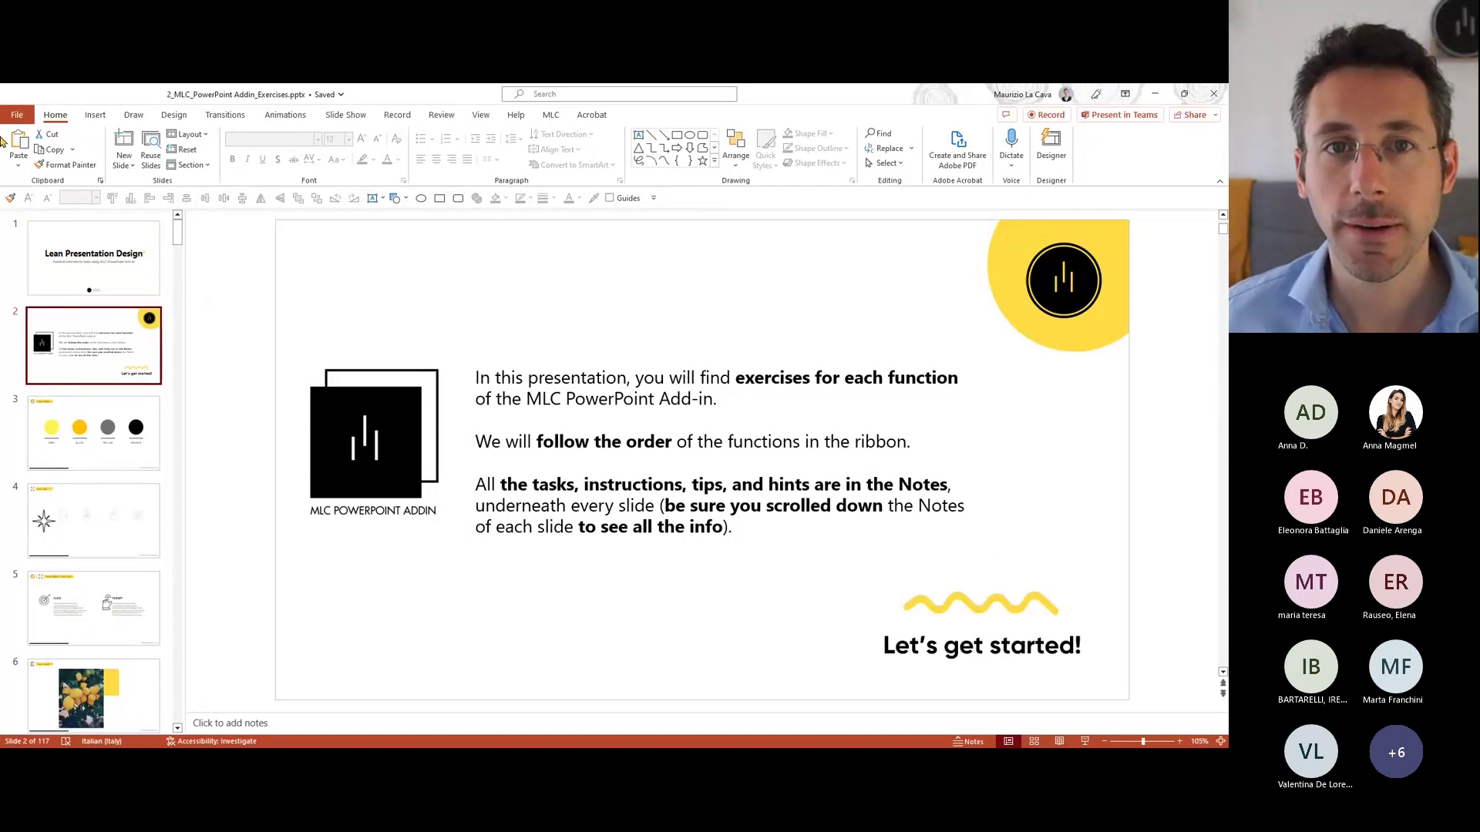
Step: Show the MLC ribbon tab with the 'Lean Presentation Design' title slide in view
click(551, 115)
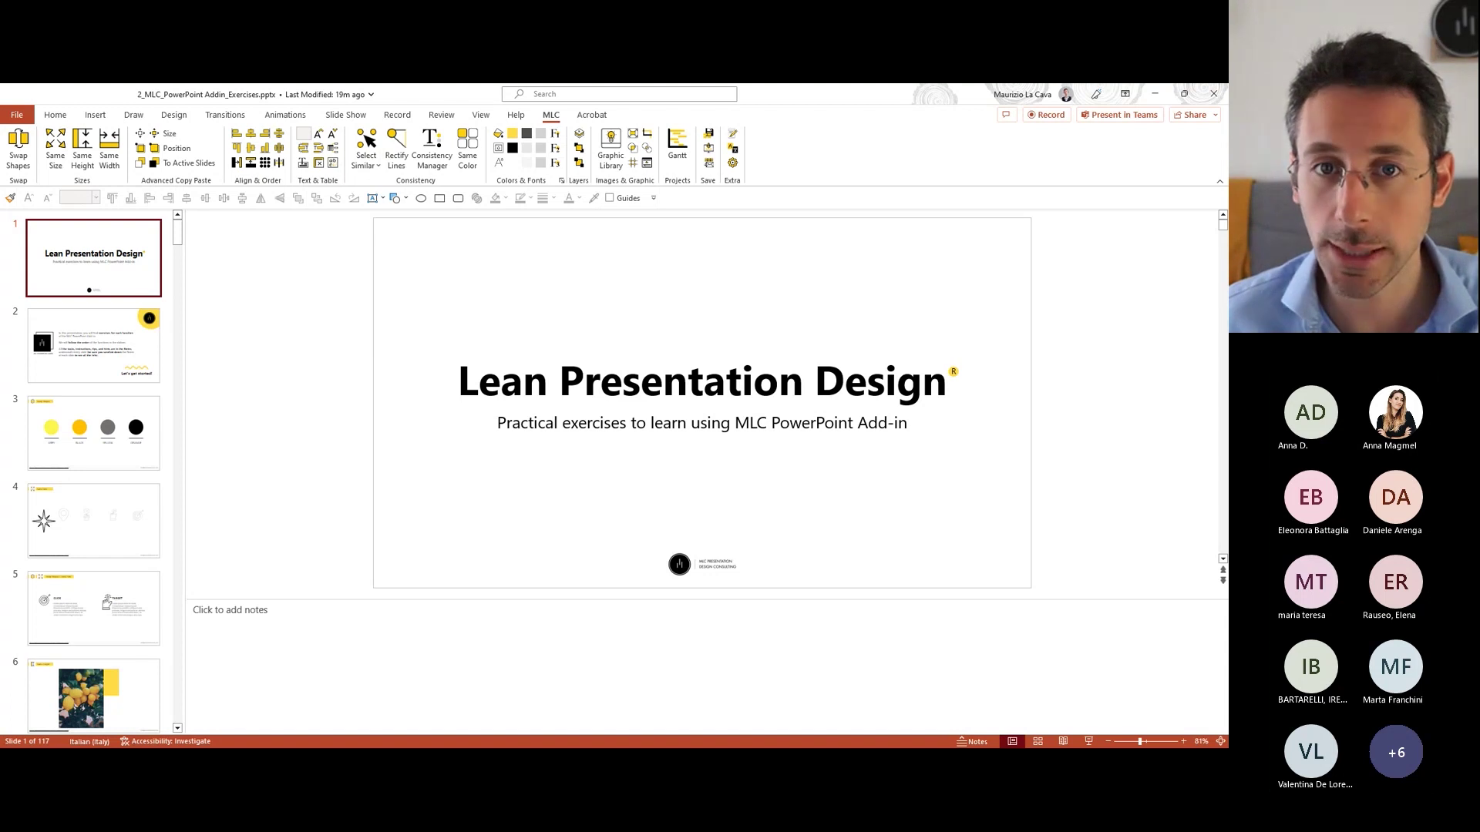
Step: Go to the slide 3 Swap Shapes exercise, enlarge the slide pane, and undo a trial drag of the grey circle
key(Down)
key(Down)
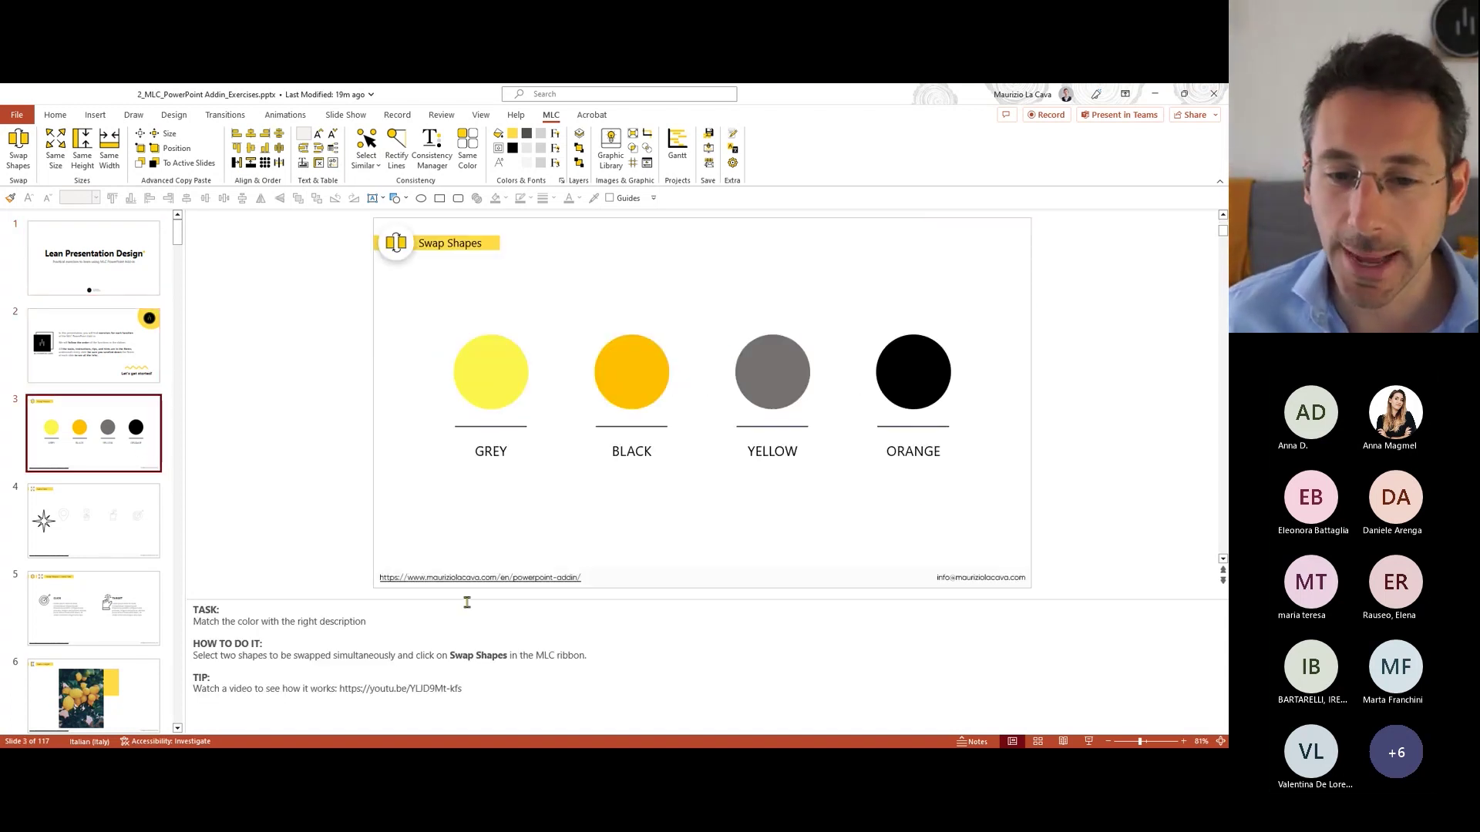
drag(466, 601, 466, 683)
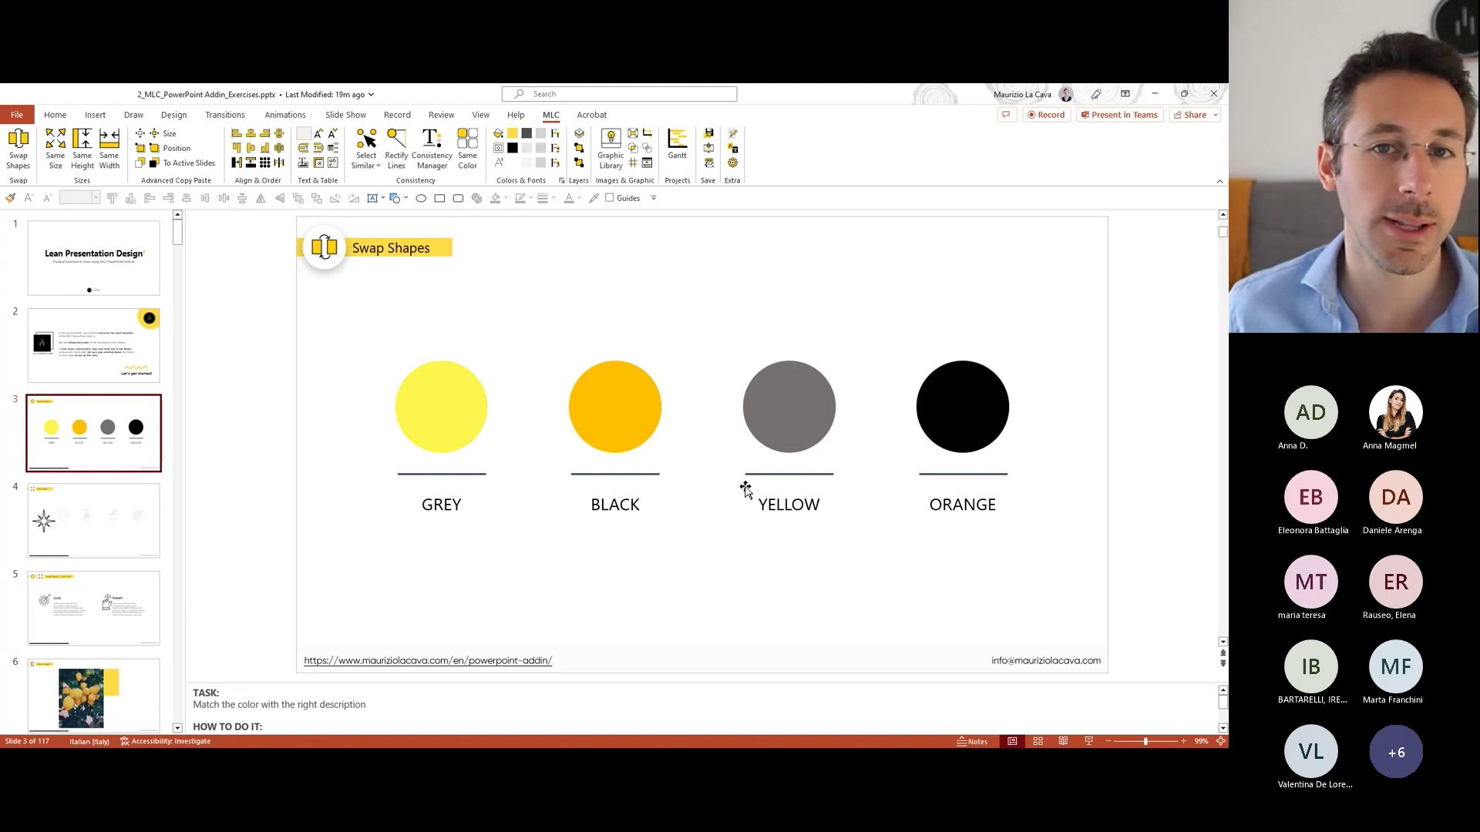
click(760, 401)
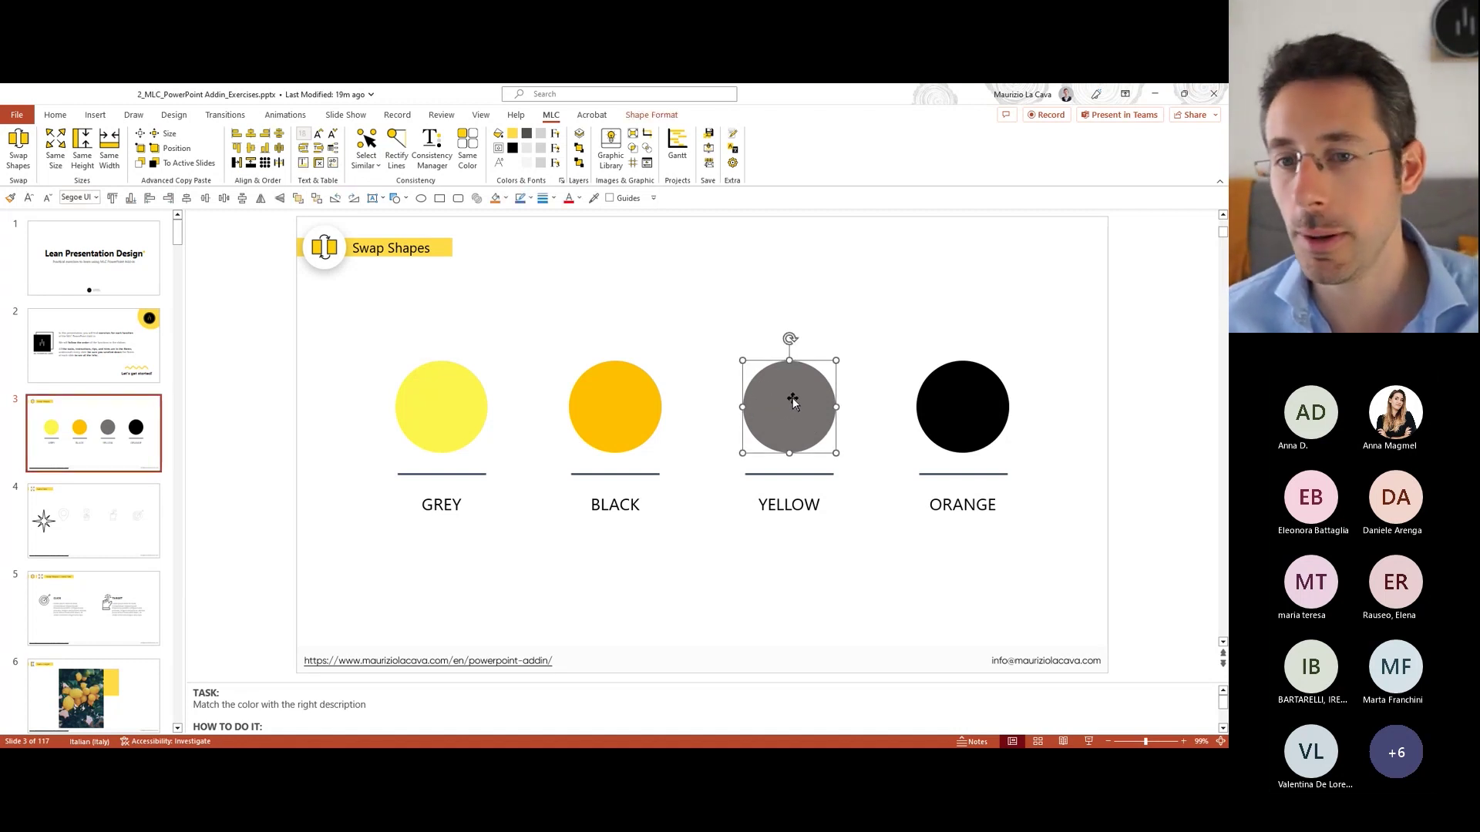
mouse_move(791, 426)
mouse_down()
mouse_move(482, 407)
mouse_move(440, 424)
mouse_up()
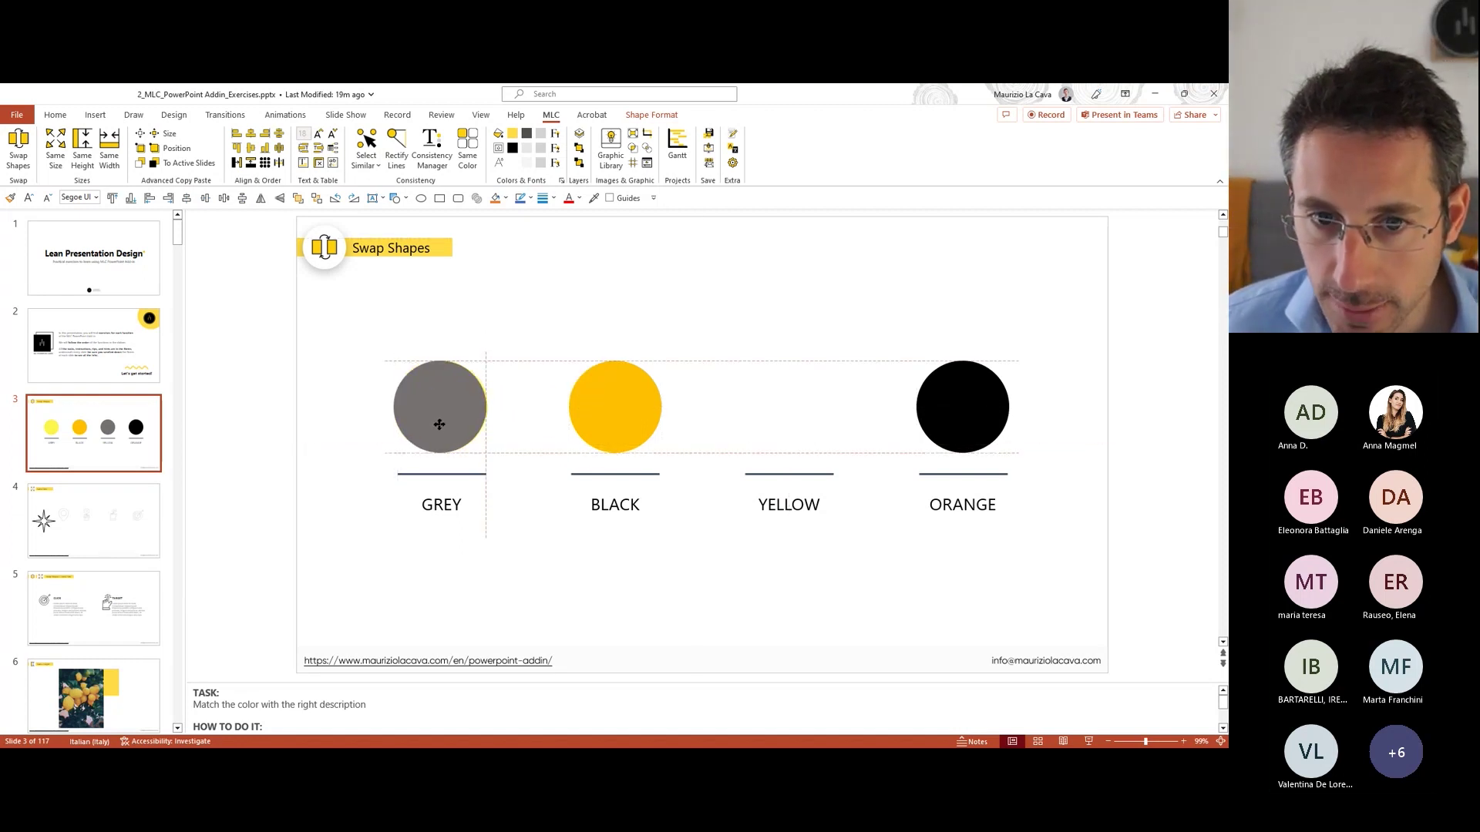
drag(439, 425, 441, 425)
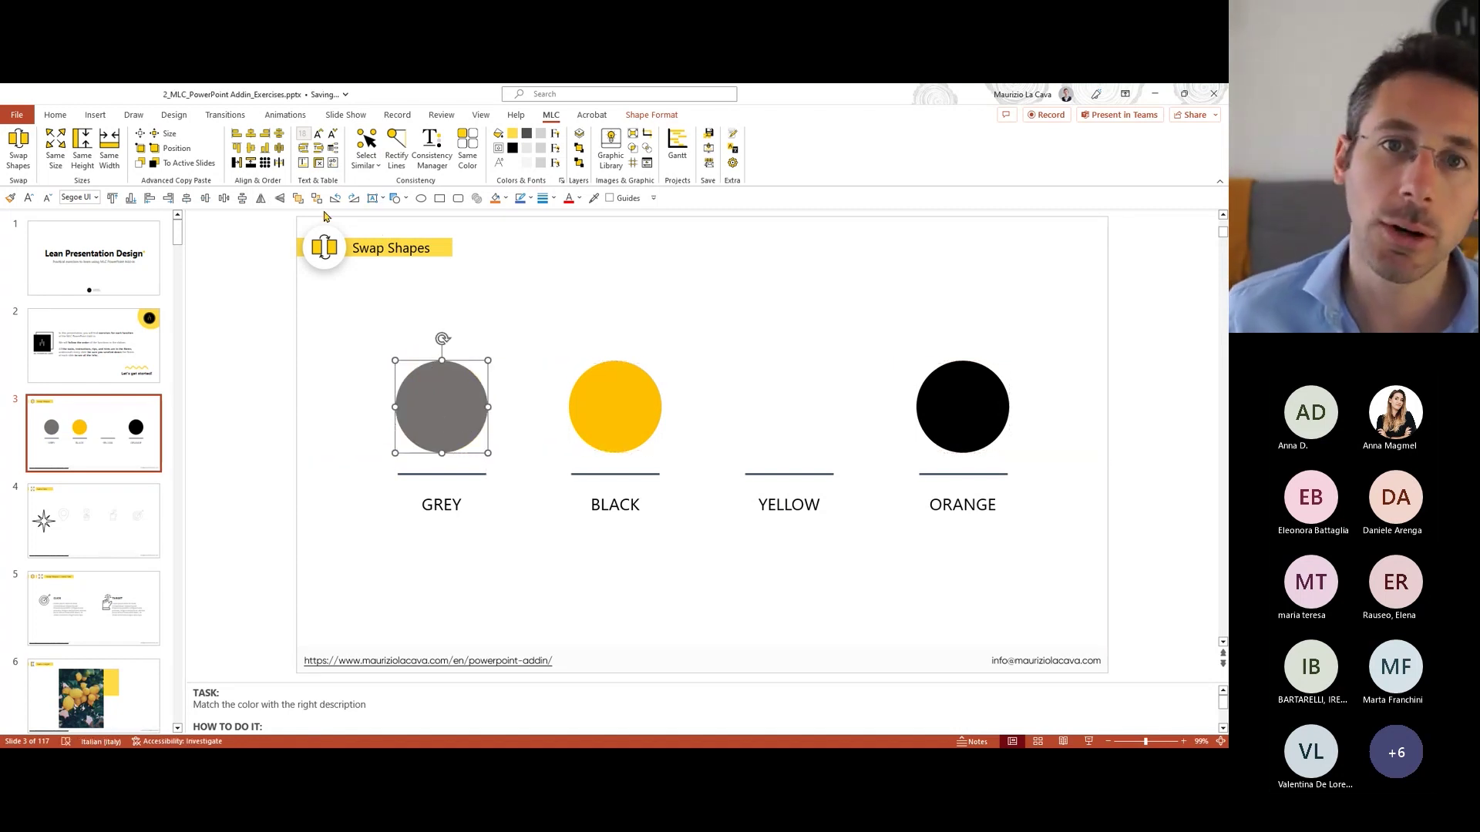
click(321, 202)
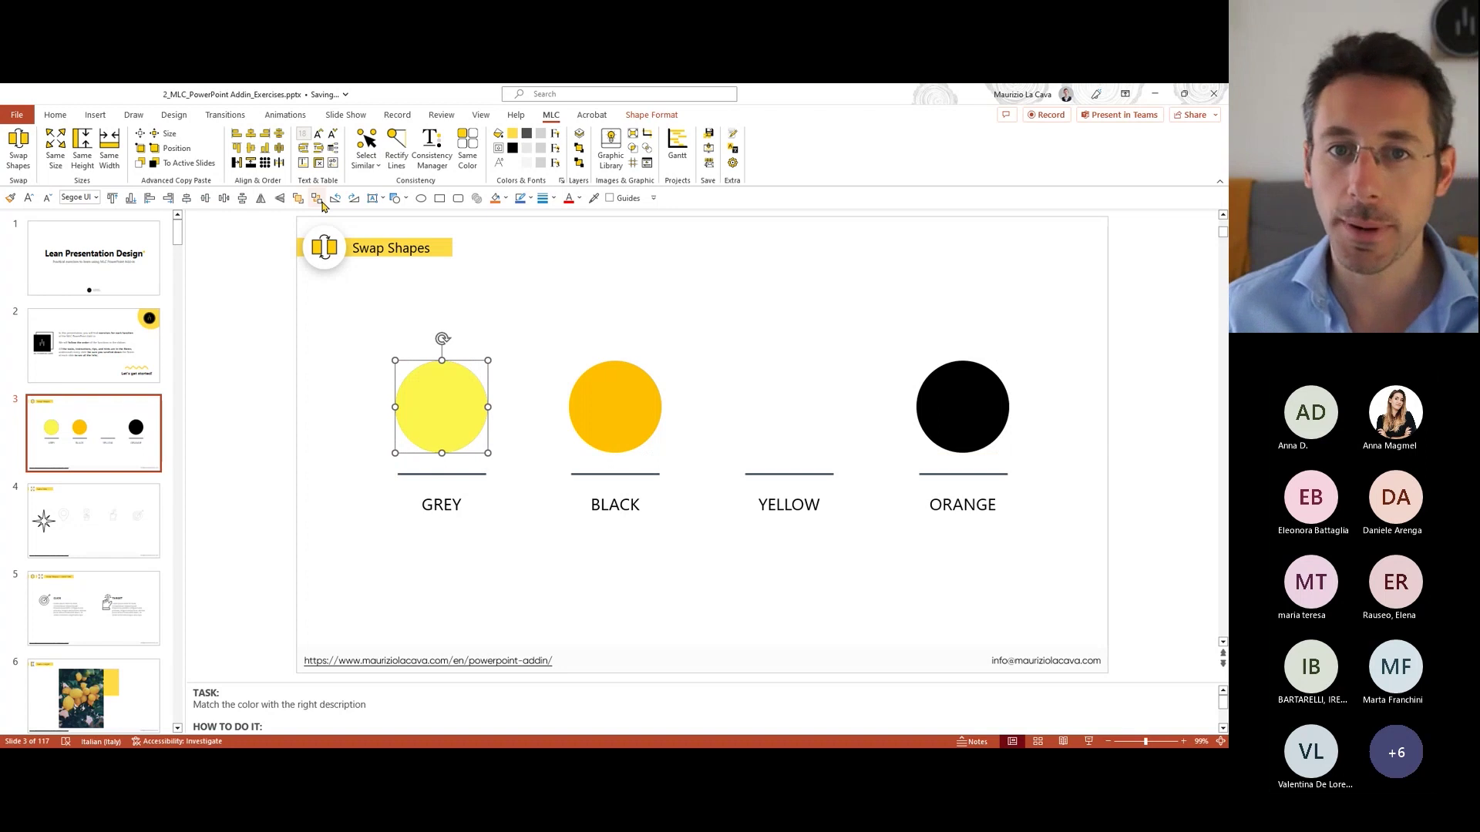
click(606, 299)
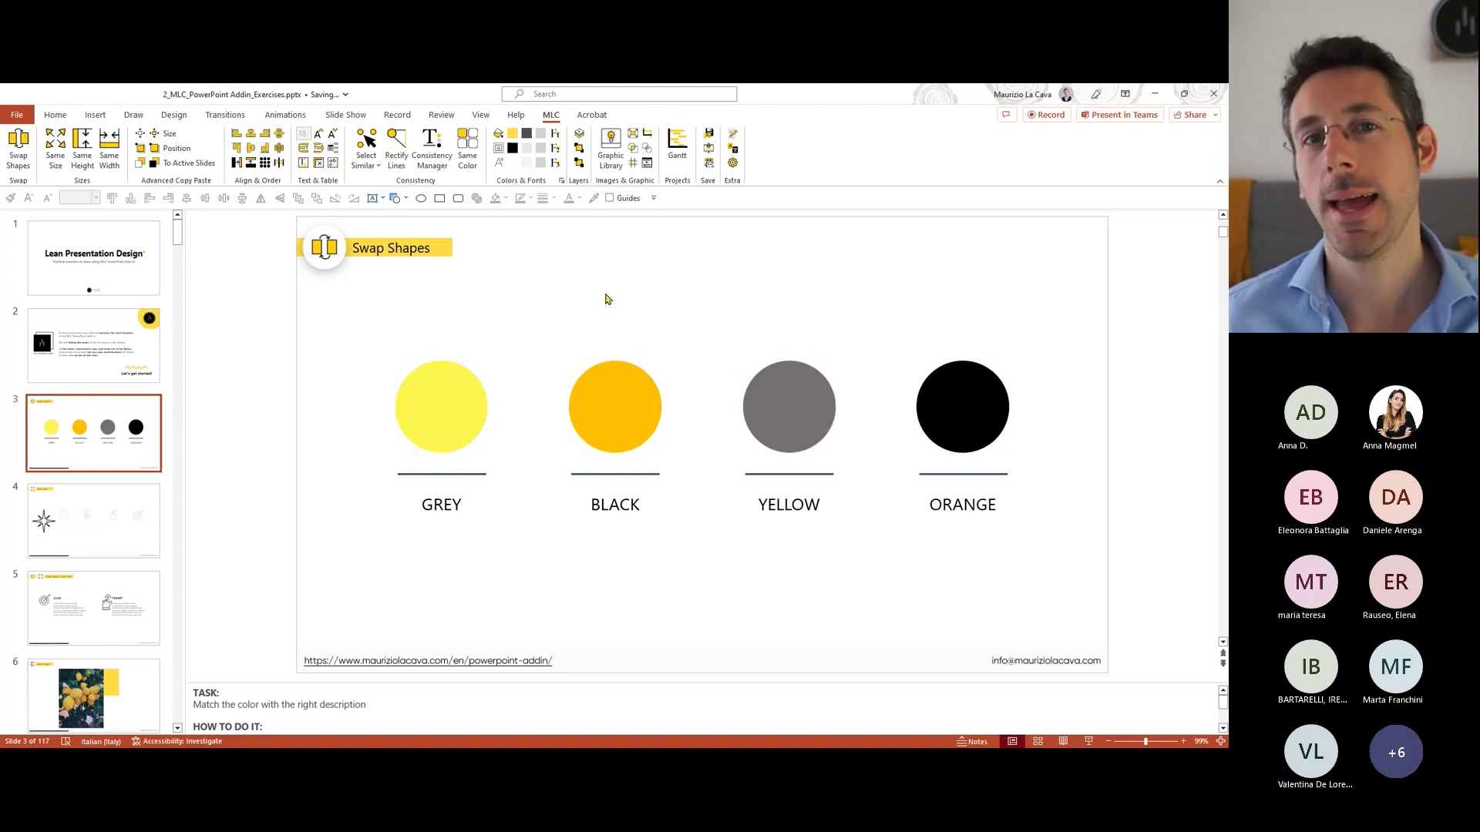
Step: Swap the grey and yellow circles, then the orange and black circles, using MLC Swap Shapes
click(822, 418)
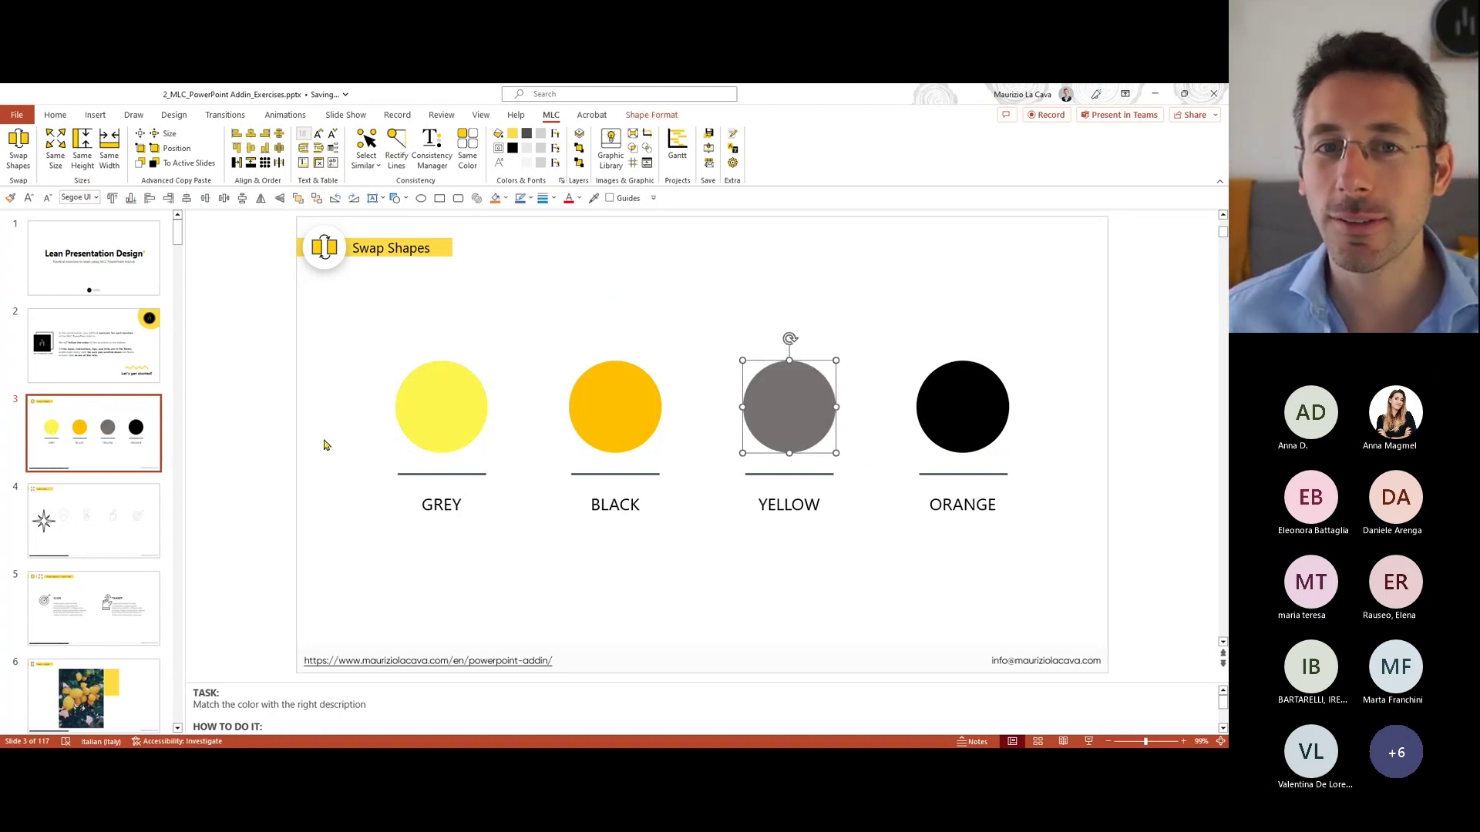
shift+click(420, 391)
click(26, 162)
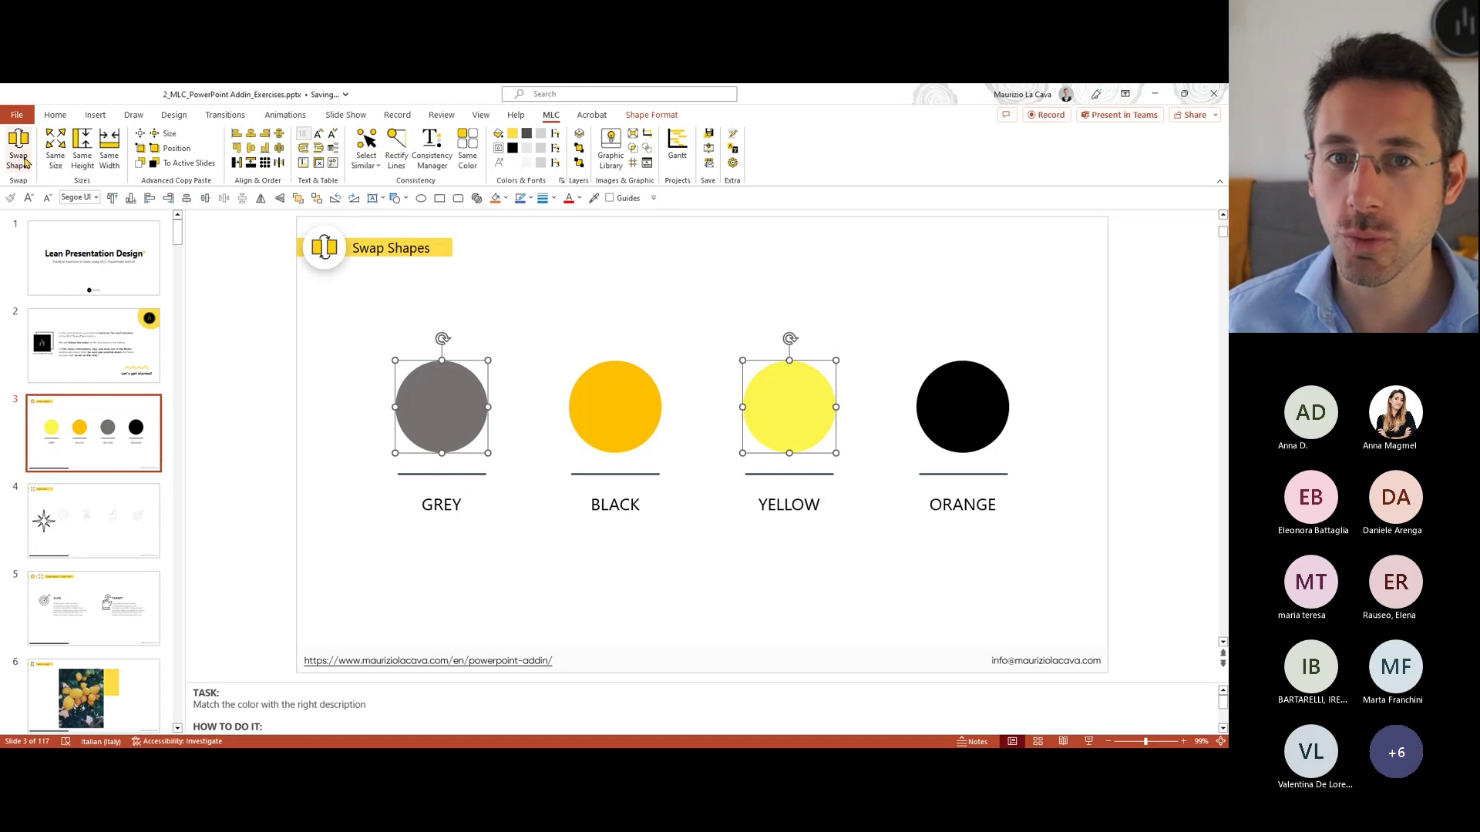
click(590, 386)
shift+click(948, 405)
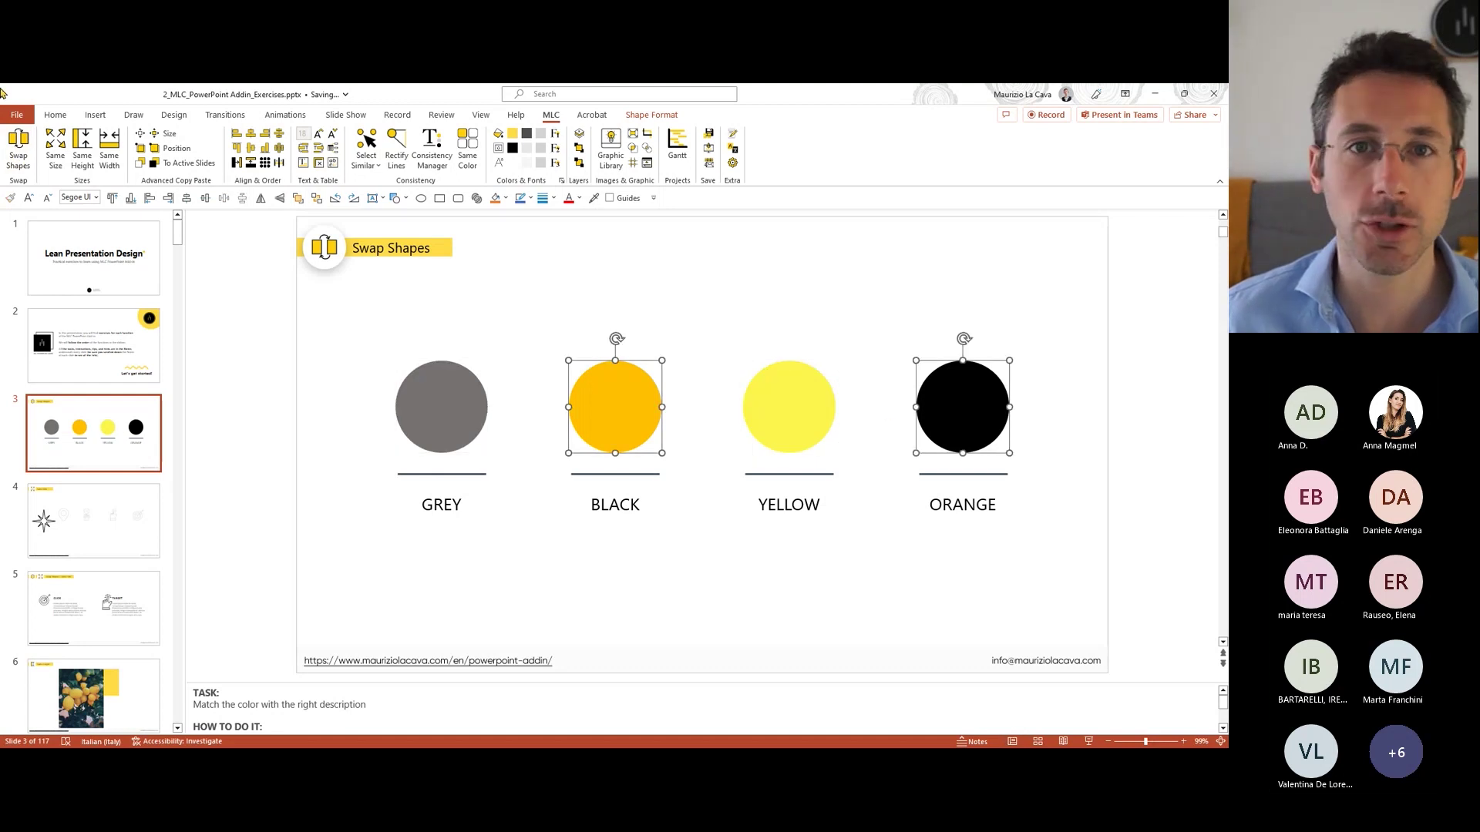
click(17, 154)
click(853, 330)
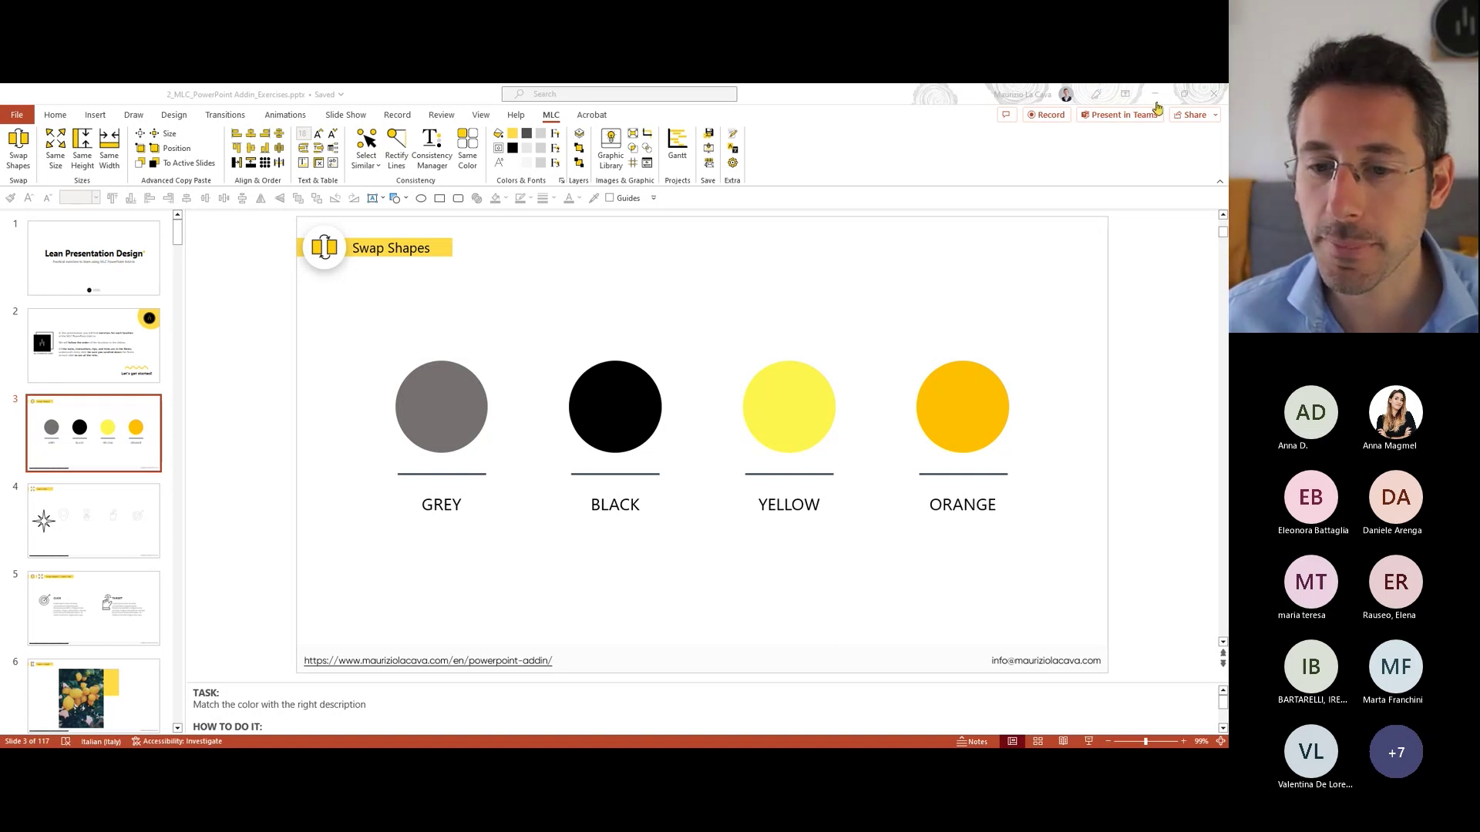
click(215, 511)
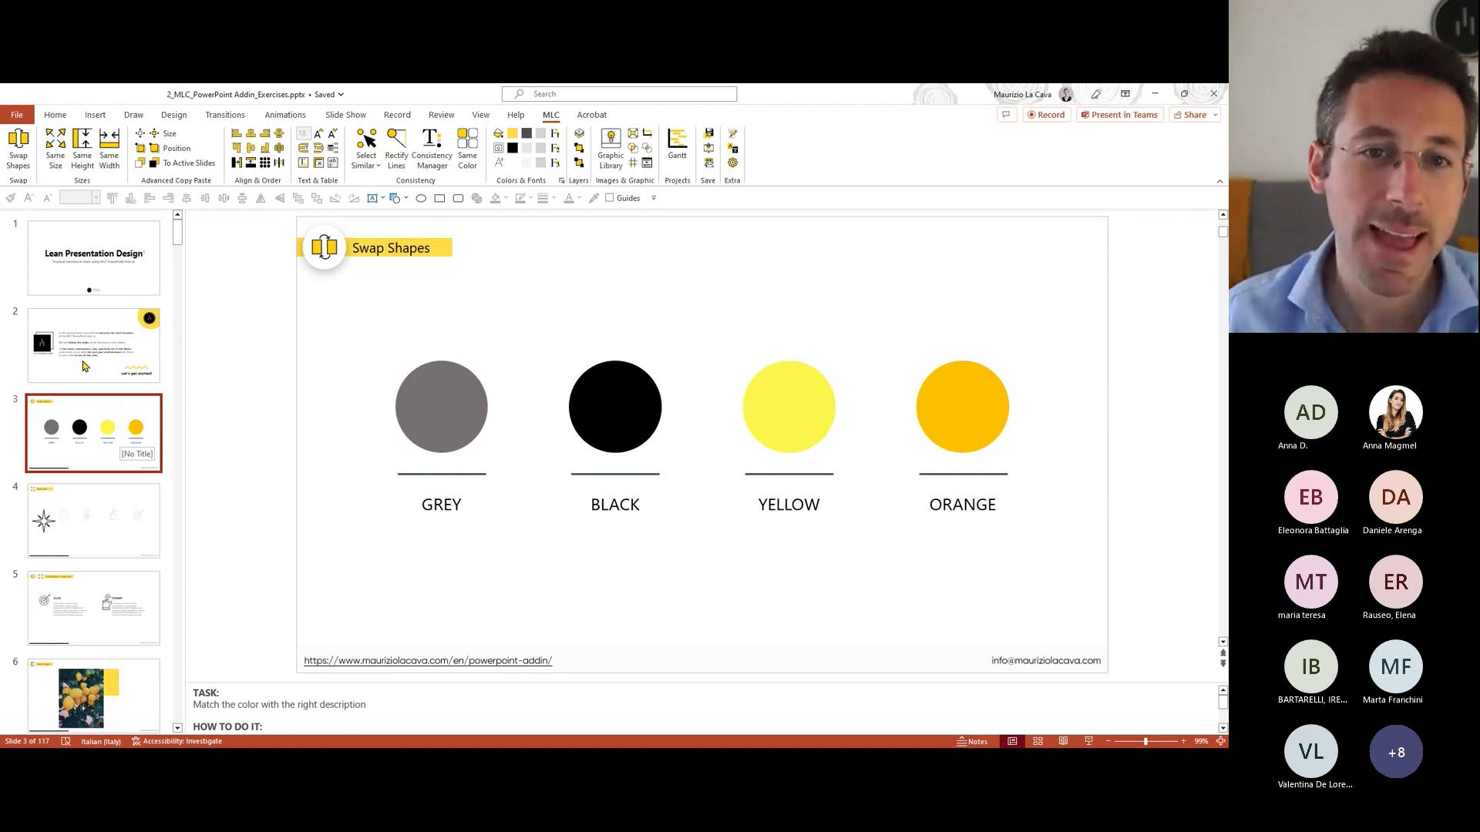
Step: On slide 4, resize the four grey icons to the black star's size with MLC Same Size
click(148, 538)
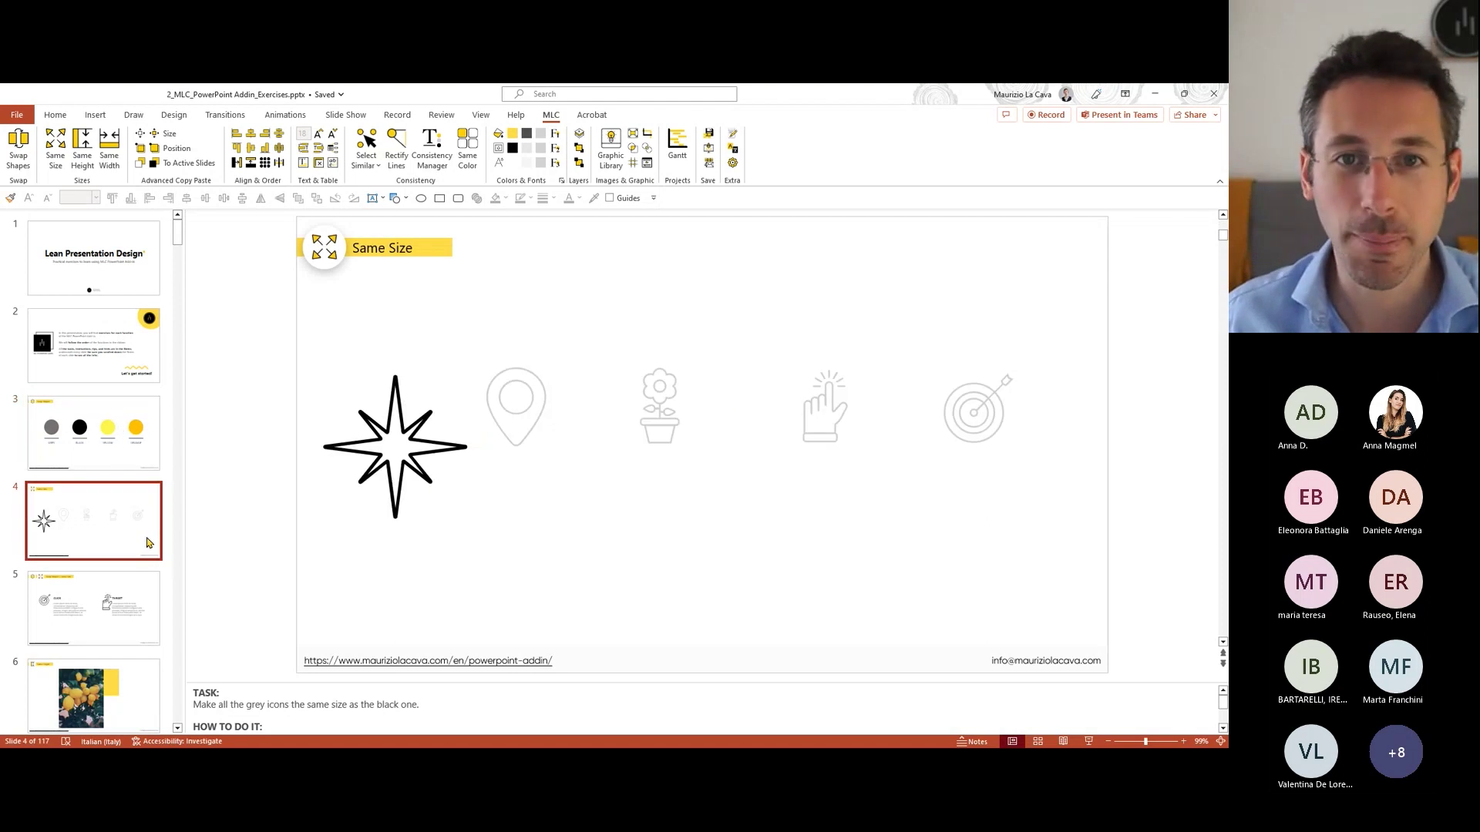
click(388, 441)
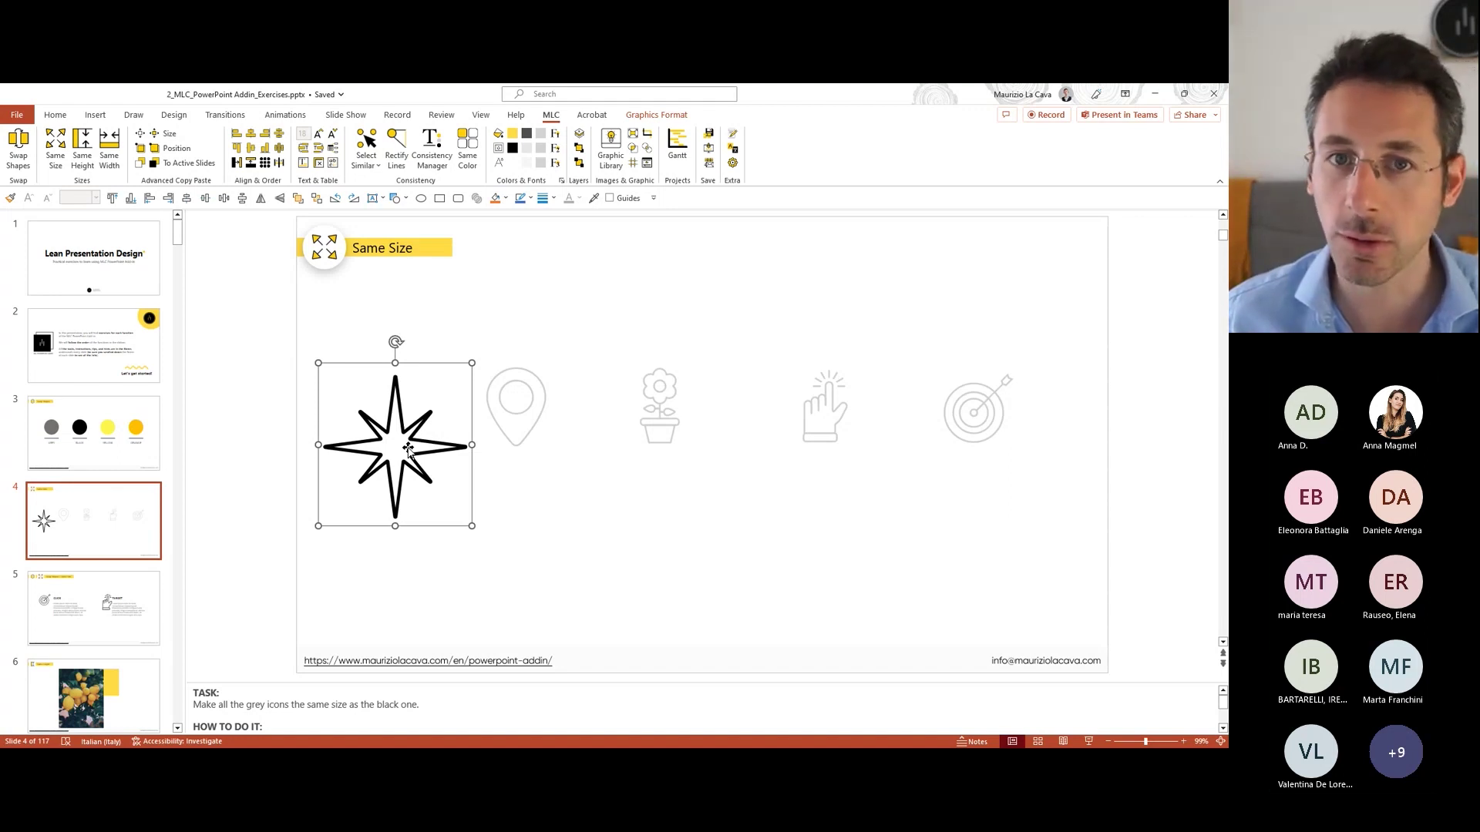
drag(460, 314, 1096, 587)
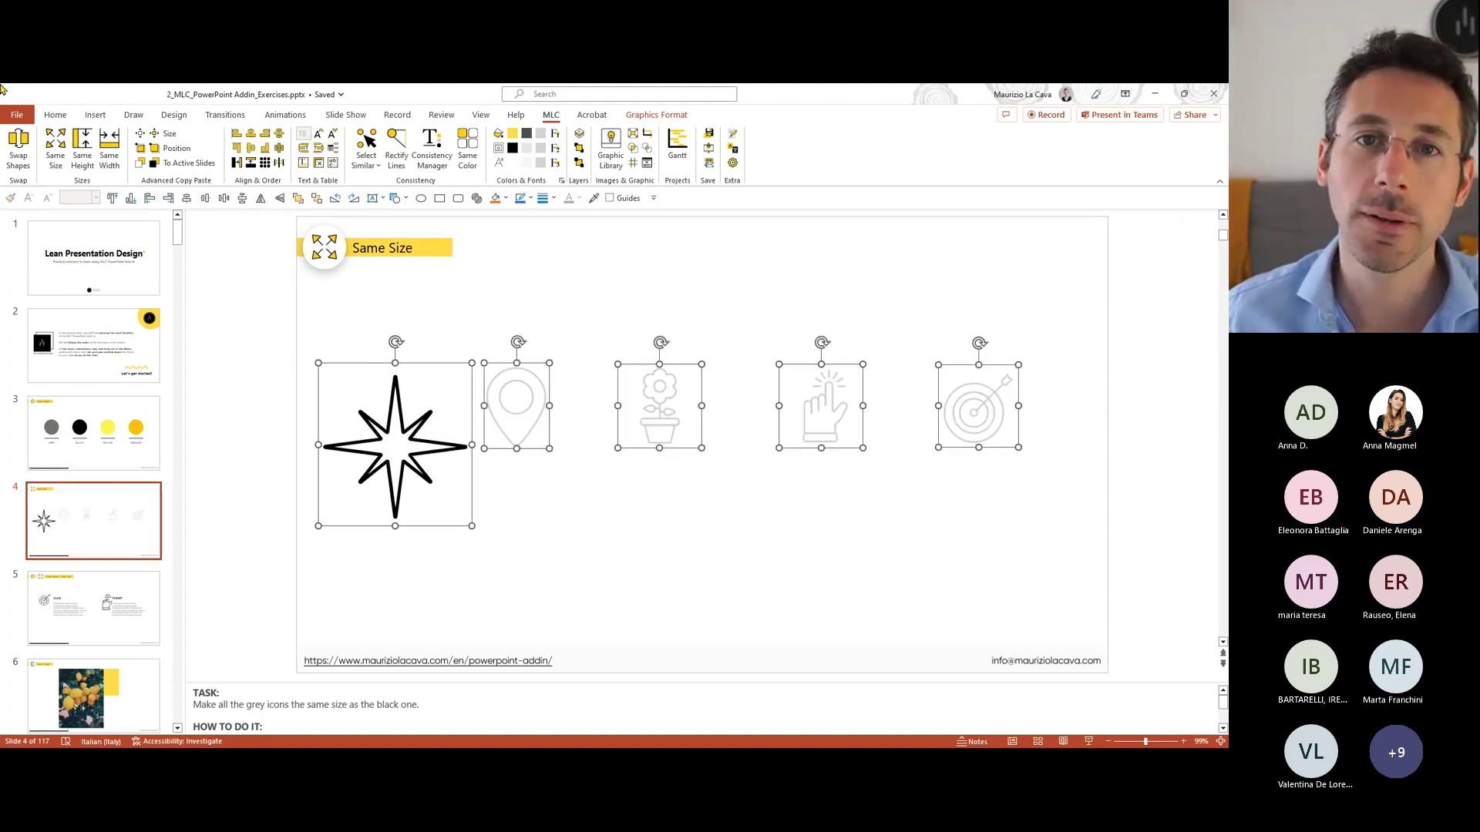
click(54, 158)
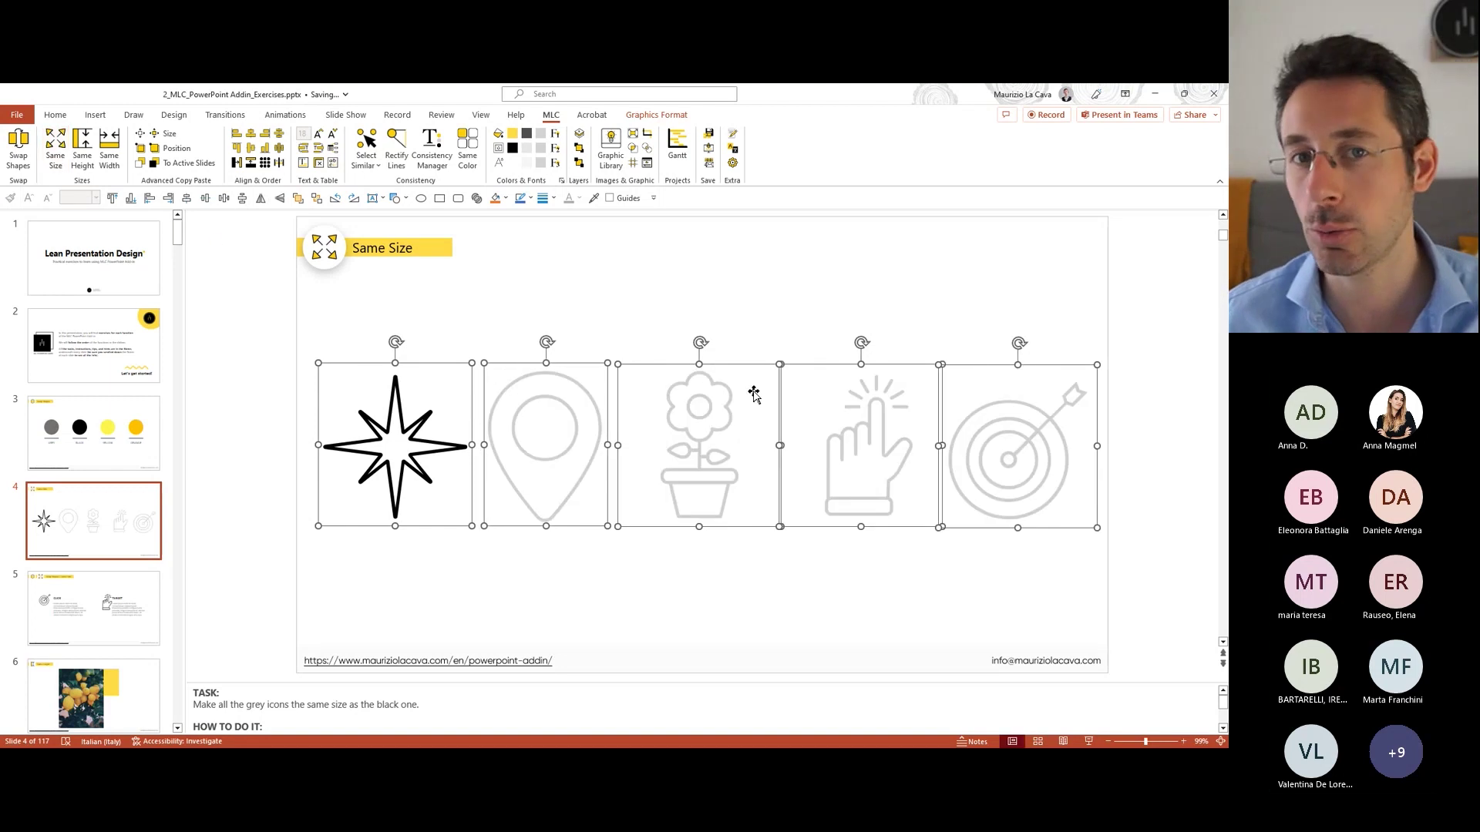
Step: Align the icons with the star, space them evenly in a row, and move to slide 5
click(251, 148)
click(278, 151)
click(1075, 350)
click(358, 459)
click(147, 593)
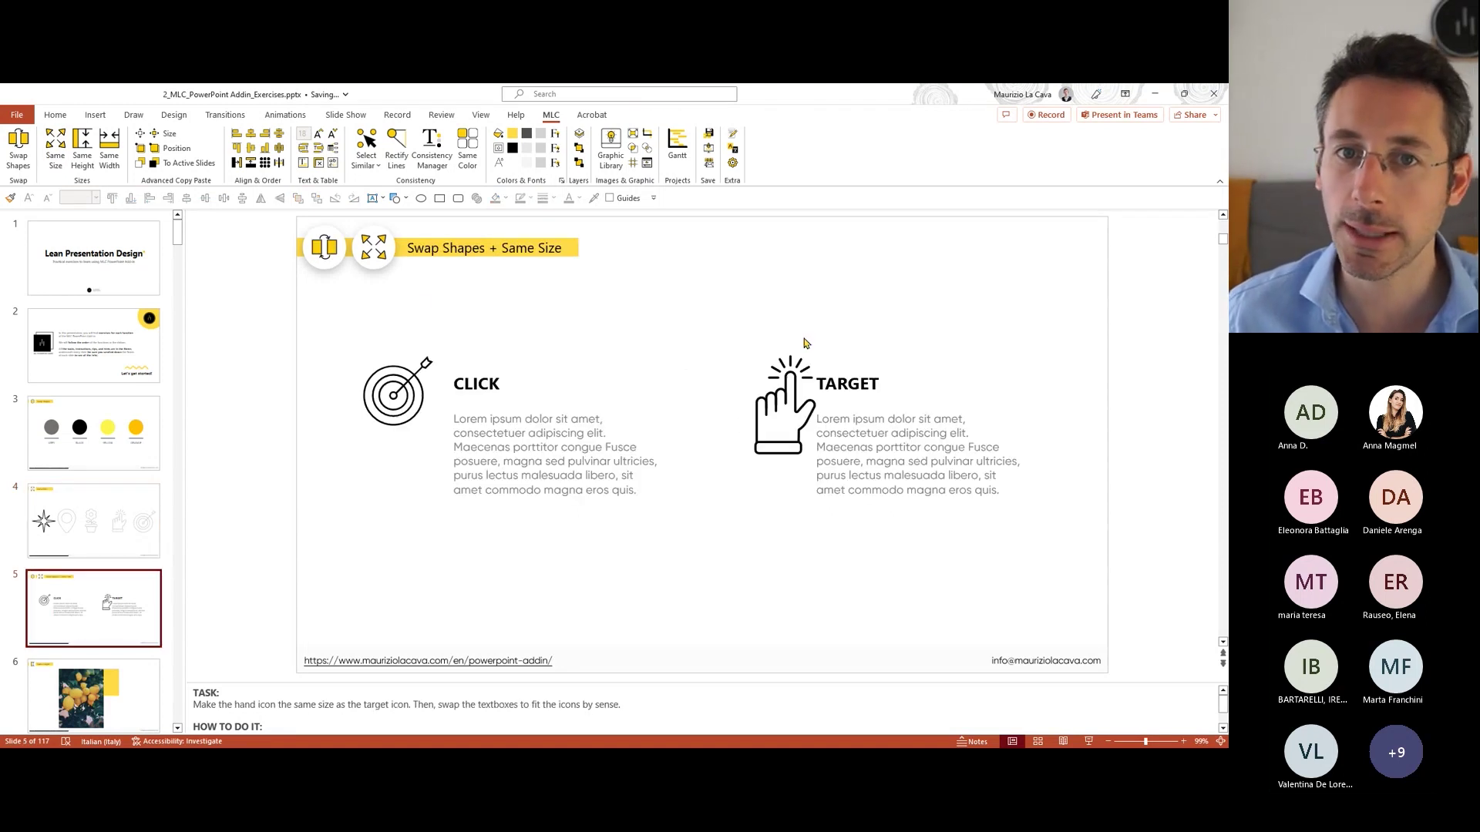
Step: Give the hand icon the target icon's size, swap the two icons, then go to slide 6
click(383, 391)
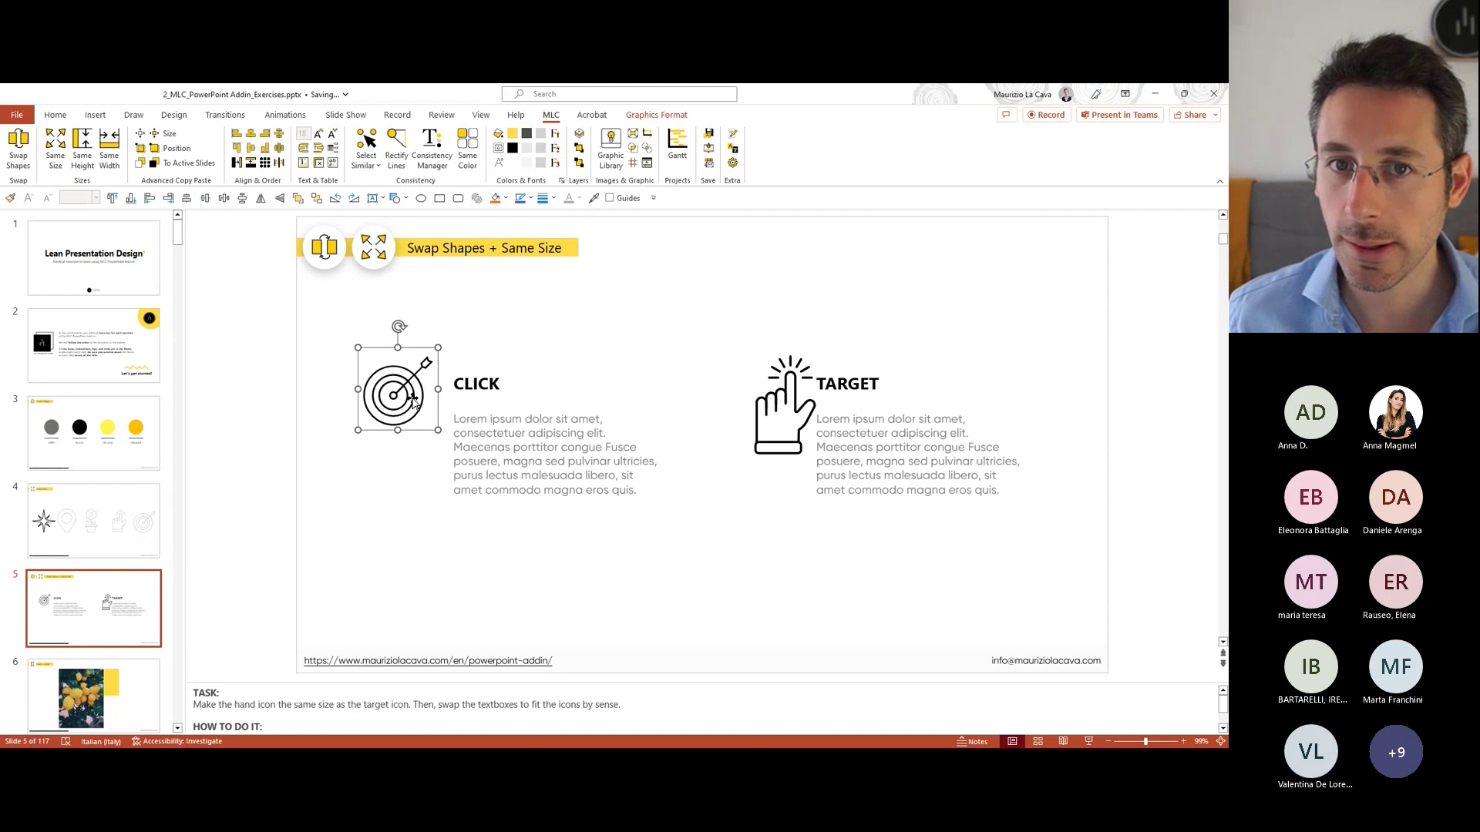
shift+click(780, 422)
click(56, 154)
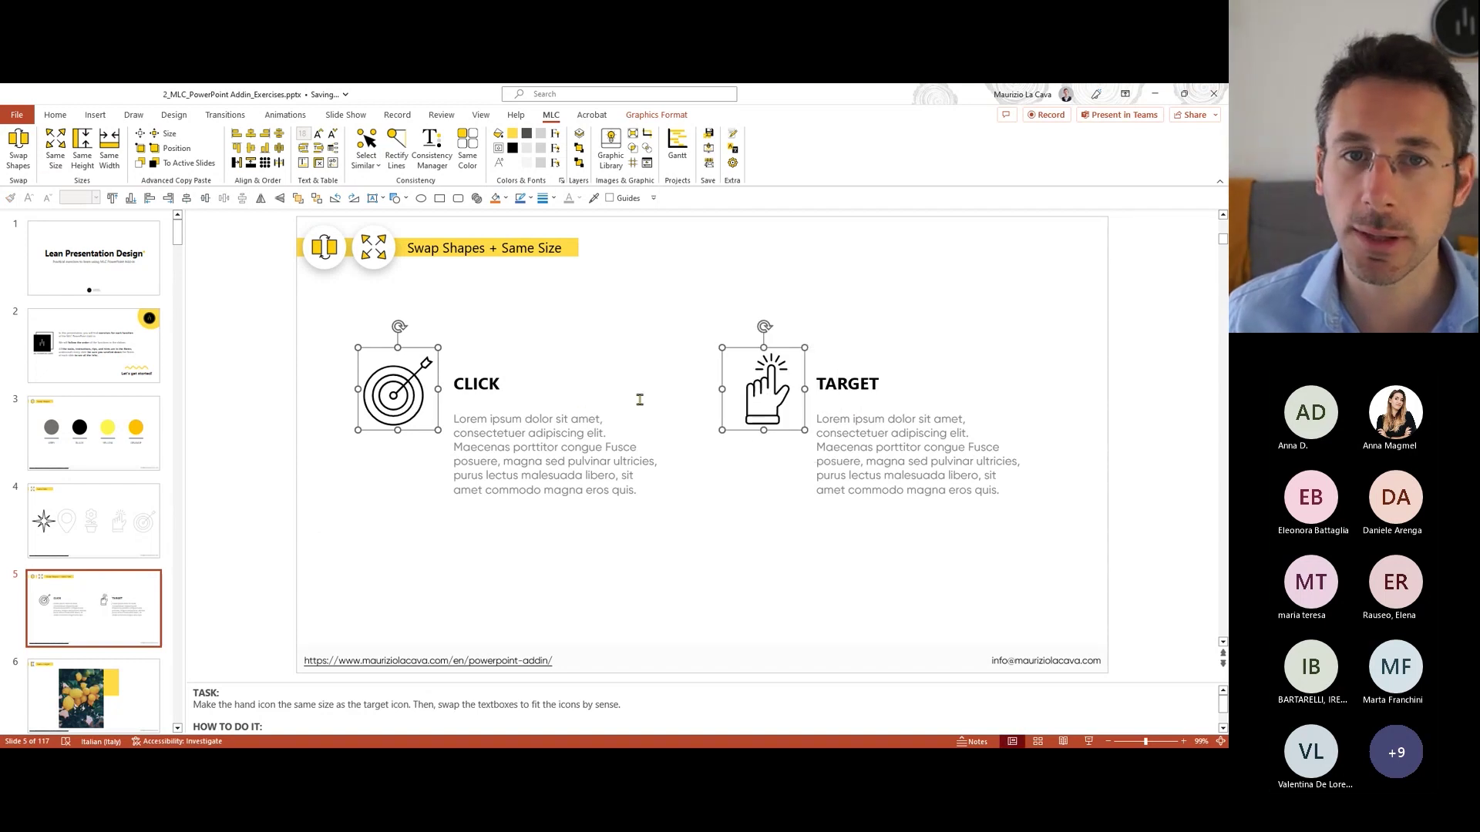
click(19, 158)
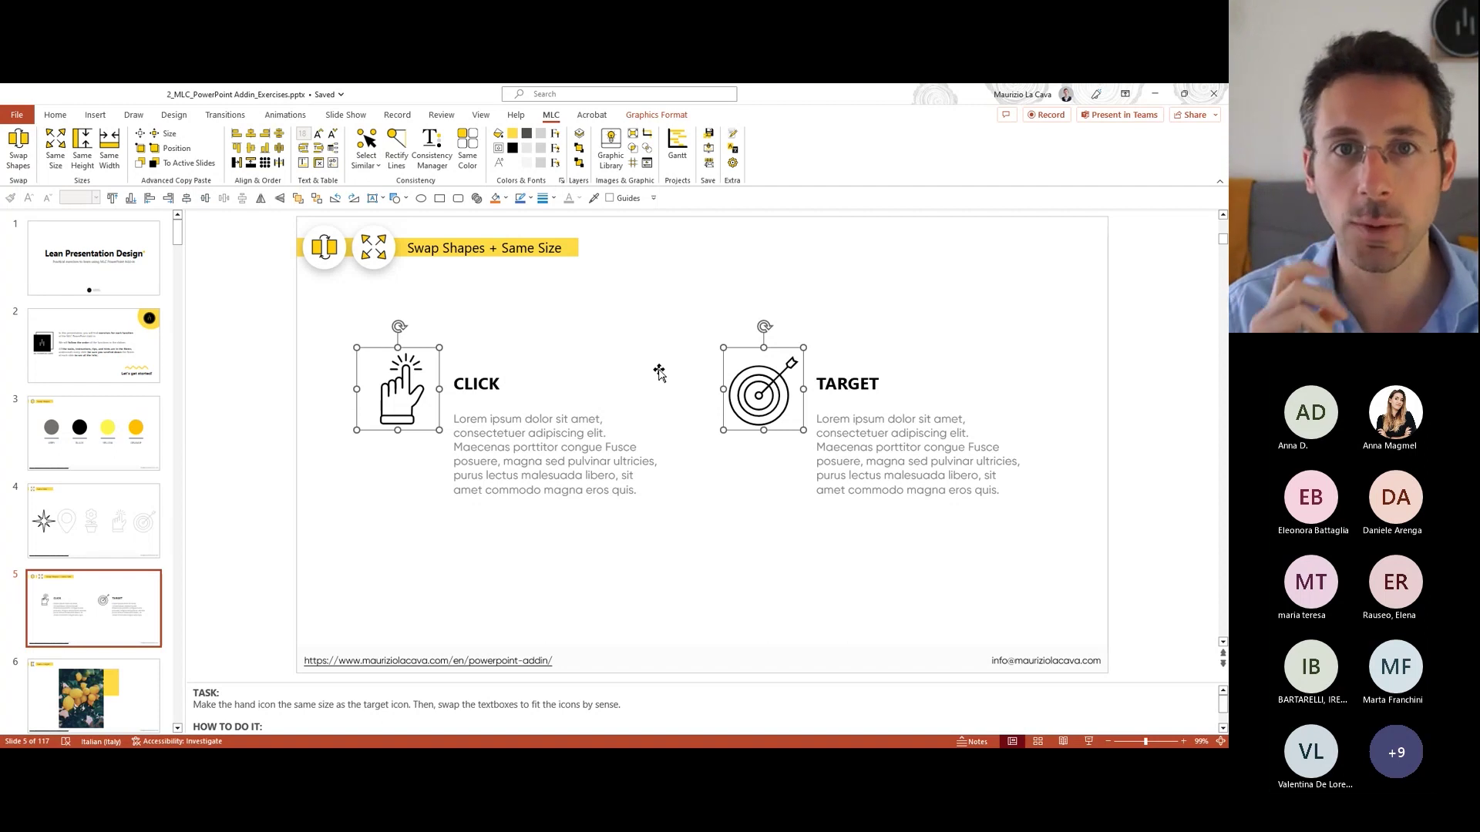
scroll(92, 540, down, 2)
click(83, 564)
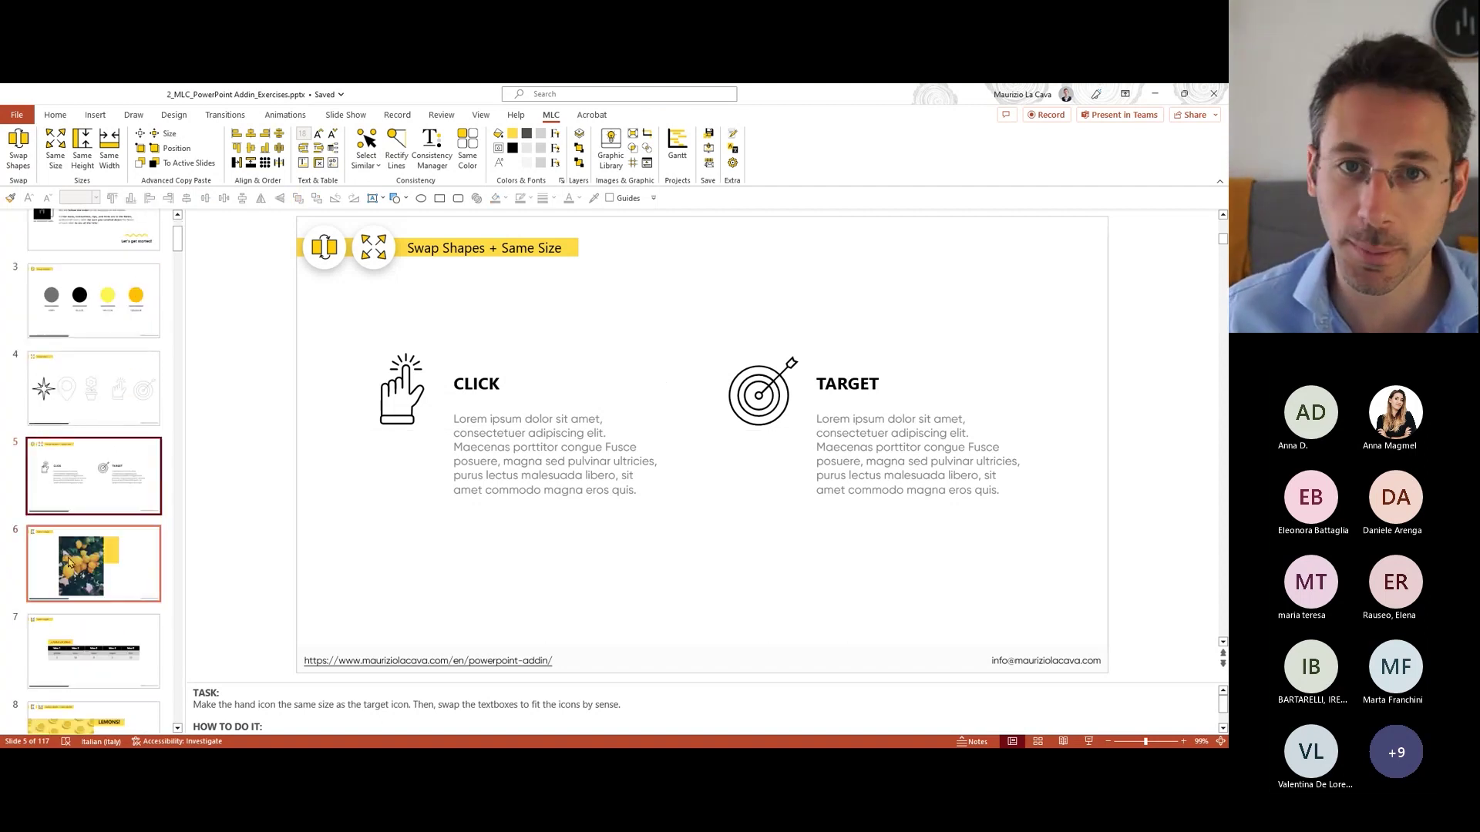
Step: Make the yellow rectangle on slide 6 as tall as the lemon photo
click(694, 362)
shift+click(849, 357)
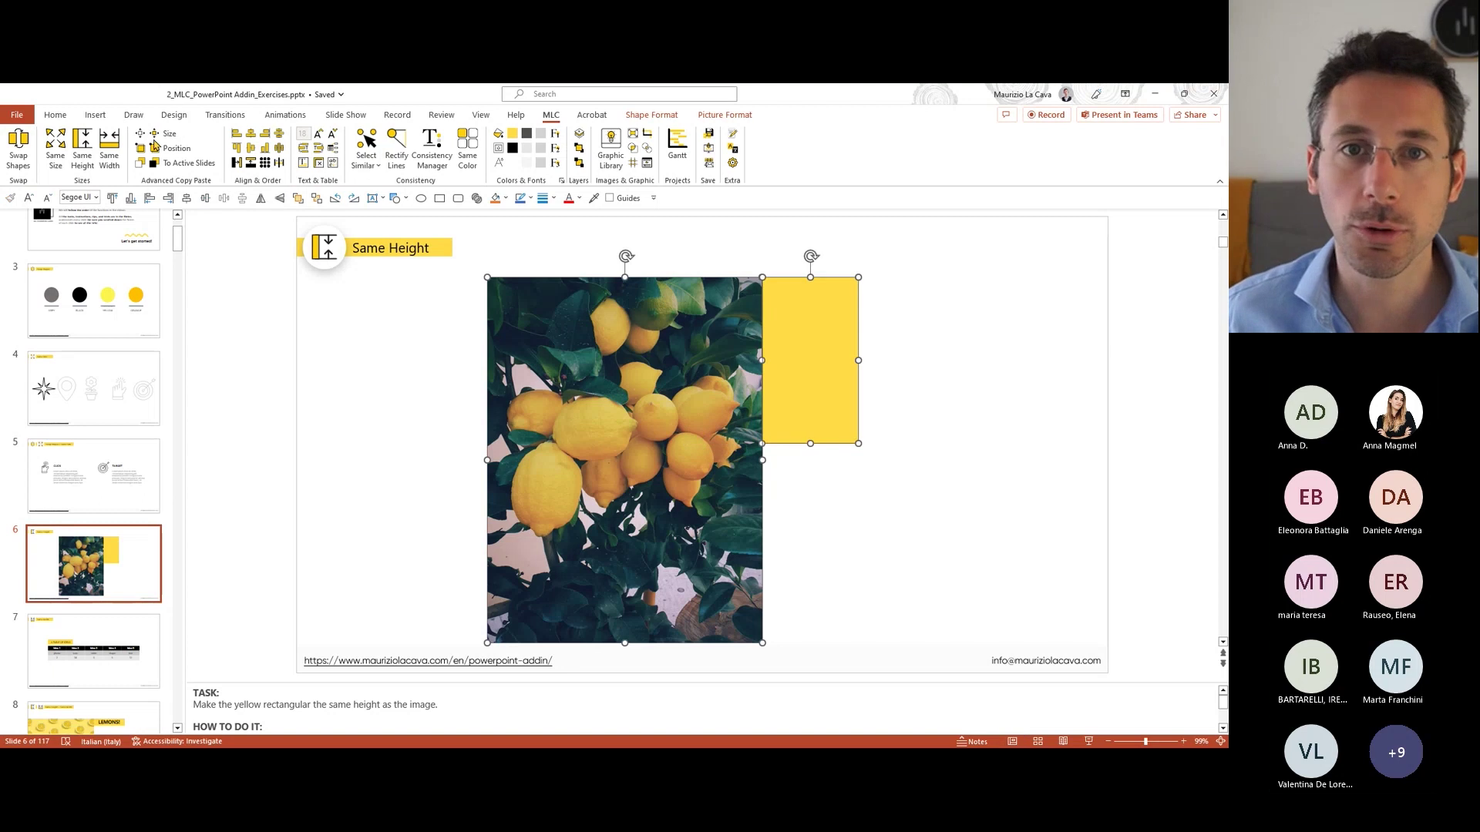
click(82, 150)
Step: On slide 7, make the yellow title textbox as wide as the table
scroll(98, 423, down, 3)
click(93, 518)
click(702, 462)
shift+click(497, 387)
click(109, 150)
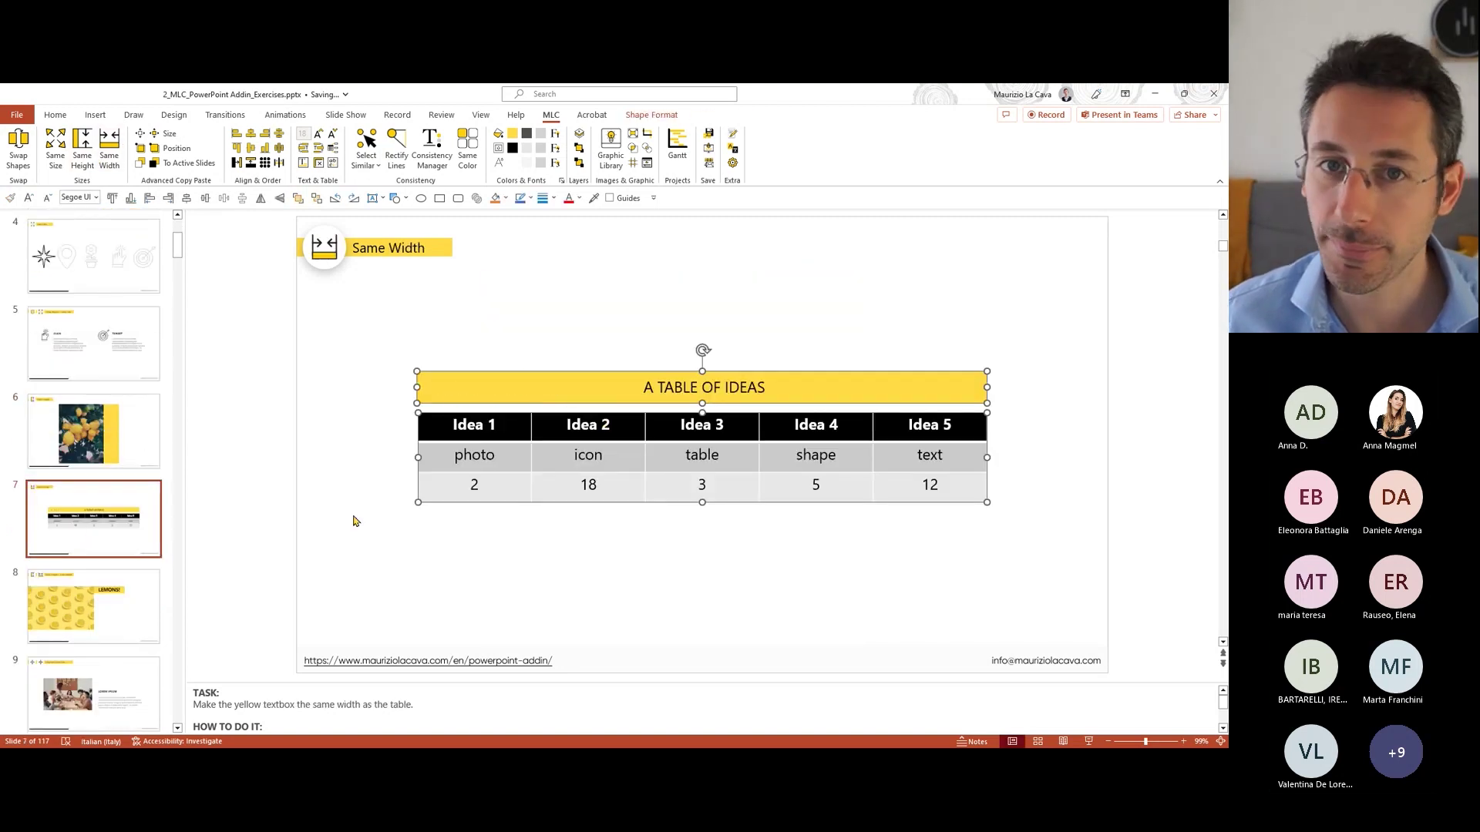
Step: On slide 8, match the LEMONS! textbox's height and width to the lemon image
click(92, 605)
click(505, 454)
shift+click(794, 340)
click(81, 151)
click(110, 150)
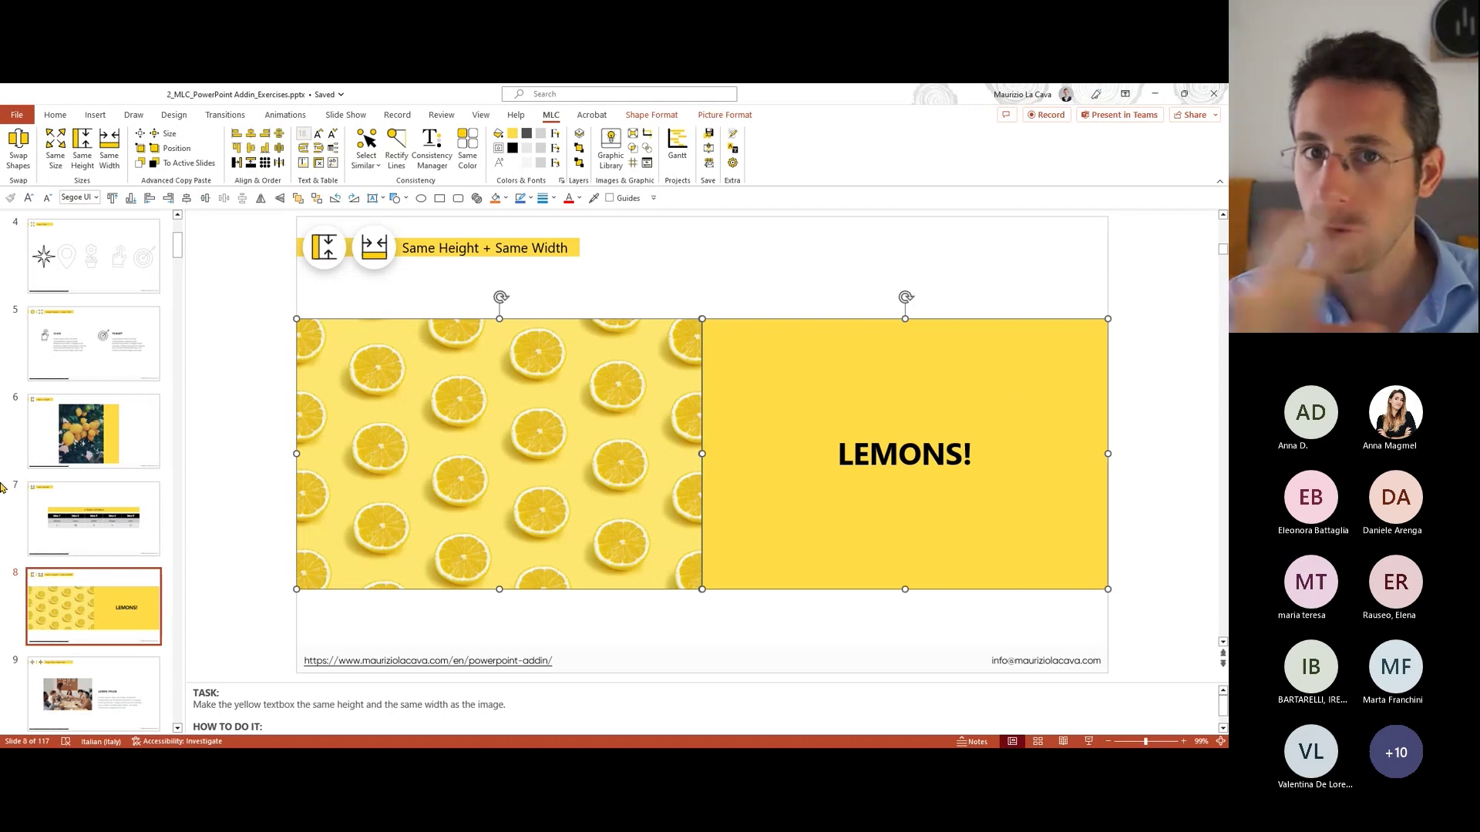
click(78, 520)
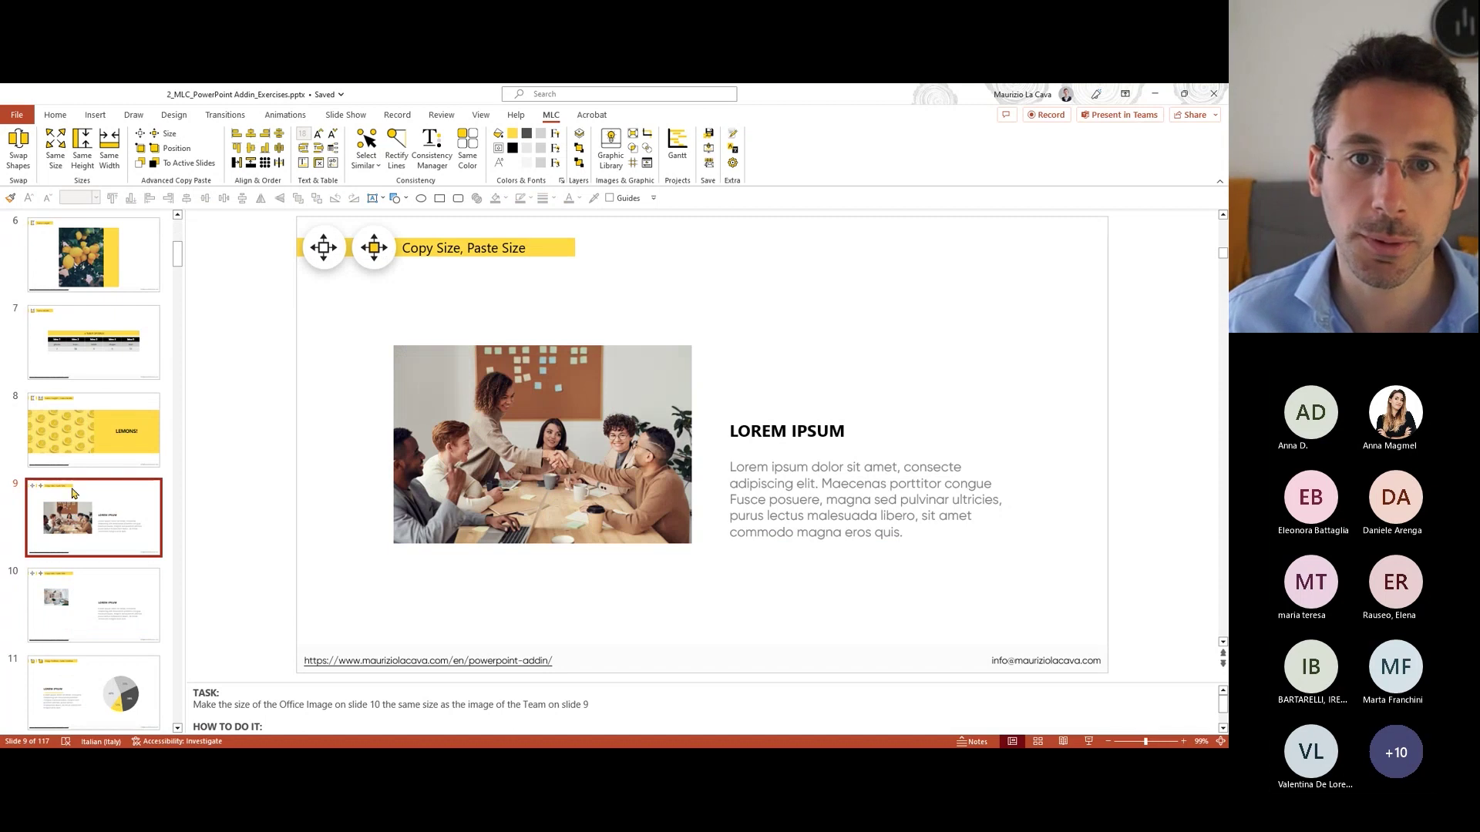
Step: Flip between slides 9 and 10 to compare the team photo with the office image
scroll(74, 493, down, 1)
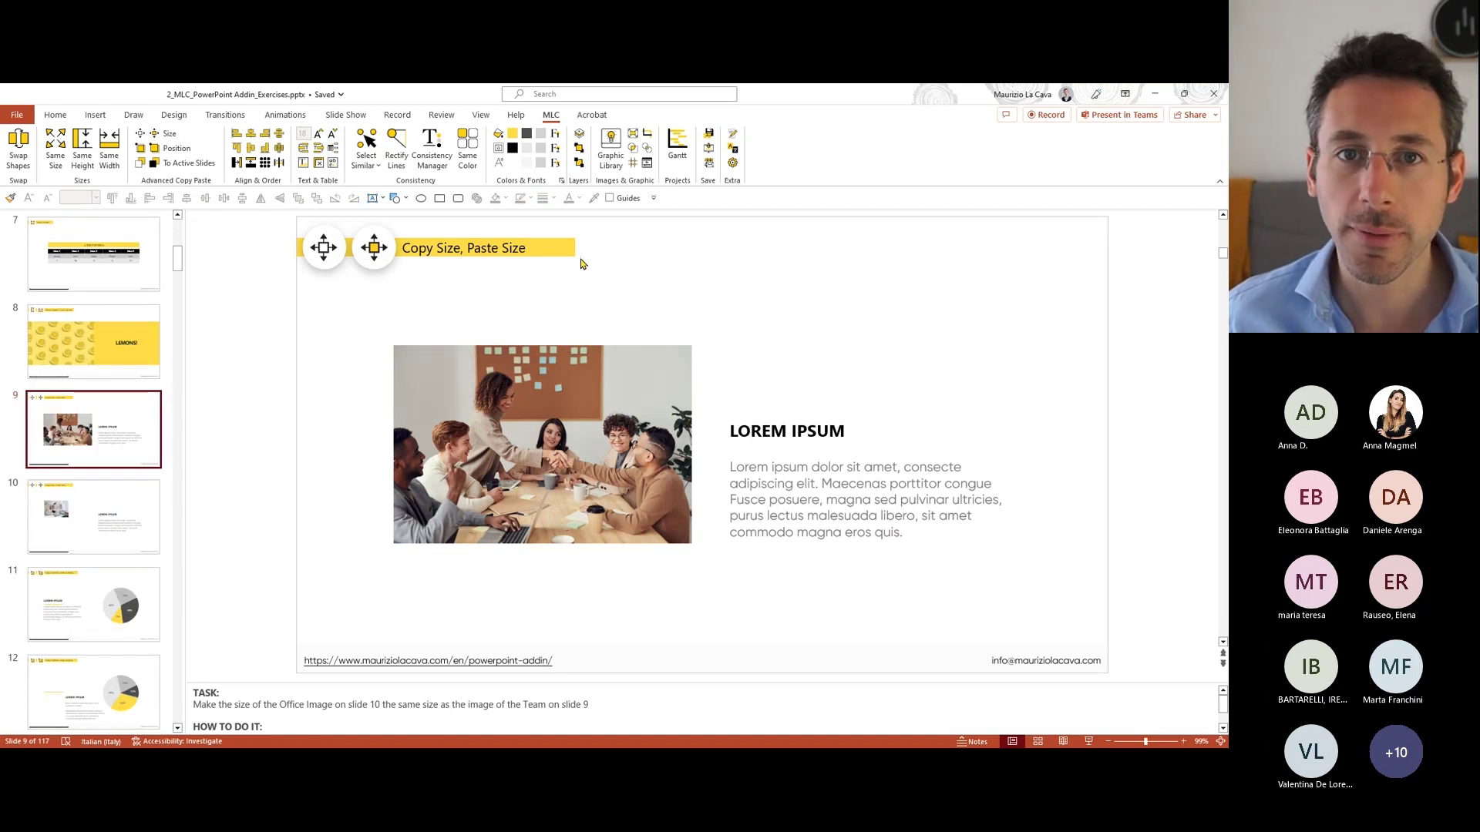
click(89, 516)
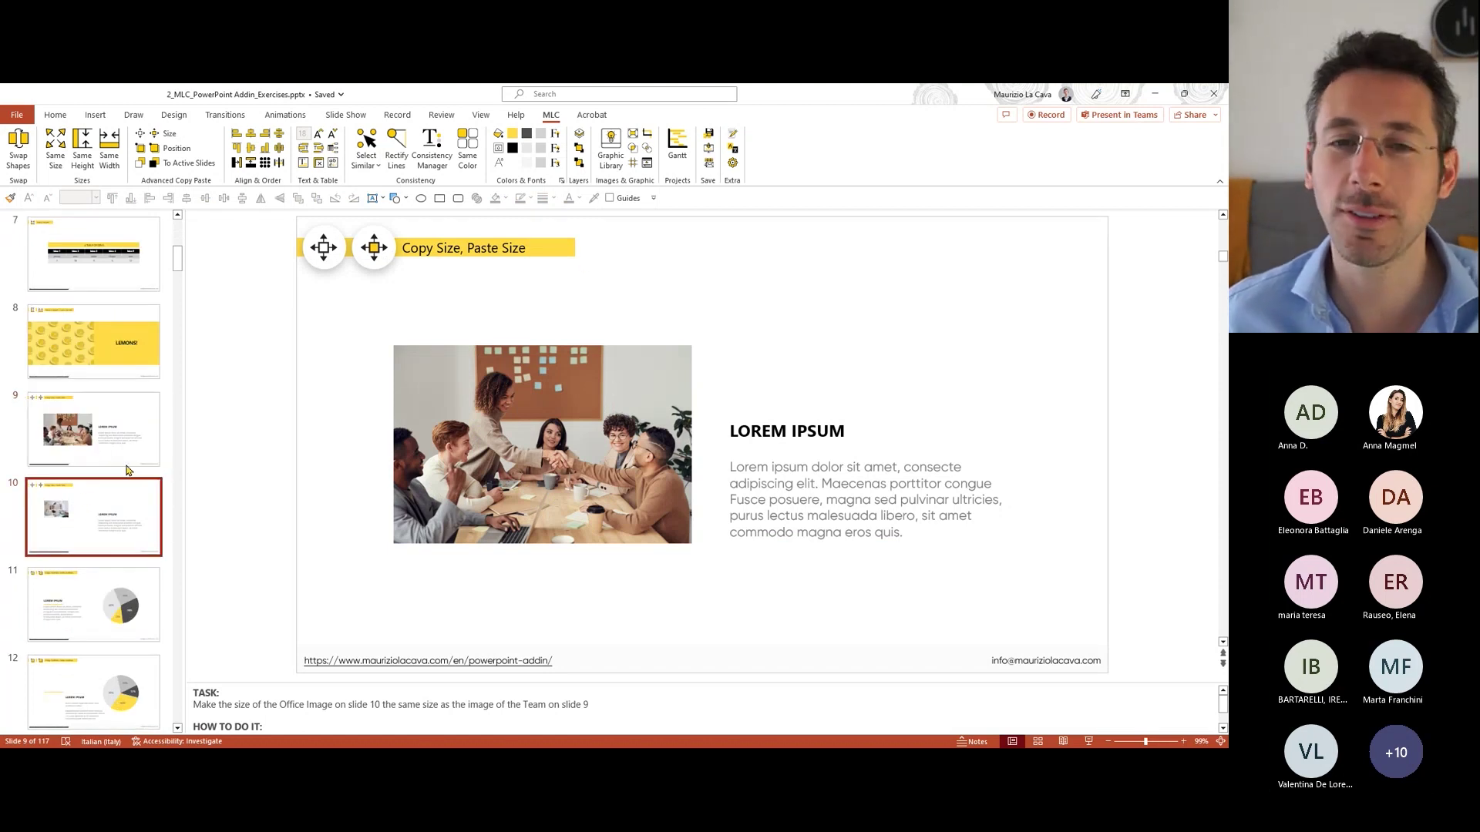
click(87, 459)
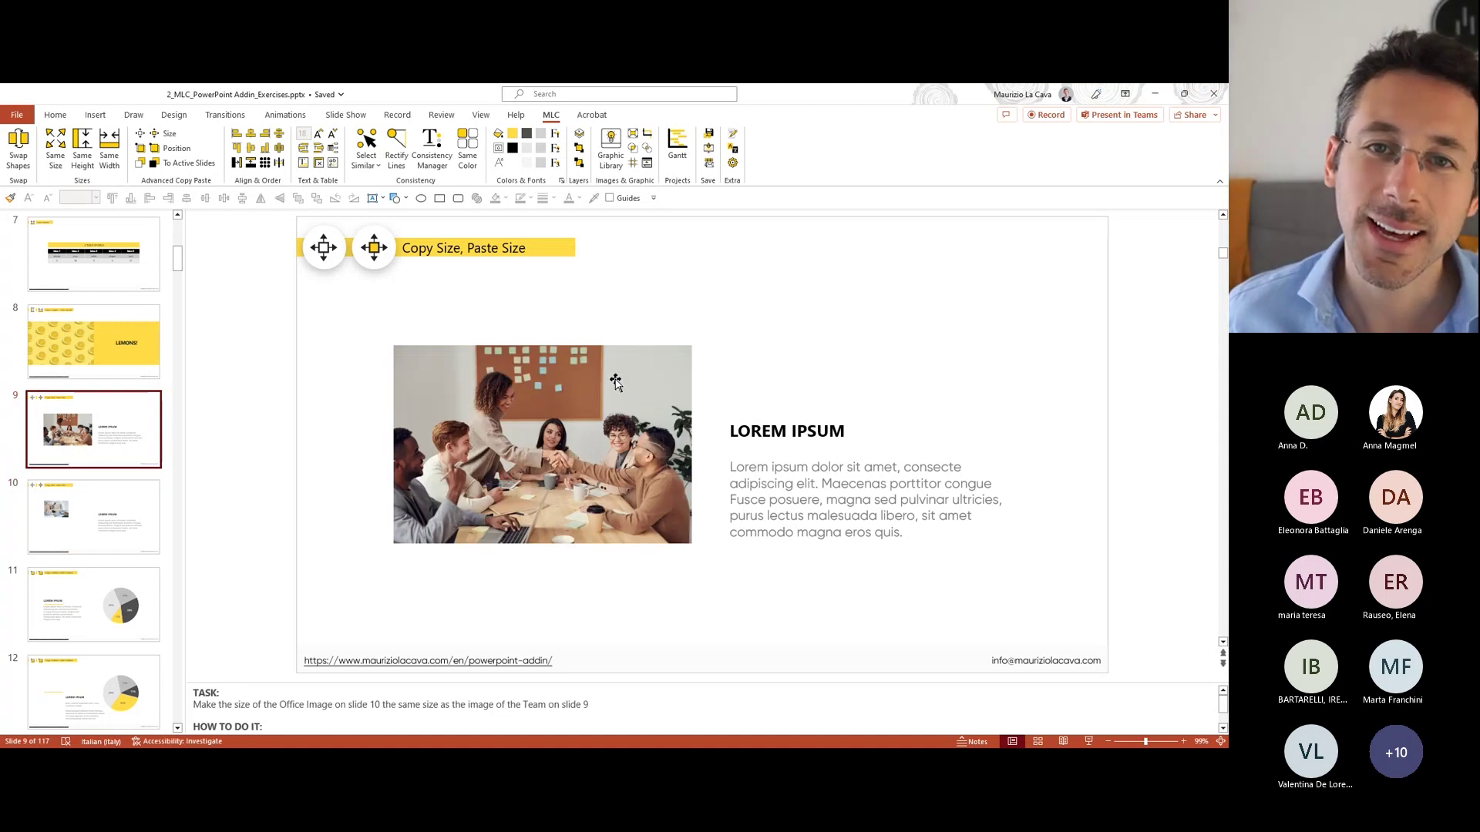
click(128, 509)
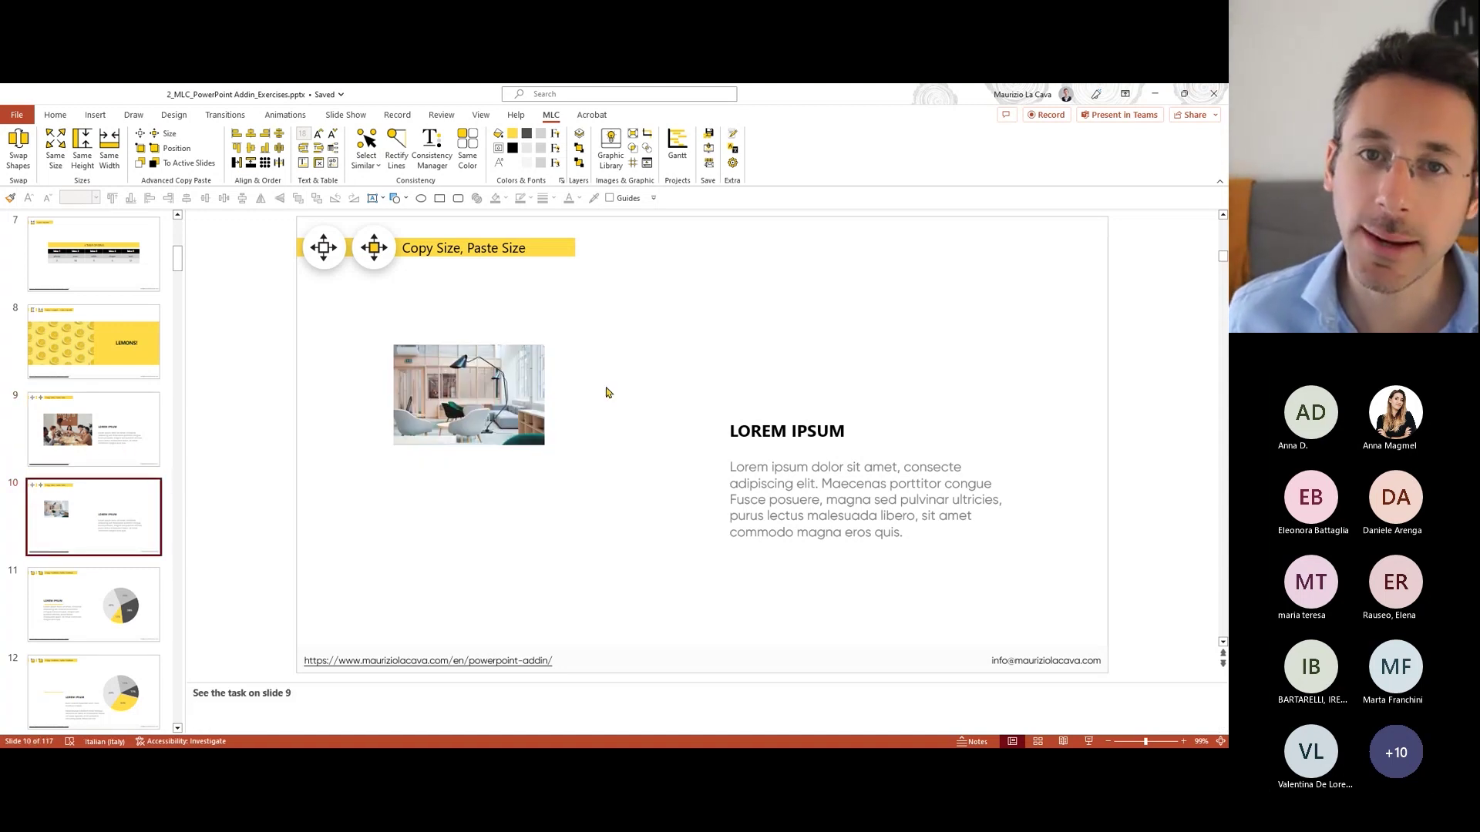
click(147, 458)
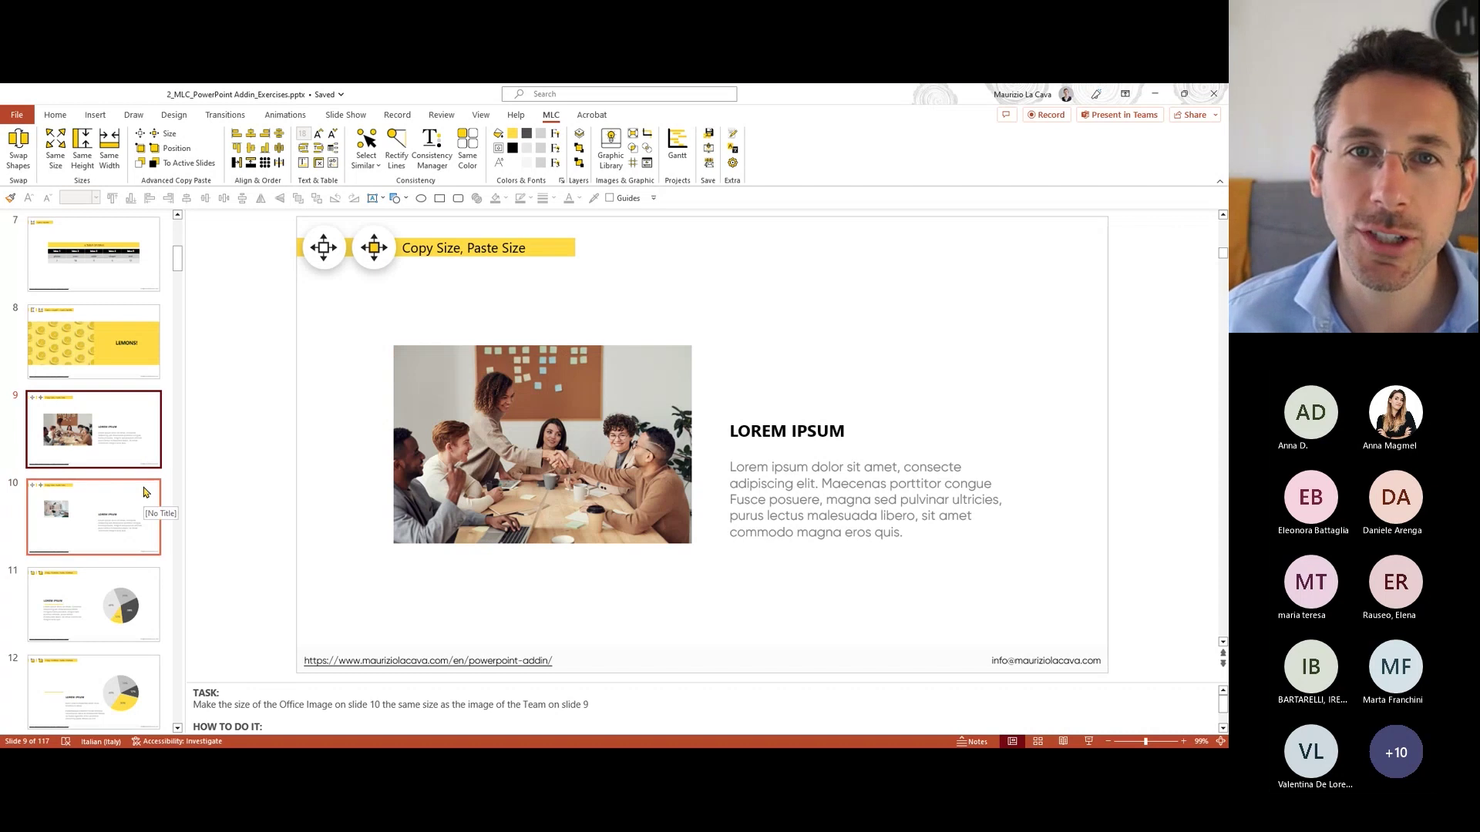
key(Down)
key(Up)
key(Down)
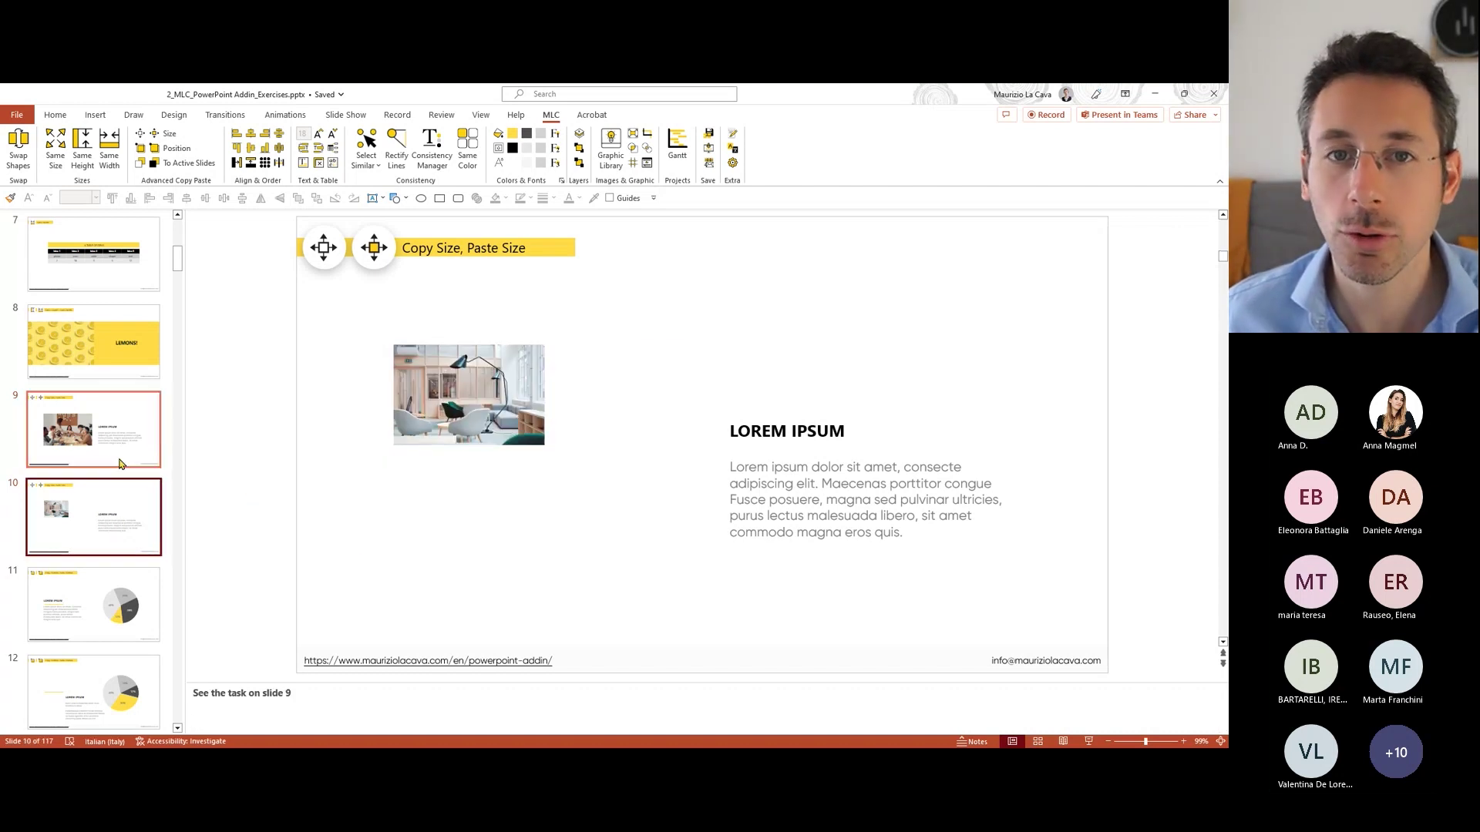
key(Up)
click(117, 481)
click(117, 474)
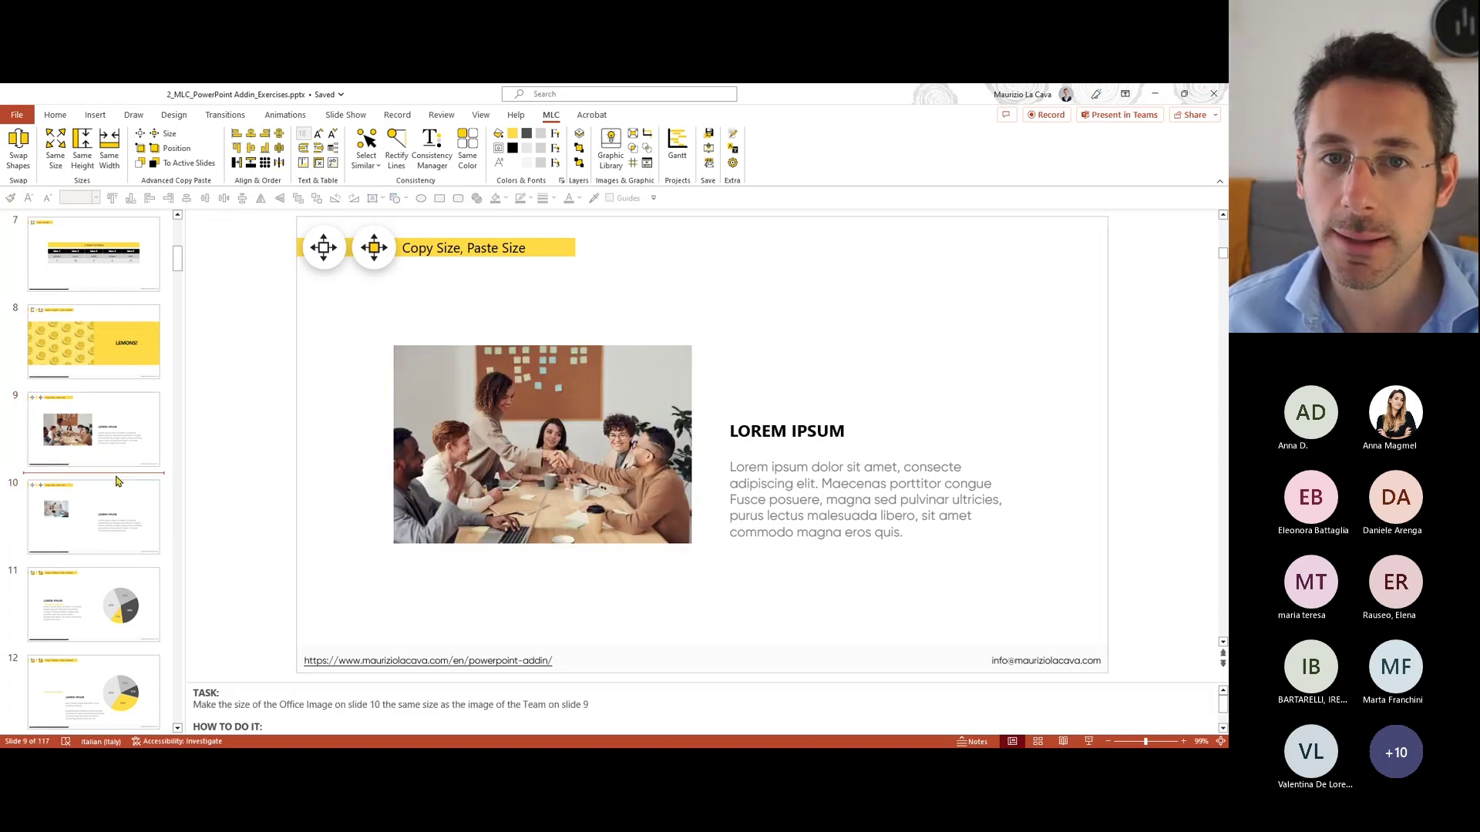
click(117, 458)
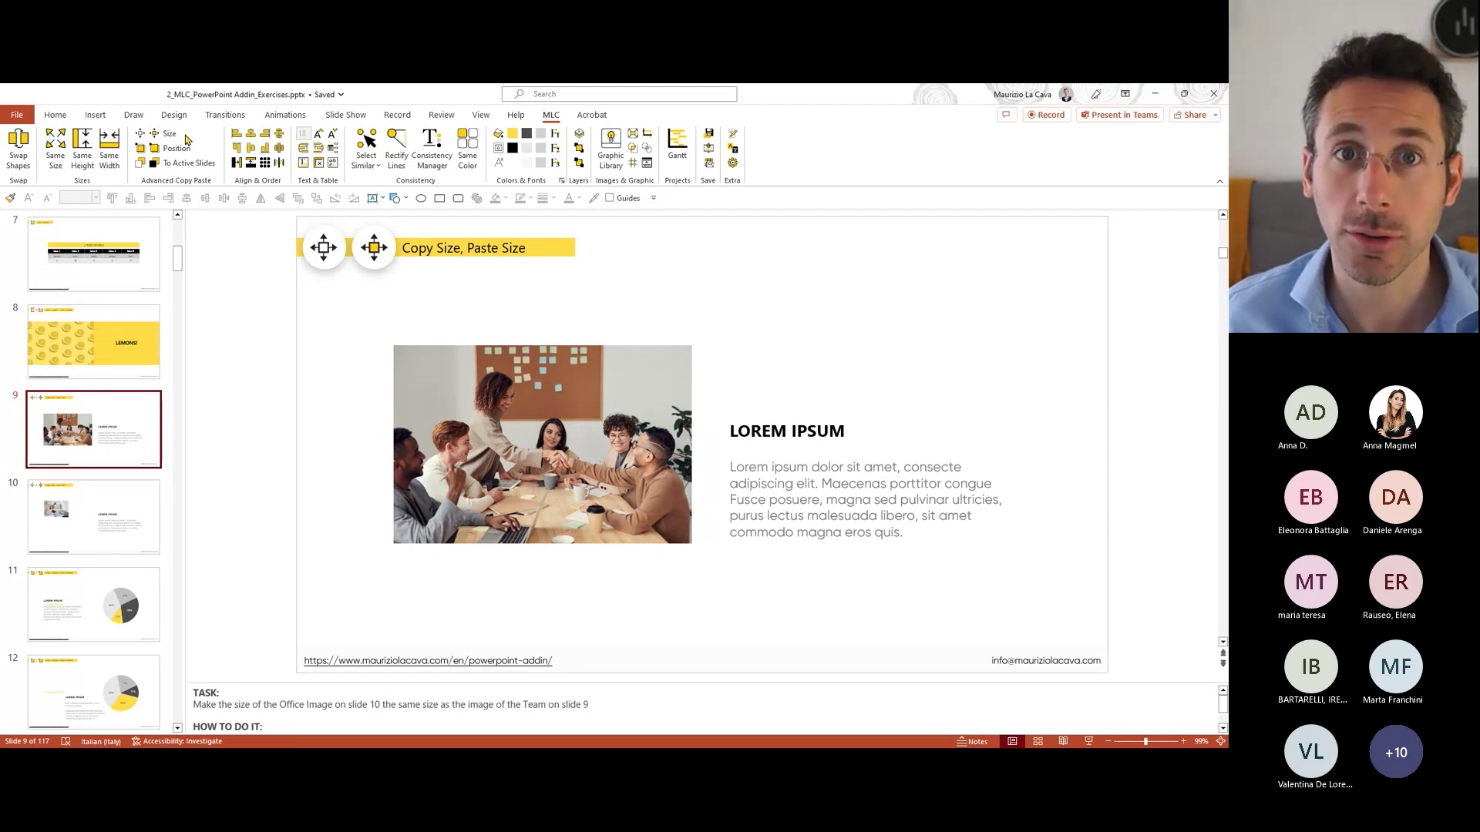
Step: Copy the team photo's size and paste it onto slide 10's office image, then compare
click(463, 447)
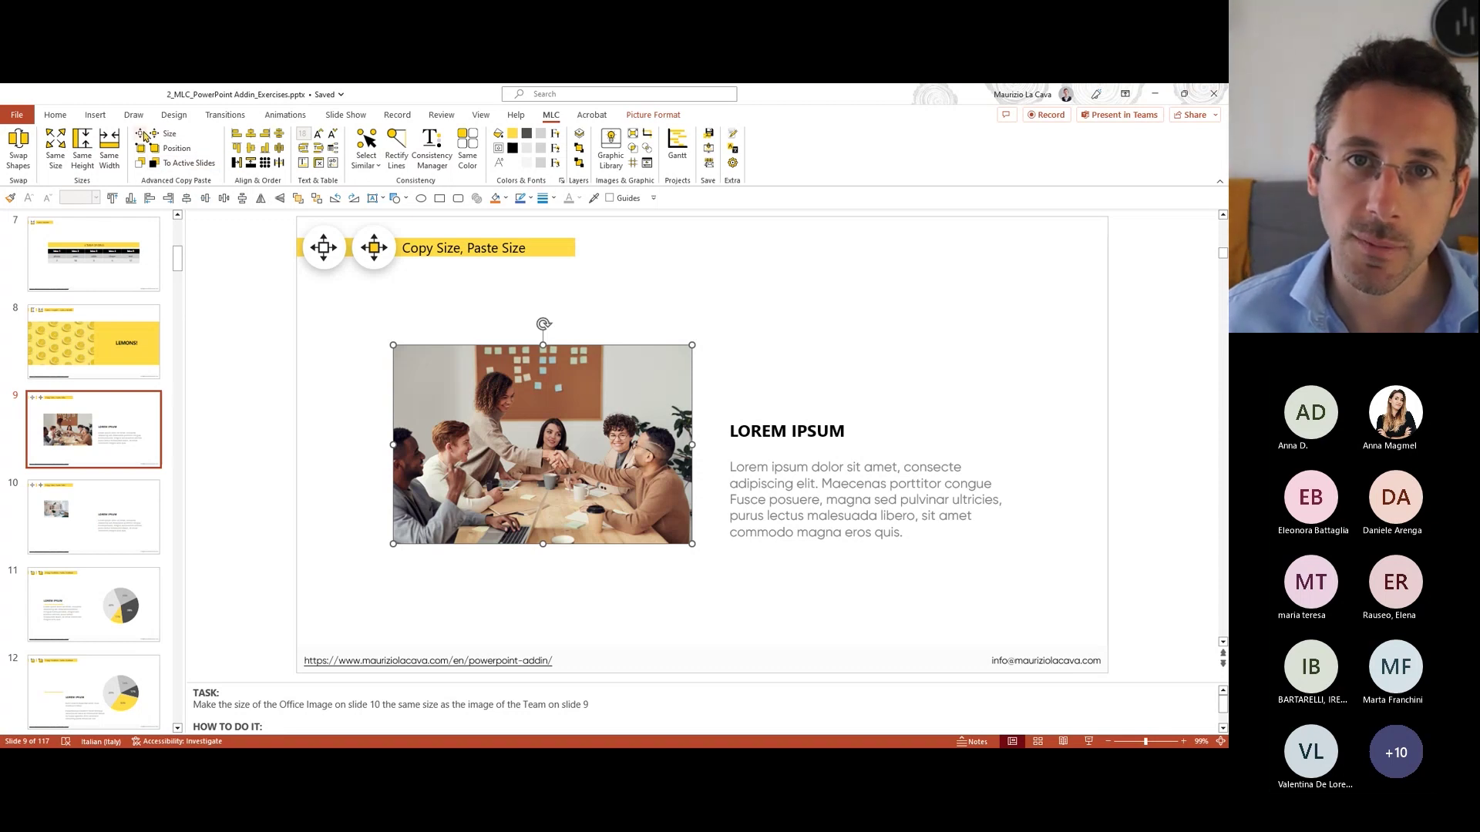
click(143, 135)
key(Page_Down)
click(474, 430)
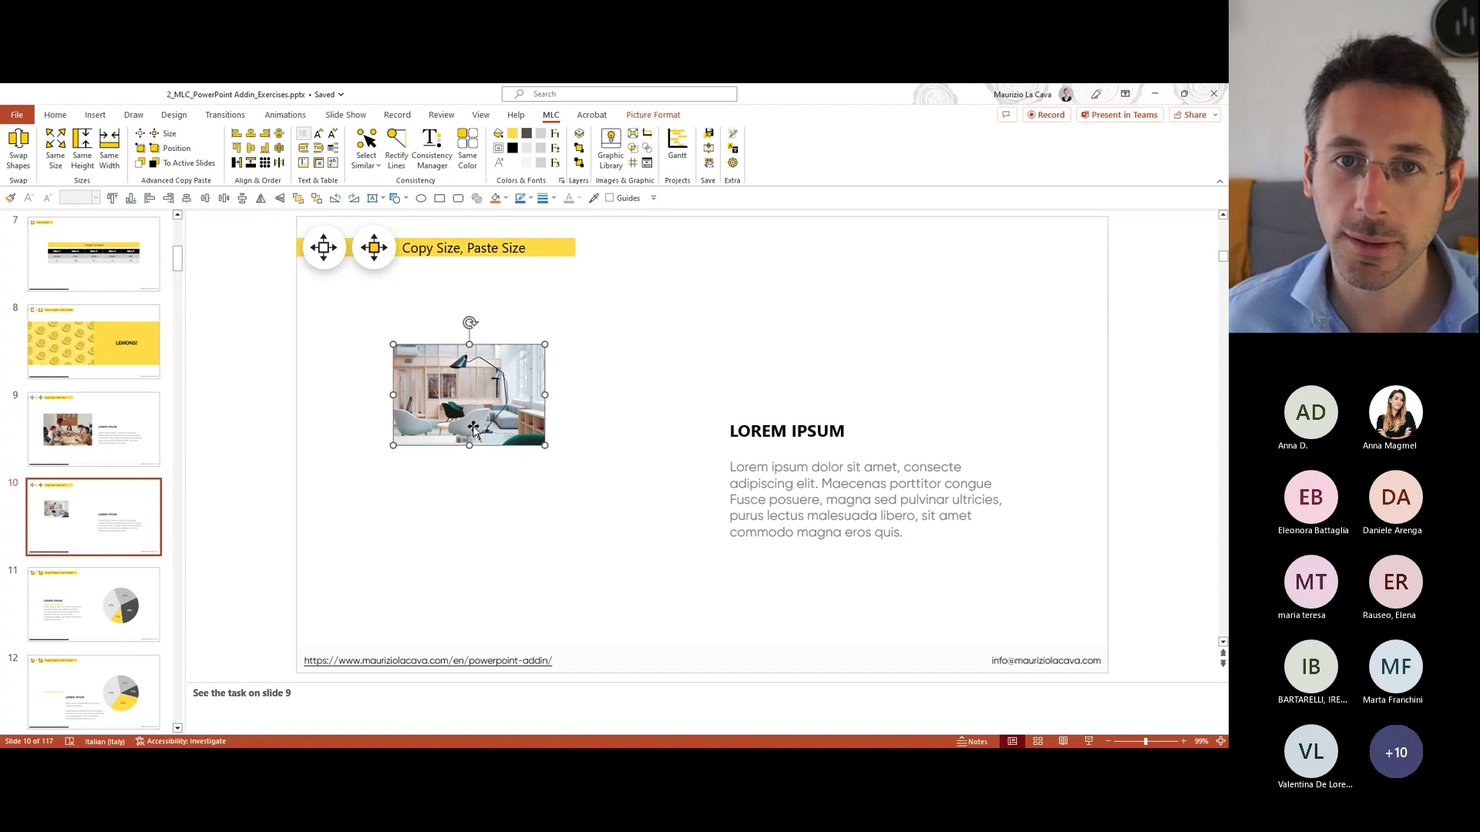
click(165, 136)
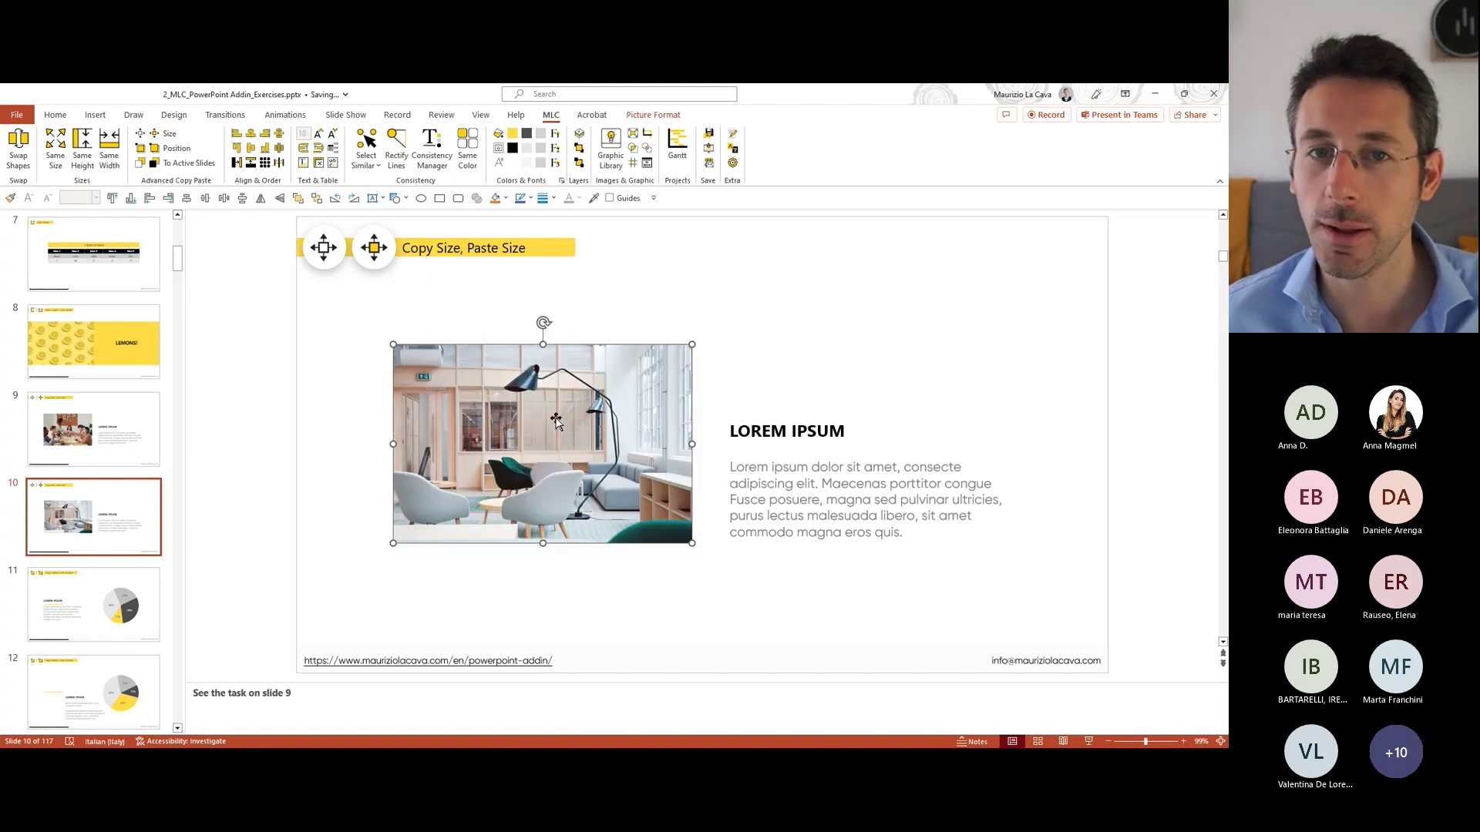
click(86, 439)
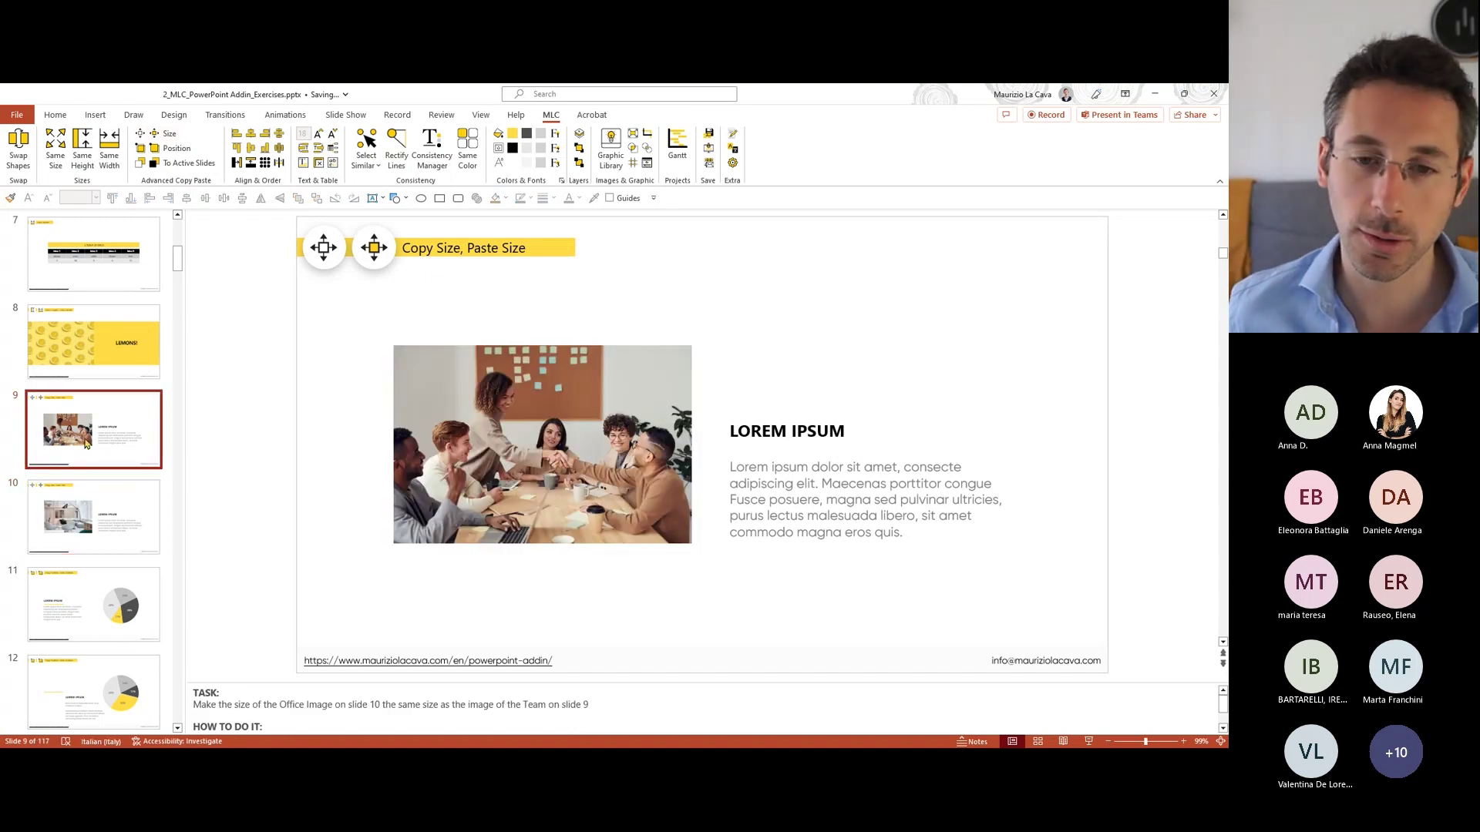
click(108, 510)
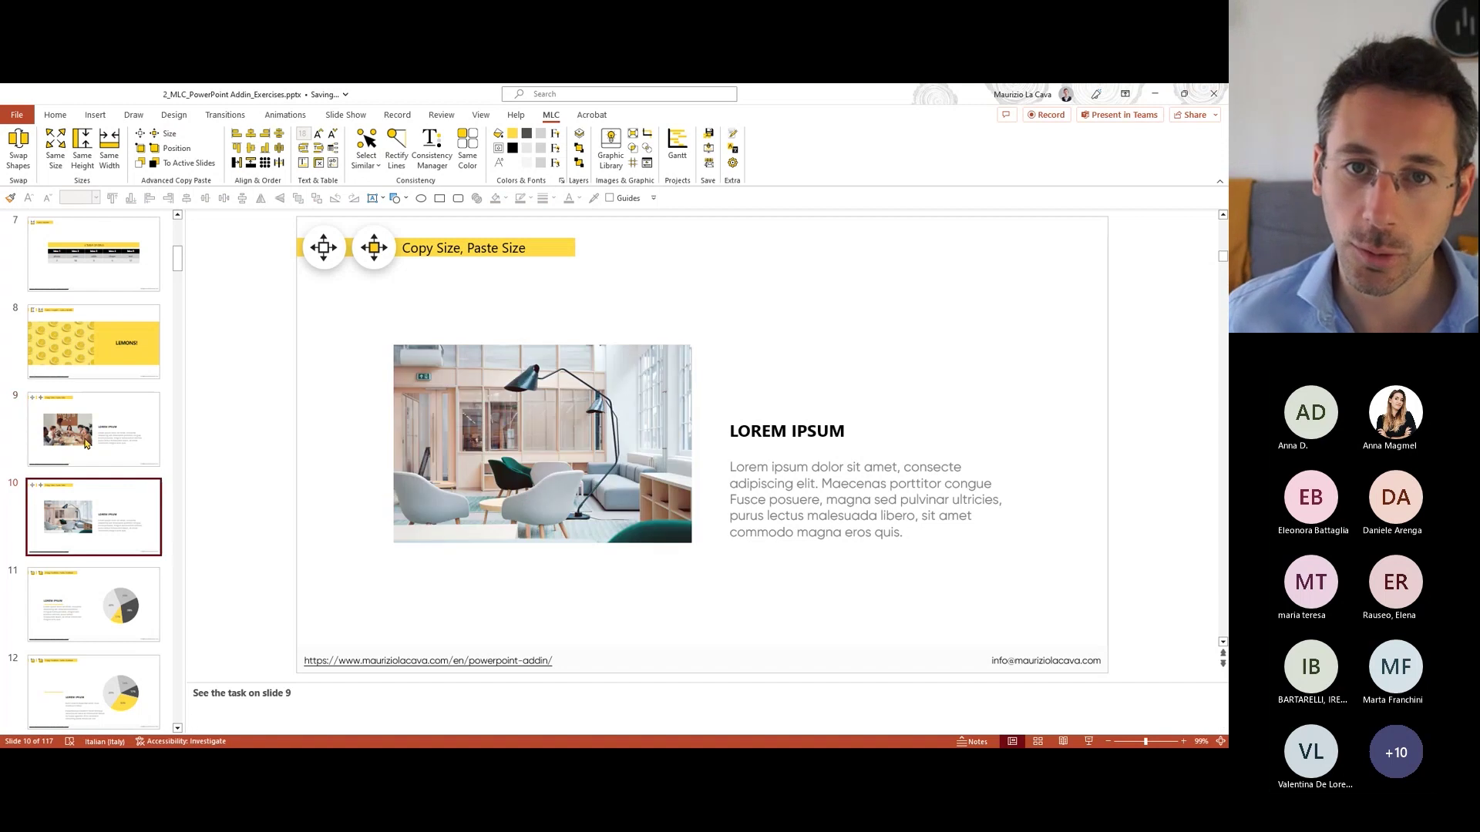
scroll(110, 508, down, 1)
Step: Select slide 11's text box and compare it with slide 12's text box
click(109, 509)
click(446, 480)
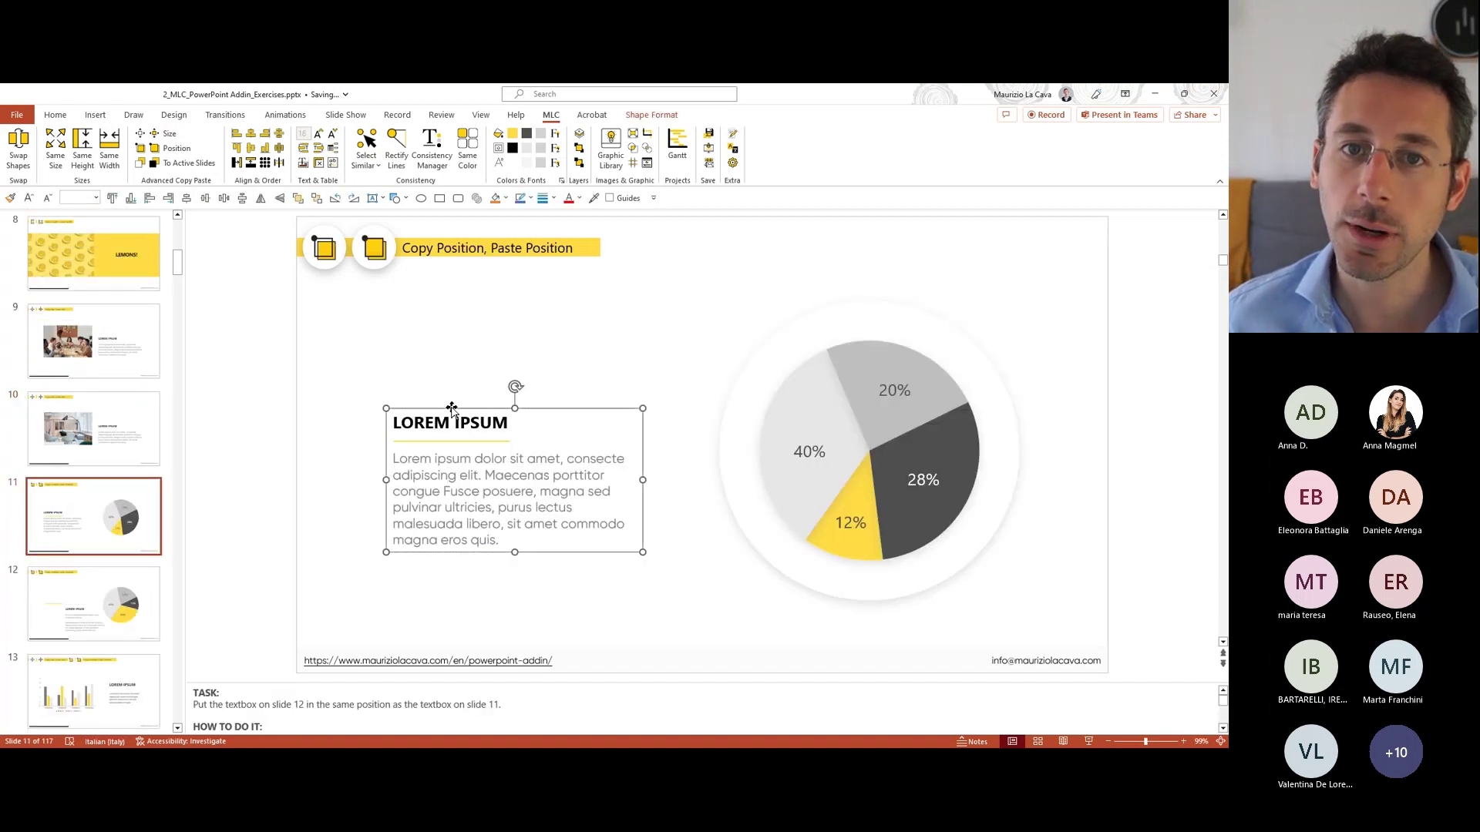
click(120, 610)
key(Up)
key(Down)
key(Up)
key(Down)
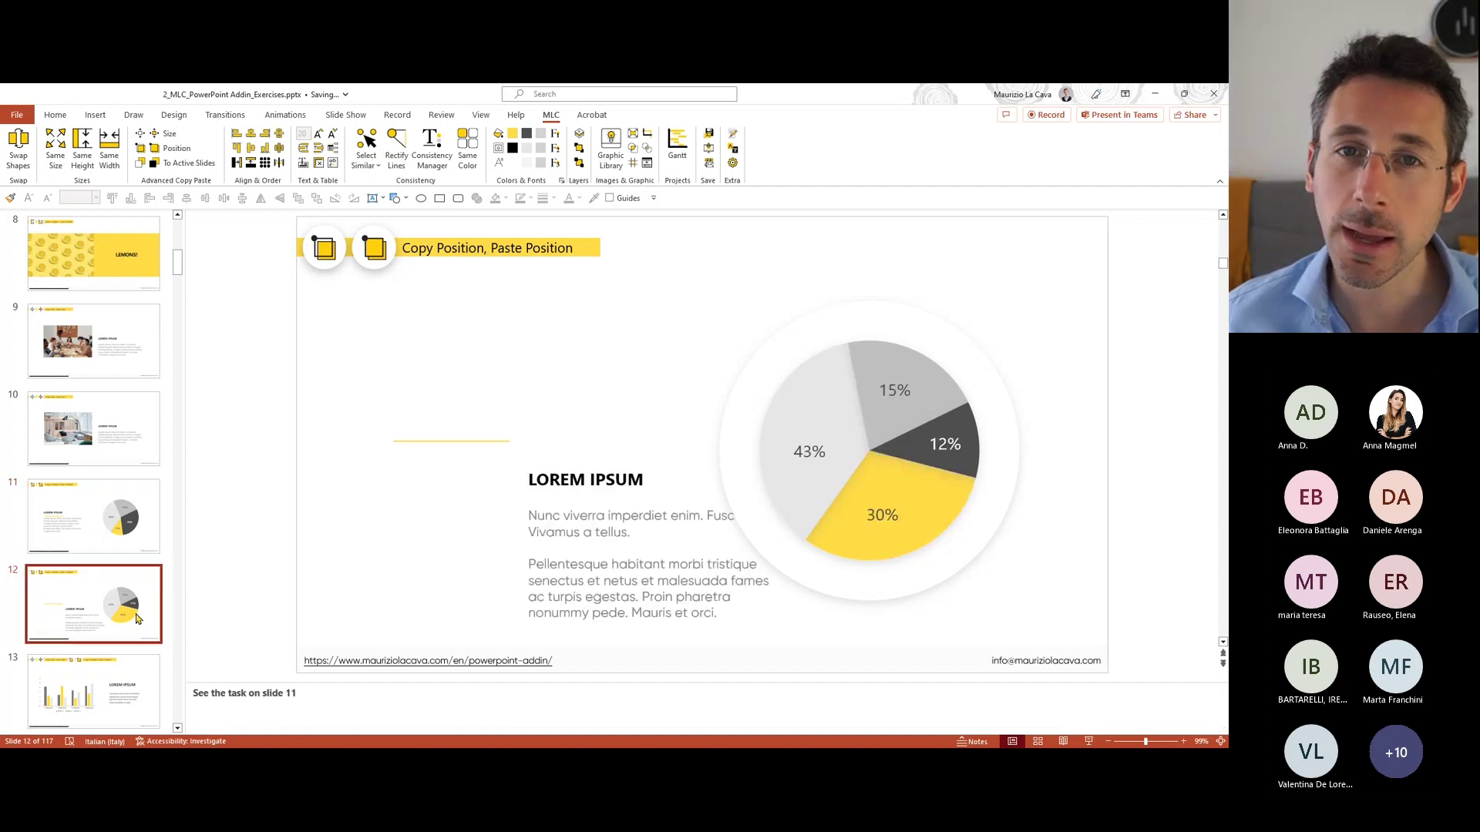
click(129, 544)
Step: Copy slide 11's text box position and paste it onto slide 12's text box
click(483, 465)
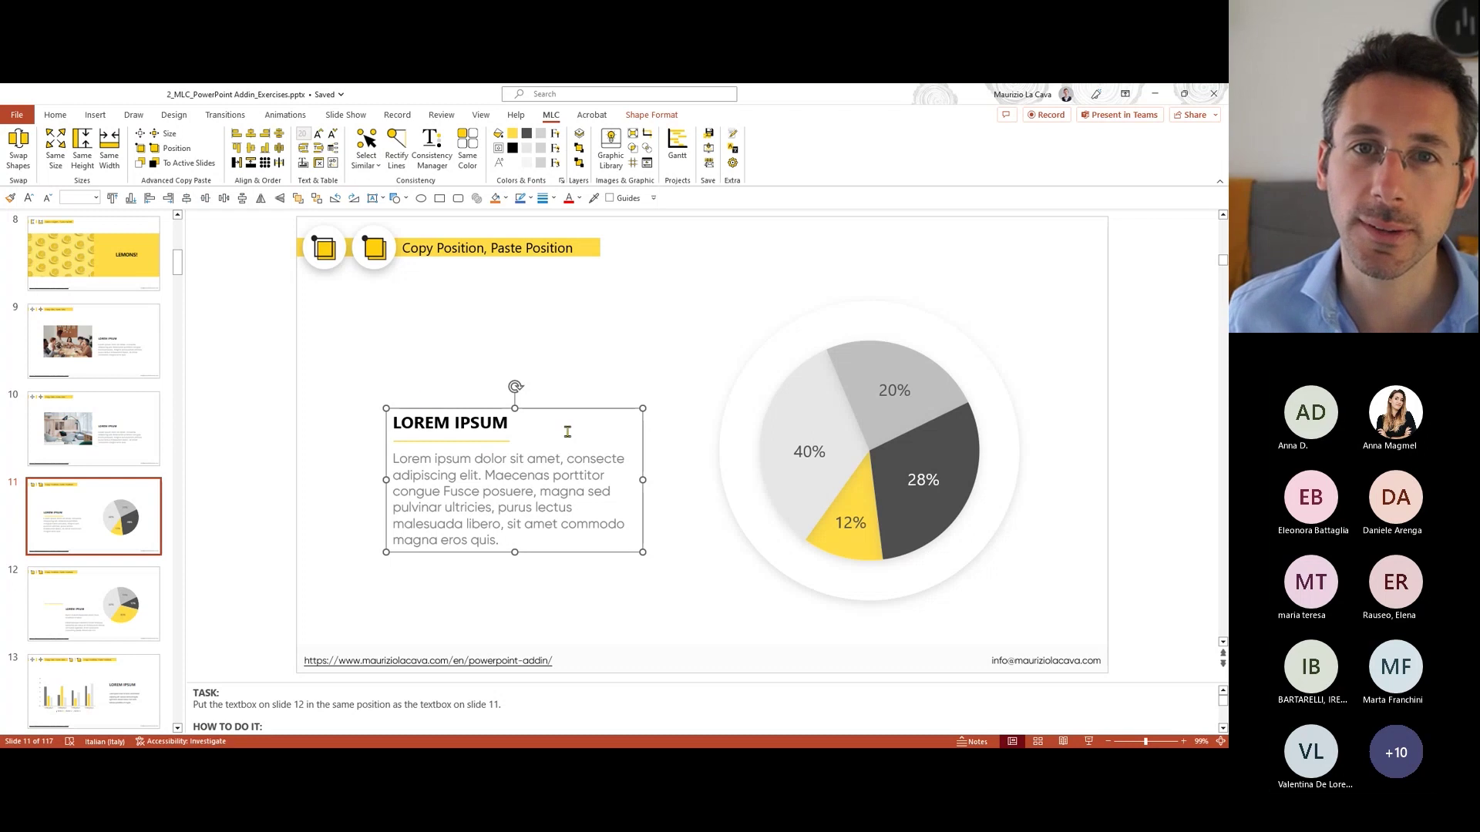
click(139, 152)
key(Down)
click(595, 465)
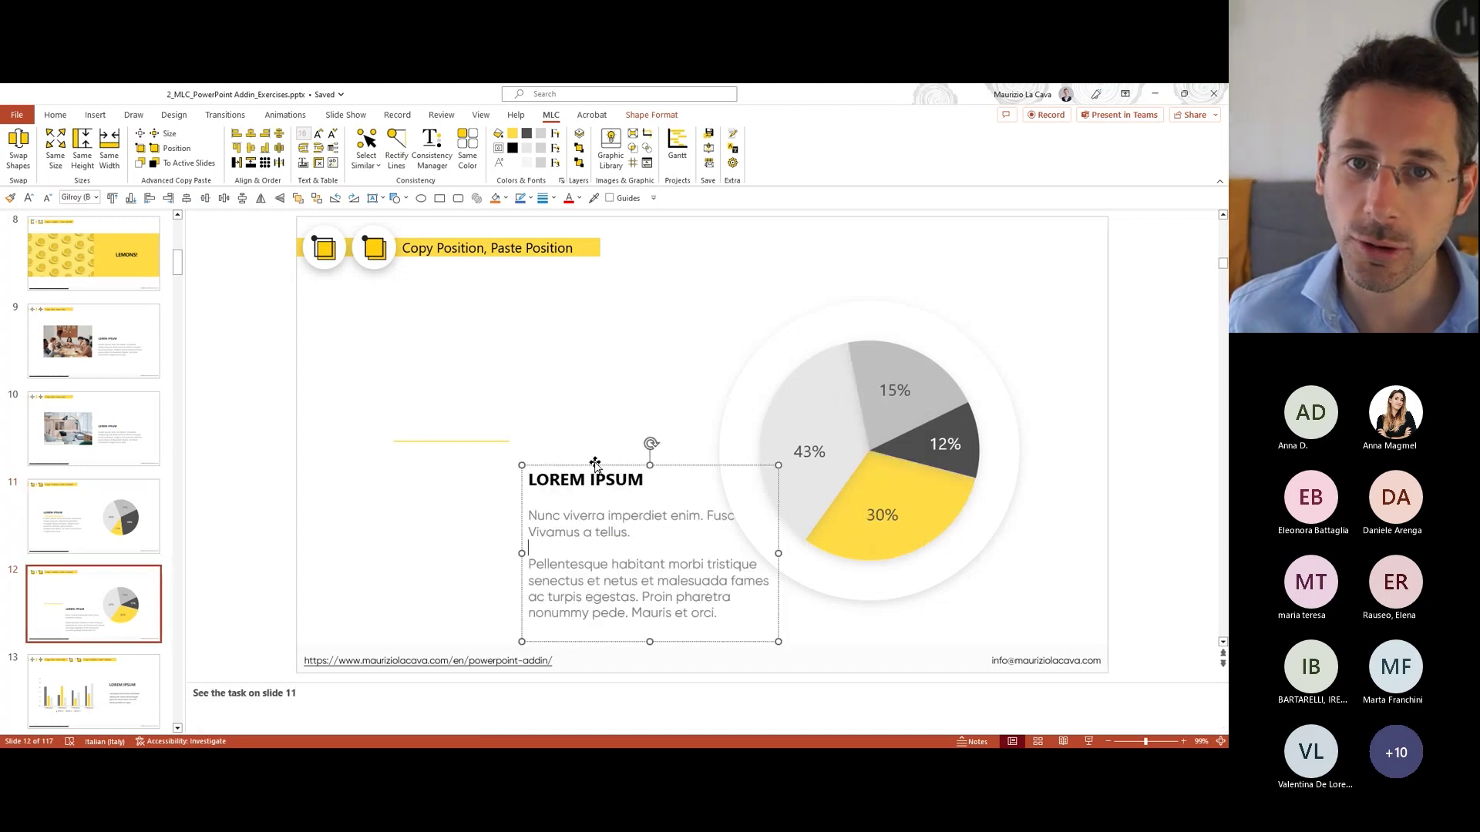
click(185, 149)
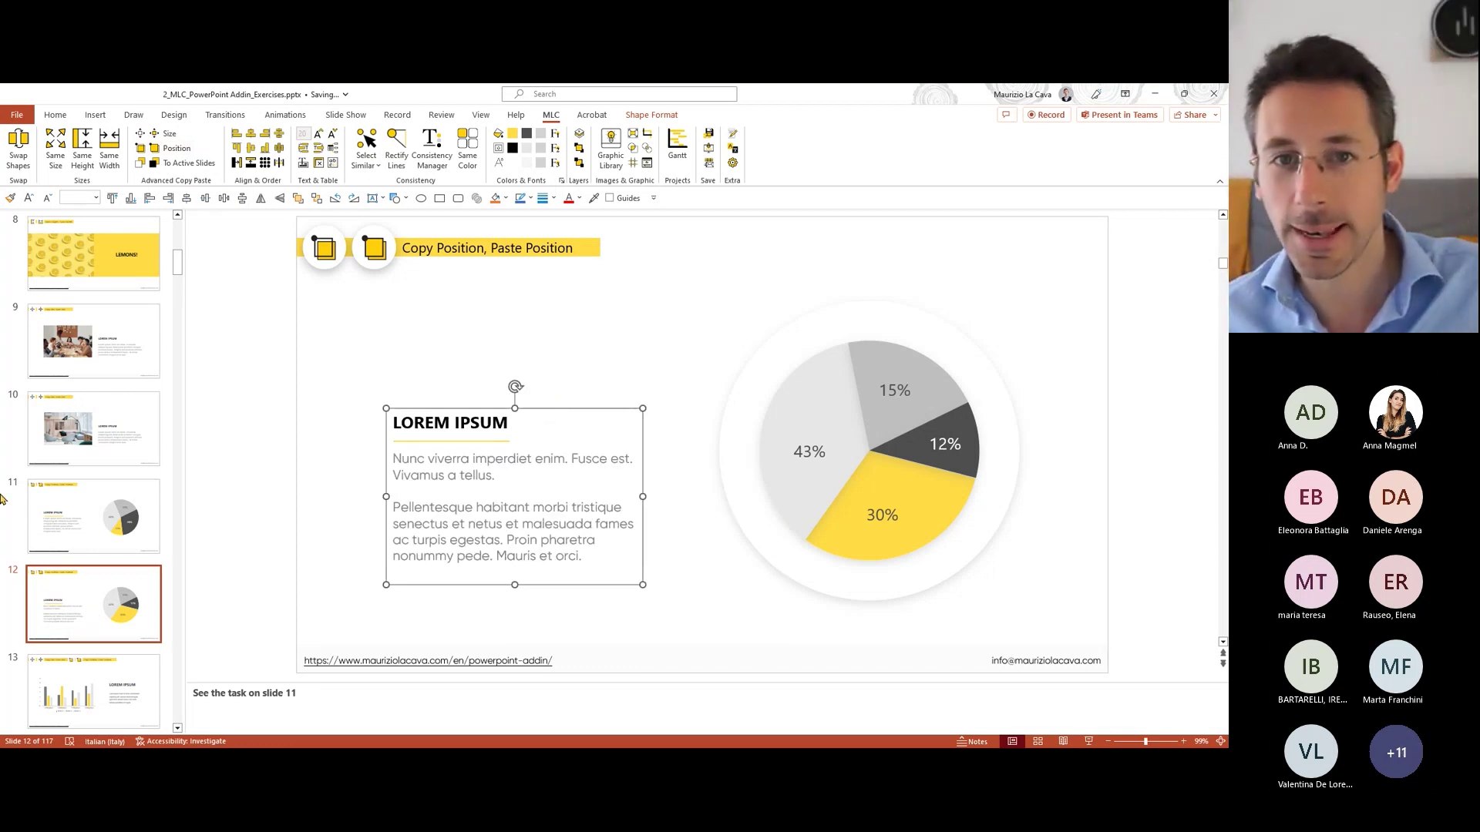
click(93, 516)
click(93, 604)
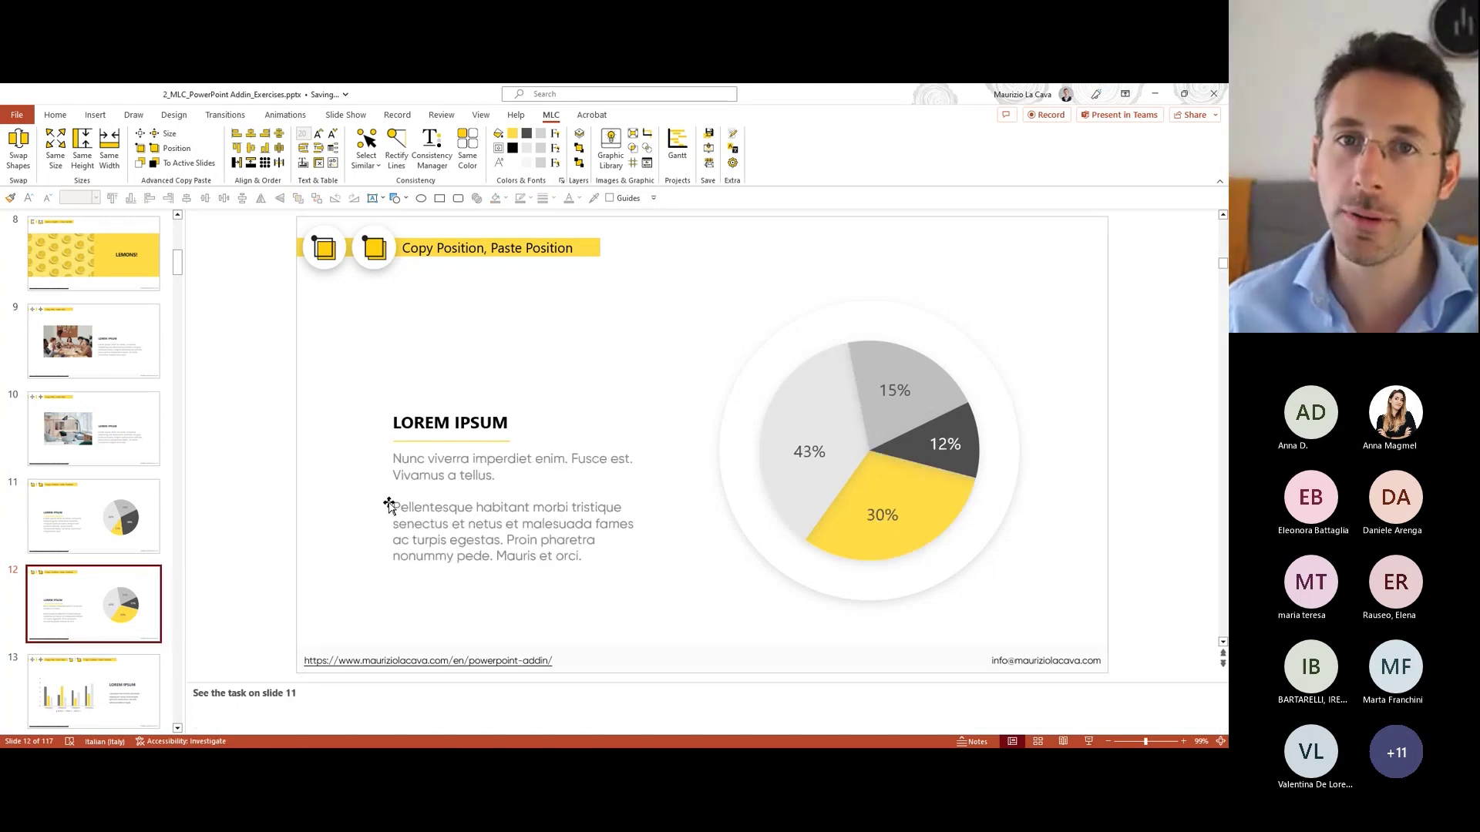
scroll(370, 497, down, 1)
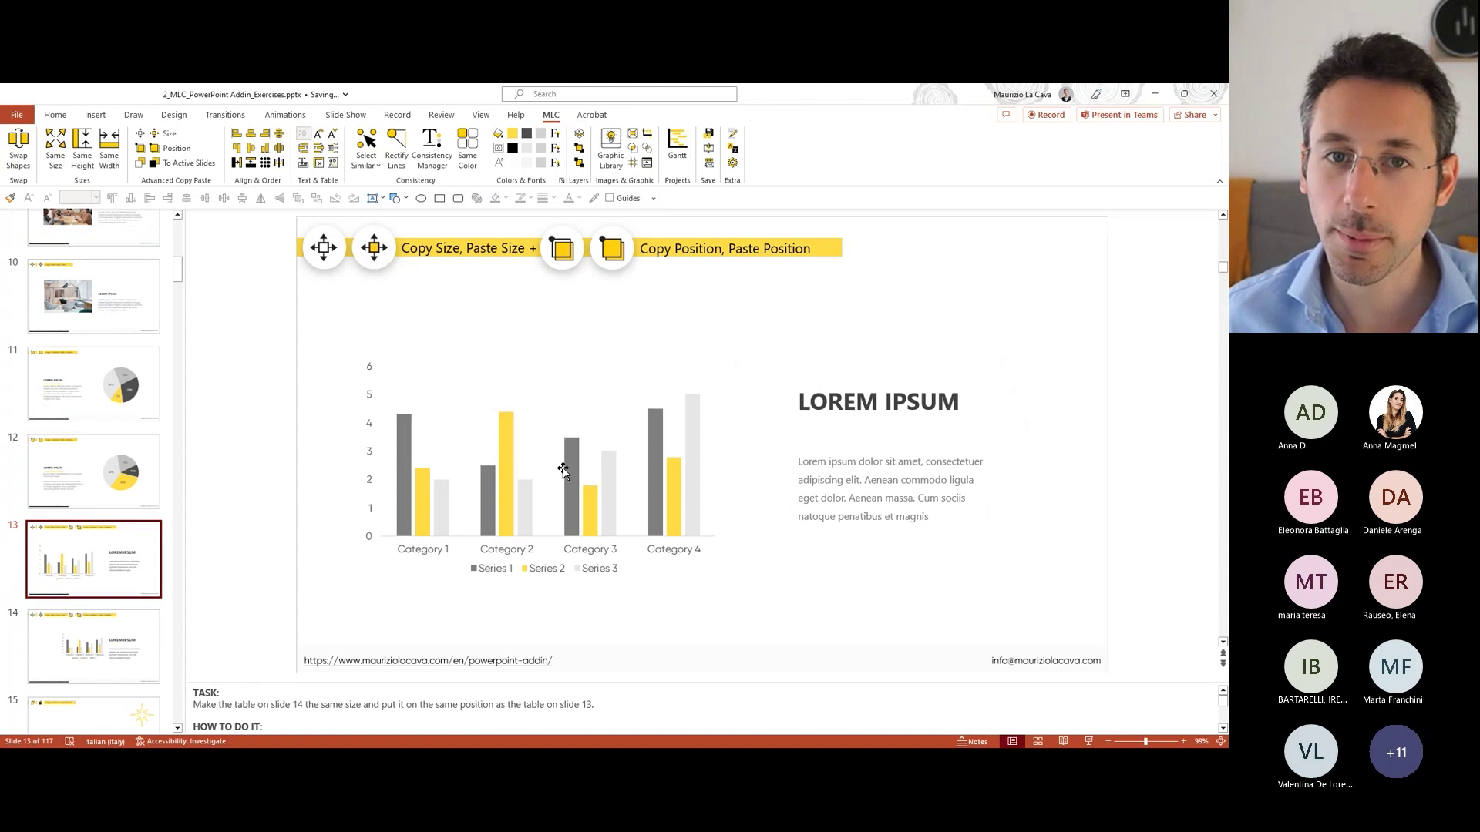
Step: Select the bar chart on slide 13 as the size and position source
click(460, 399)
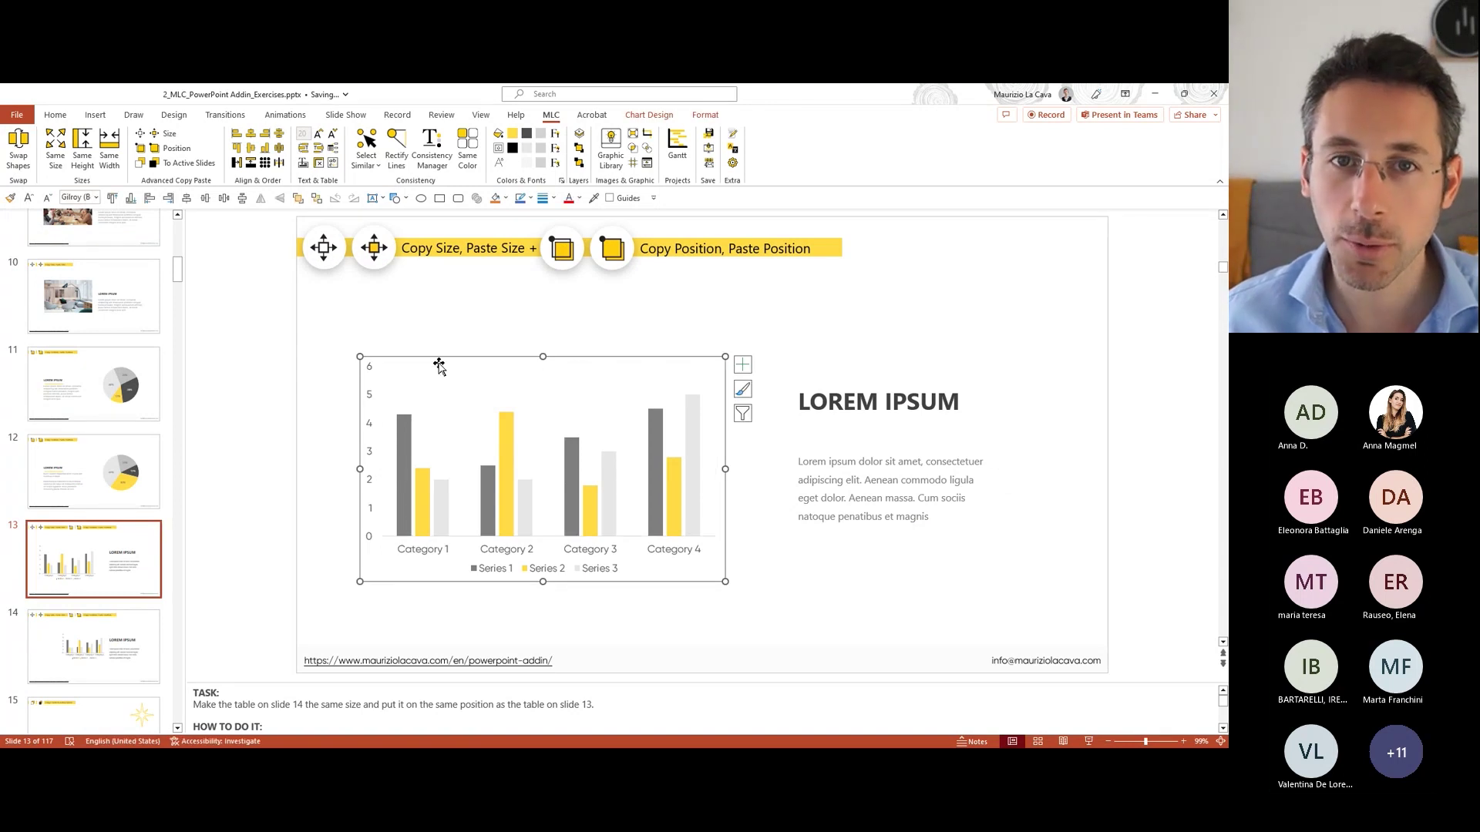
scroll(551, 375, down, 1)
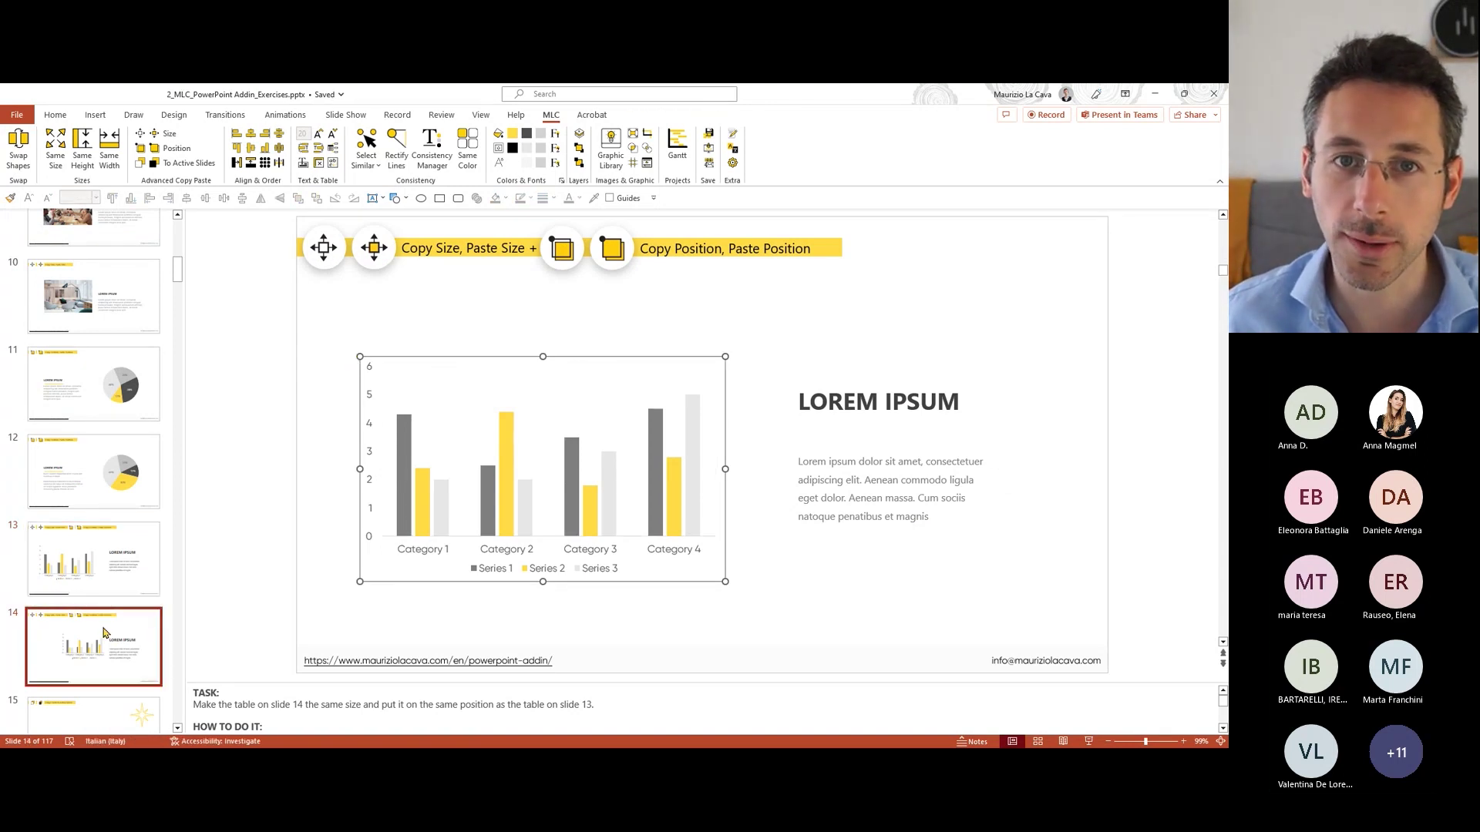
click(114, 568)
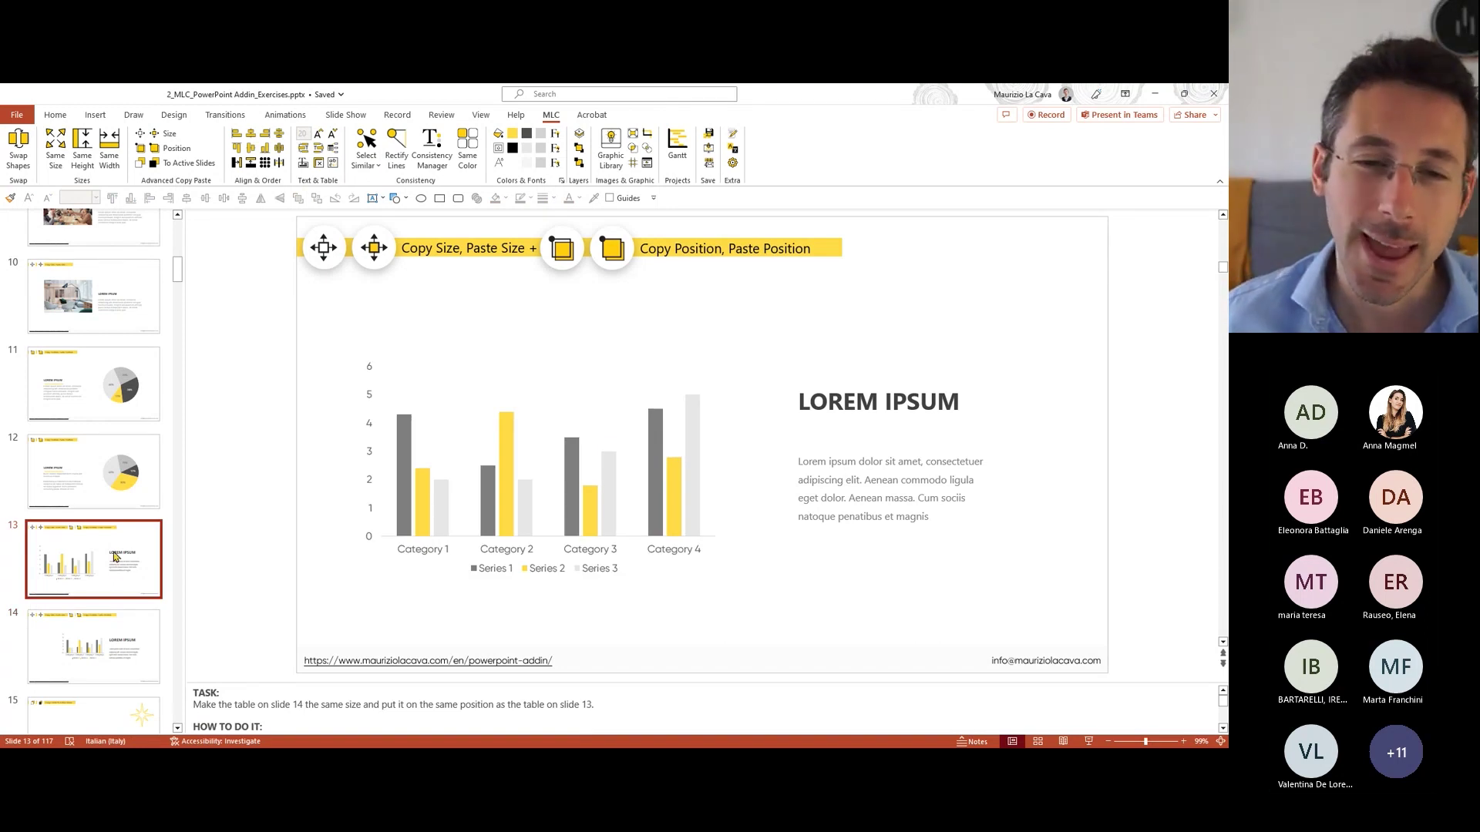
click(442, 362)
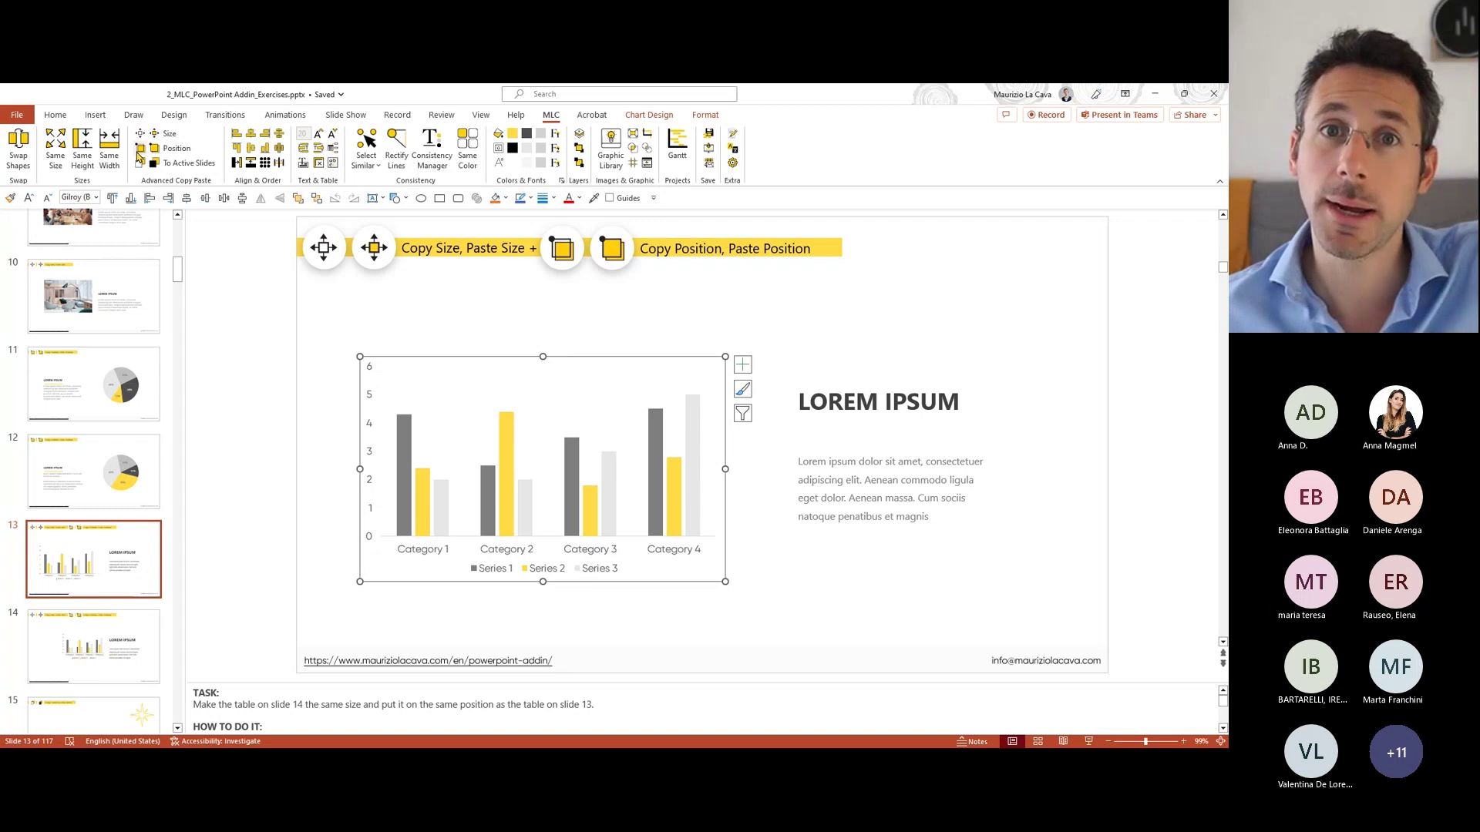
Step: Paste the copied size and position onto slide 14's chart, compare, and open slide 15
click(93, 646)
click(555, 361)
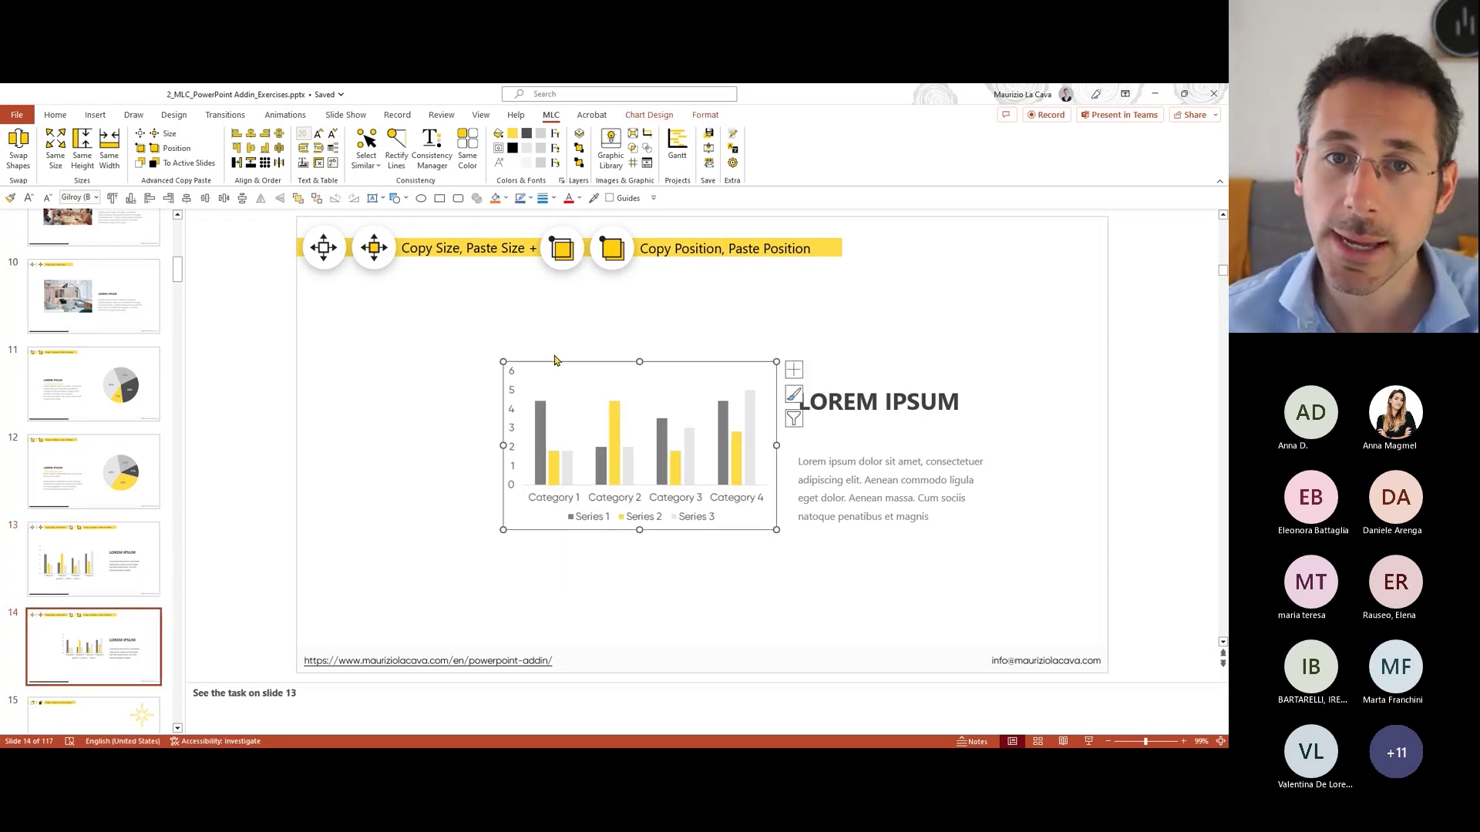
click(168, 133)
click(176, 148)
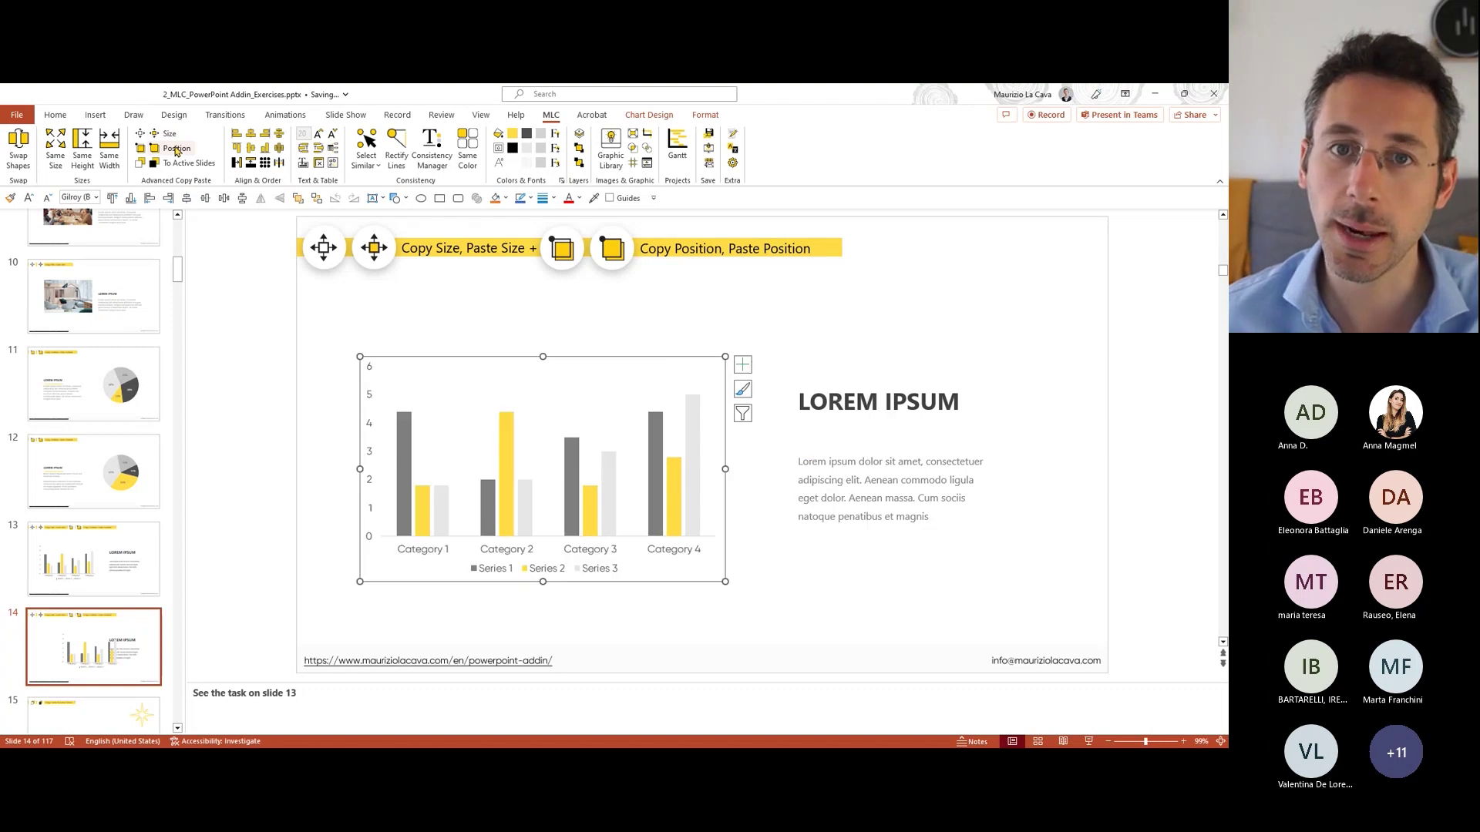
click(119, 529)
click(131, 627)
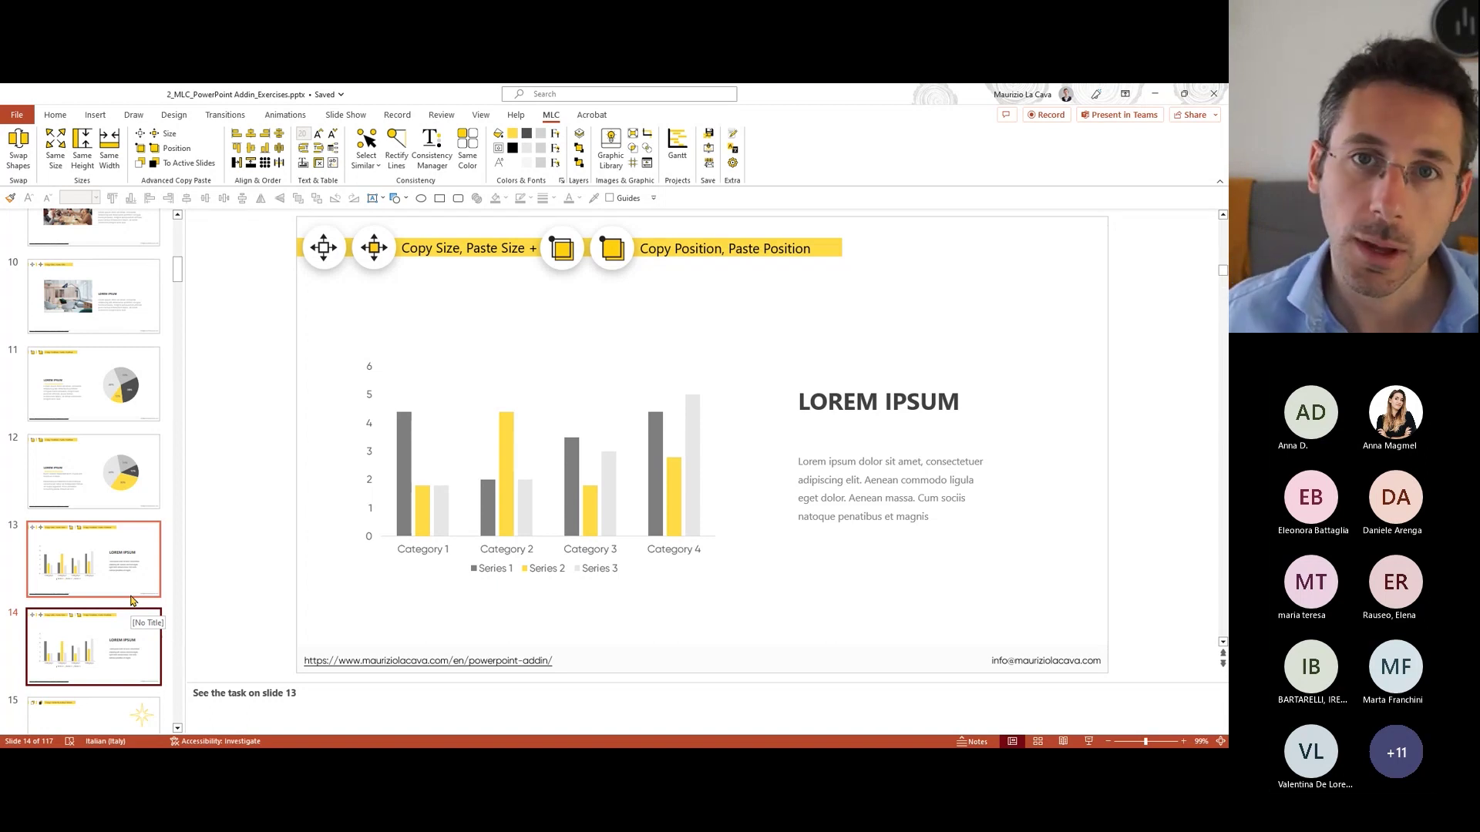
scroll(44, 584, down, 2)
click(31, 606)
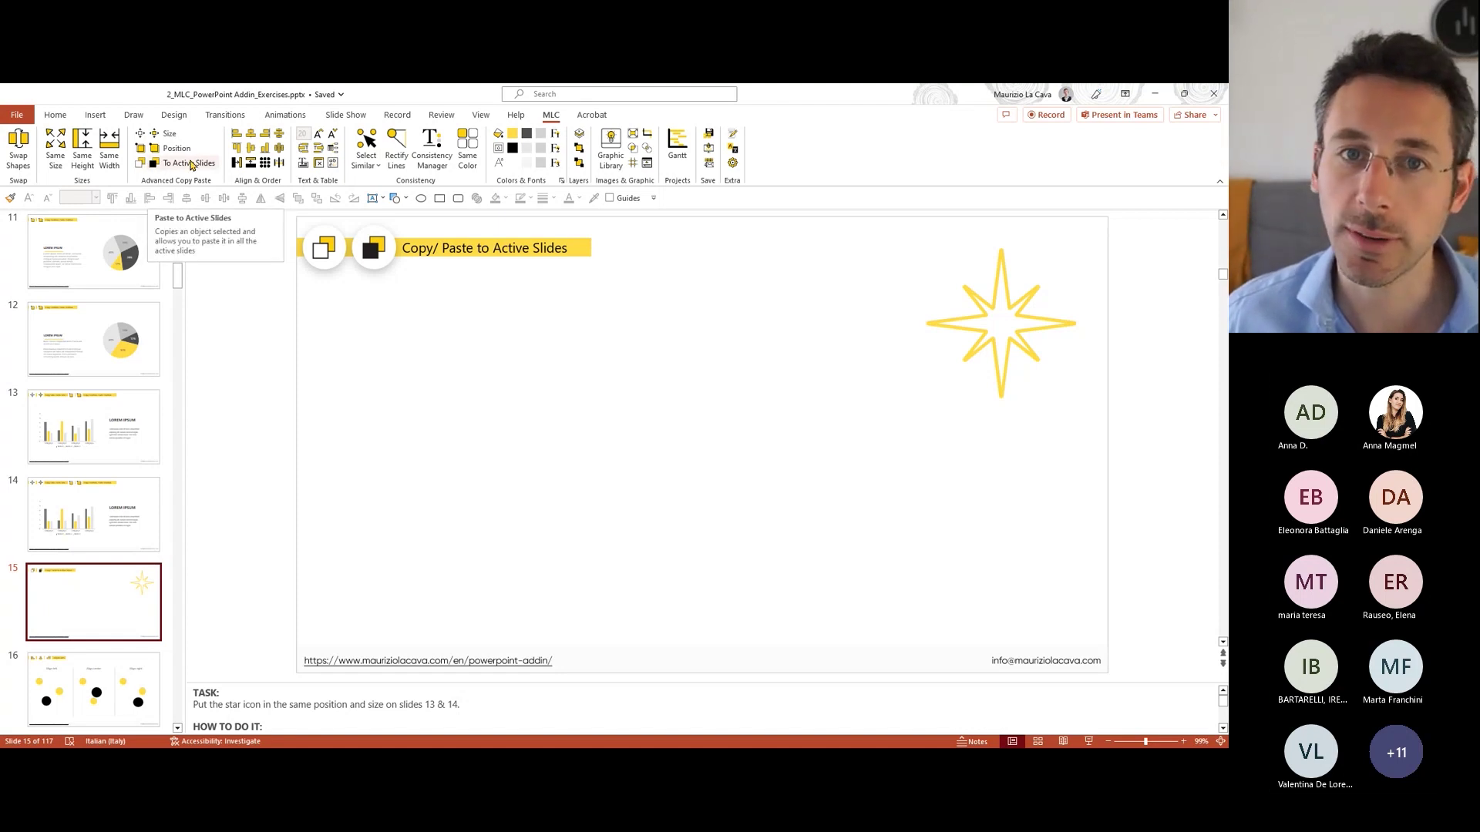
Step: Paste the yellow star onto slides 9, 10, 12 and 14 with Copy/Paste to Active Slides
click(1033, 354)
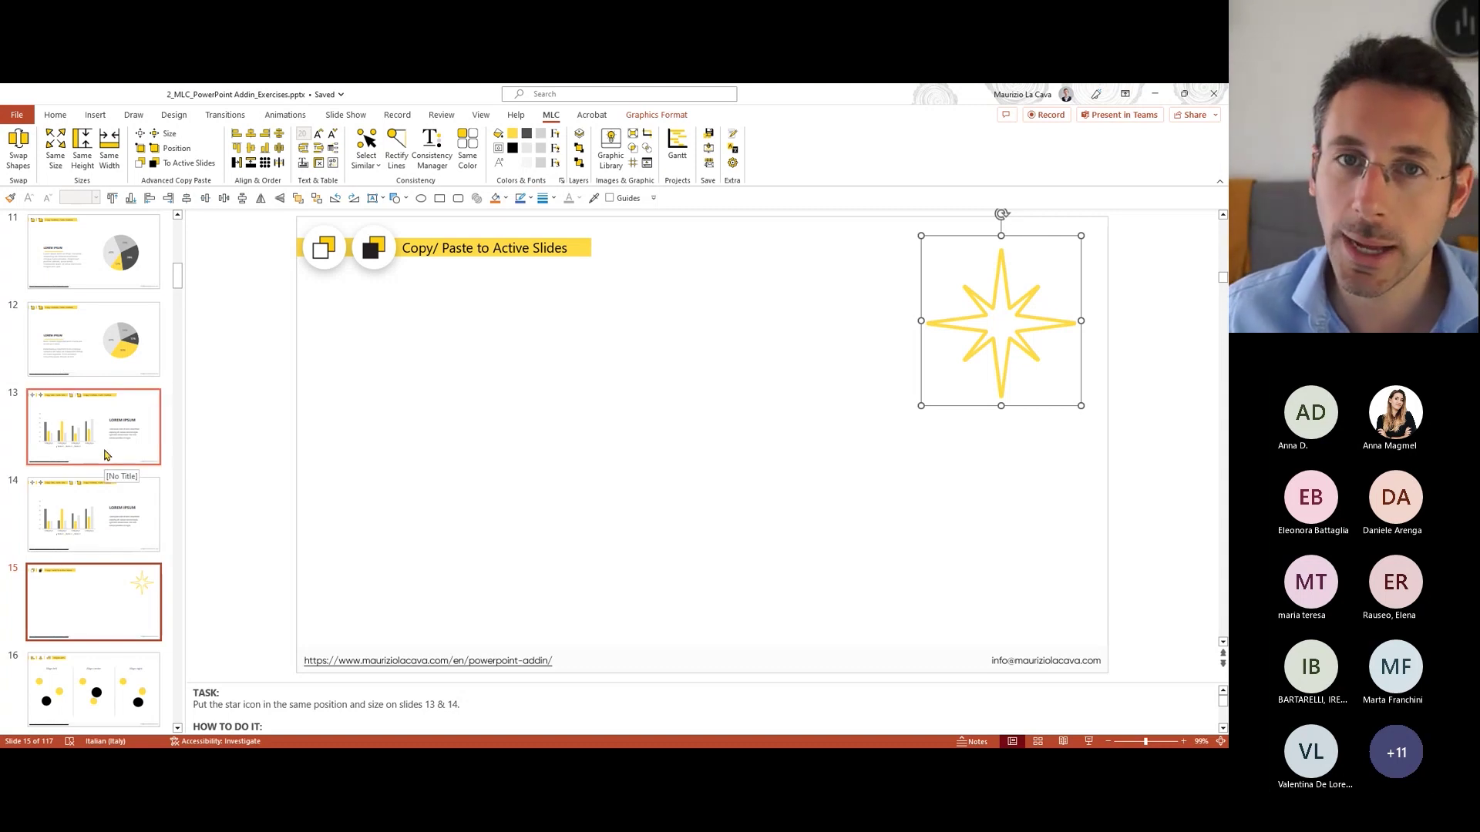
click(120, 521)
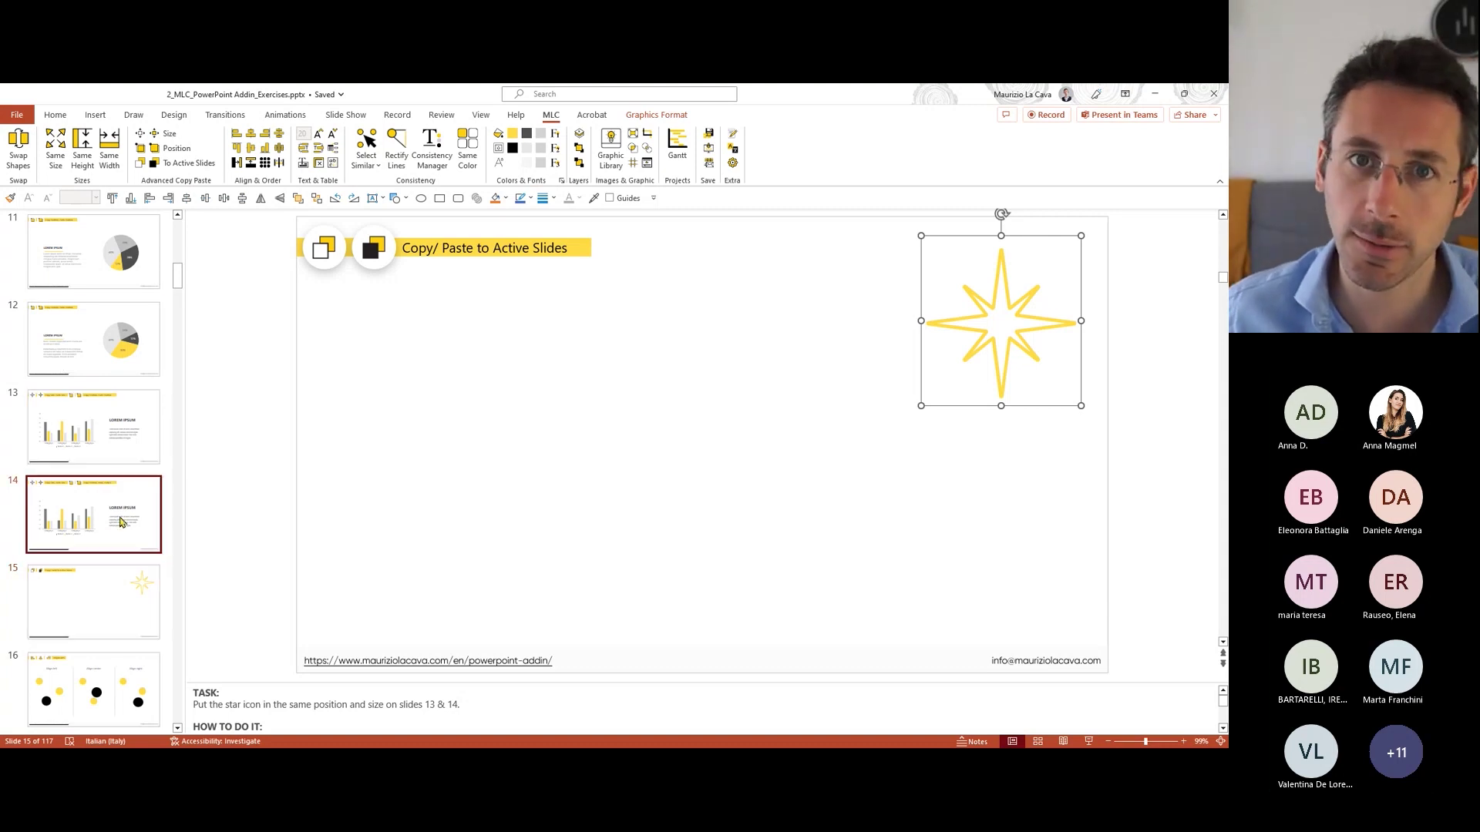
scroll(118, 463, up, 1)
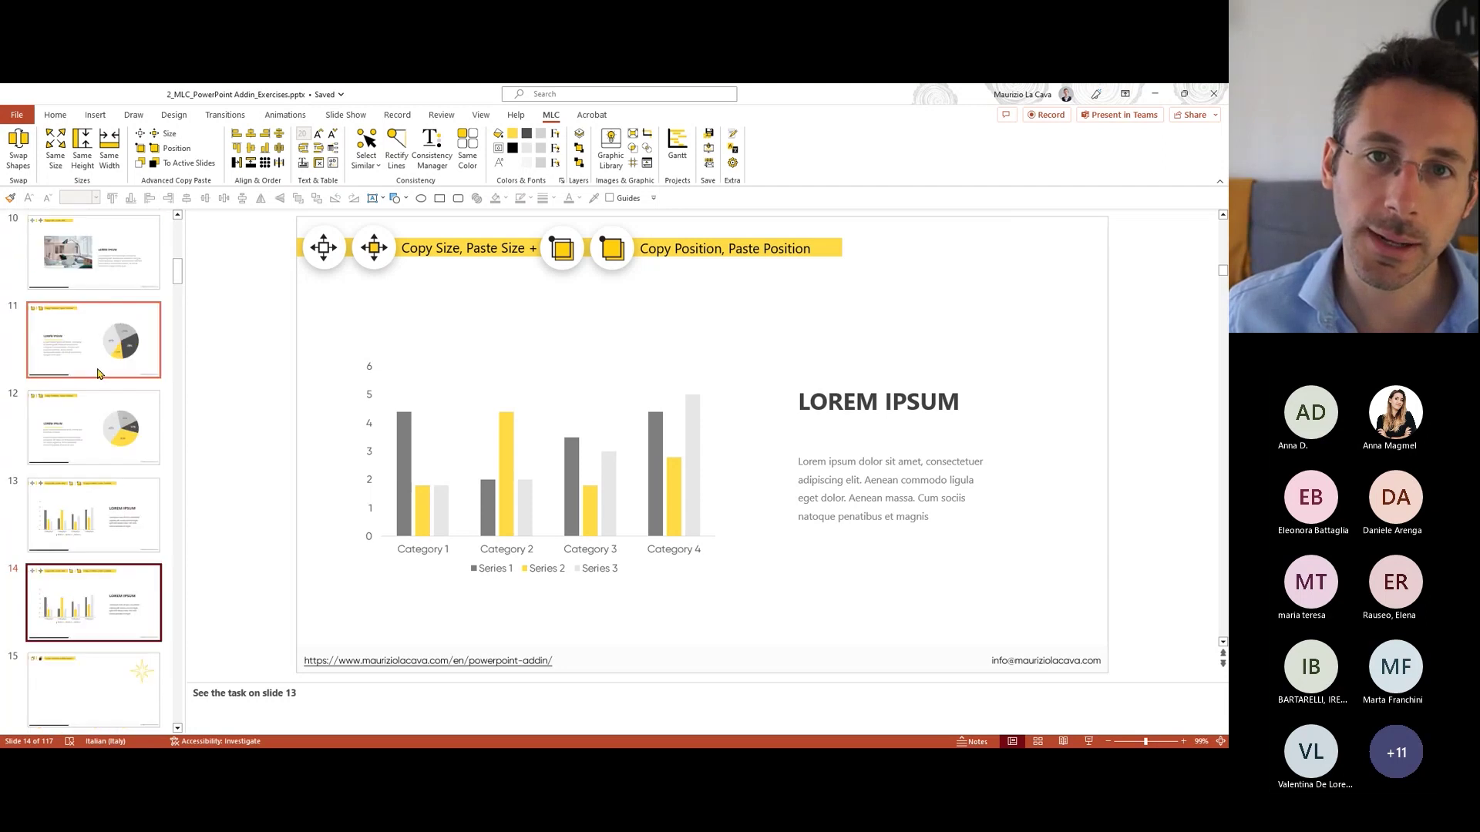
ctrl+click(119, 437)
ctrl+click(108, 262)
scroll(115, 370, up, 1)
ctrl+click(129, 279)
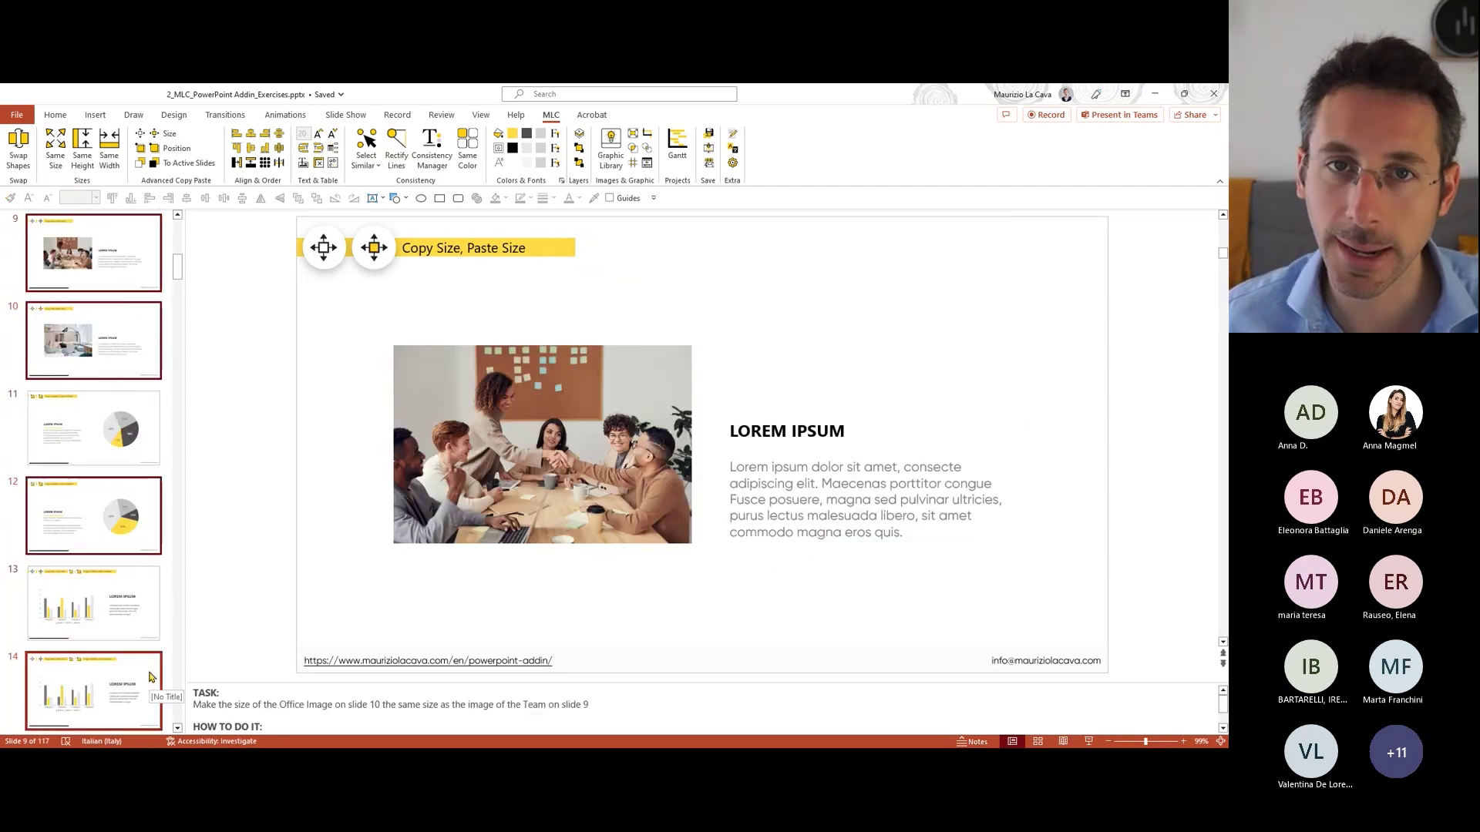
click(176, 169)
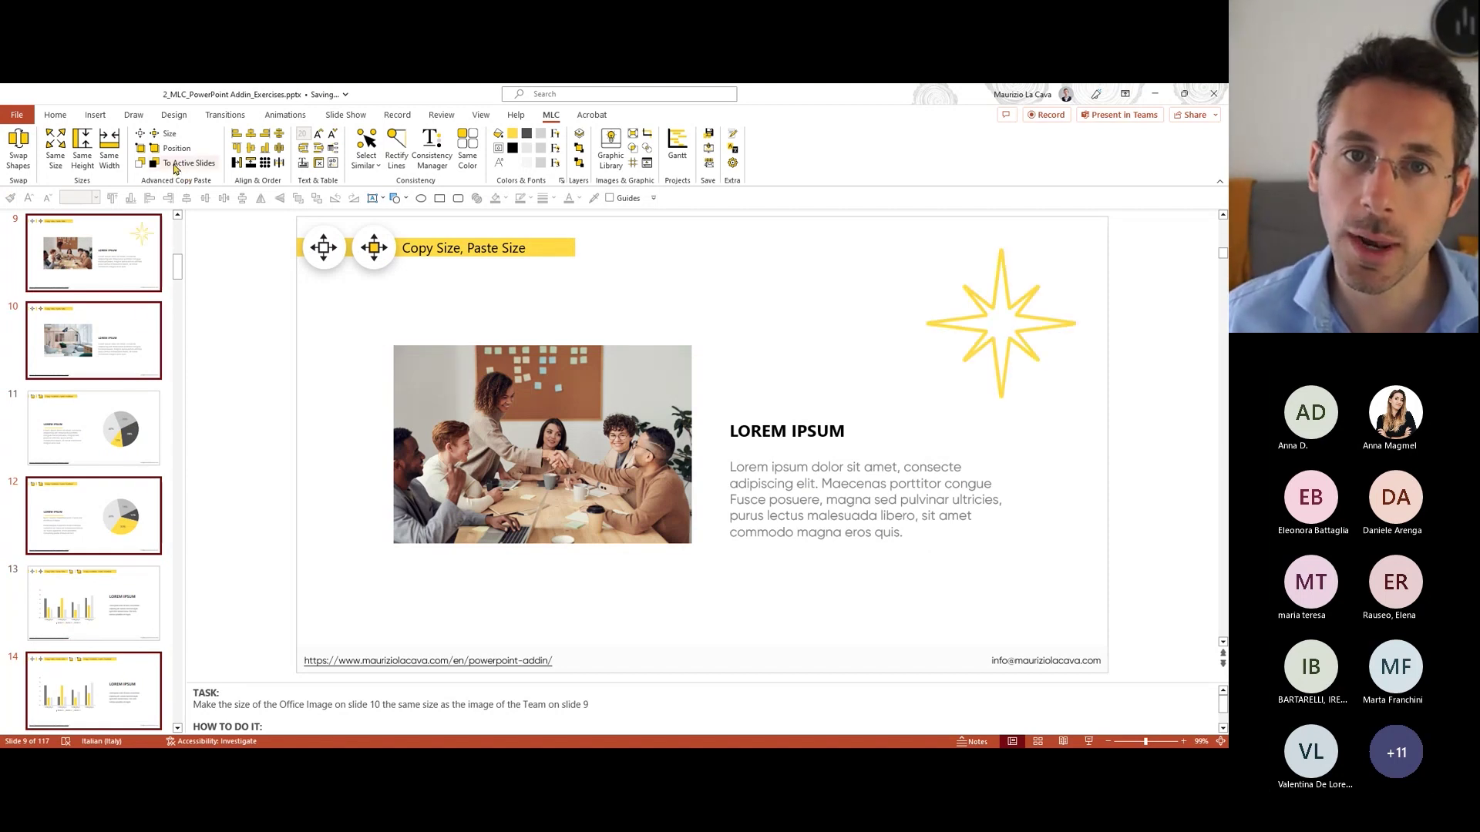
click(1012, 311)
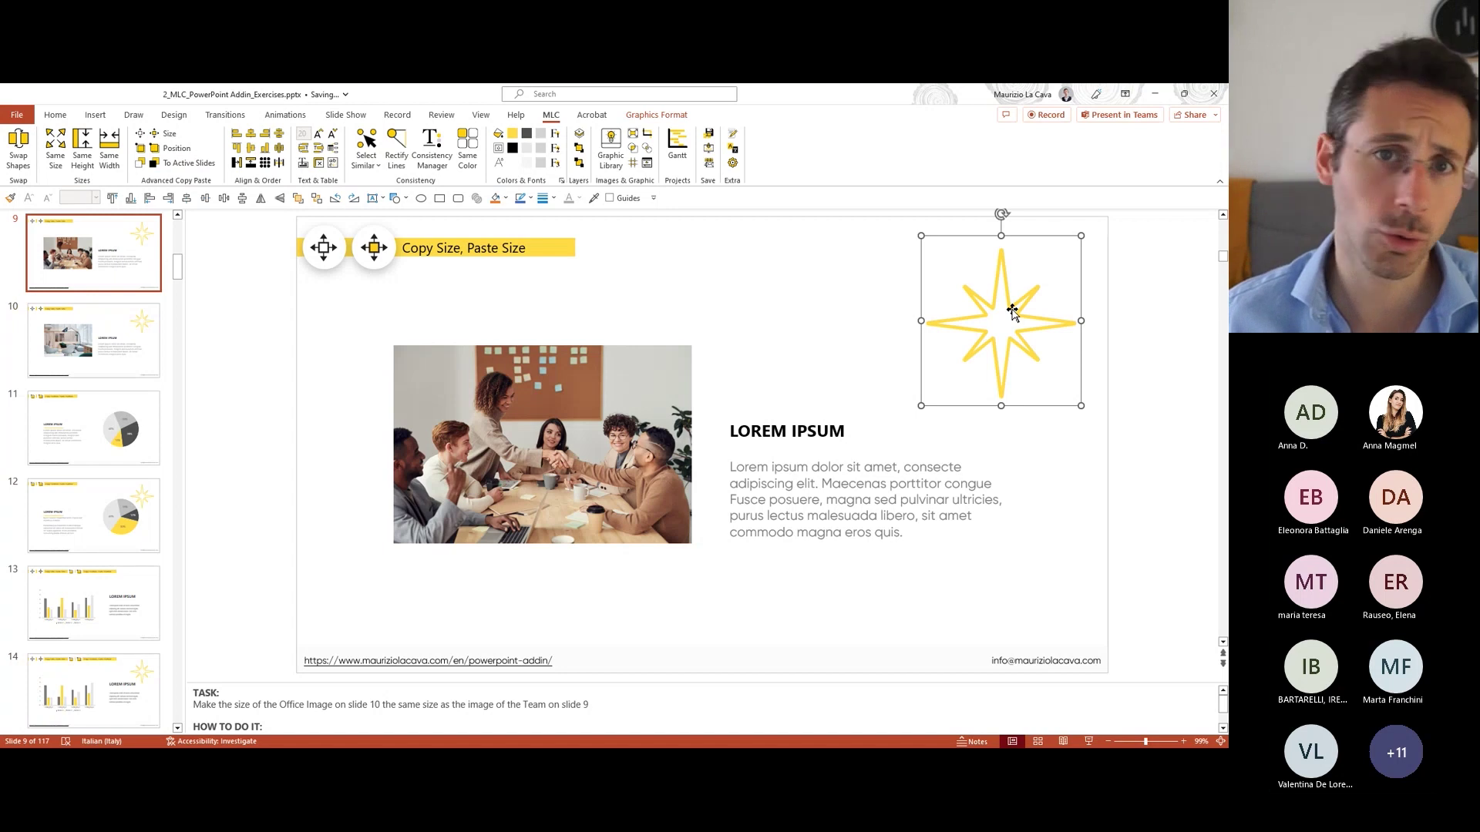
Step: Check slide 10's resized office photo, then move through the deck to slide 16
click(146, 309)
key(Down)
key(Down)
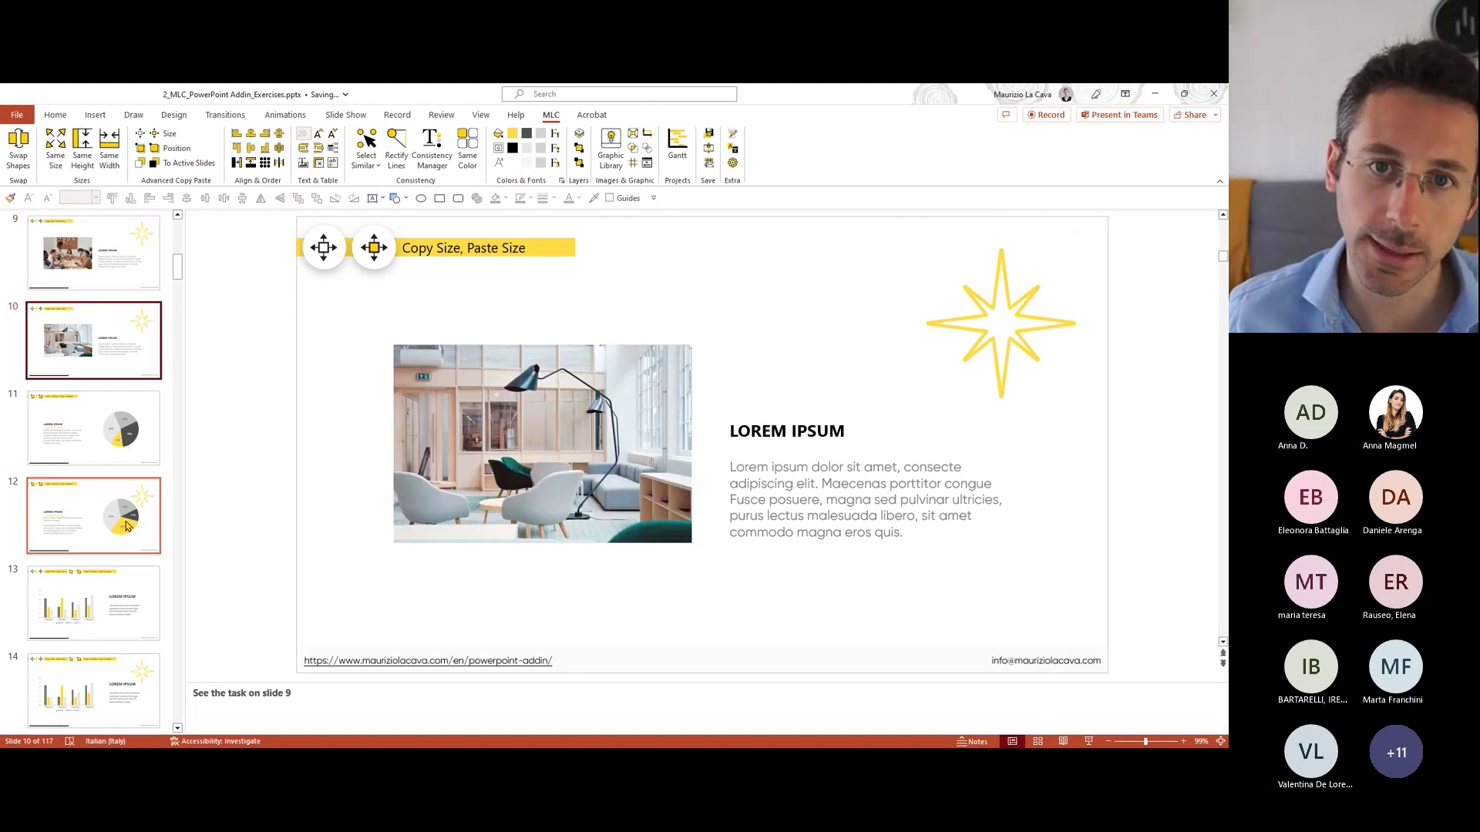
key(Down)
key(Down)
click(135, 584)
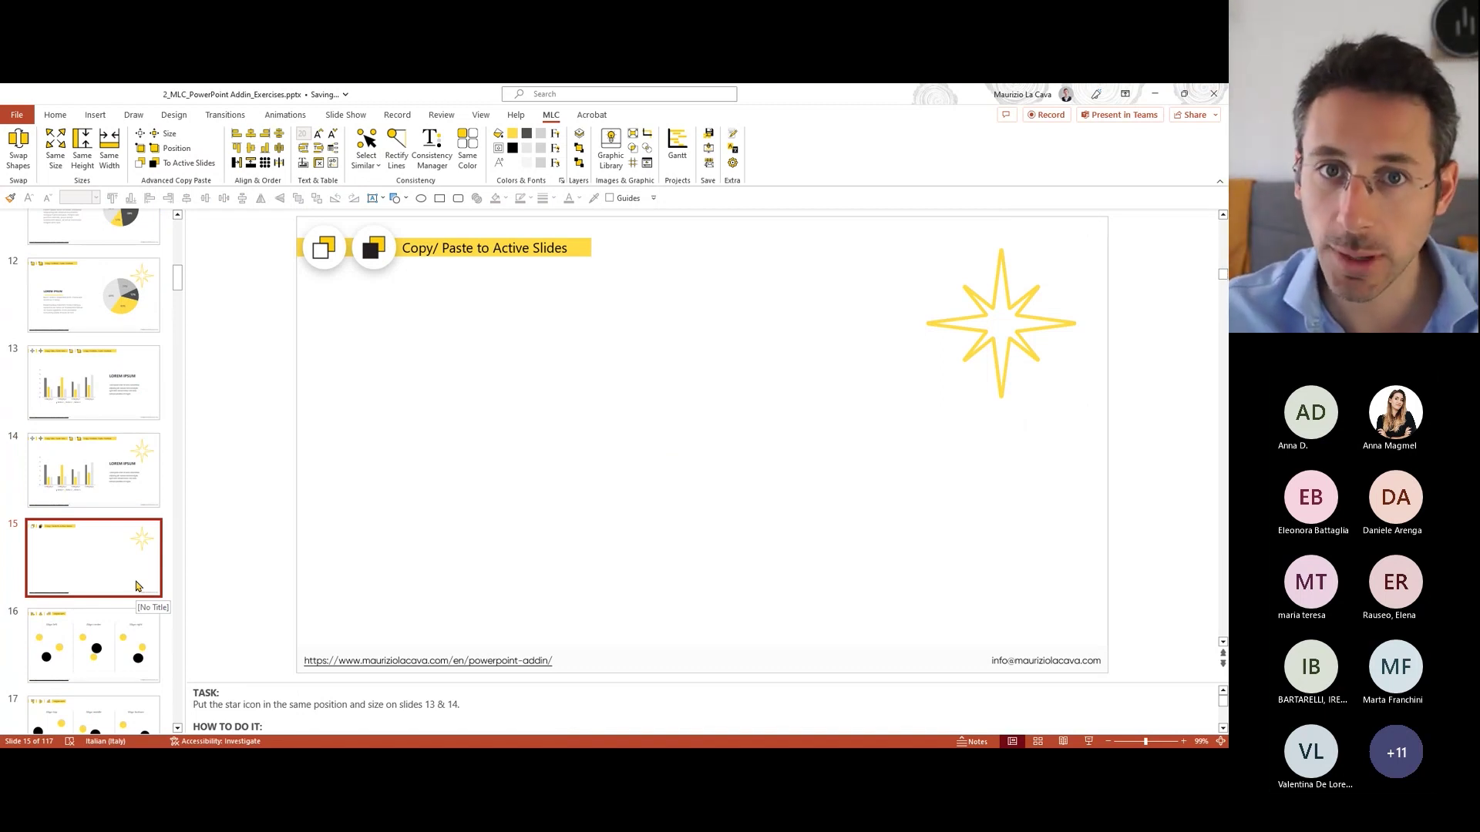
scroll(123, 570, down, 1)
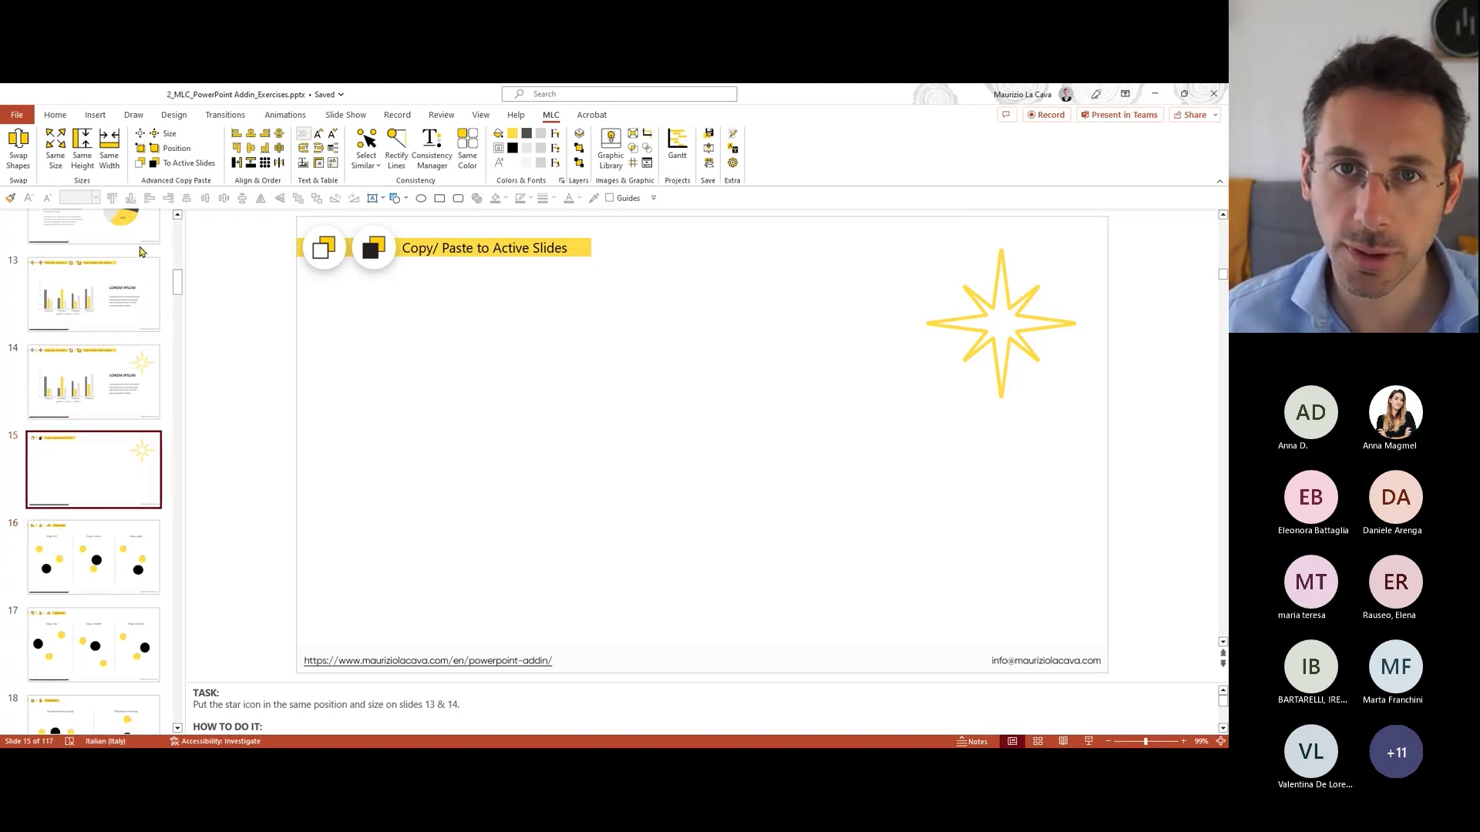
scroll(128, 279, down, 1)
click(132, 507)
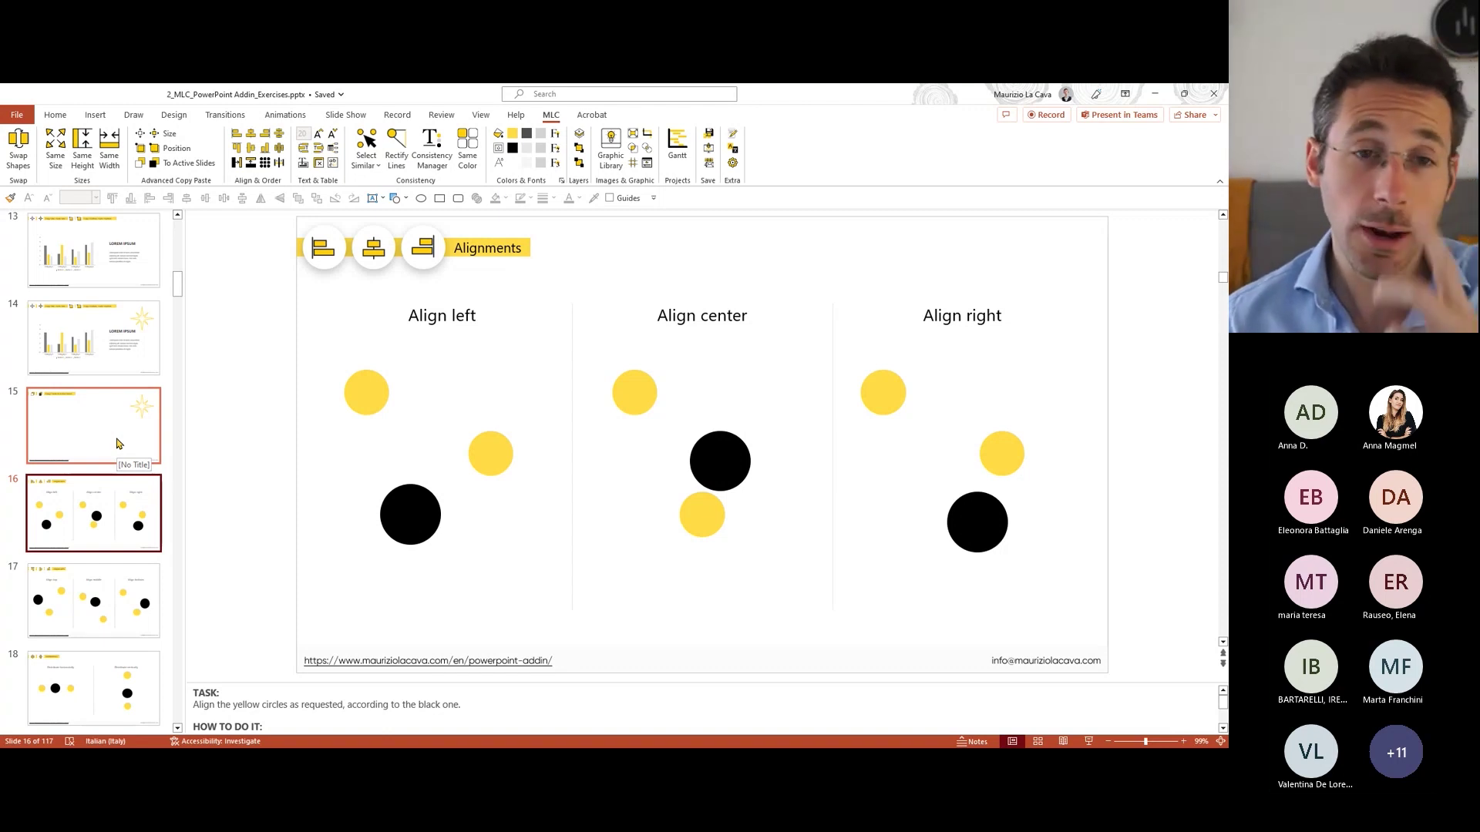
Step: Left-align the Align left column's two yellow circles to its black circle
click(402, 531)
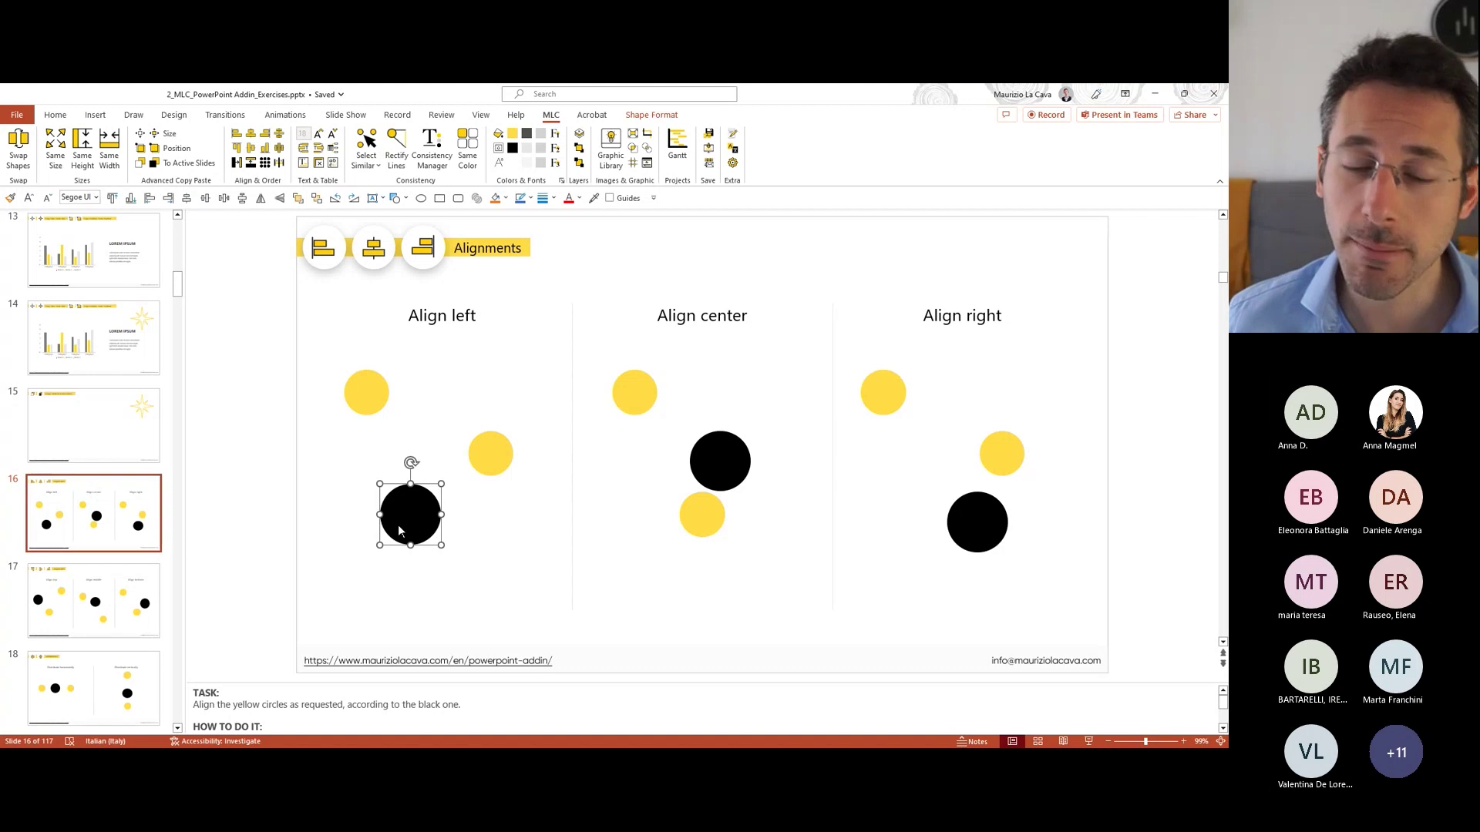
shift+click(499, 458)
shift+click(358, 398)
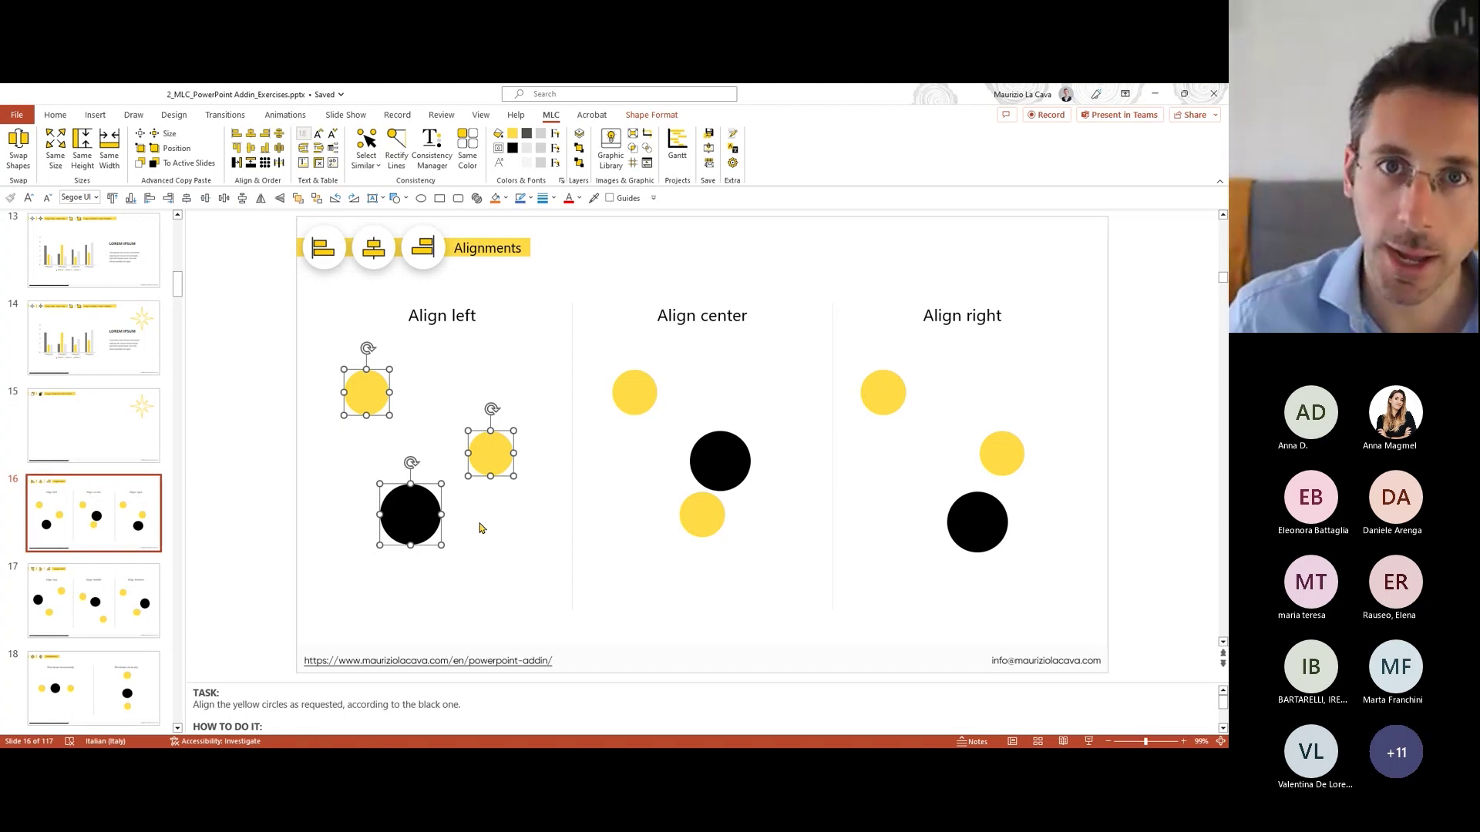
click(148, 199)
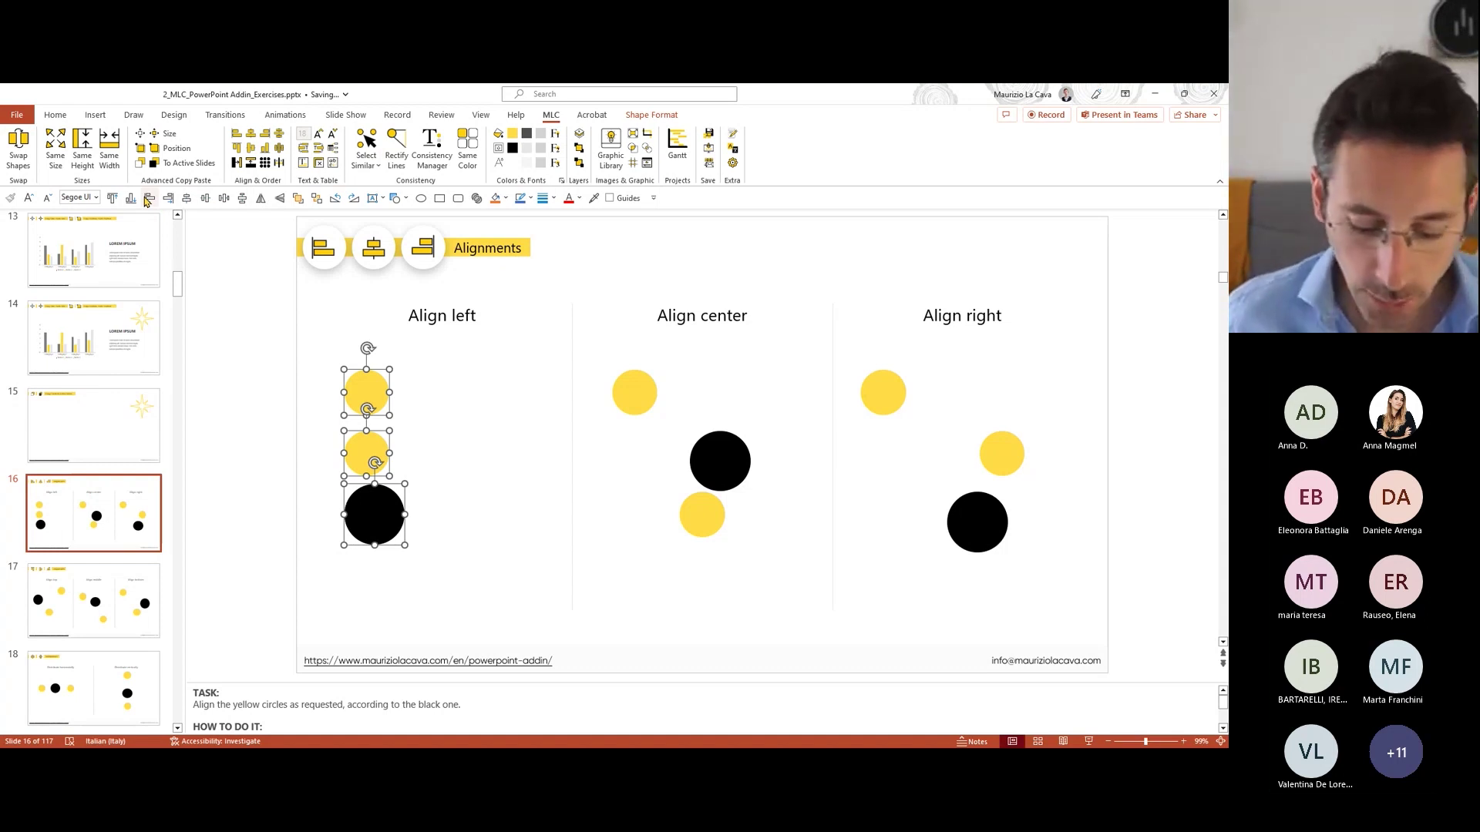
key(ctrl+z)
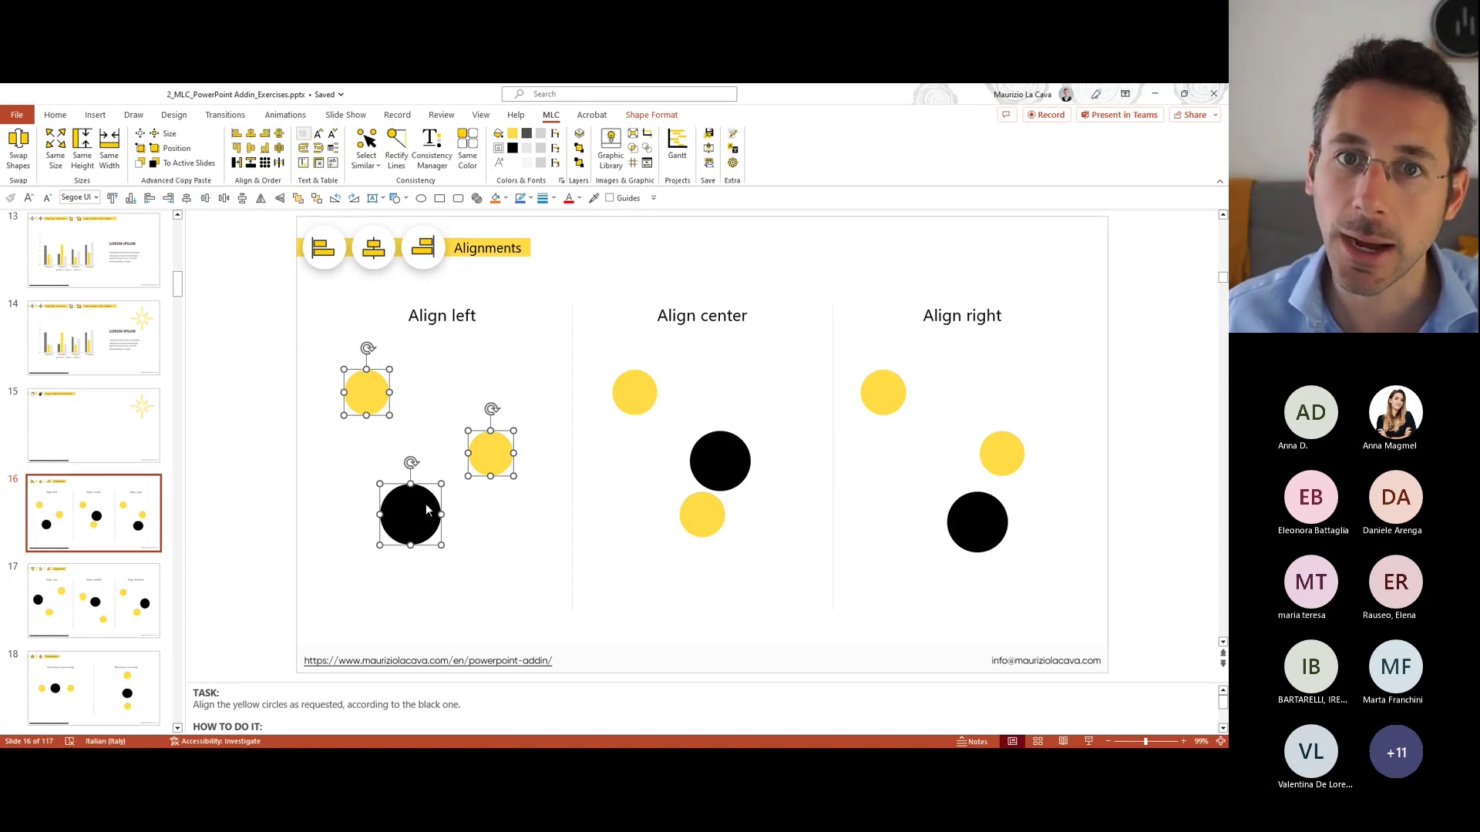
click(237, 135)
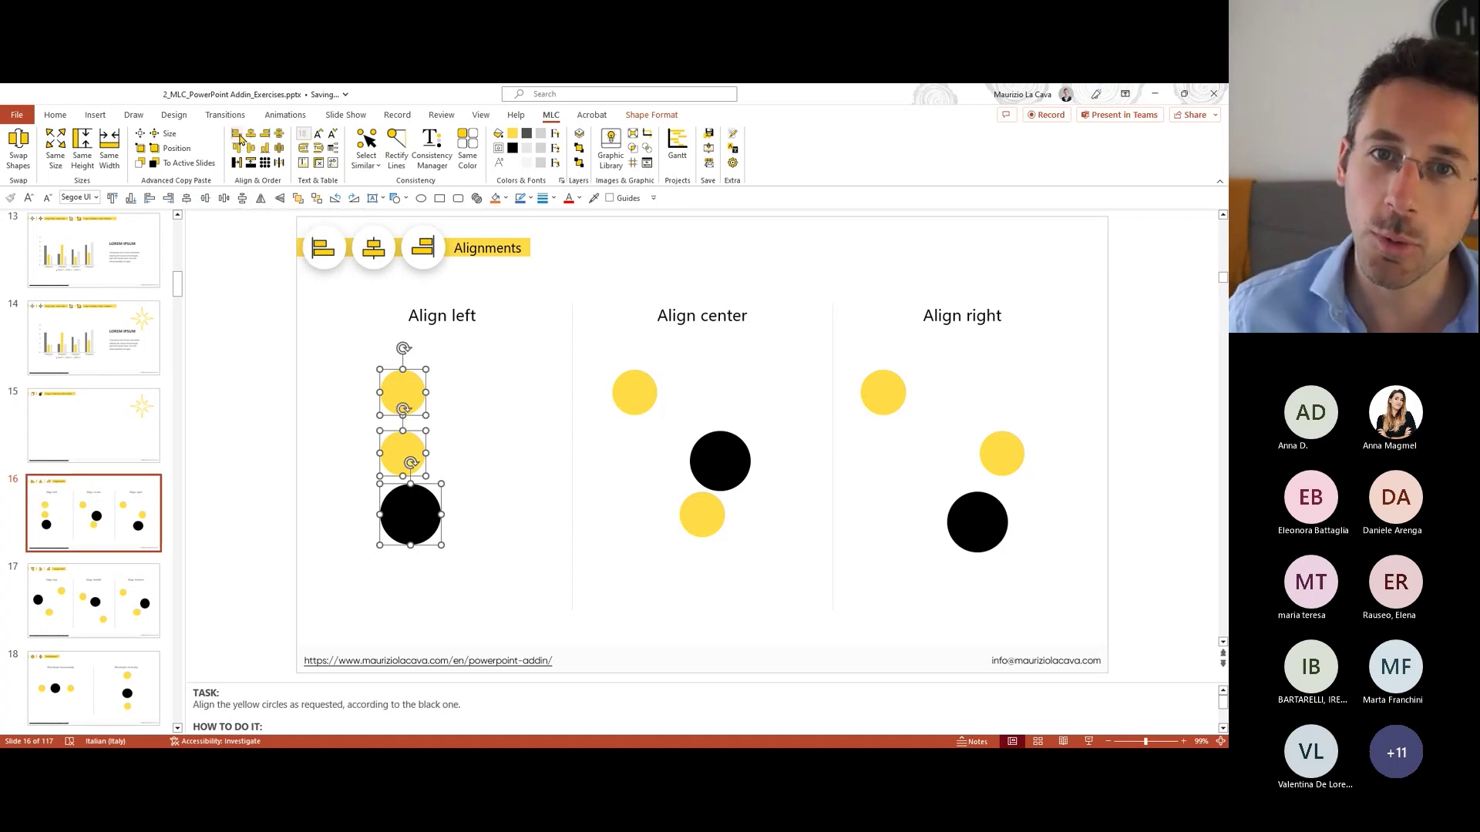
Step: Centre and right-align the yellow circles to the black circle in the other two columns
click(733, 489)
shift+click(645, 394)
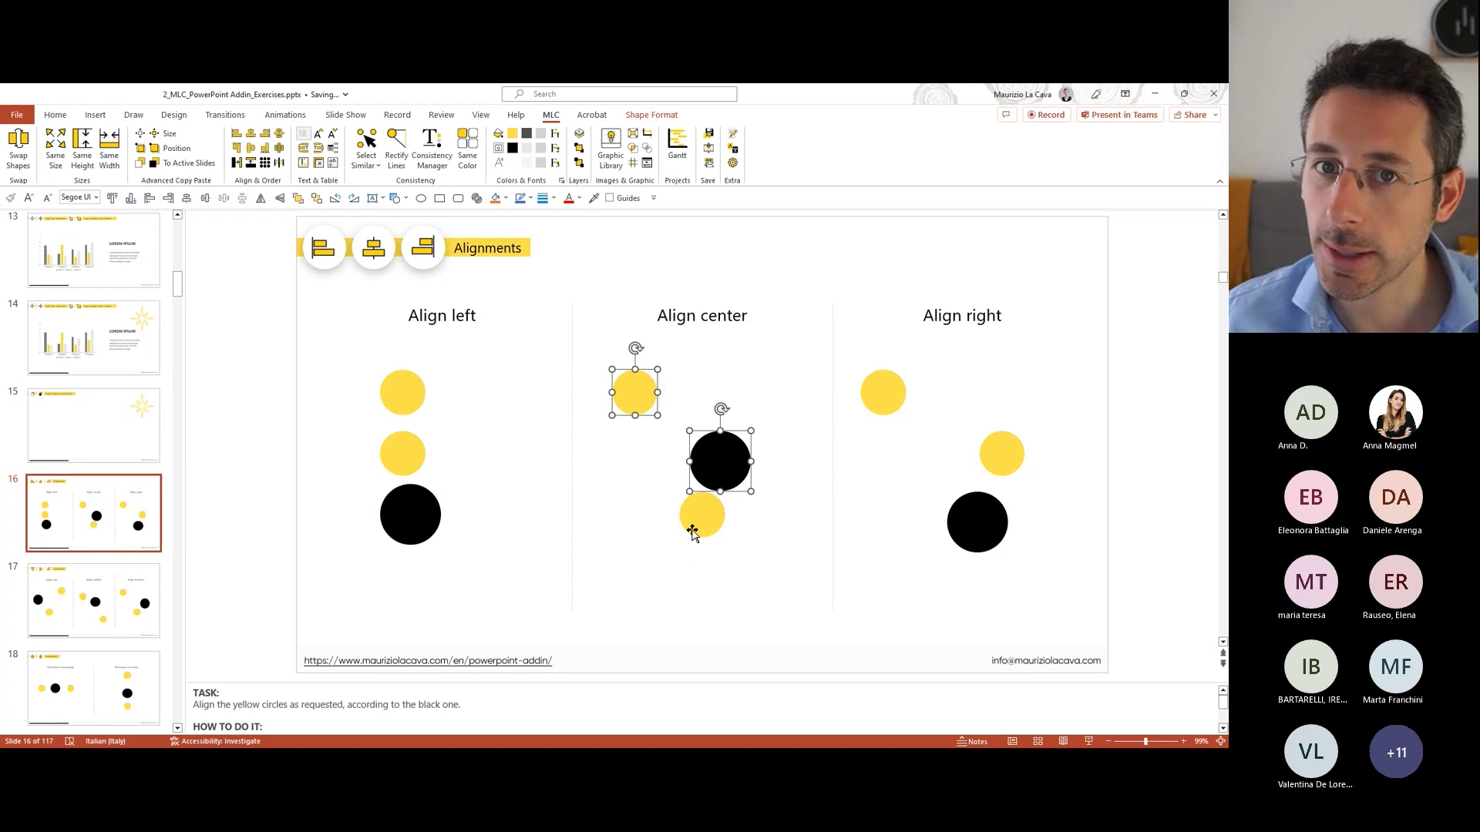
shift+click(697, 525)
click(251, 134)
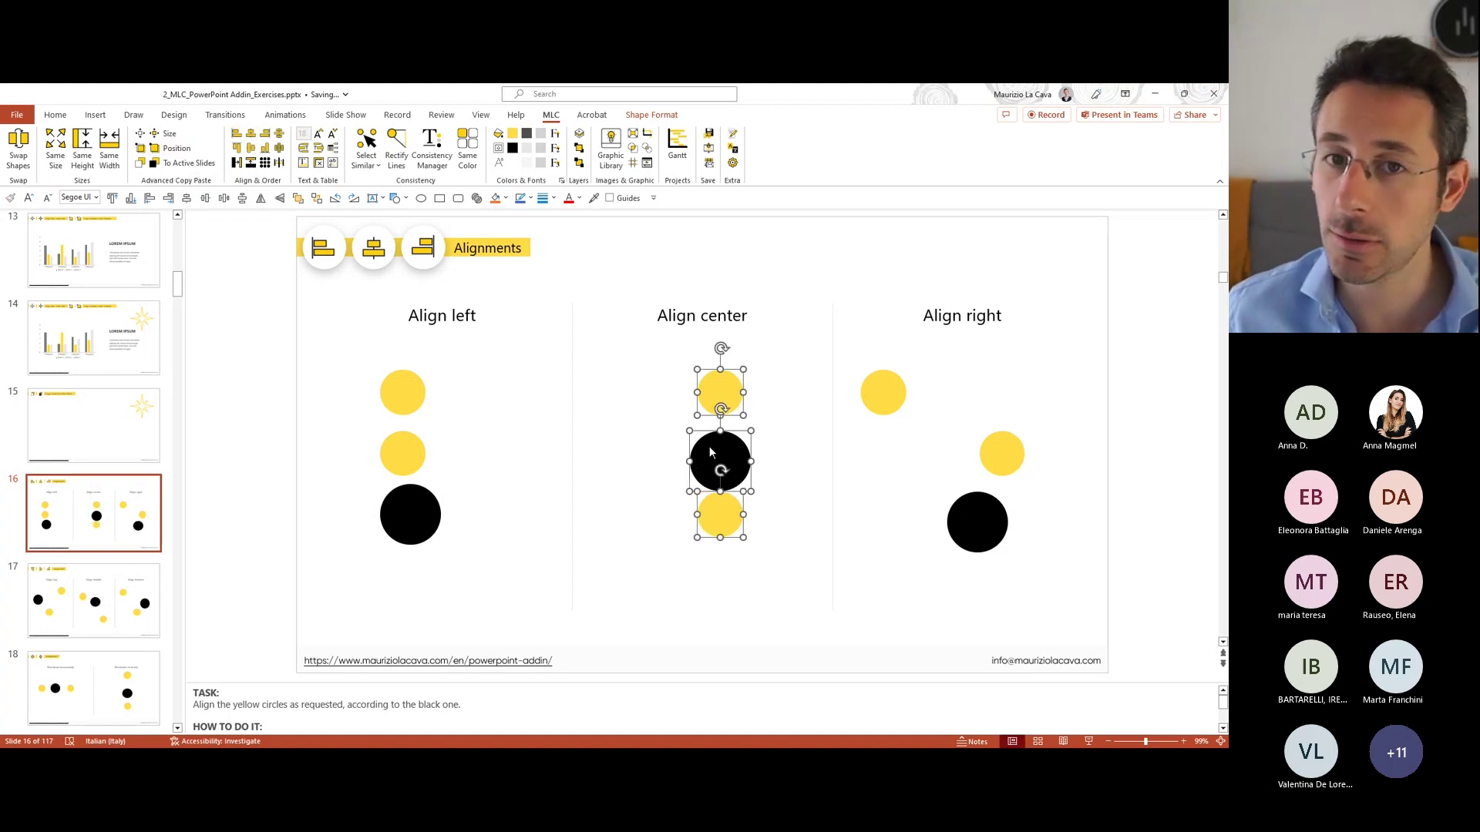
click(1006, 533)
shift+click(1001, 453)
shift+click(878, 394)
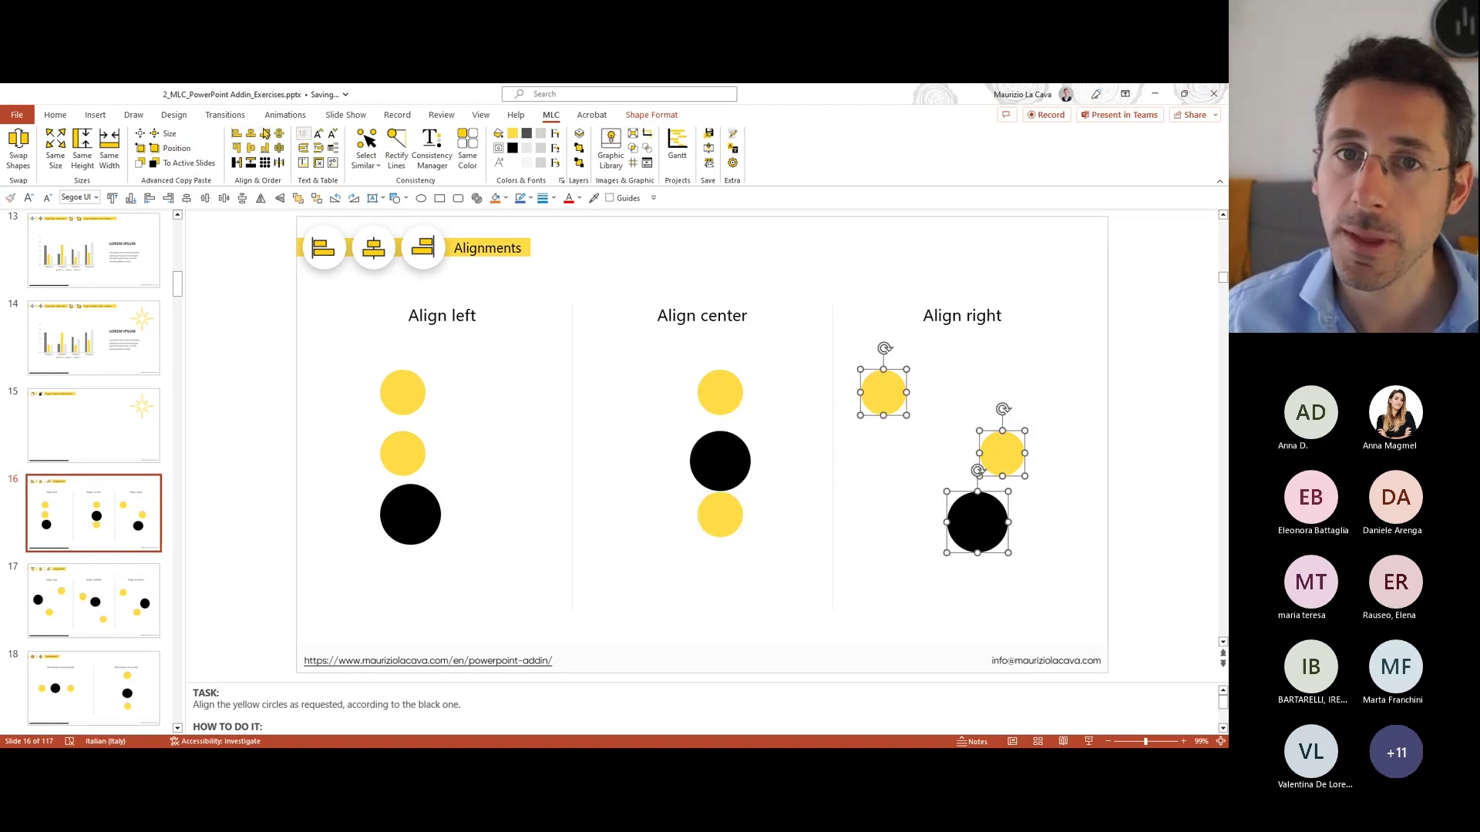
click(264, 134)
Step: Go to slide 17 and select the Align top column's circles, black one first
click(39, 642)
click(359, 438)
shift+click(497, 389)
shift+click(429, 518)
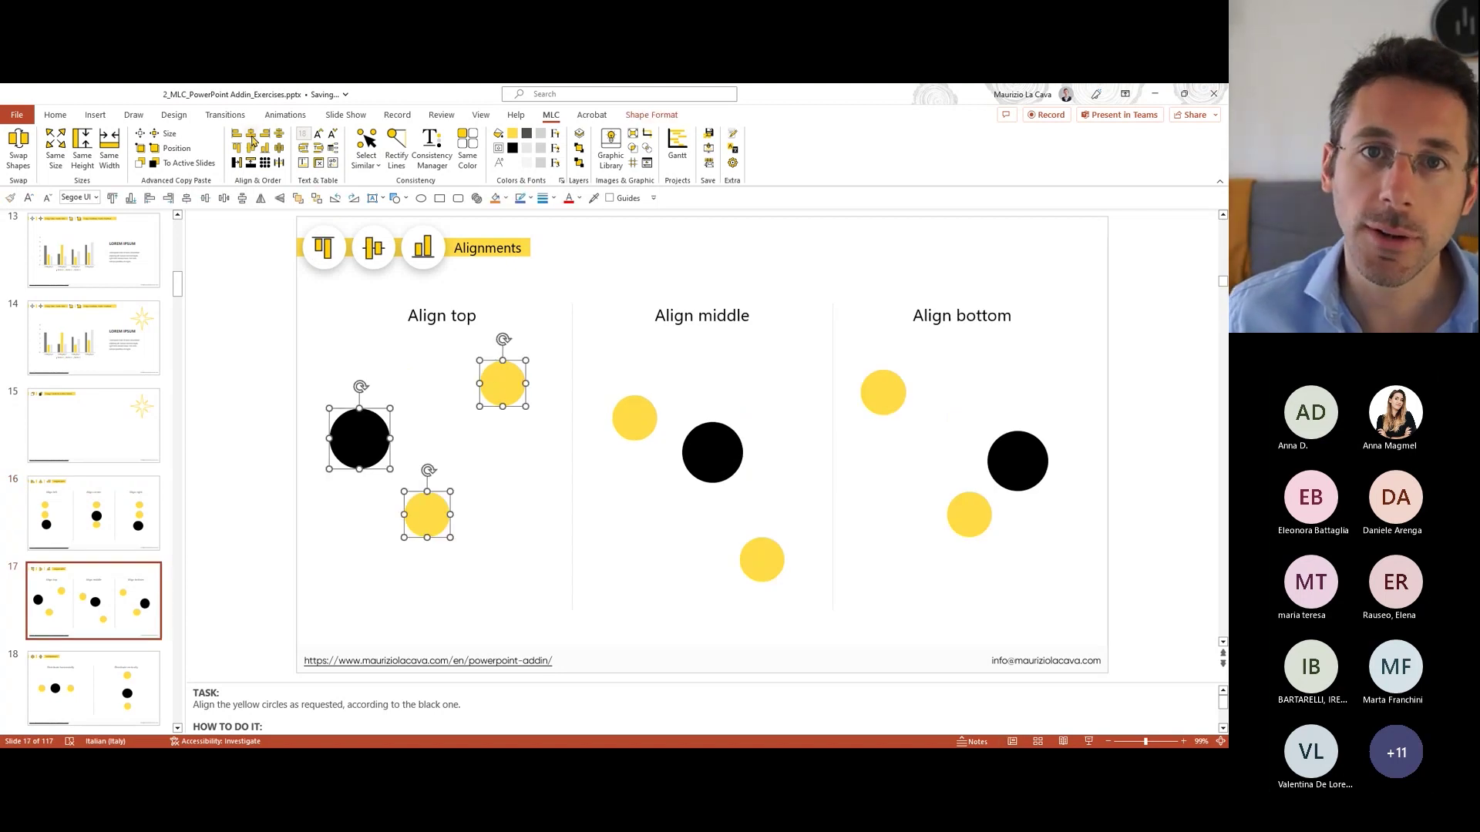
Step: Top-align the first group, then middle-align the Align middle yellow circles to the black circle
click(252, 139)
click(634, 417)
shift+click(712, 462)
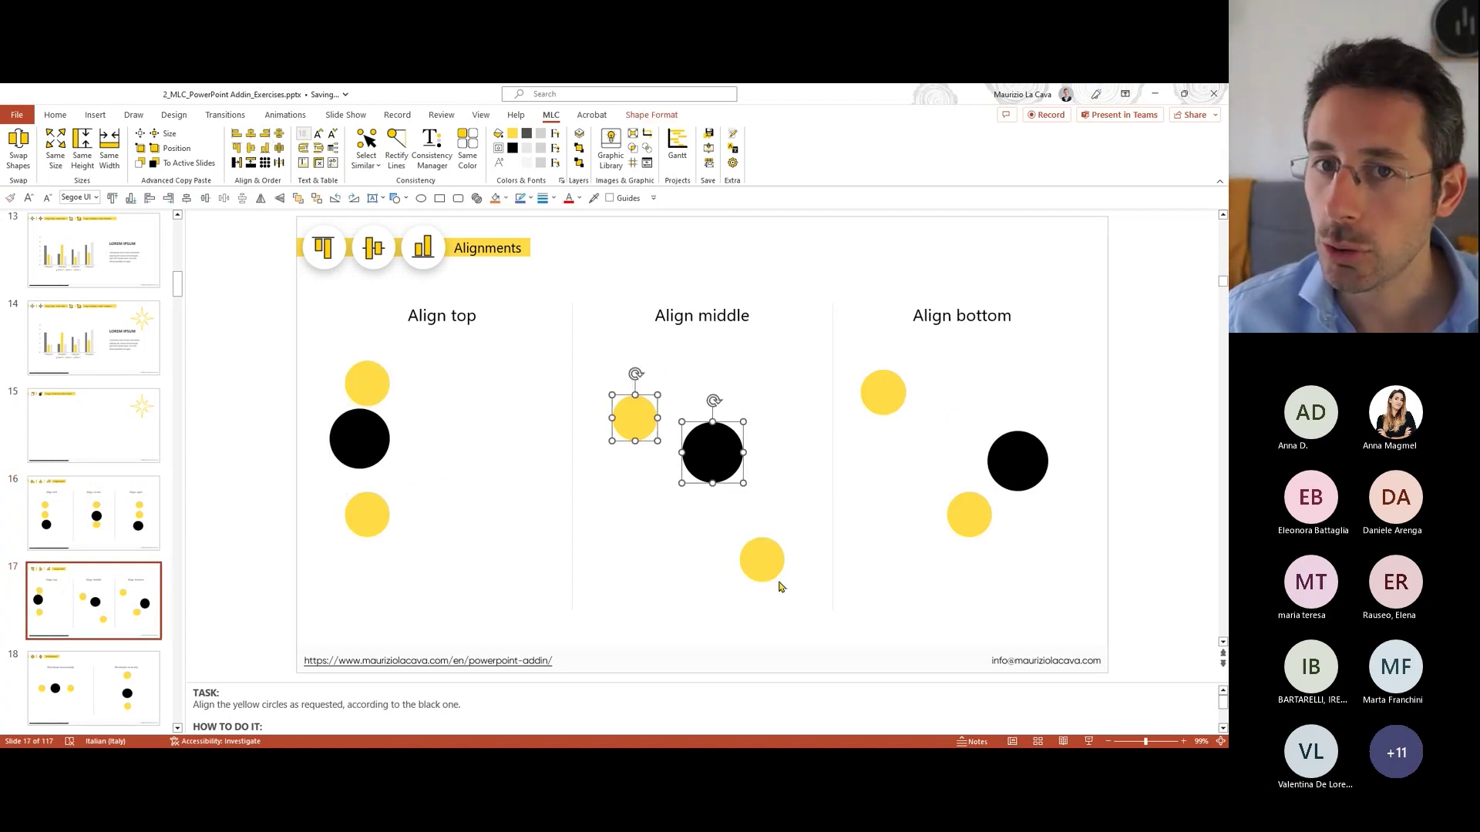
shift+click(771, 566)
click(261, 152)
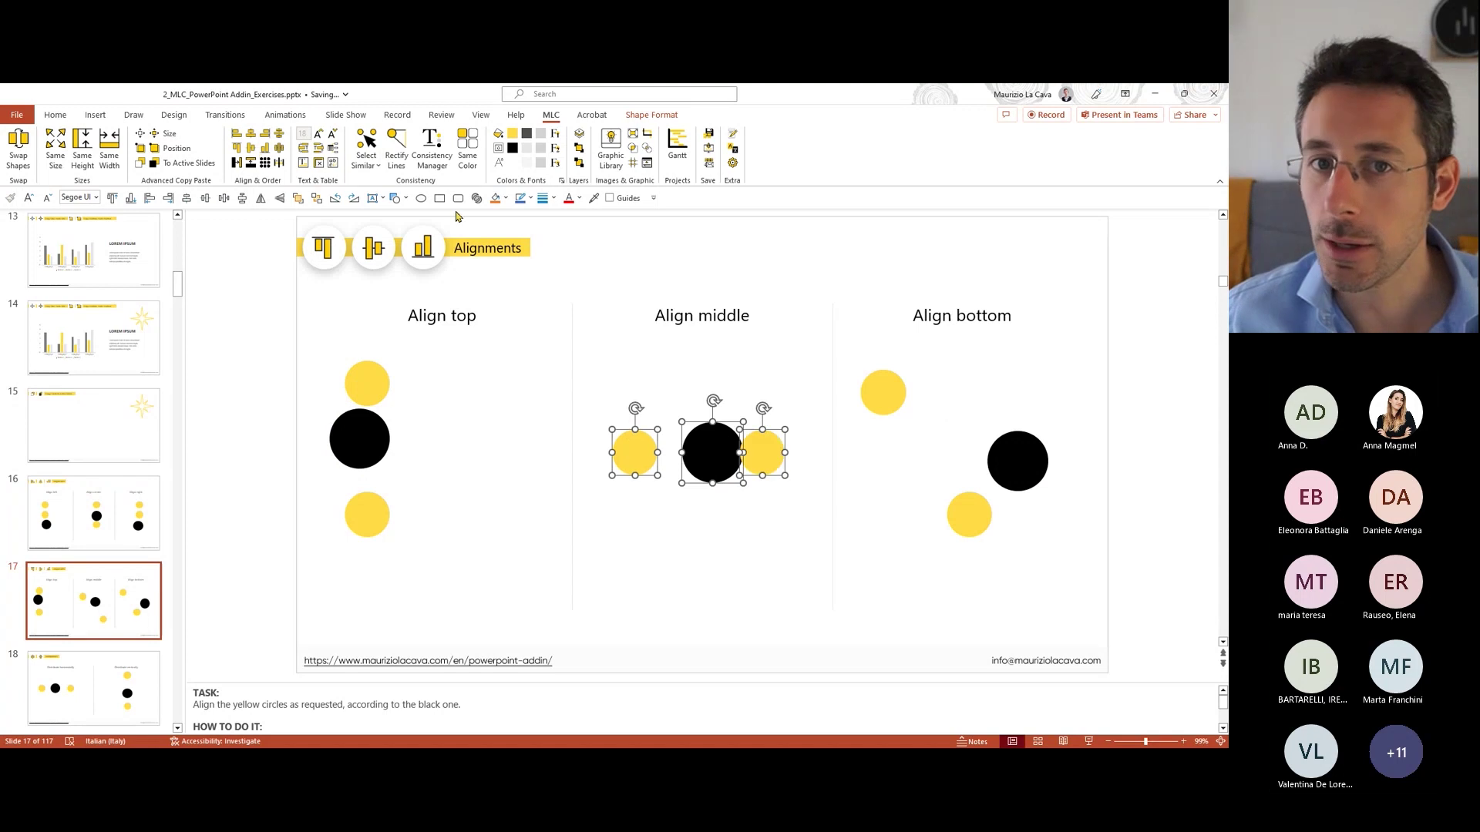
Step: Bottom-align the Align bottom column's yellow circles to its black circle
click(1054, 422)
click(1037, 469)
shift+click(884, 392)
shift+click(969, 515)
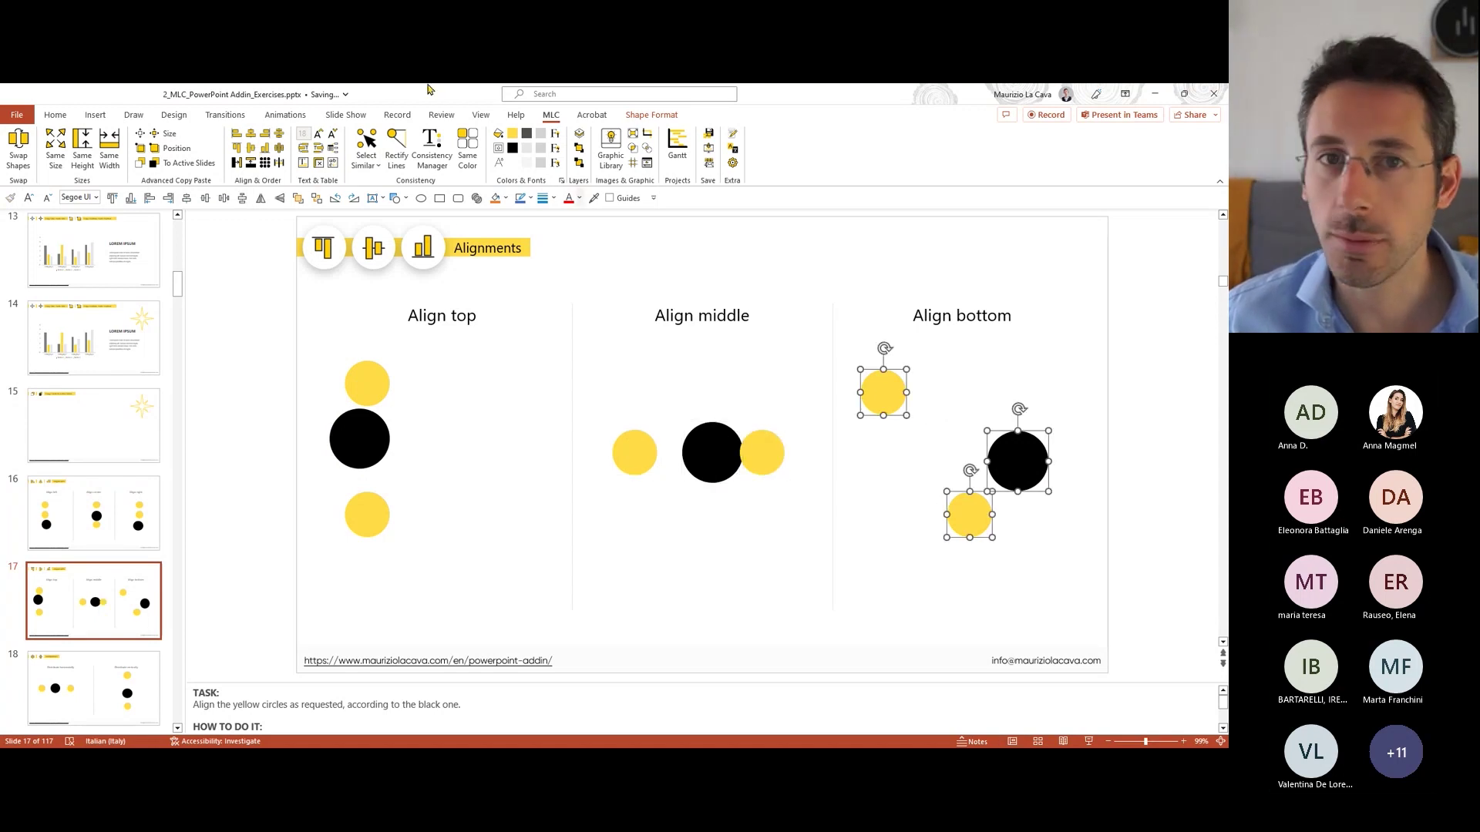
click(266, 151)
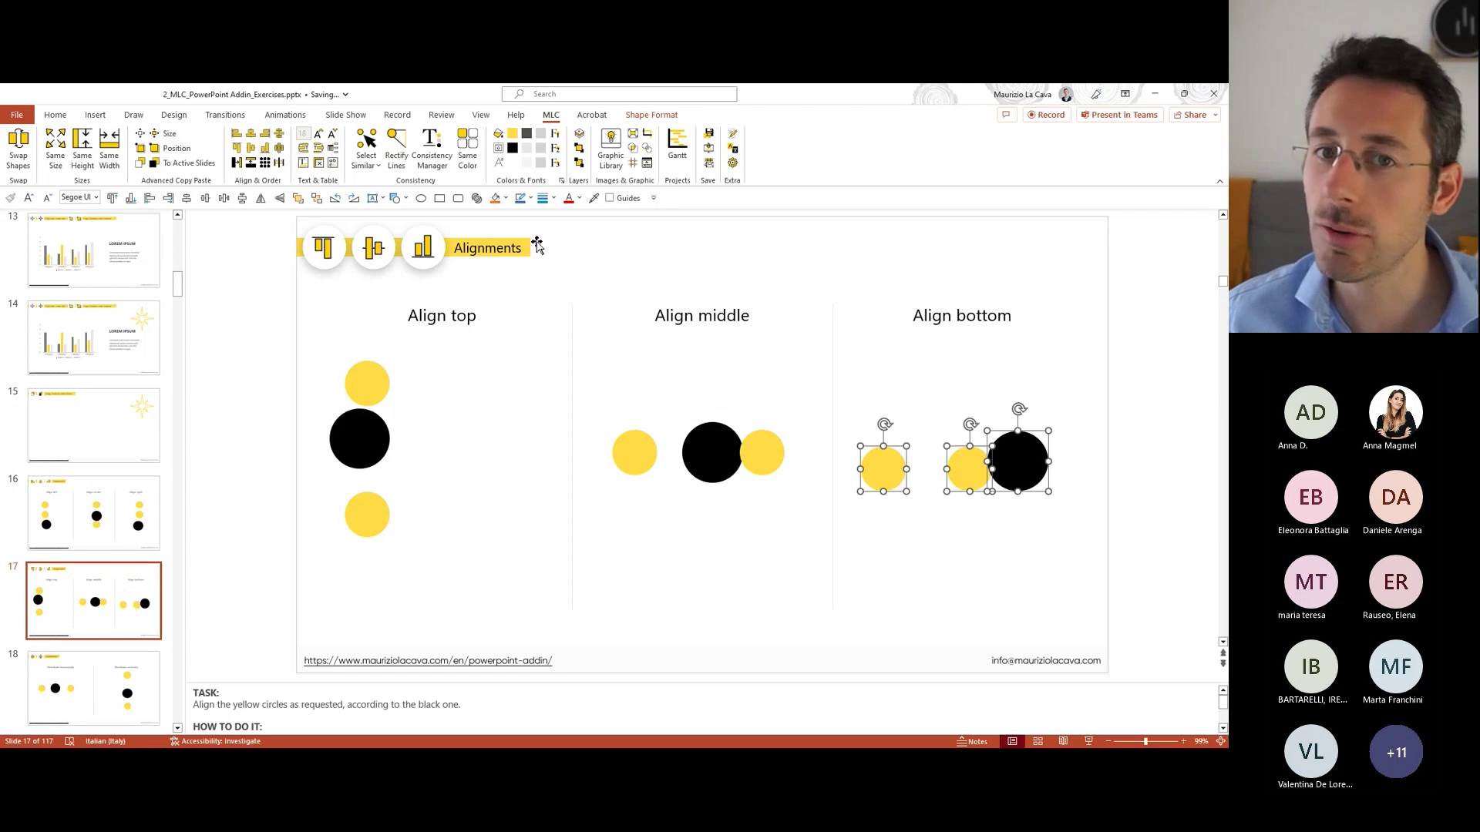
click(1010, 559)
Step: Open slide 18 and select the horizontal group's circles, black one first
click(81, 661)
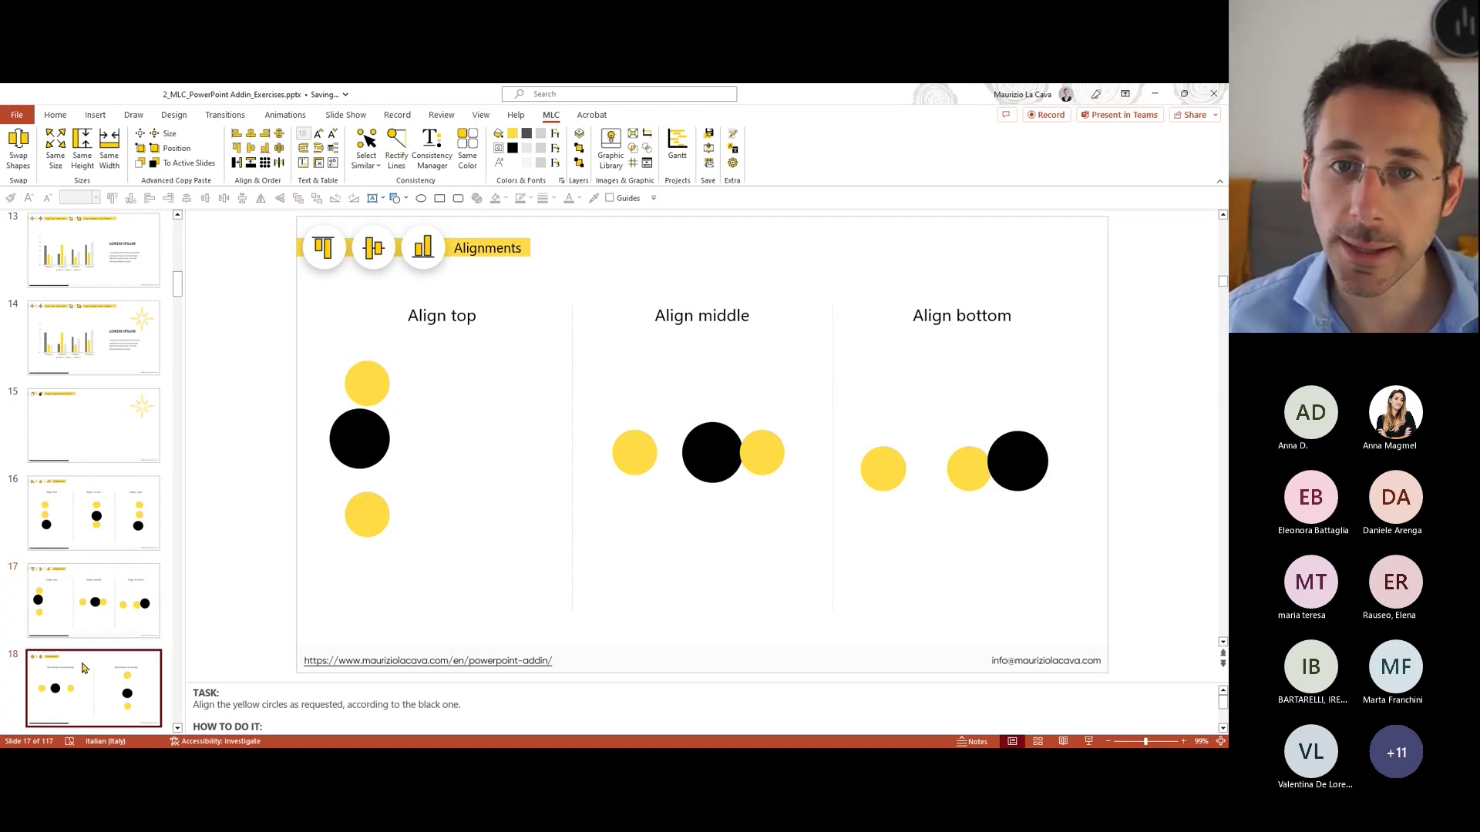
click(464, 441)
shift+click(382, 445)
shift+click(549, 448)
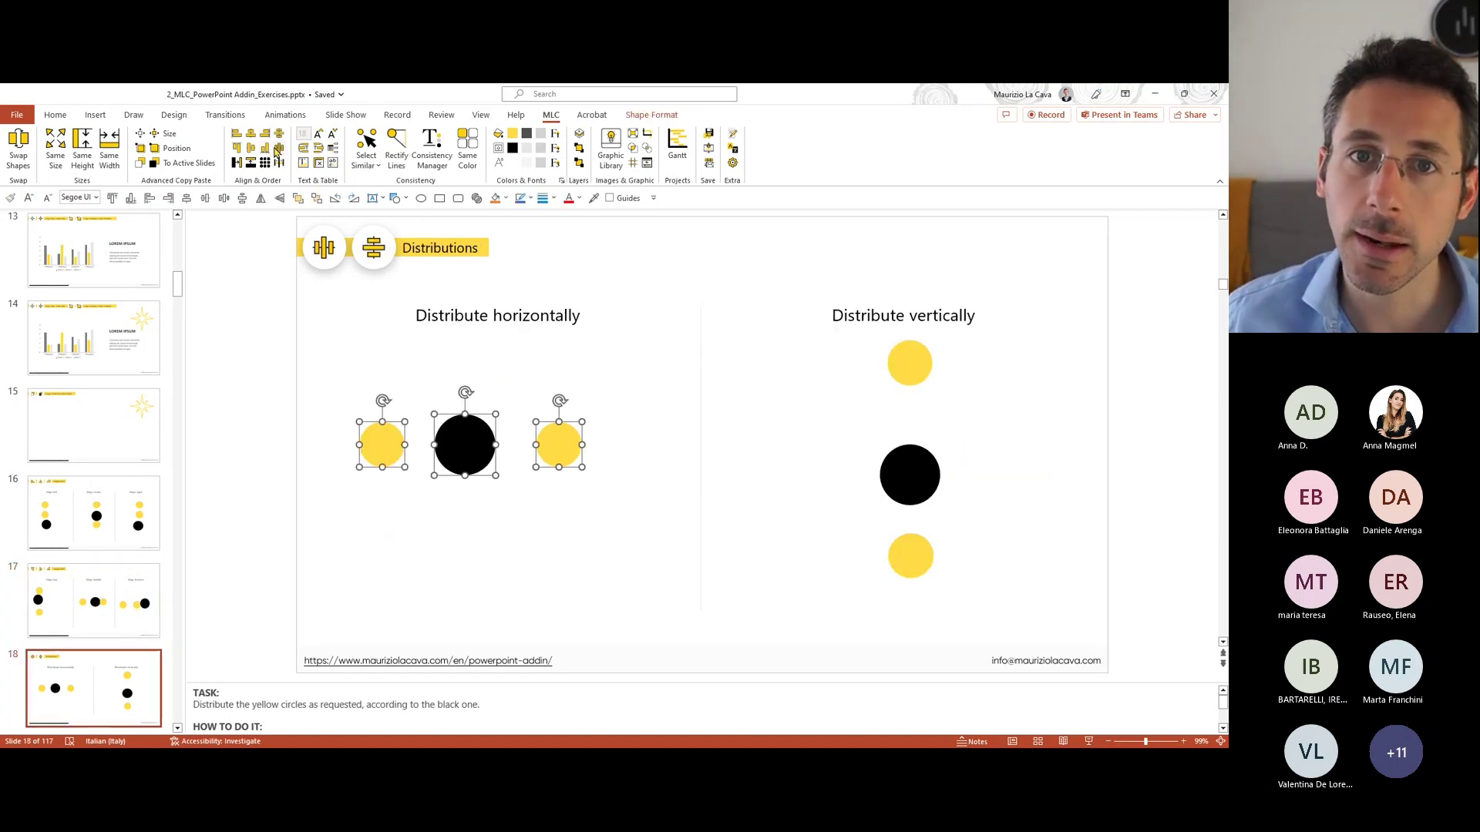
Step: Distribute the left group evenly across and the right group evenly top to bottom
click(276, 151)
click(904, 412)
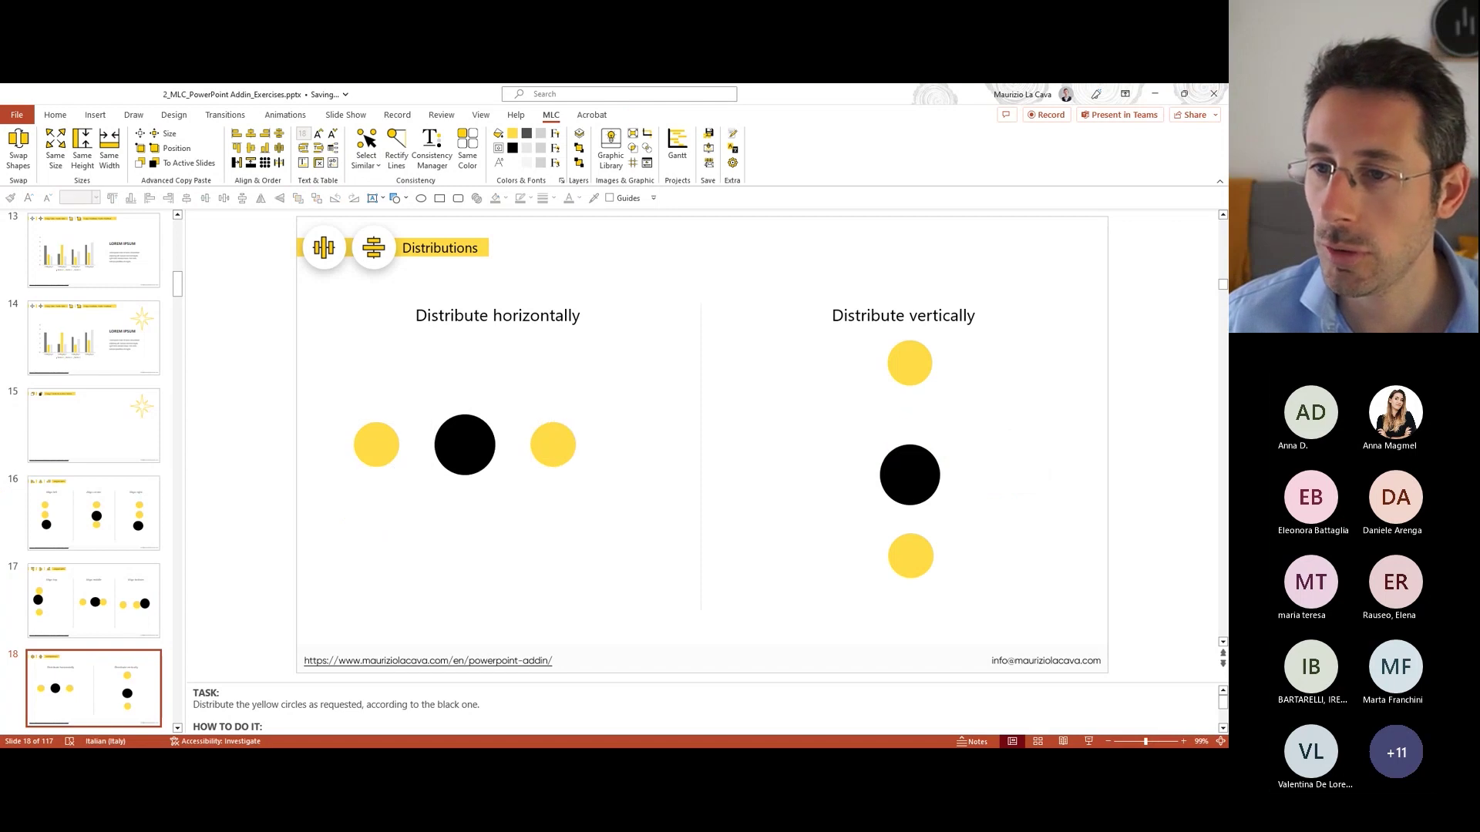
click(909, 475)
shift+click(910, 363)
shift+click(915, 555)
click(346, 202)
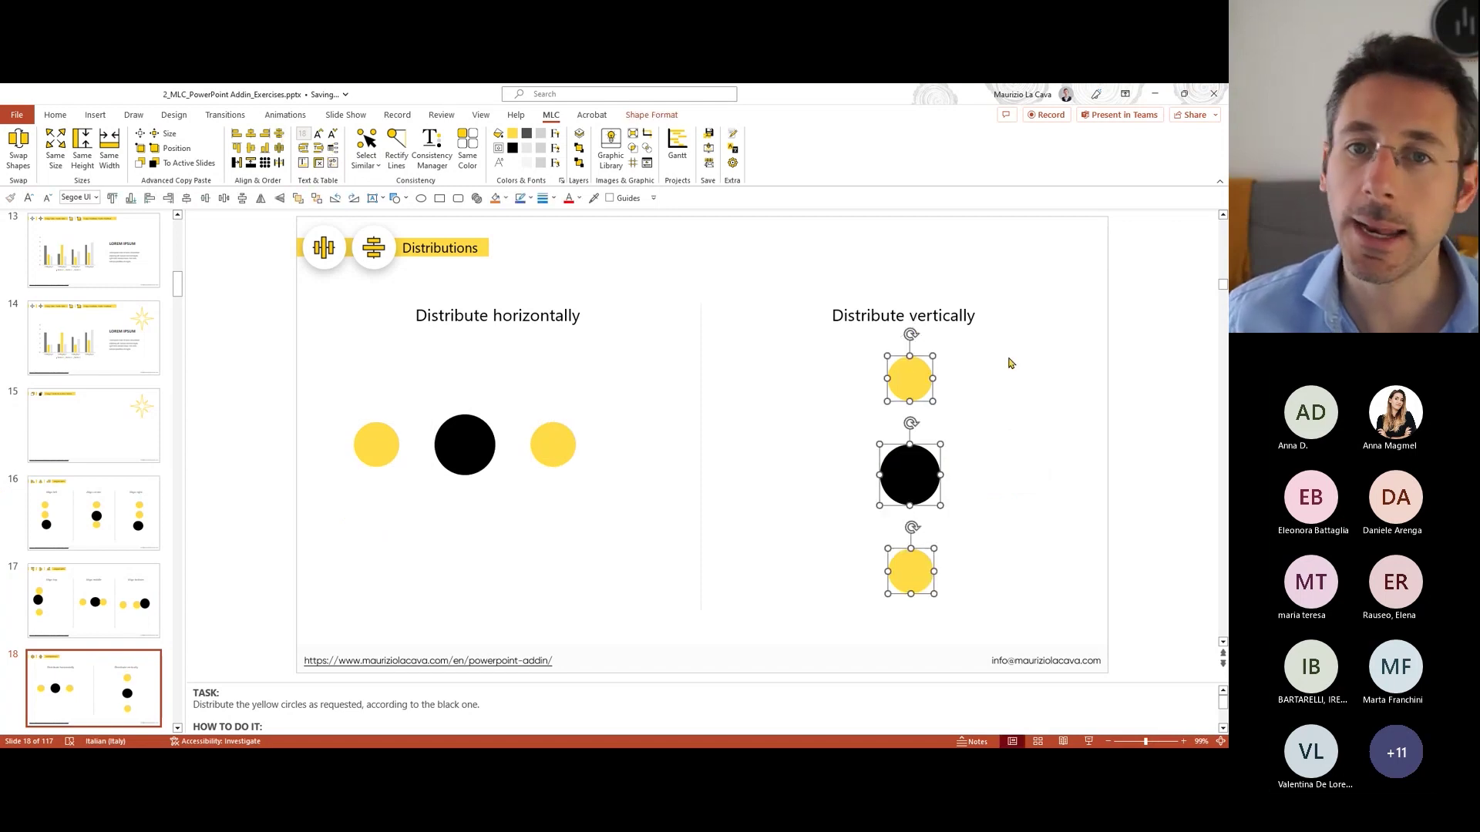
click(1010, 363)
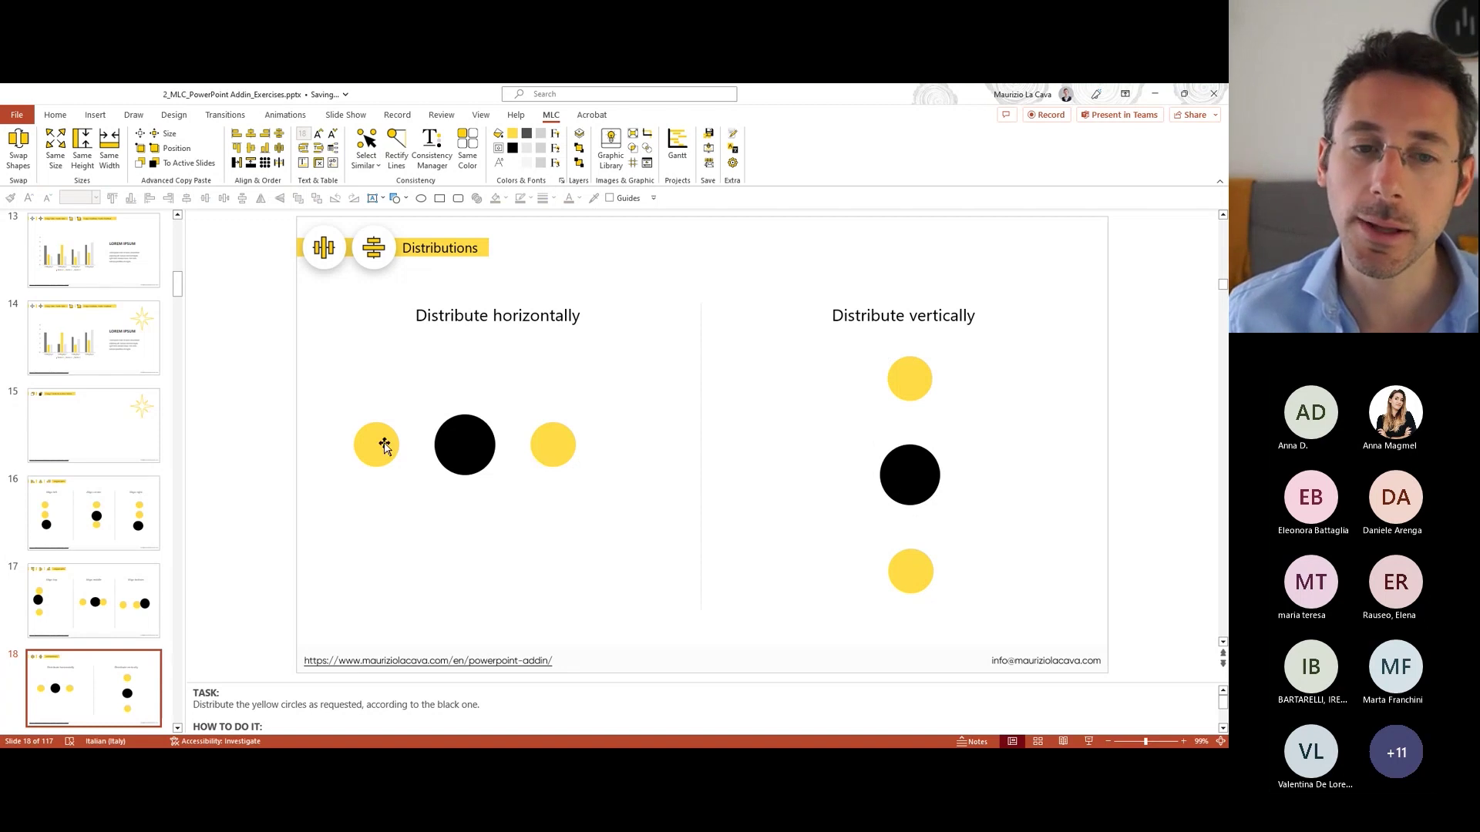
Step: Check the horizontal group's spacing and scroll down the slide list
click(465, 445)
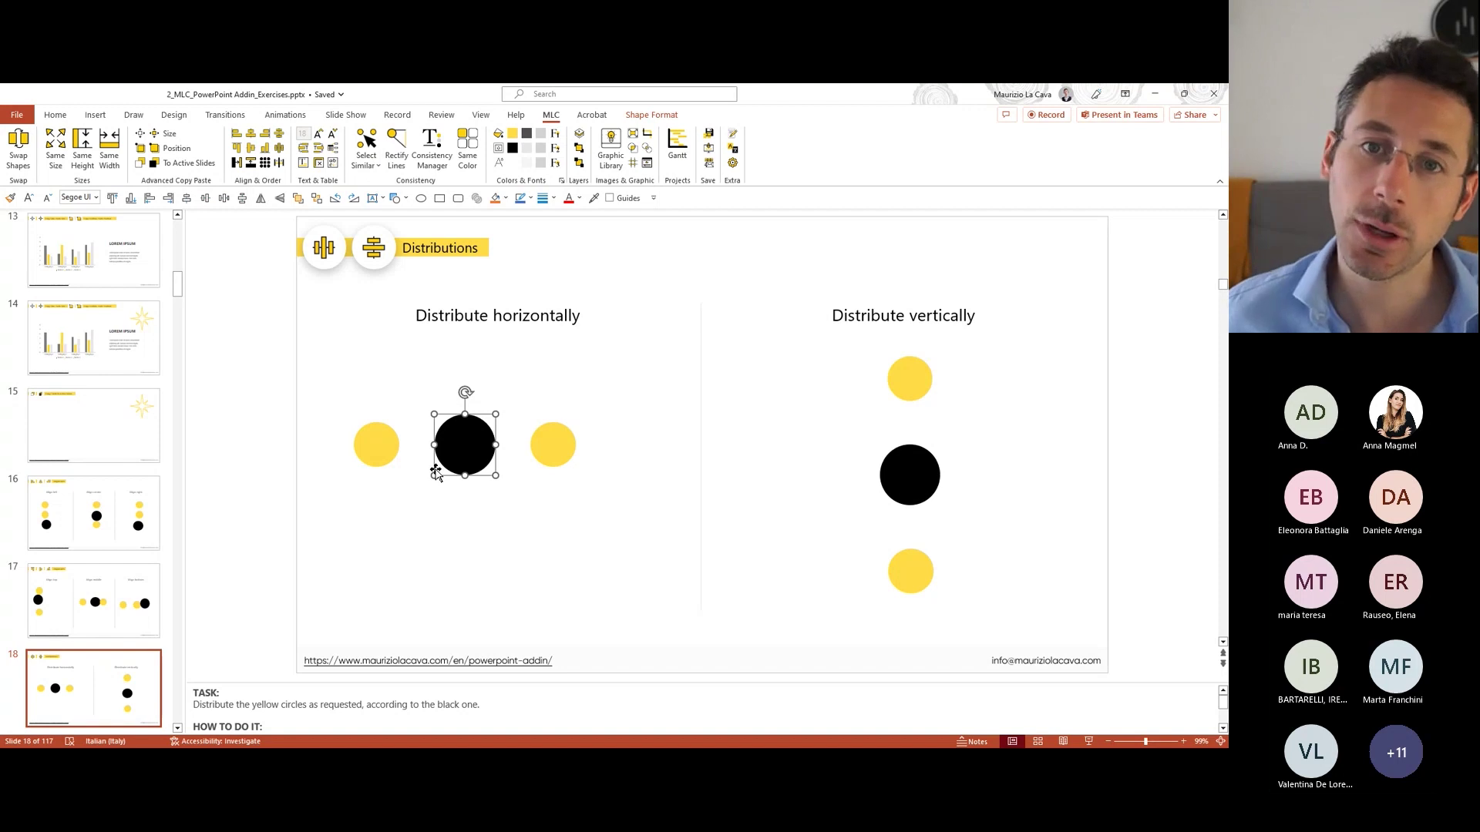
click(15, 532)
scroll(46, 463, down, 2)
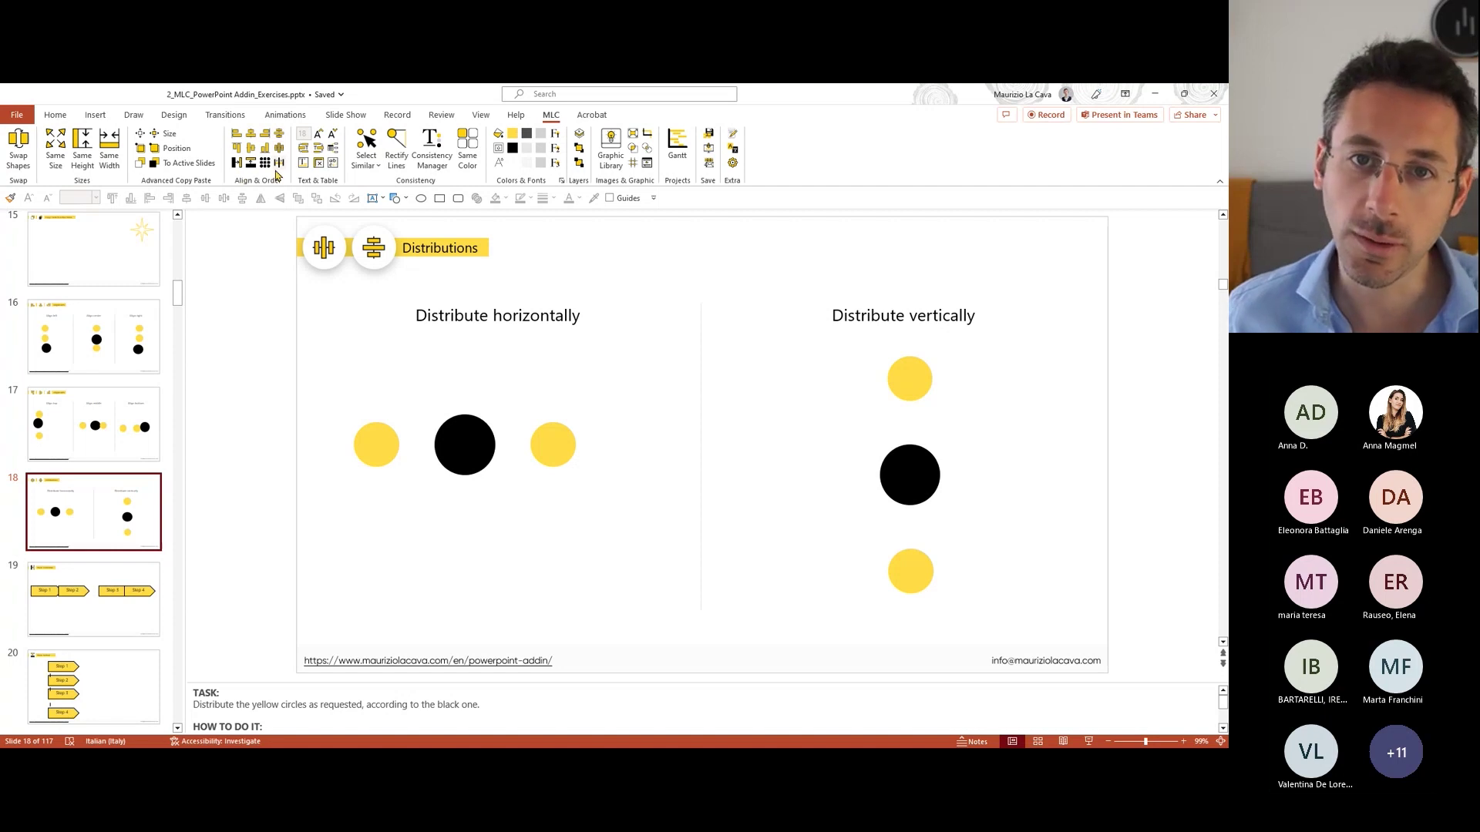
Step: Select slide 19's four Step arrows and close their gaps with MLC Stack Horizontal
scroll(262, 309, down, 1)
drag(256, 312, 1033, 485)
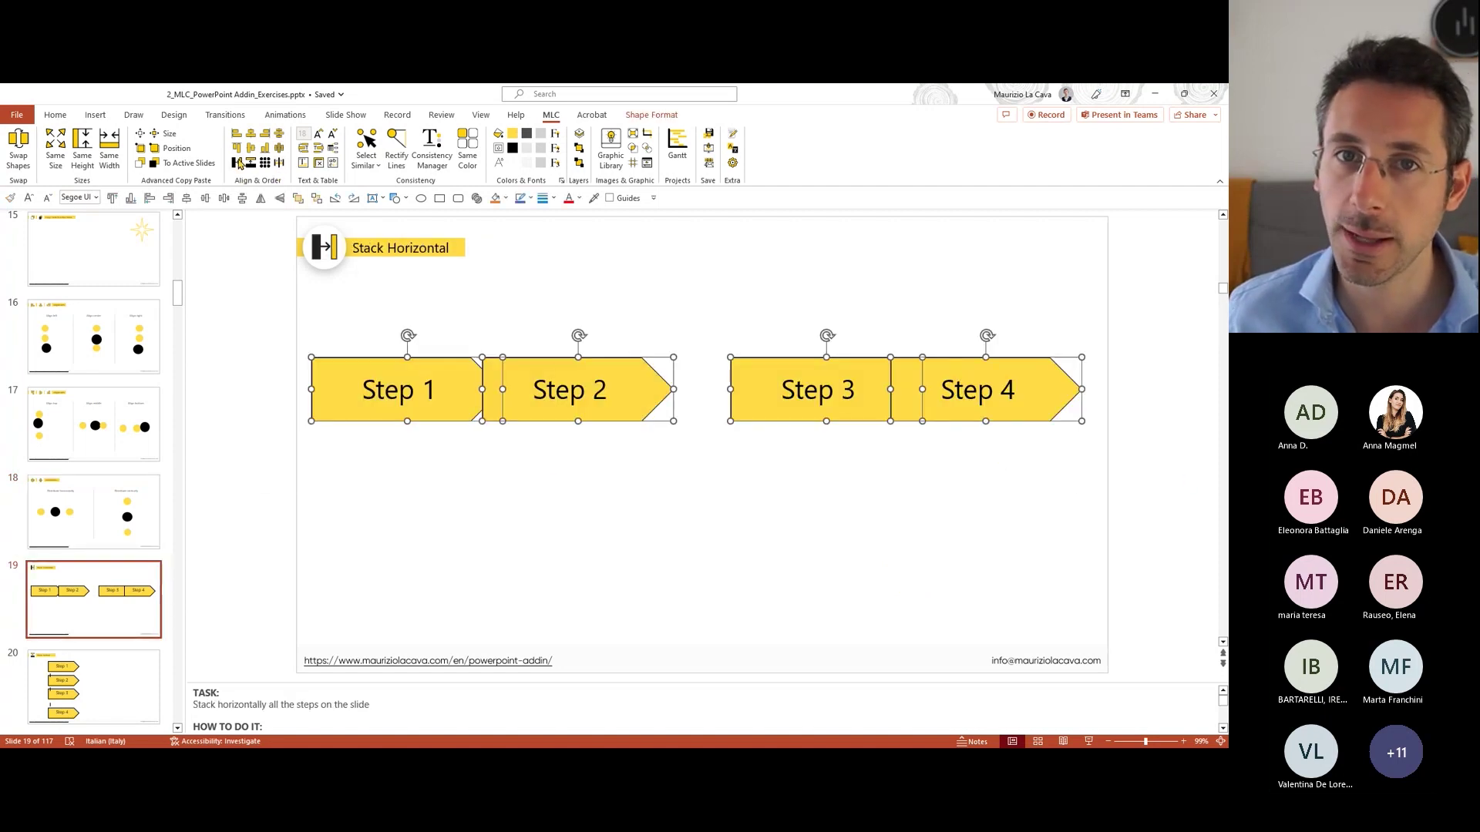
click(237, 164)
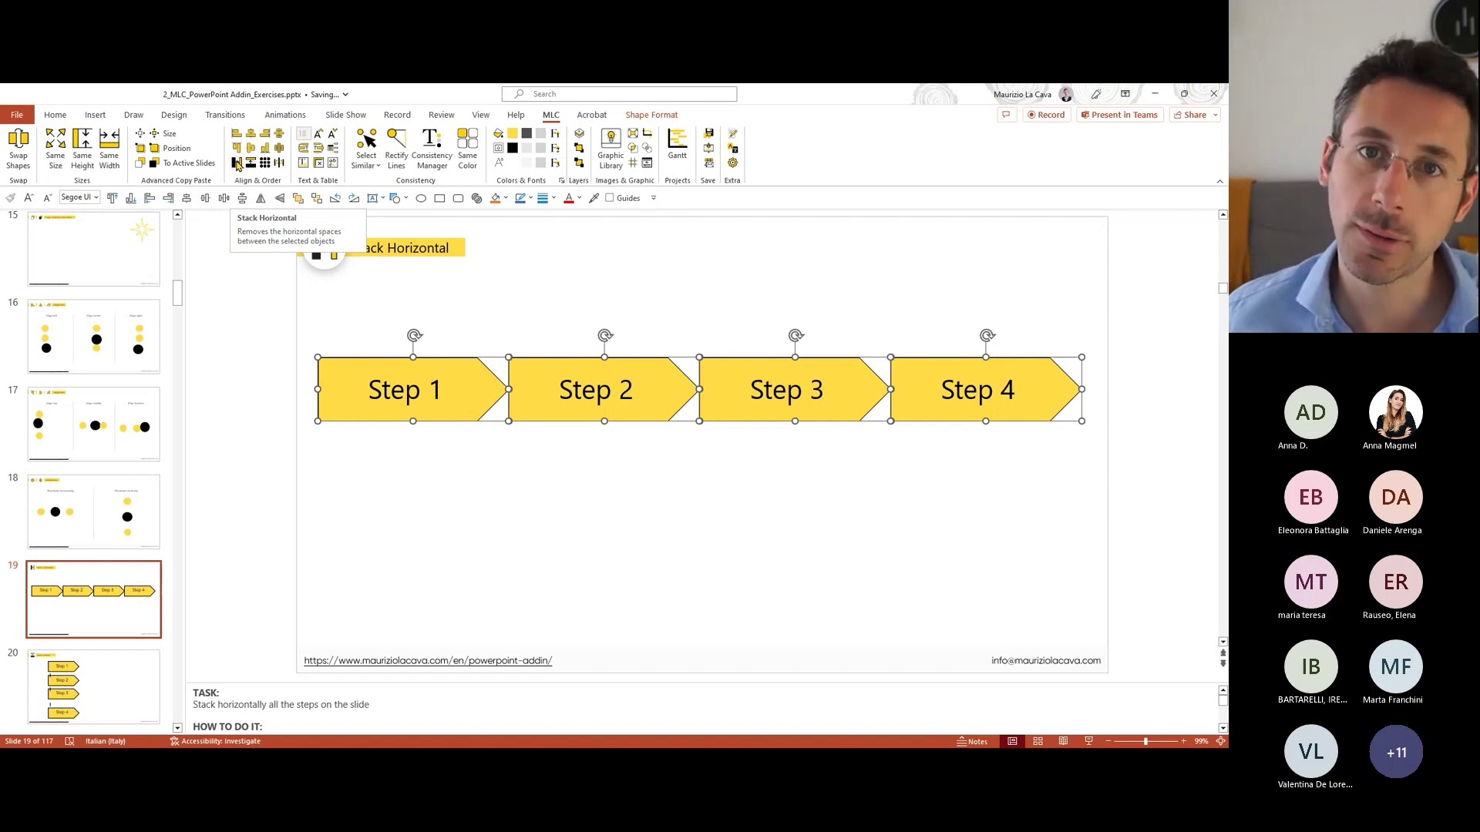
scroll(333, 321, down, 1)
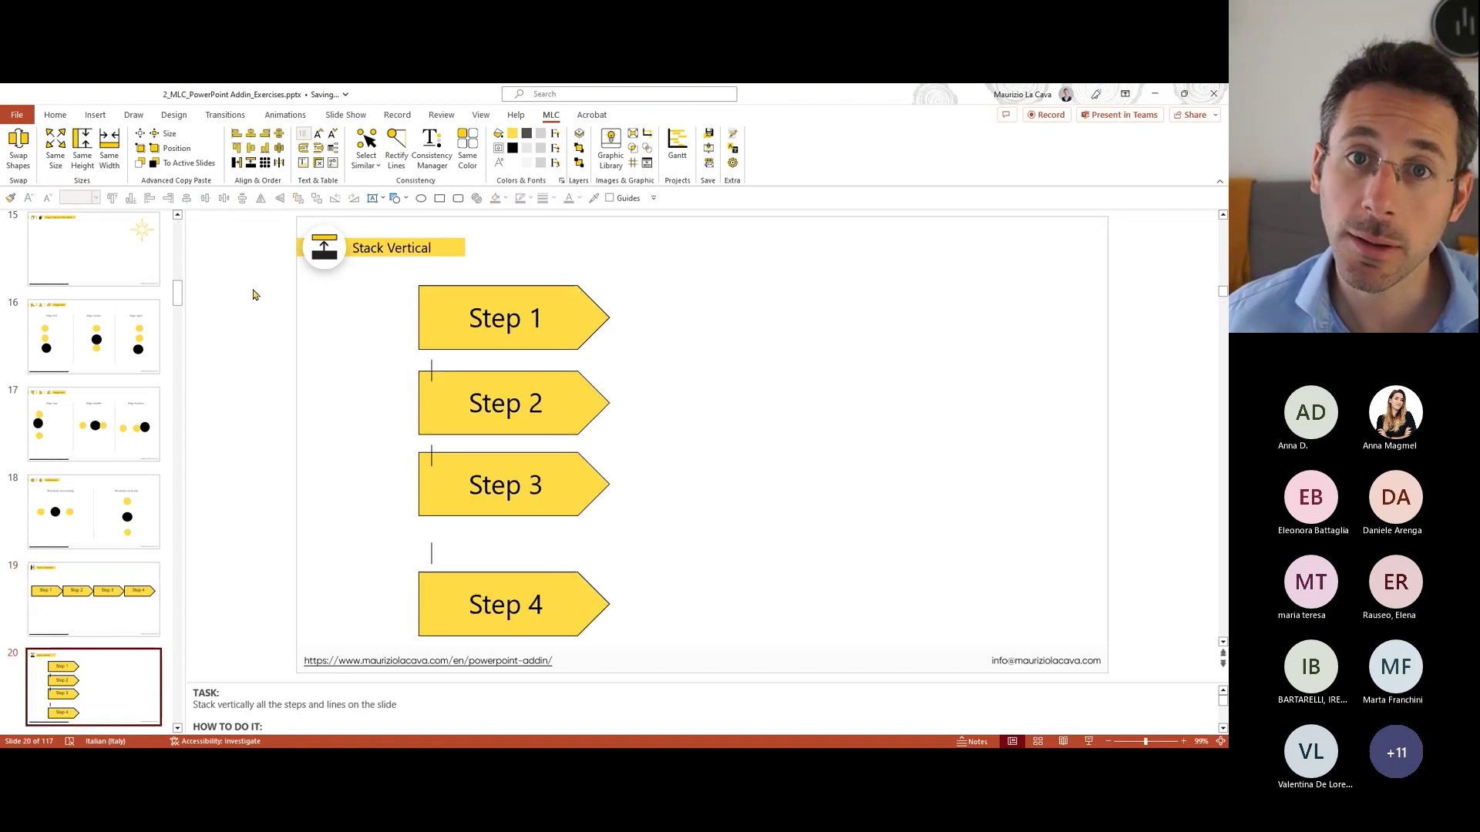
Step: Select slide 20's Step shapes and connecting lines and apply MLC Stack Vertical
drag(247, 275, 875, 679)
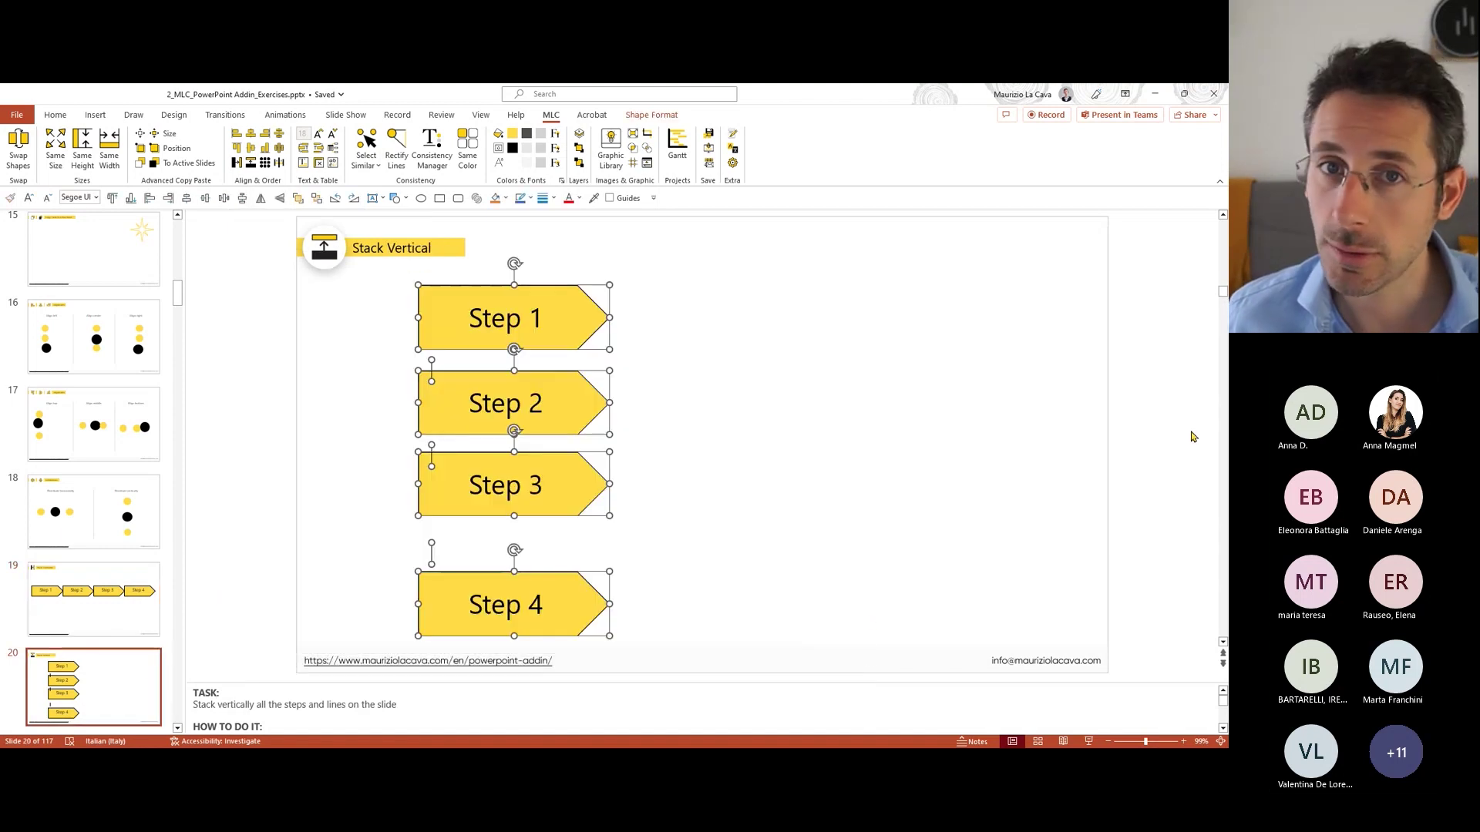
click(250, 163)
click(741, 434)
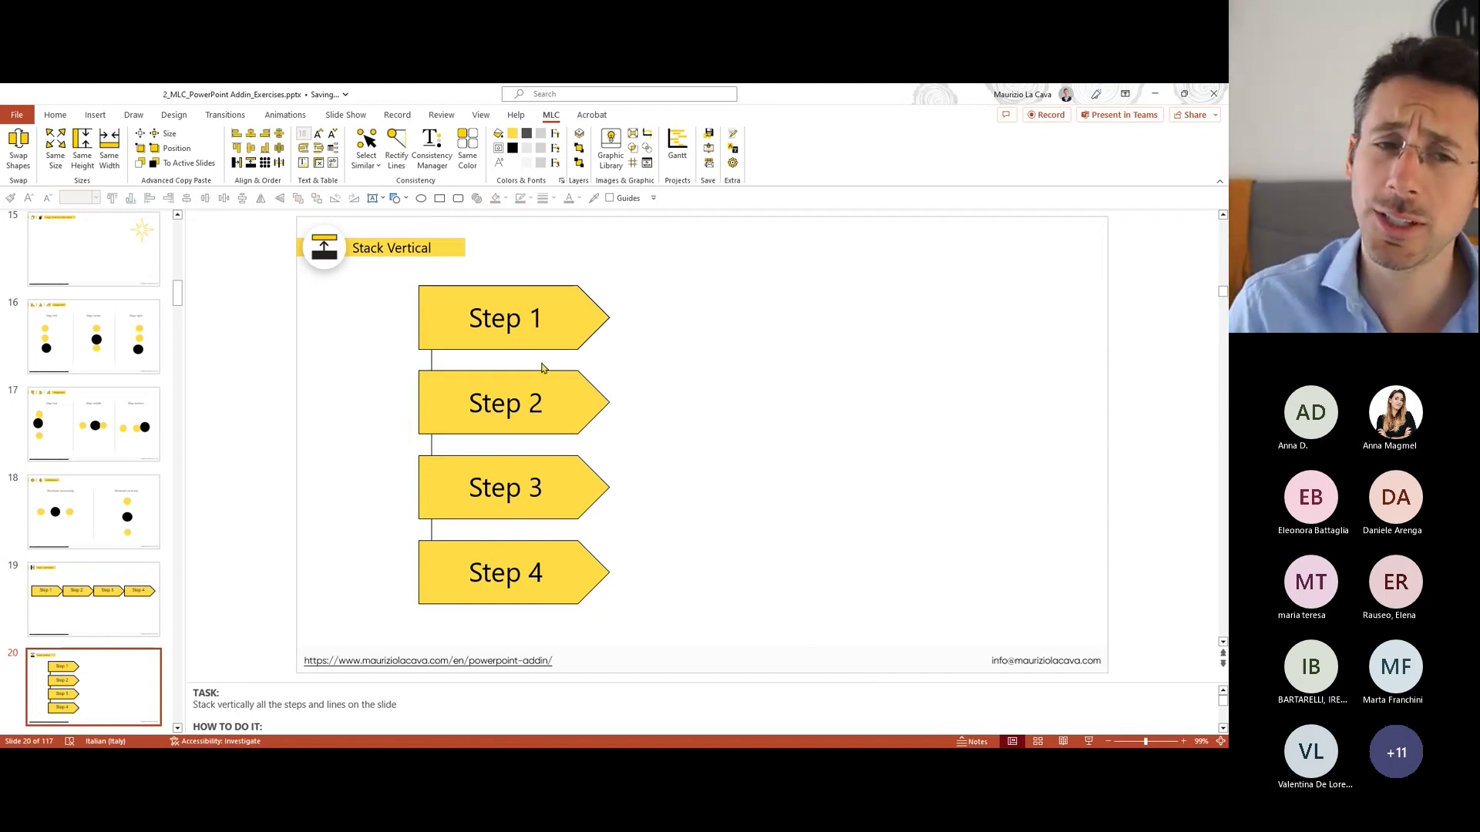
scroll(68, 604, down, 2)
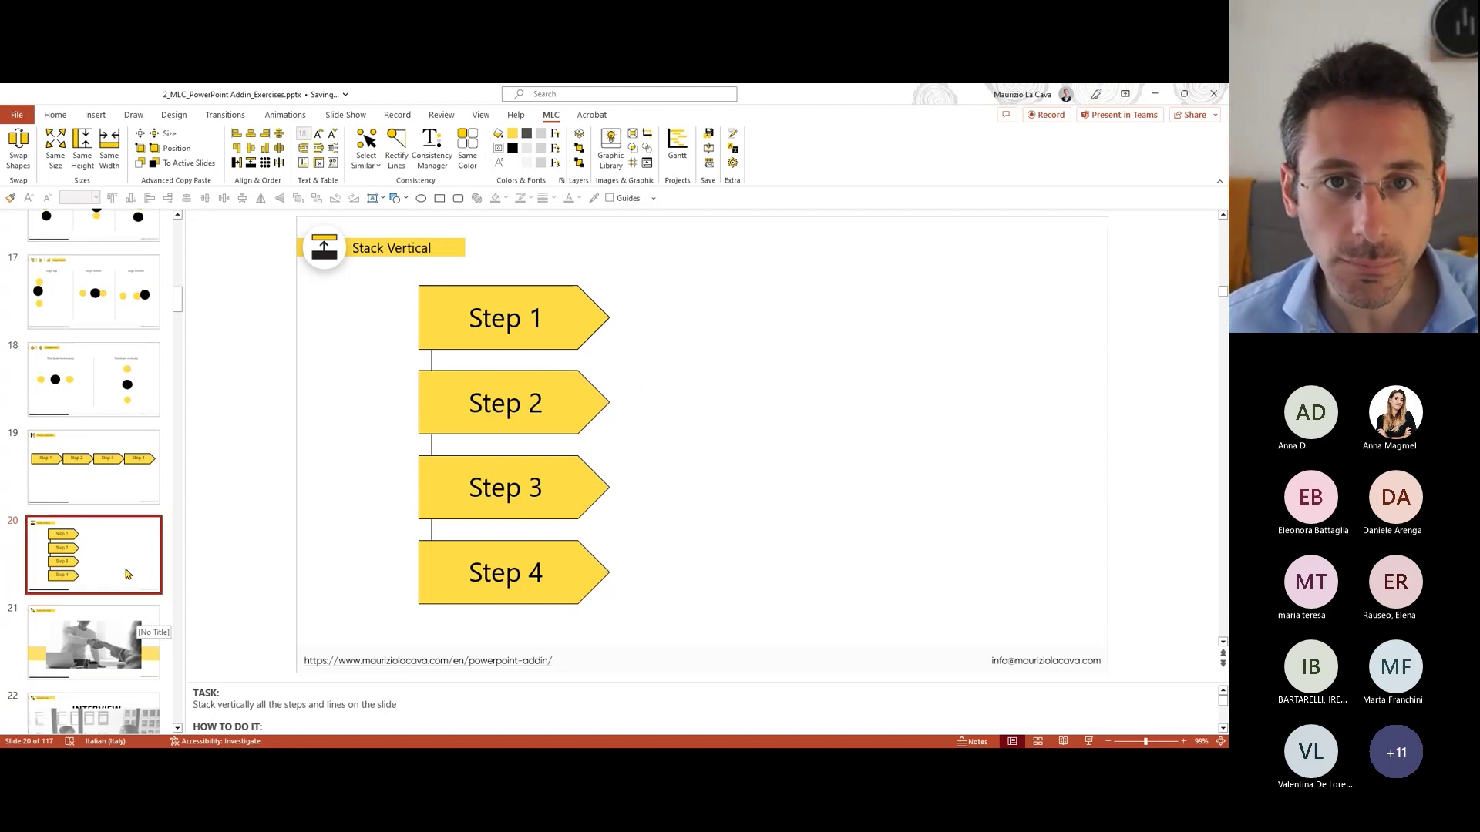
scroll(137, 563, down, 5)
scroll(131, 432, down, 2)
scroll(126, 415, down, 2)
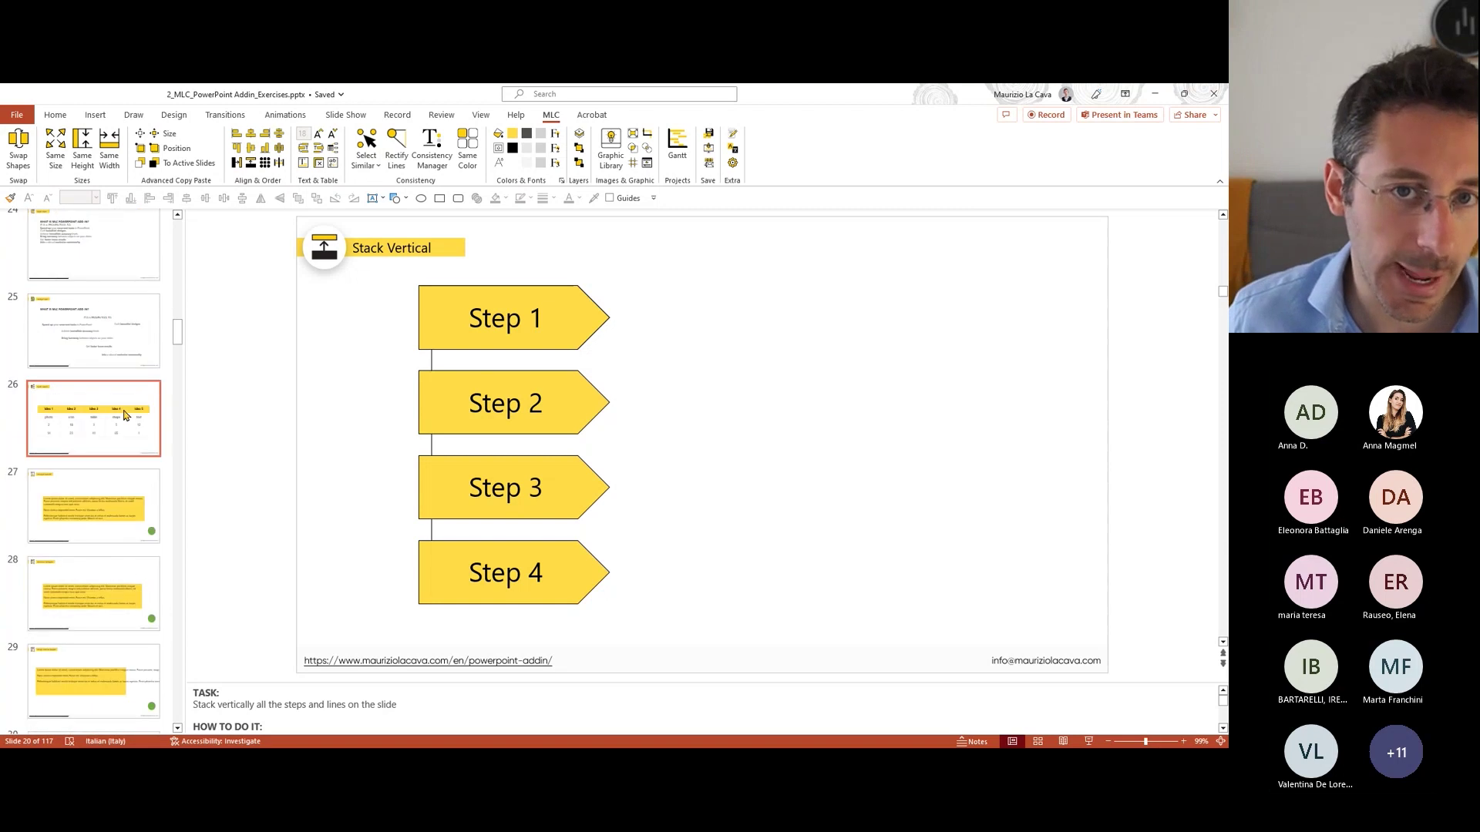
scroll(125, 415, down, 2)
scroll(125, 412, down, 2)
scroll(125, 409, down, 2)
scroll(125, 402, down, 2)
scroll(124, 402, down, 1)
scroll(123, 402, up, 2)
scroll(123, 401, up, 3)
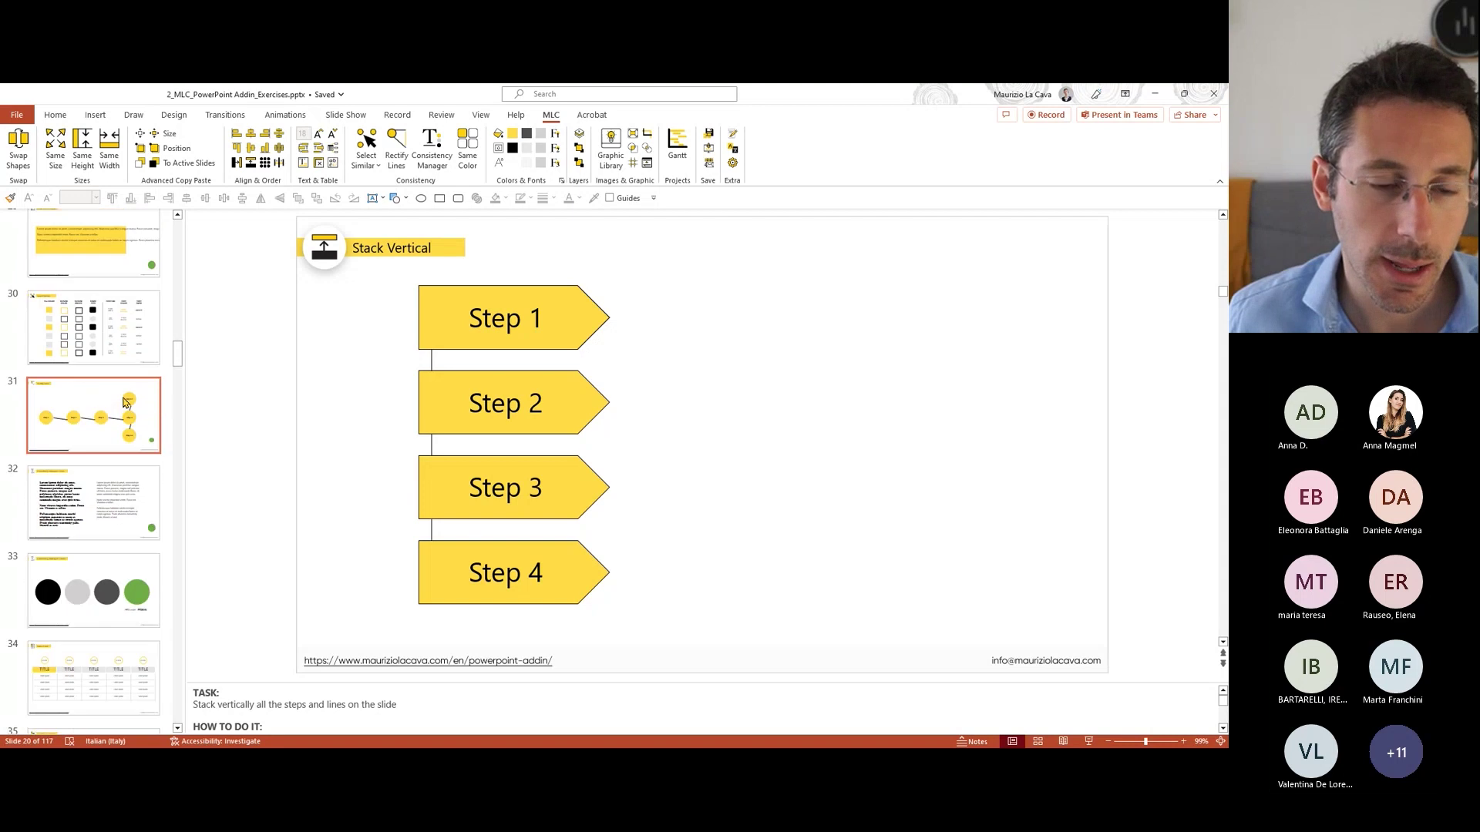
scroll(124, 402, up, 1)
scroll(125, 399, up, 1)
scroll(127, 408, down, 2)
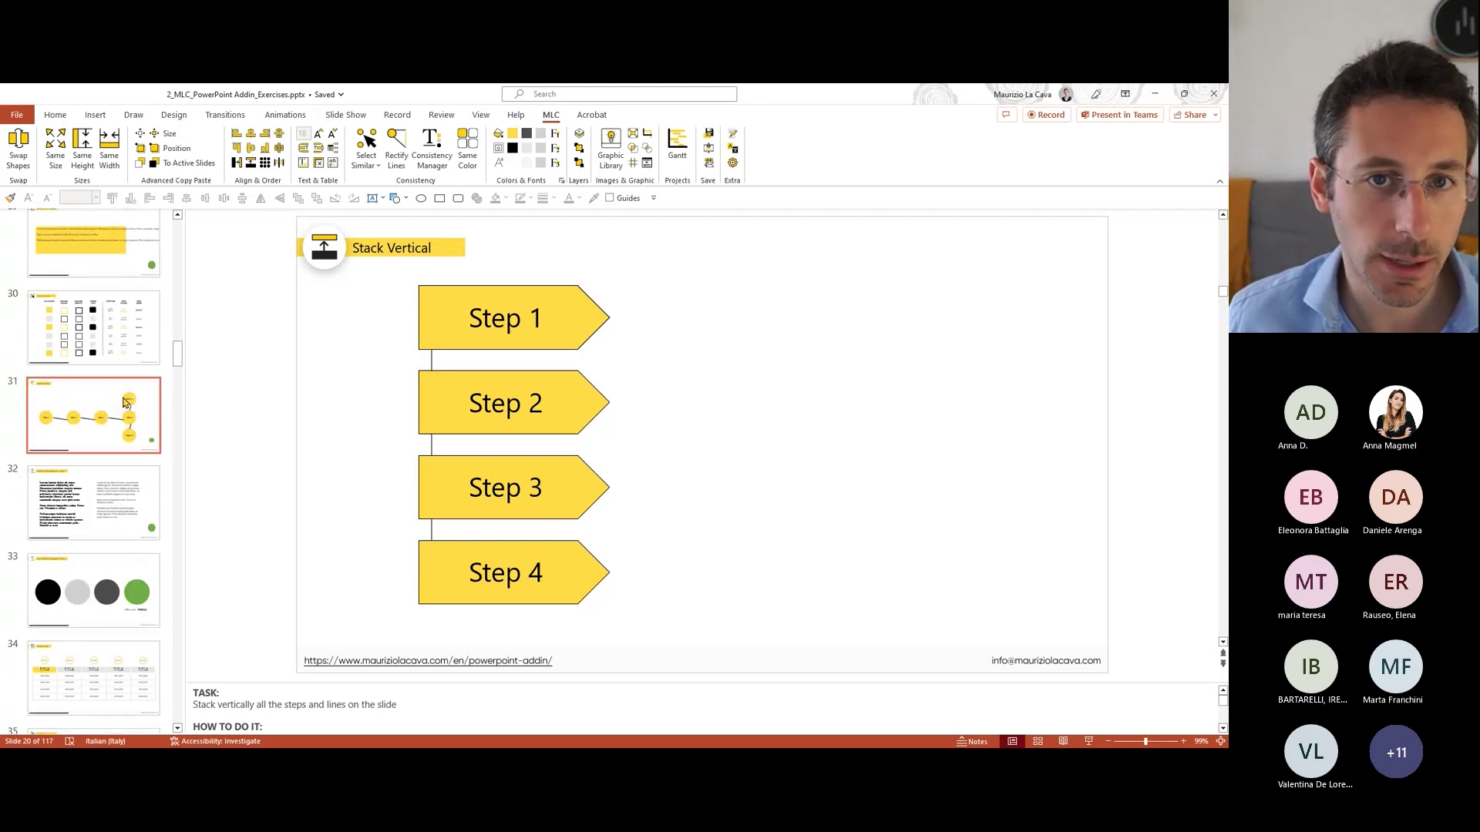
scroll(141, 538, down, 1)
scroll(139, 539, down, 1)
scroll(136, 544, down, 1)
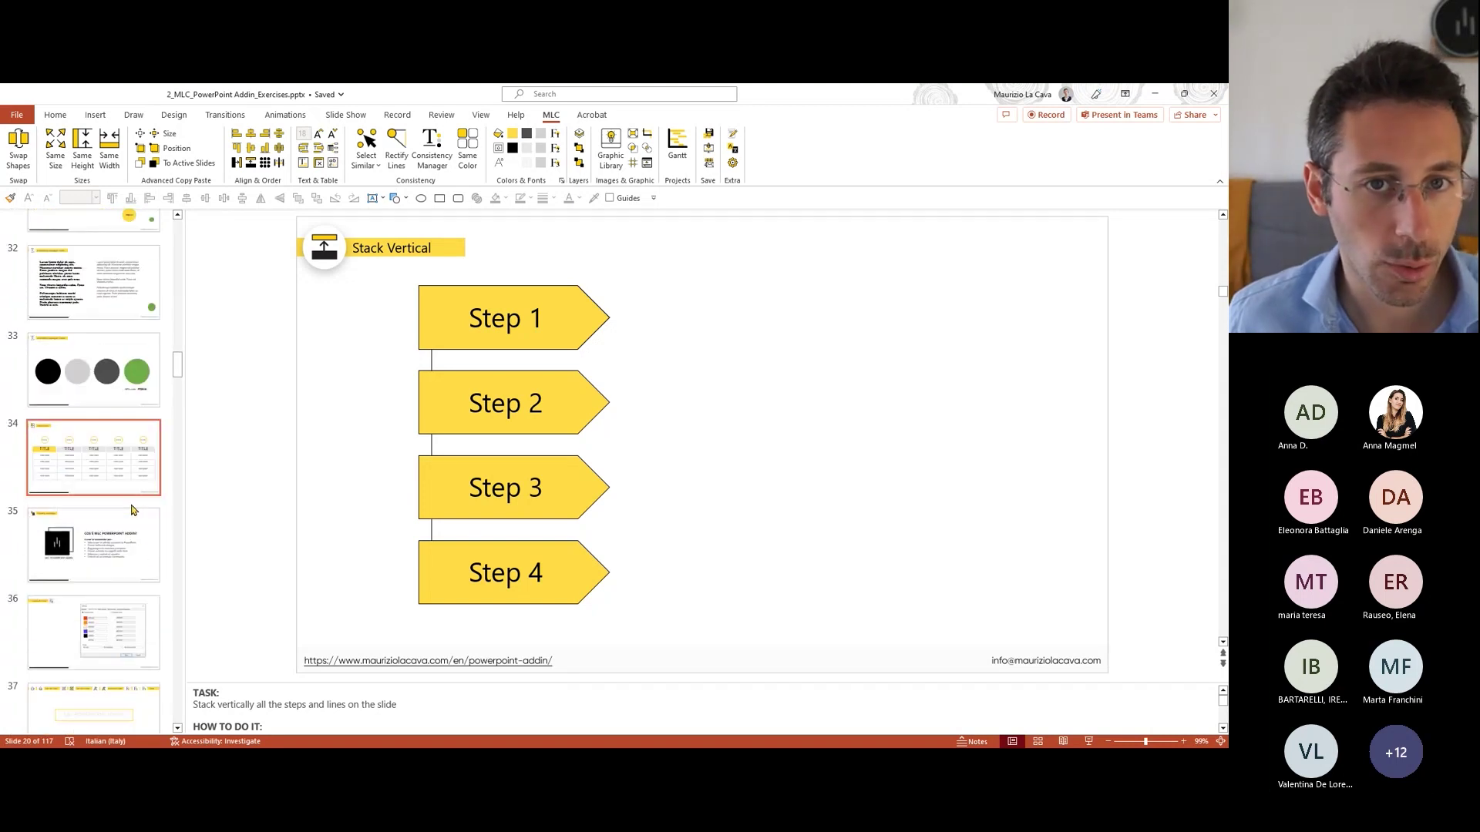
scroll(133, 550, down, 1)
scroll(131, 549, down, 1)
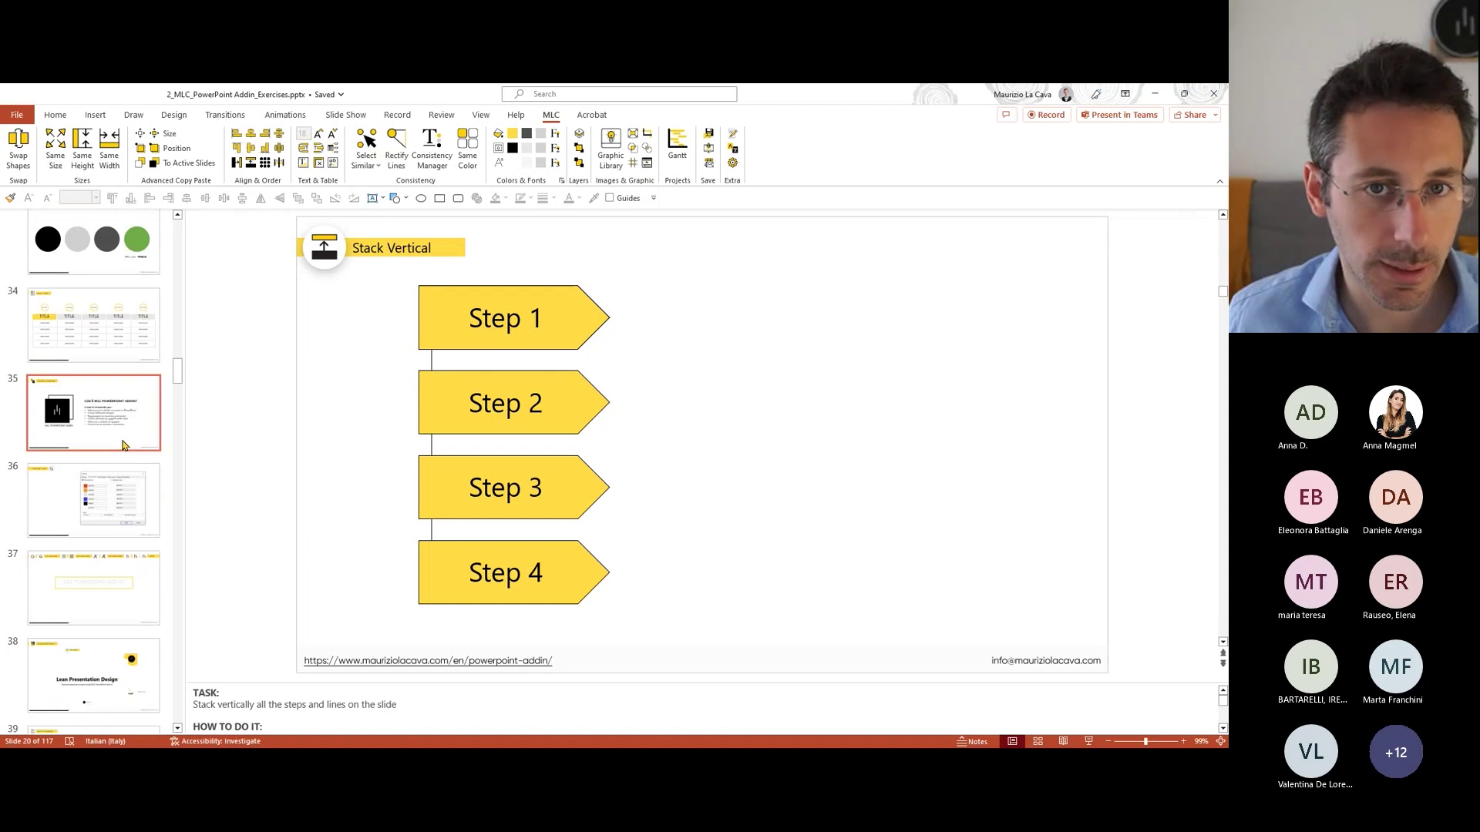
scroll(124, 543, down, 3)
scroll(121, 540, down, 1)
scroll(122, 540, down, 2)
scroll(121, 540, down, 2)
scroll(122, 540, down, 2)
scroll(122, 540, down, 2)
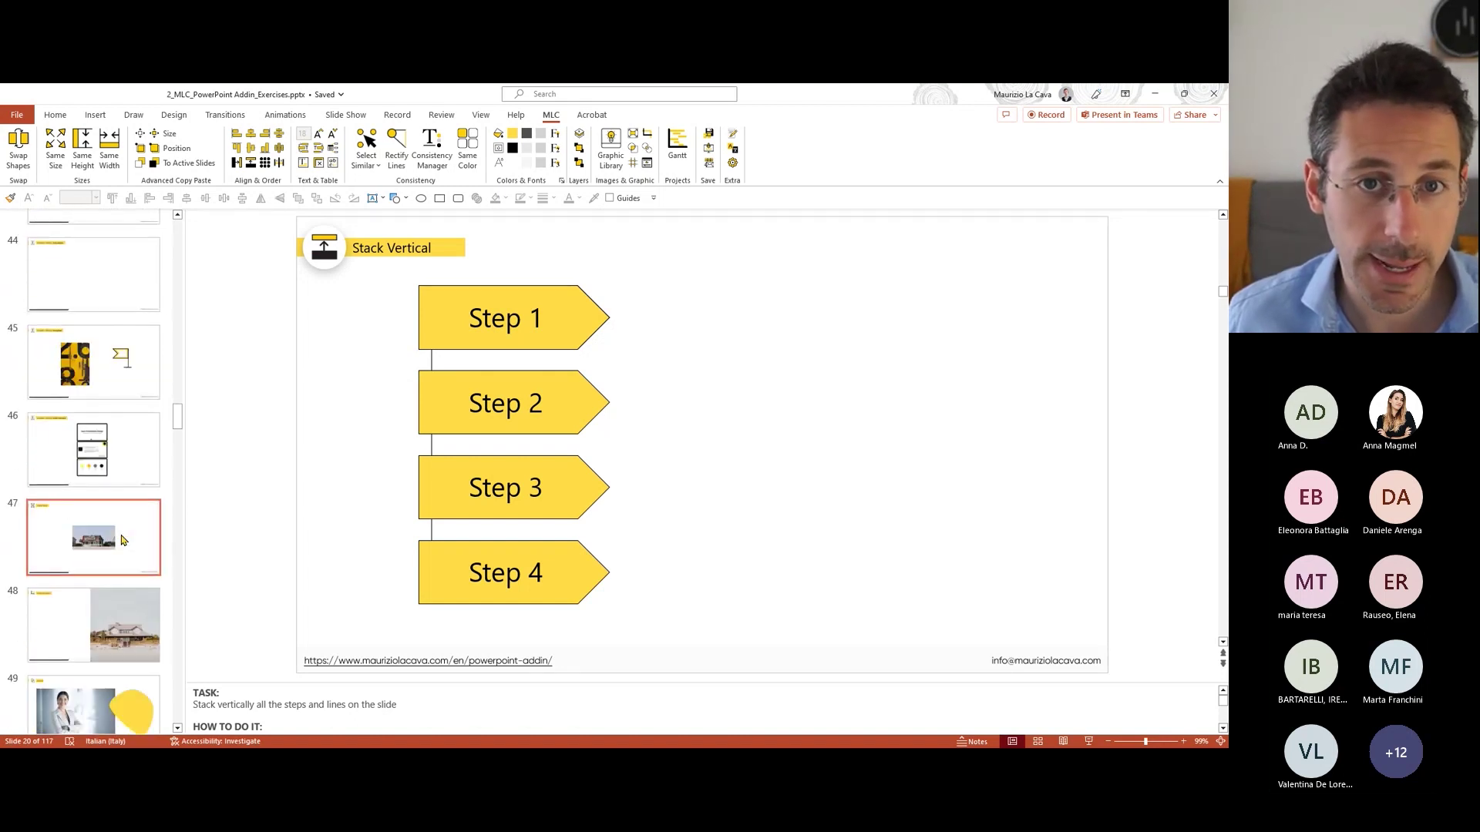
scroll(121, 540, down, 2)
scroll(122, 540, down, 2)
scroll(122, 541, down, 2)
scroll(122, 540, down, 2)
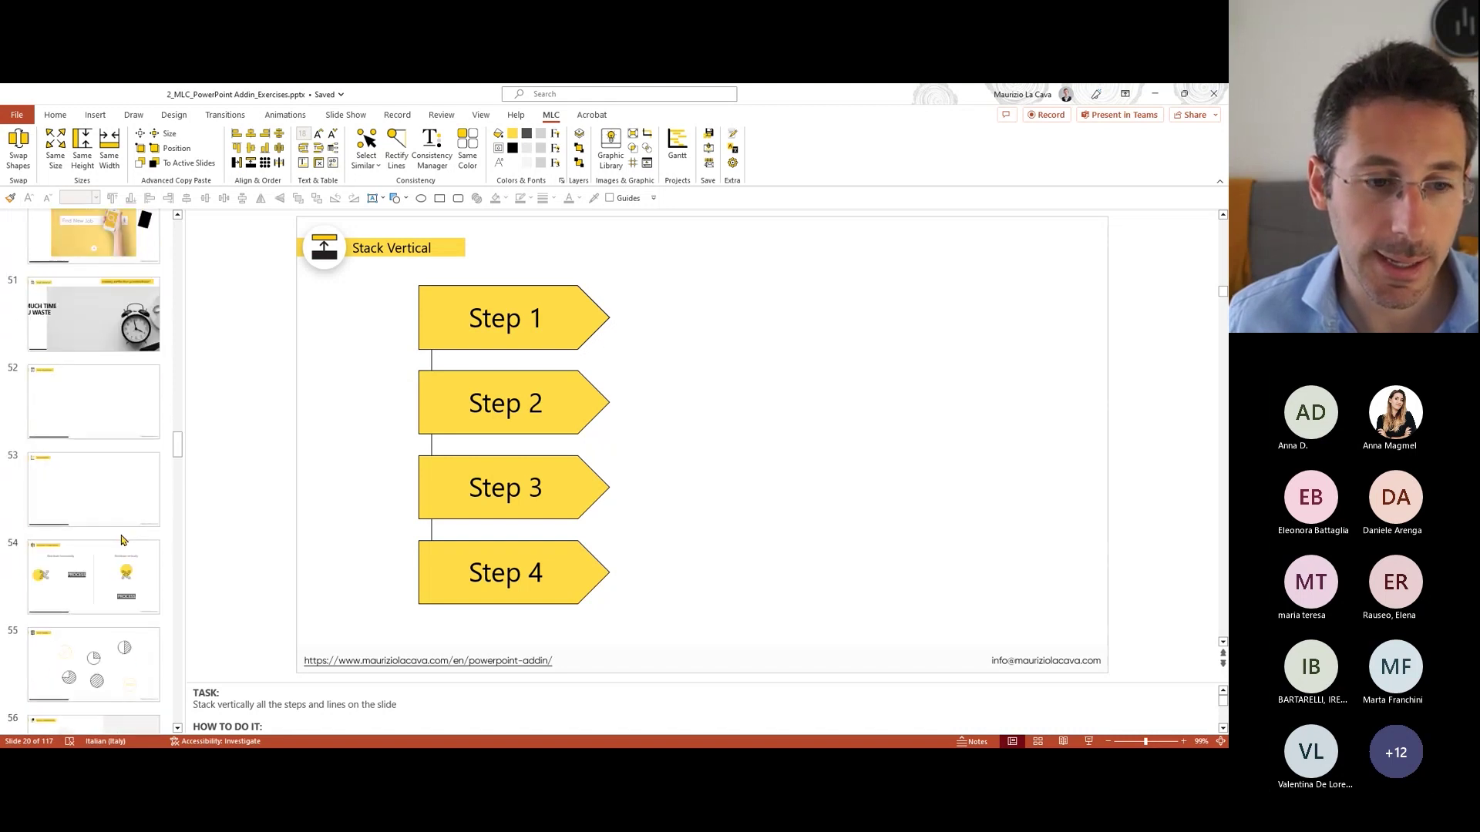
scroll(122, 541, down, 2)
Step: Drag the Grid Shapes slide up to position 21 and select its six circle icons
click(118, 577)
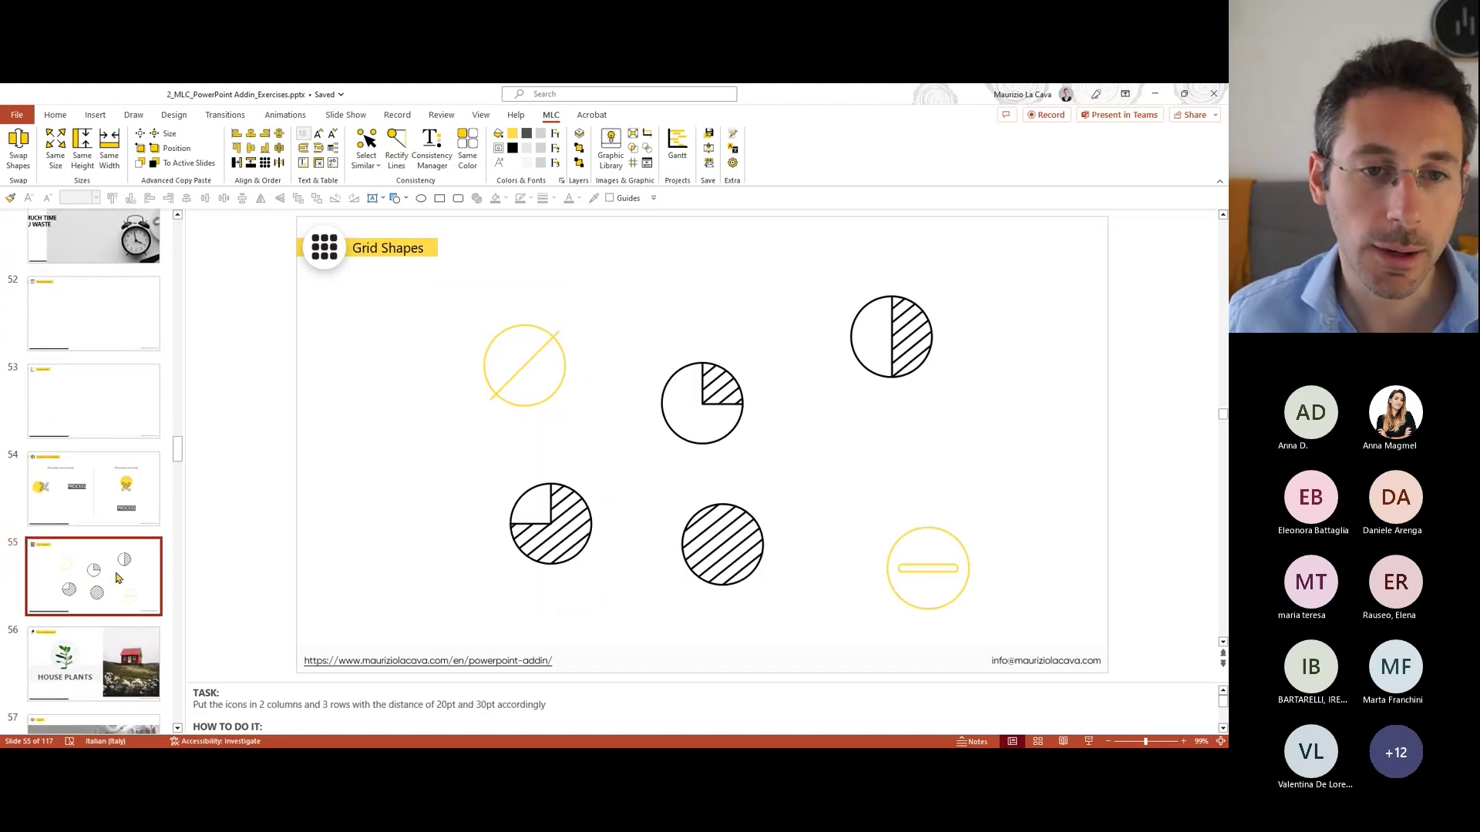
drag(118, 577, 59, 468)
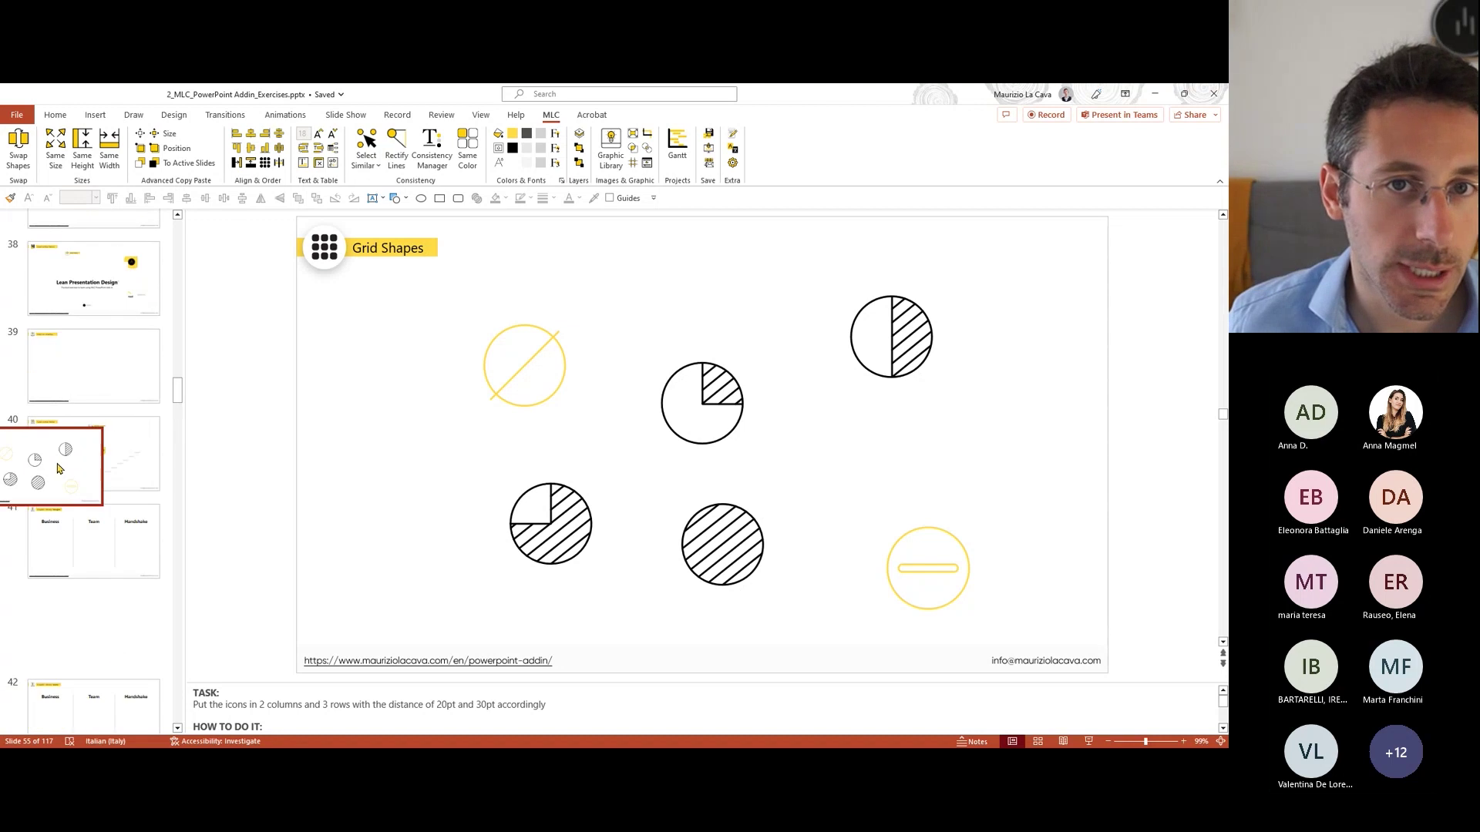
mouse_move(60, 468)
mouse_down()
mouse_move(94, 497)
mouse_move(95, 462)
mouse_up()
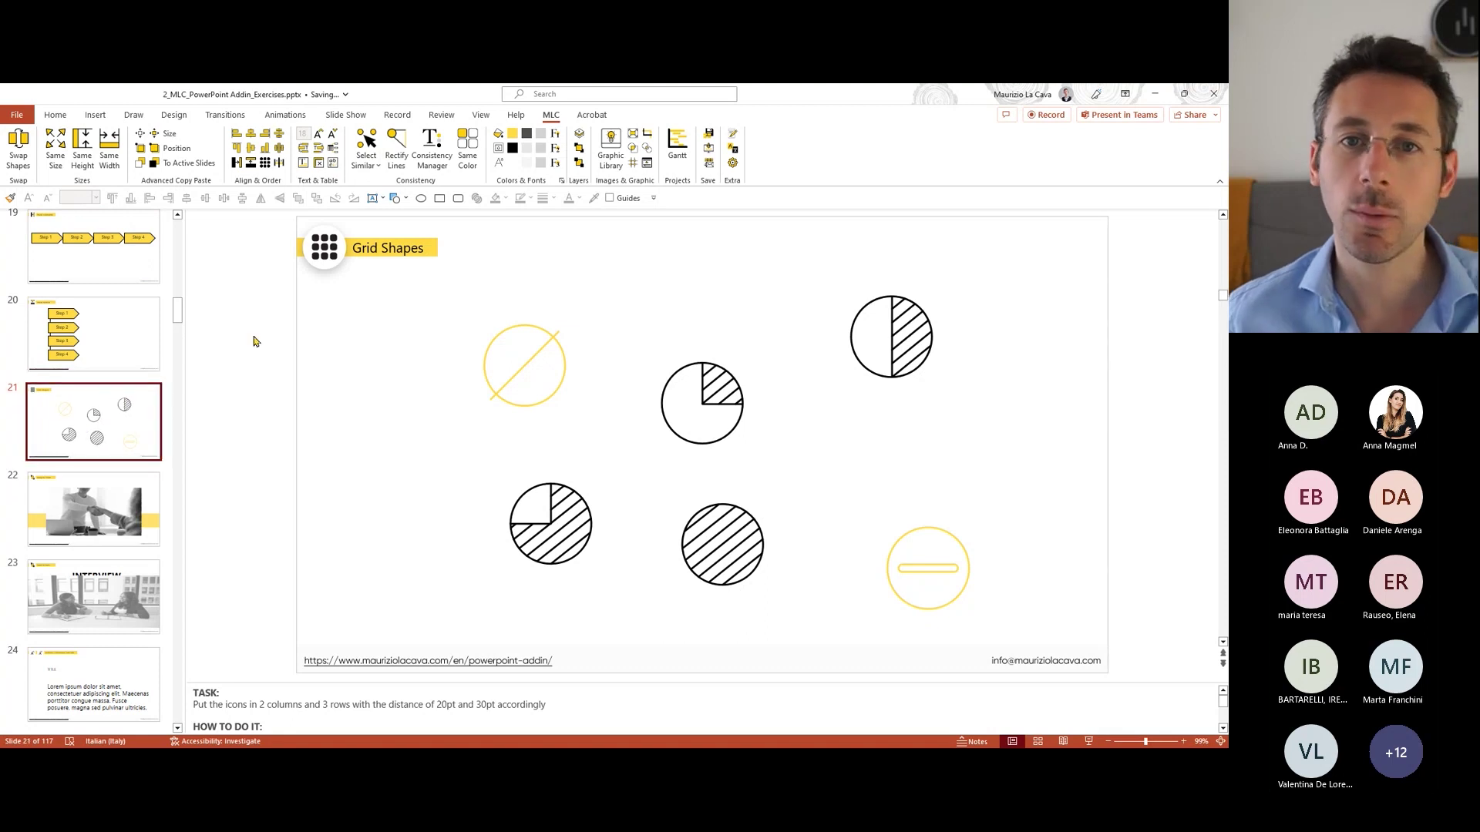
click(565, 324)
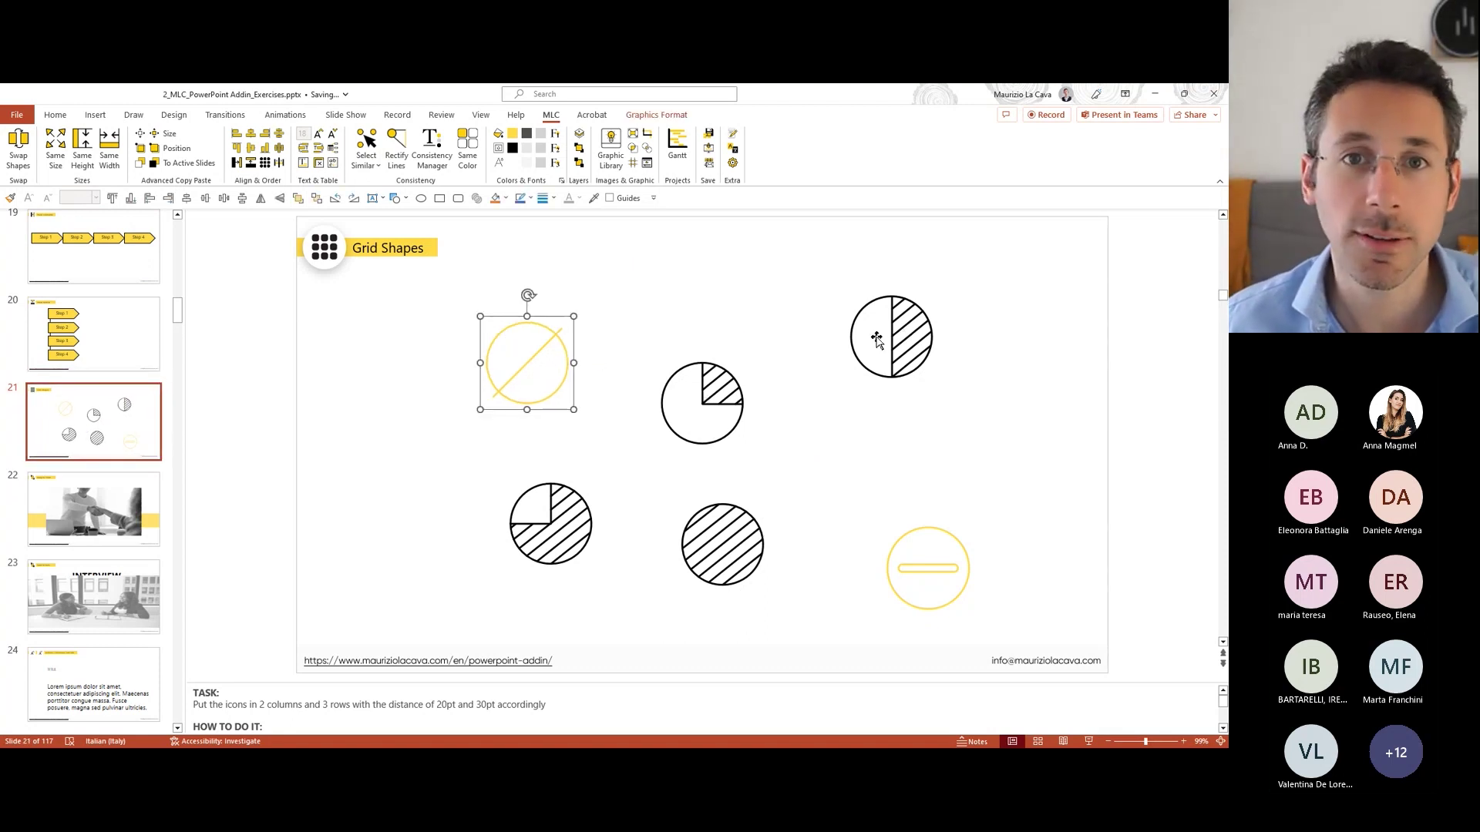
drag(406, 287, 1045, 623)
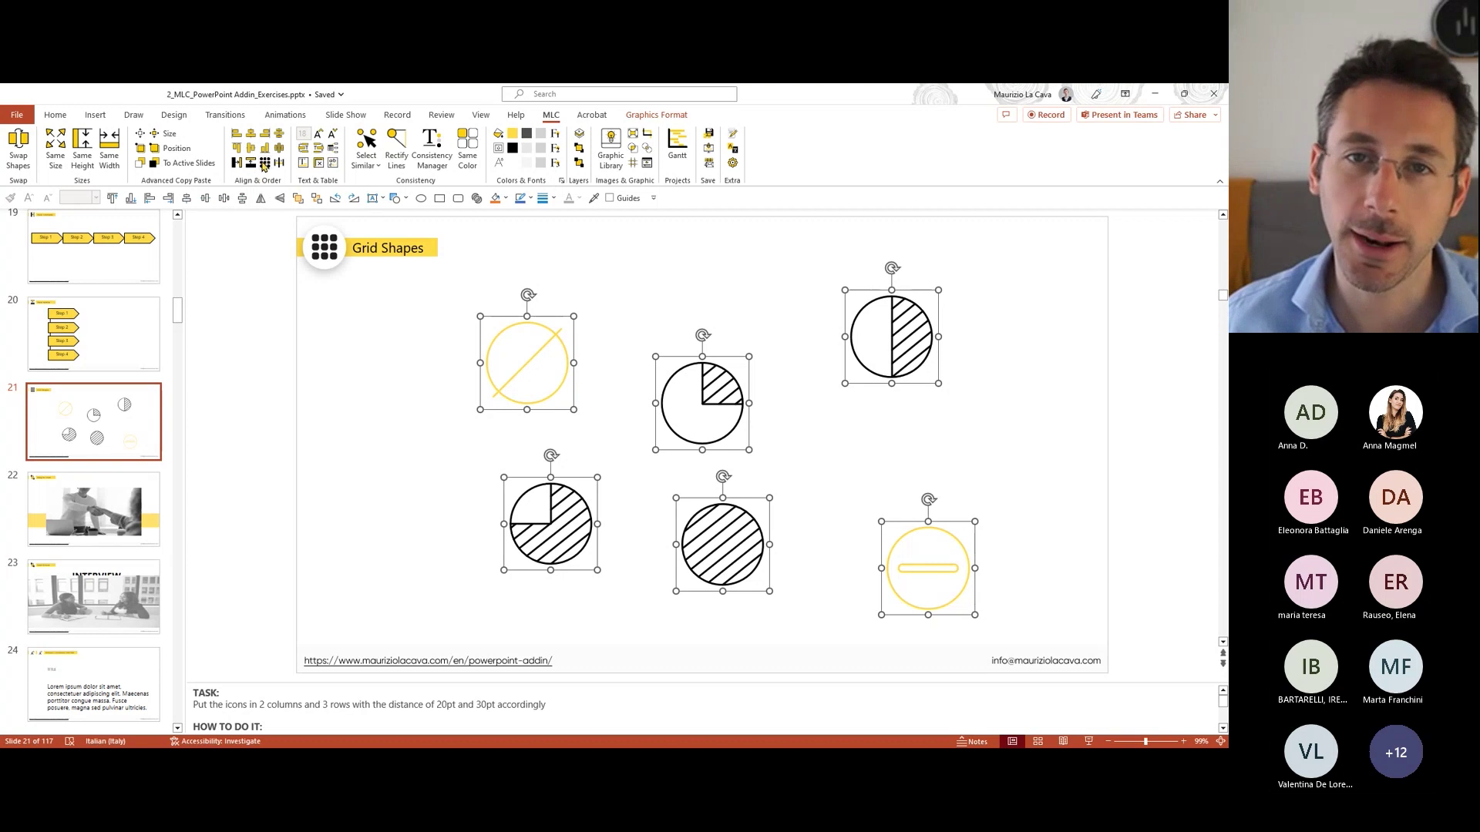
Step: Start MLC Grid, agreeing to make all six circles the same size
click(265, 164)
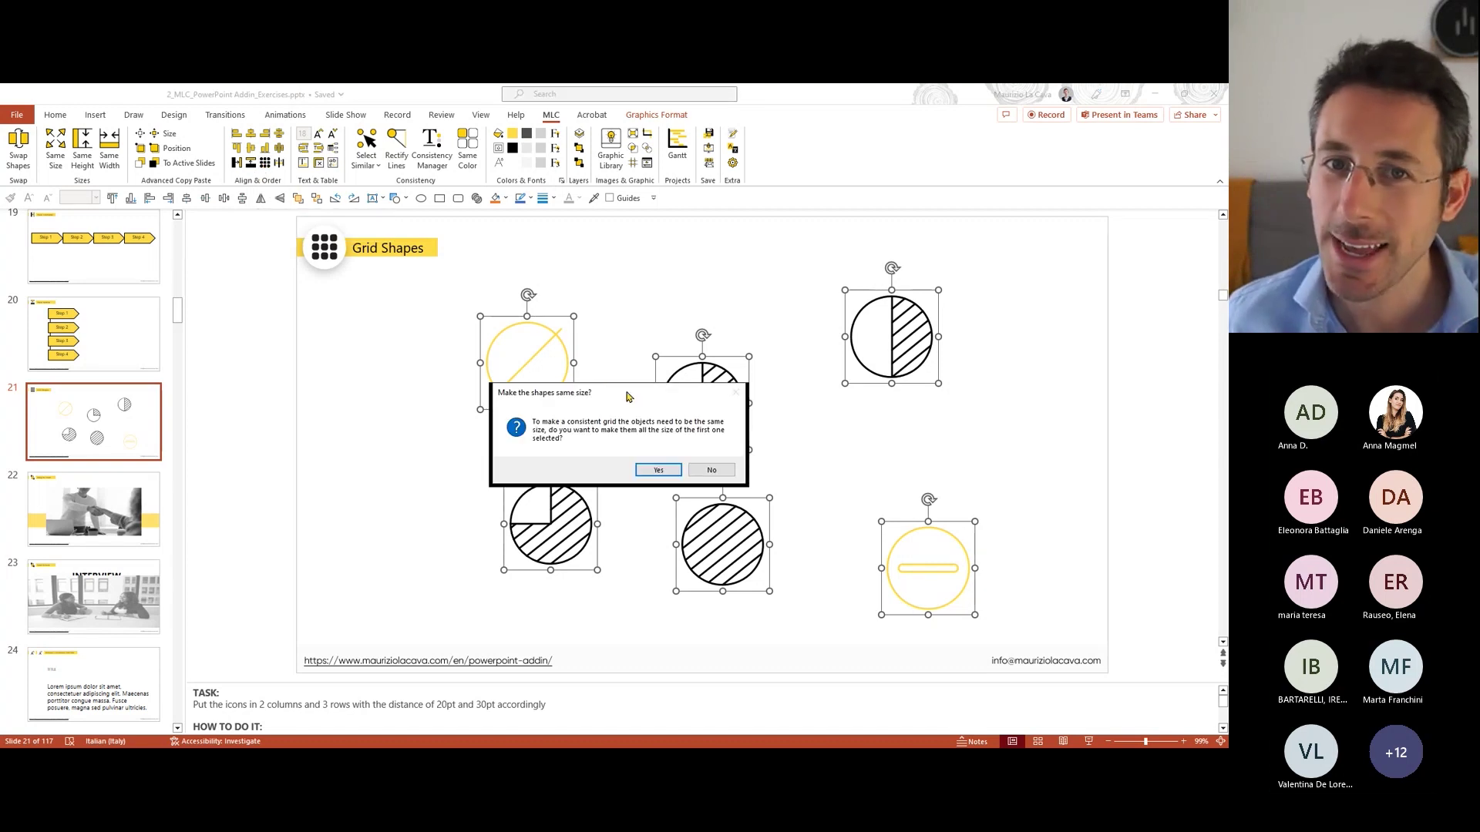
key(Return)
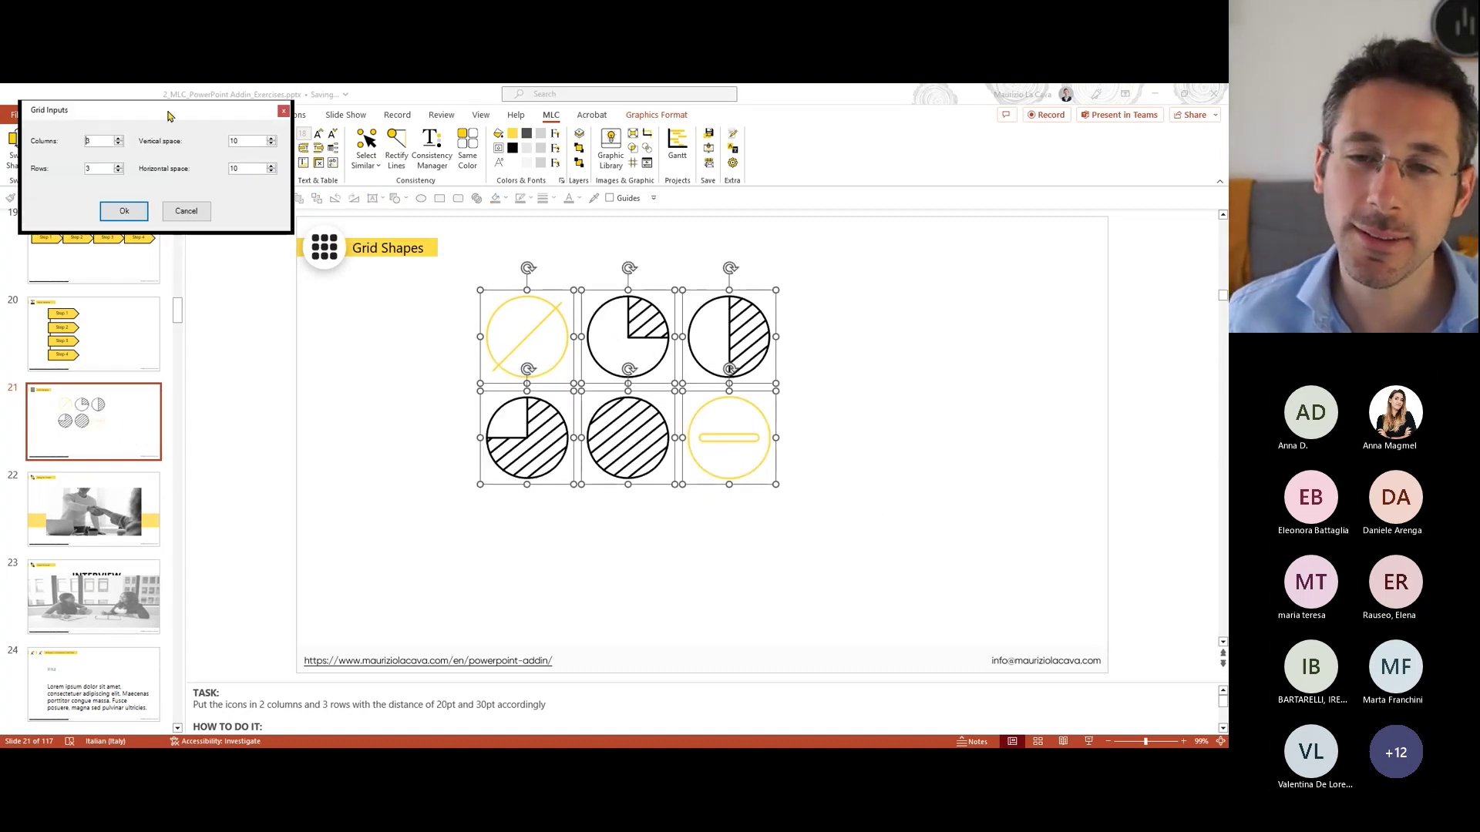
drag(168, 115, 937, 367)
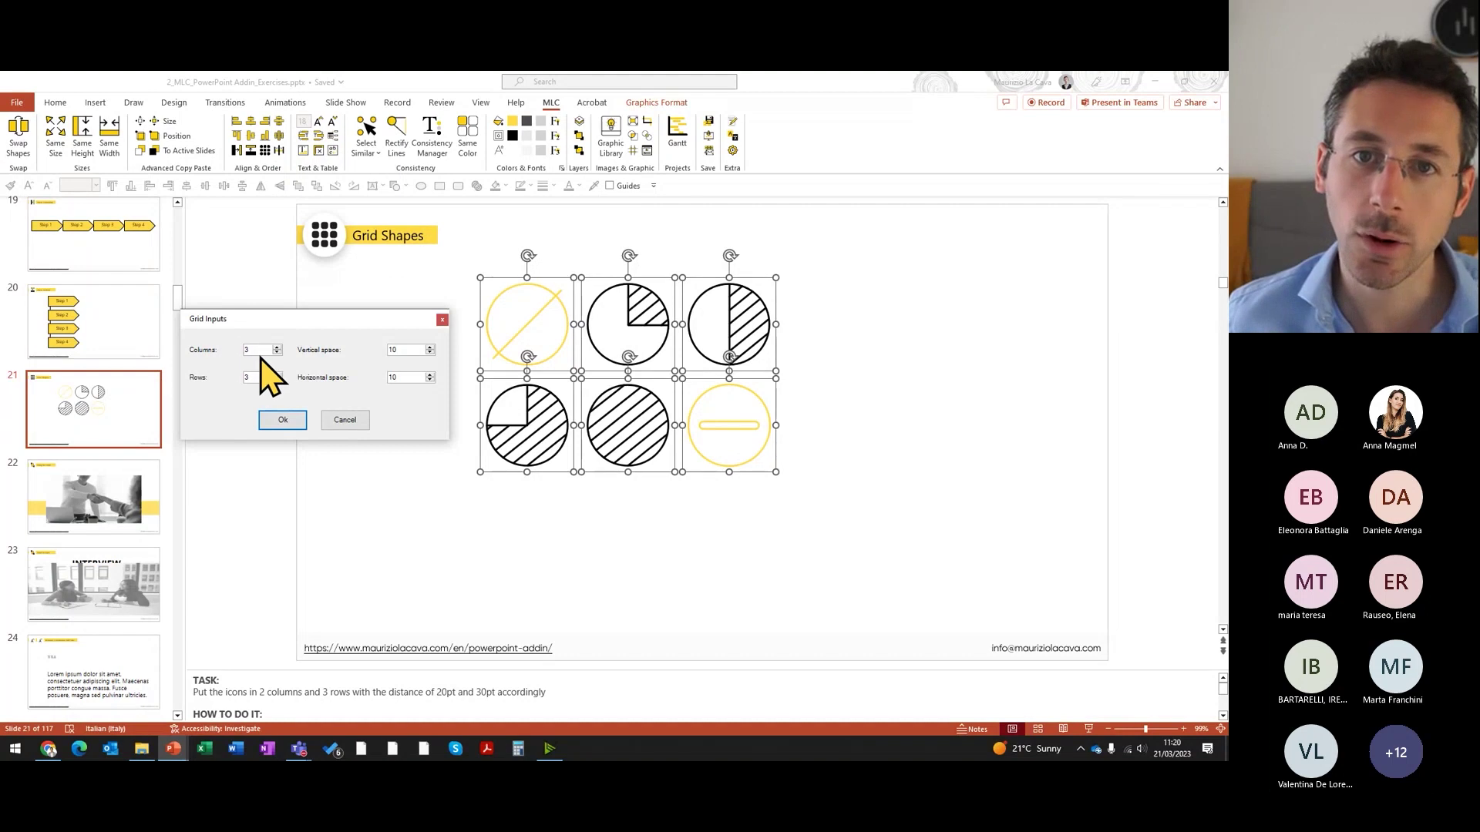
Step: Set the grid to 2 rows, 3 columns, with vertical and horizontal spacing of 30
click(266, 378)
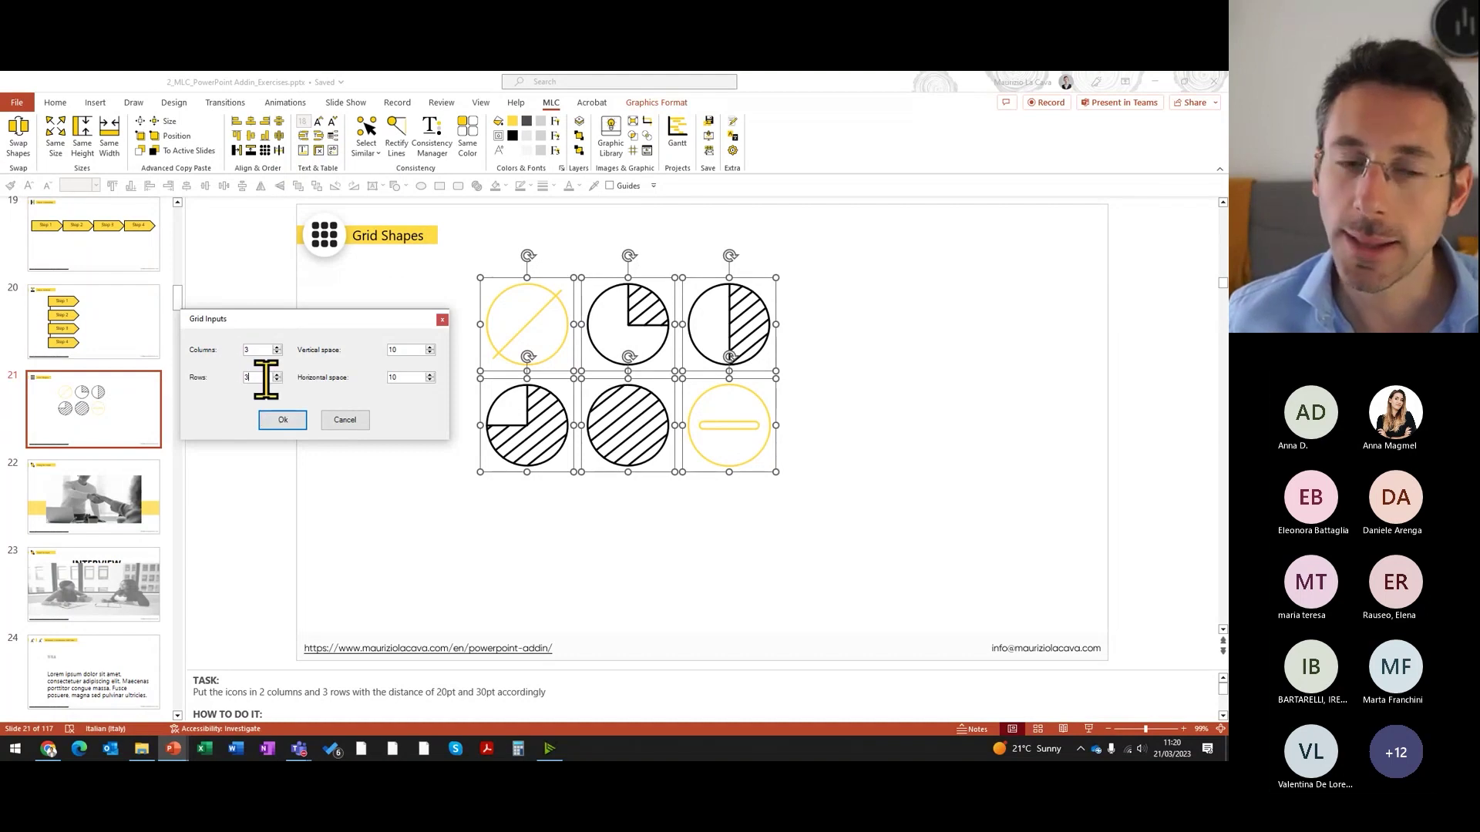
key(BackSpace)
text(2)
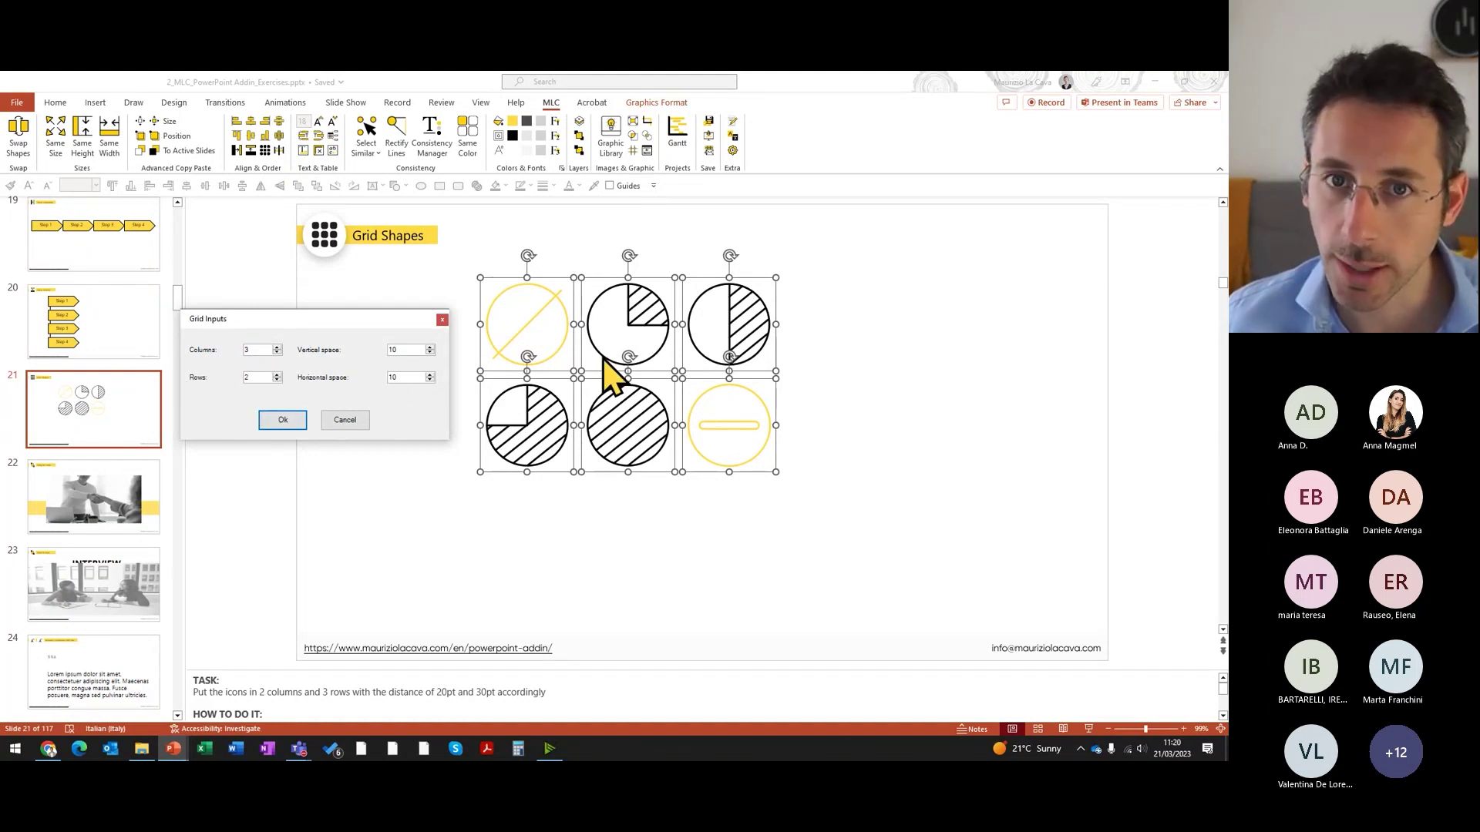
click(277, 347)
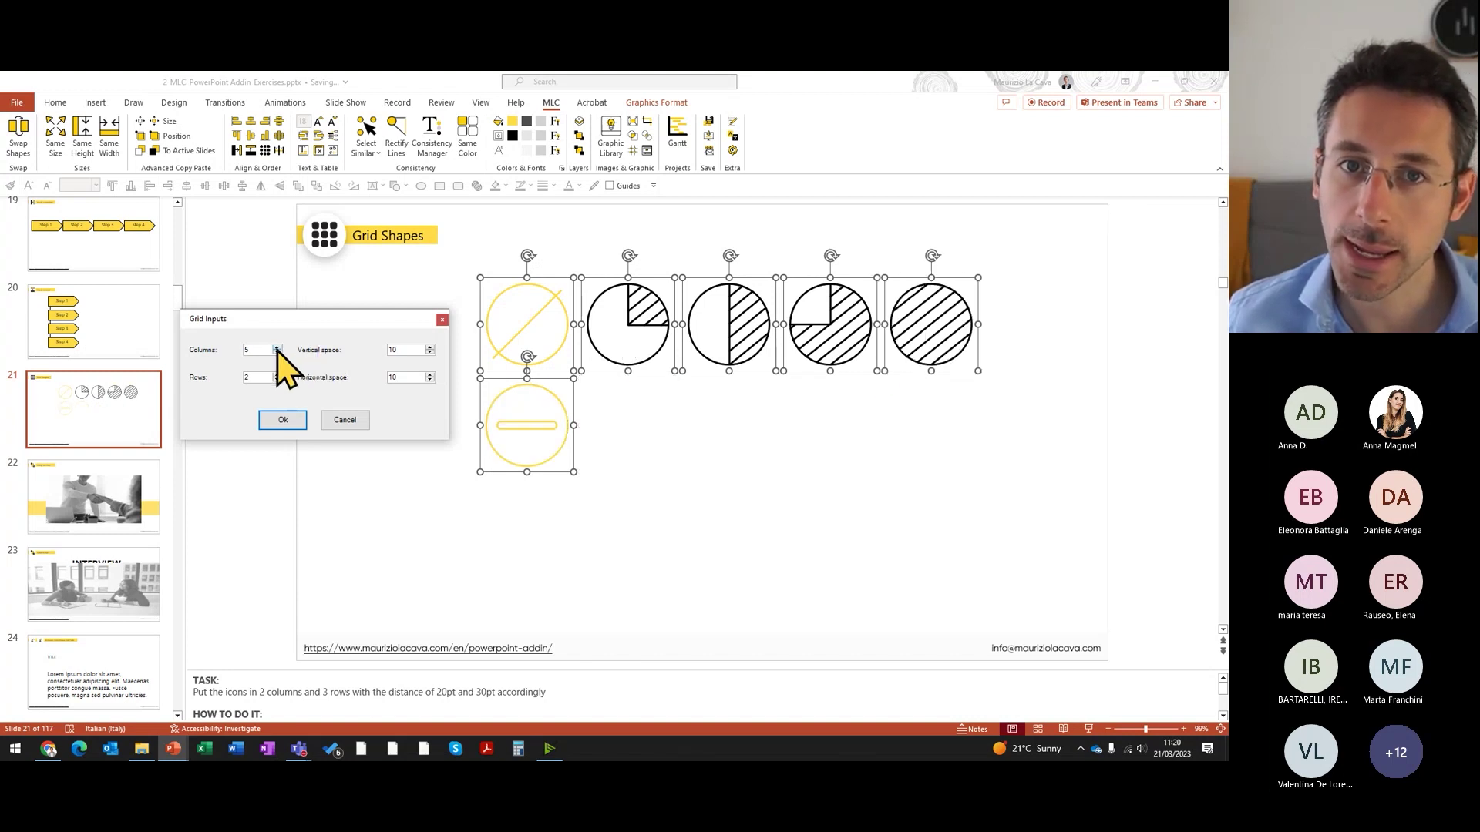
click(277, 353)
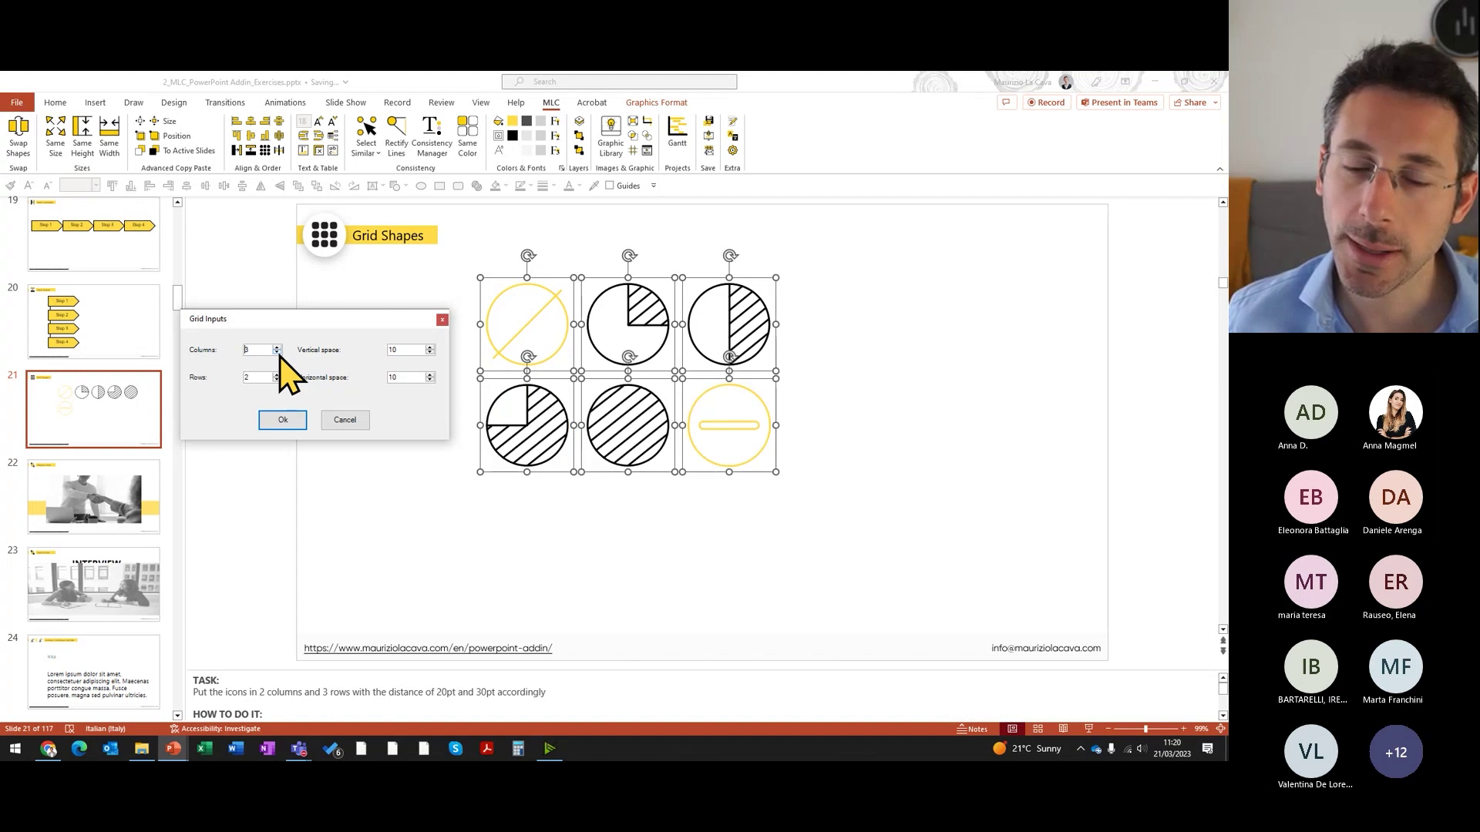
drag(418, 349, 374, 349)
text(30)
key(Tab)
text(30)
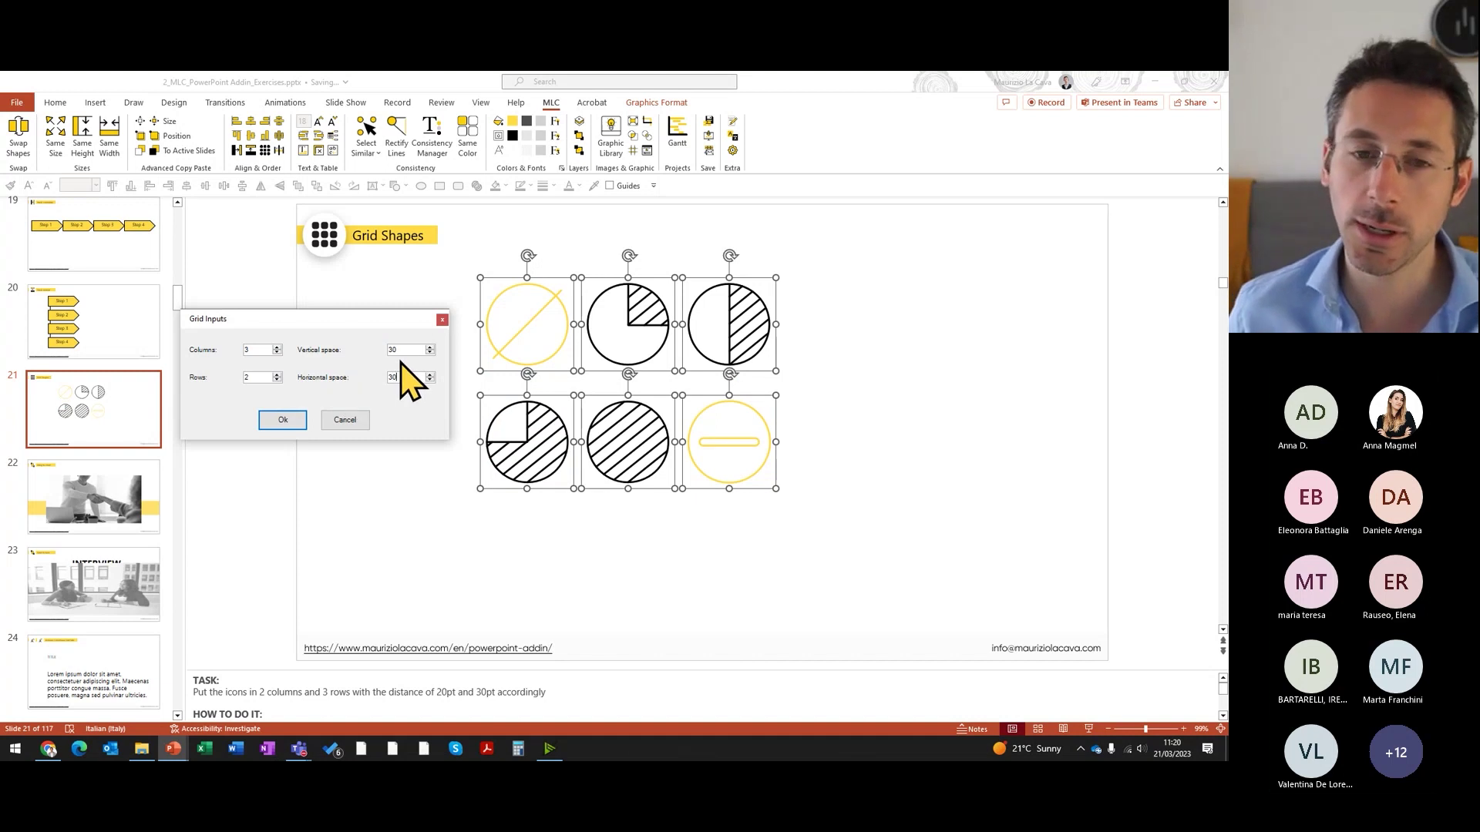
click(281, 420)
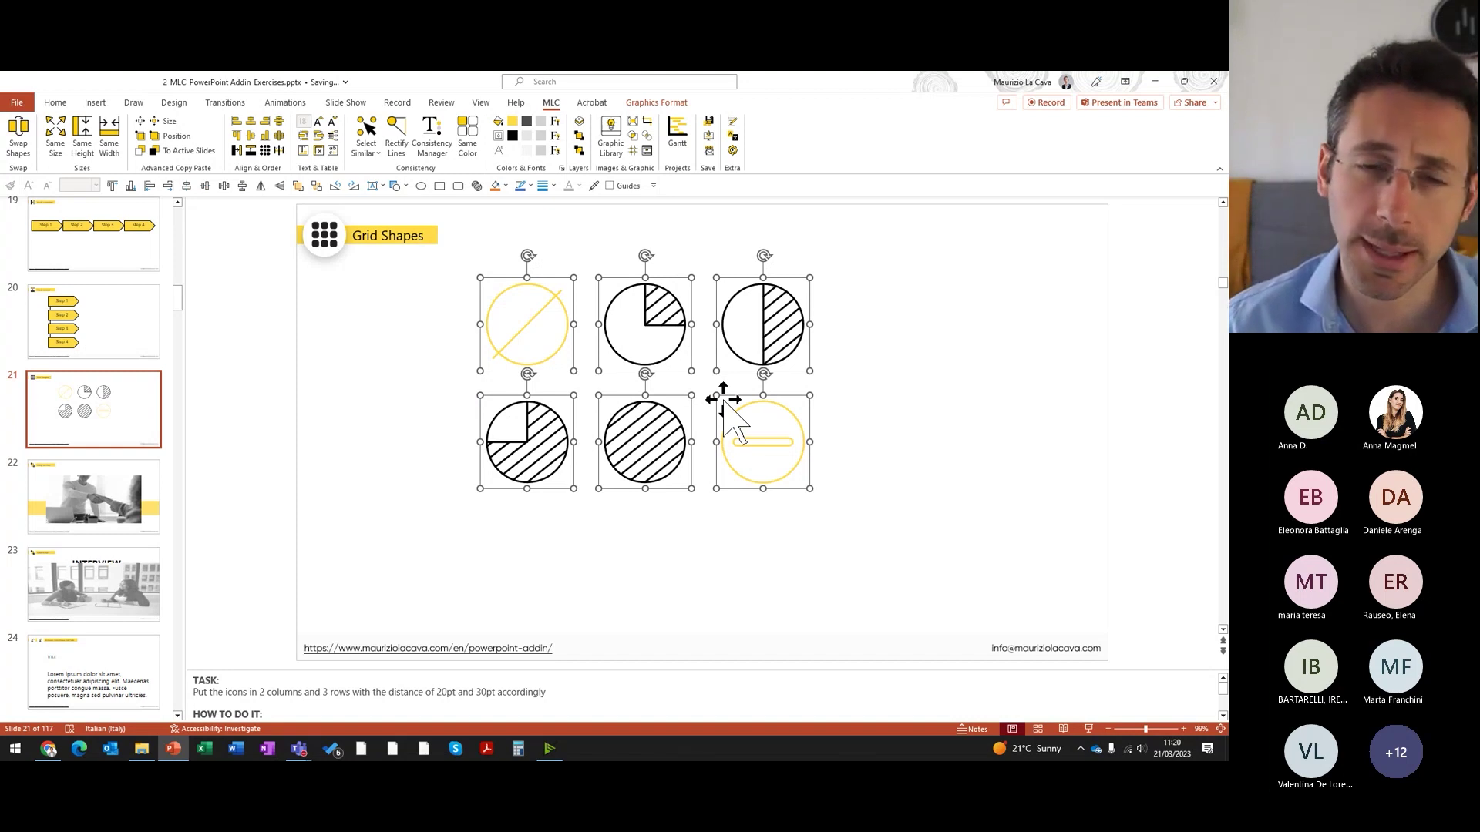
Step: Group the circles, centre them horizontally and vertically on the slide, then ungroup
key(ctrl+g)
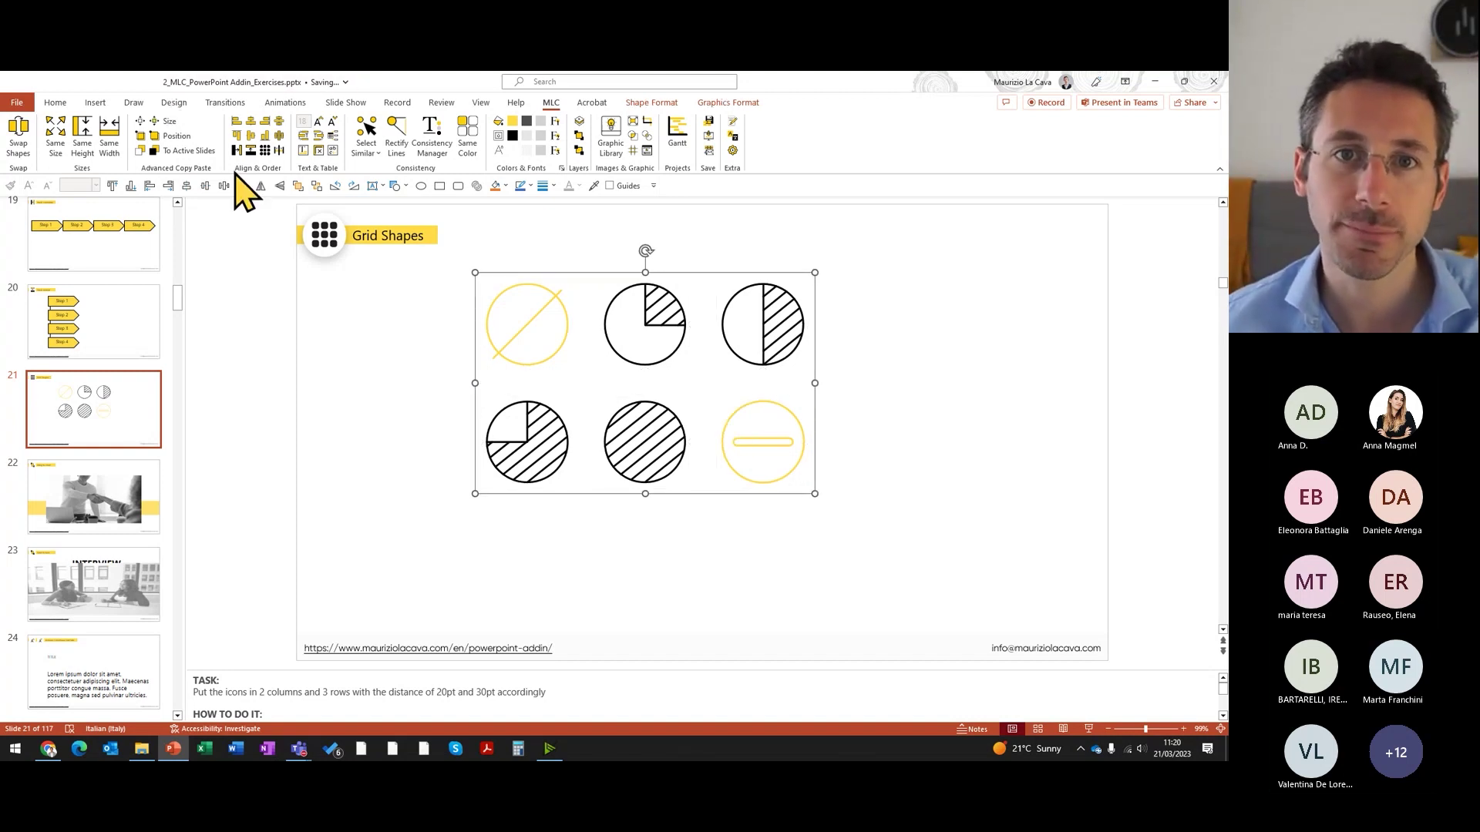
click(250, 121)
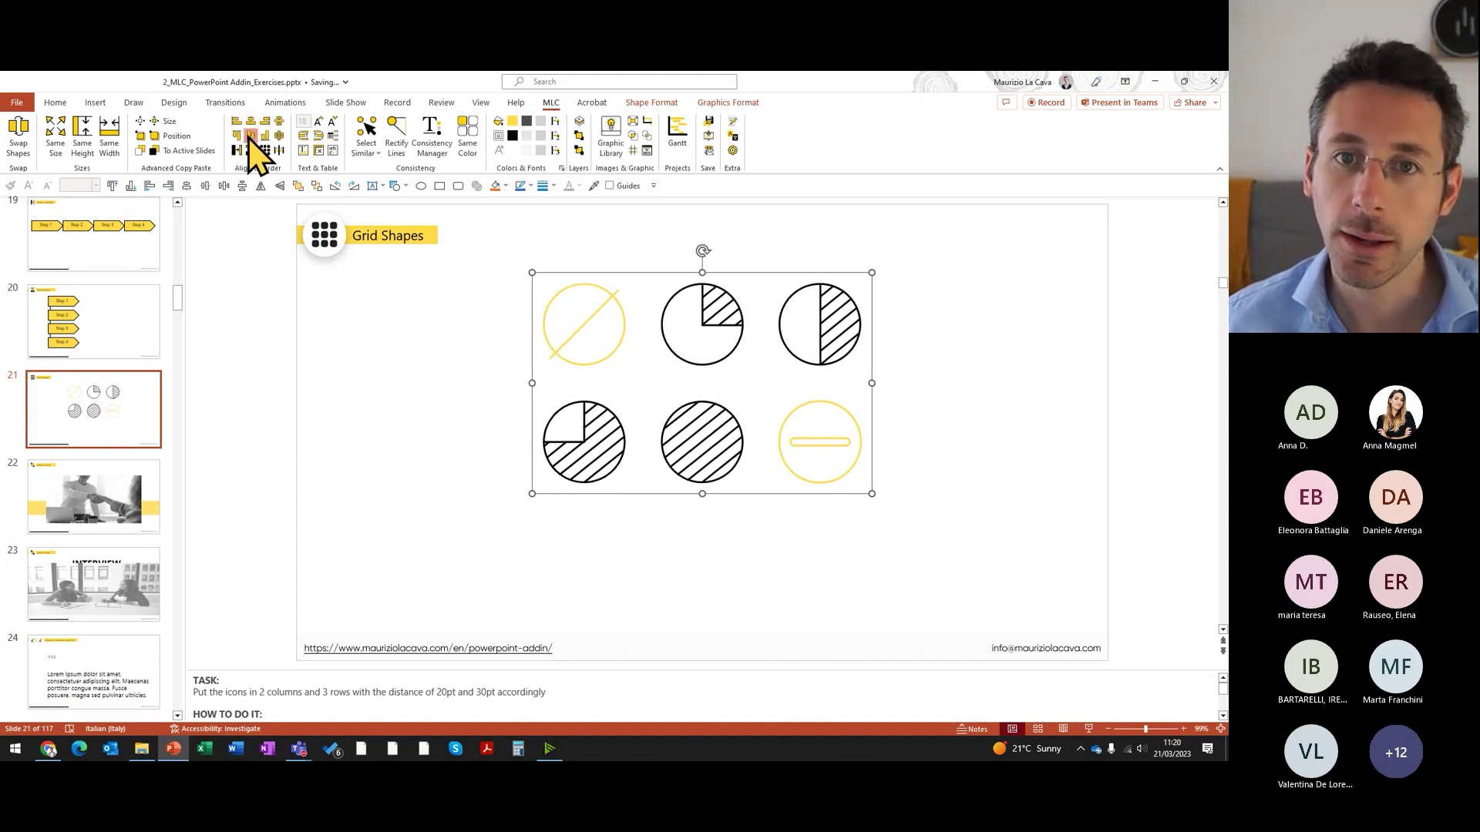
click(249, 136)
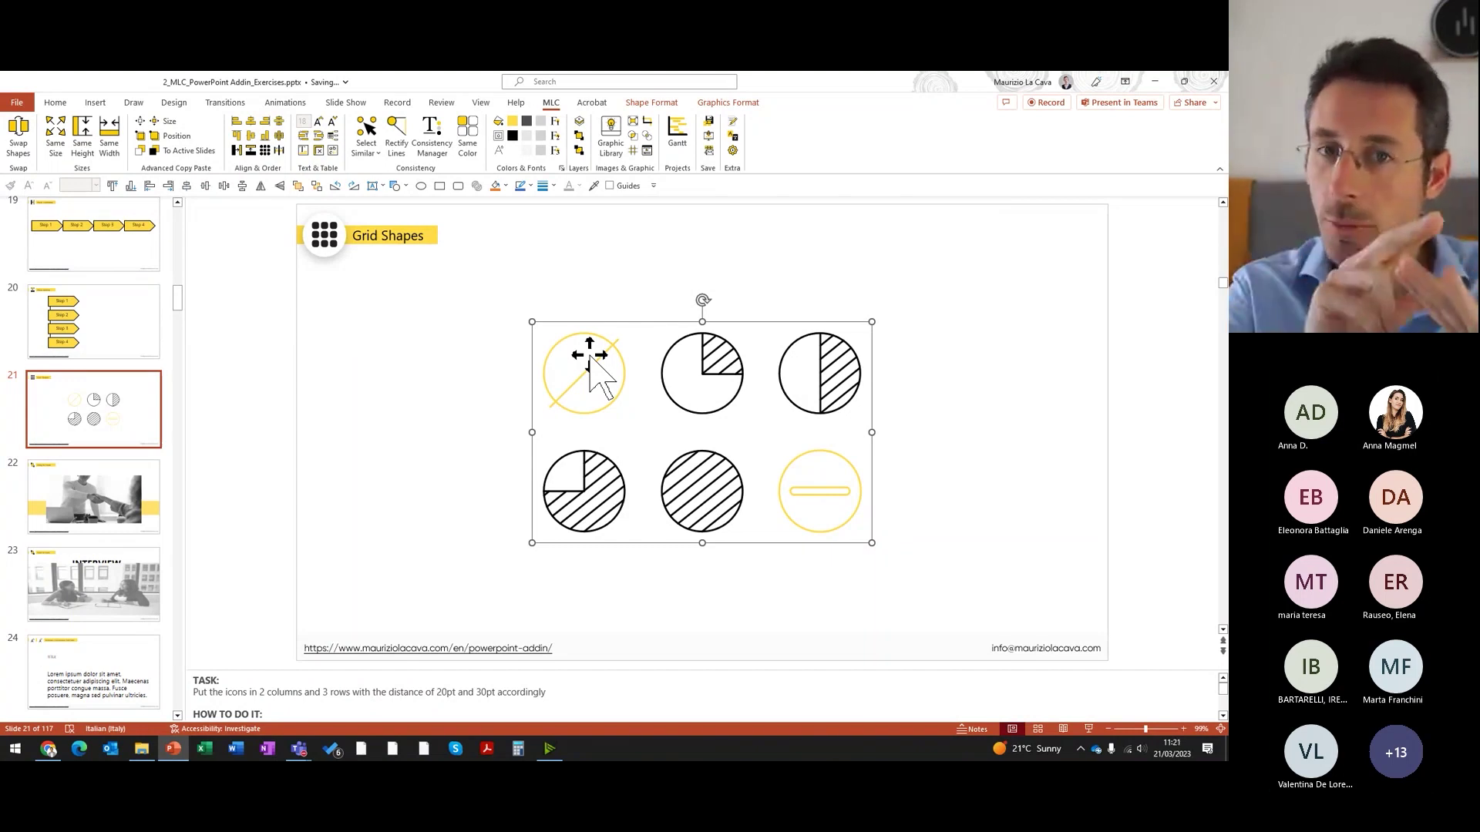
key(ctrl+shift+g)
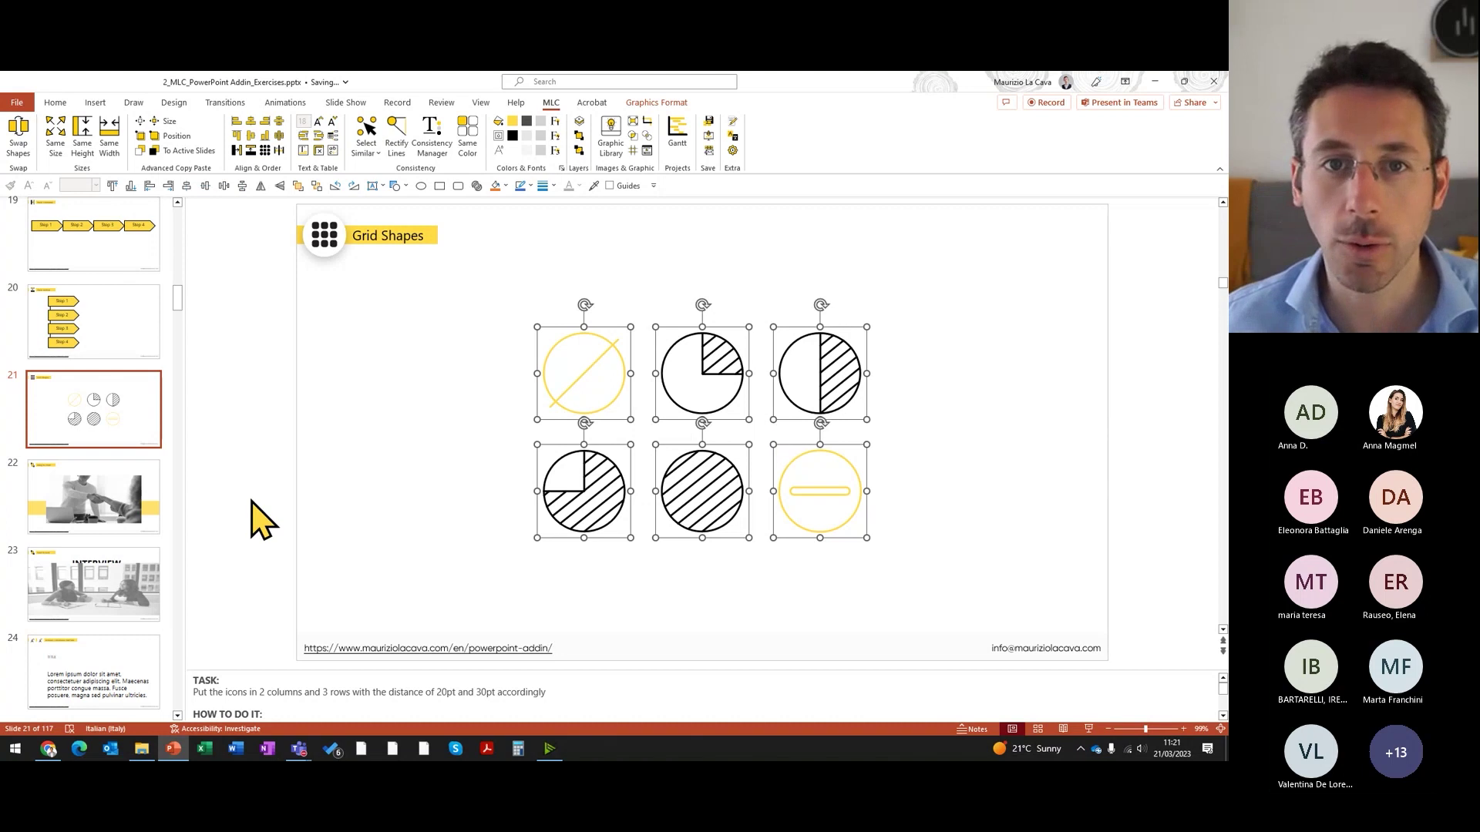
click(342, 500)
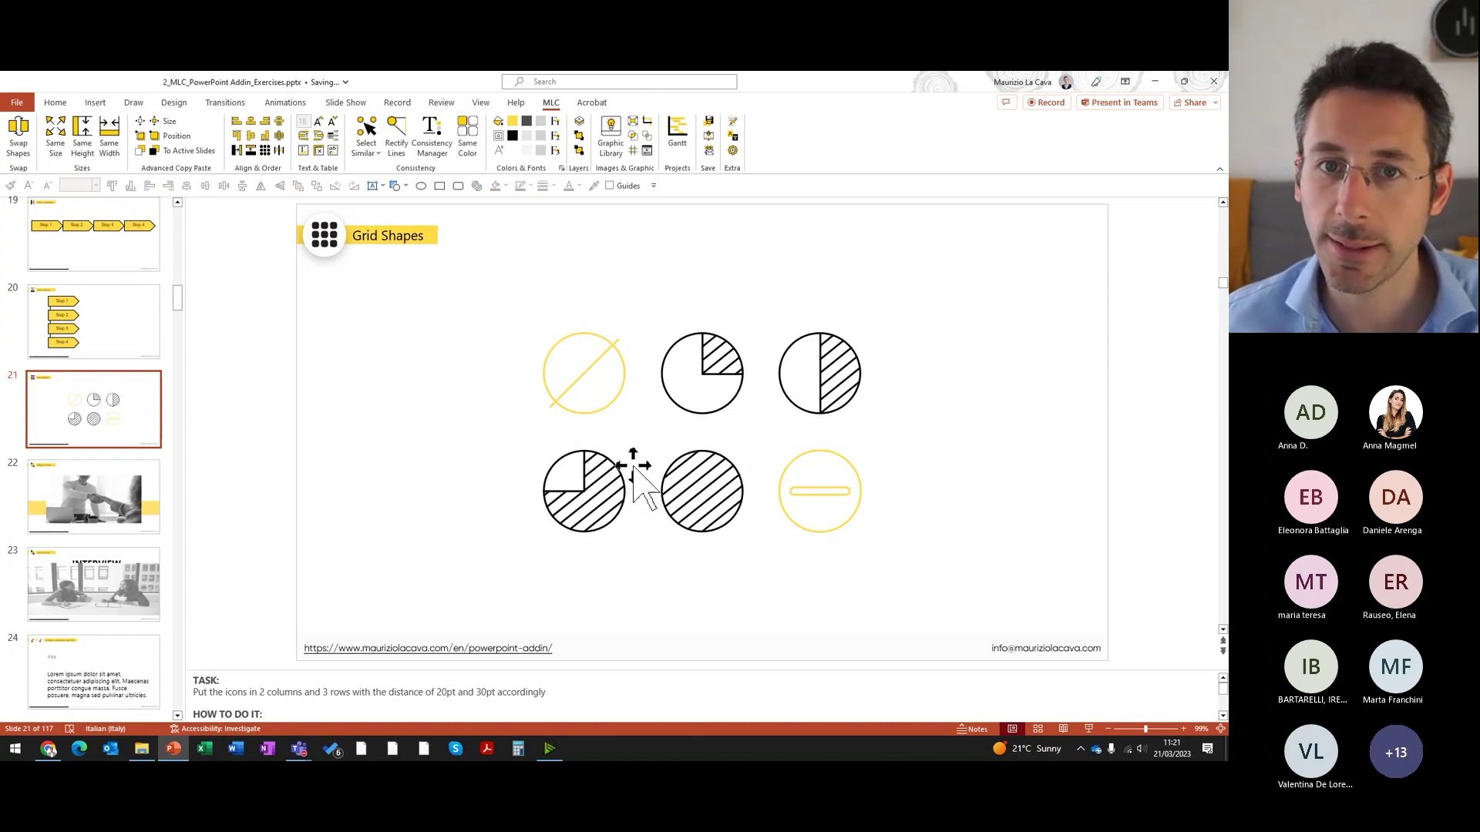
Step: Swap the two yellow circles and the two hatched corner circles with MLC Swap Shapes
click(600, 369)
shift+click(834, 532)
click(18, 146)
click(848, 378)
shift+click(593, 482)
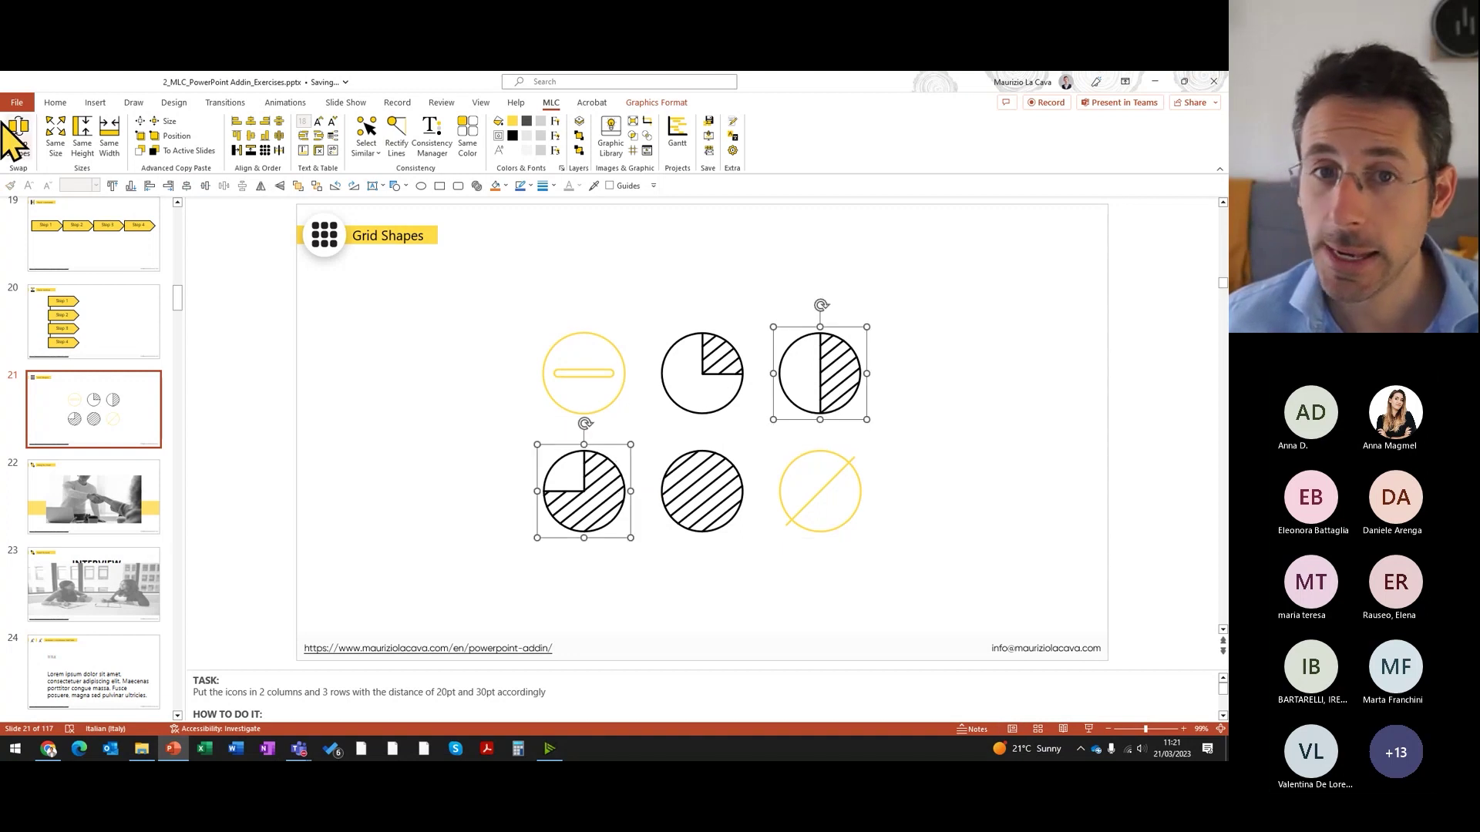
click(18, 142)
click(990, 405)
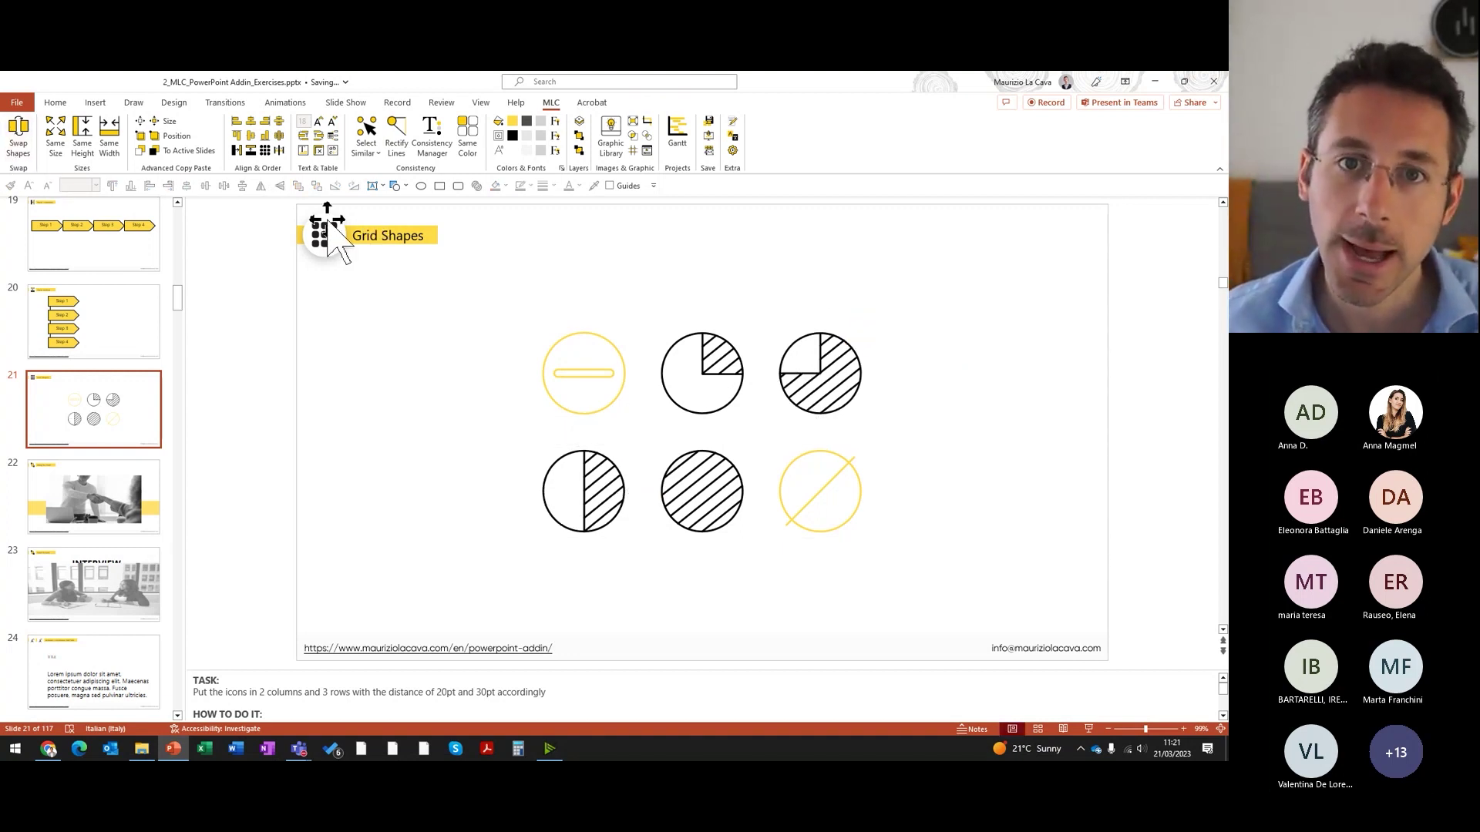
drag(337, 293, 1023, 445)
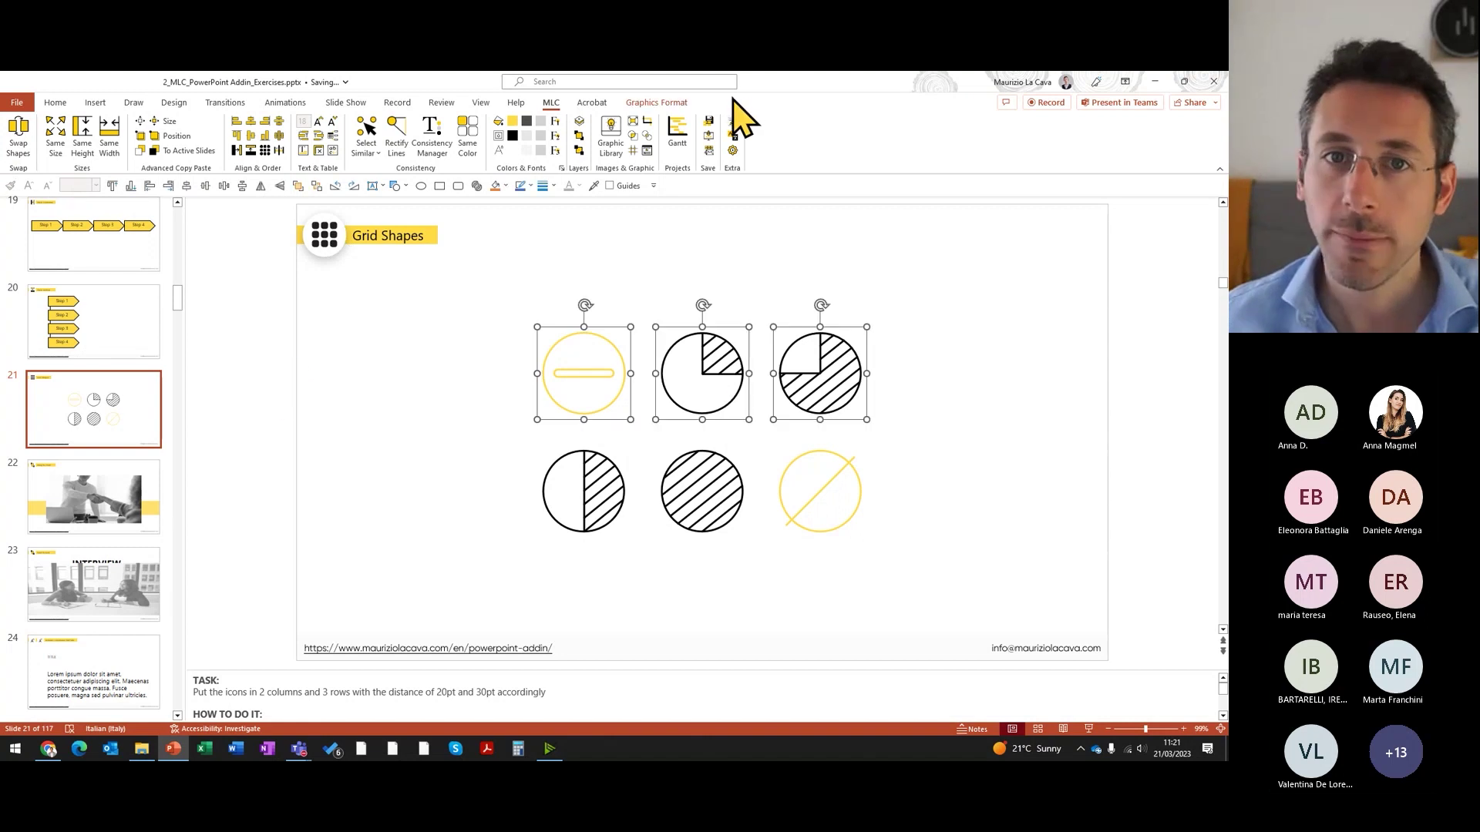
Step: Set the top row's horizontal spacing to 6 in MLC Shapes Spaces
click(271, 151)
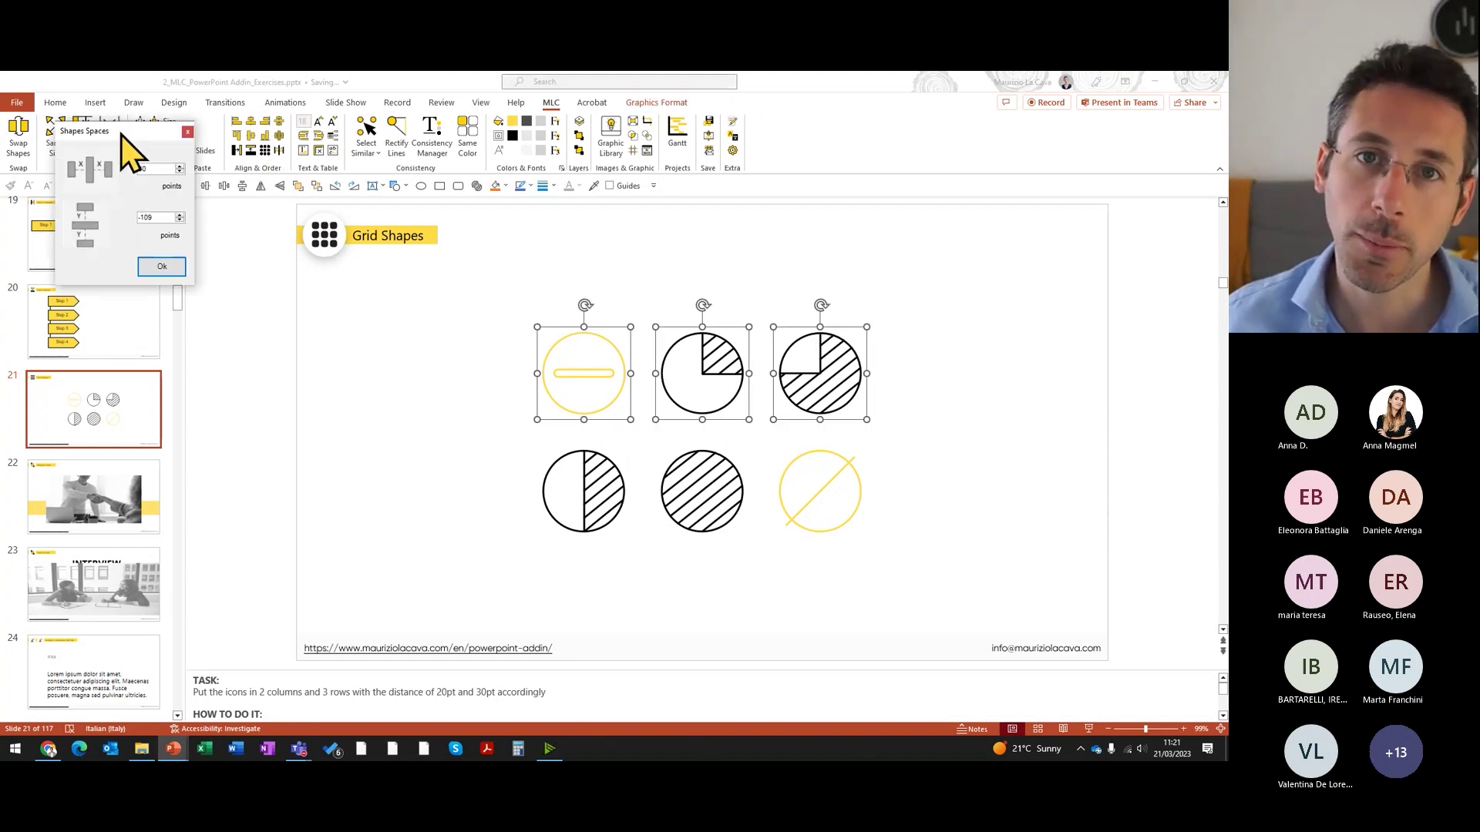
drag(120, 131, 435, 327)
double_click(459, 363)
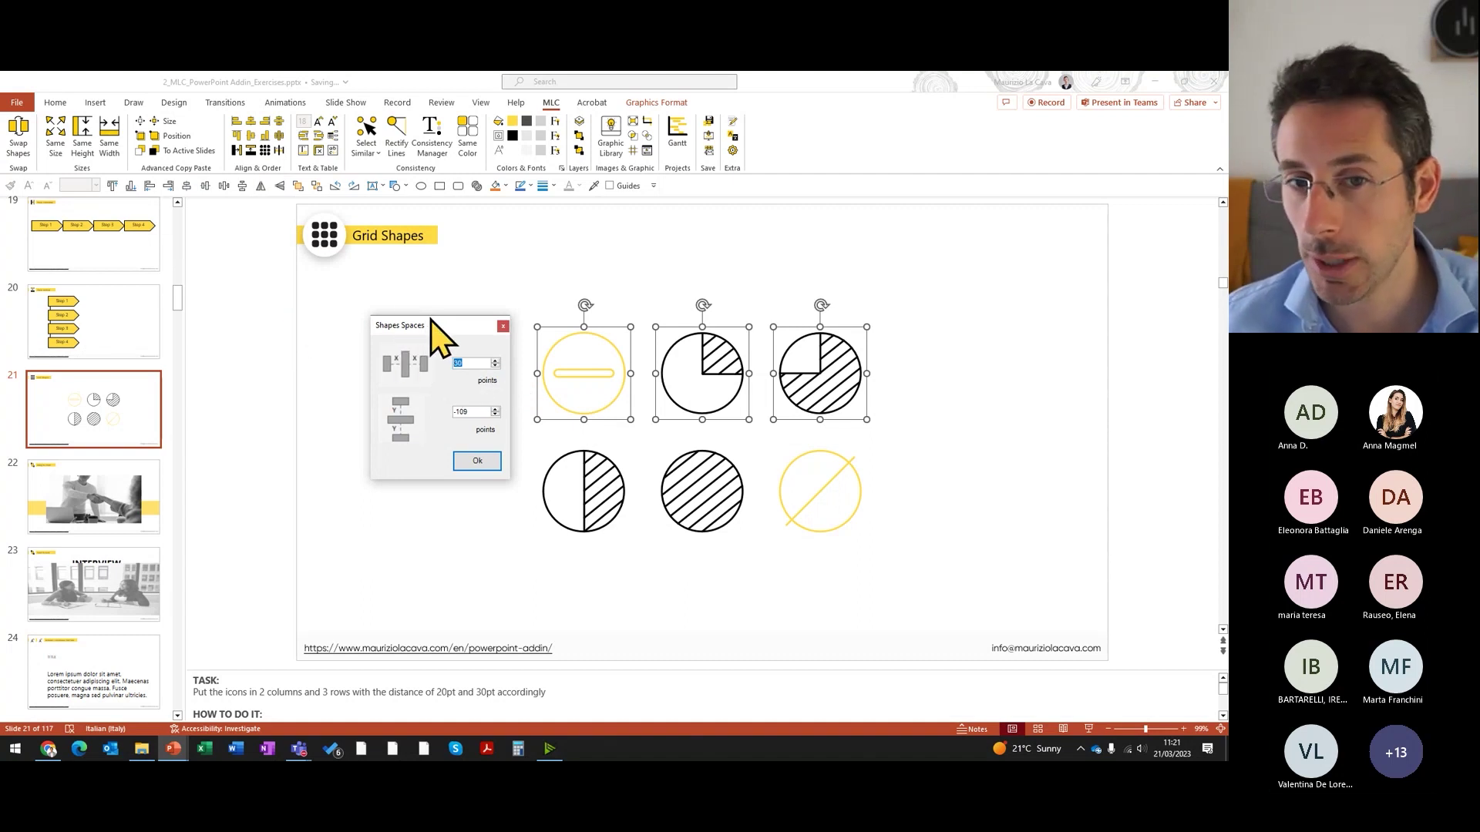
drag(429, 324, 416, 303)
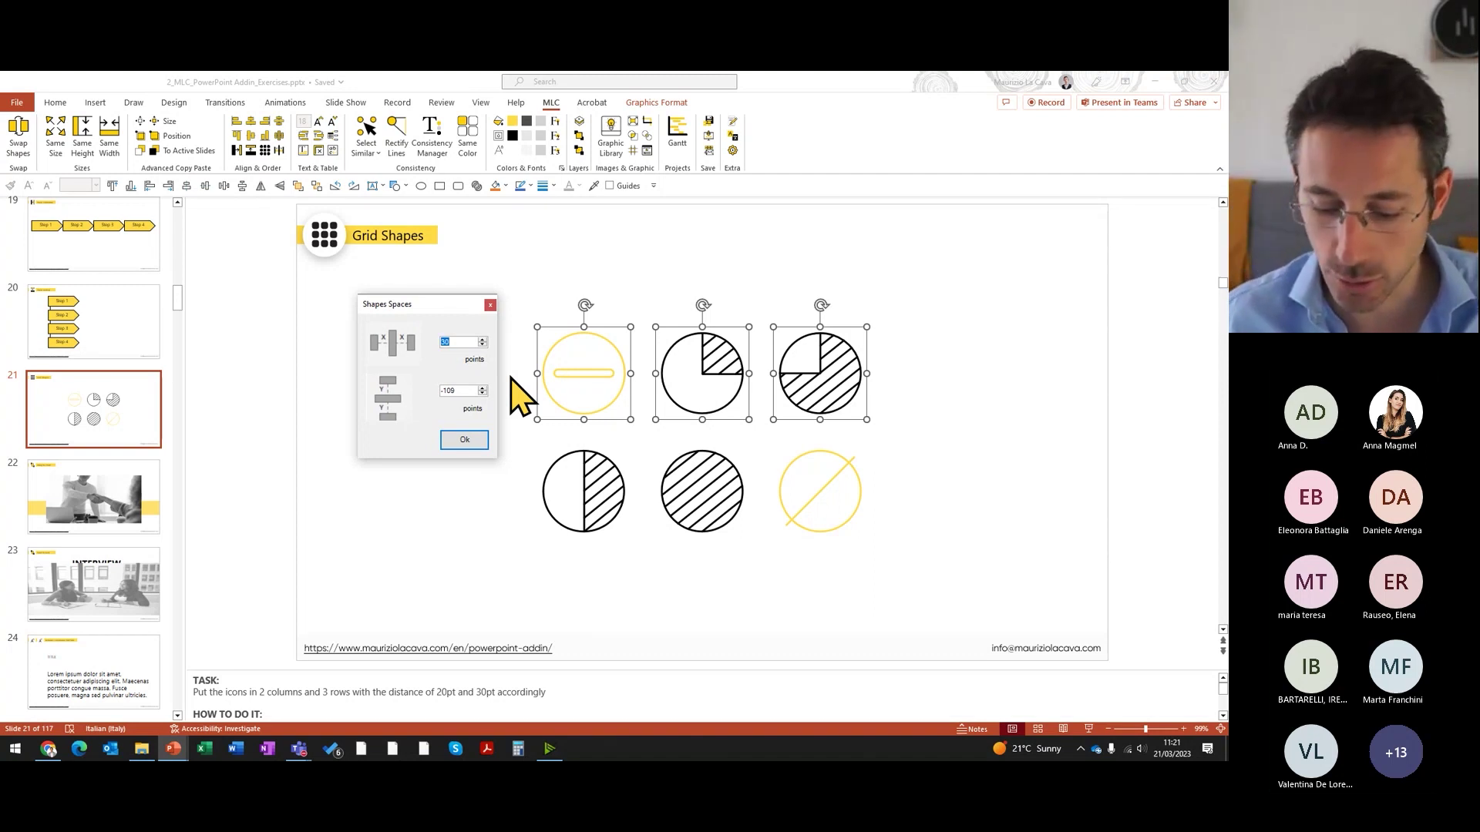
text(6)
key(Return)
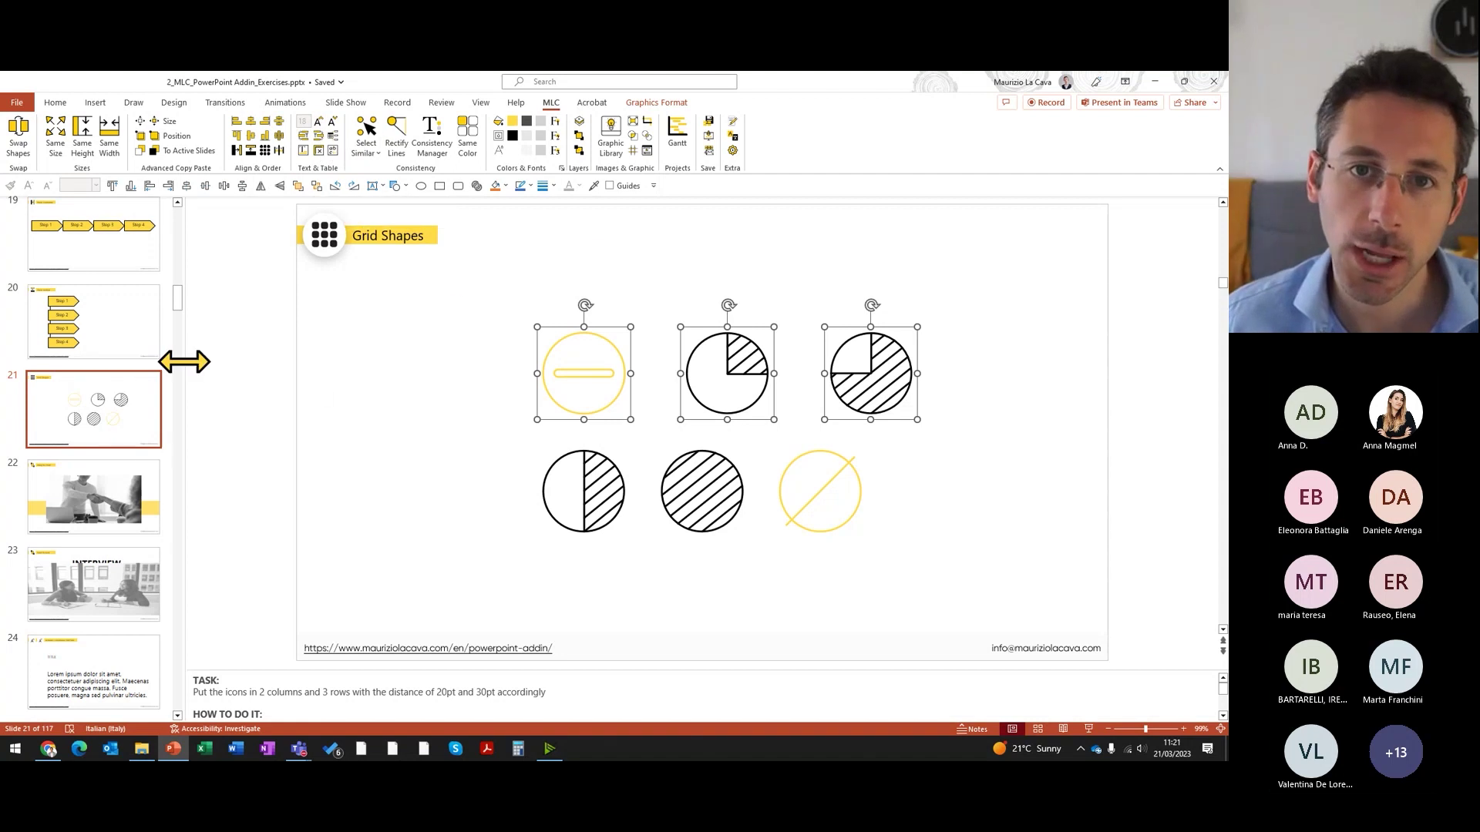
Step: Delete the six circles and fill a new text box with =lorem() placeholder text
drag(430, 298, 919, 528)
key(Delete)
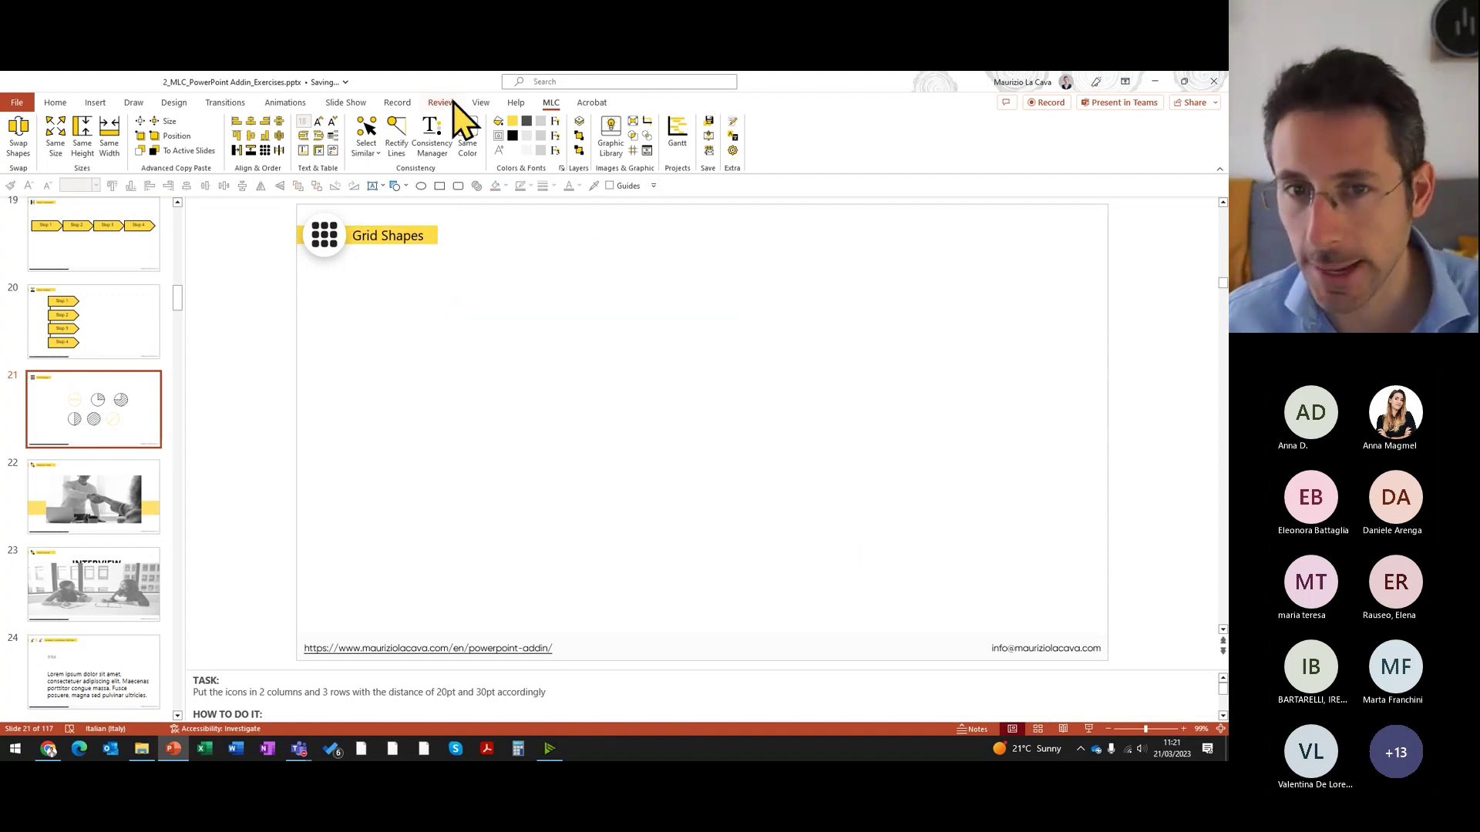
click(371, 186)
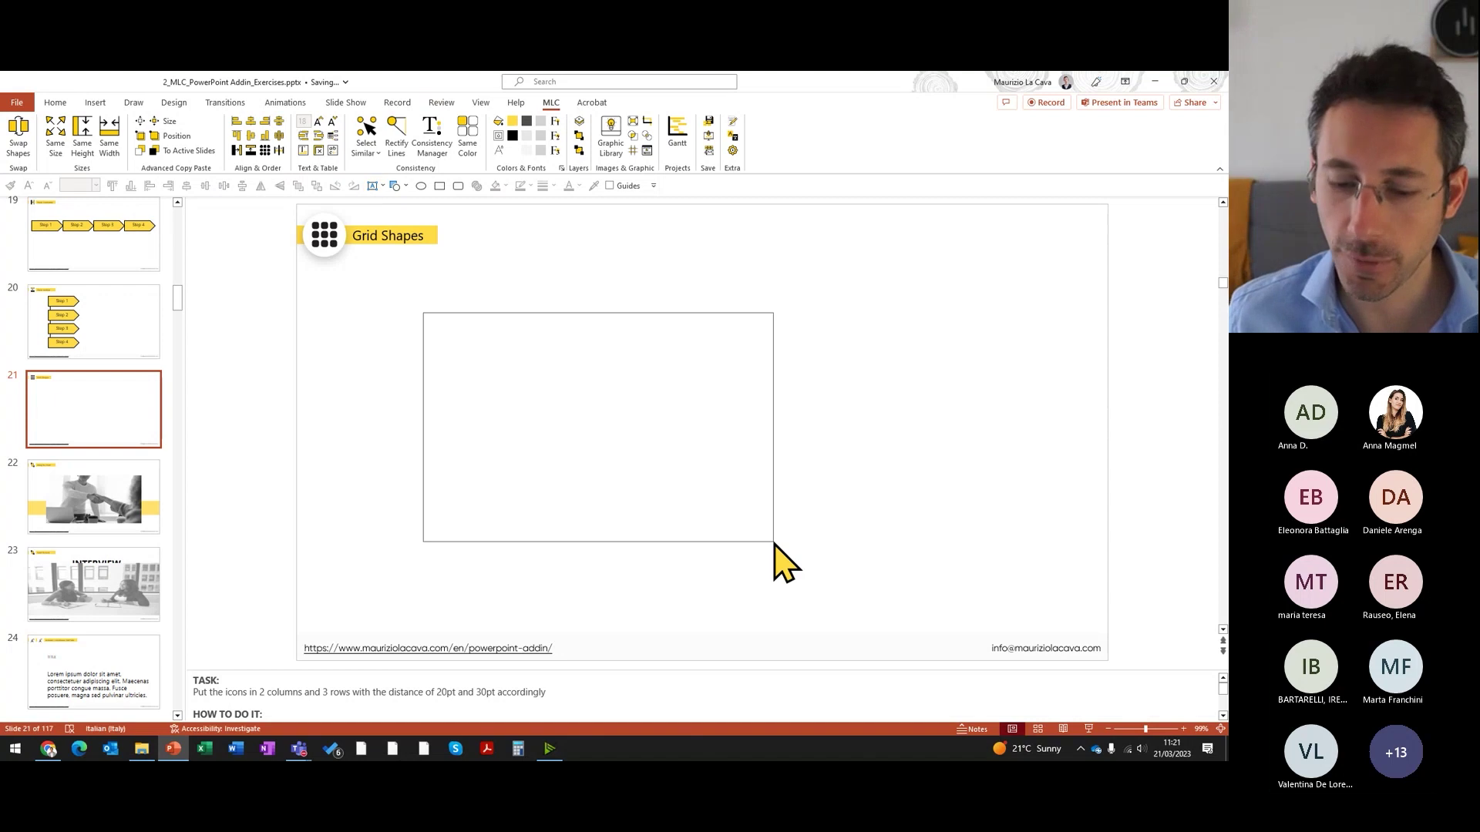
drag(423, 313, 773, 538)
text(=lorem())
key(Return)
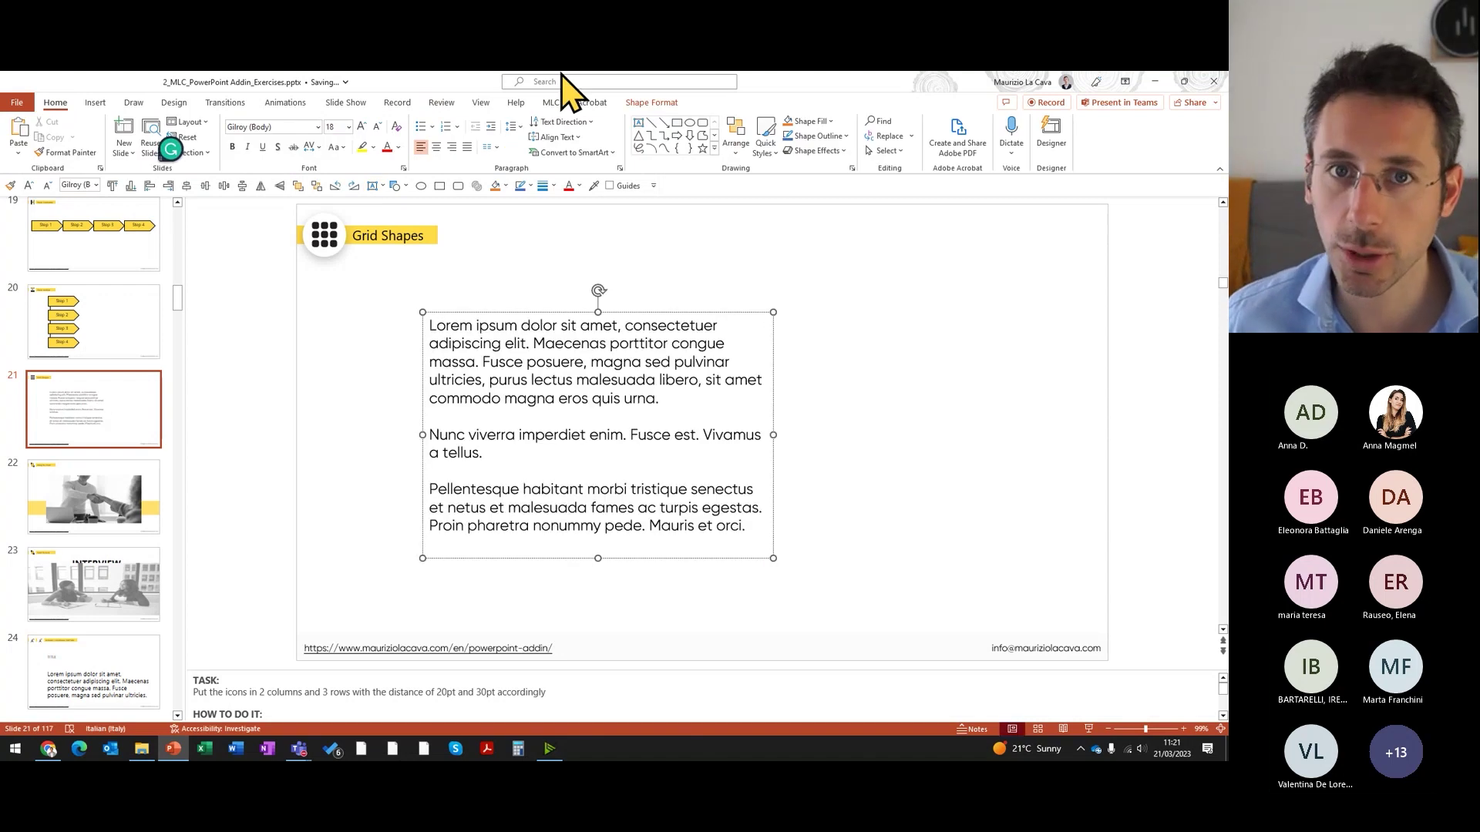
Step: Adjust the placeholder text's font size so it fits the box
click(551, 102)
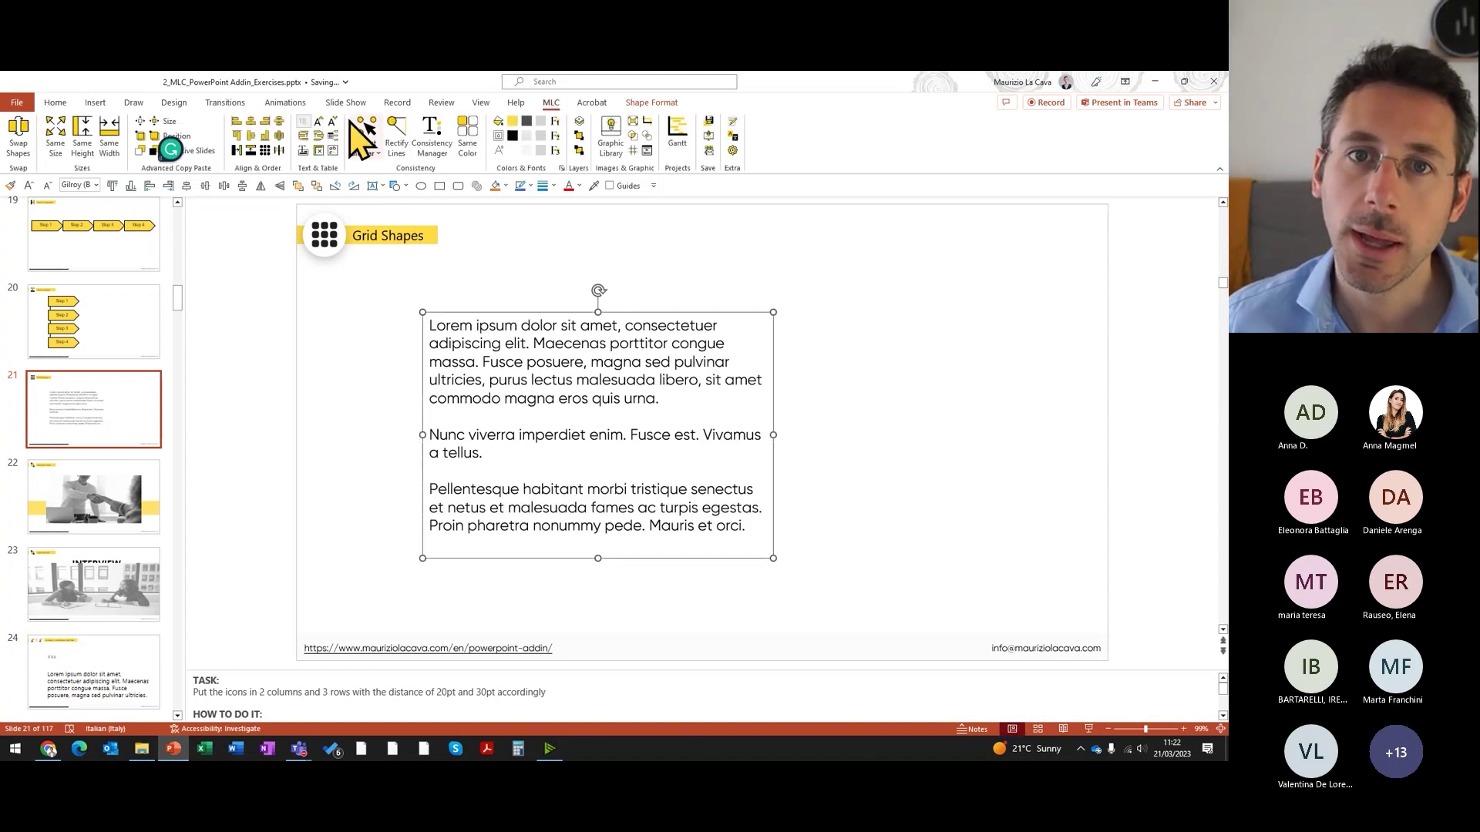
click(317, 124)
click(316, 123)
click(332, 124)
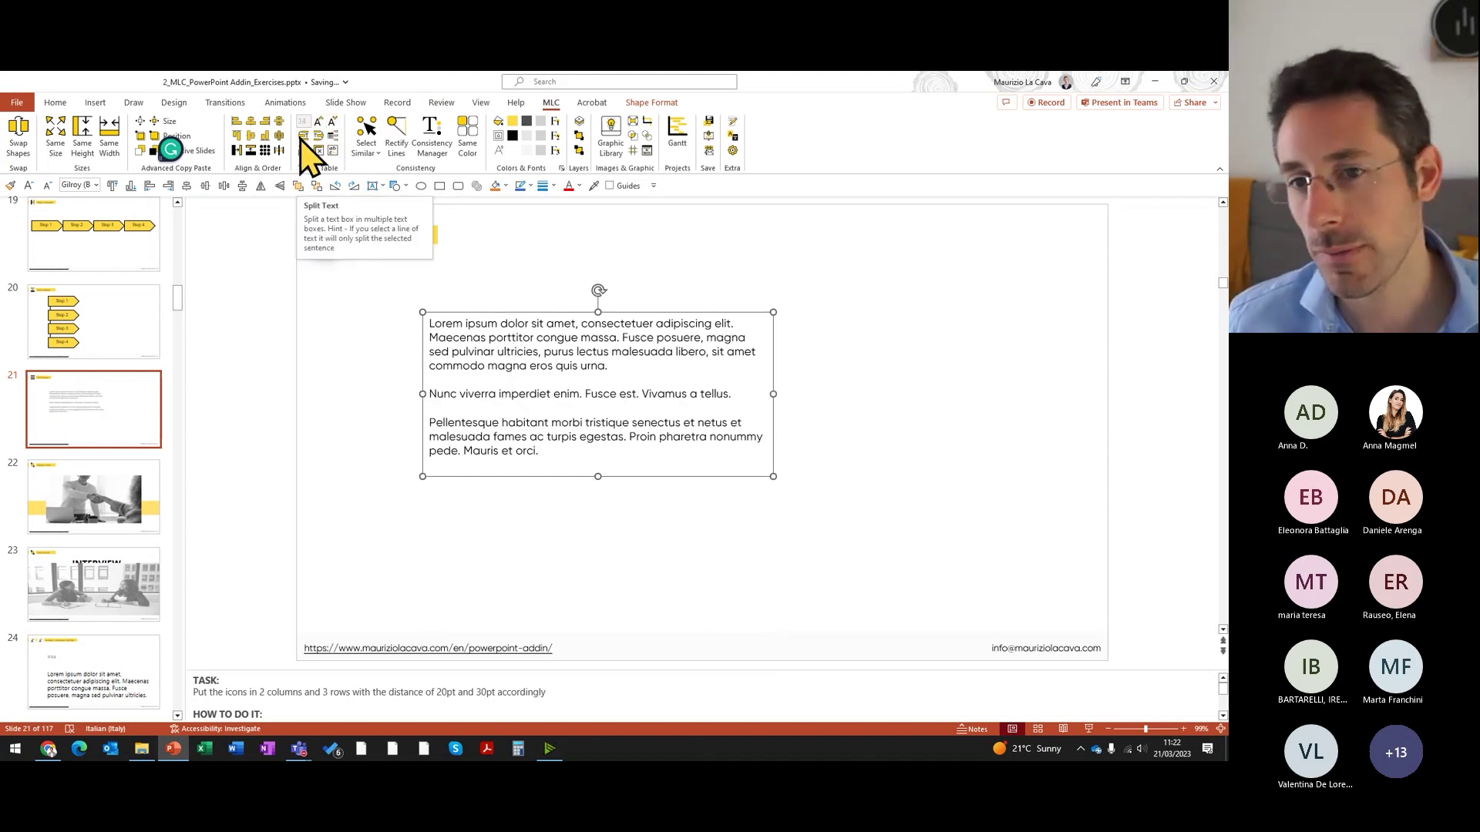
Step: Break the text after 'congue massa.' and remove the blank lines before Nunc viverra and Pellentesque
click(624, 337)
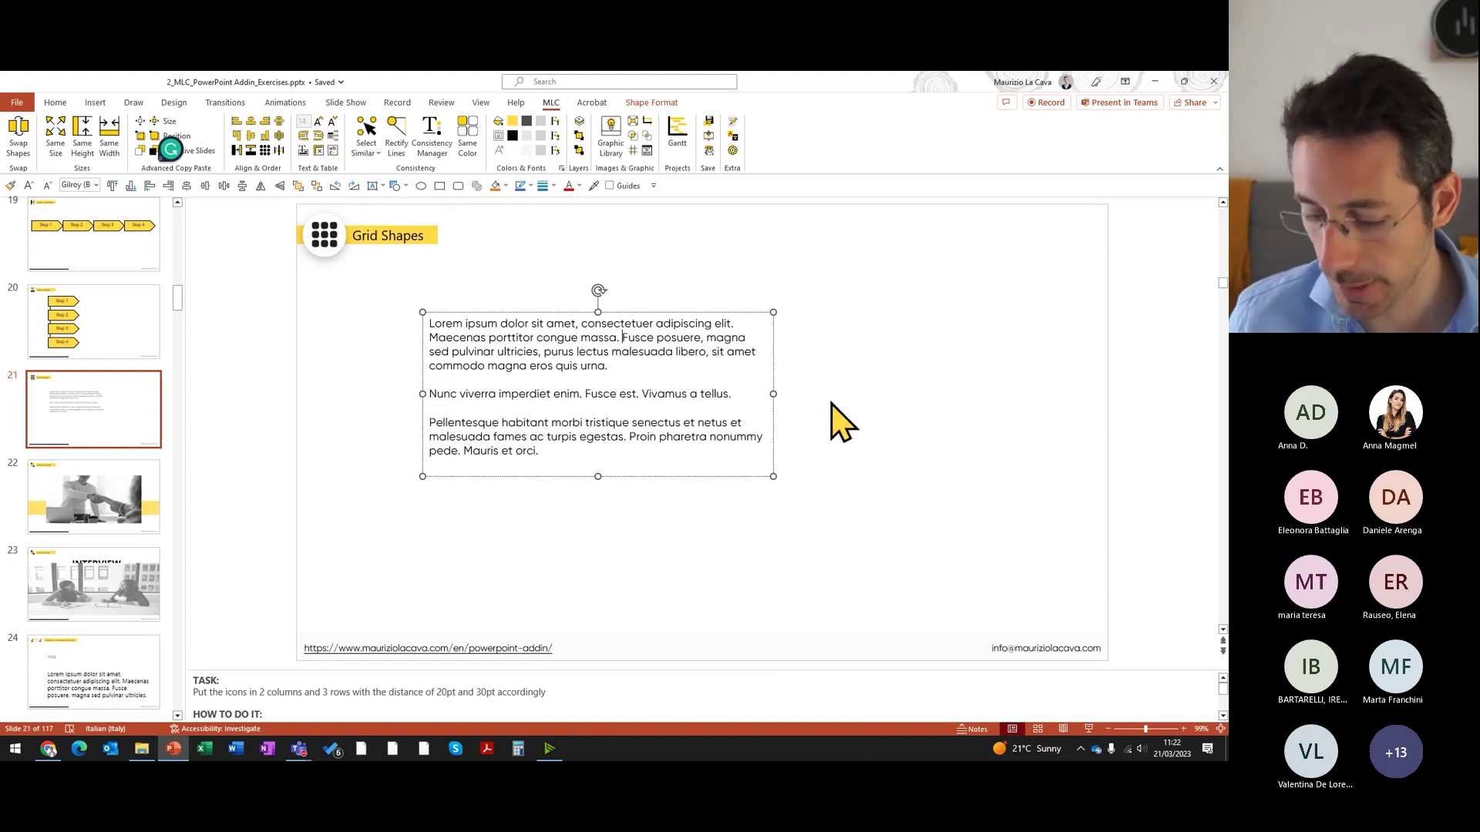
key(Return)
click(469, 380)
key(Delete)
click(532, 397)
key(Delete)
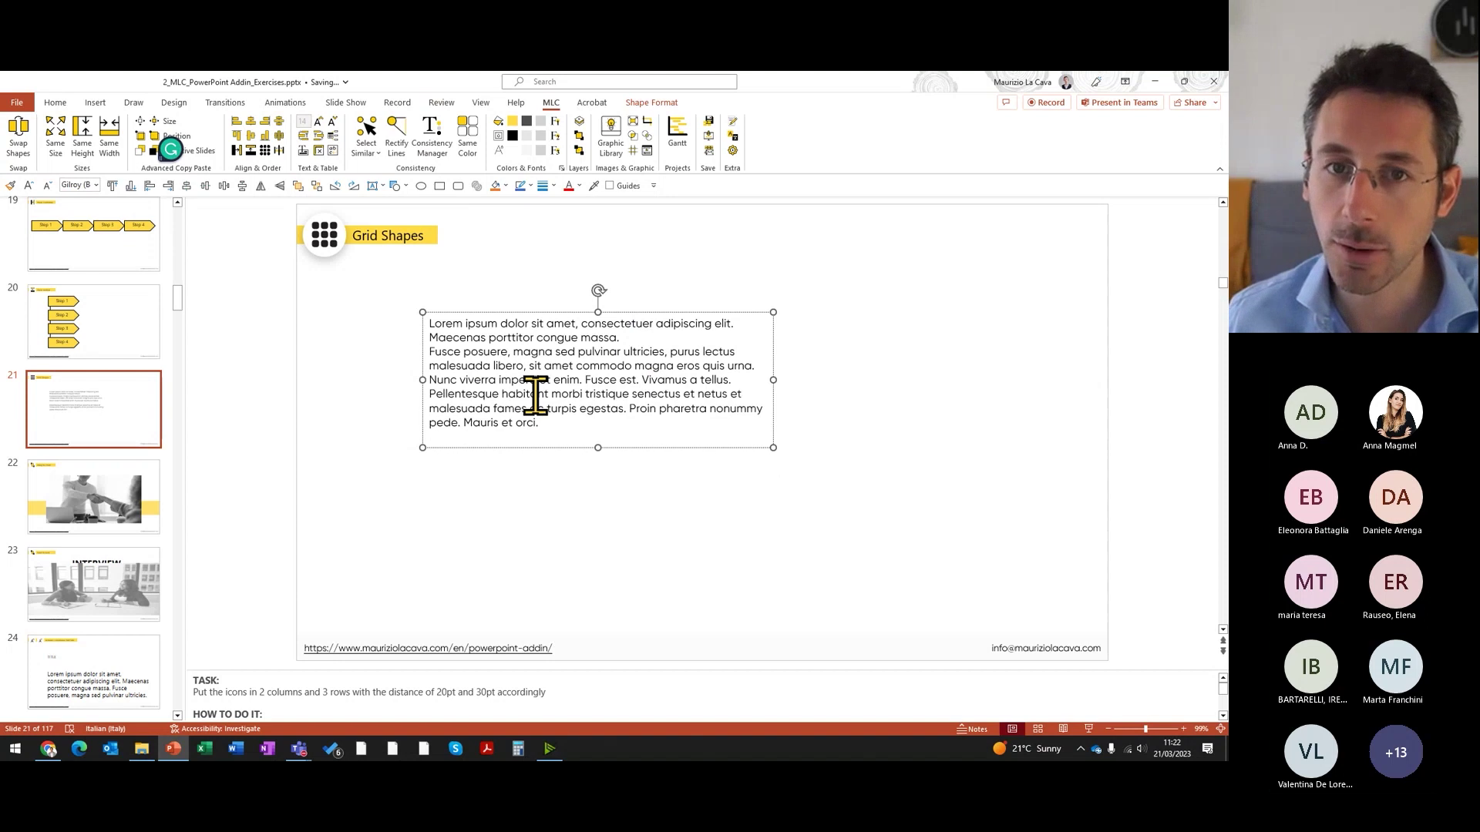
key(ctrl+a)
click(490, 316)
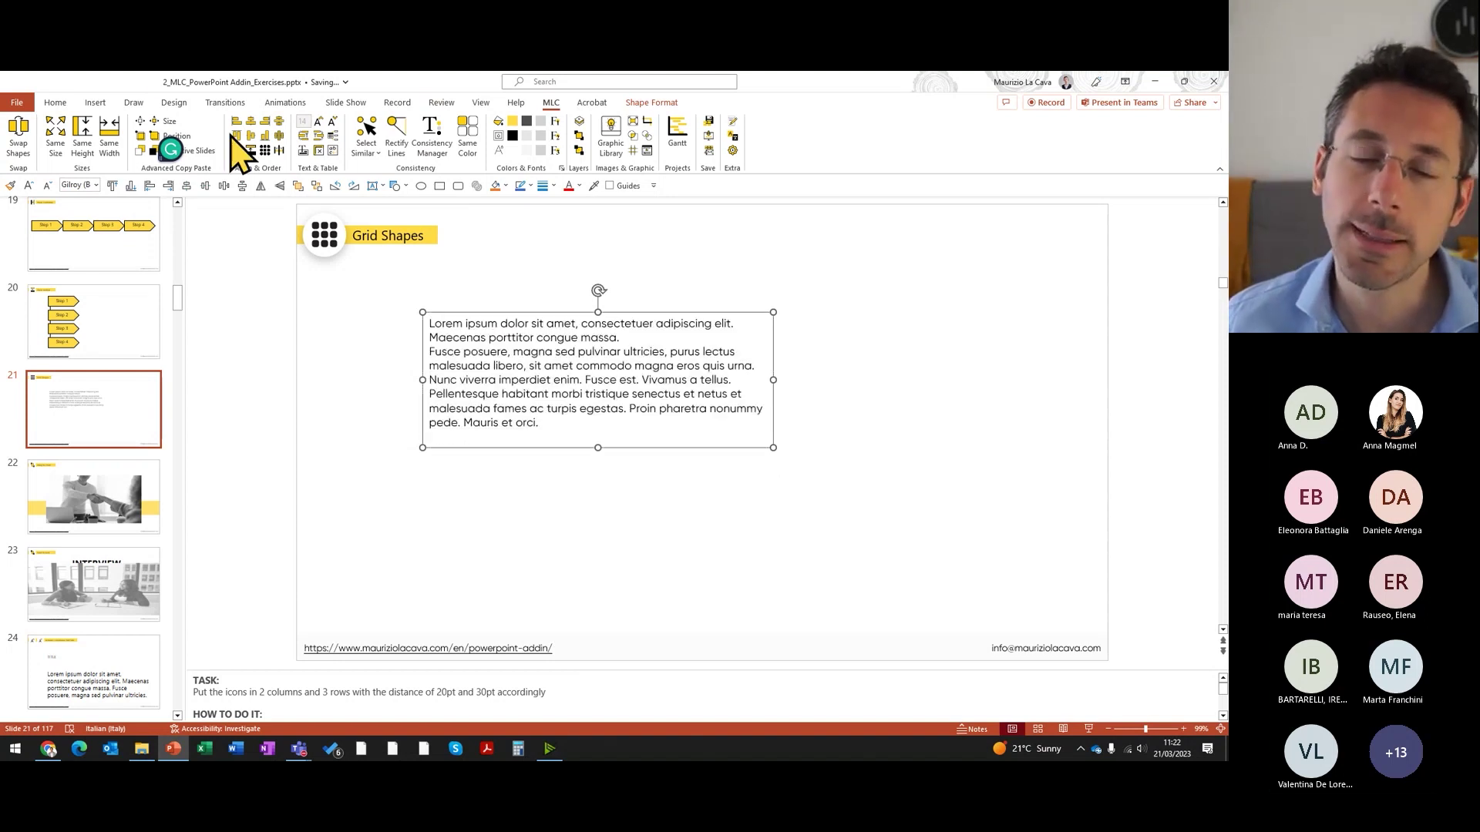
Step: Replace the box's text with six '- Bullet' lines
drag(588, 419, 549, 266)
text(-)
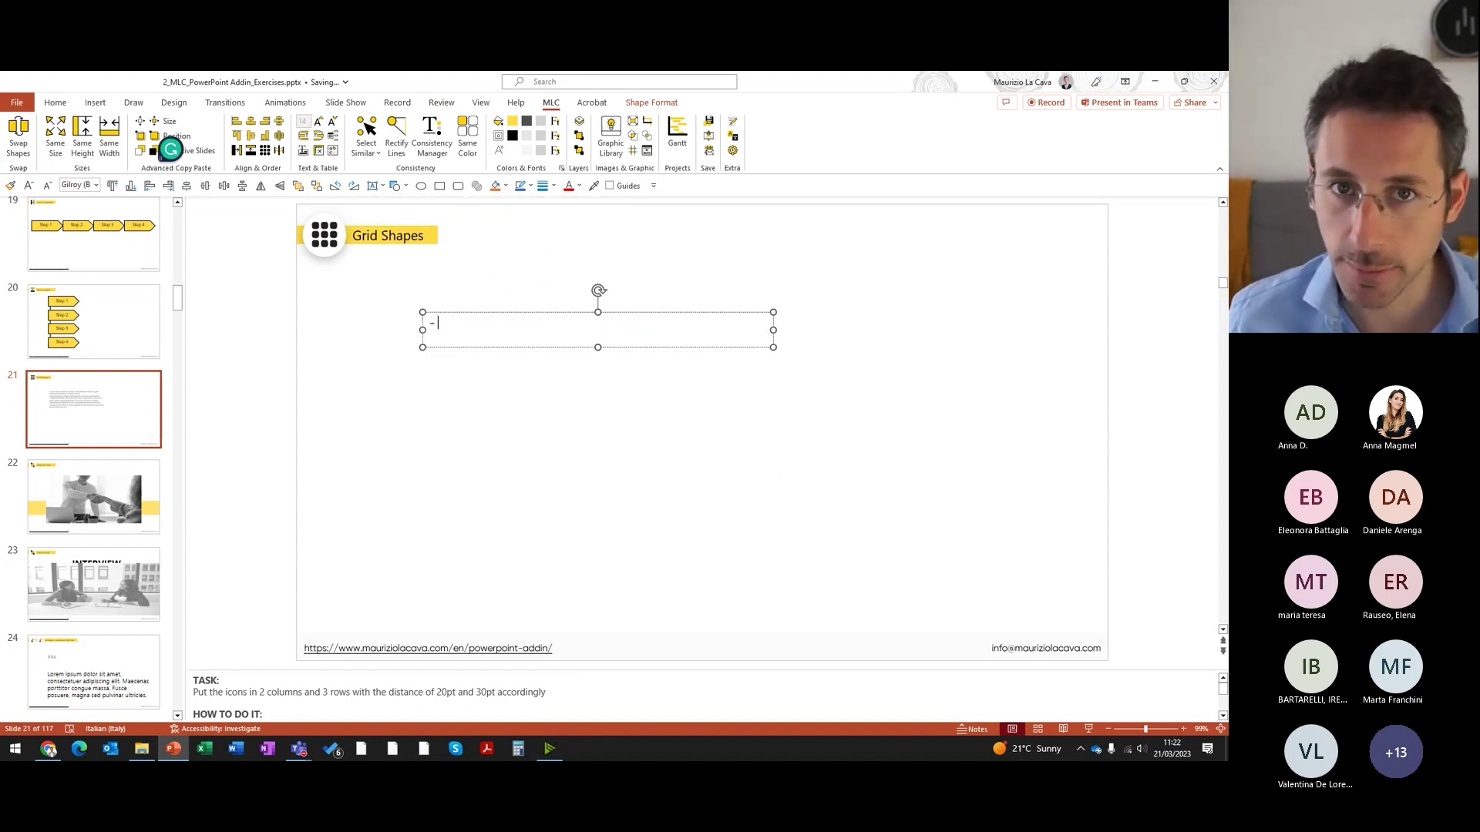
text(et)
key(Return)
text(ullet)
key(Return)
text(llet)
key(Return)
text(llet)
key(Return)
text(t)
key(Return)
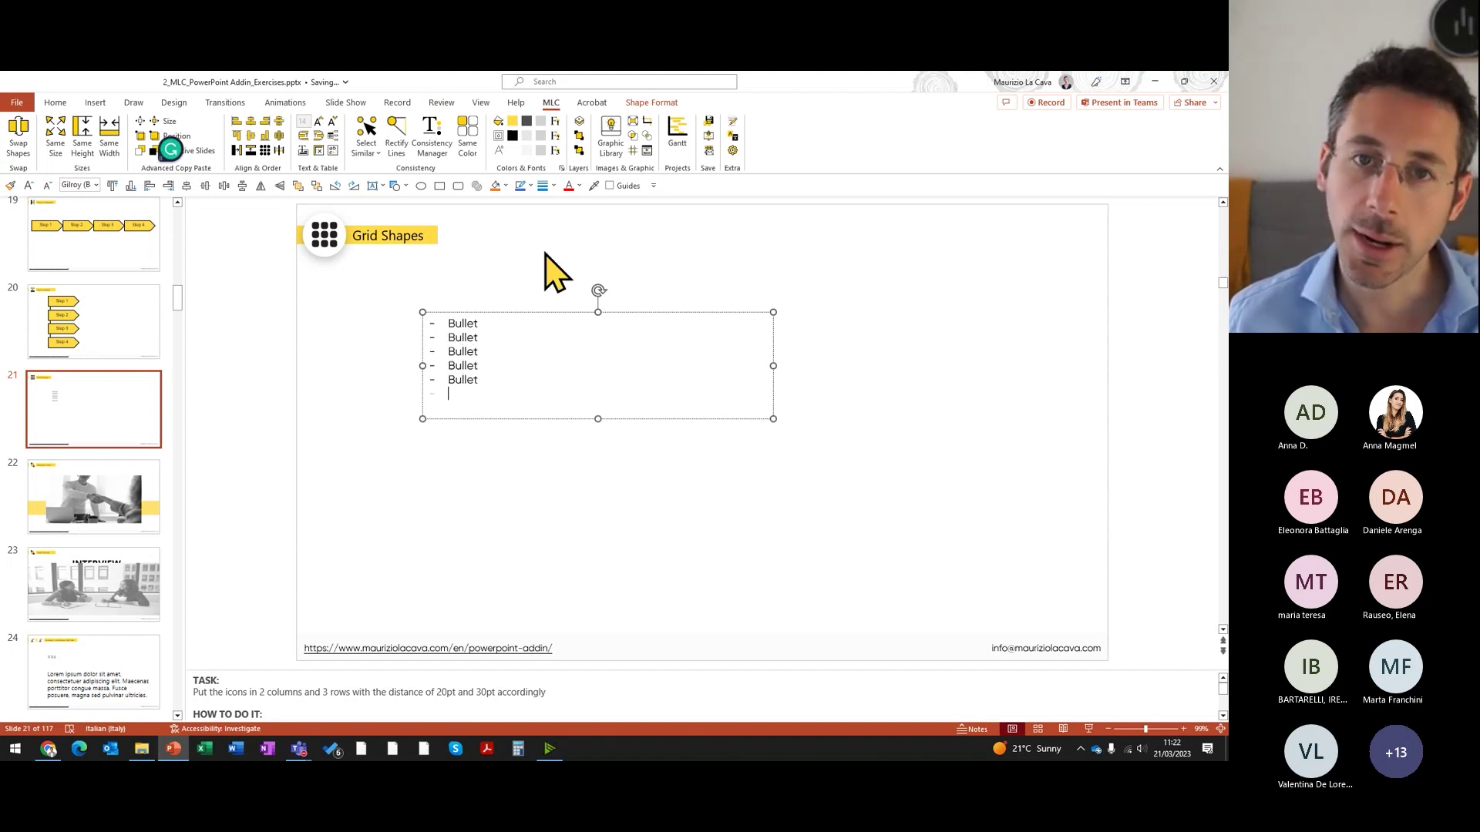
text(Bullet)
key(Return)
key(Escape)
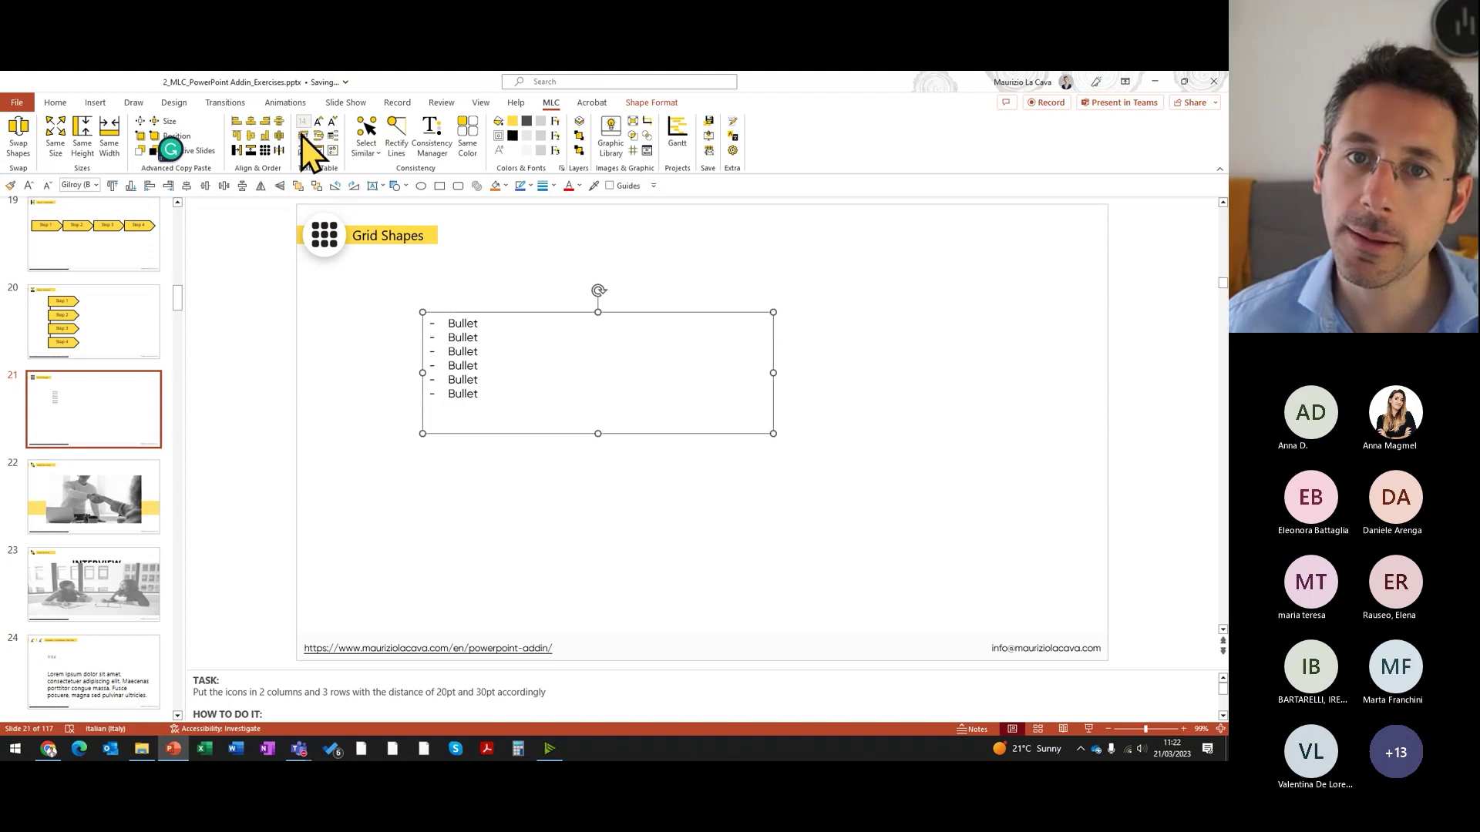
Step: Split the list into six text boxes with MLC Split Text and narrow them all
click(302, 135)
key(Escape)
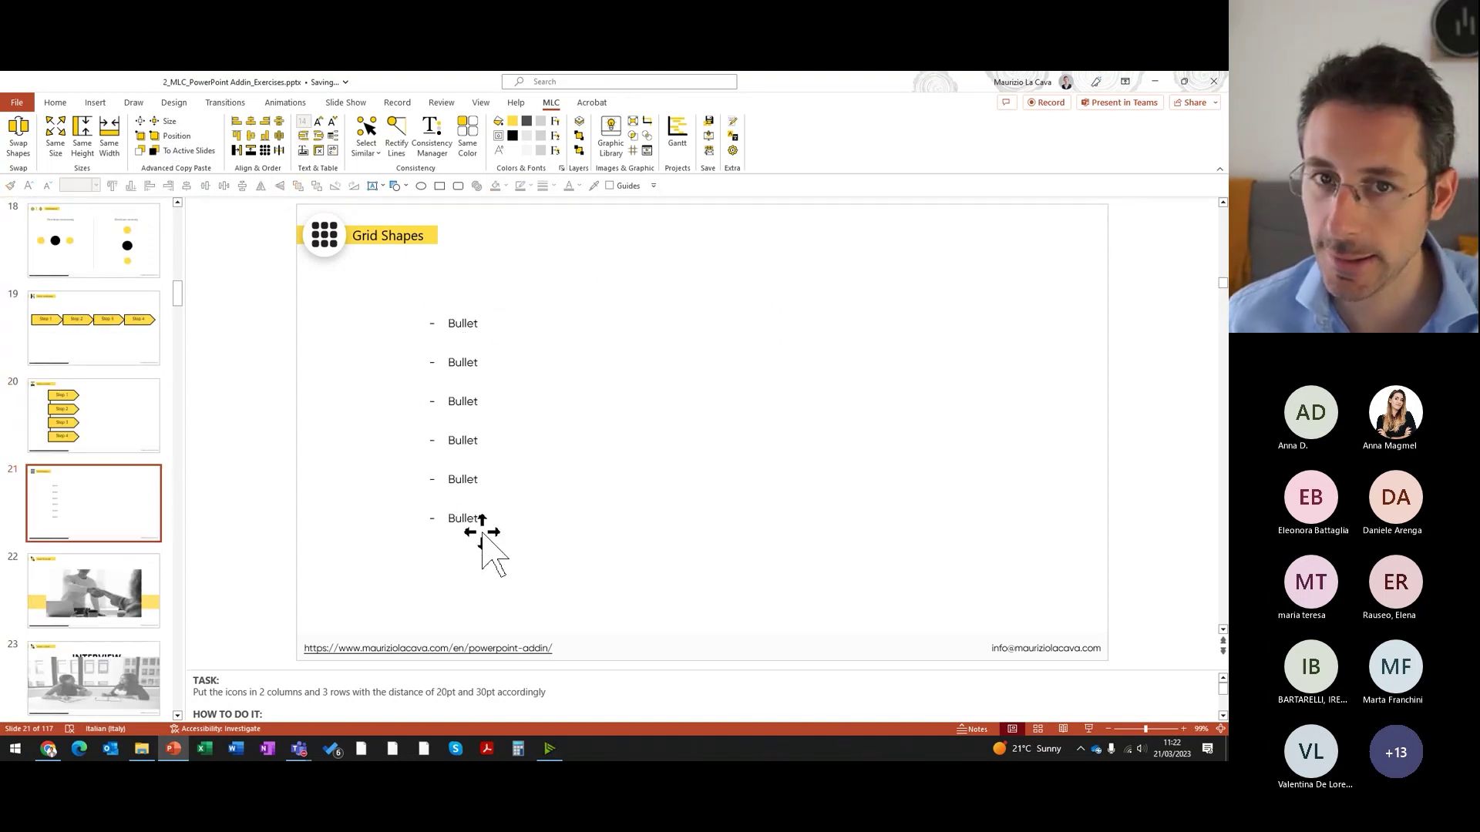
click(483, 532)
key(ctrl+a)
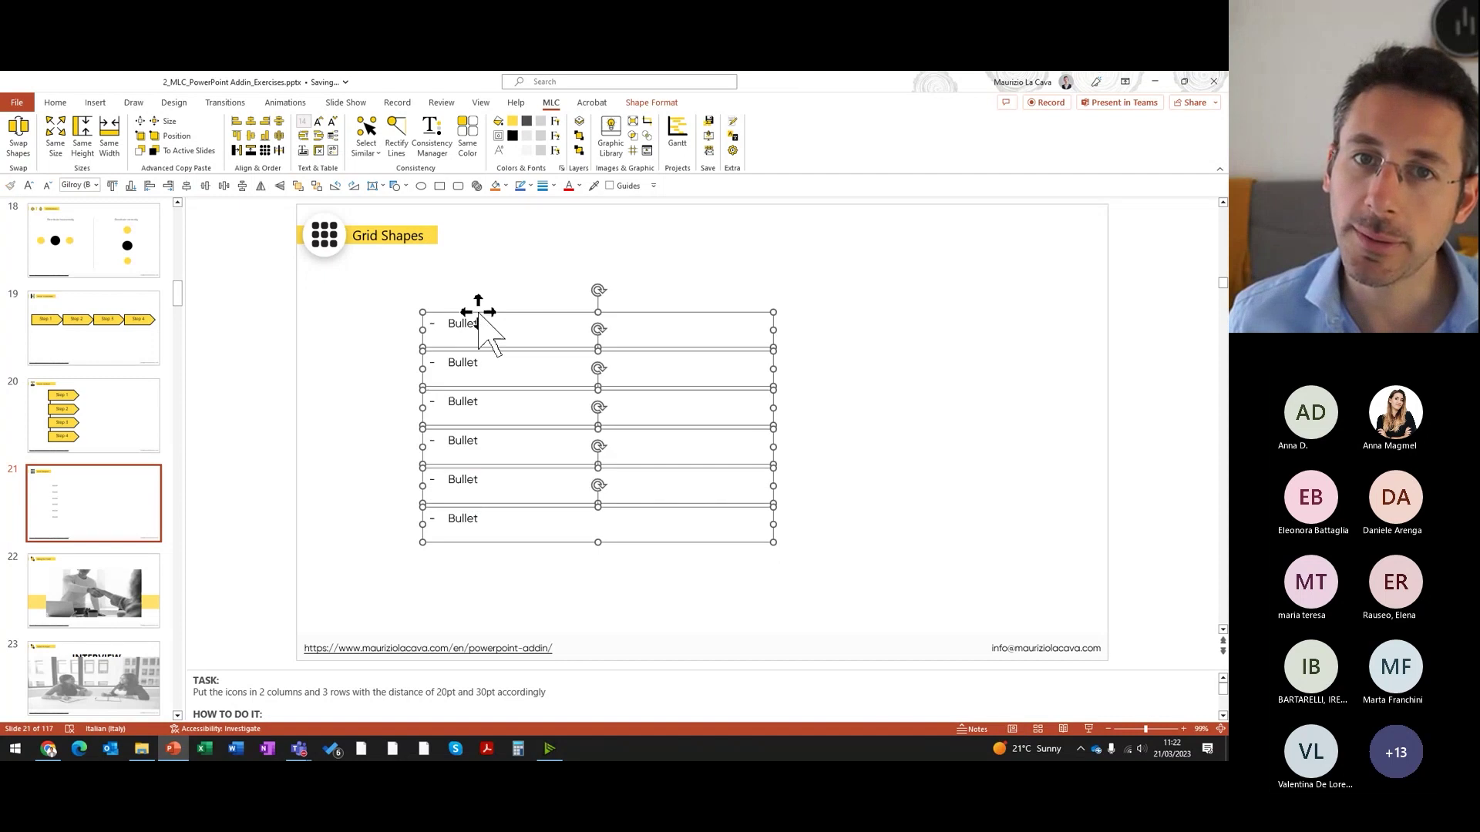
mouse_move(773, 330)
mouse_down()
mouse_move(475, 327)
mouse_move(556, 326)
mouse_up()
Step: Remove the bullet markers from all six boxes and centre their text
click(46, 107)
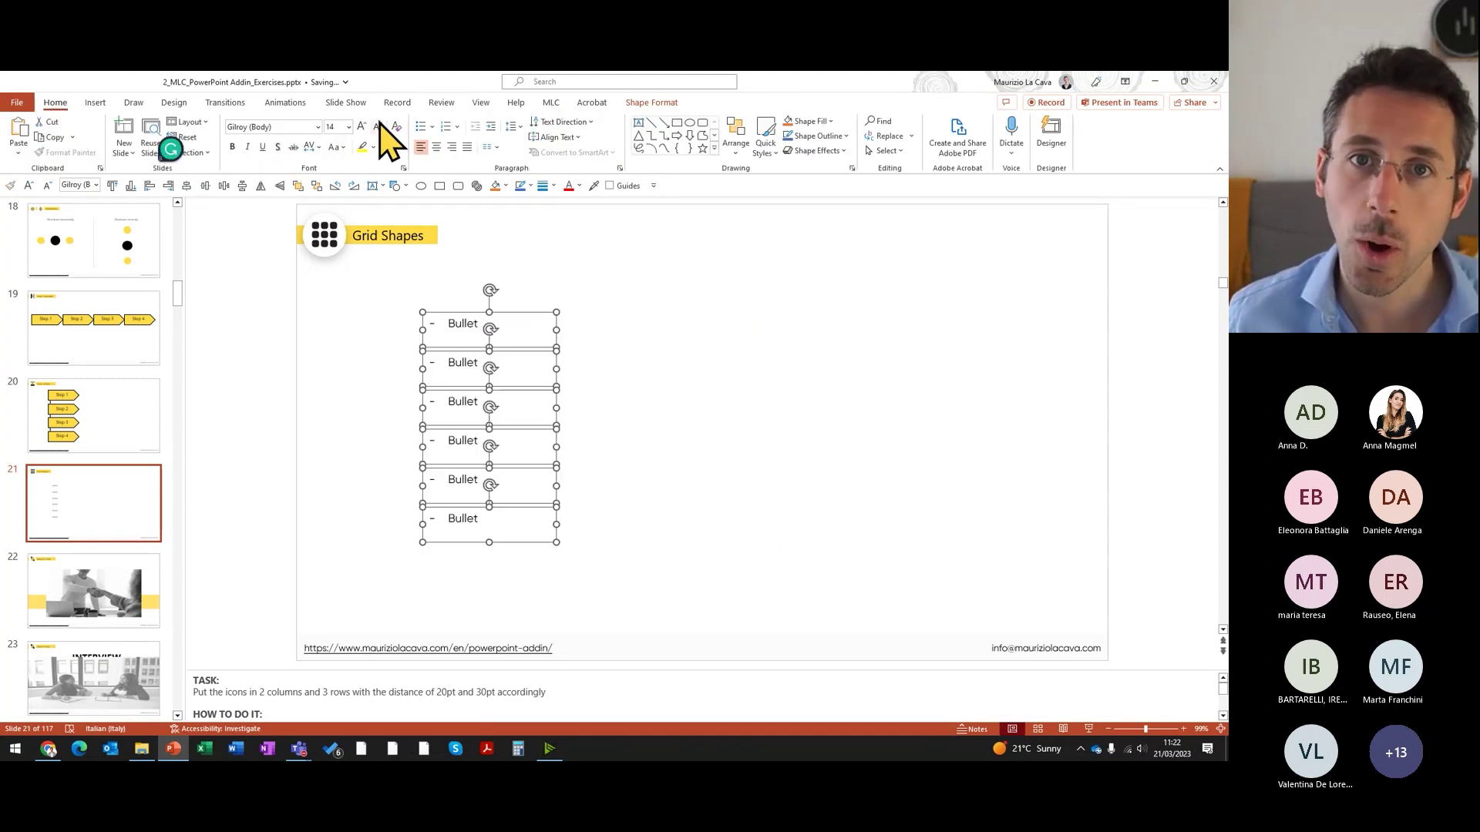
click(422, 127)
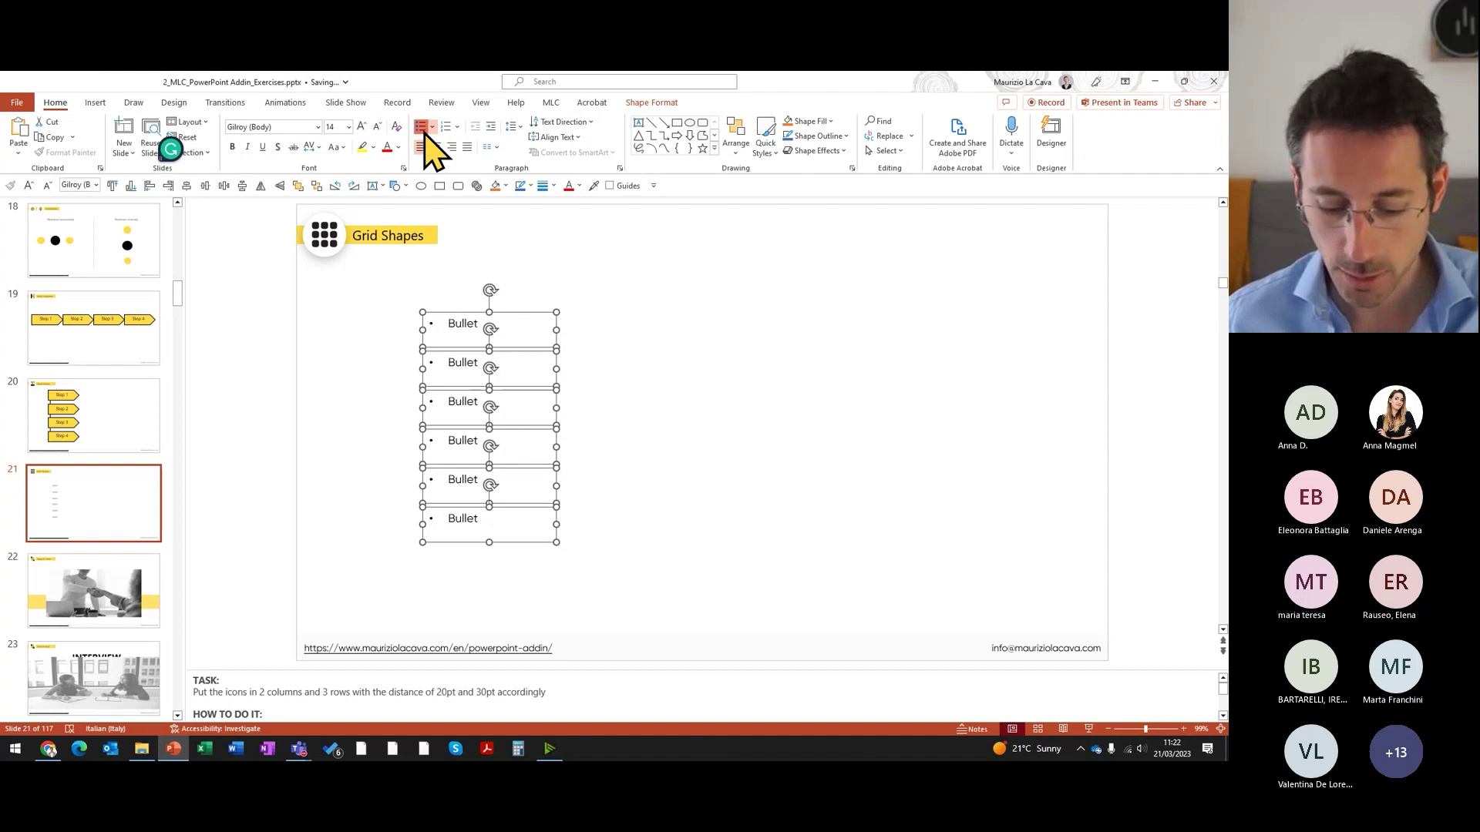
click(423, 128)
key(ctrl+e)
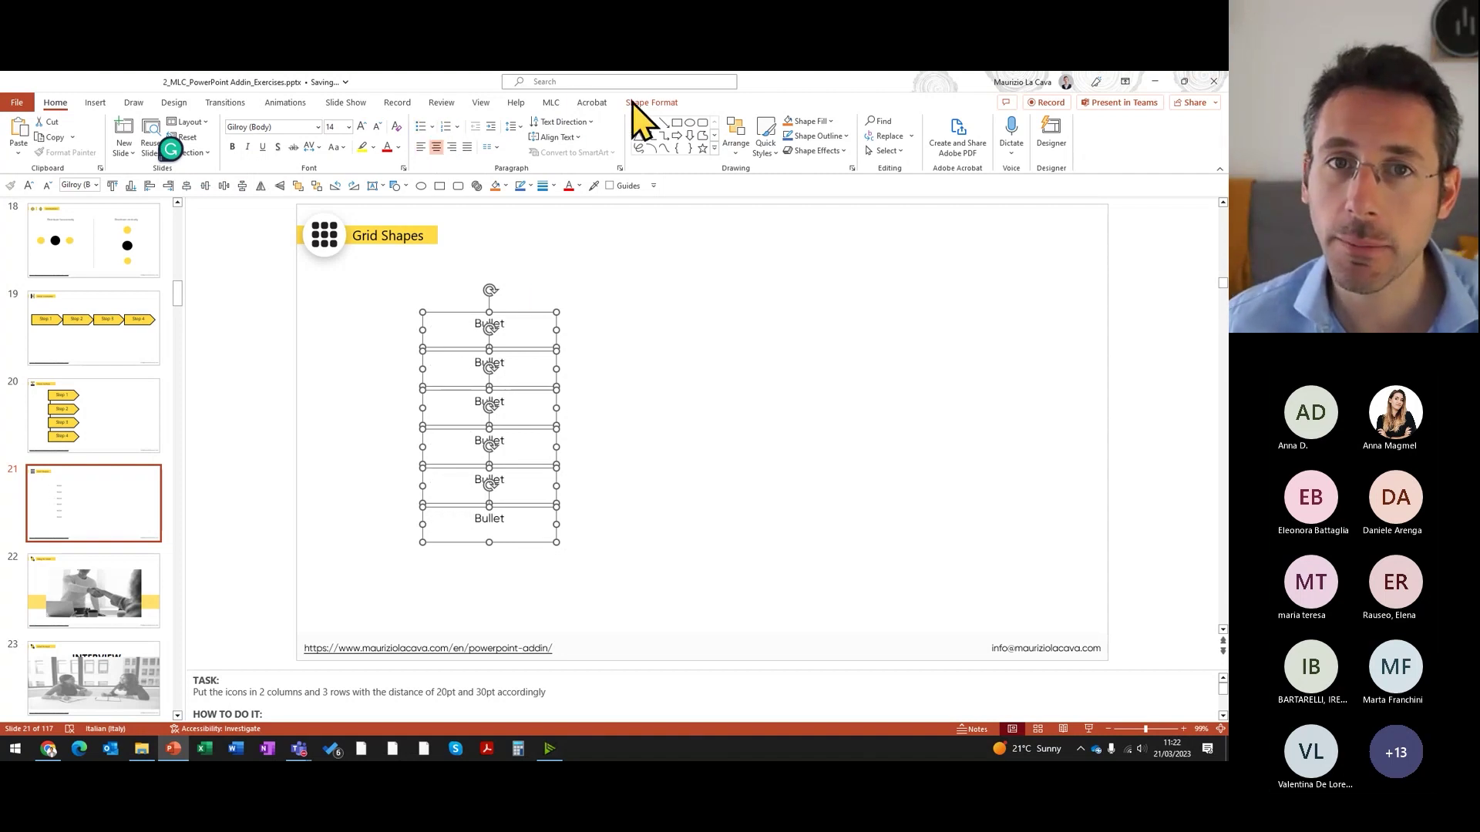
Step: Arrange the six boxes with MLC Grid using wider horizontal spacing
click(552, 103)
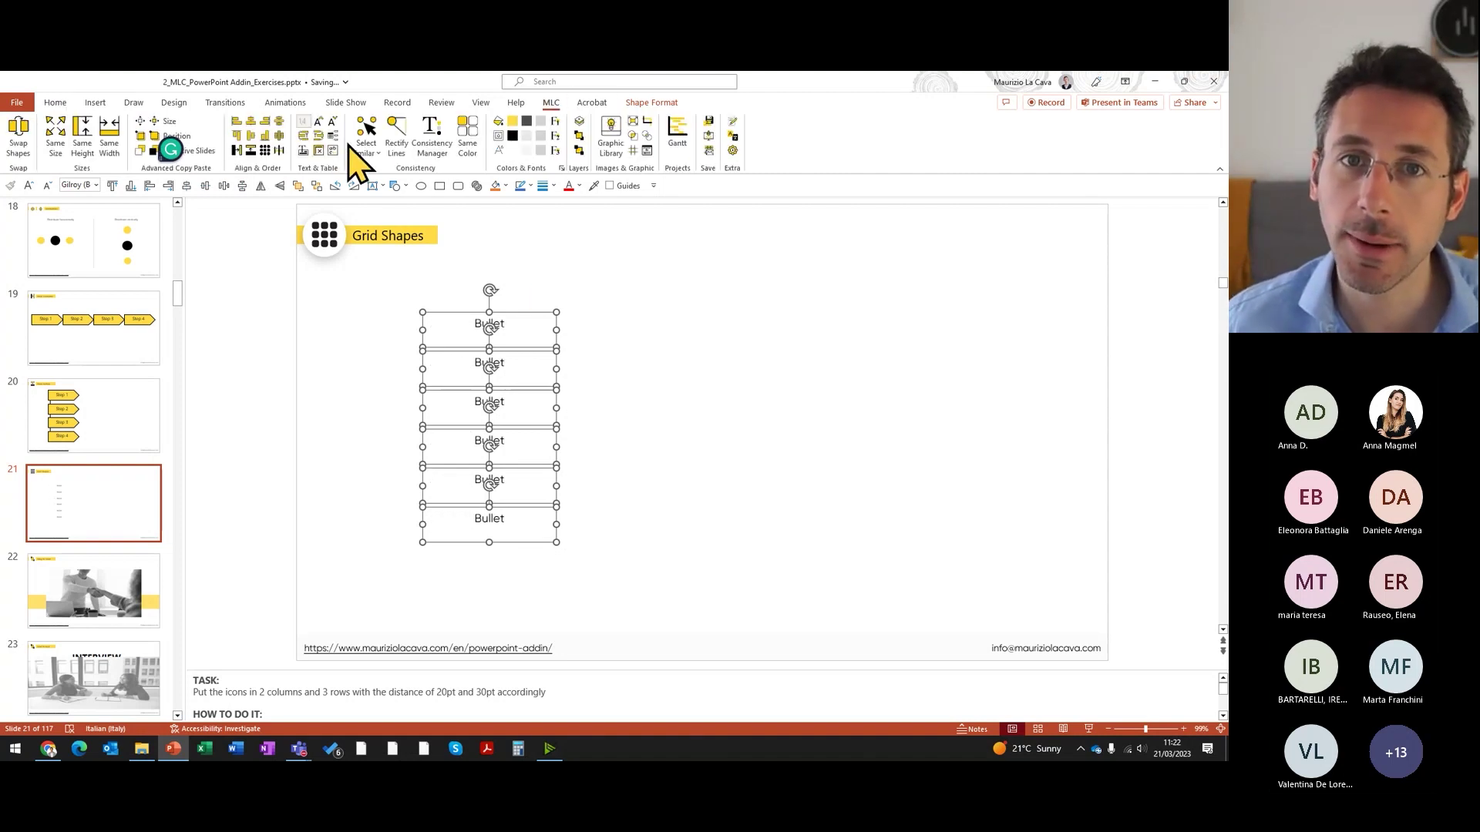
click(265, 150)
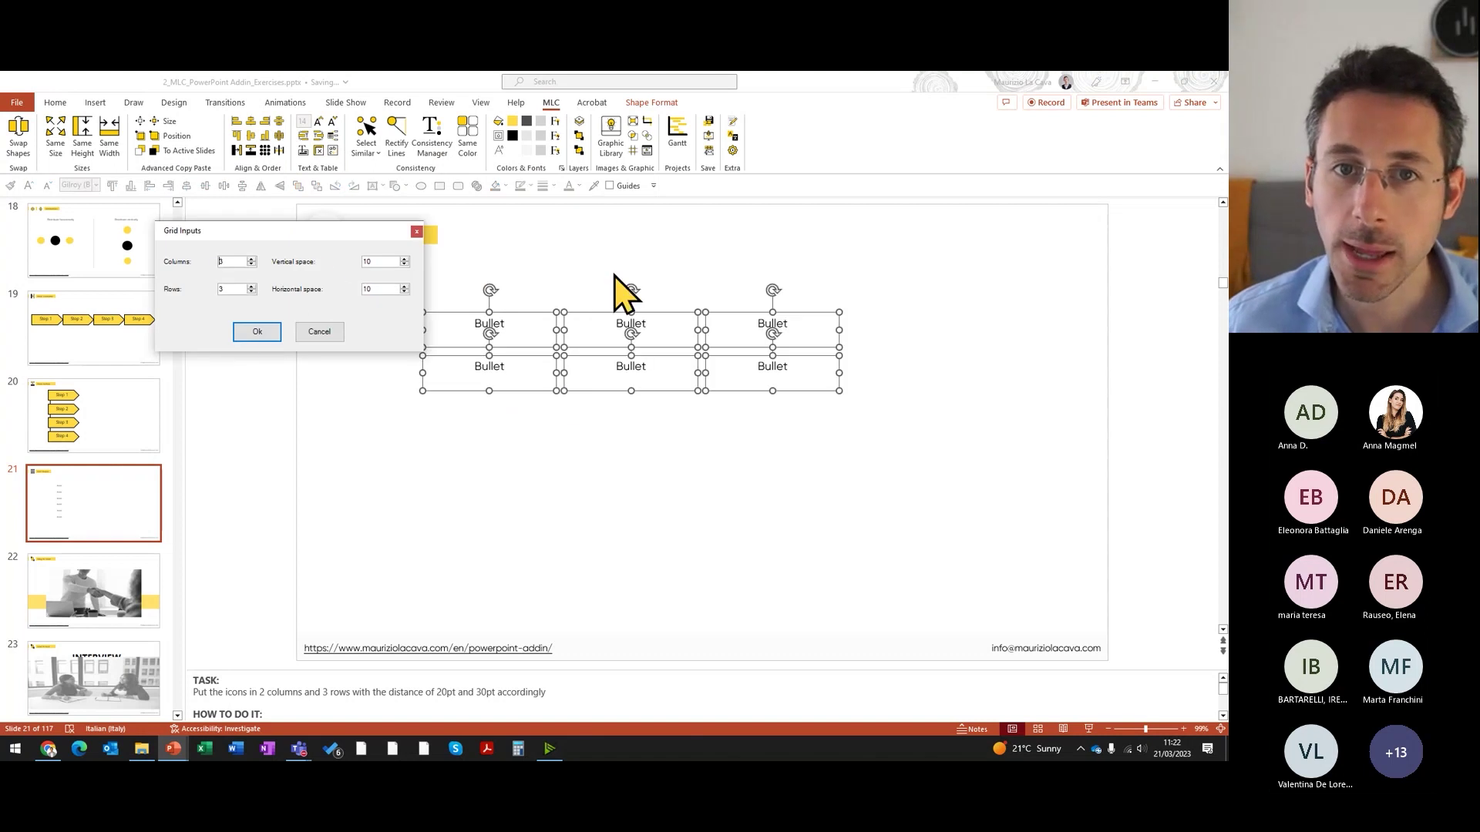
double_click(390, 288)
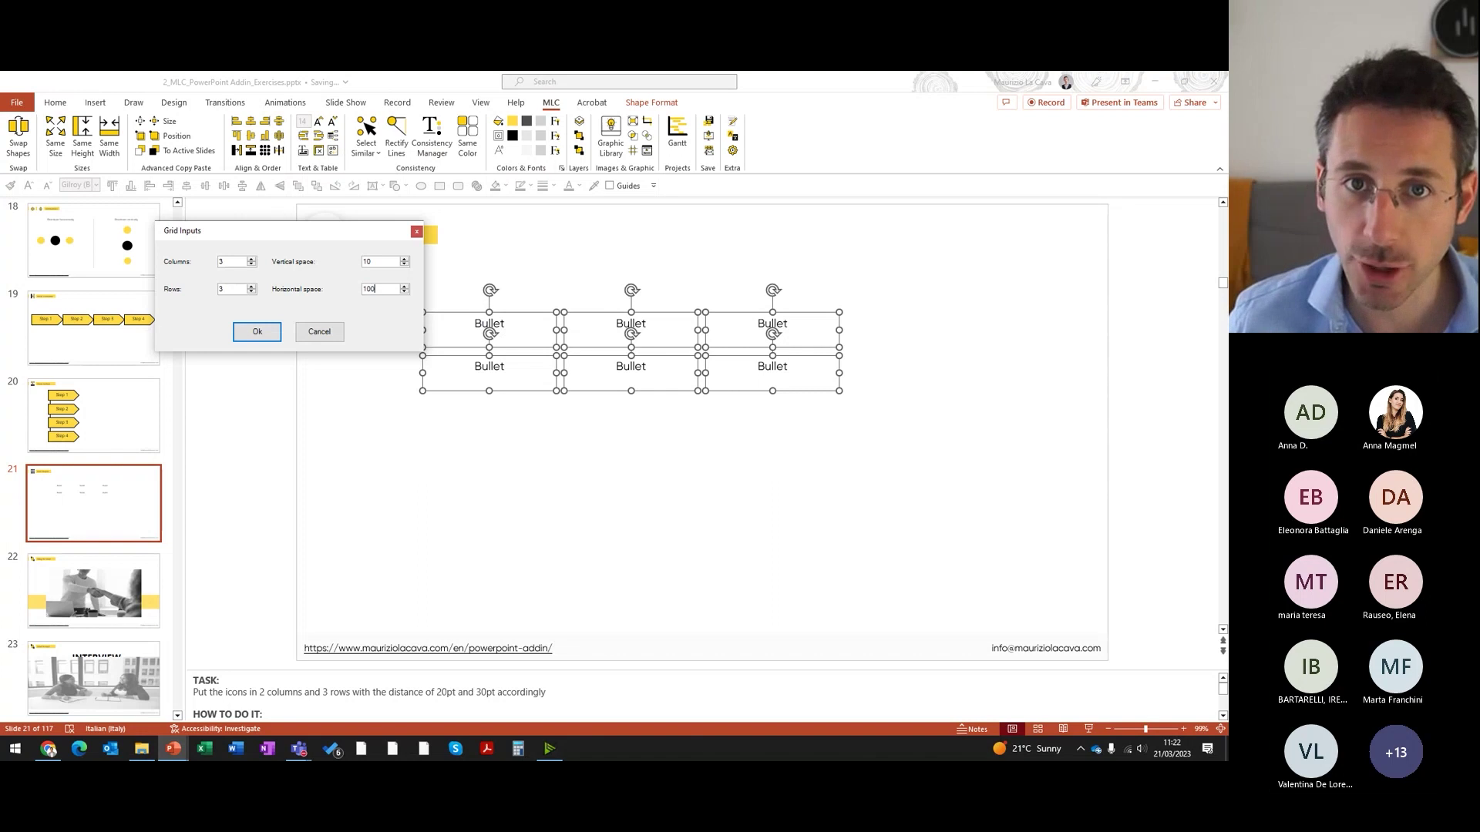
key(Return)
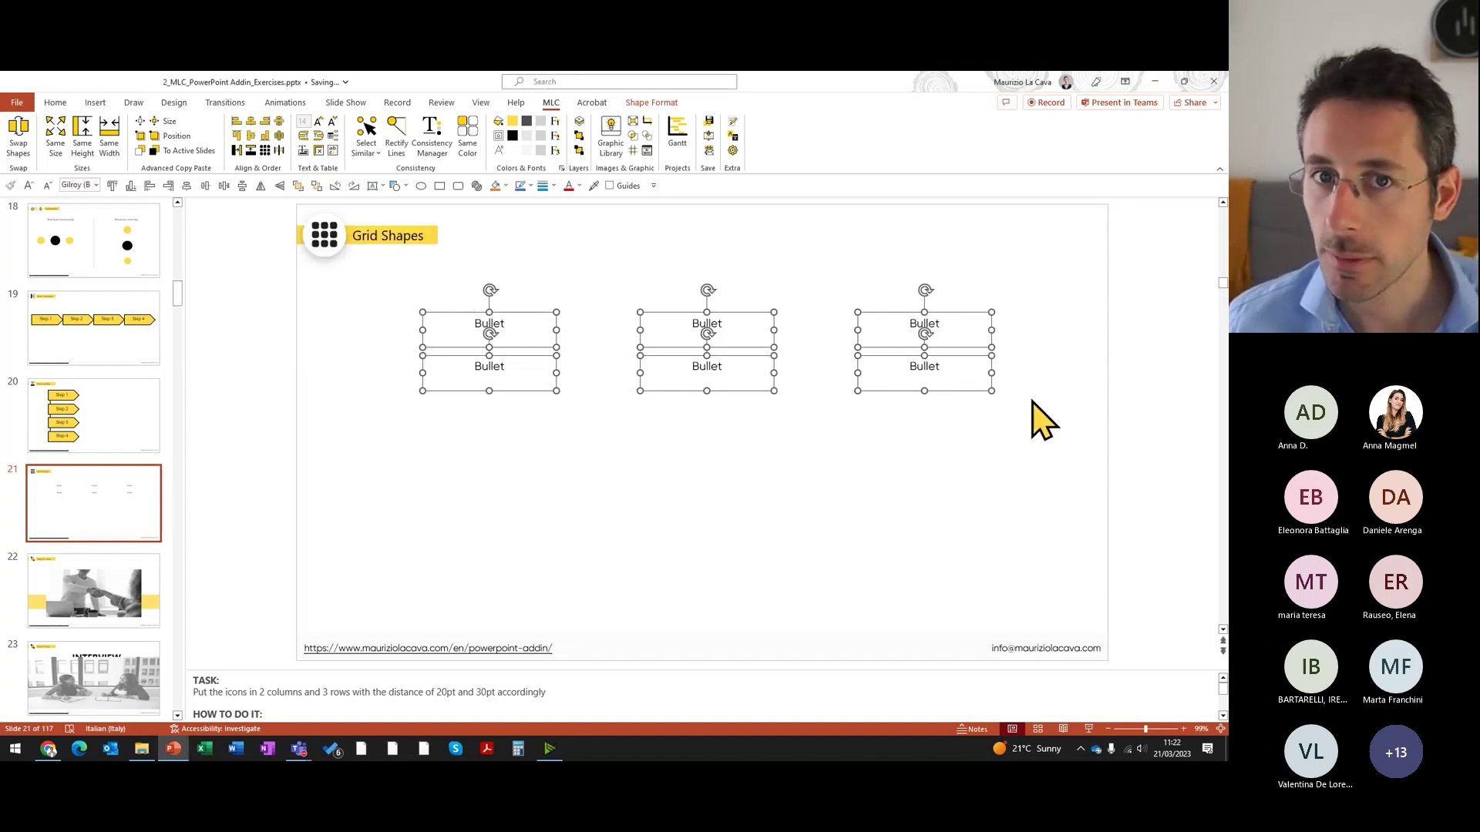
Step: Move the bottom row further down, then shift the whole grid lower on the slide
drag(1079, 407, 416, 343)
drag(501, 370, 496, 470)
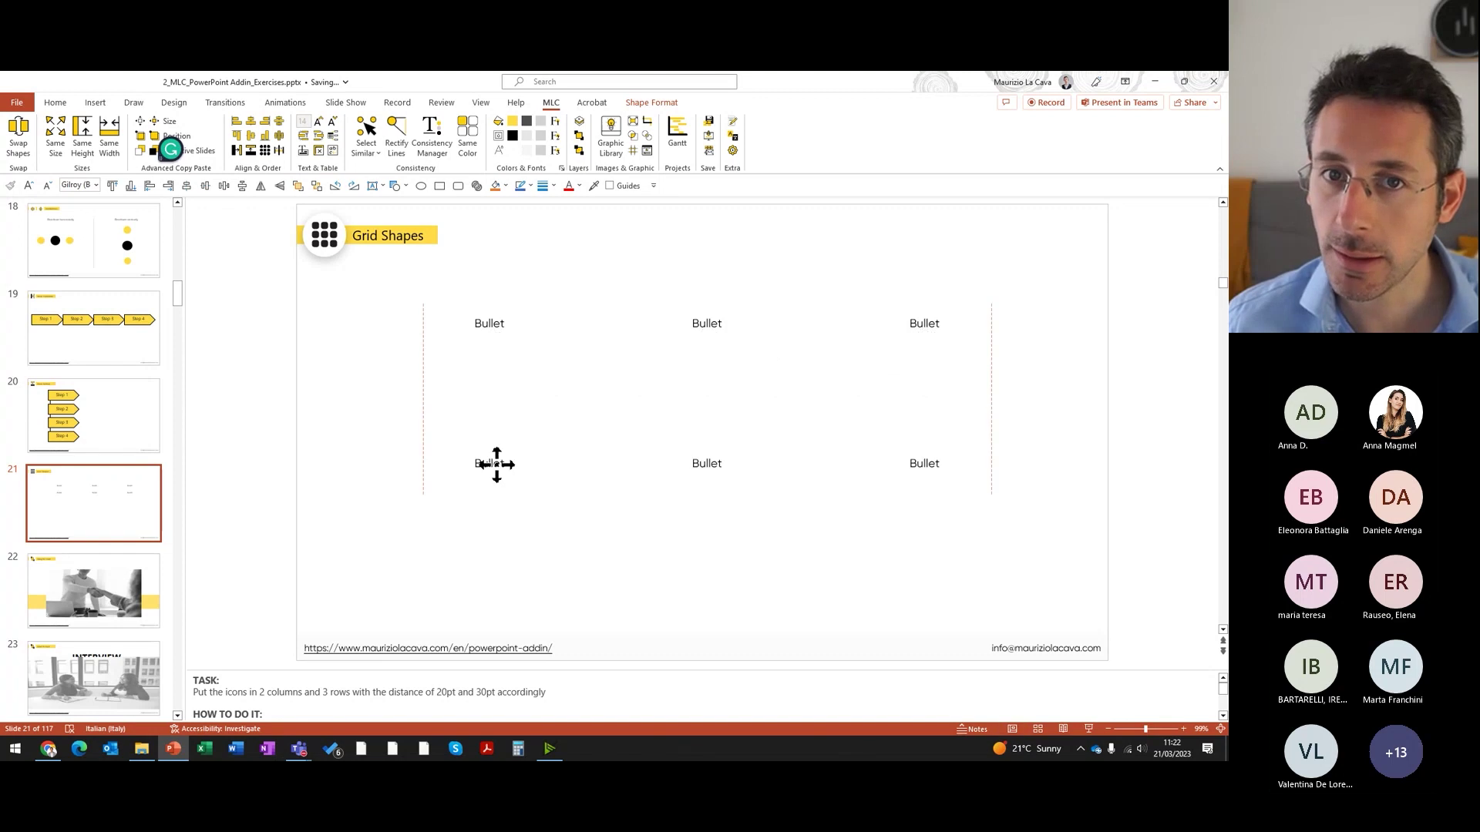
drag(1077, 287, 271, 516)
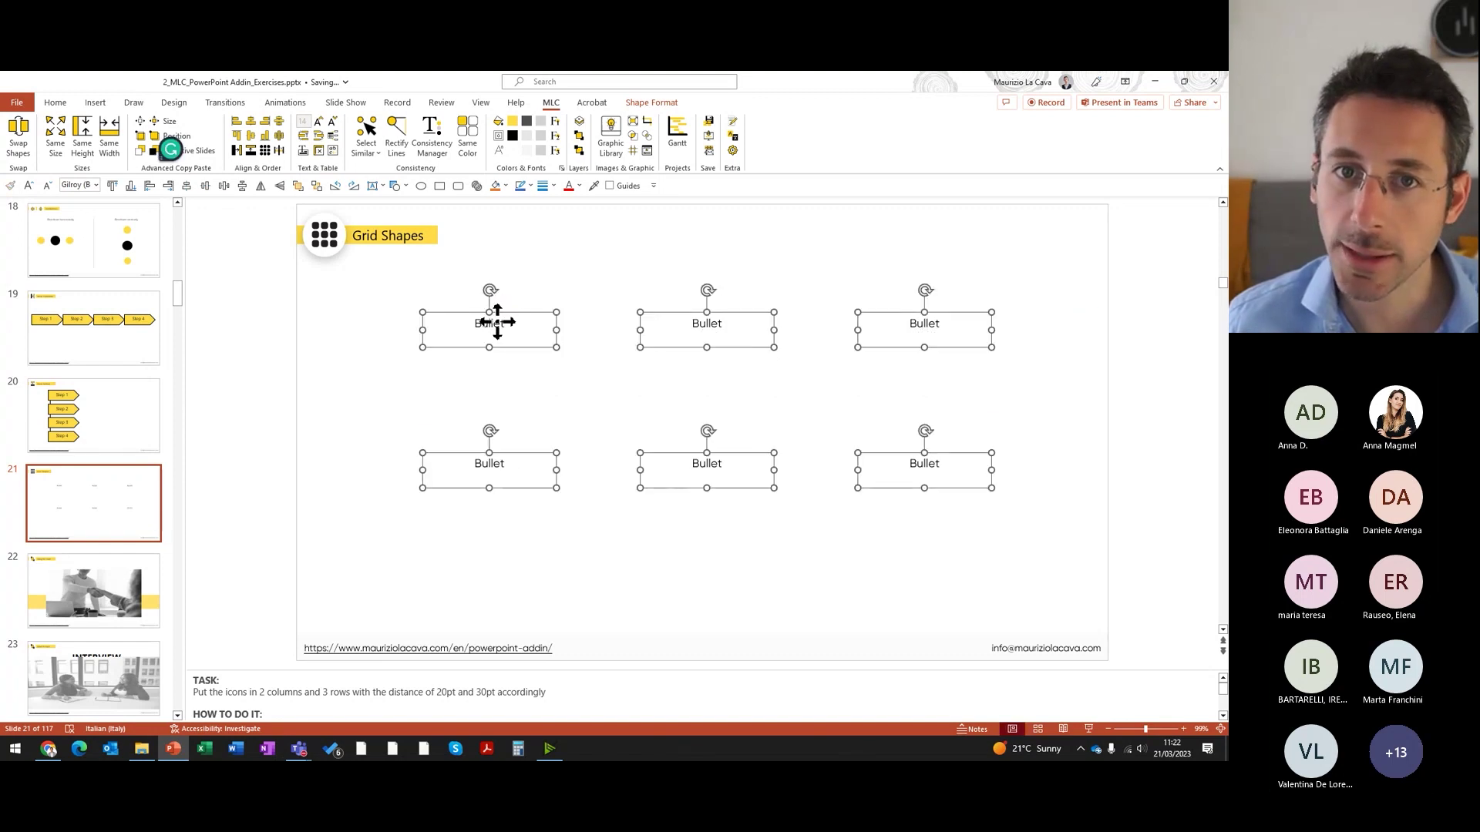
drag(497, 322, 497, 371)
Step: Make the Bullet labels bold and enlarge them to font size 20
key(ctrl+b)
click(318, 121)
click(318, 121)
click(318, 121)
click(809, 457)
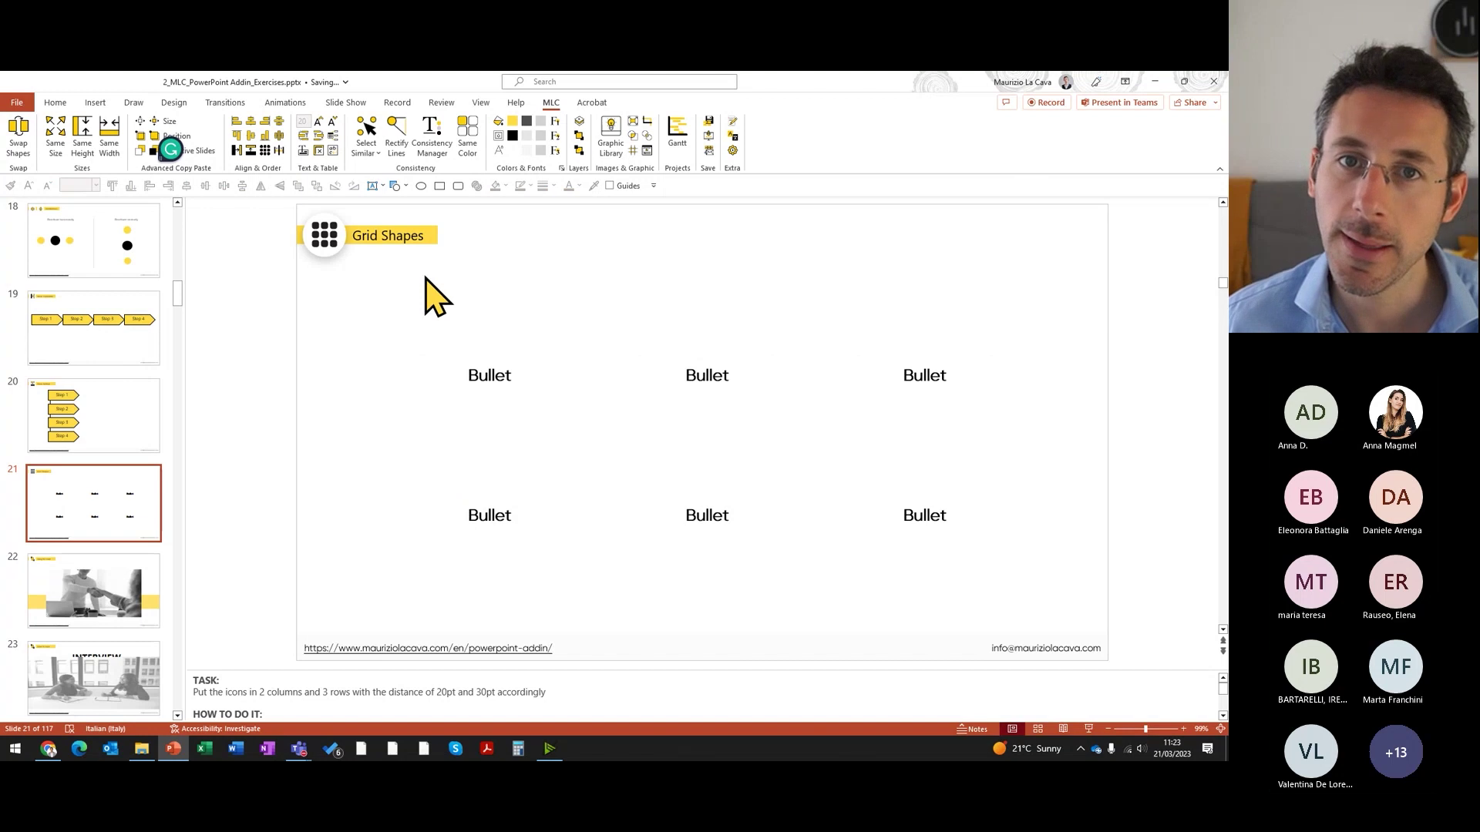
click(612, 143)
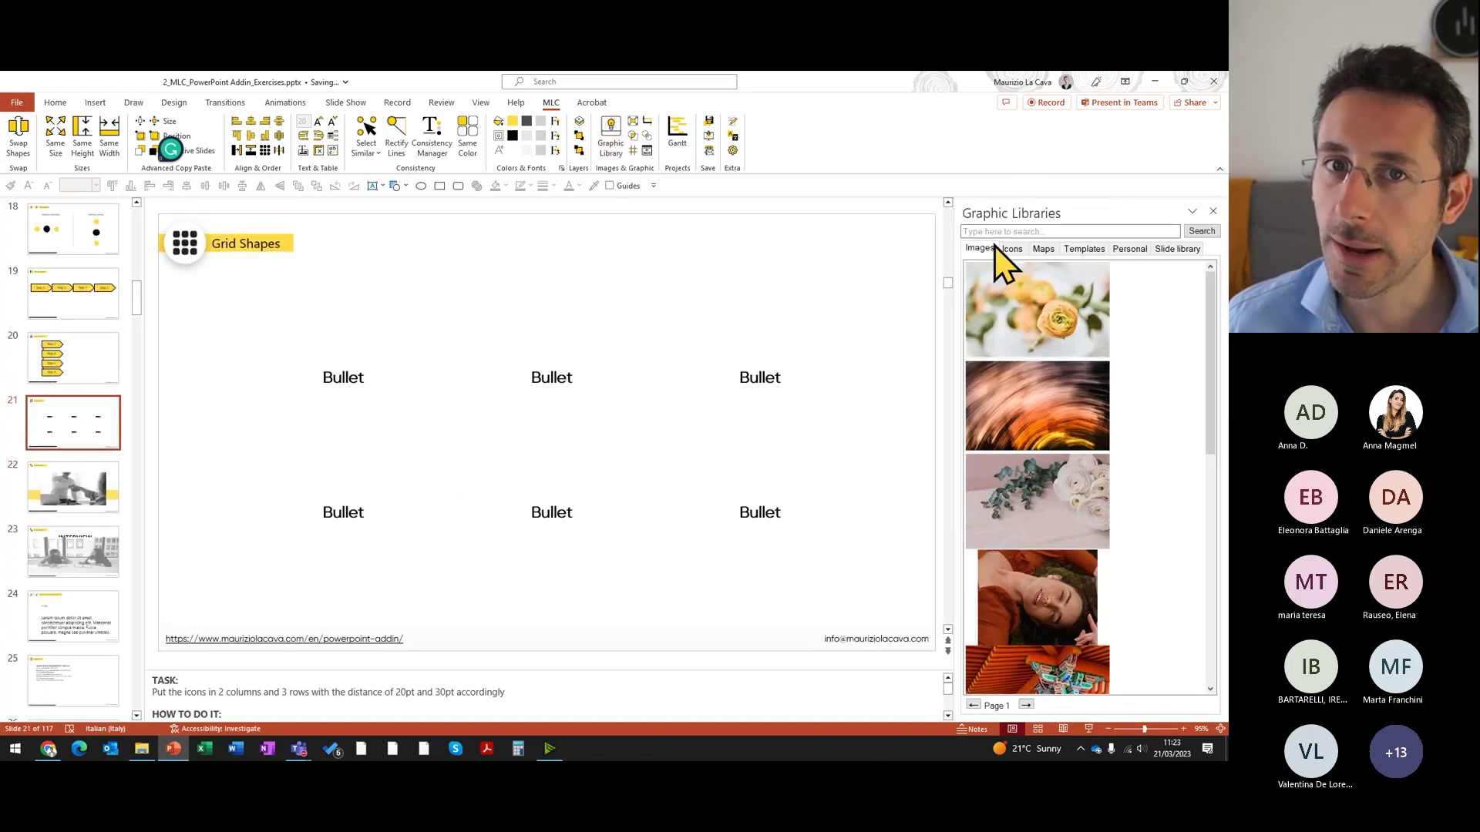
Step: Insert the download icon from the Graphic Libraries Icons collection onto slide 21
click(1018, 253)
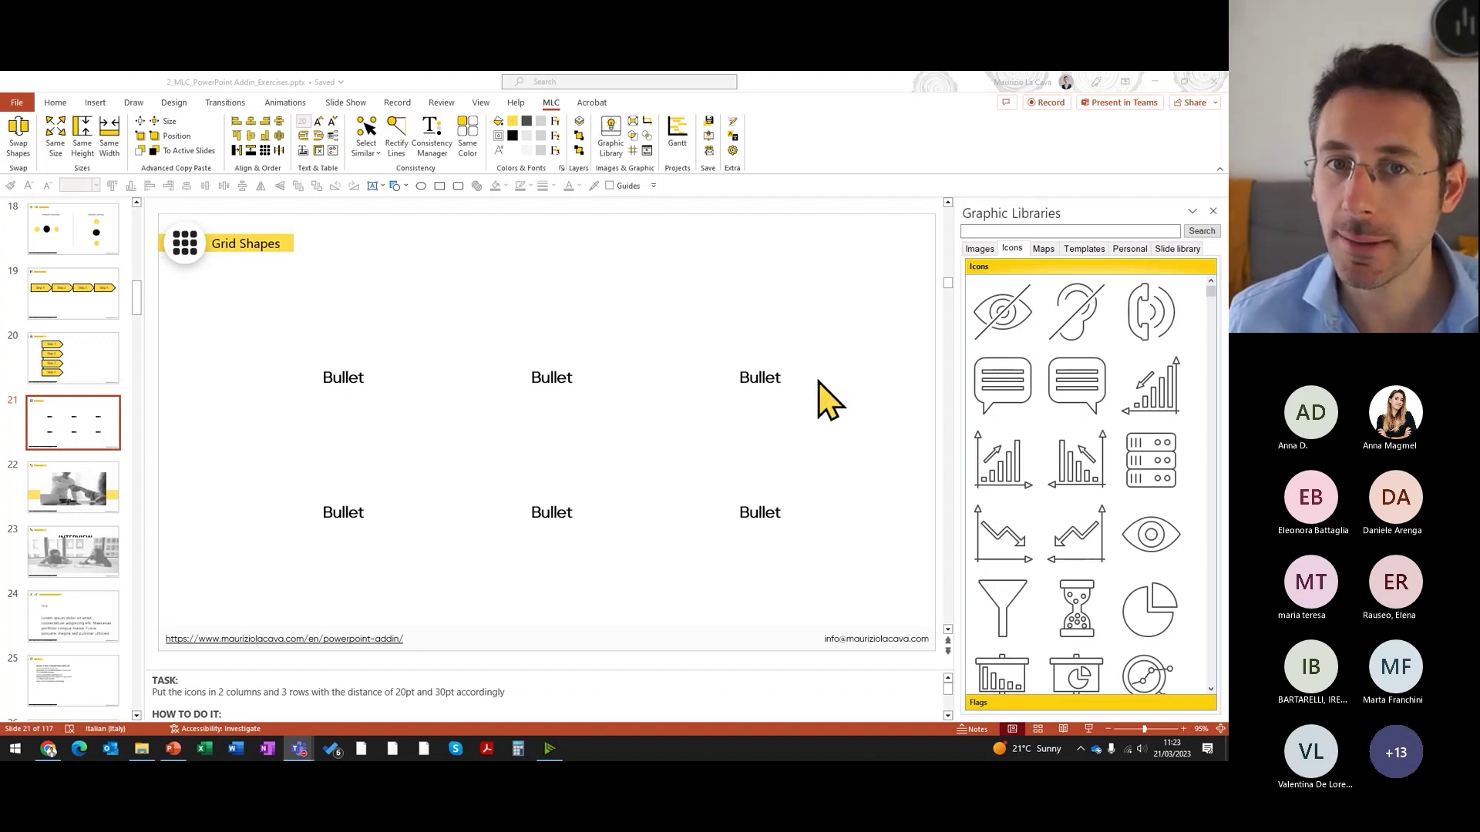
scroll(1123, 413, down, 3)
scroll(1088, 417, down, 3)
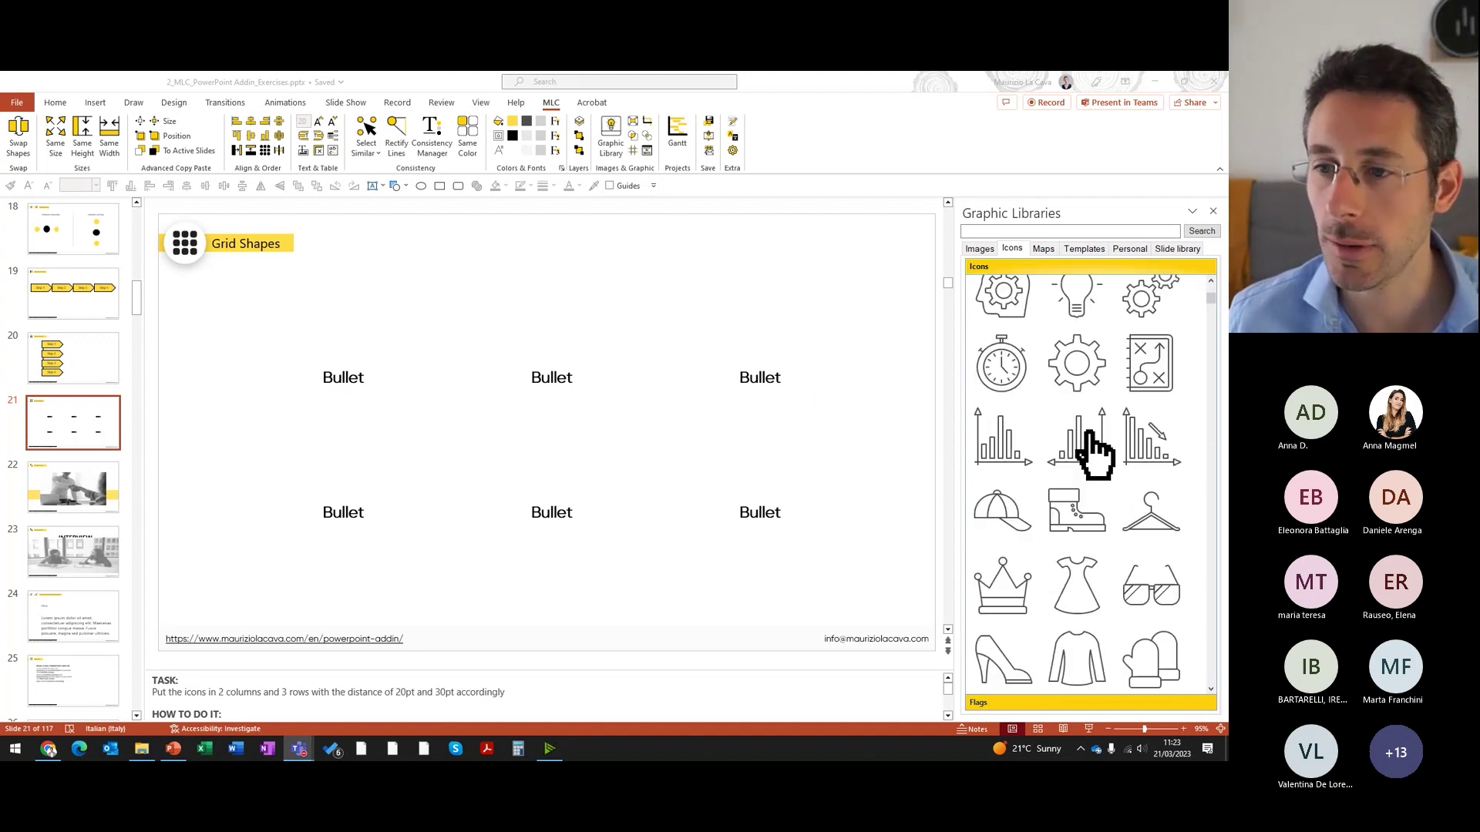
click(1006, 389)
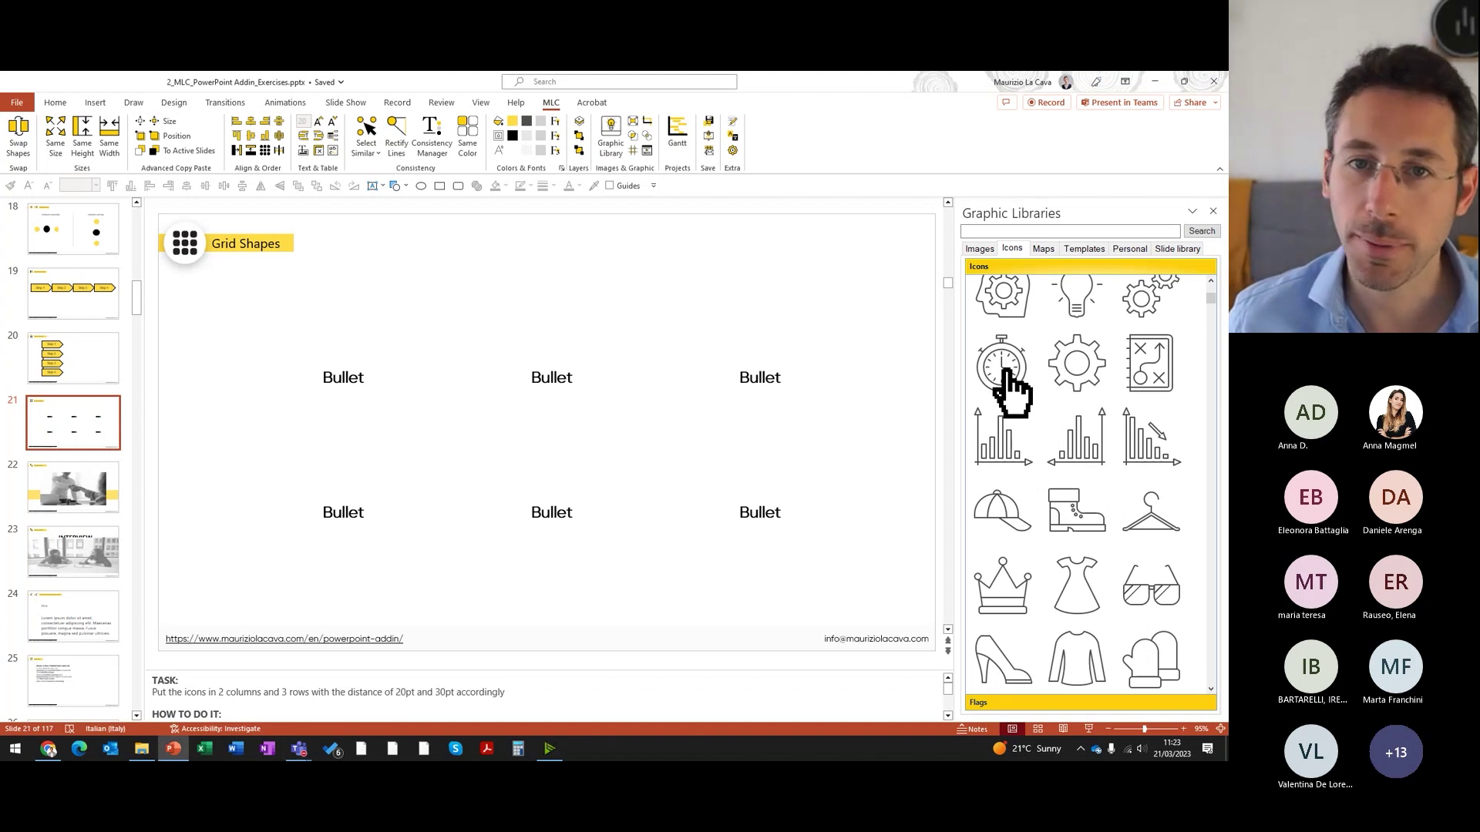
scroll(1093, 416, down, 3)
scroll(1079, 439, down, 3)
scroll(1095, 455, down, 1)
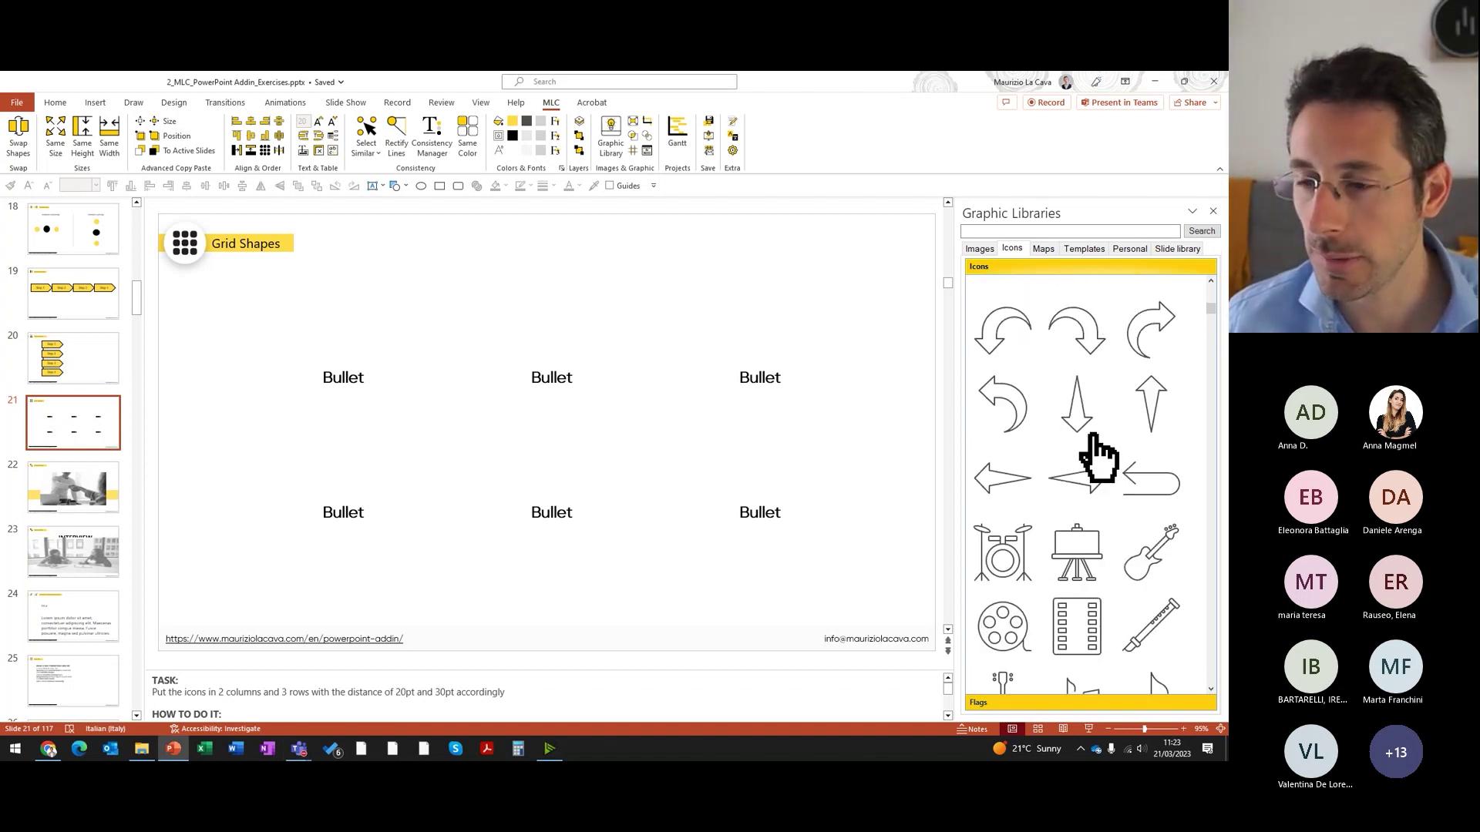
scroll(1095, 455, down, 5)
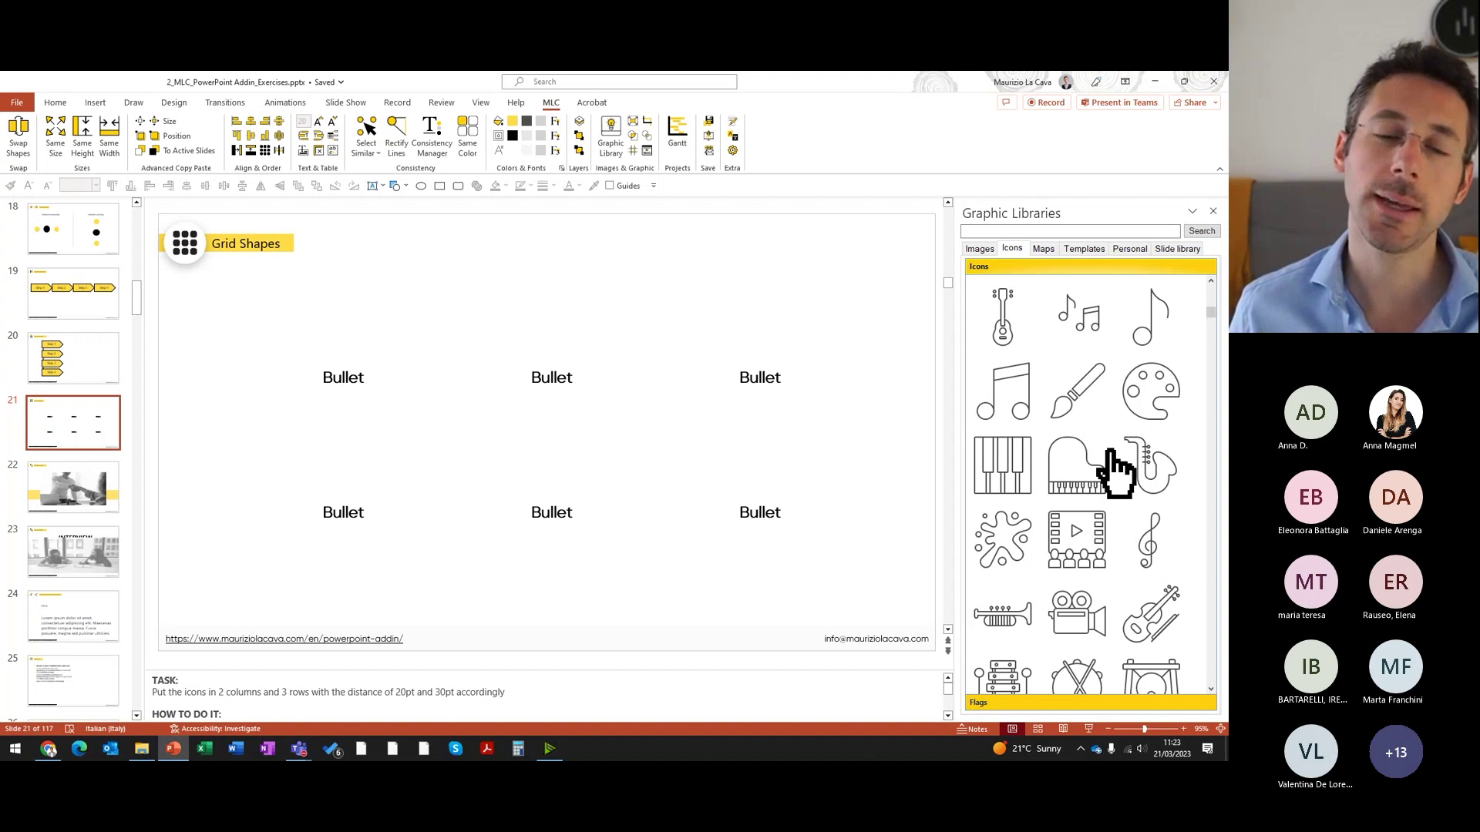
scroll(1113, 472, down, 1)
scroll(1113, 471, down, 3)
scroll(1113, 472, down, 3)
scroll(1102, 485, down, 3)
scroll(1110, 524, down, 3)
scroll(1122, 539, down, 3)
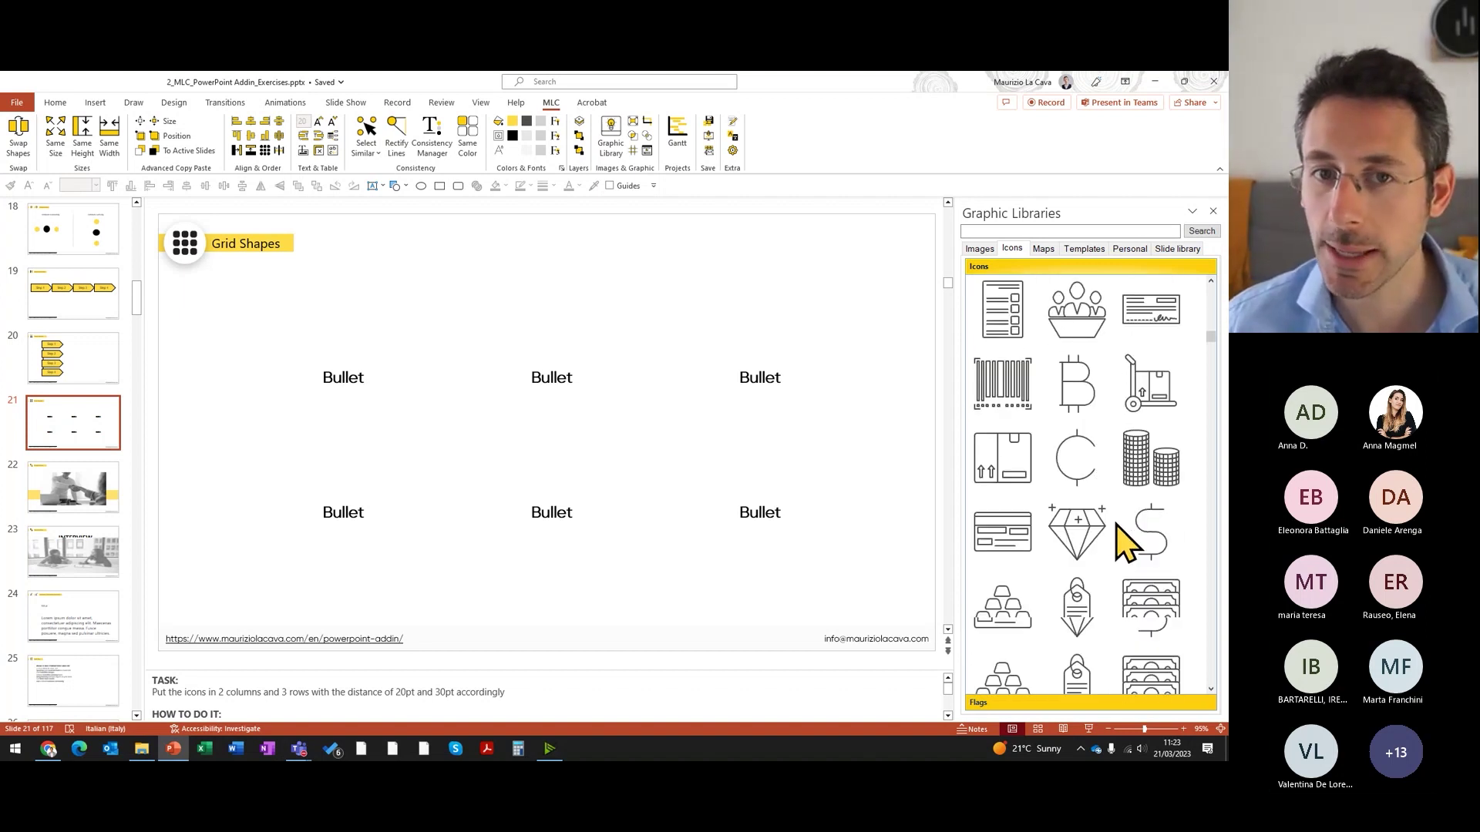
scroll(1110, 532, down, 3)
click(1096, 536)
scroll(1098, 570, down, 3)
drag(229, 297, 331, 331)
Step: Colour the download icon green
click(496, 186)
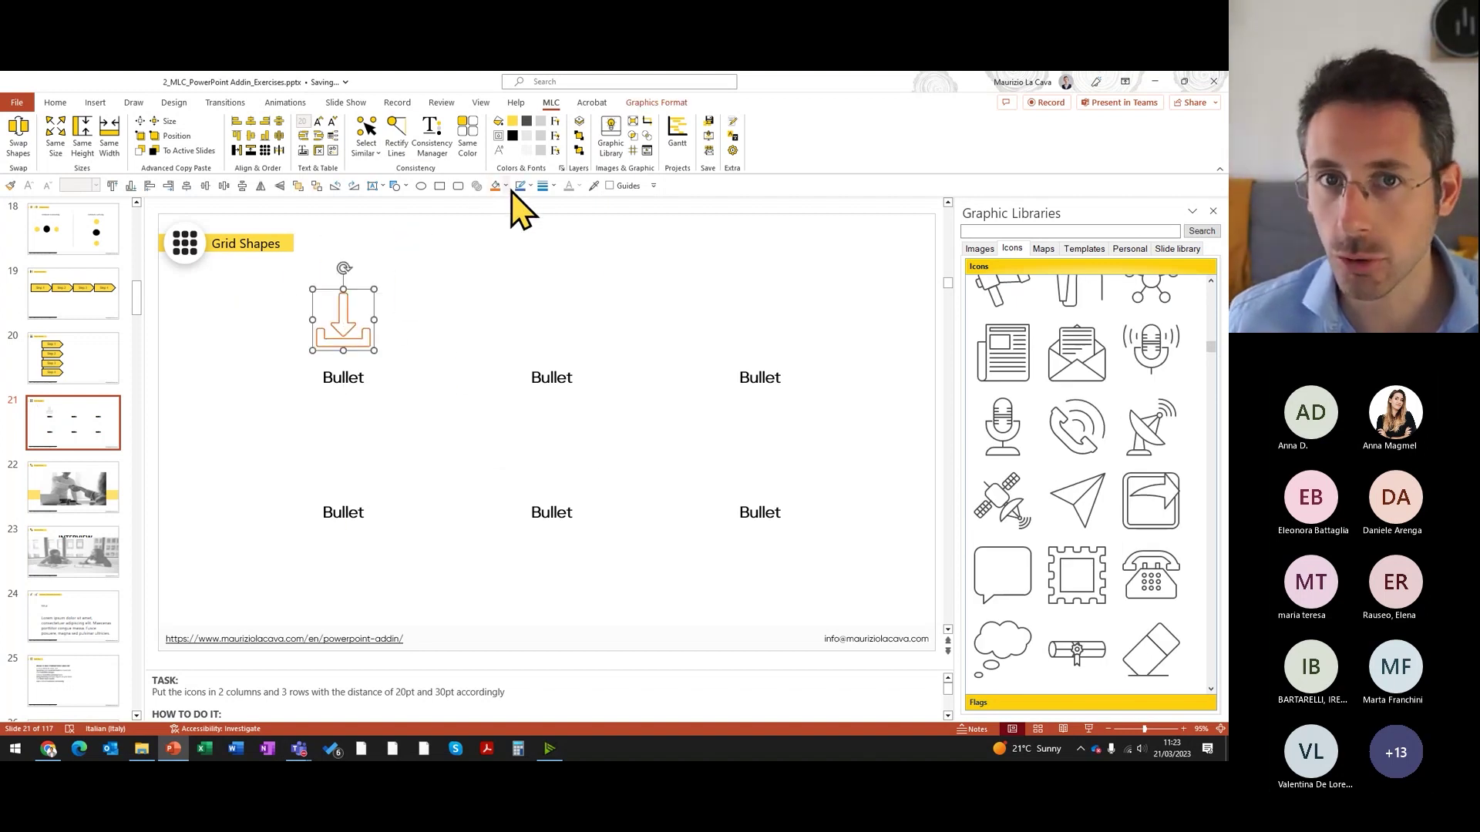
click(507, 187)
click(592, 230)
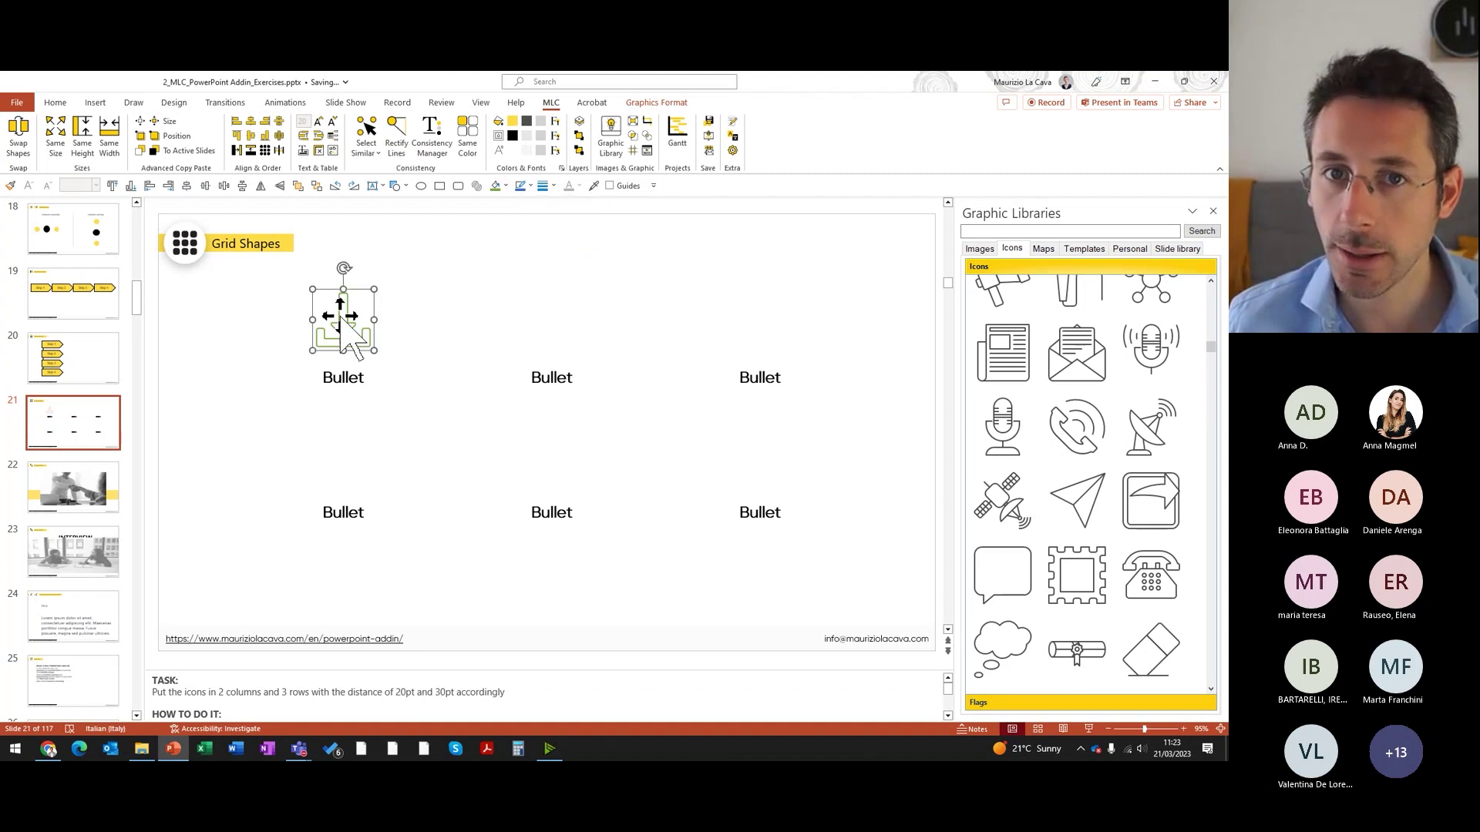
Step: Add a green telephone icon above the middle Bullet label
scroll(1118, 478, down, 2)
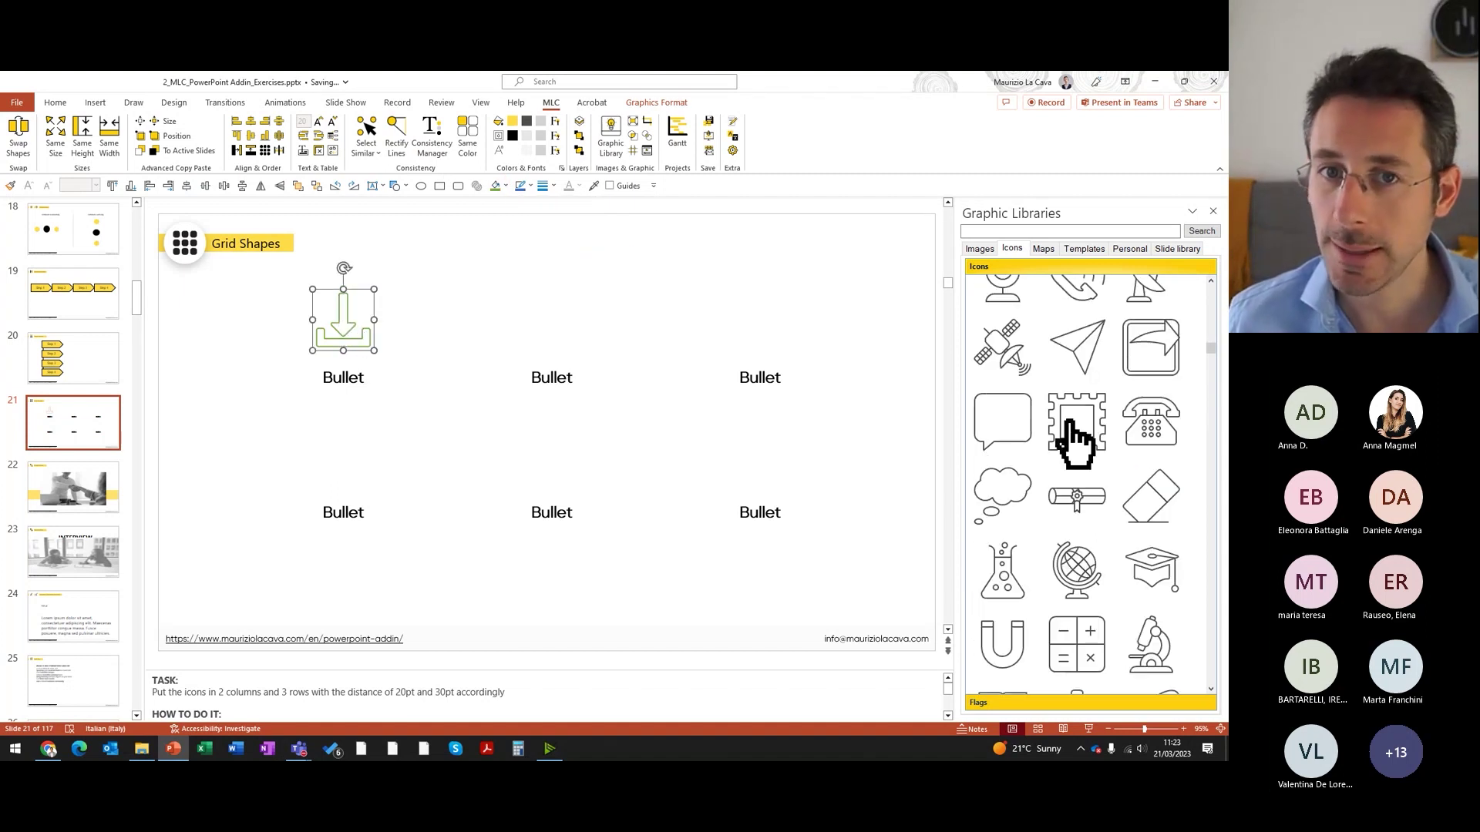
click(1141, 435)
drag(209, 279, 536, 322)
click(497, 186)
Step: Add a building icon above the right Bullet label
scroll(1090, 429, down, 5)
scroll(1099, 430, down, 1)
scroll(1103, 447, down, 3)
scroll(1110, 436, down, 3)
scroll(1074, 447, down, 3)
scroll(1084, 463, down, 3)
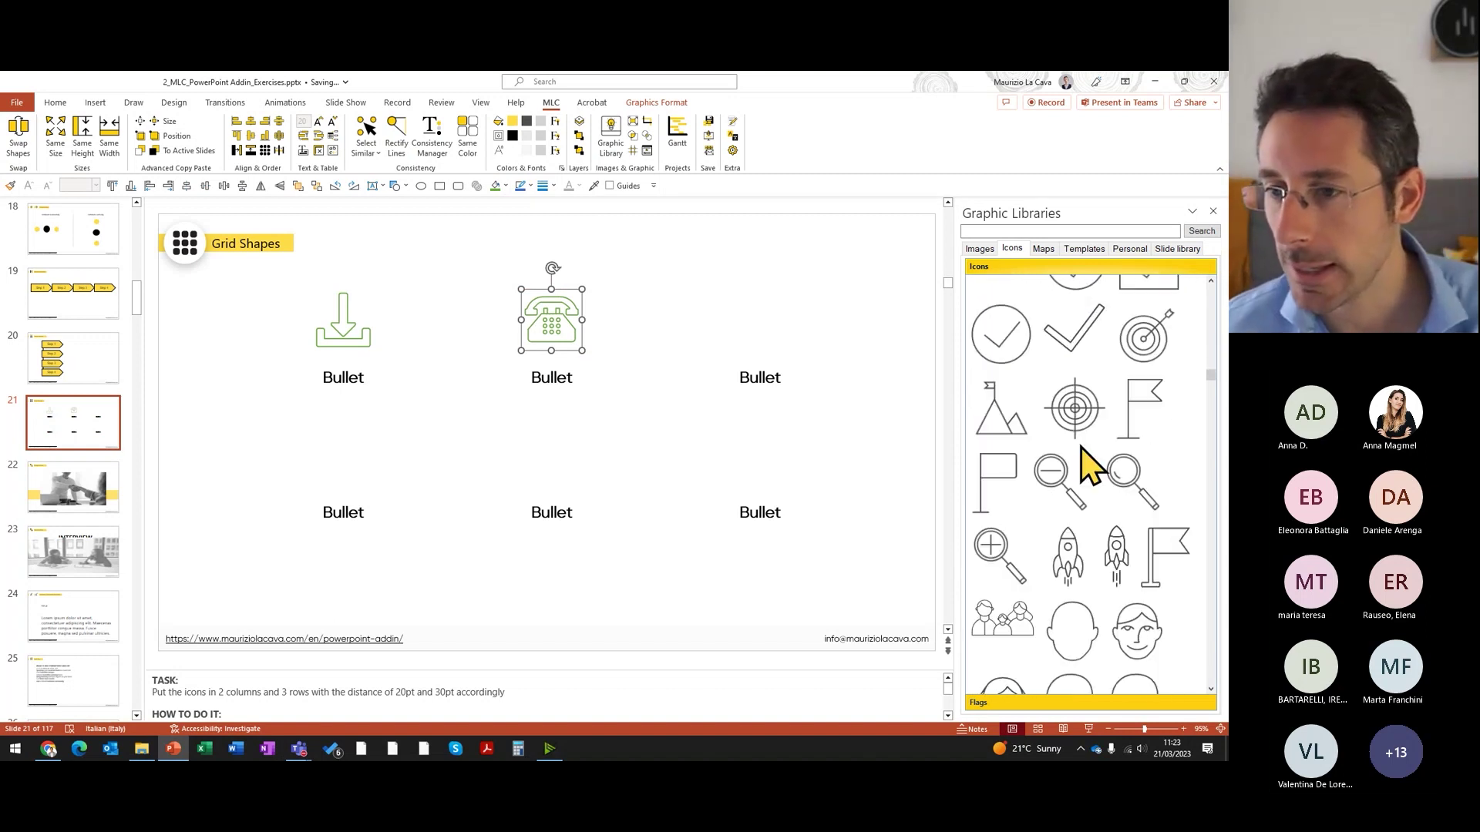
scroll(1083, 454, down, 3)
scroll(1080, 463, down, 3)
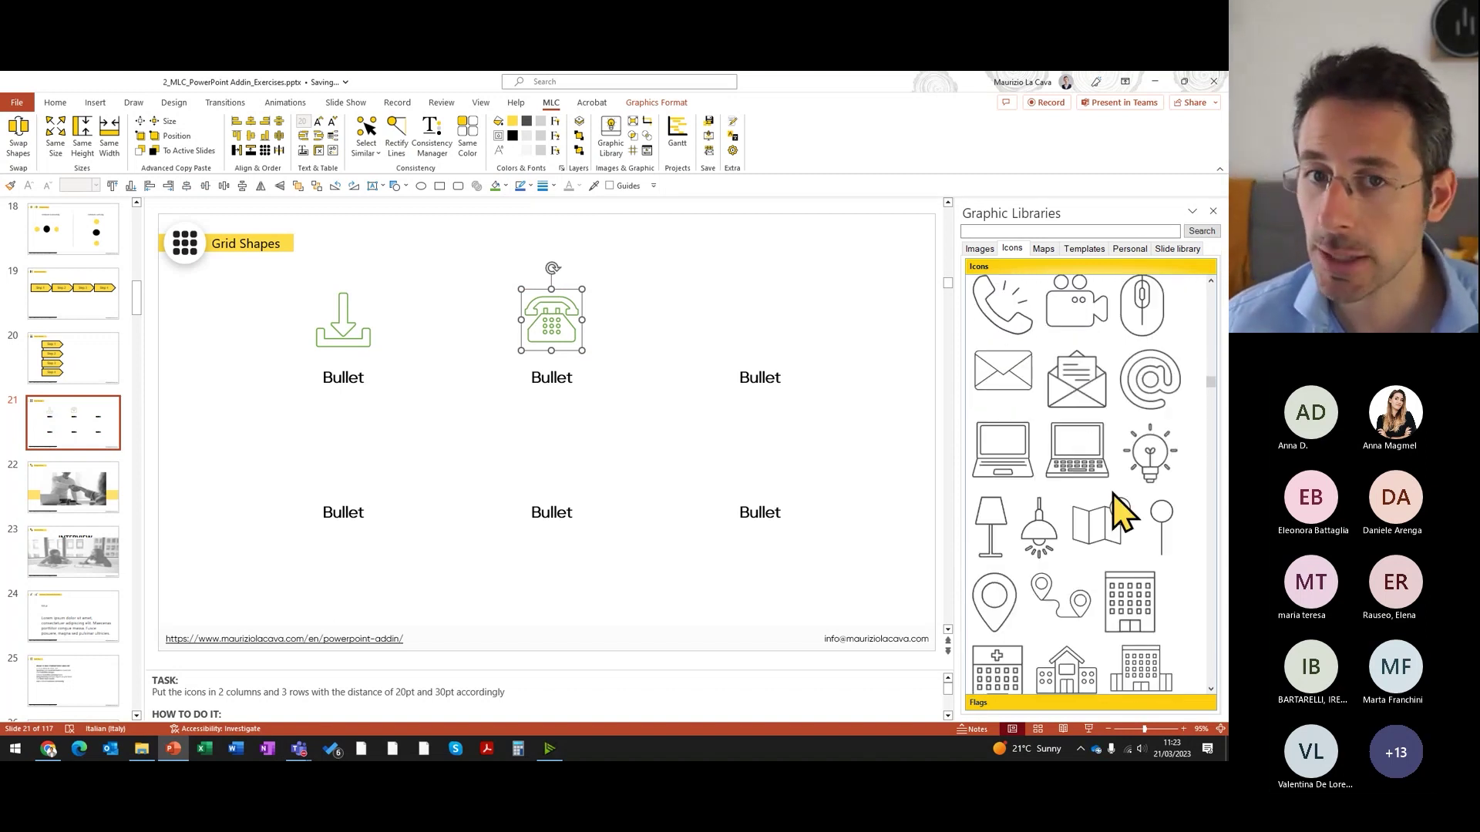
click(1133, 617)
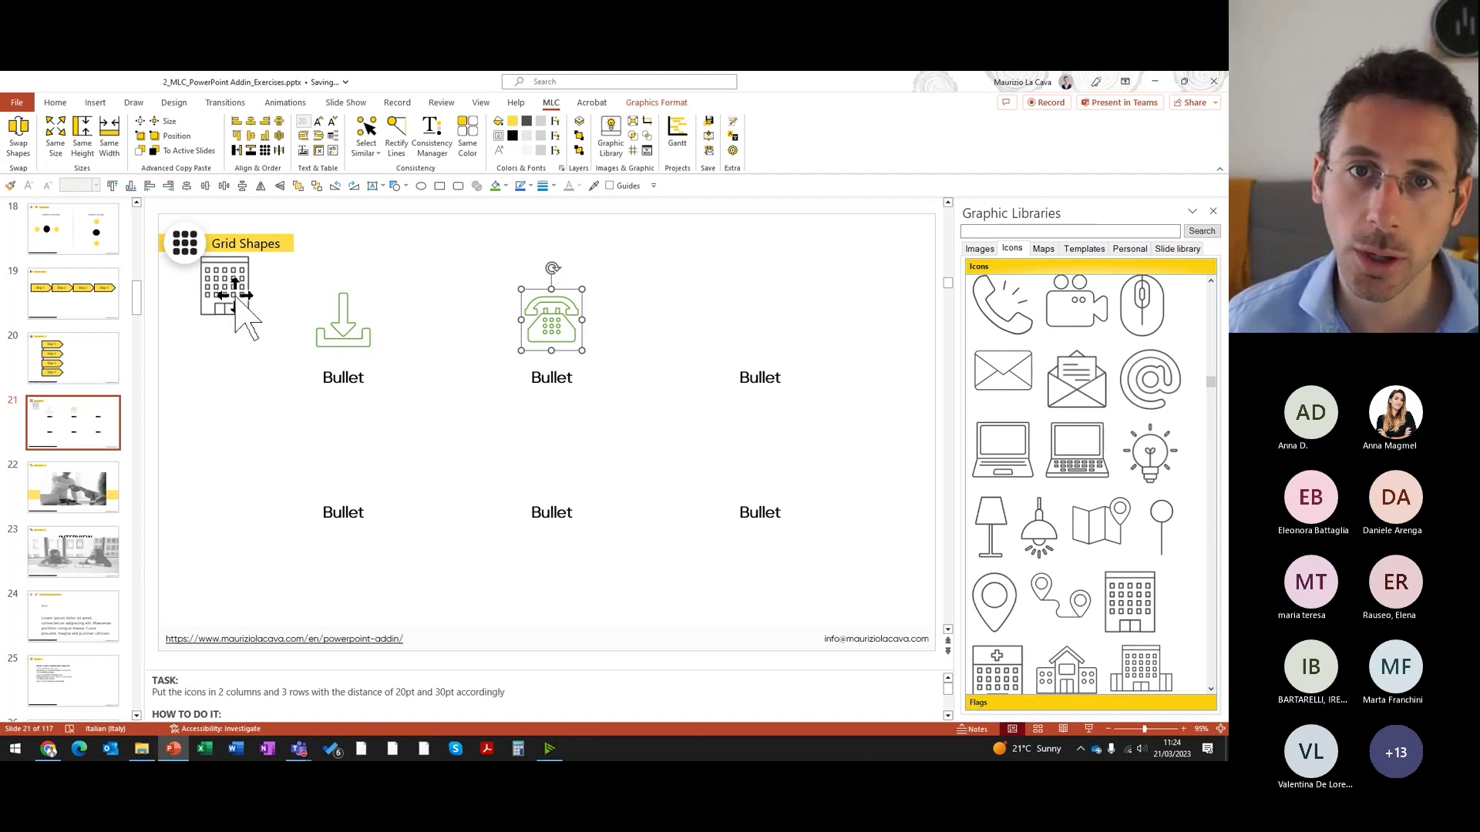
drag(235, 293, 767, 325)
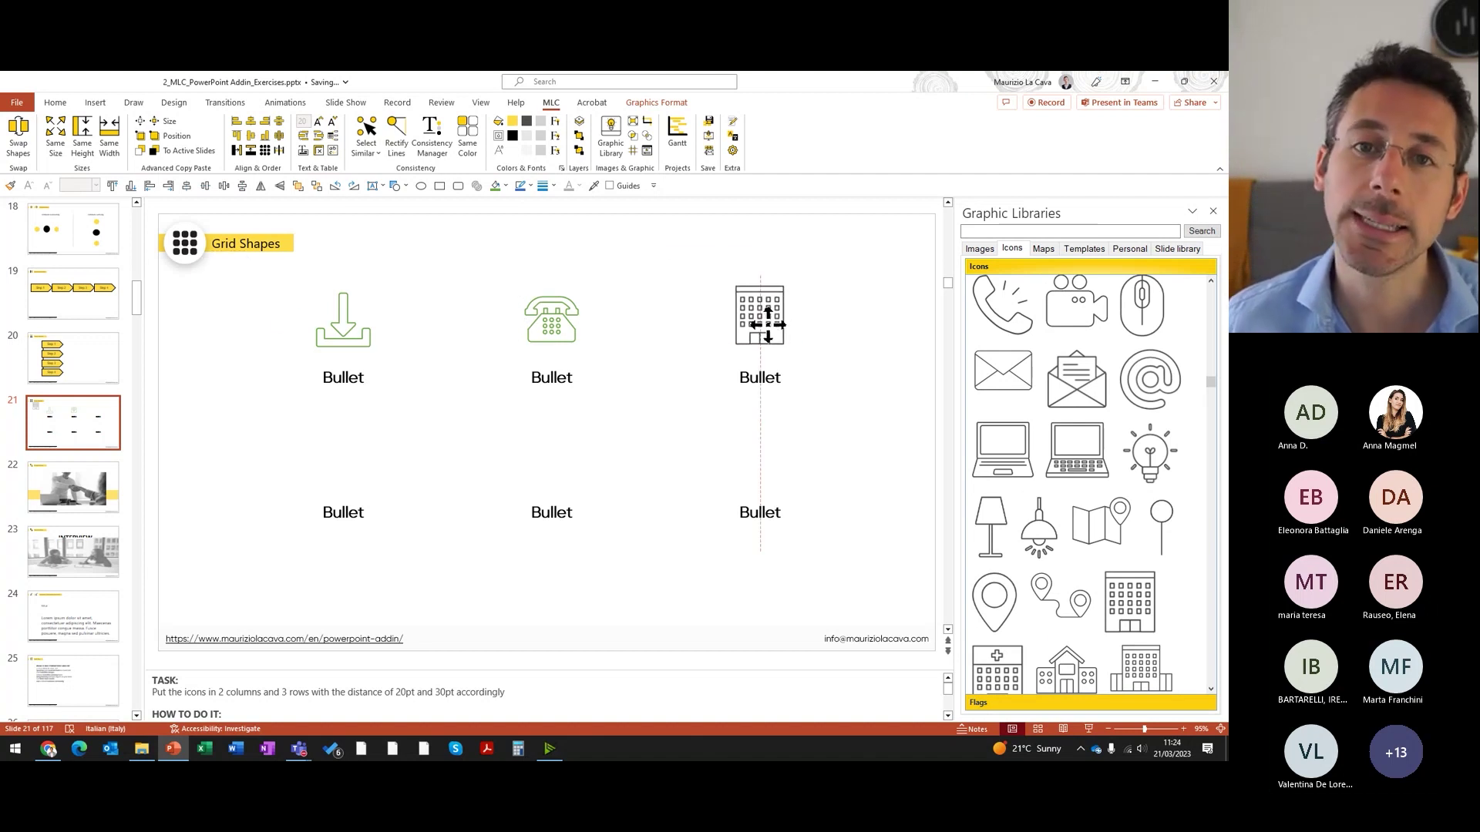
click(869, 336)
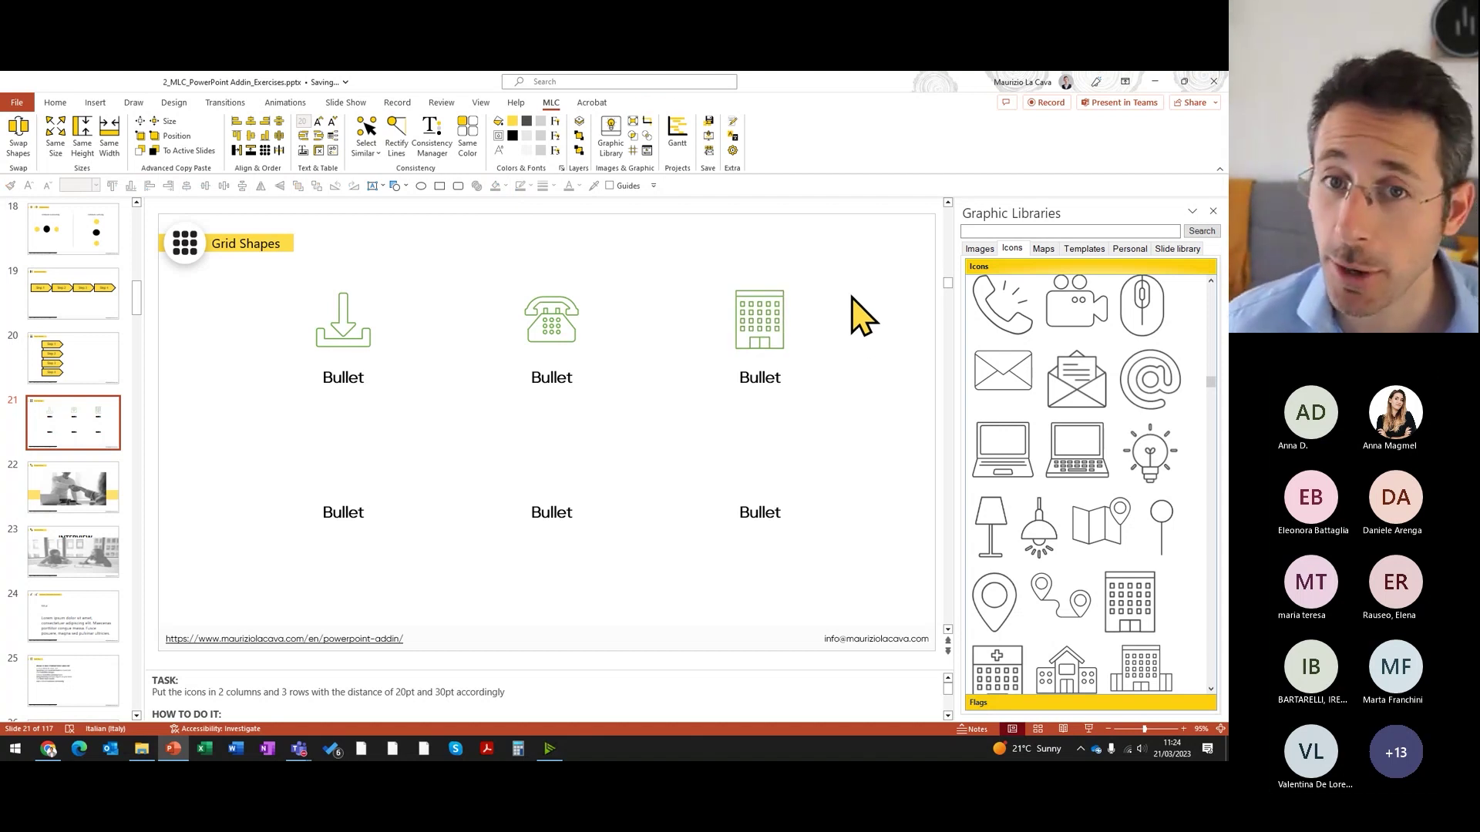
Step: Insert the two-circles icon from the Icons list and place it above the lower-left Bullet
scroll(1083, 396, down, 3)
scroll(1107, 419, down, 5)
scroll(1110, 423, down, 3)
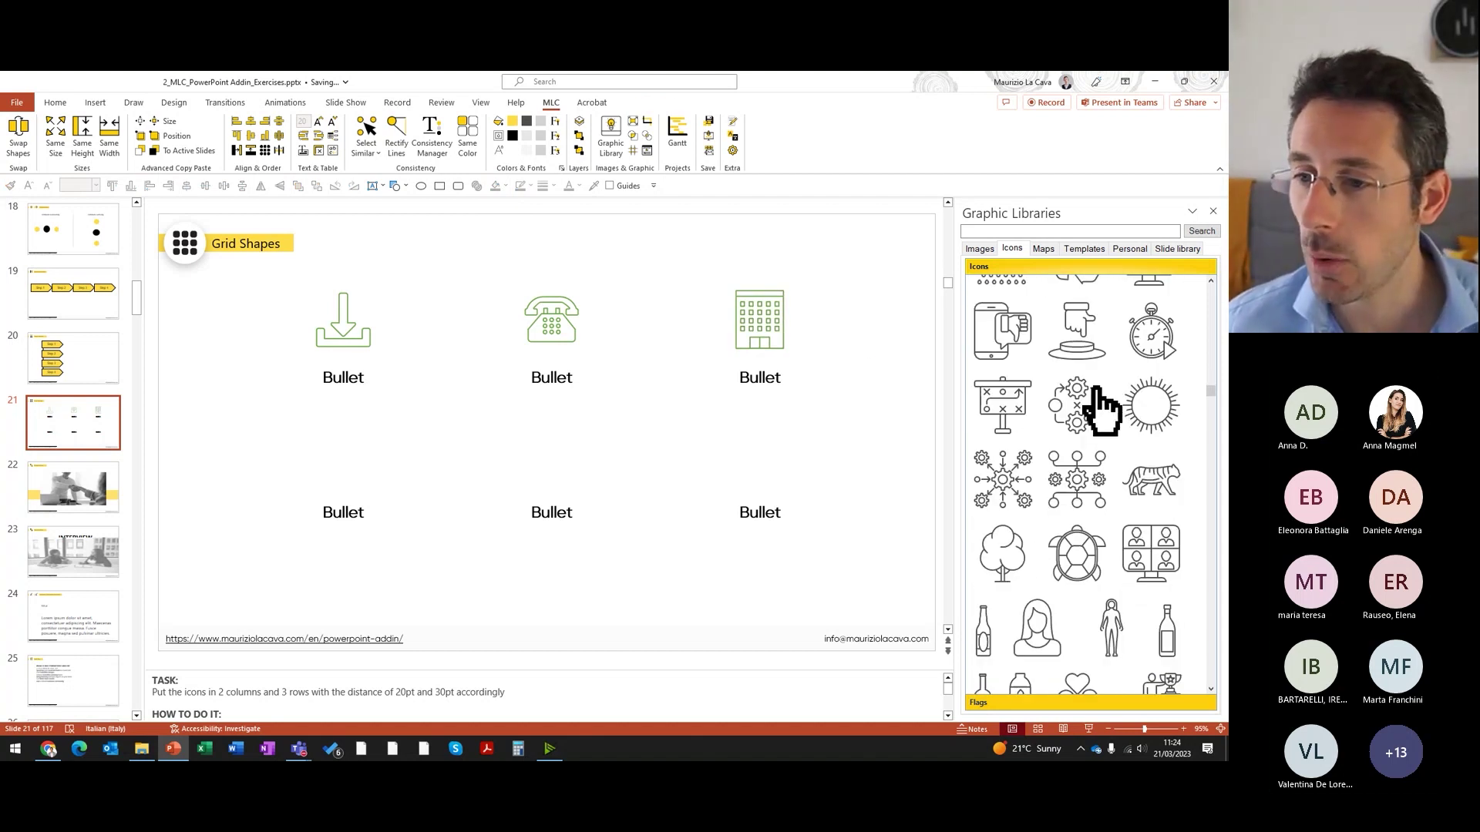
scroll(1096, 389, down, 4)
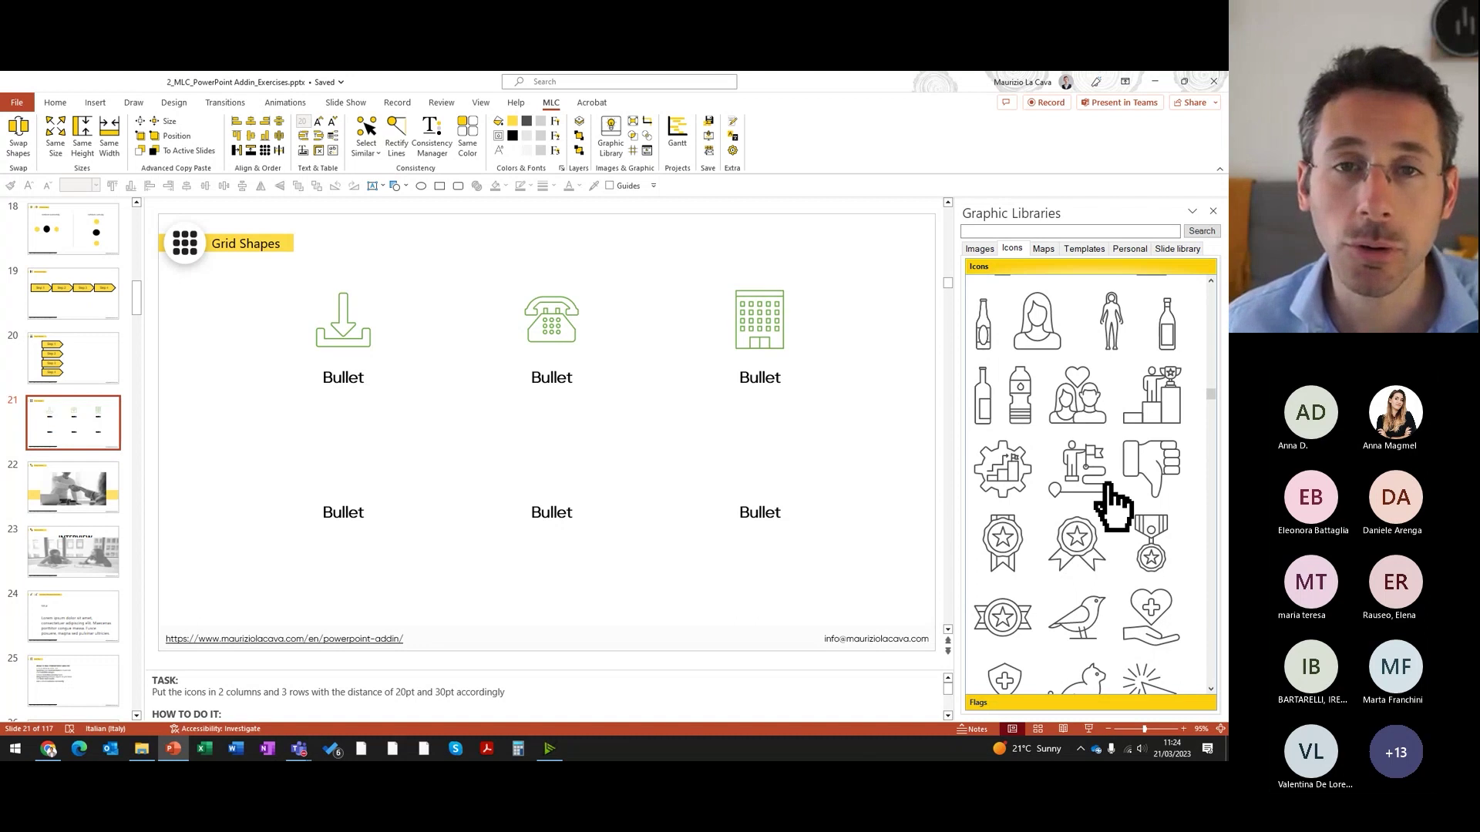
scroll(1114, 508, down, 5)
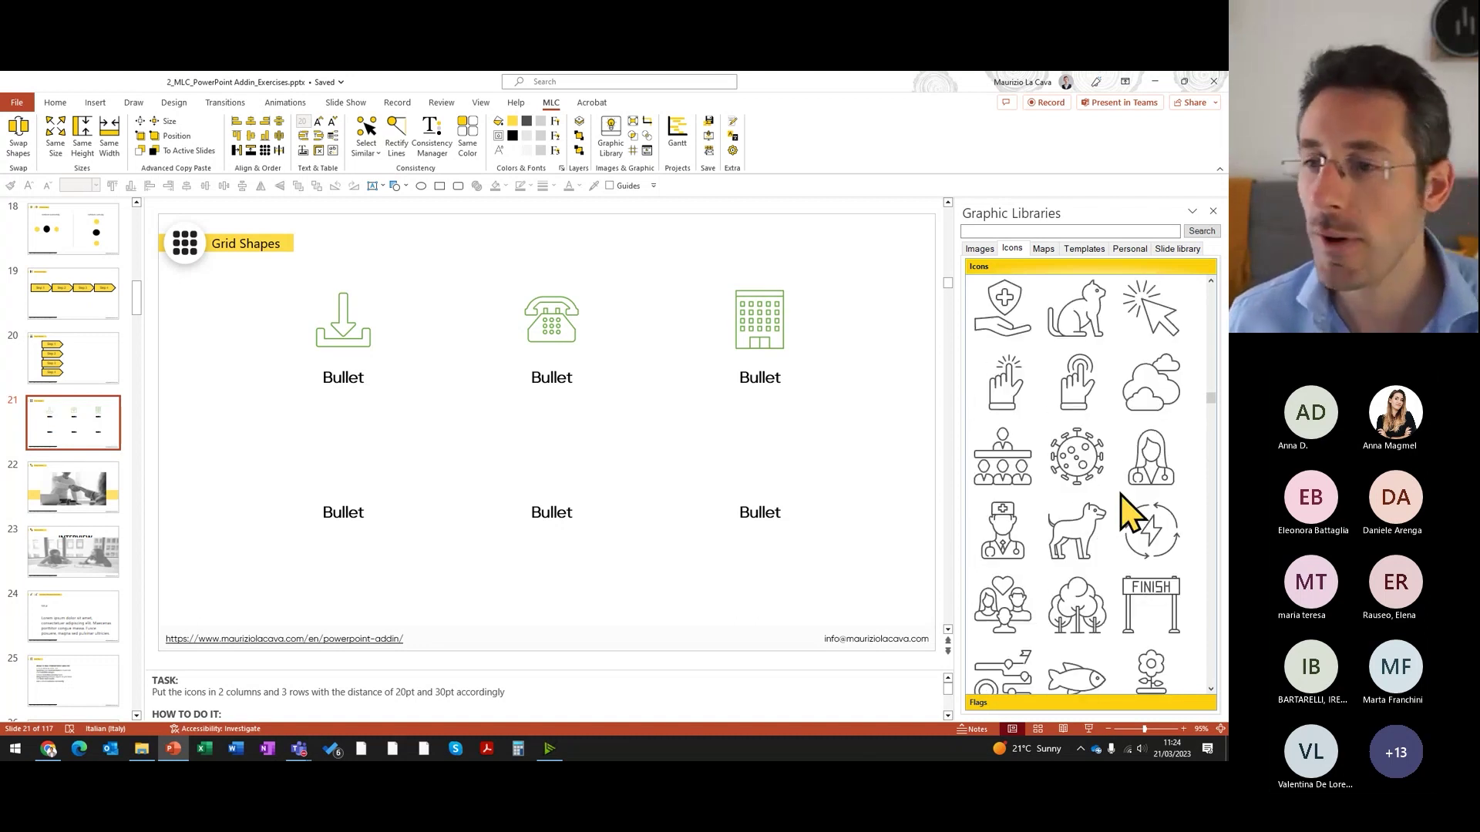
scroll(1127, 513, down, 2)
scroll(1127, 513, down, 2)
scroll(1127, 512, down, 2)
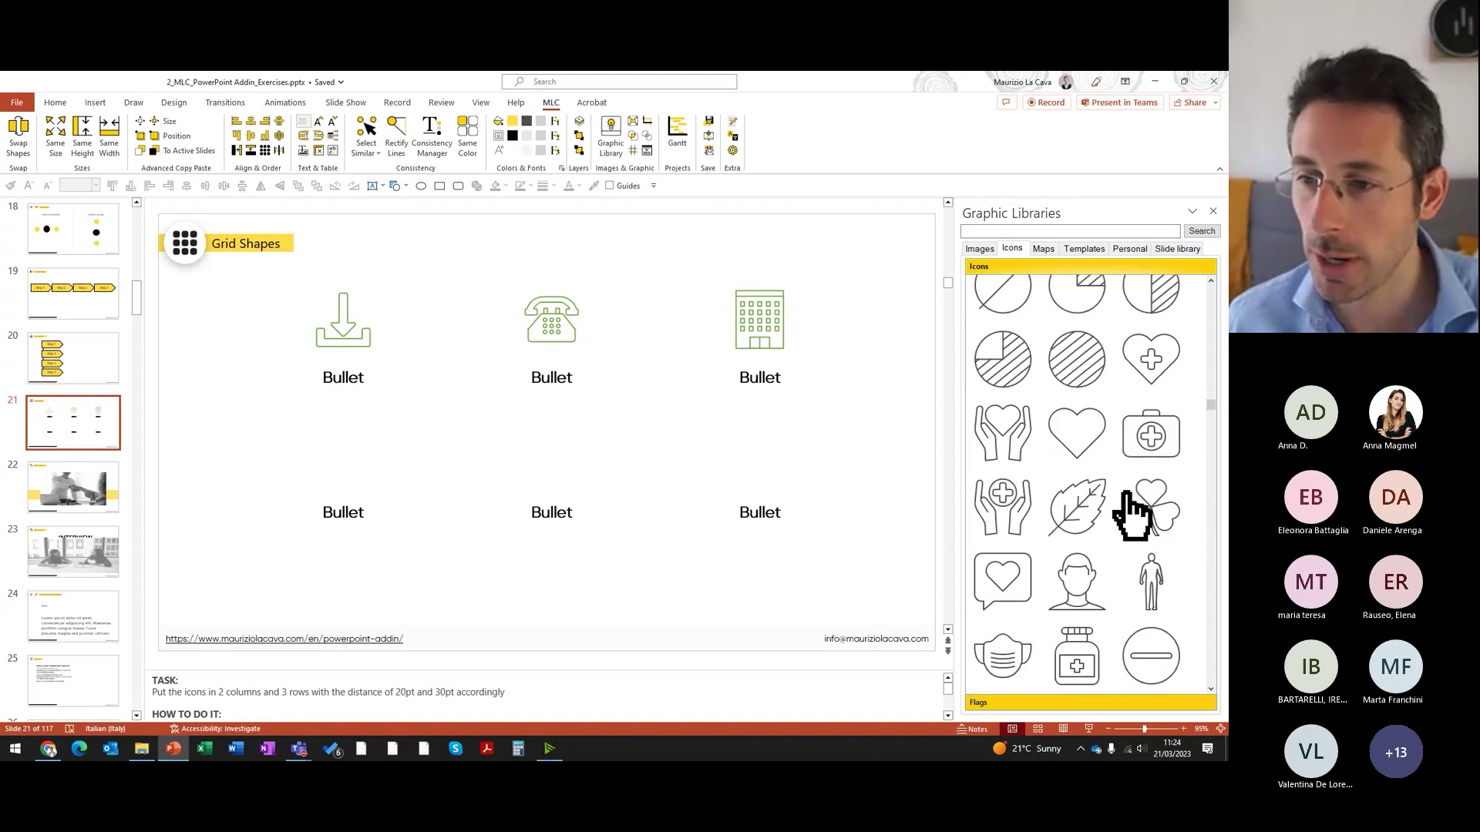
scroll(1130, 512, down, 2)
scroll(1129, 517, down, 2)
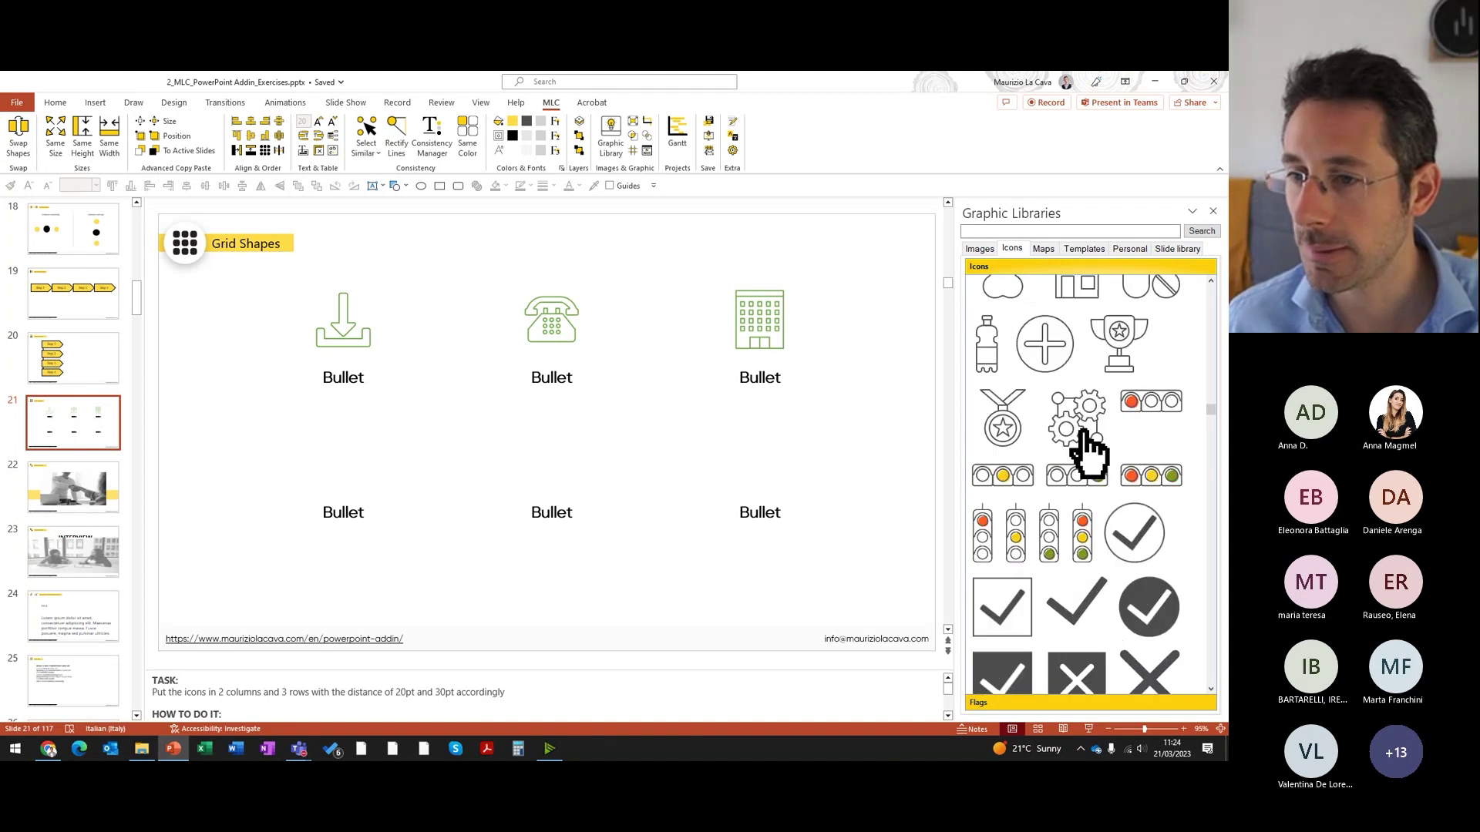
scroll(1129, 536, up, 5)
scroll(1131, 532, up, 5)
scroll(1132, 532, up, 5)
scroll(1132, 539, up, 5)
scroll(1133, 535, up, 2)
scroll(1133, 535, up, 5)
scroll(1130, 568, down, 3)
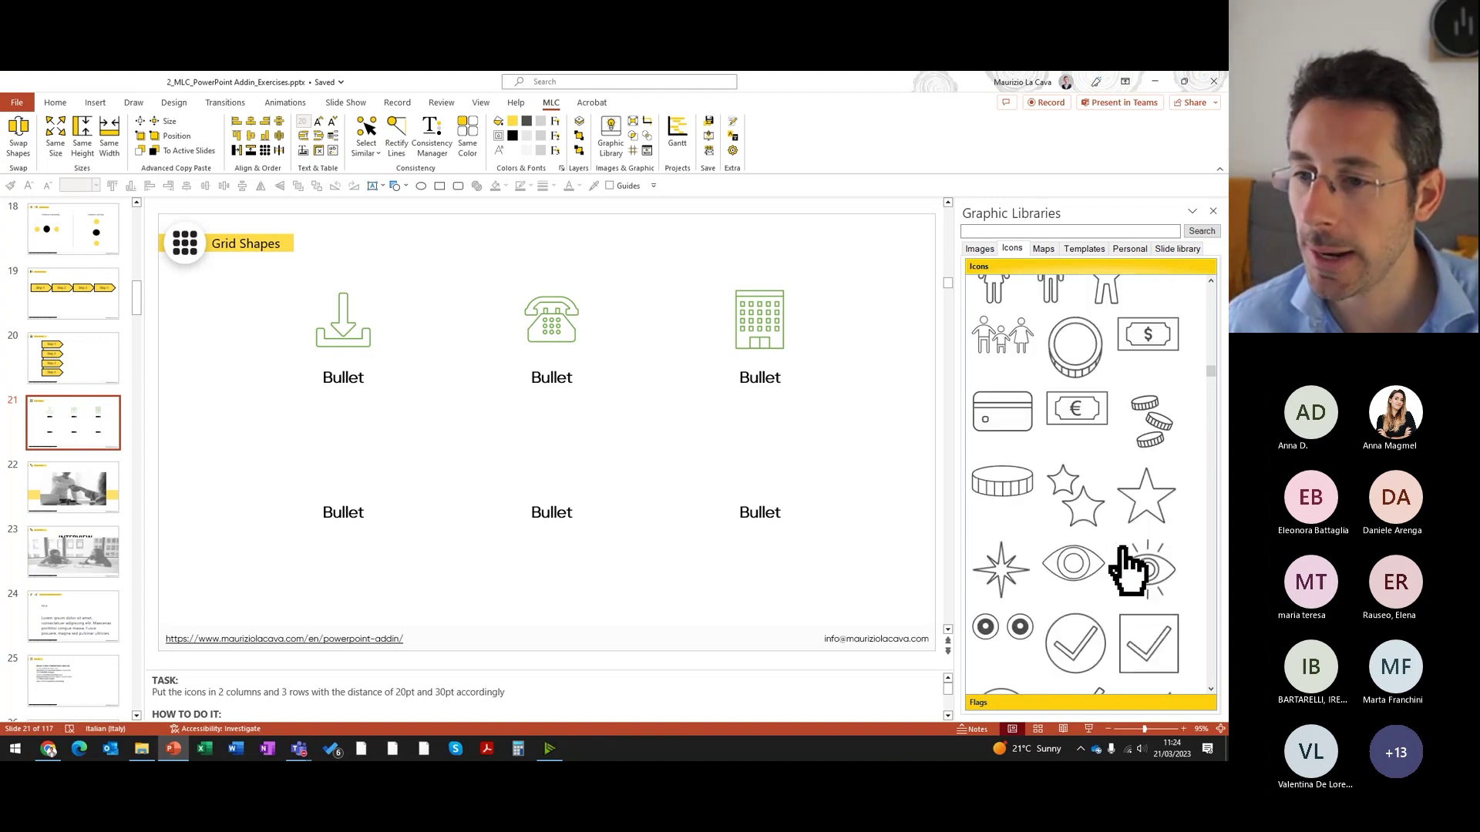
click(1021, 628)
drag(262, 284, 370, 468)
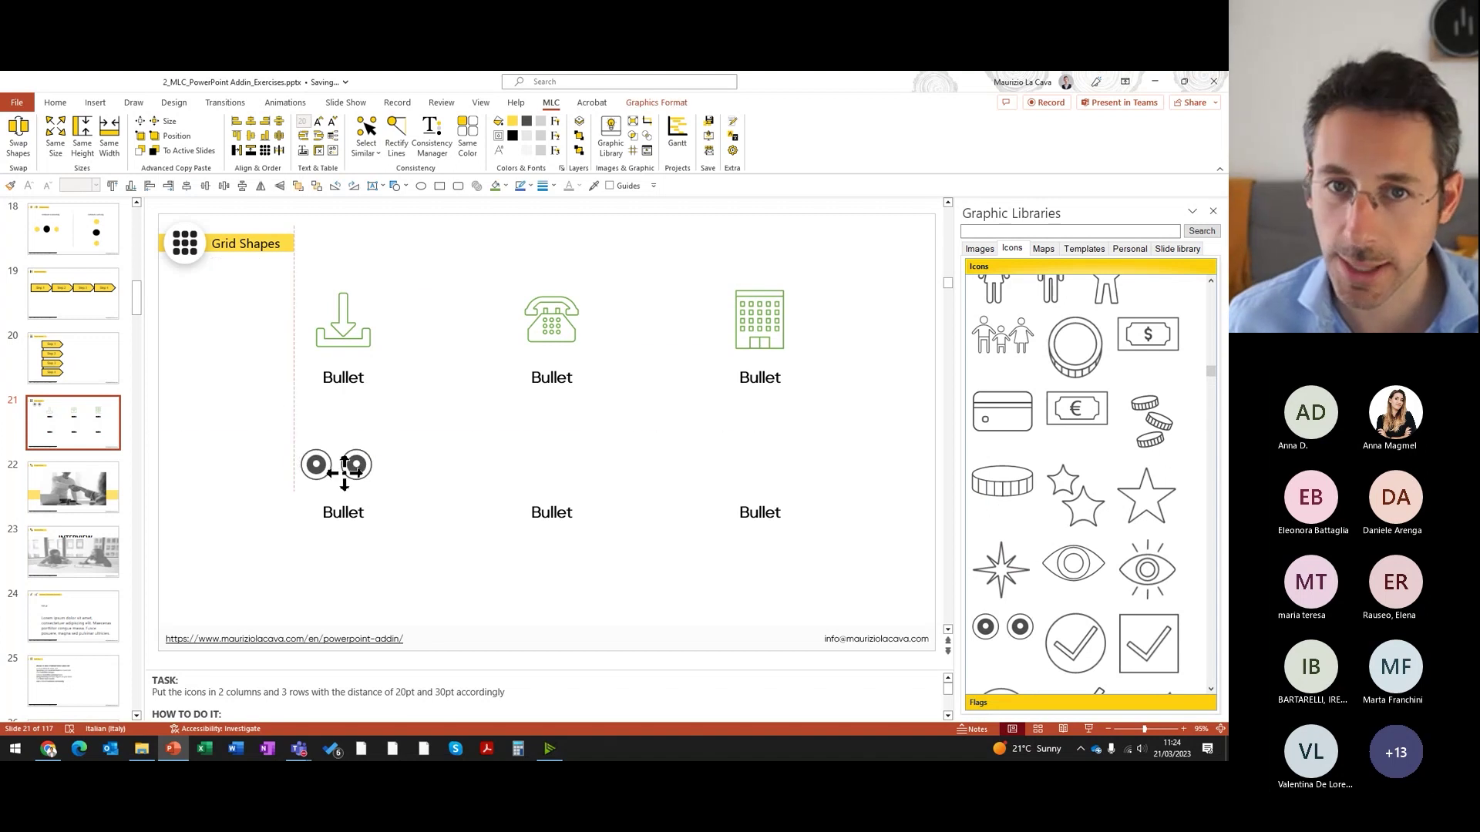
Step: Convert the two-circles icon into editable shapes and colour the circles yellow
key(ctrl+shift+g)
key(Return)
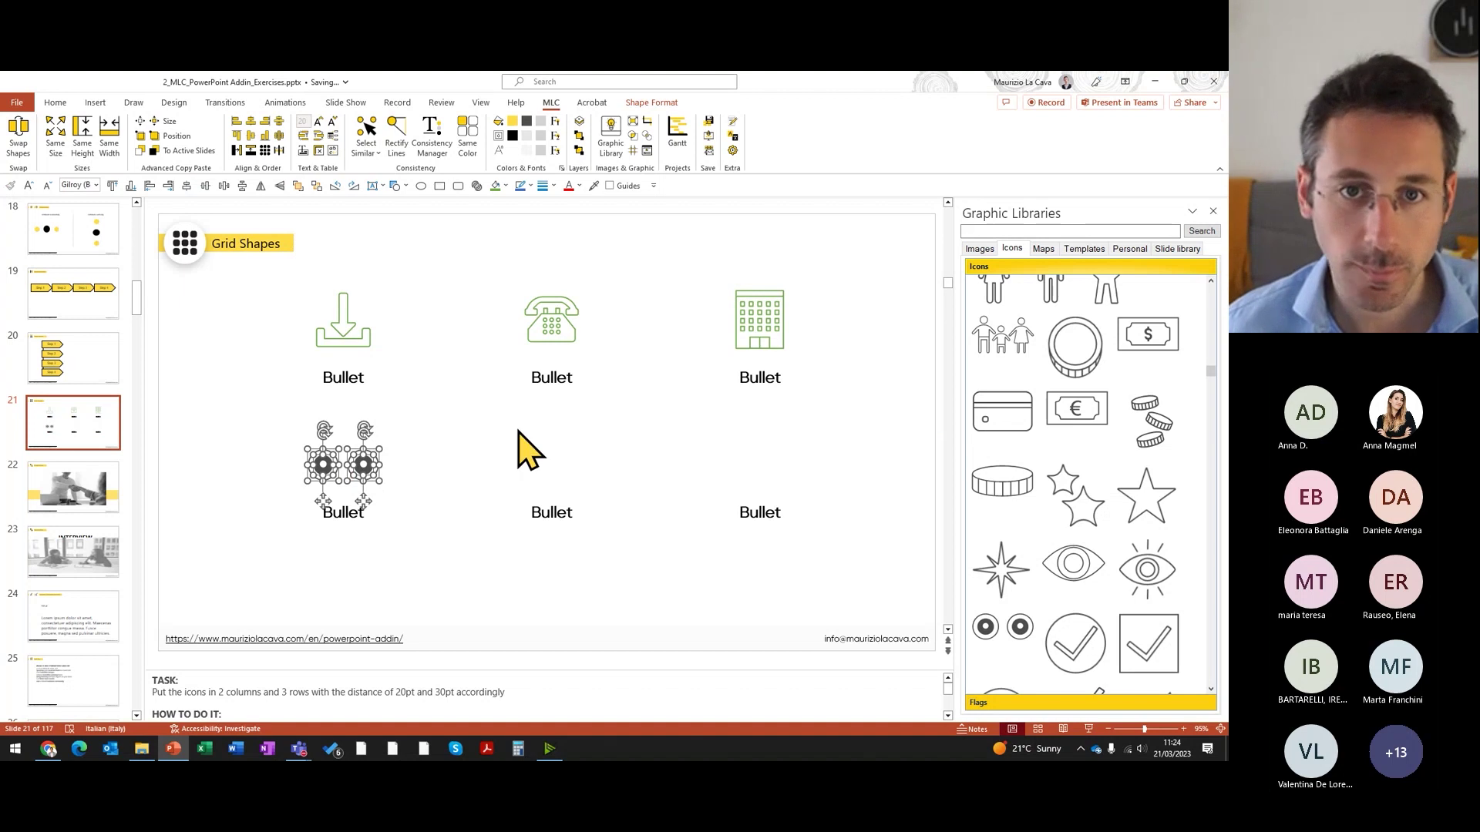
drag(471, 414, 347, 513)
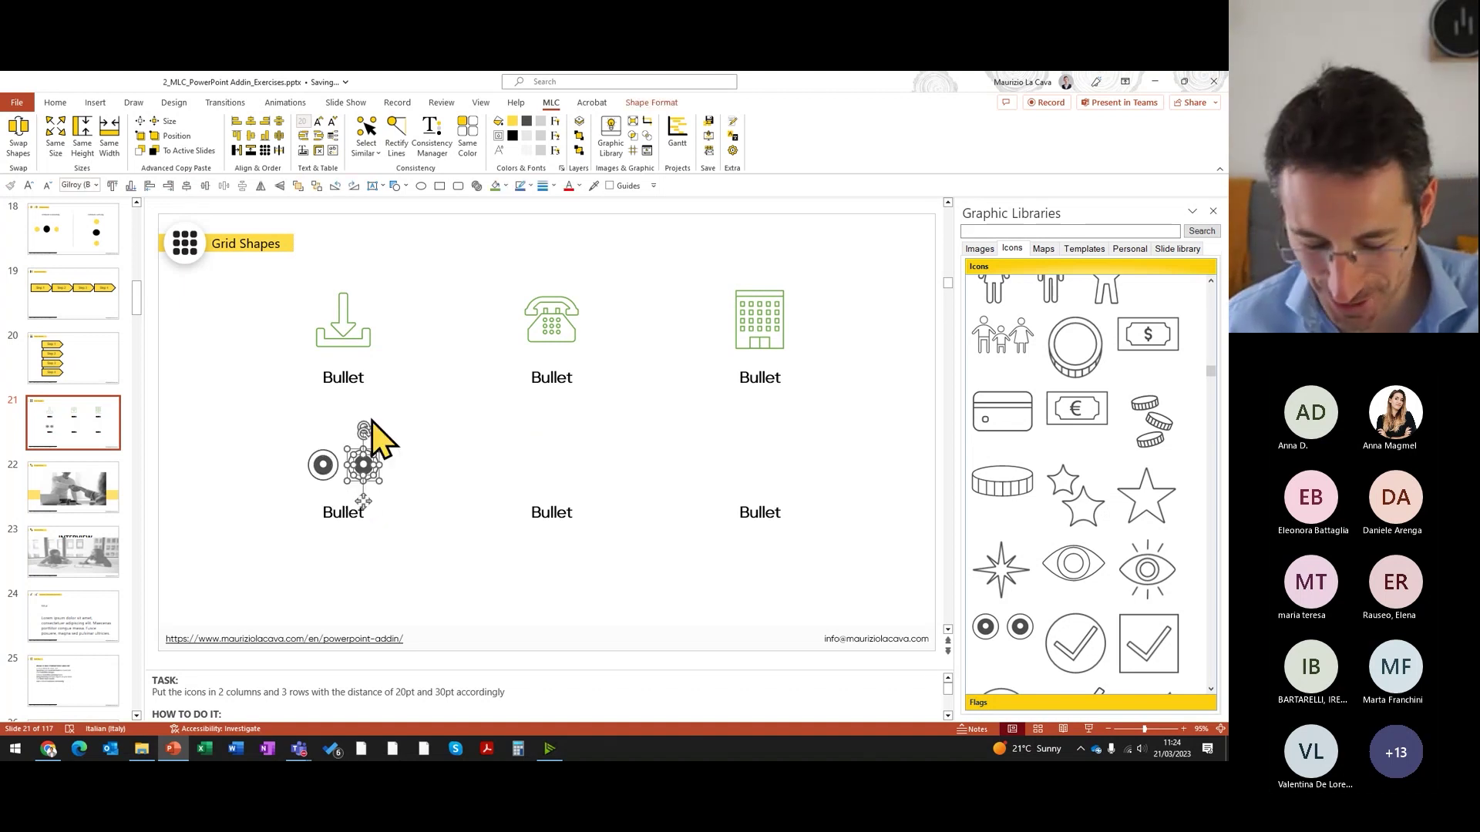
click(396, 451)
click(373, 463)
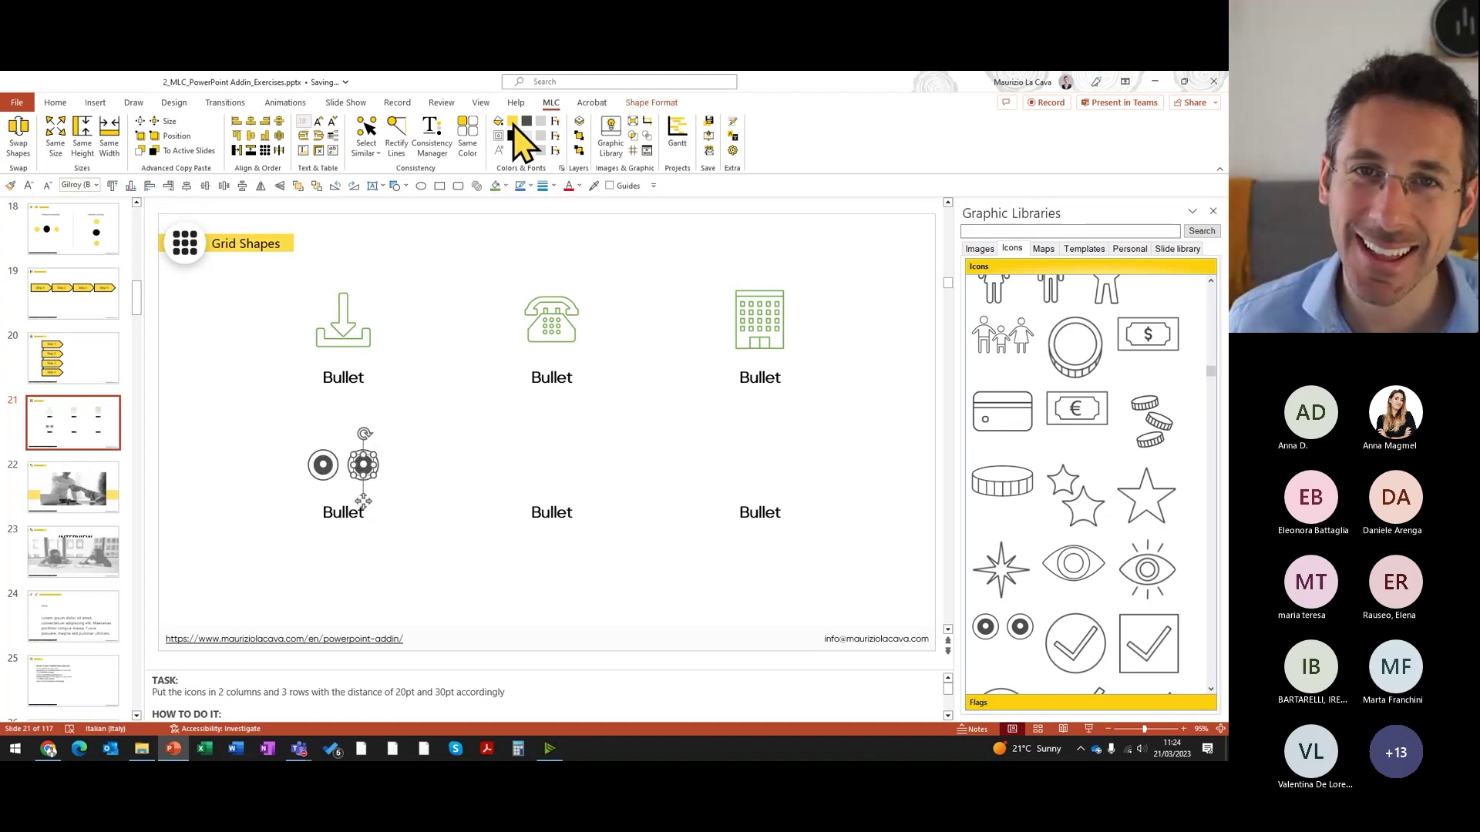
click(322, 465)
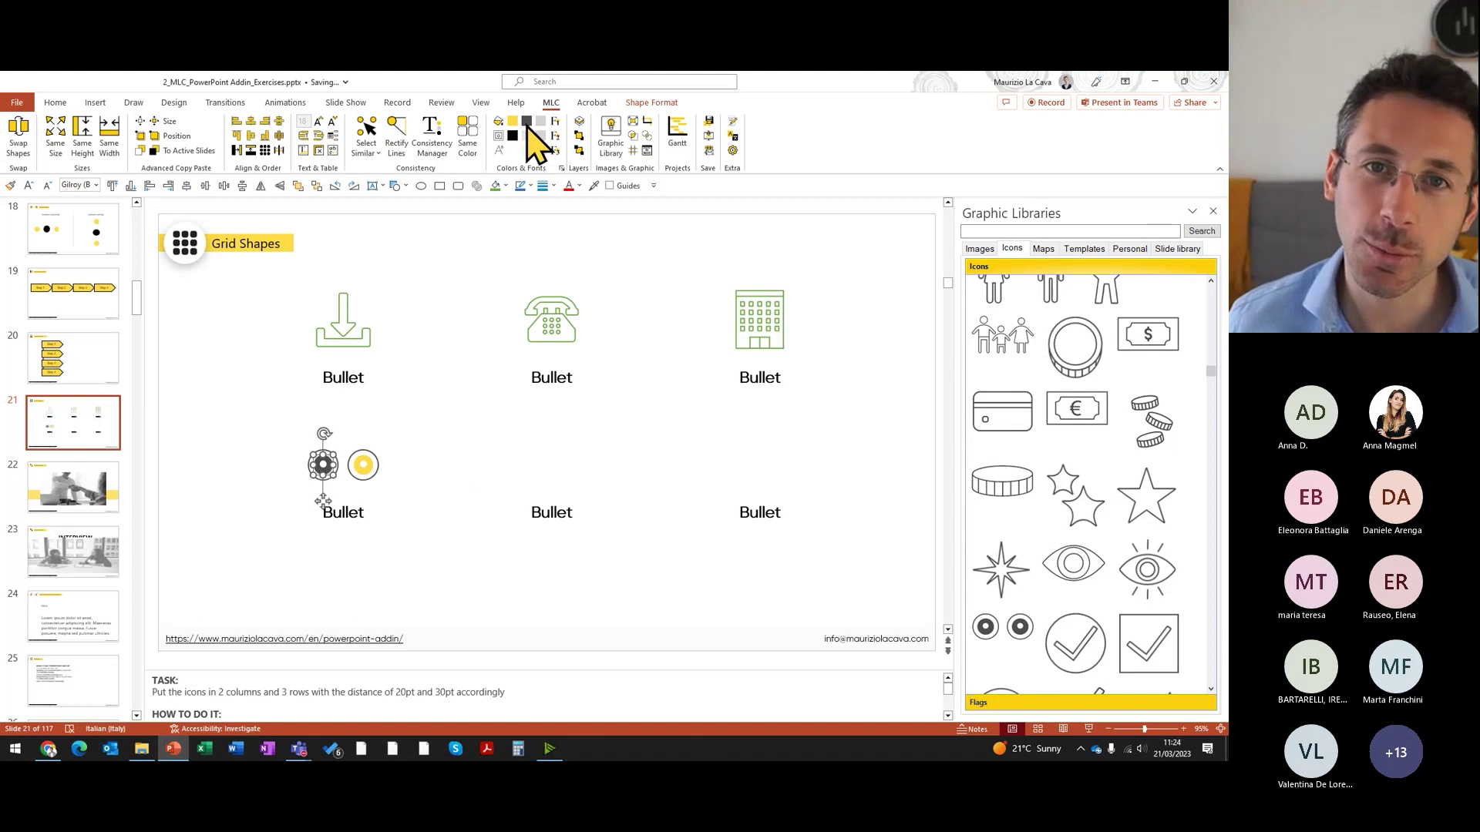
Step: Duplicate a third yellow circle above, move the trio to the middle column, and insert a star icon
drag(436, 414, 347, 497)
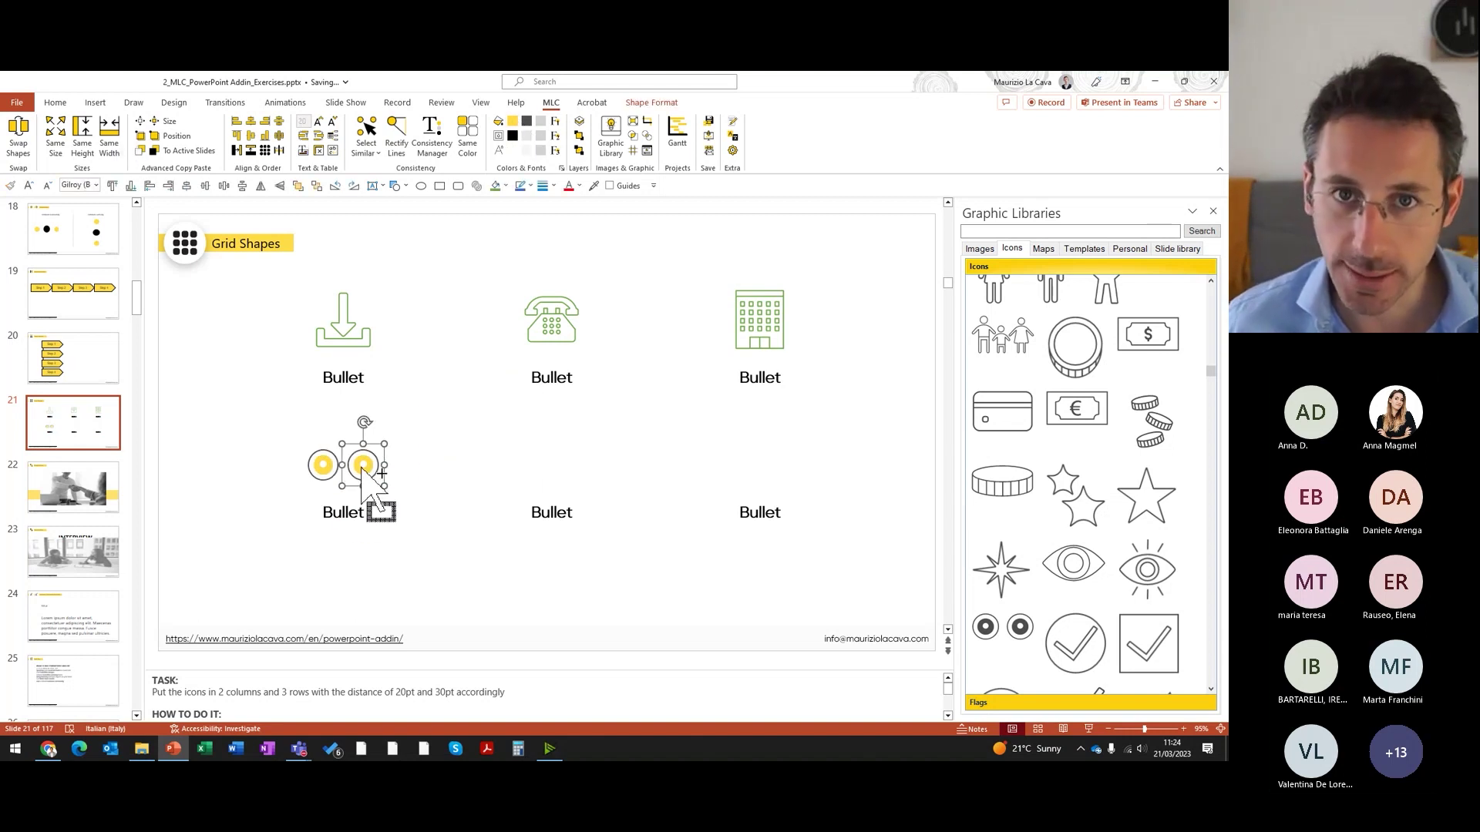
drag(362, 467, 343, 436)
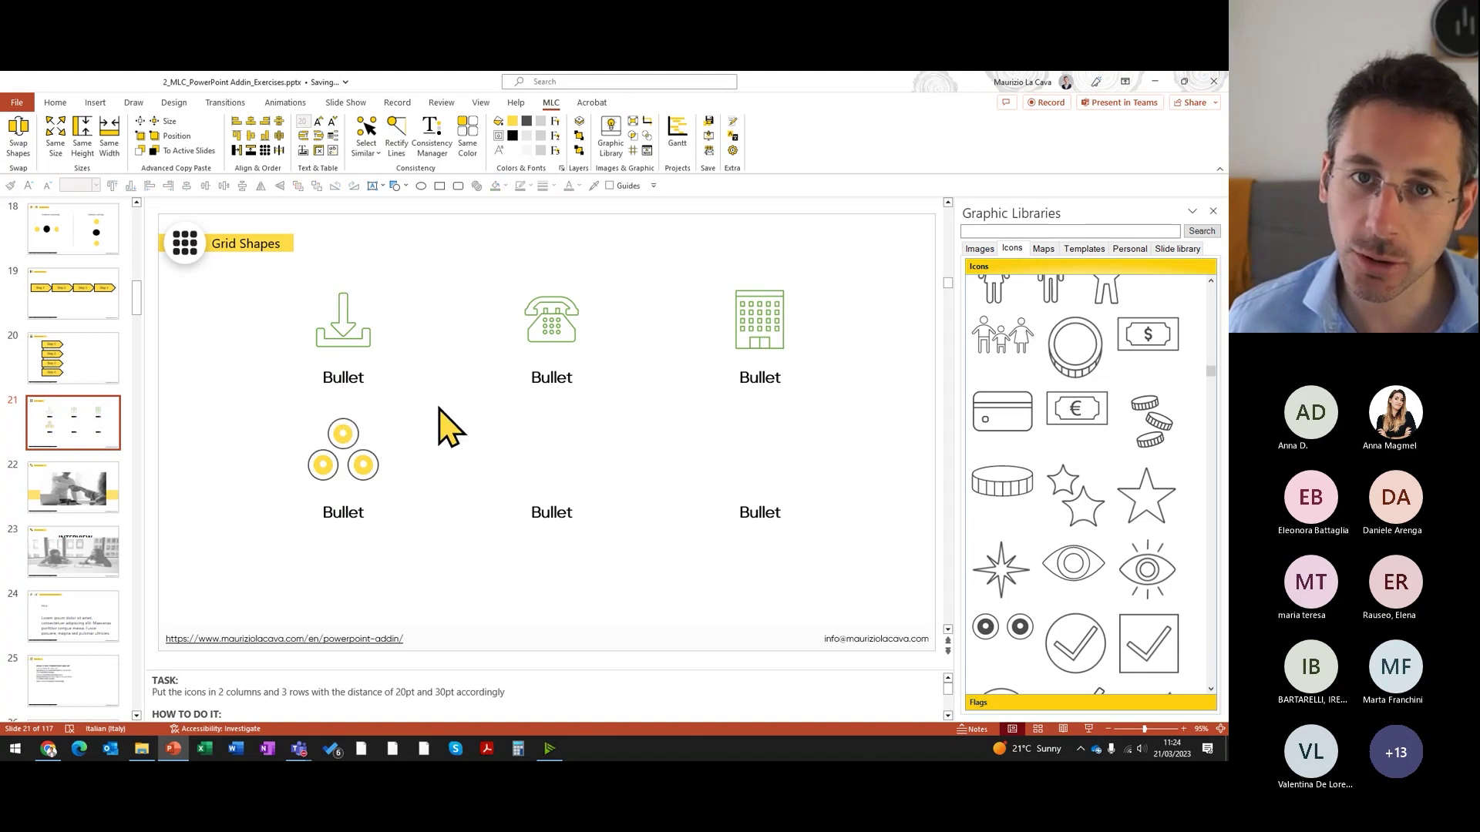
drag(440, 392, 255, 493)
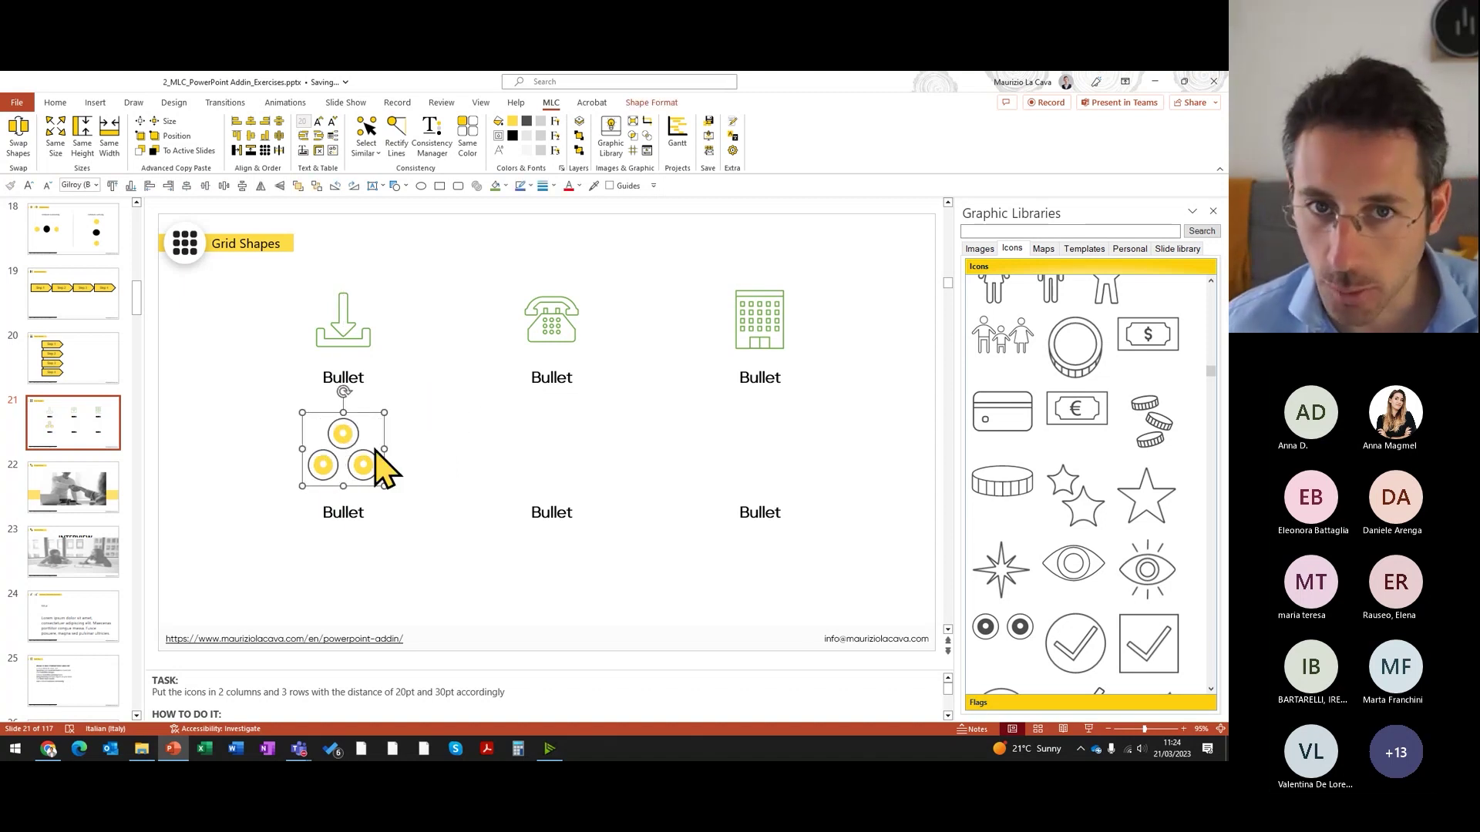
drag(377, 463, 586, 462)
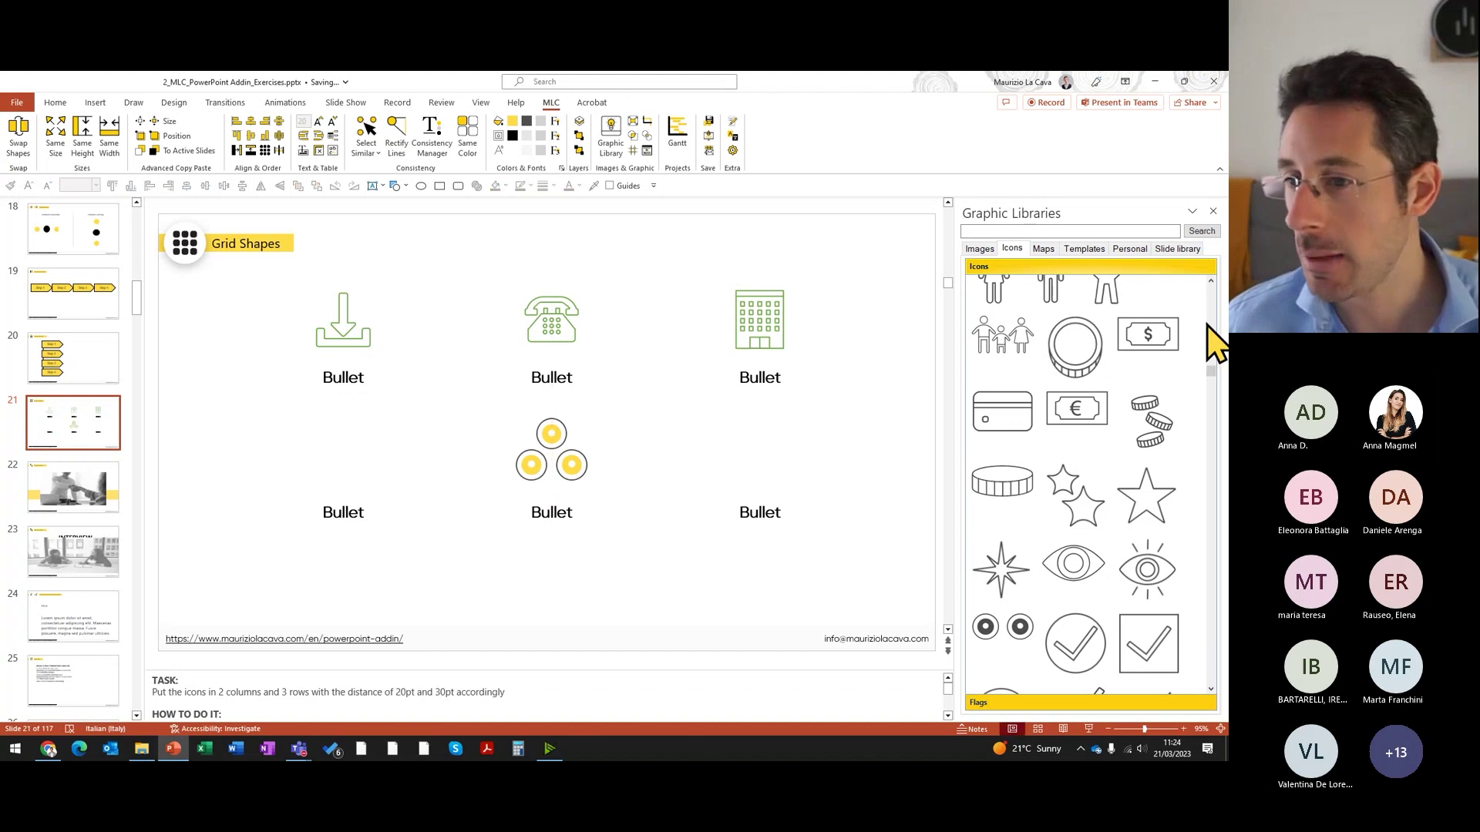
click(568, 454)
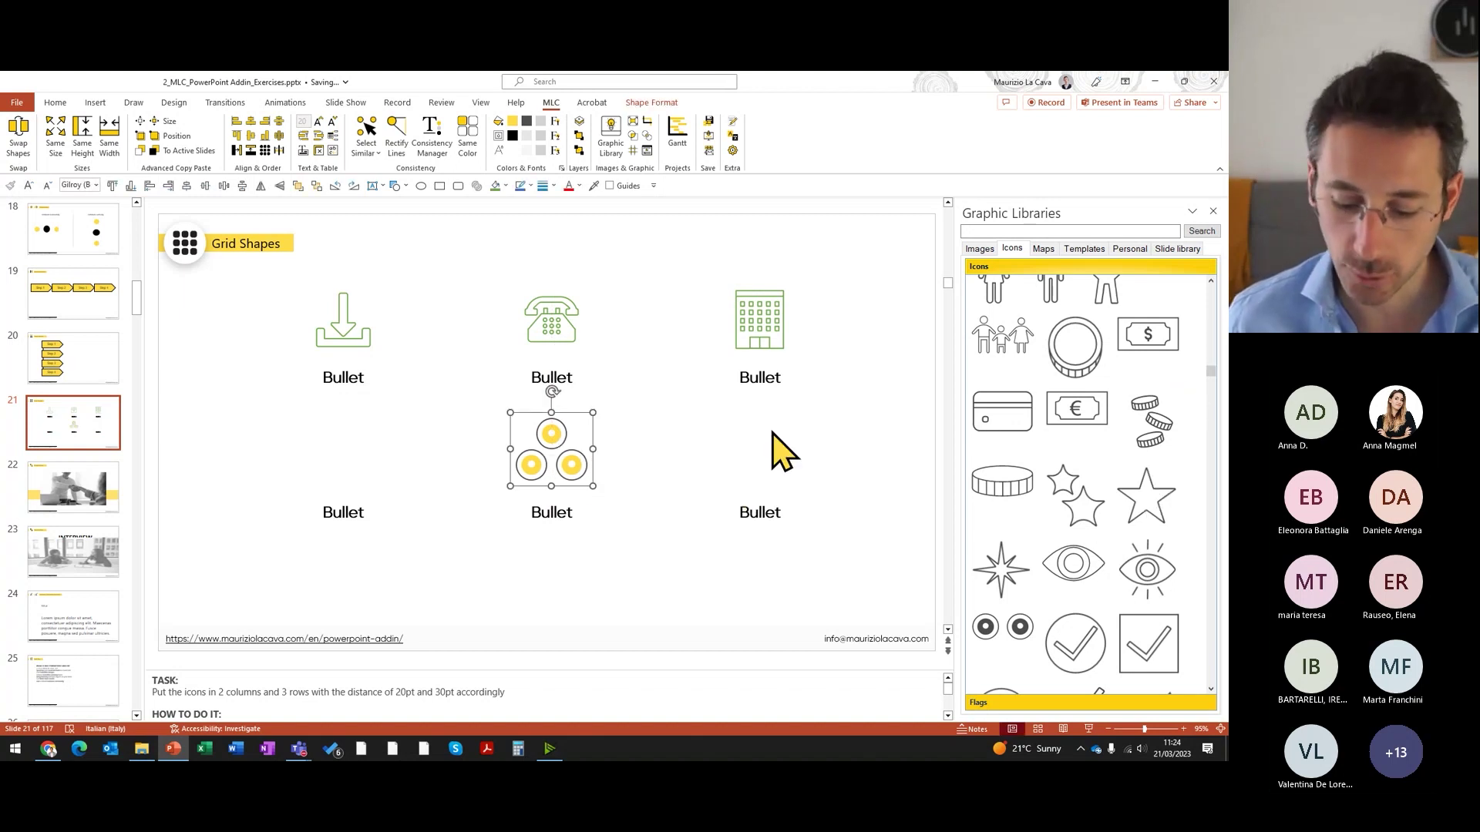
key(ctrl+shift+g)
click(545, 370)
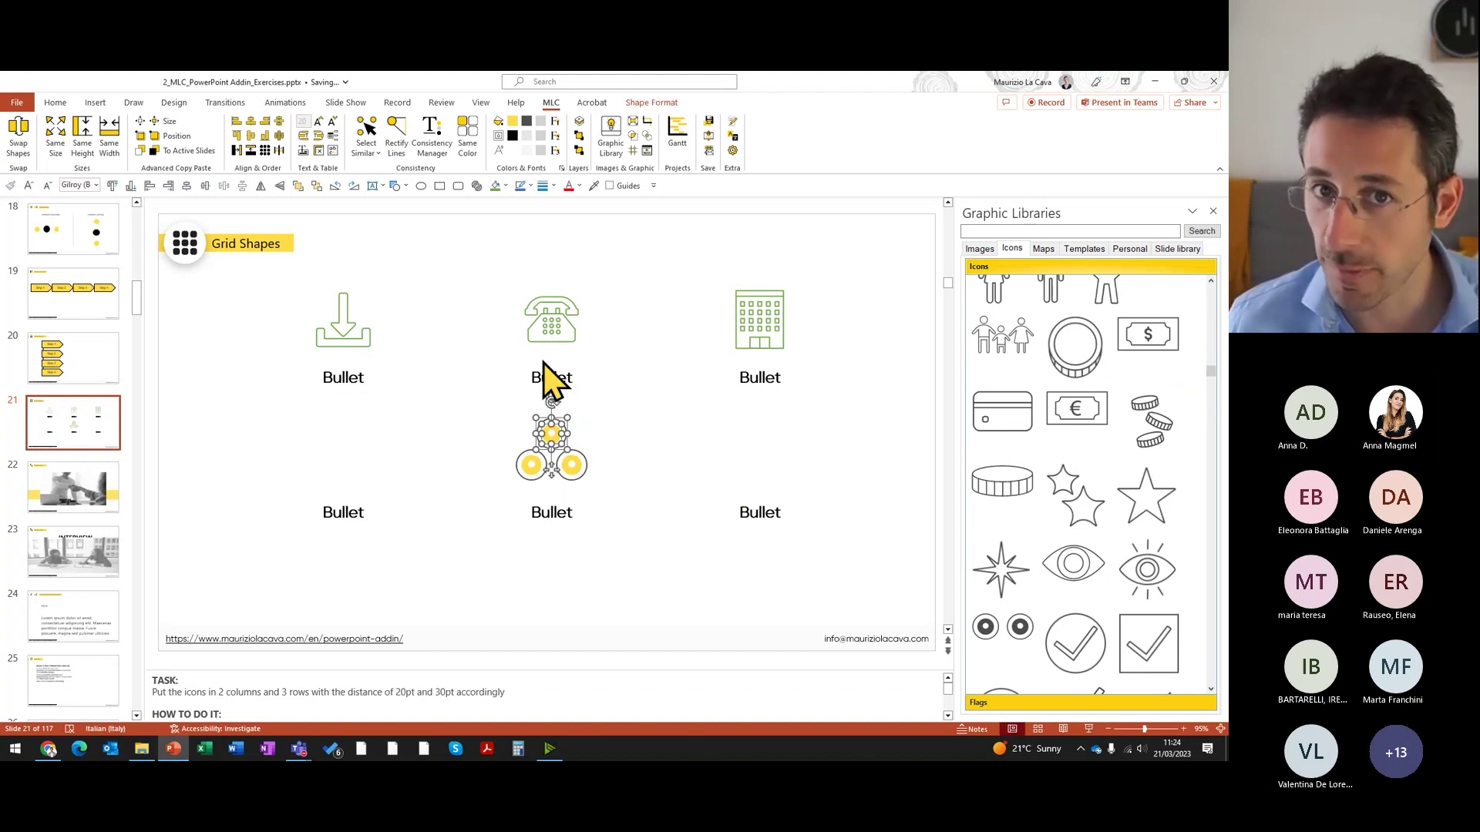
click(752, 512)
click(1083, 528)
Step: Convert the star picture into separate shapes, delete a leftover piece, and move the small star onto the top circle
drag(245, 316, 447, 478)
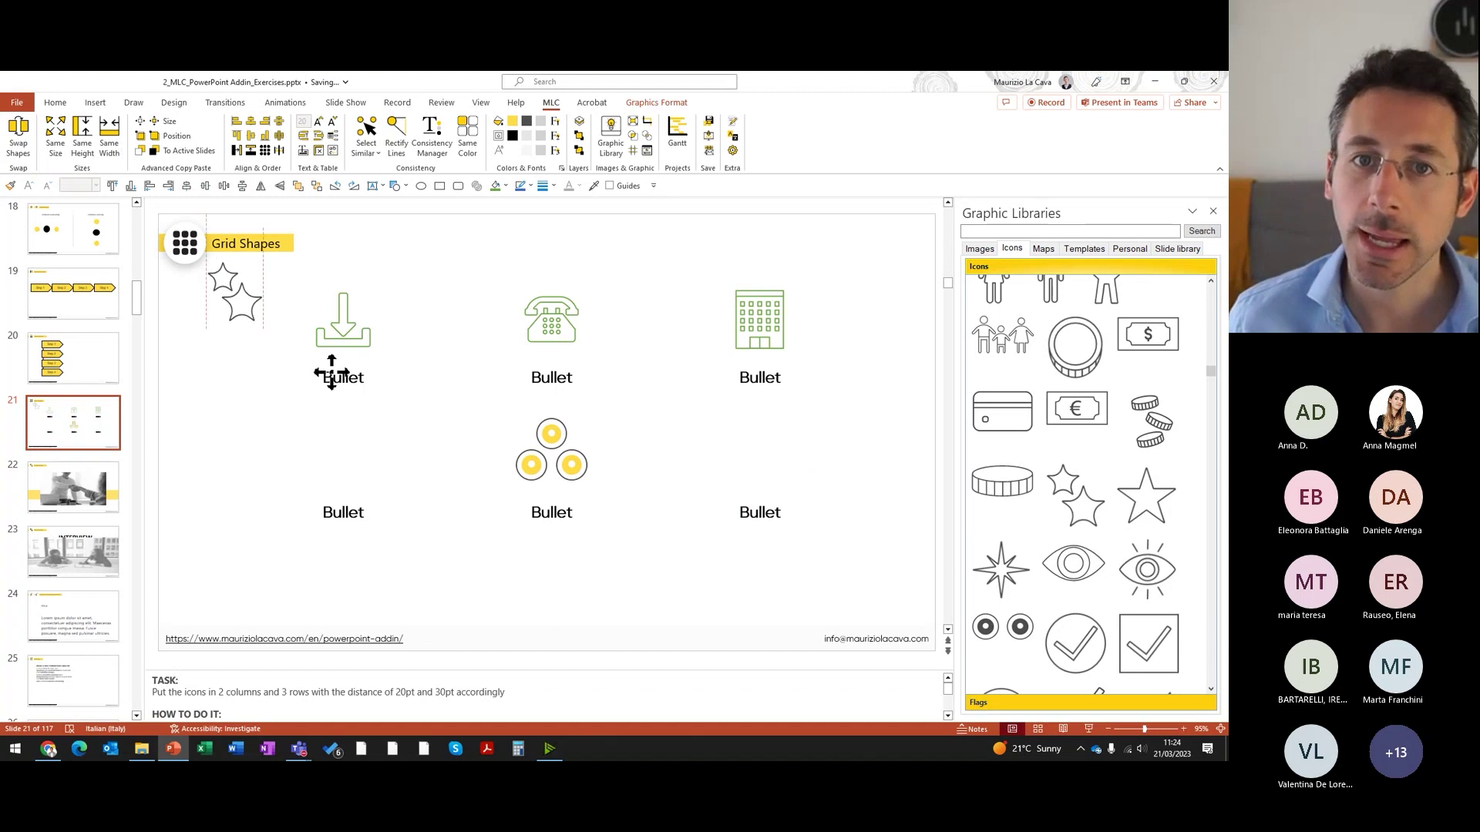
key(ctrl+shift+g)
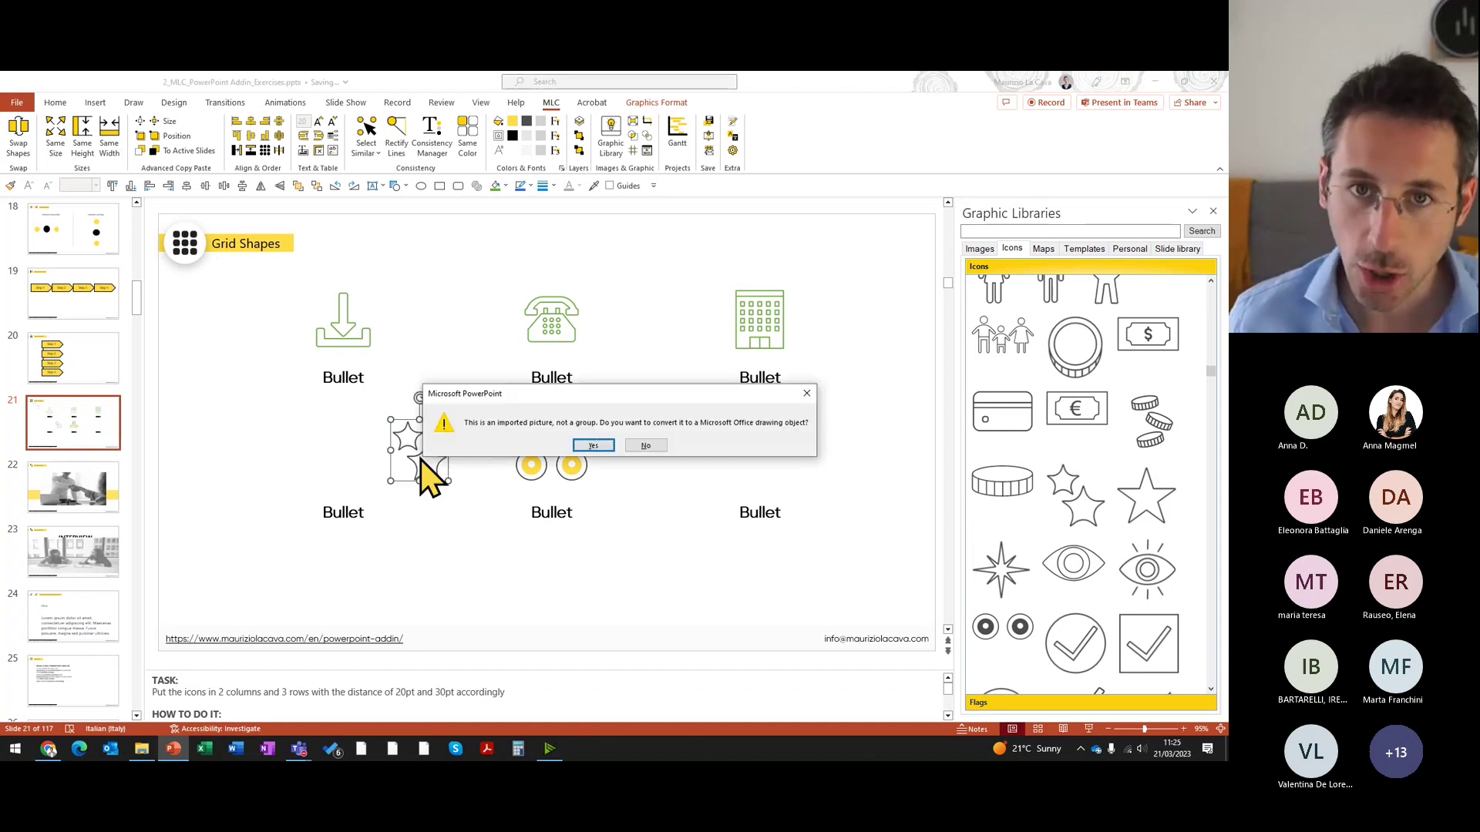
click(605, 445)
key(ctrl+shift+g)
click(446, 517)
click(561, 434)
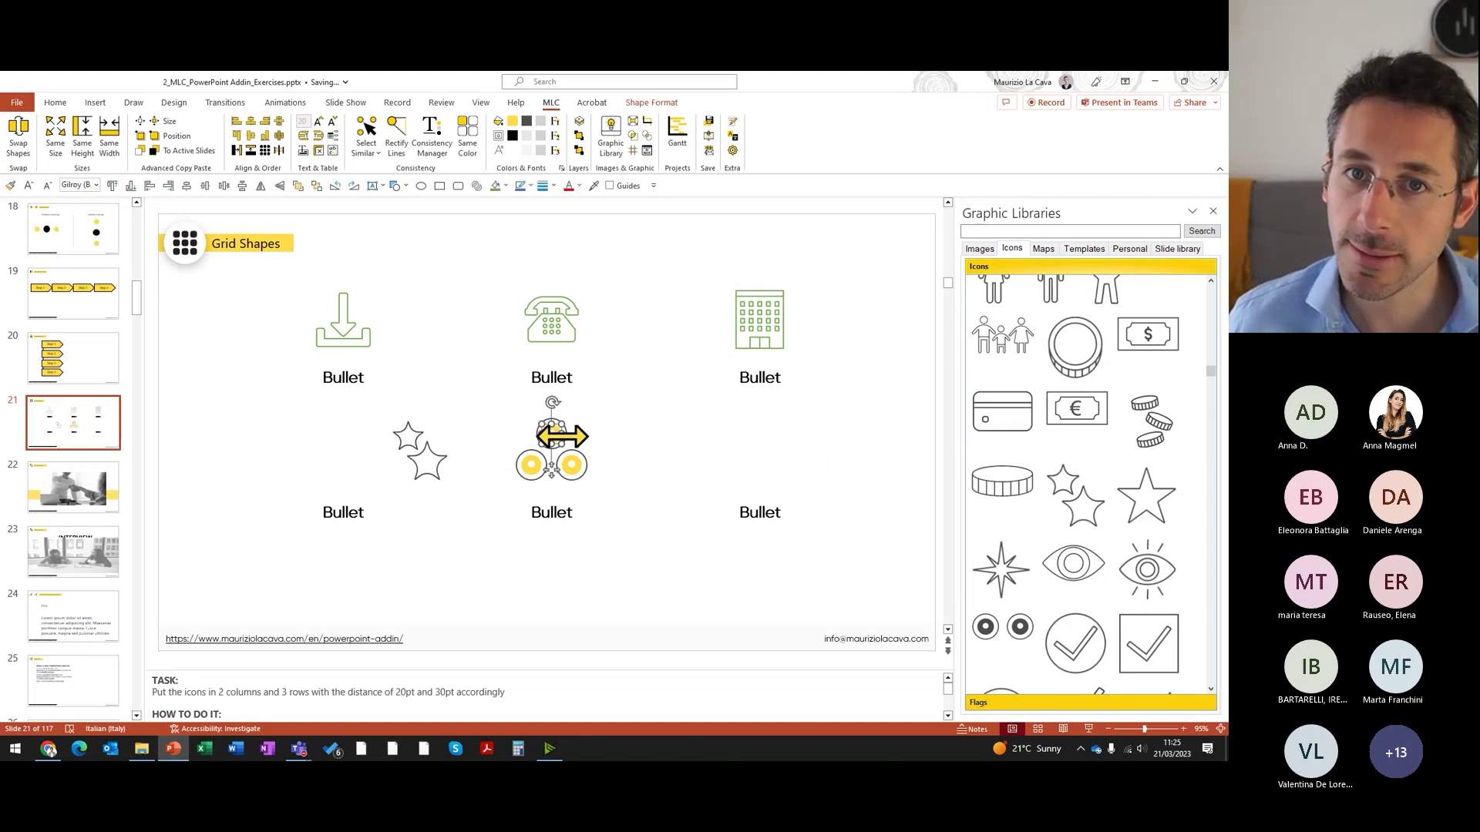
key(Delete)
drag(406, 433, 548, 434)
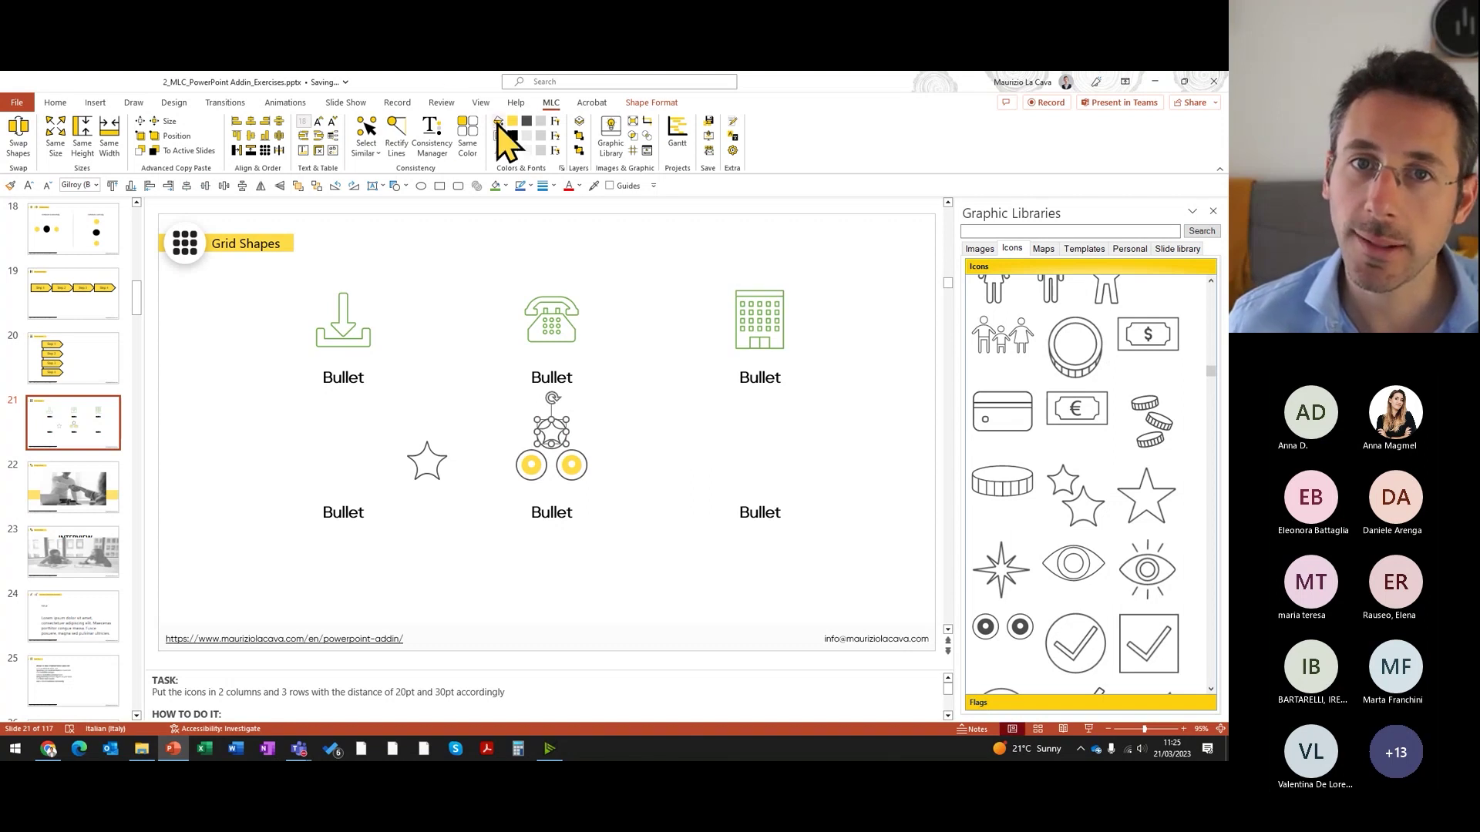
click(683, 262)
Step: Drag another library icon onto the slide and delete the icon in the bottom-left grid slot
scroll(1113, 497, up, 5)
scroll(1110, 512, up, 5)
scroll(1110, 512, up, 5)
scroll(1110, 512, up, 5)
scroll(1110, 512, up, 5)
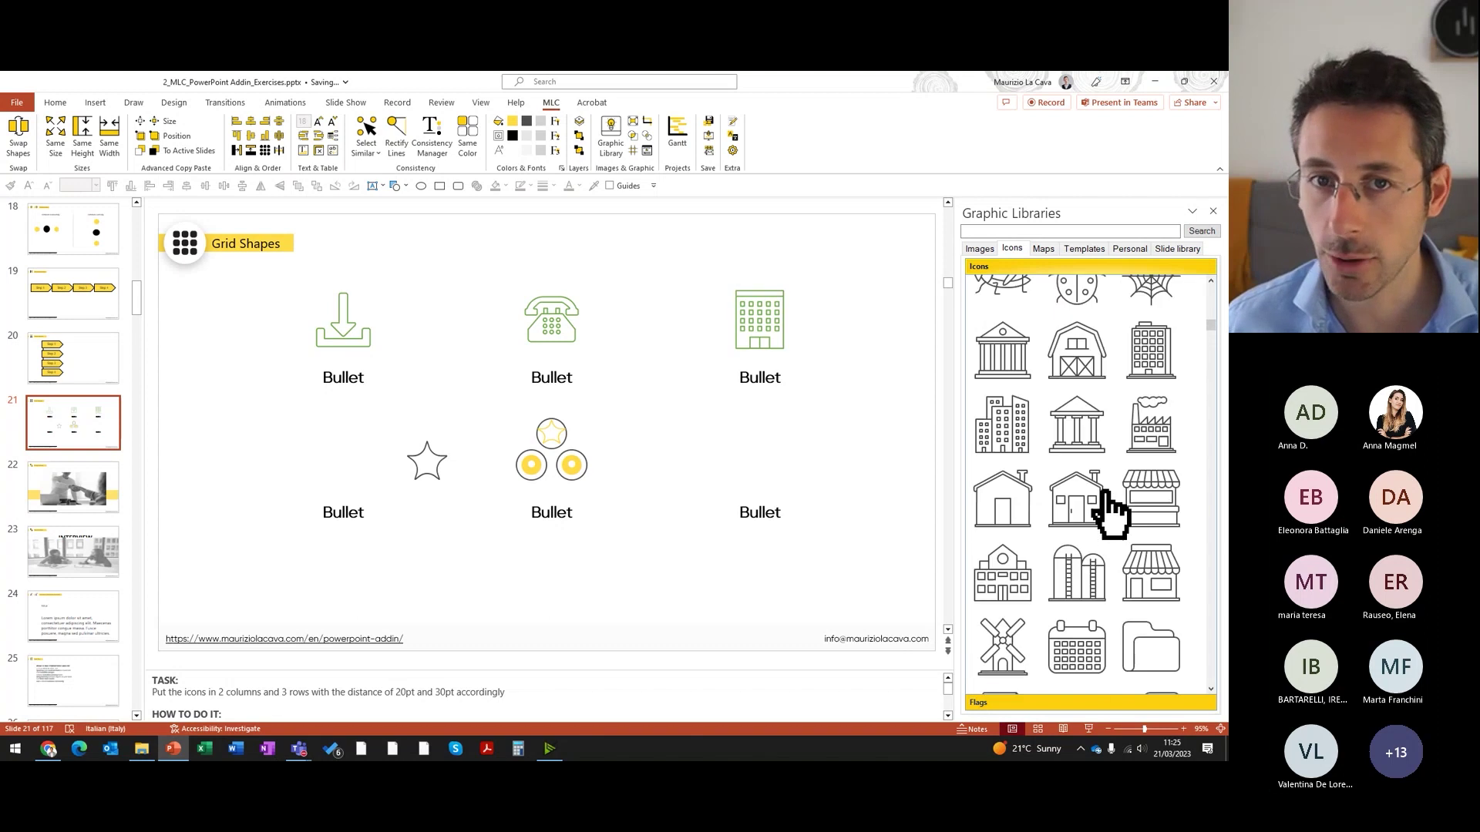
scroll(1110, 512, up, 5)
scroll(1091, 438, up, 5)
scroll(1093, 447, up, 5)
scroll(1090, 438, up, 5)
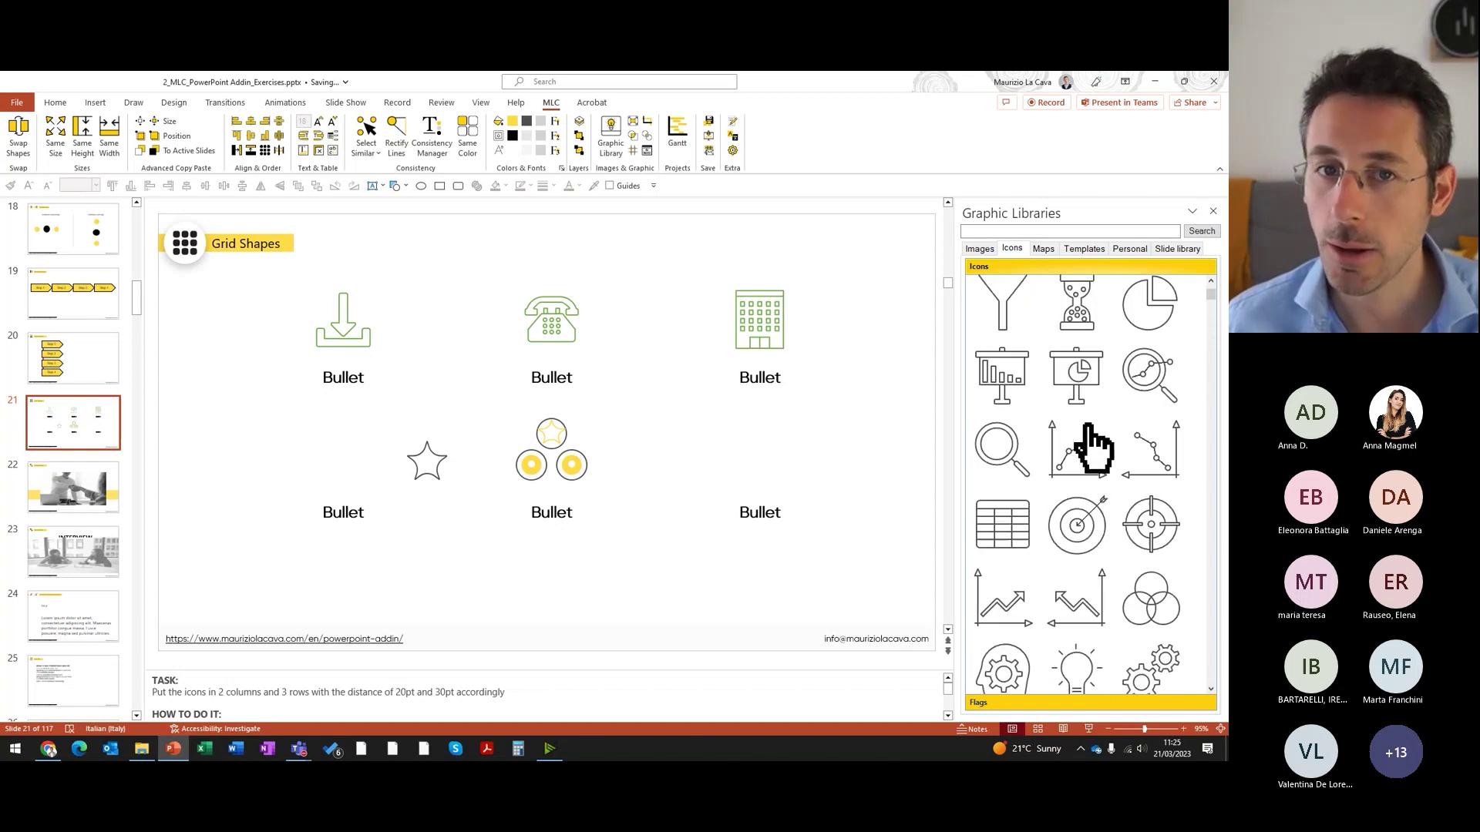
scroll(1090, 439, up, 3)
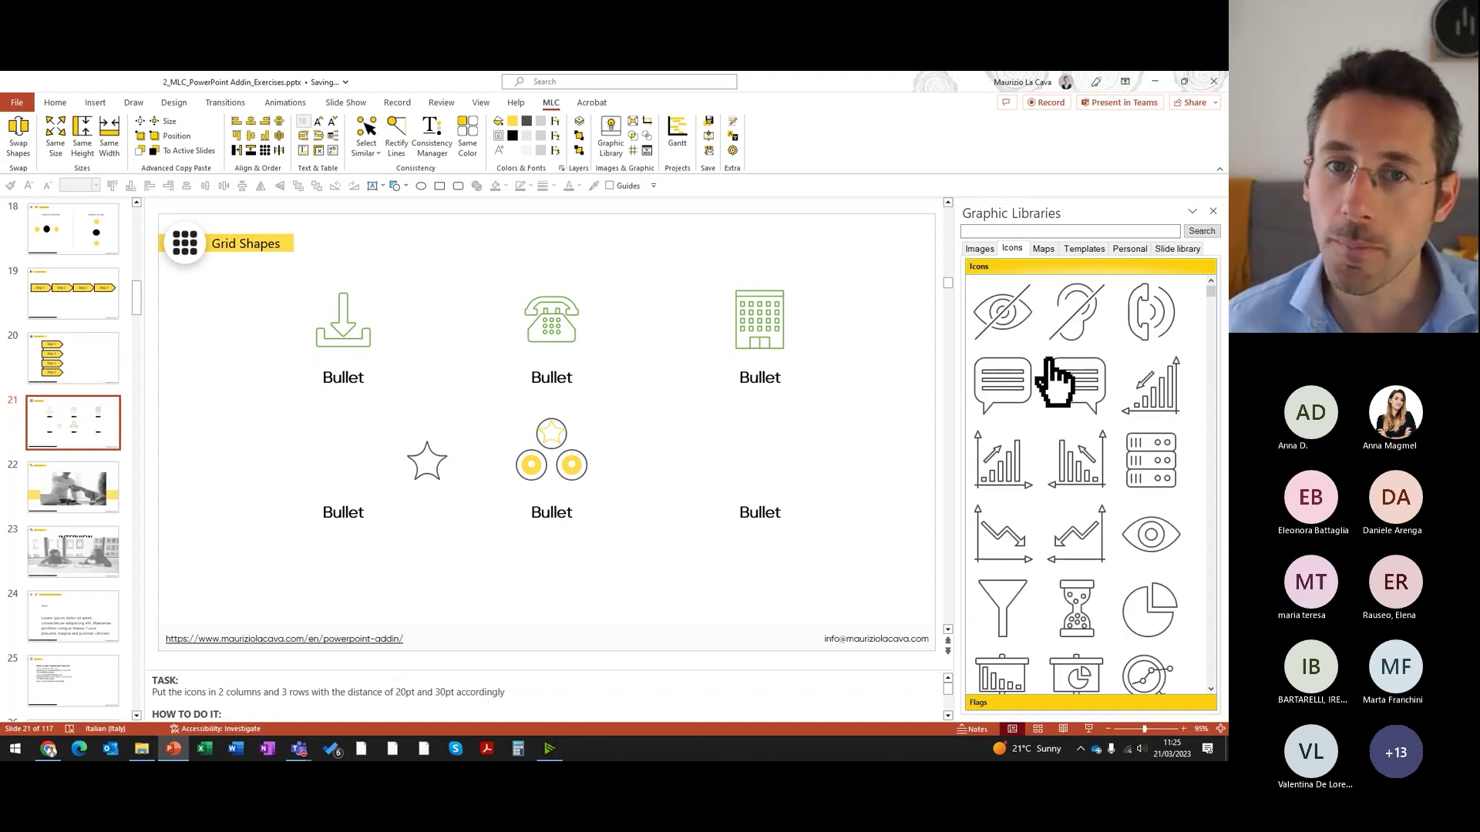
drag(1162, 445, 558, 345)
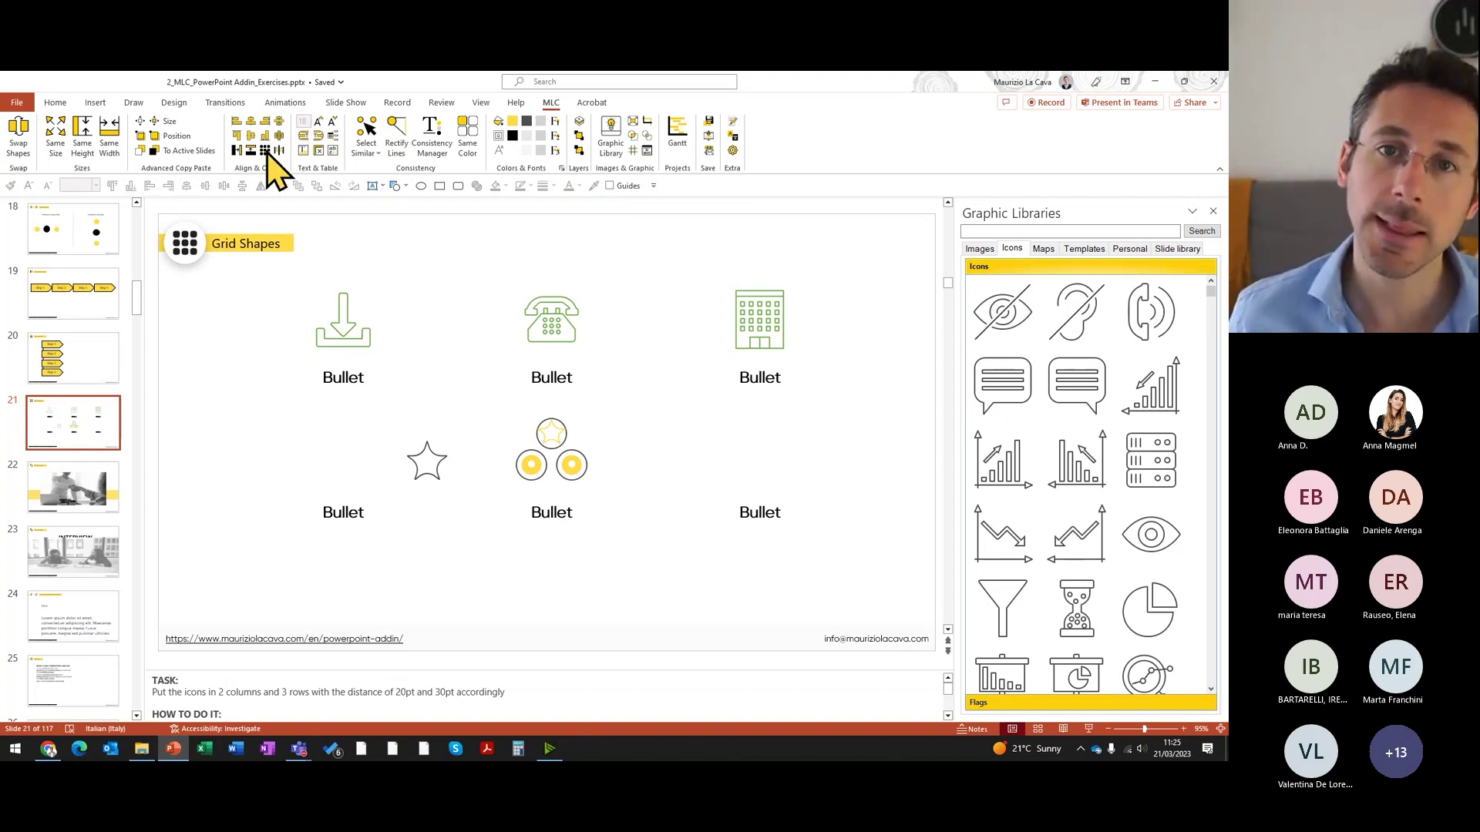
click(401, 446)
key(Delete)
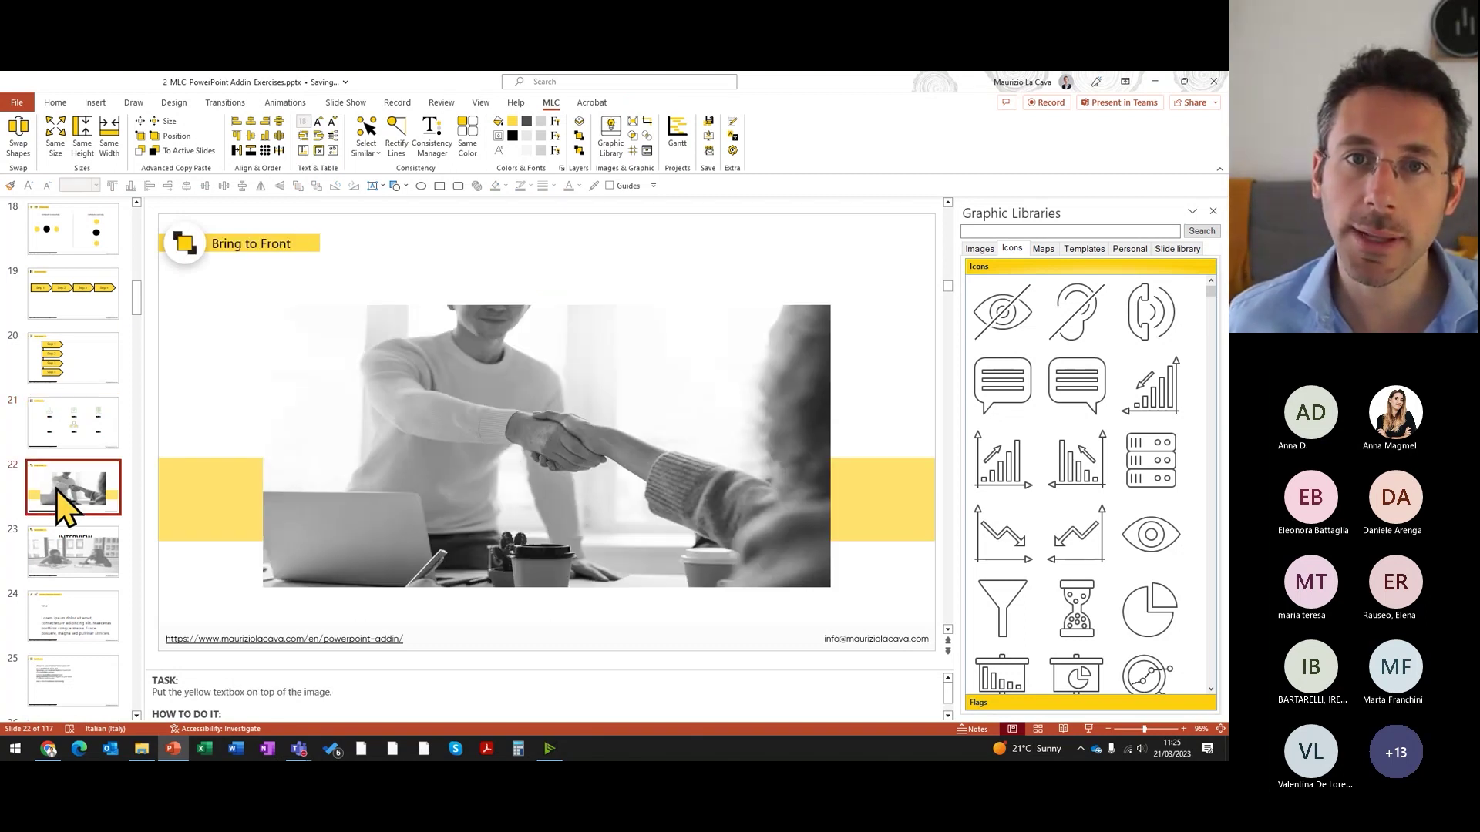
Step: On slides 22 and 23, send the handshake and office photos behind their title bands
click(424, 432)
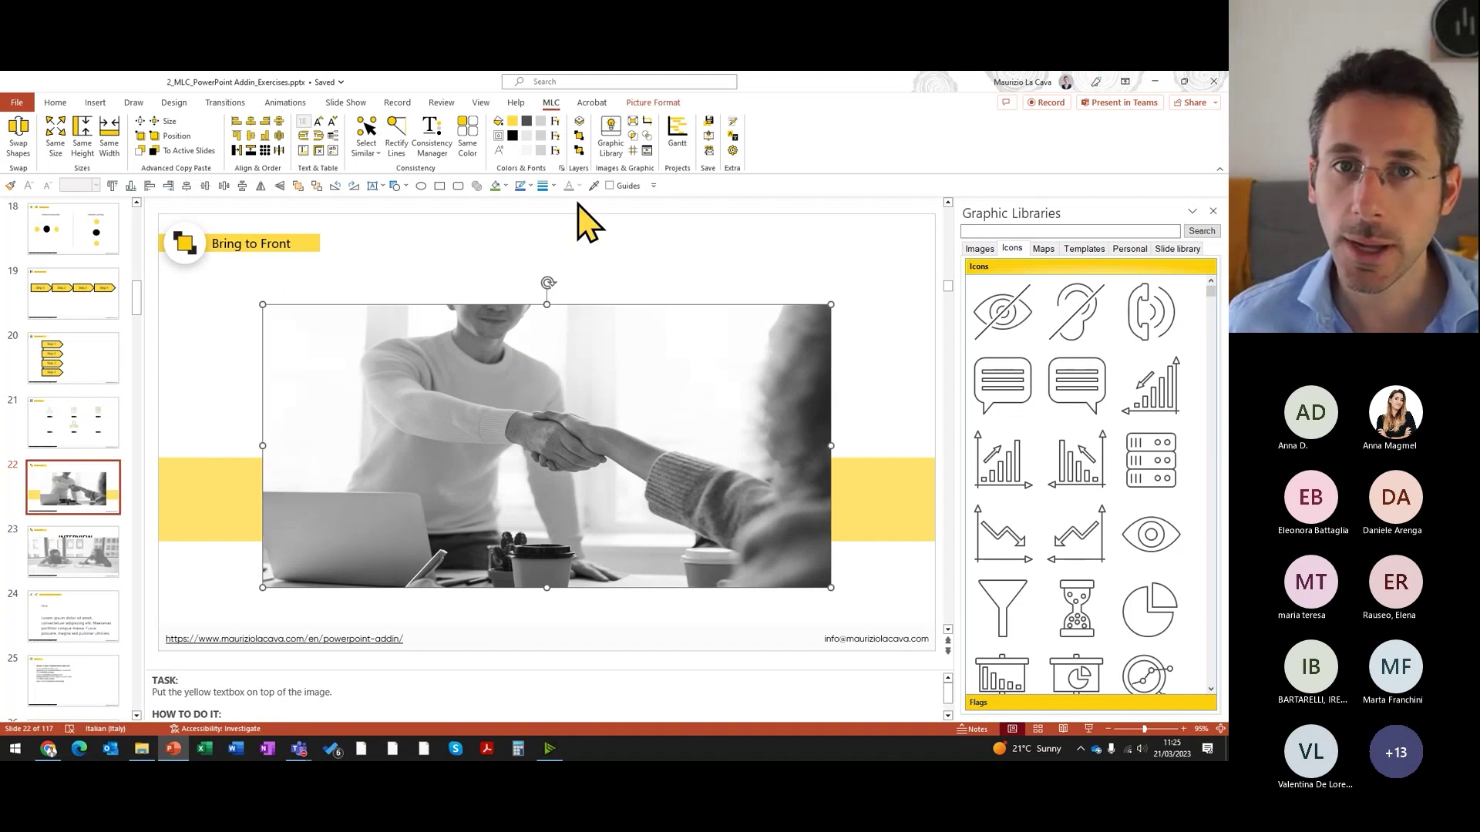
click(579, 151)
click(94, 575)
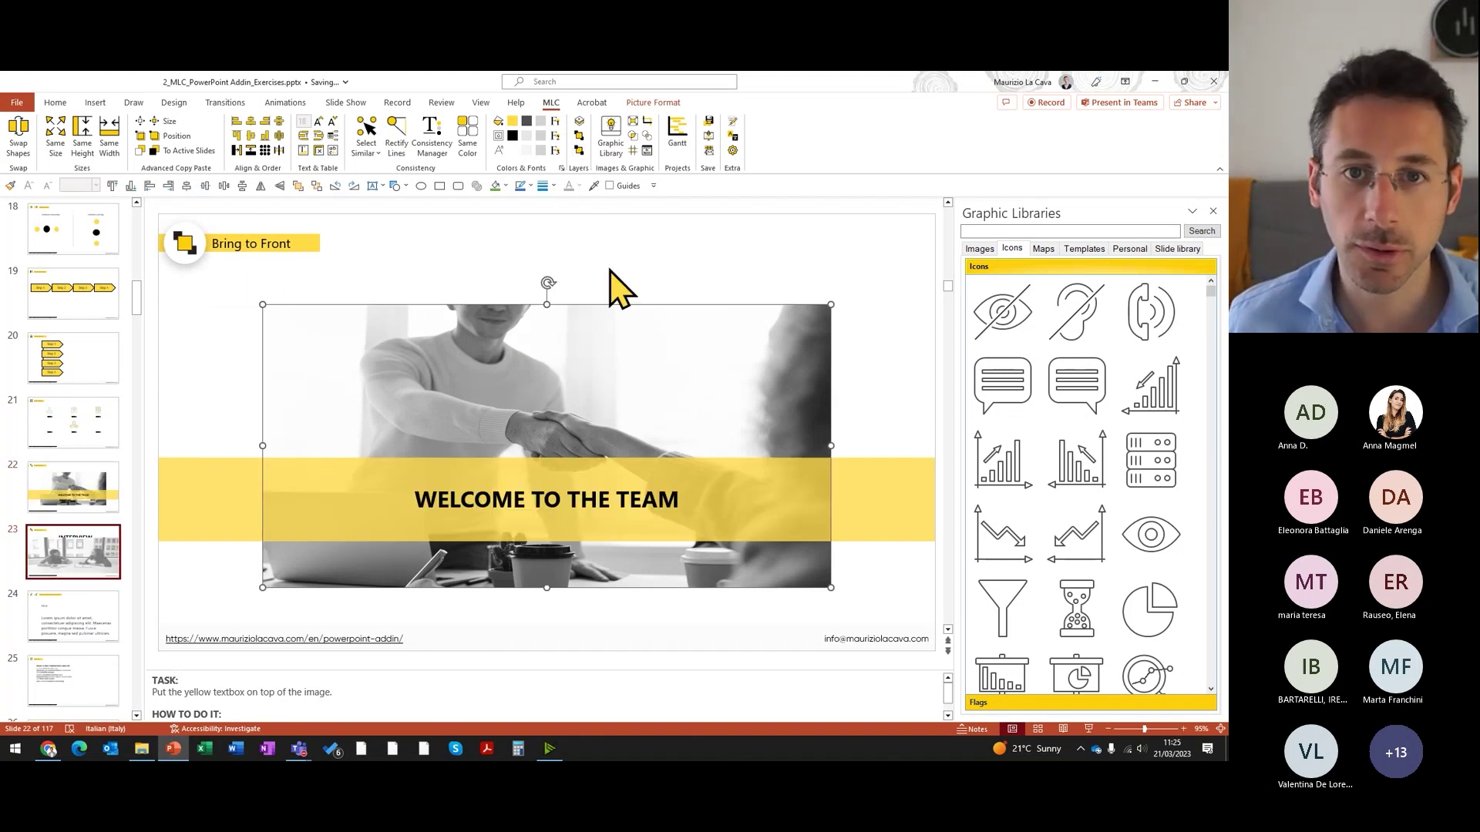
click(611, 370)
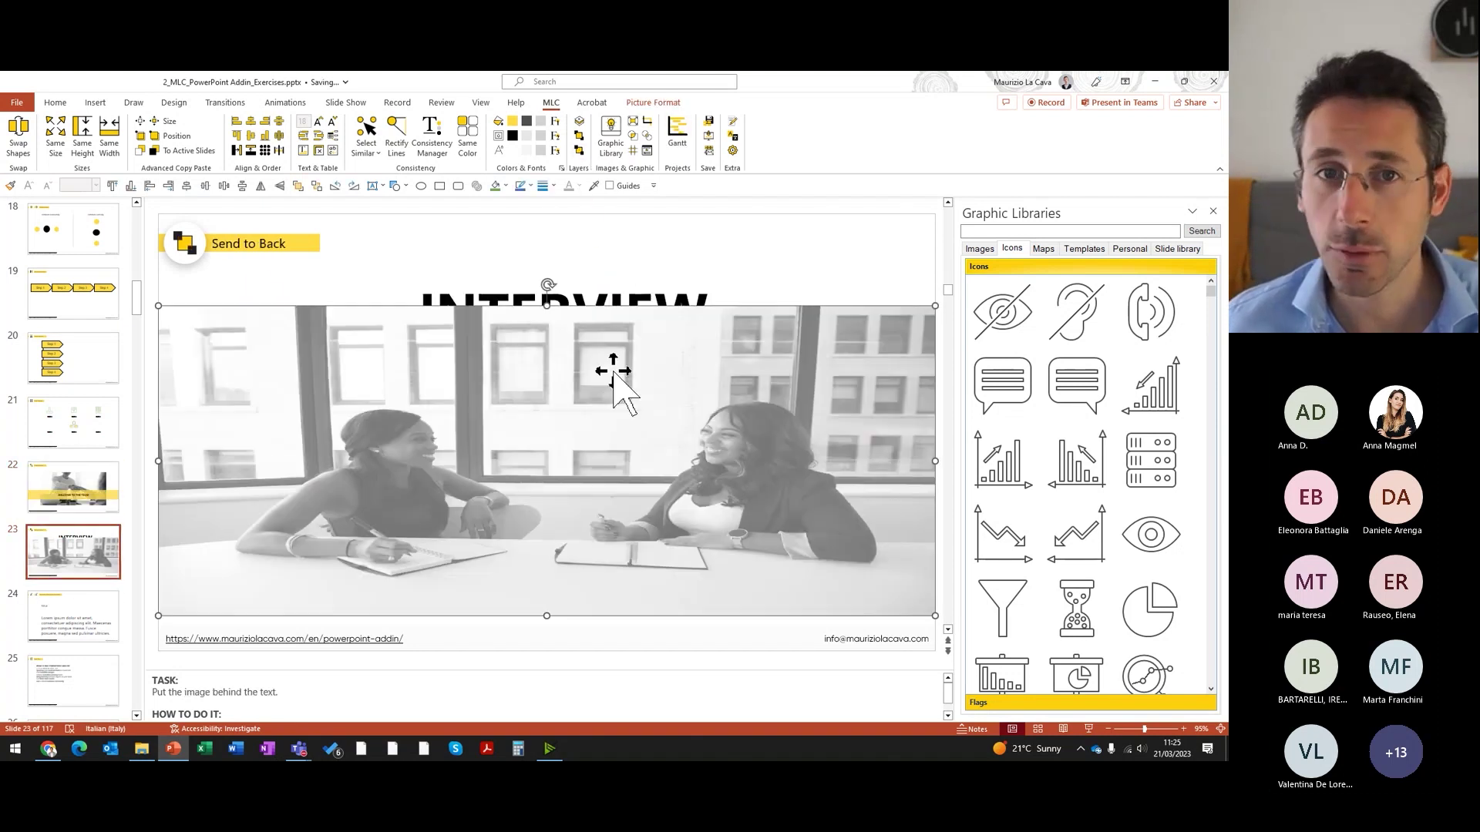
click(580, 151)
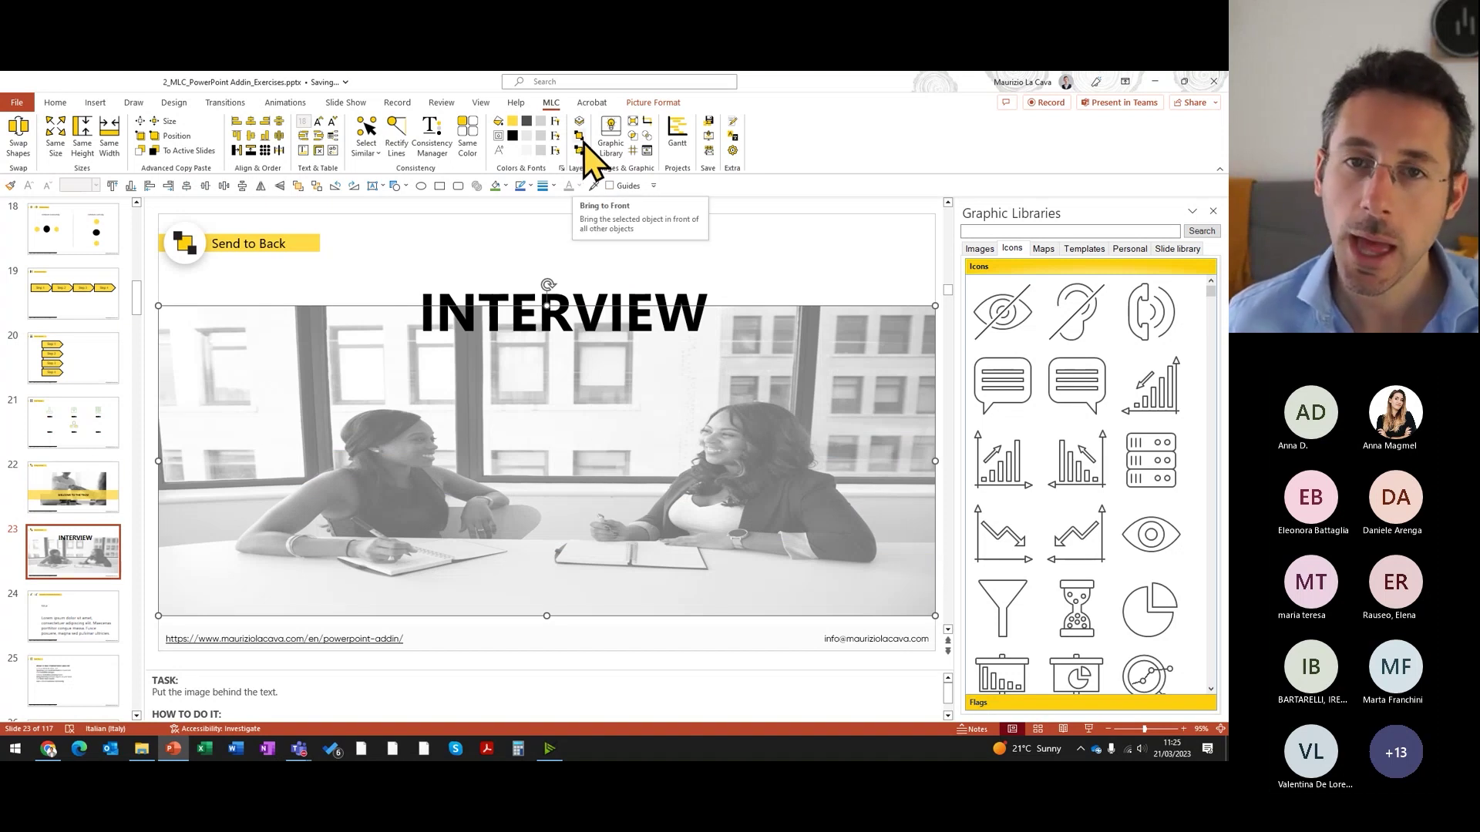
Step: Scroll the slide thumbnails down toward the Send Active Slides exercise on slide 41
scroll(66, 432, down, 1)
scroll(59, 449, down, 1)
scroll(59, 449, down, 2)
scroll(59, 449, down, 2)
scroll(59, 450, down, 2)
scroll(60, 448, down, 2)
scroll(62, 449, down, 2)
scroll(65, 447, down, 2)
scroll(70, 449, down, 2)
scroll(100, 470, down, 2)
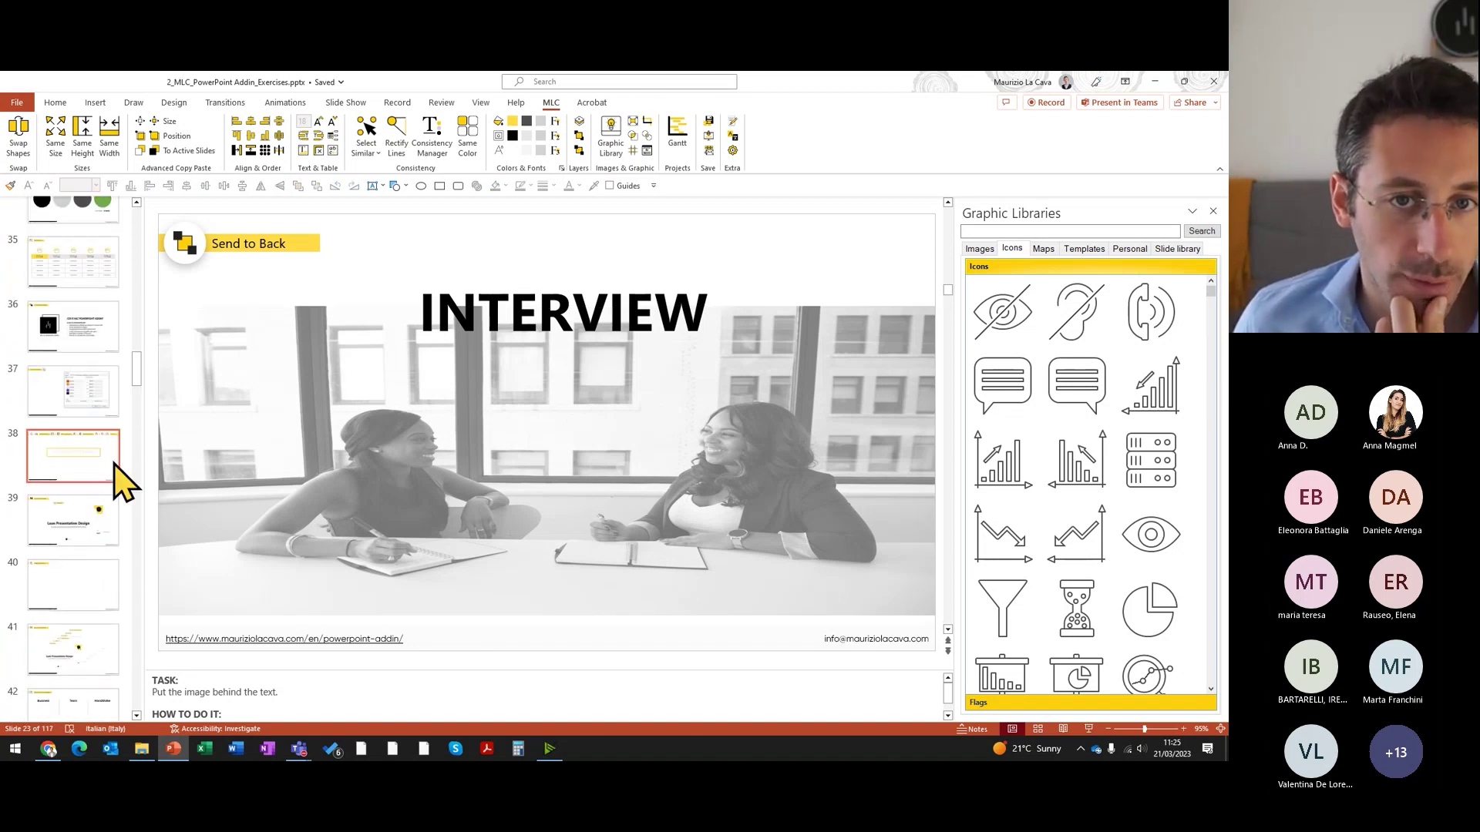
scroll(120, 479, down, 2)
scroll(118, 480, down, 1)
Step: On slide 41, show the Selection Pane and close the Graphic Libraries panel
click(117, 515)
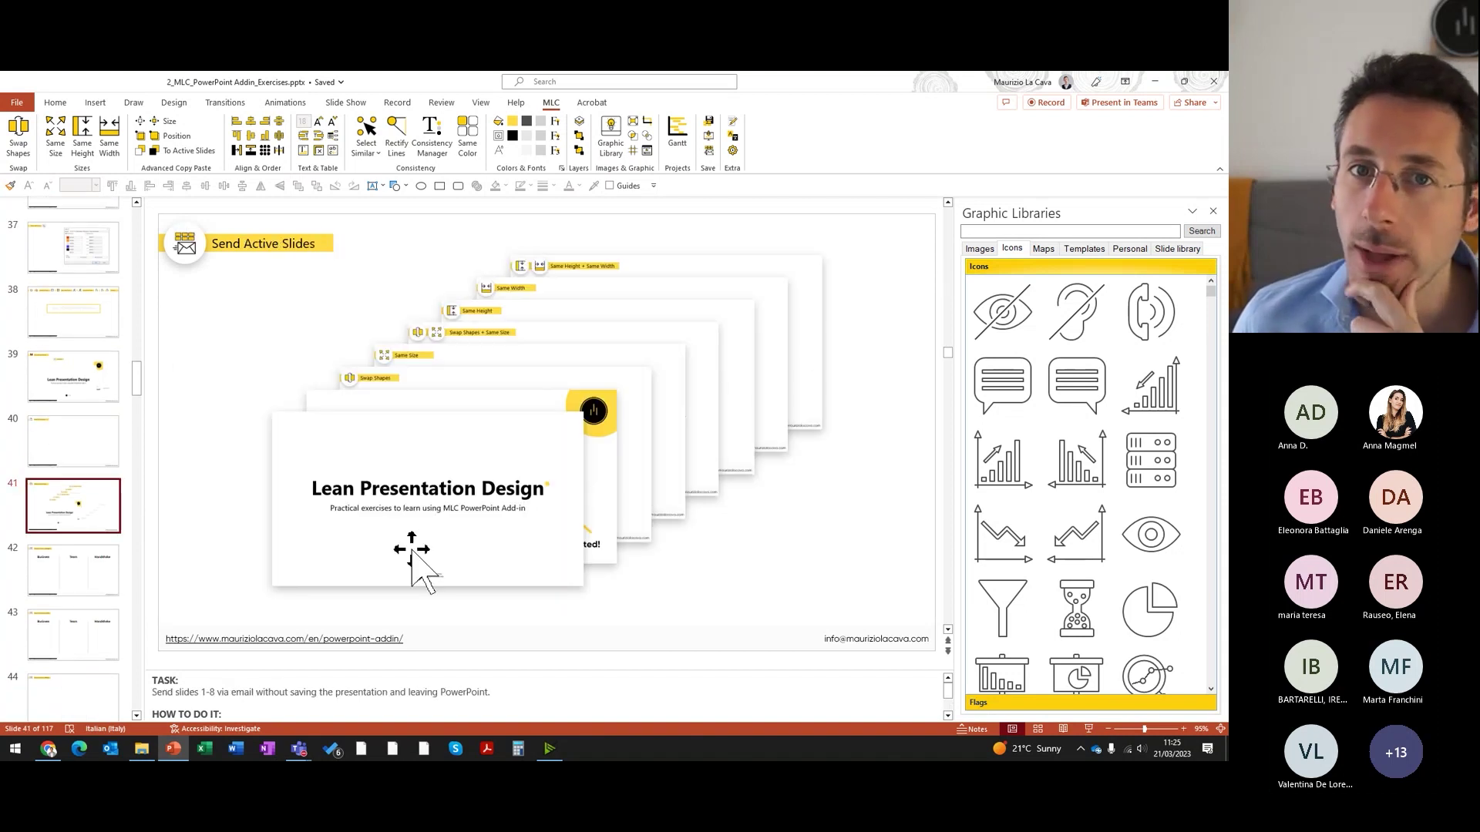
click(581, 126)
click(1046, 210)
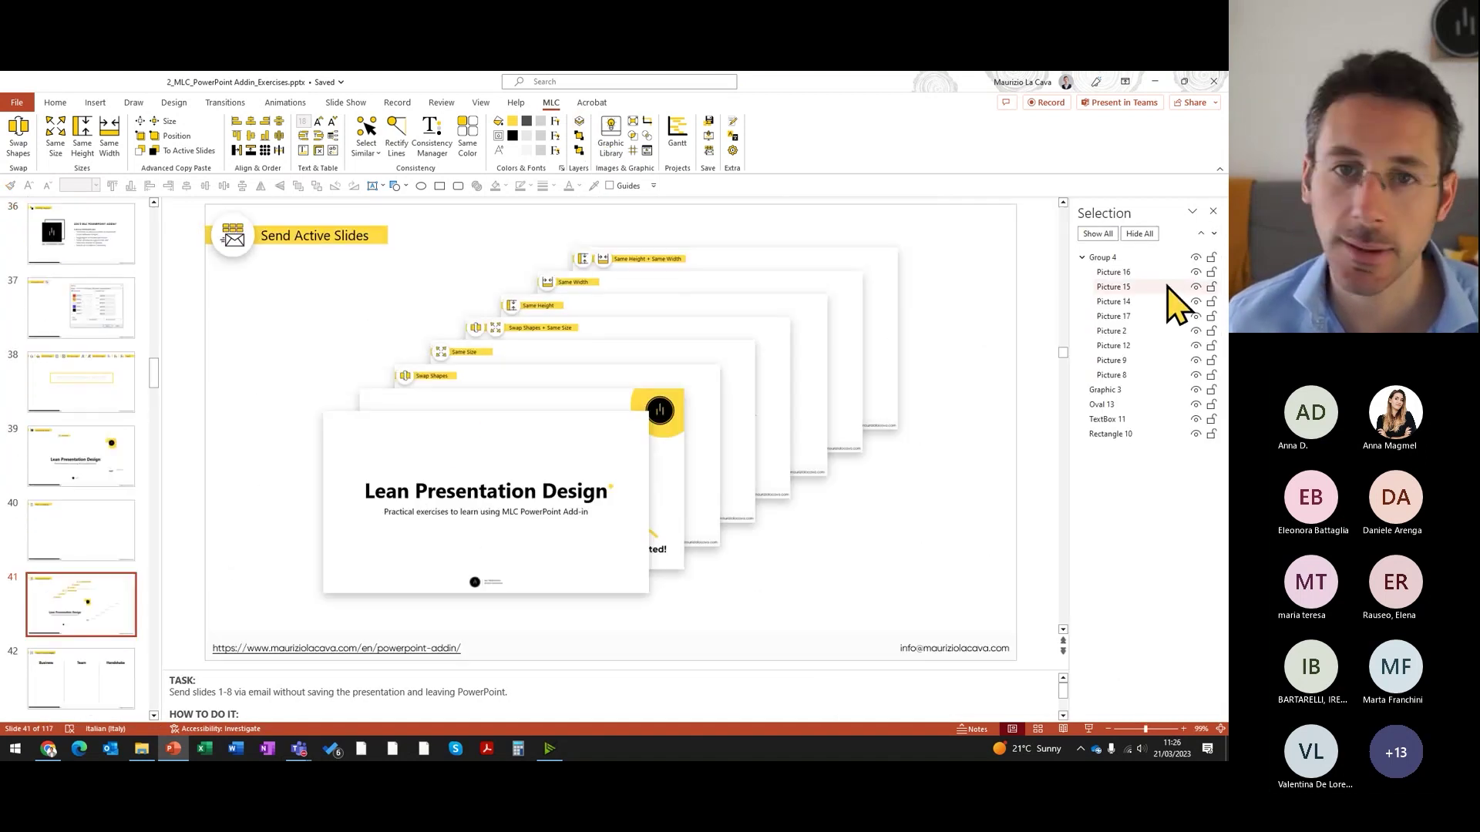
Step: Move through the slide thumbnails down to slide 58, the Presentation Notes exercise
scroll(98, 555, down, 2)
scroll(106, 563, down, 2)
scroll(99, 547, down, 2)
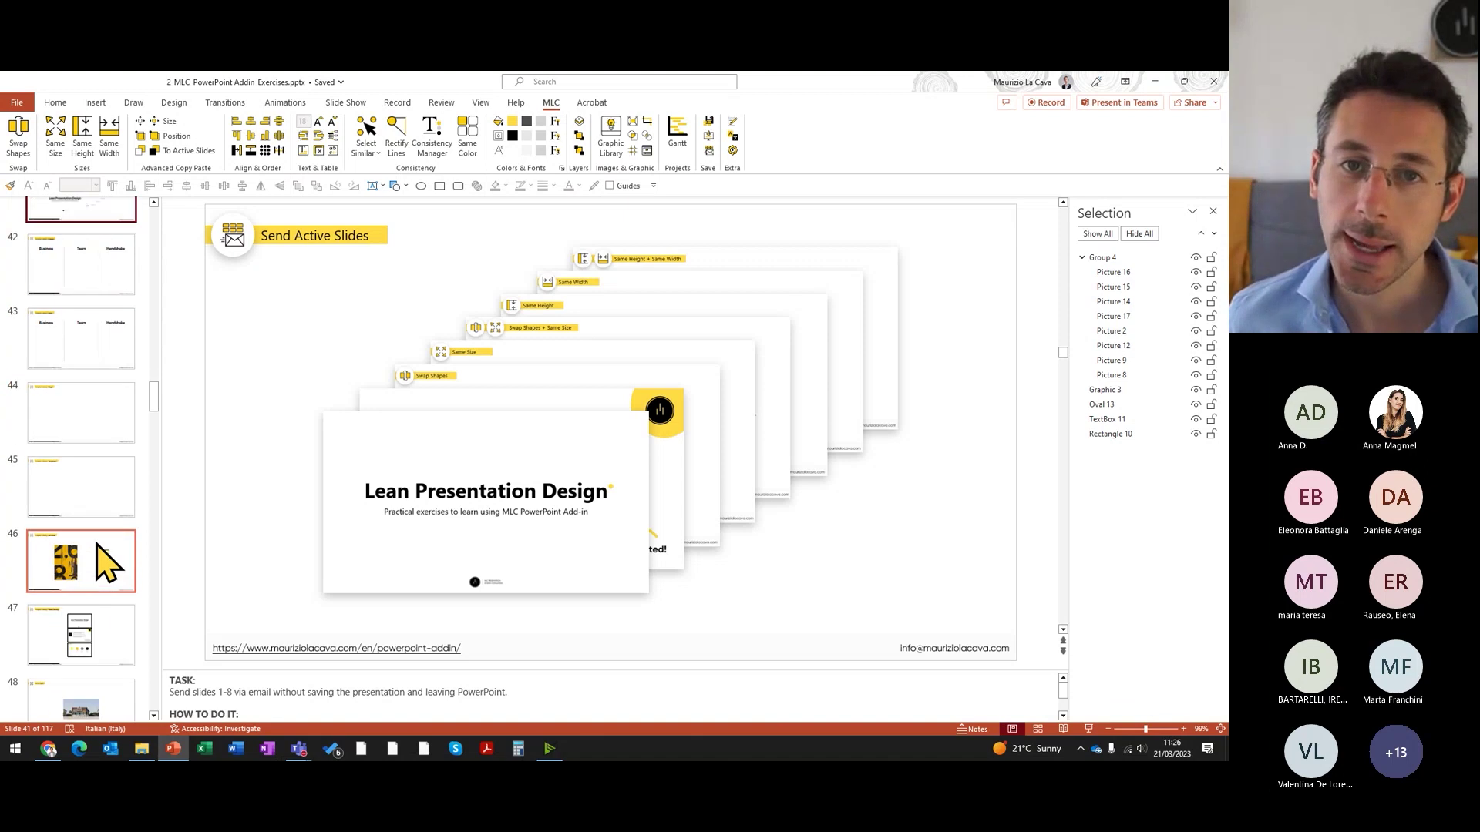
scroll(105, 549, down, 2)
scroll(109, 551, down, 2)
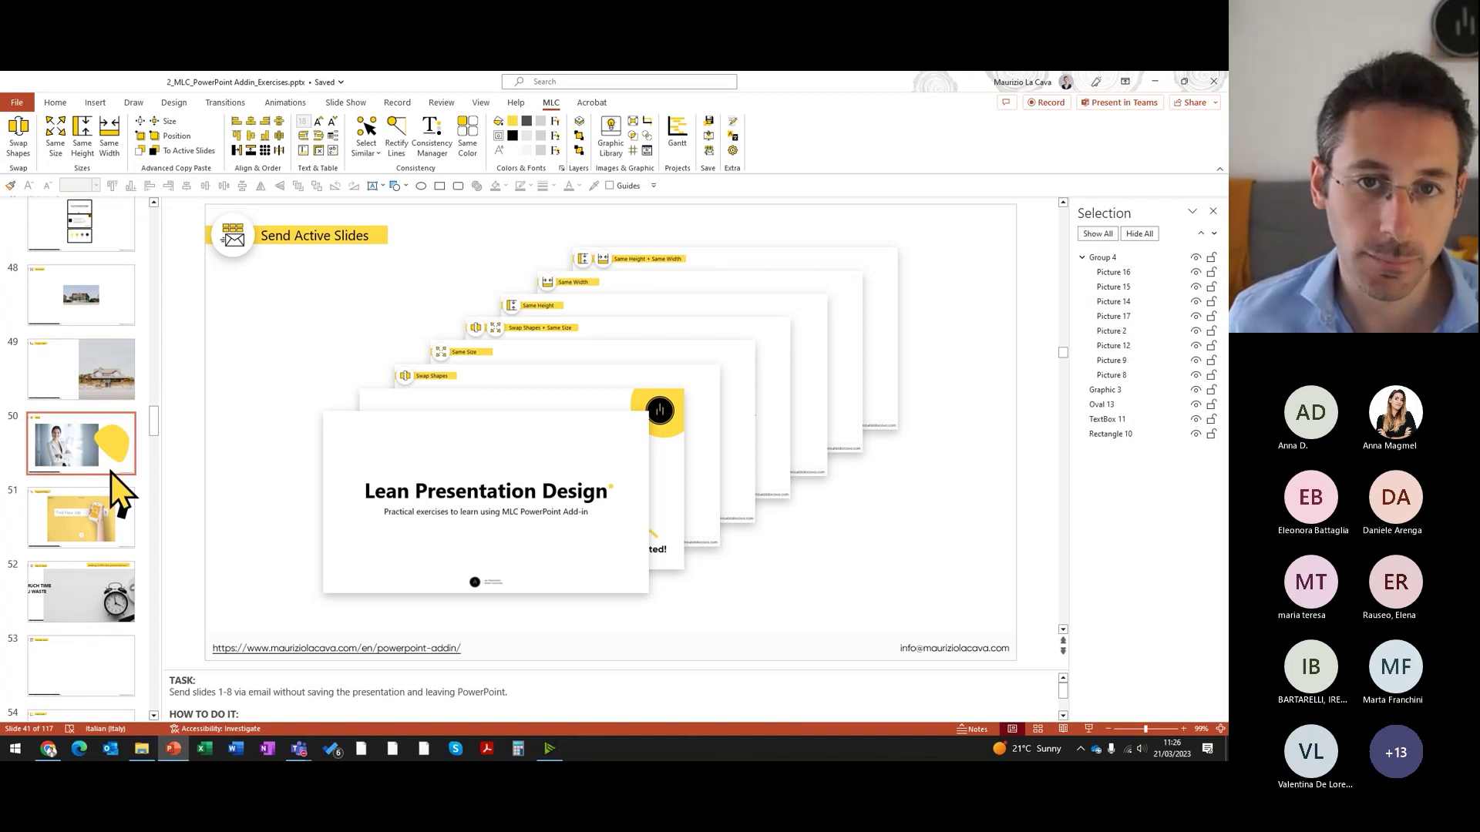
scroll(116, 494, down, 2)
click(122, 553)
scroll(116, 571, down, 1)
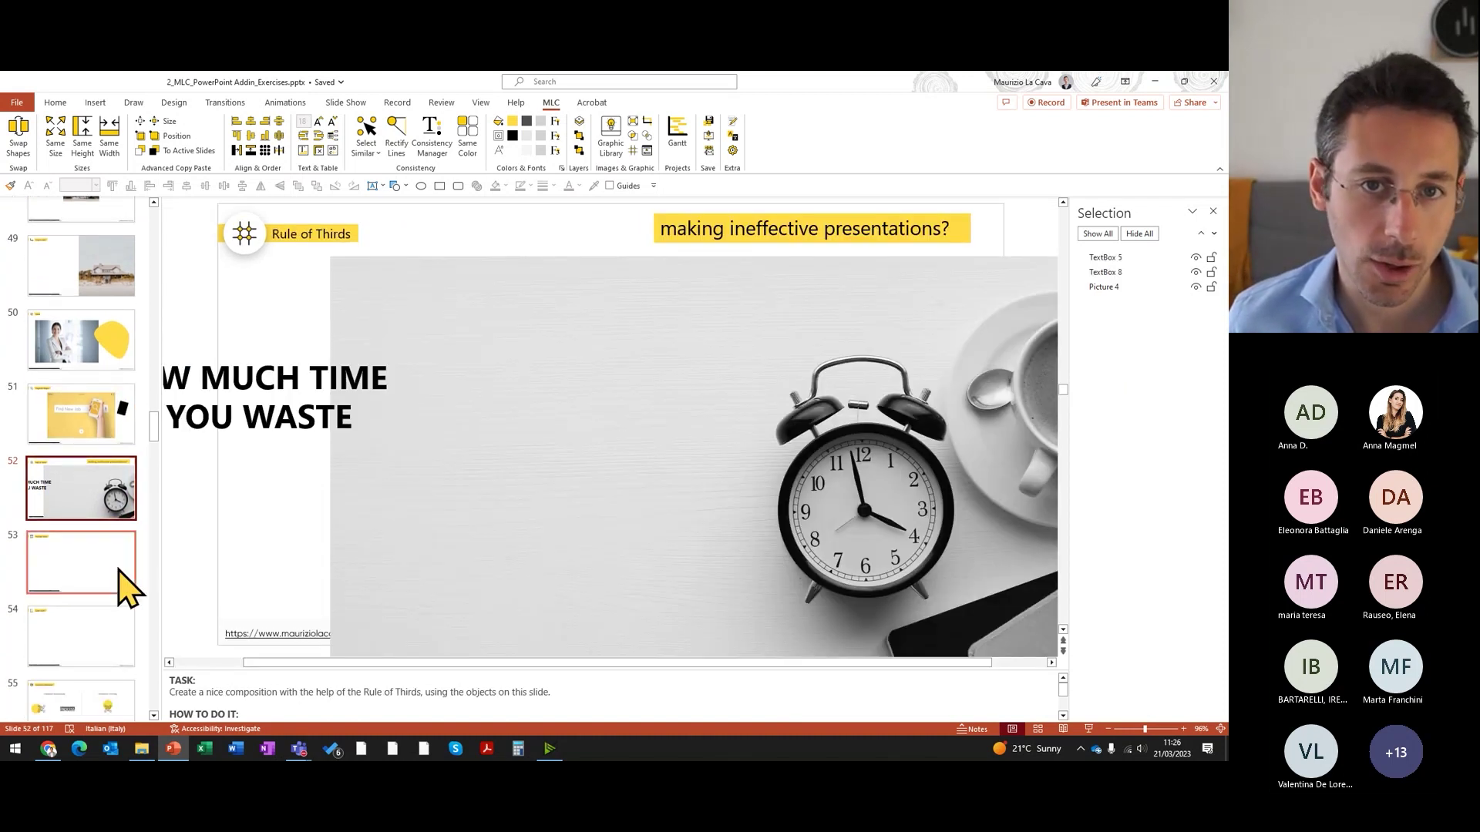
scroll(116, 578, down, 1)
click(112, 595)
scroll(110, 592, down, 2)
click(105, 562)
scroll(105, 571, down, 1)
click(106, 585)
click(104, 539)
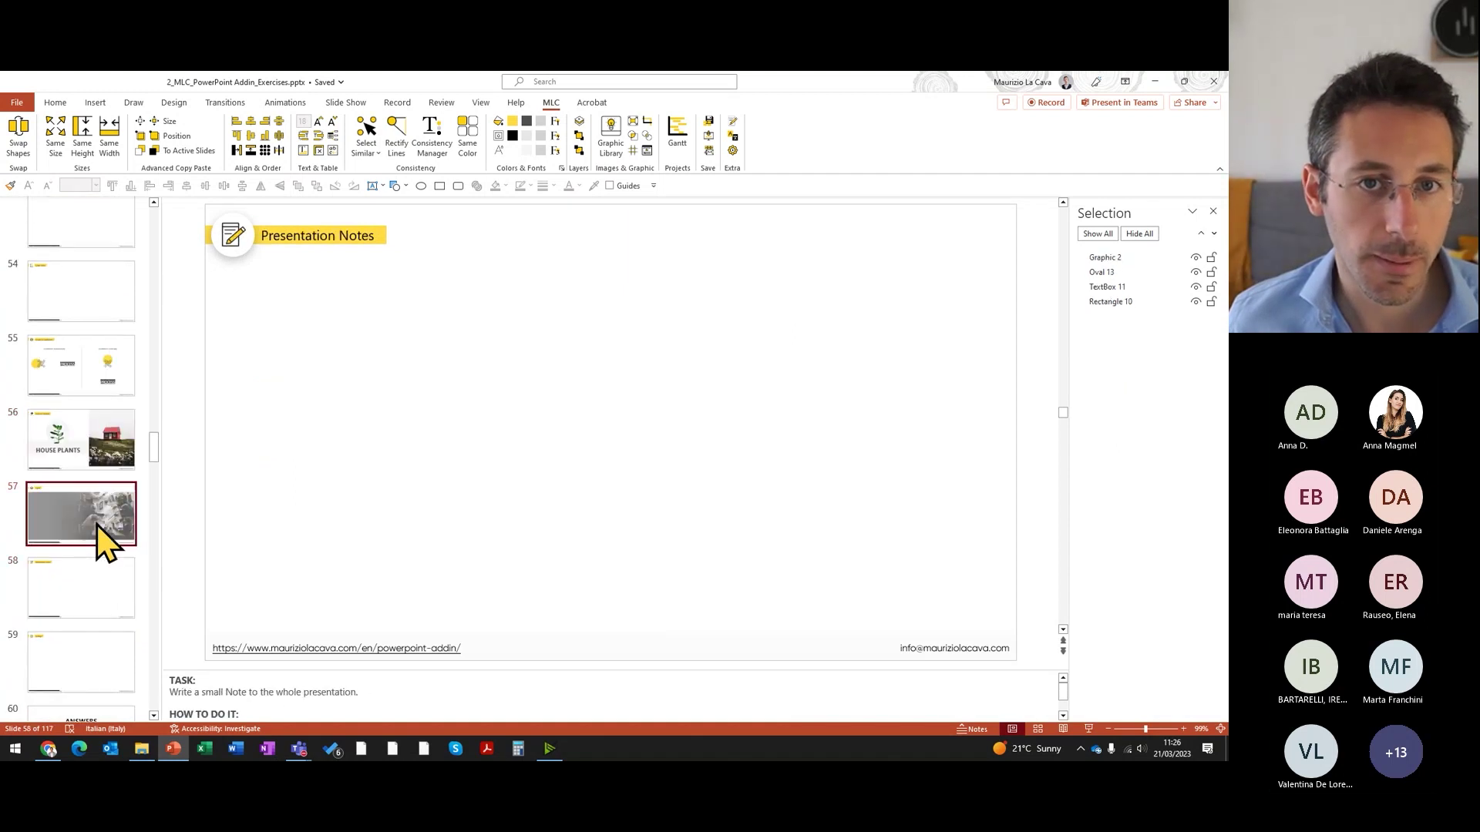
Step: On slide 57, move Image to the bottom of the Selection Pane with Yellow Rectangular just above
click(609, 387)
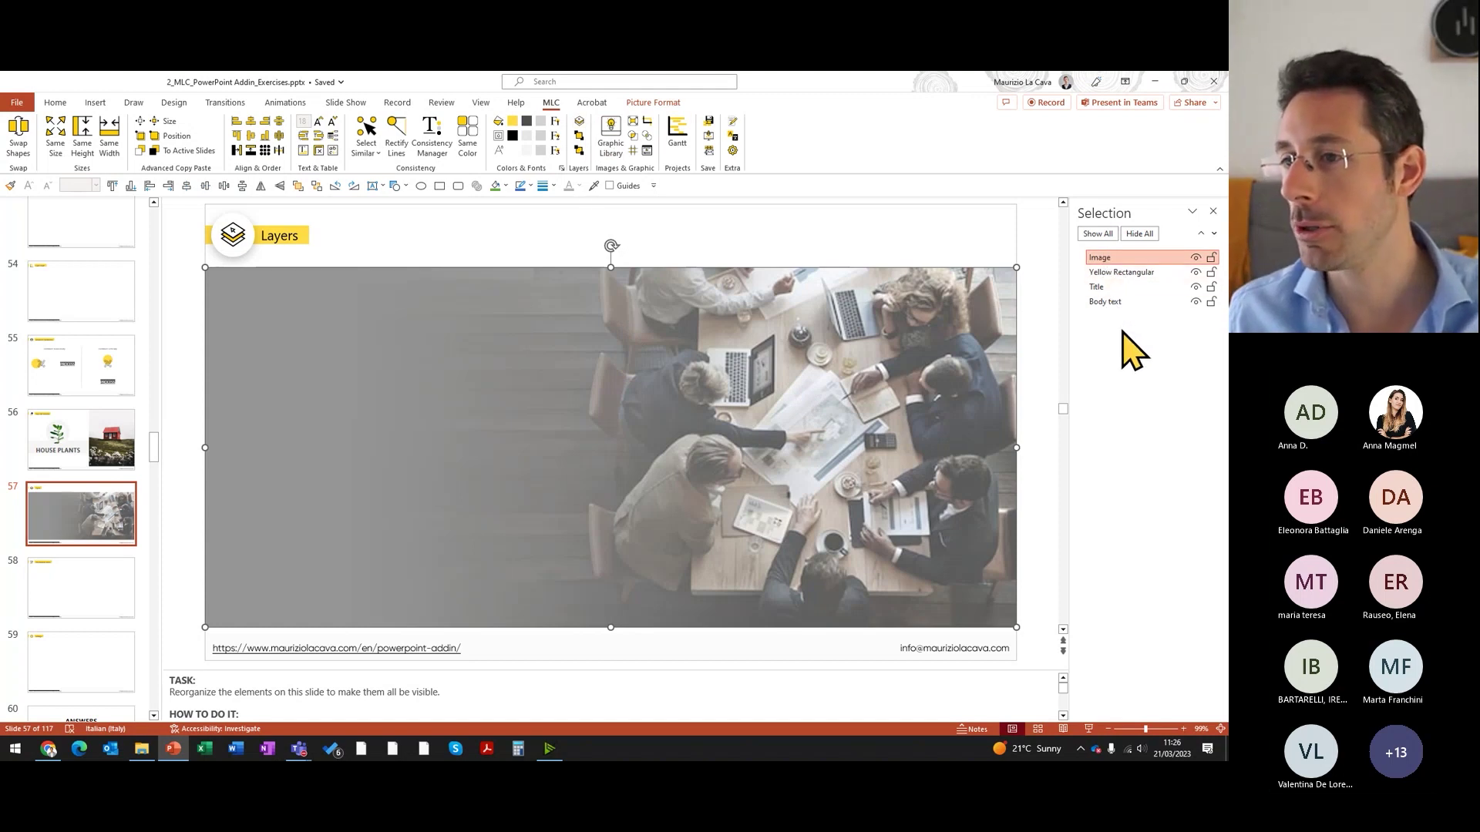
click(1196, 257)
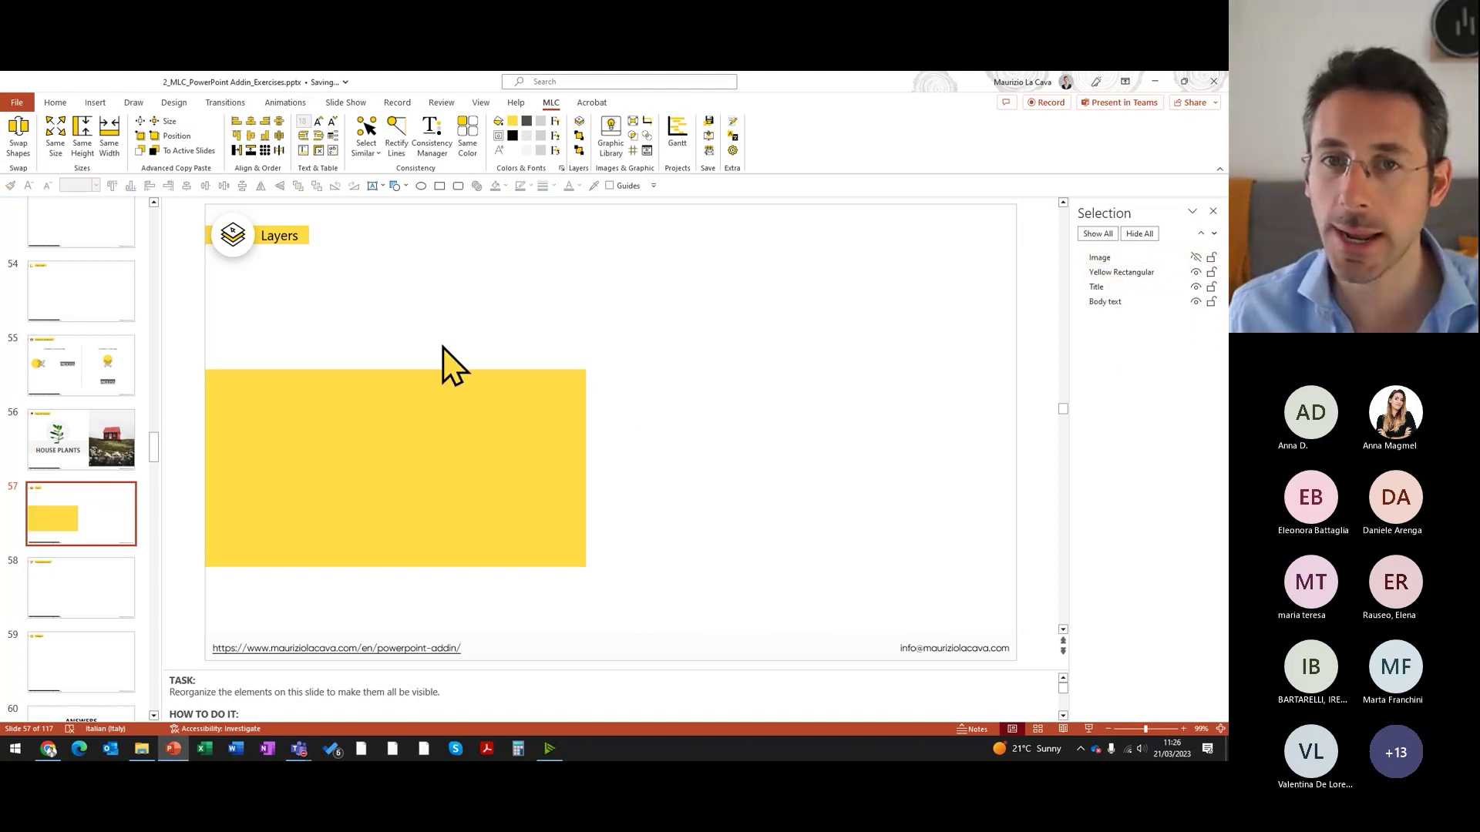
click(1195, 257)
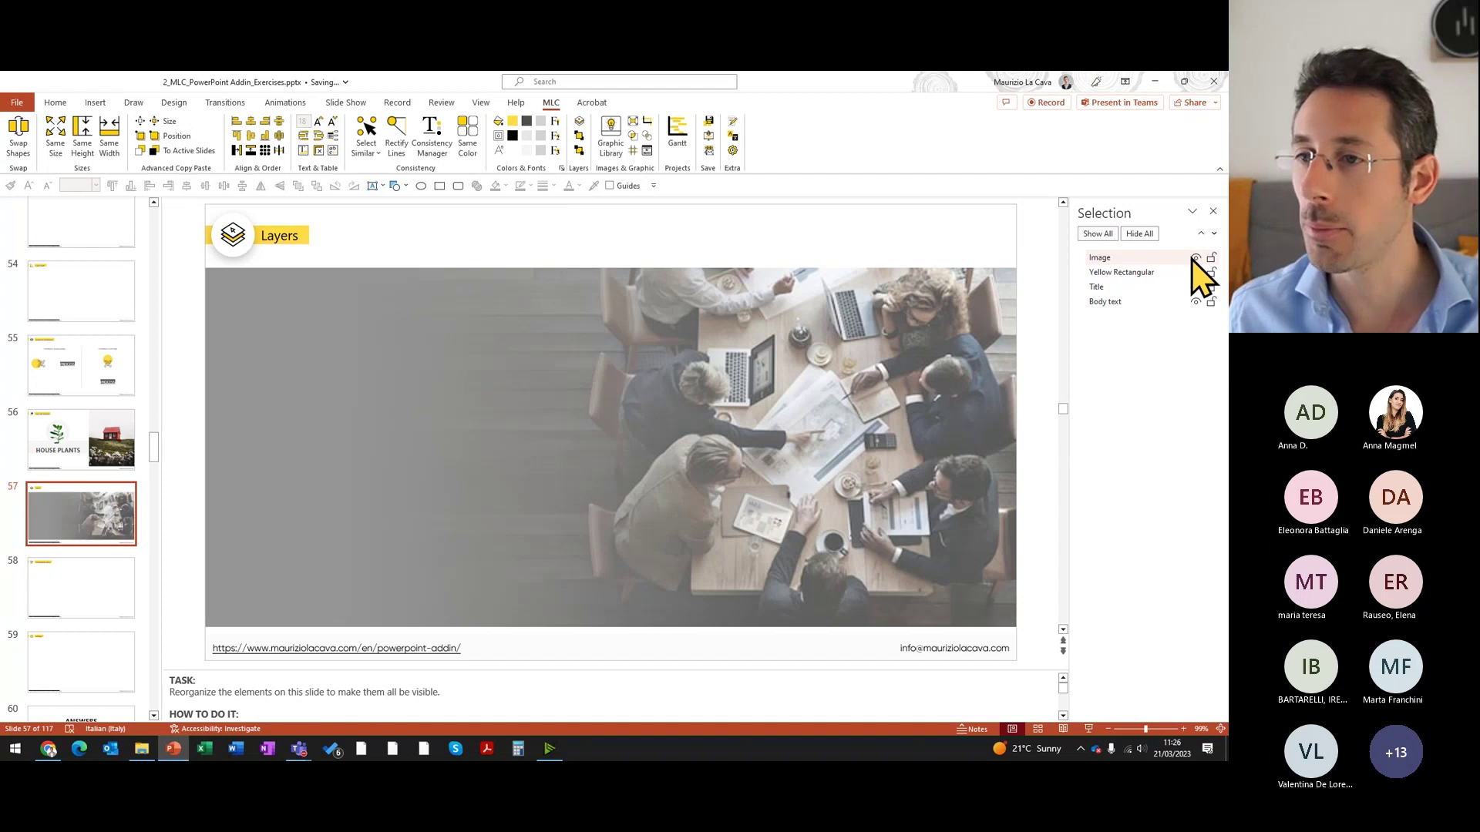
drag(1094, 261, 1098, 305)
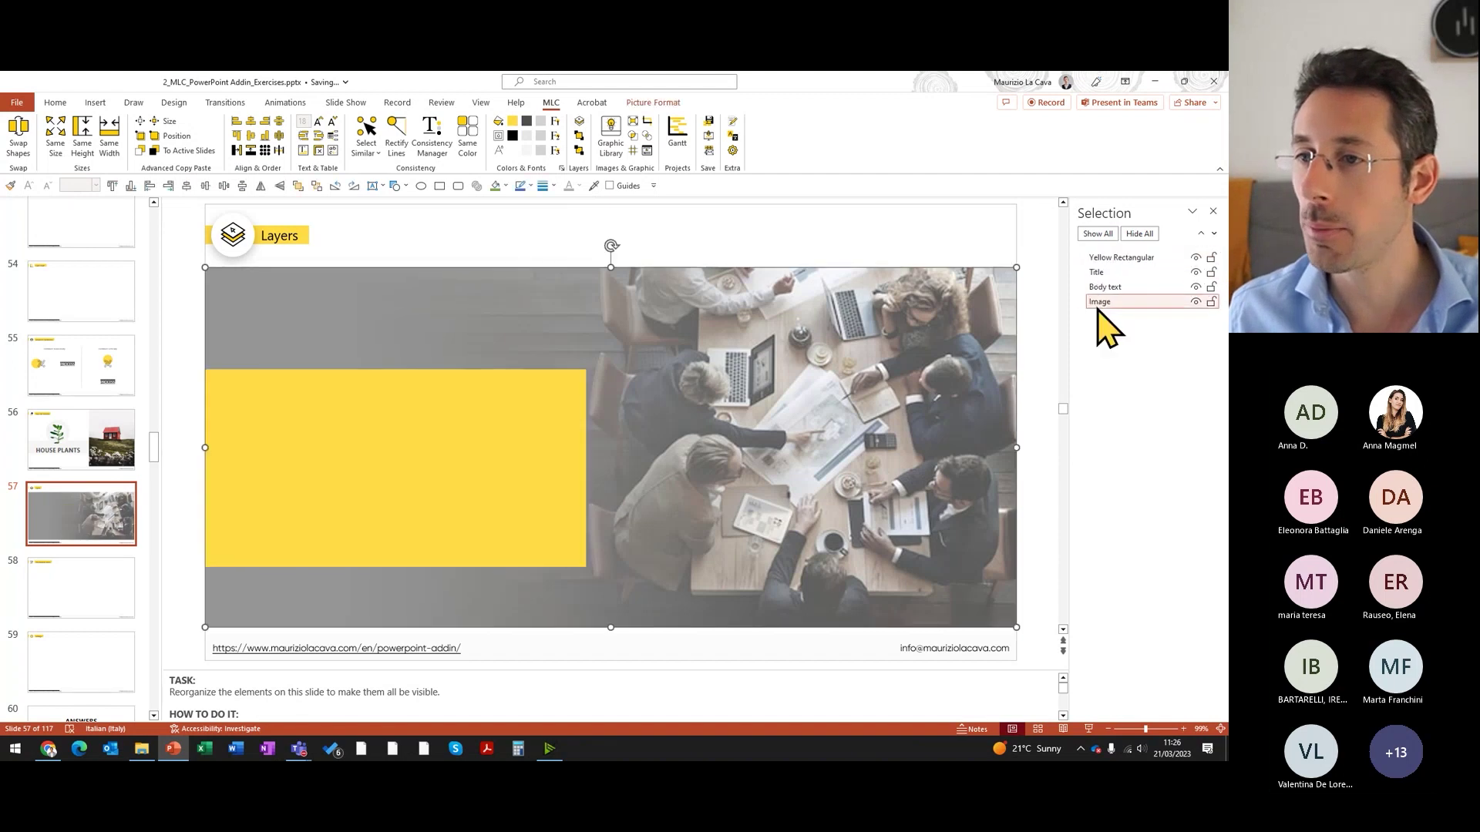
drag(1110, 259, 1112, 296)
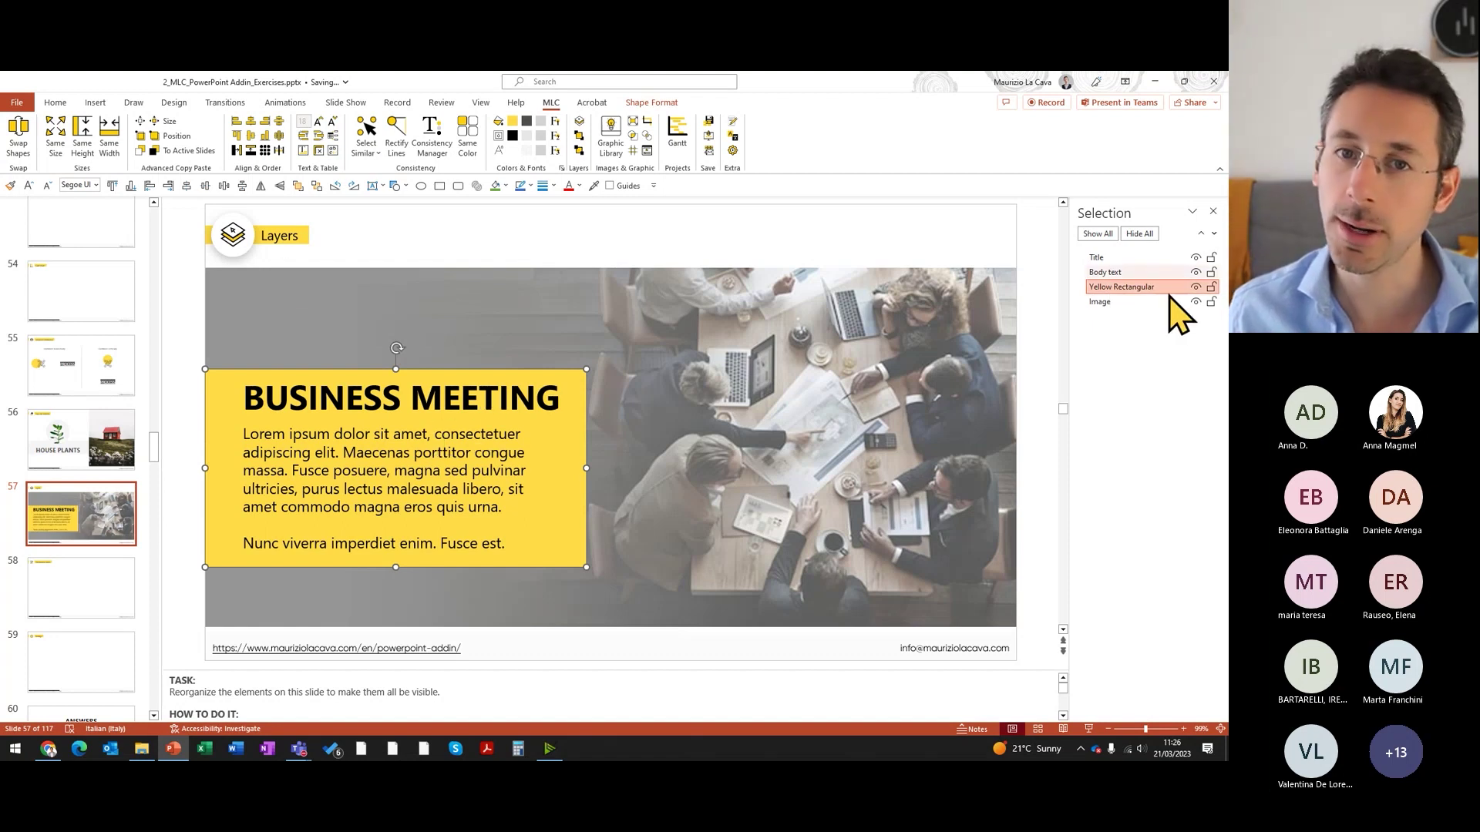
Step: Check the new order by selecting the title, yellow rectangle and photo, then deselect
click(1117, 259)
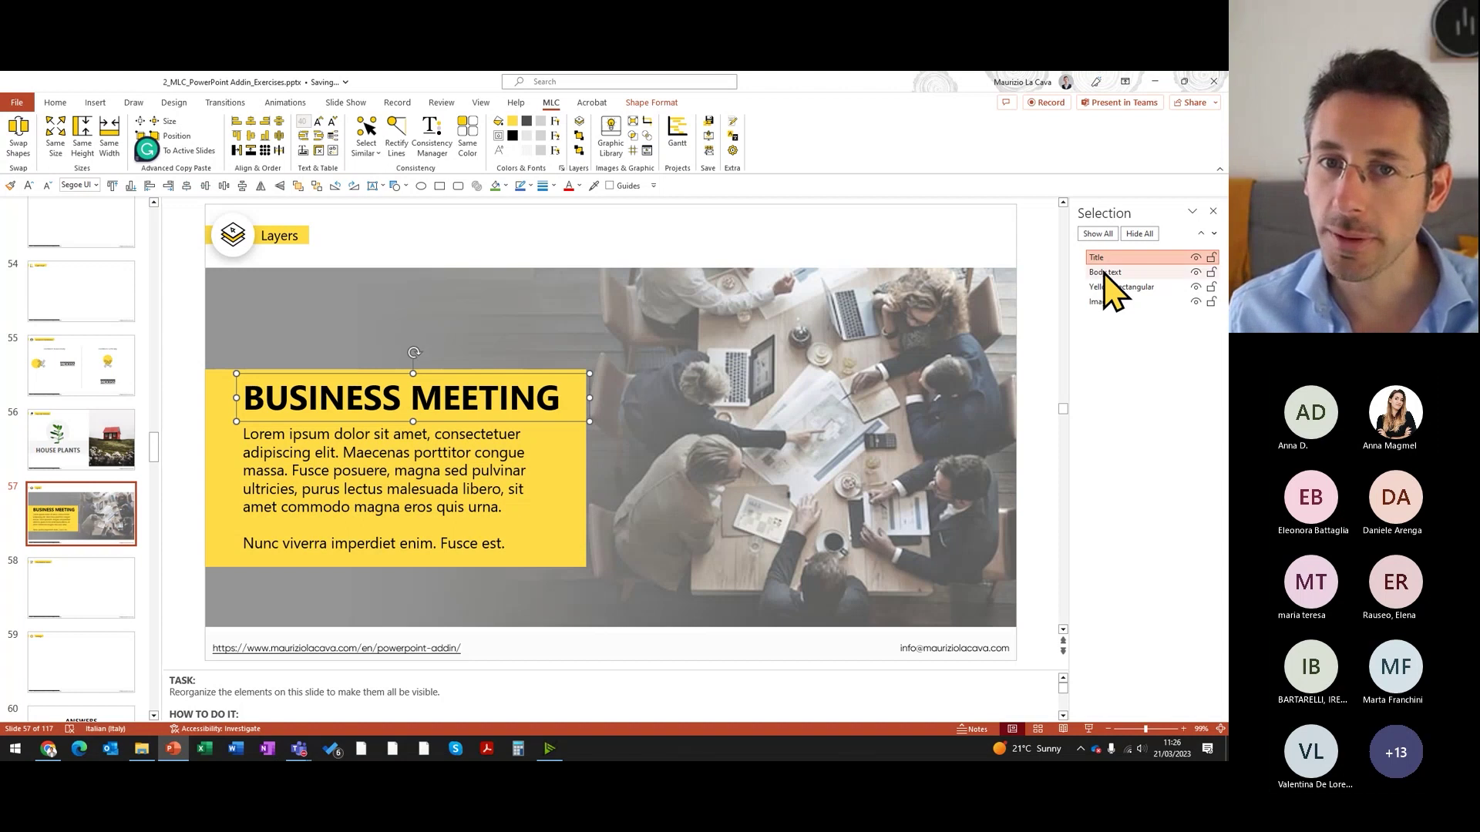
click(1111, 288)
click(1107, 302)
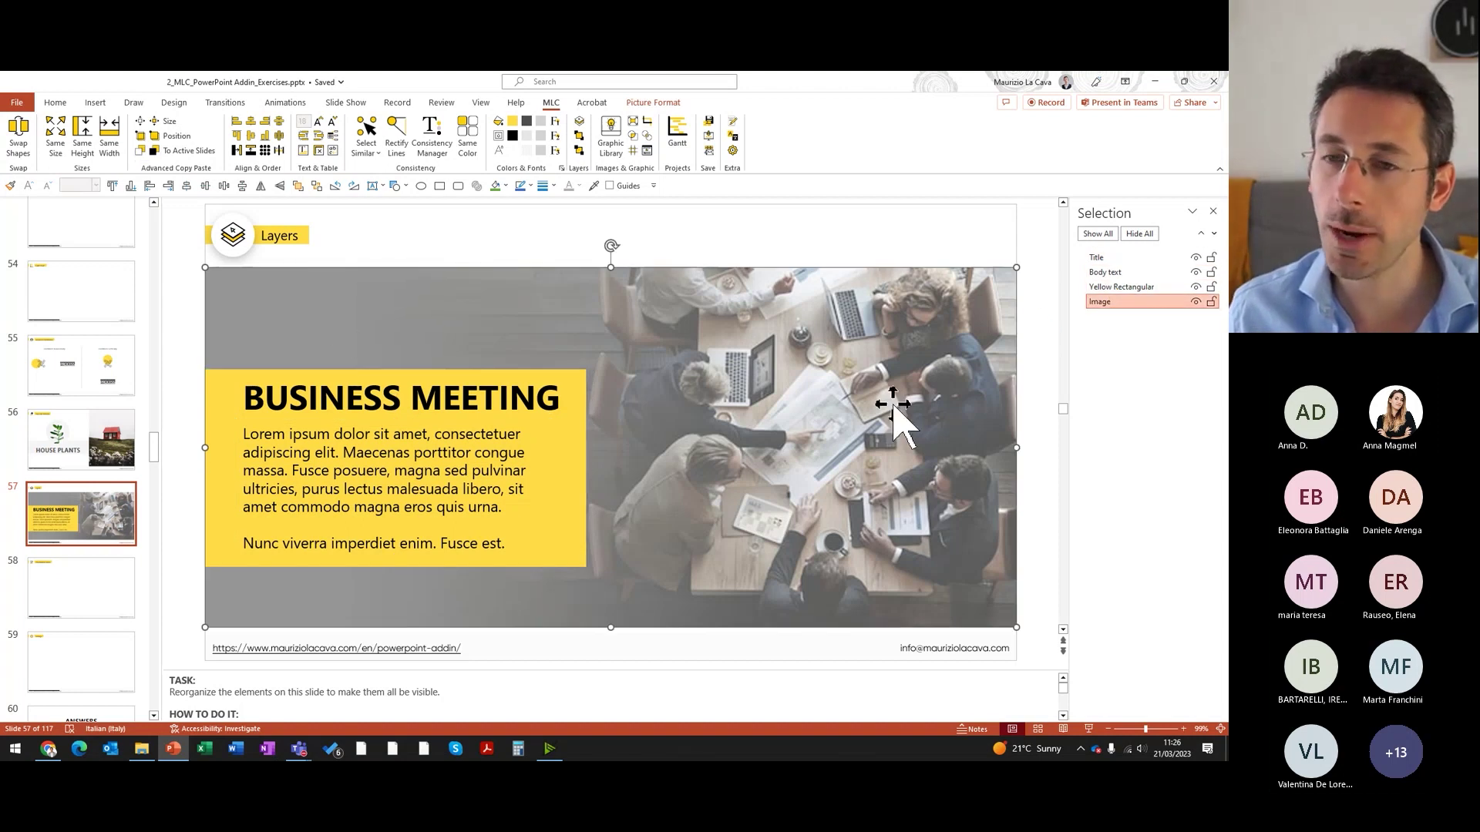
click(1166, 286)
click(1211, 259)
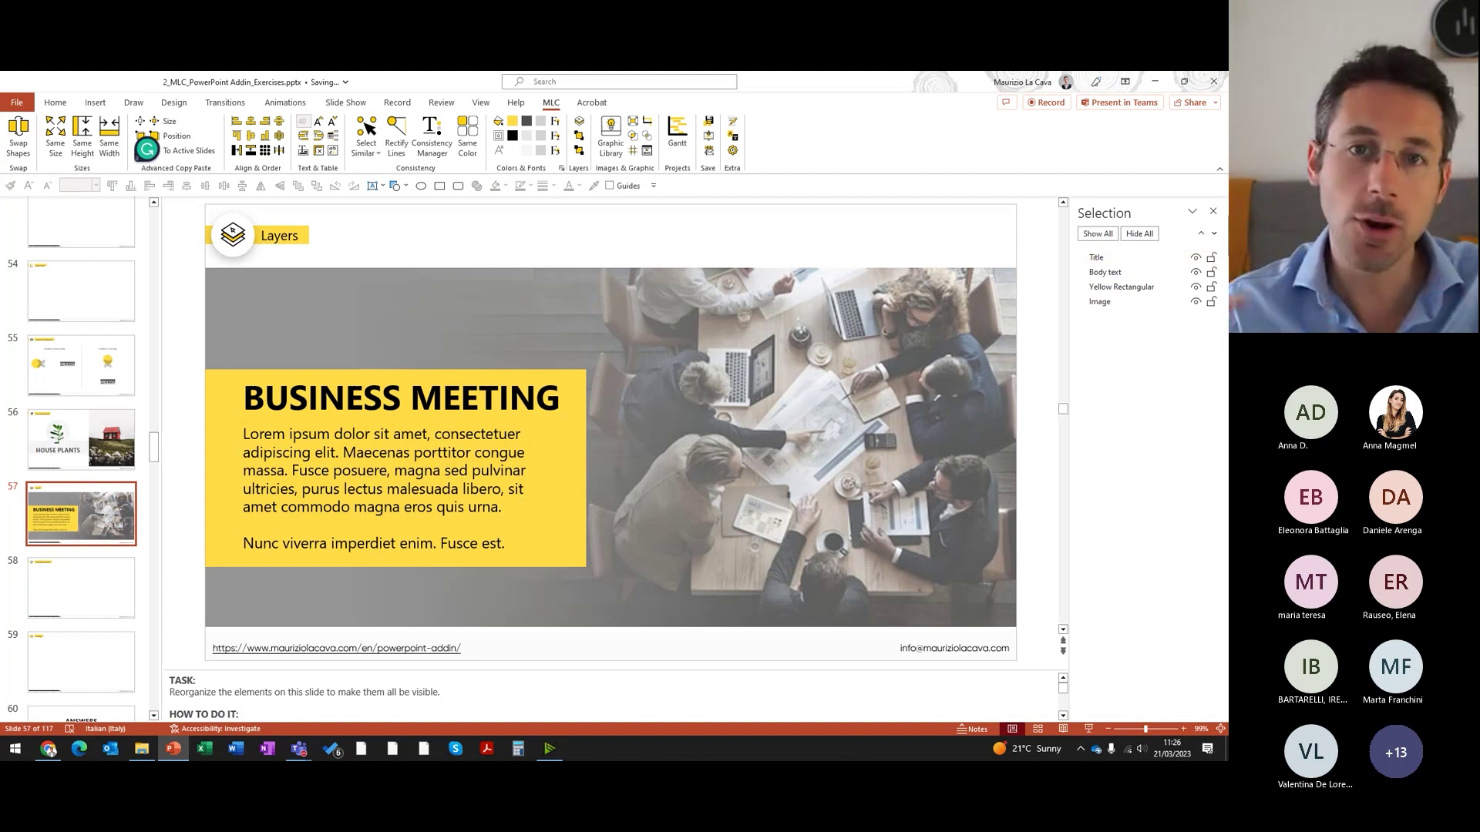
Step: Scroll back up the thumbnails and open slide 24, the font size exercise
scroll(53, 496, up, 5)
scroll(53, 496, up, 5)
scroll(50, 482, up, 5)
scroll(53, 485, up, 3)
scroll(53, 494, up, 5)
scroll(52, 494, up, 1)
scroll(80, 460, up, 3)
scroll(79, 460, up, 1)
scroll(79, 459, up, 2)
scroll(79, 454, up, 1)
scroll(80, 450, up, 1)
scroll(80, 450, up, 1)
scroll(80, 450, up, 1)
scroll(80, 451, up, 1)
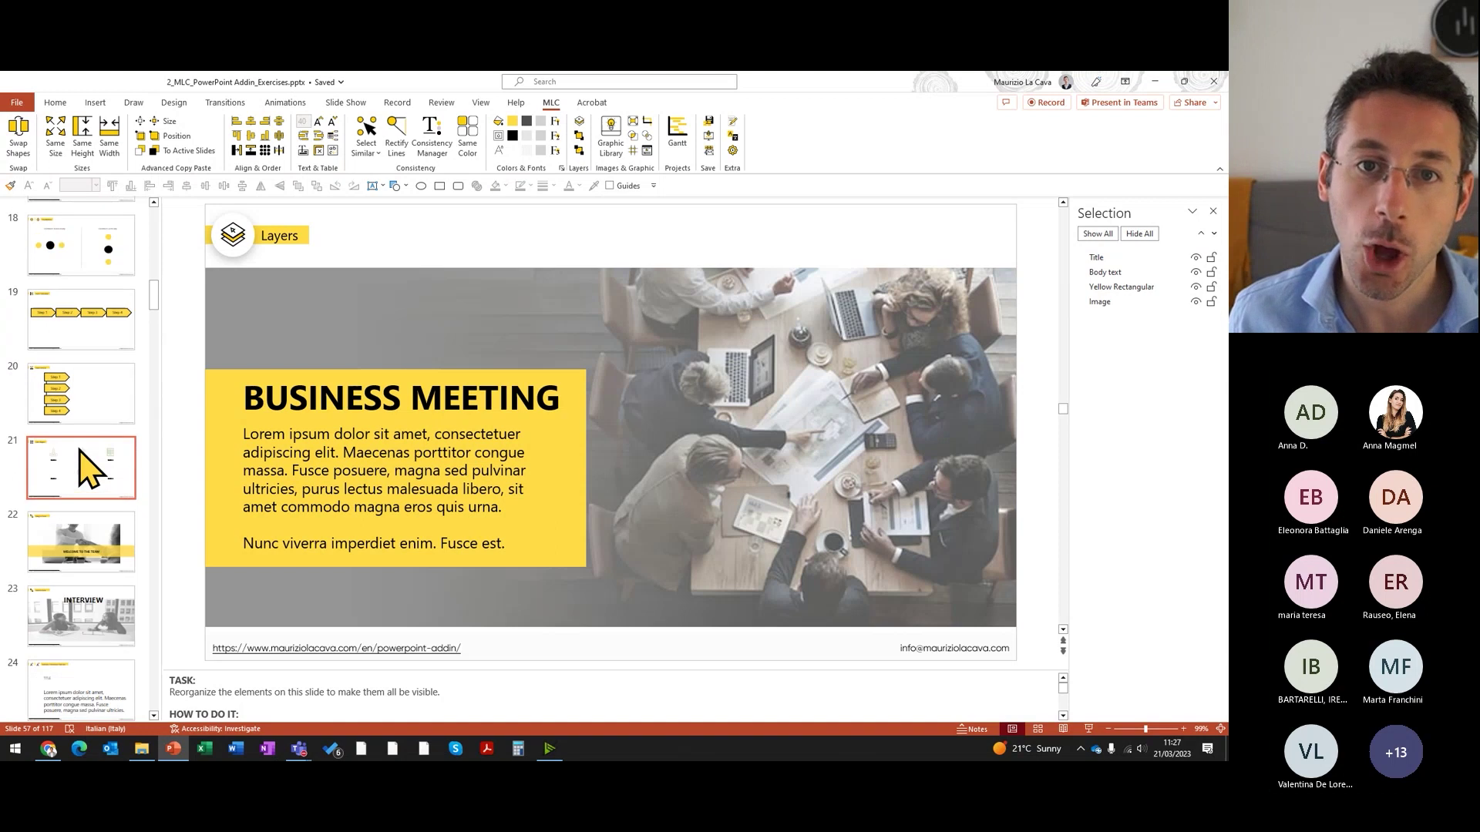
scroll(80, 452, up, 1)
scroll(80, 455, down, 2)
click(74, 532)
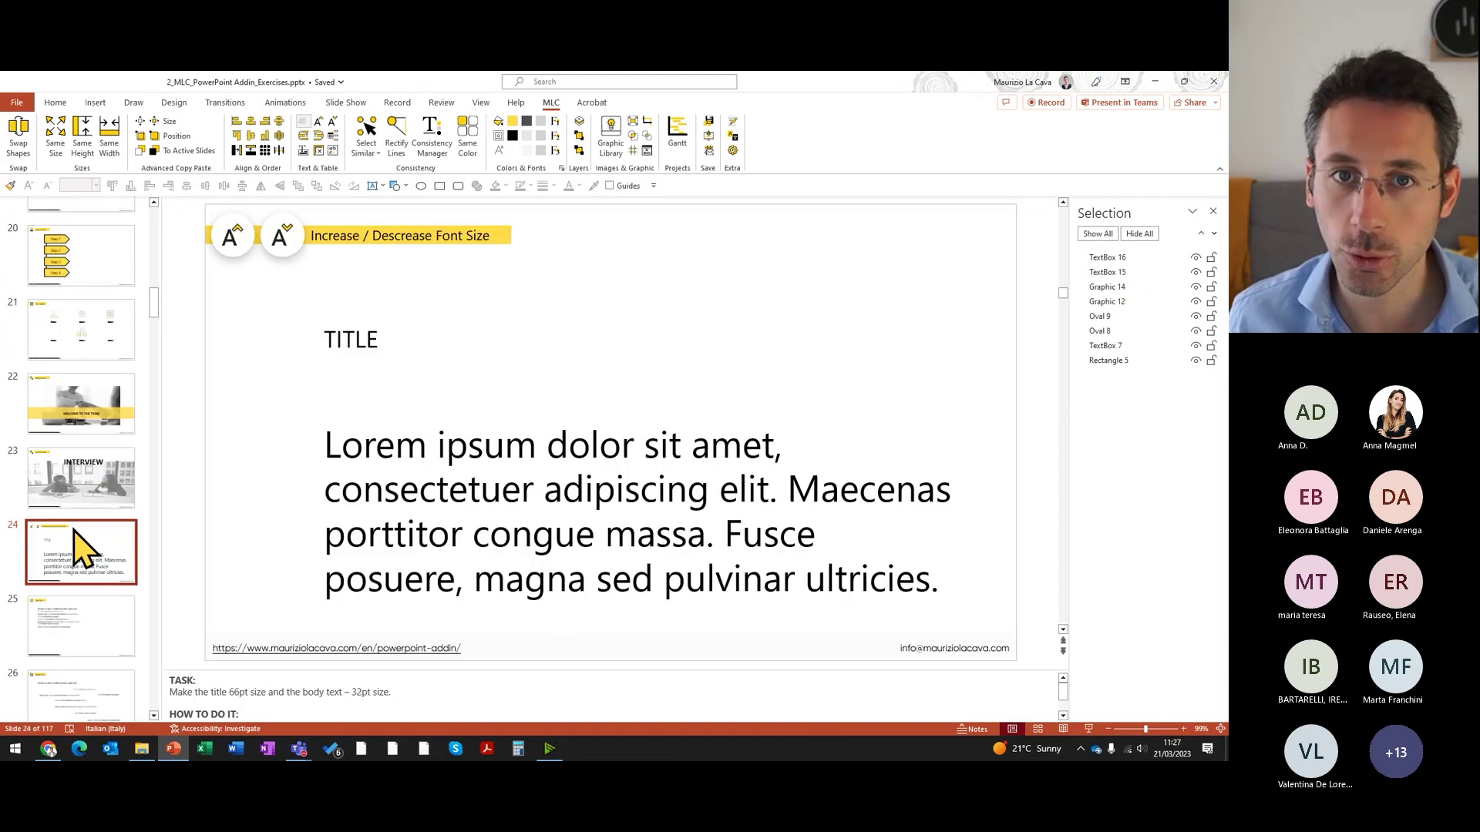
Step: Move on to slide 25, the Split Text exercise
scroll(74, 539, down, 1)
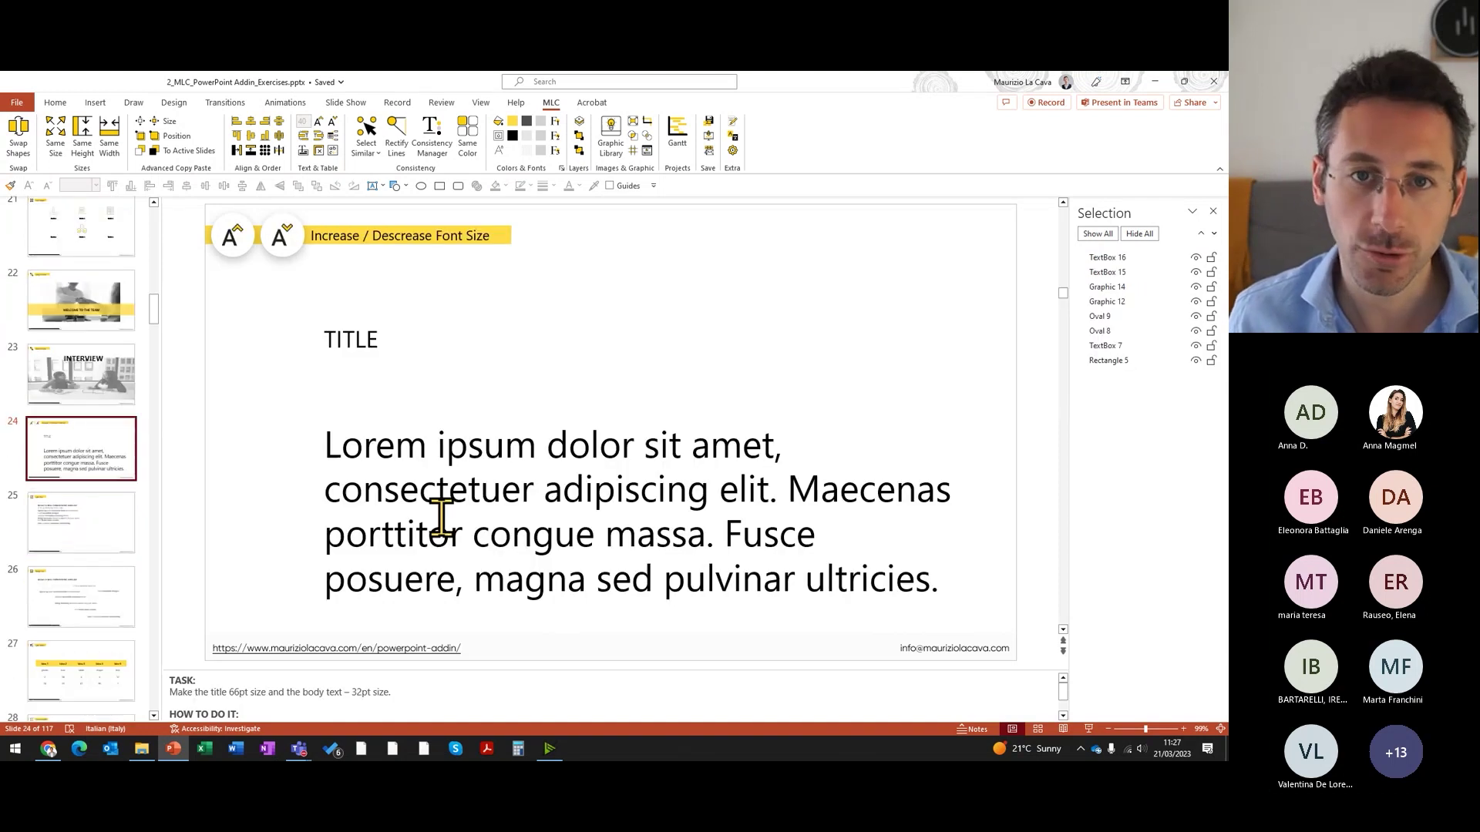
click(105, 553)
scroll(108, 555, down, 1)
Step: Split the 'WHAT IS MLC POWERPOINT ADD-IN?' text box into one box per line
click(393, 367)
click(510, 284)
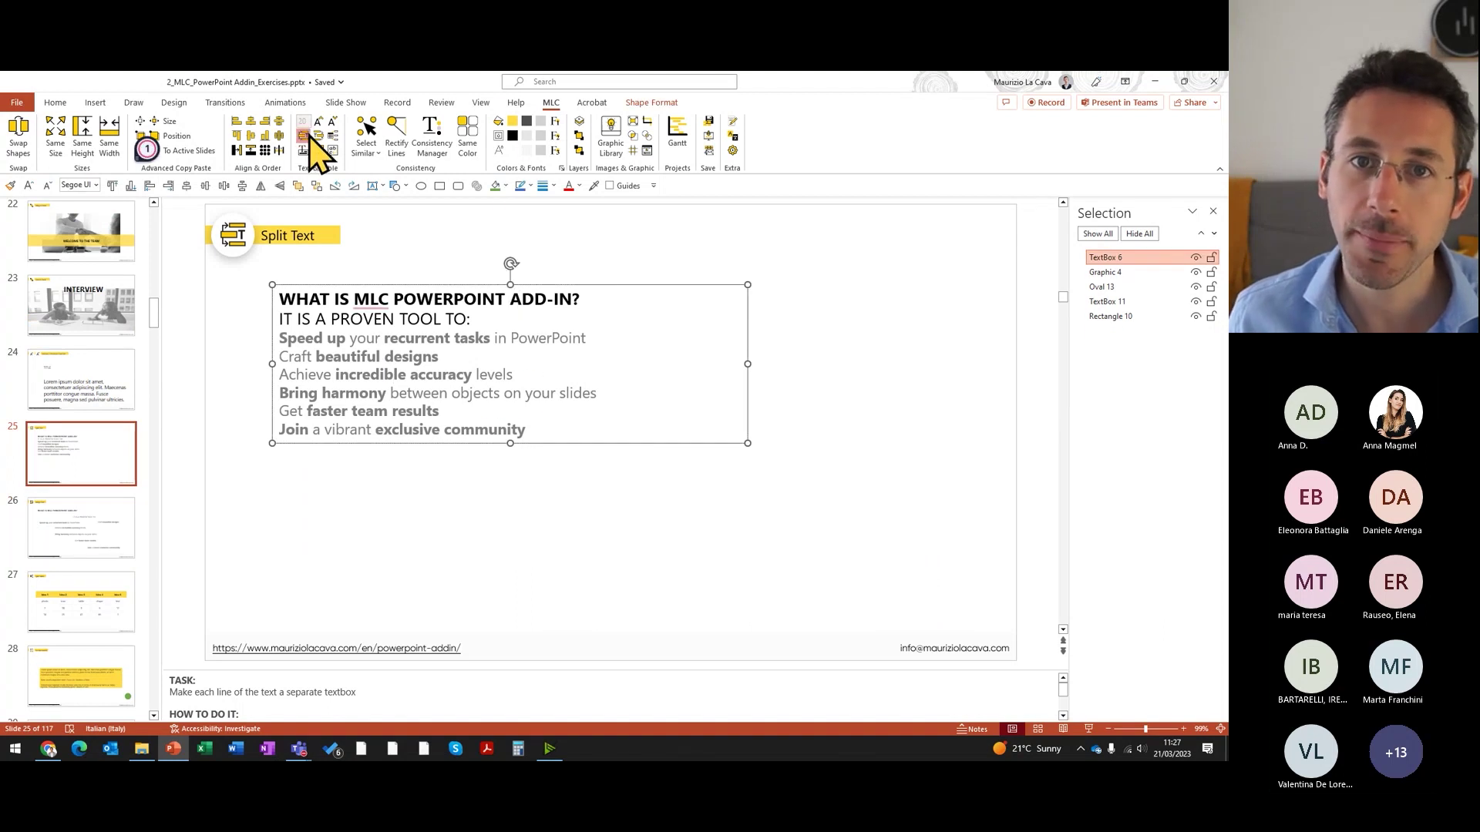
click(309, 135)
Step: Select the six benefit line boxes and narrow them so their text wraps
shift+click(395, 587)
shift+click(389, 539)
shift+click(383, 491)
shift+click(385, 445)
shift+click(385, 394)
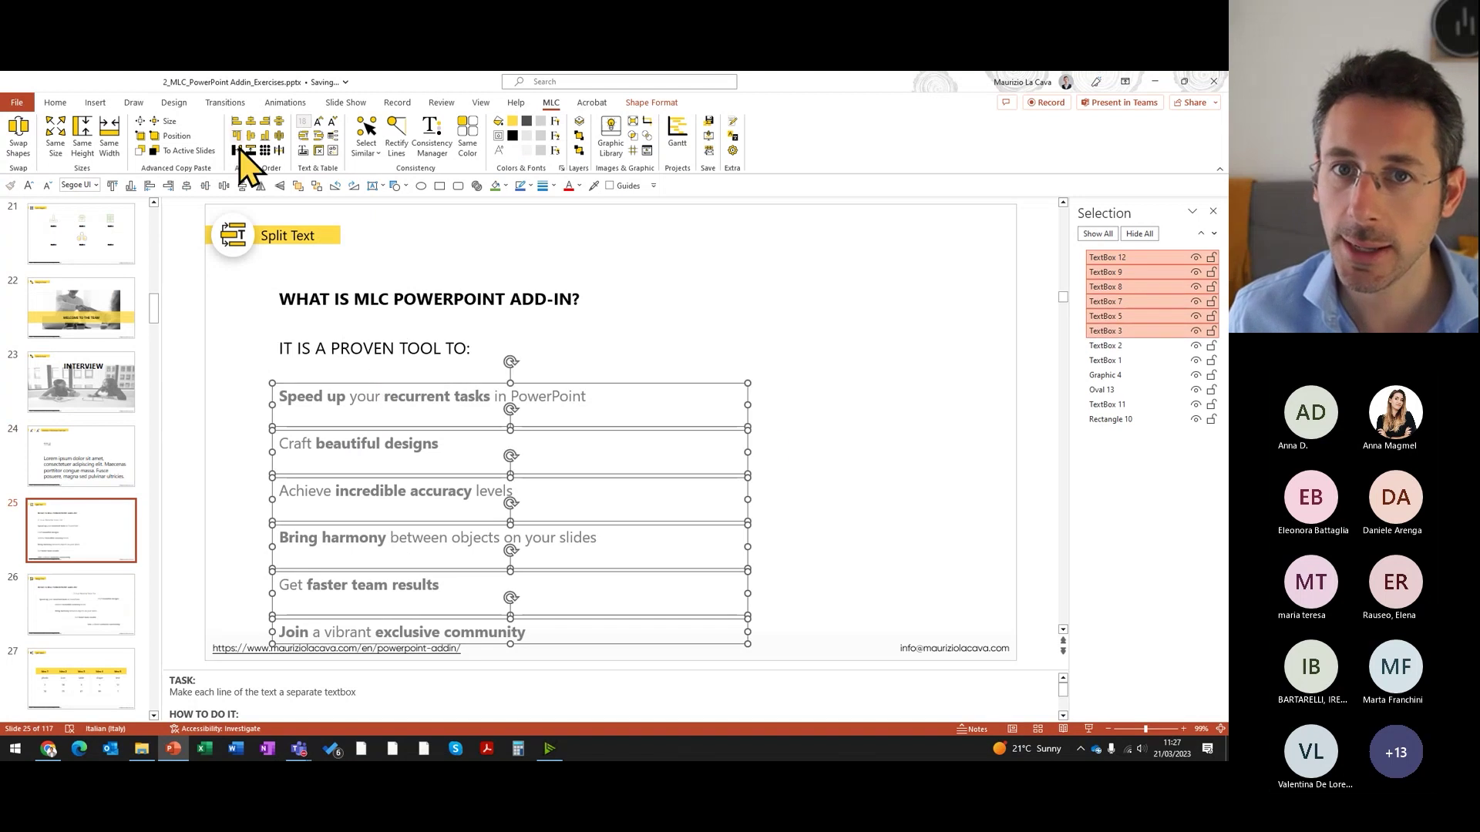
drag(747, 404, 483, 406)
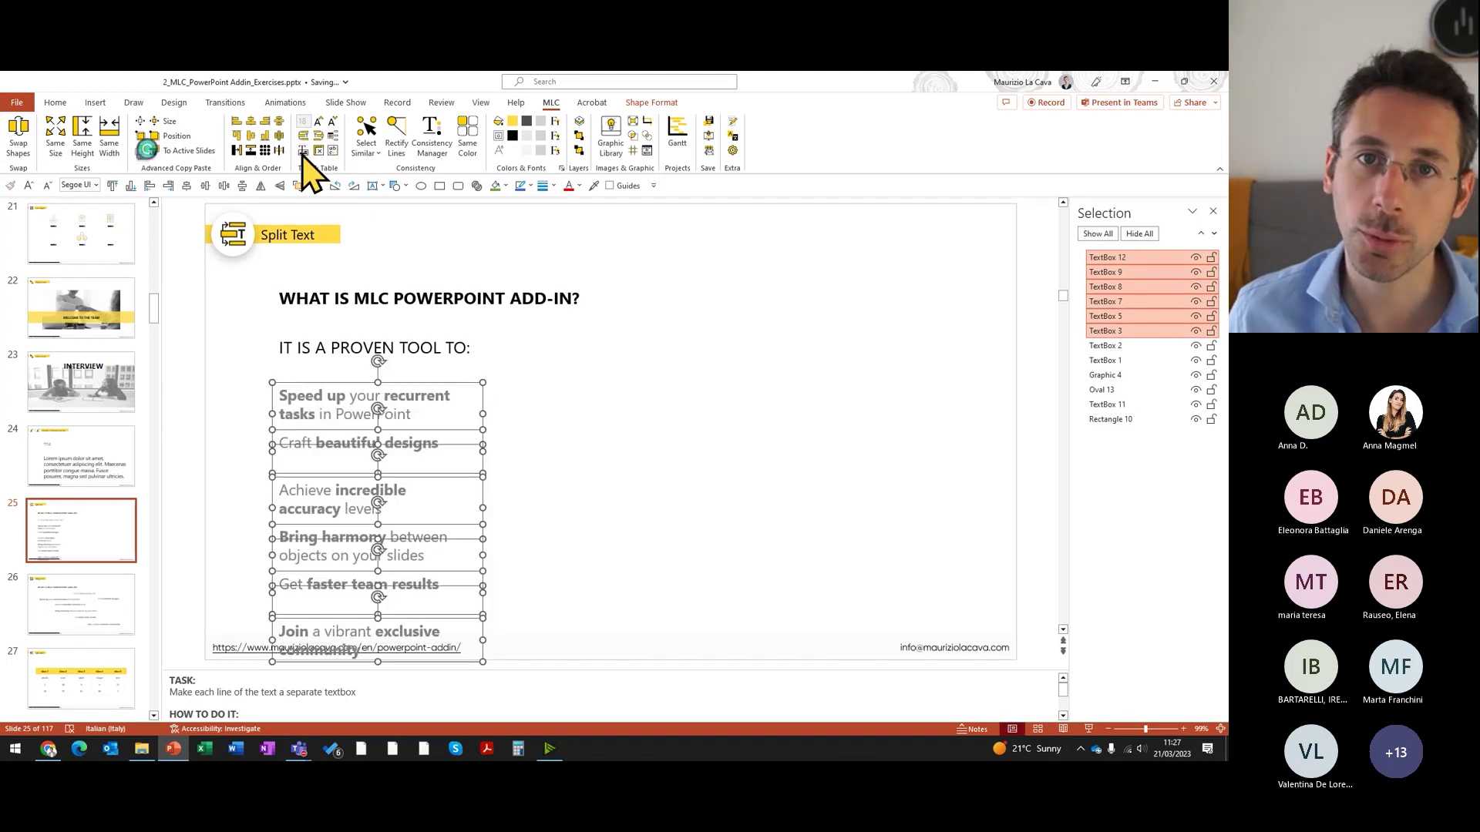
Step: Arrange the six selected boxes in a three-column MLC grid
click(303, 152)
click(660, 461)
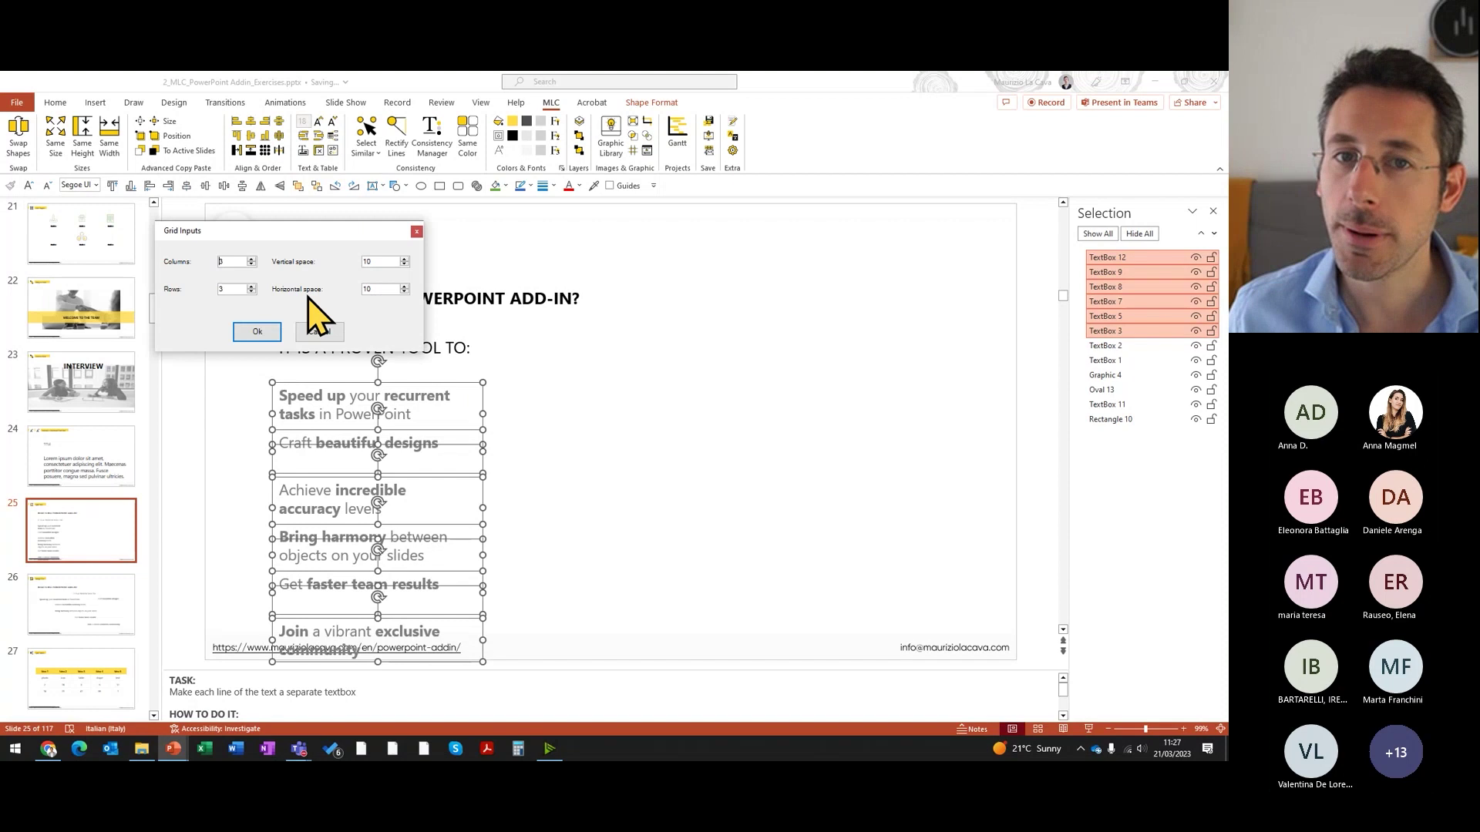
click(262, 331)
click(819, 616)
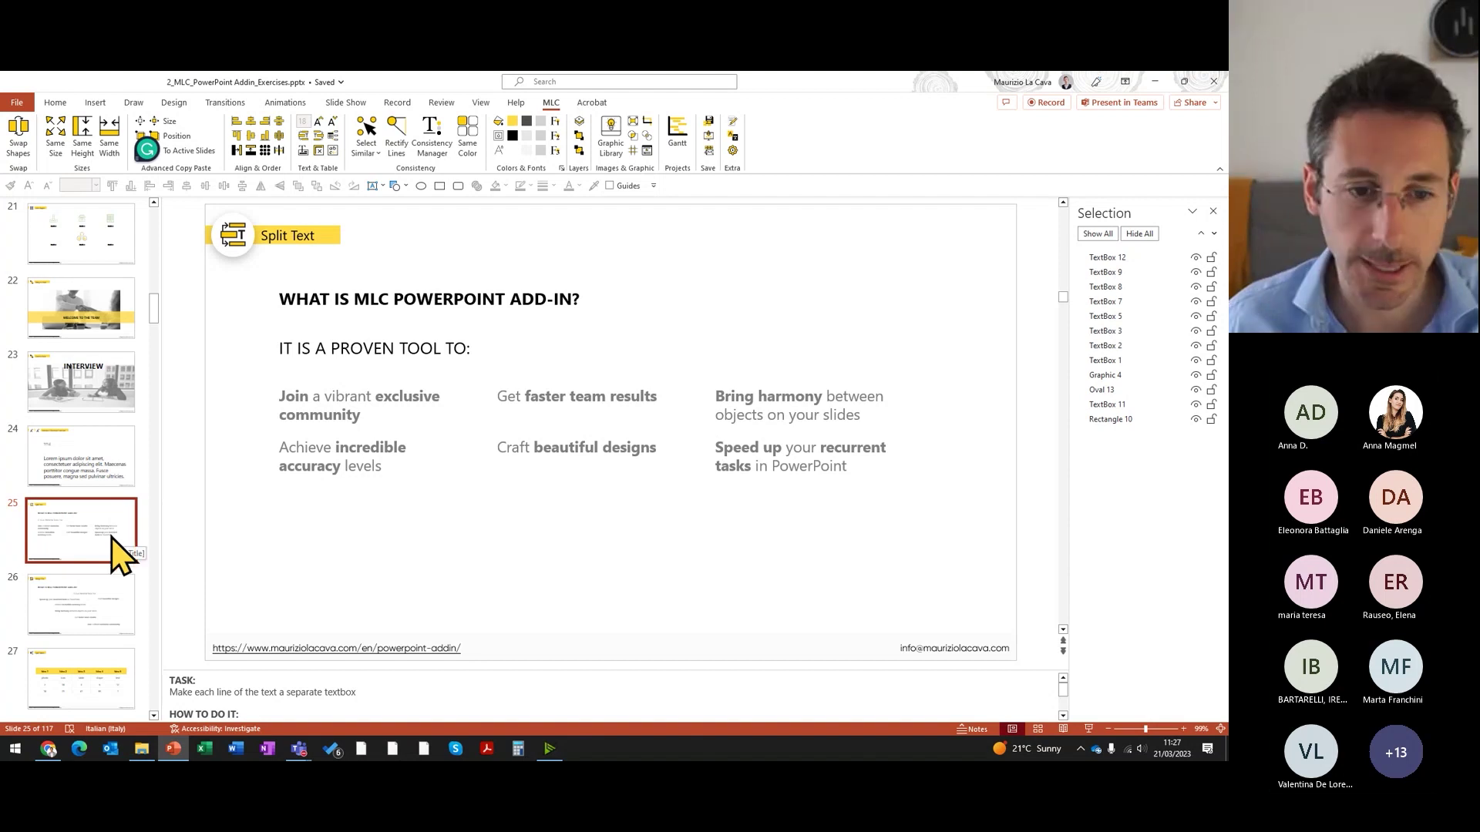
click(115, 586)
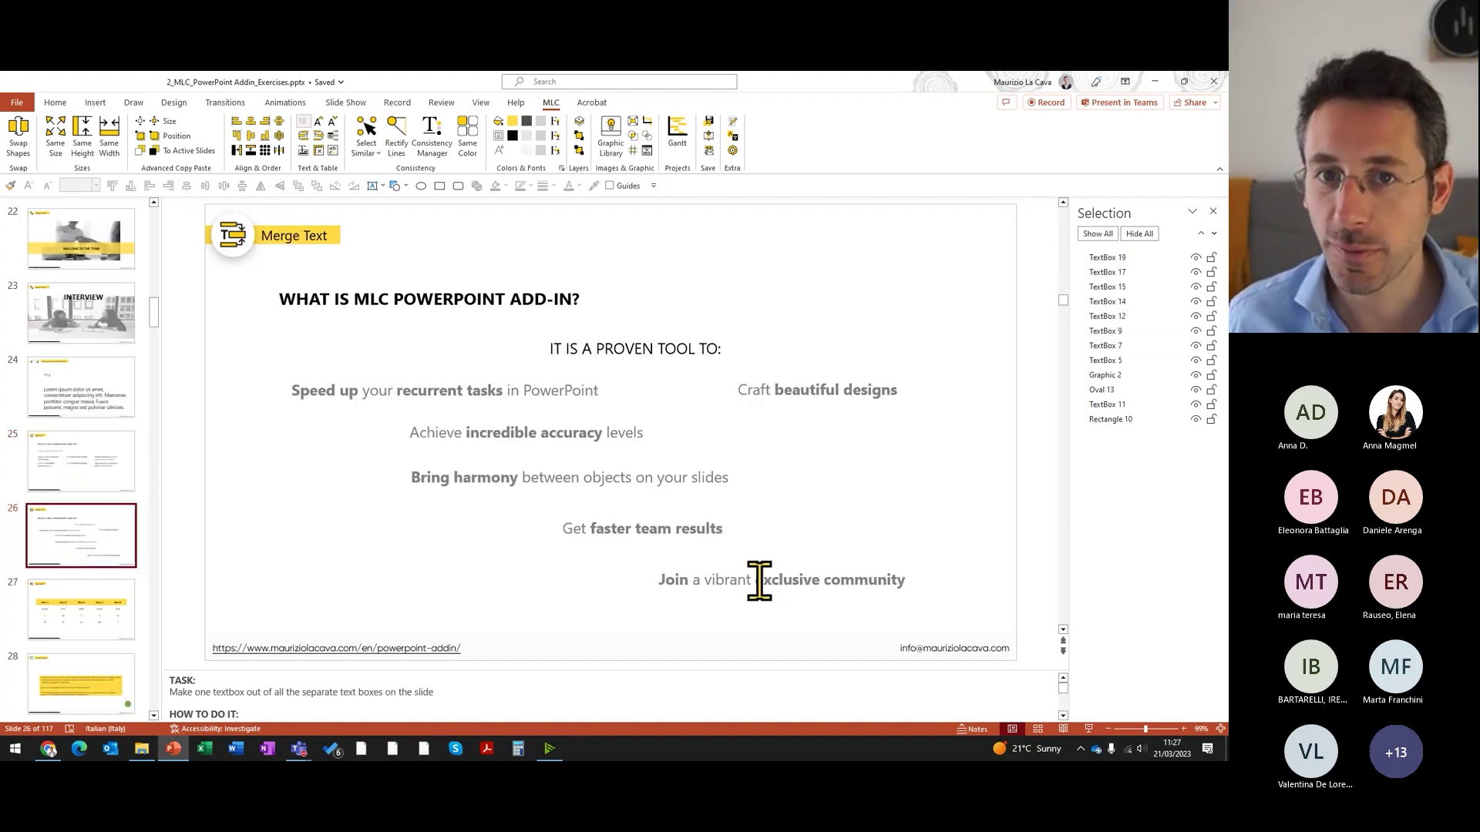
Step: Select the six benefit line boxes on slide 26 and merge them into one text box
click(759, 580)
shift+click(683, 524)
click(284, 362)
click(792, 391)
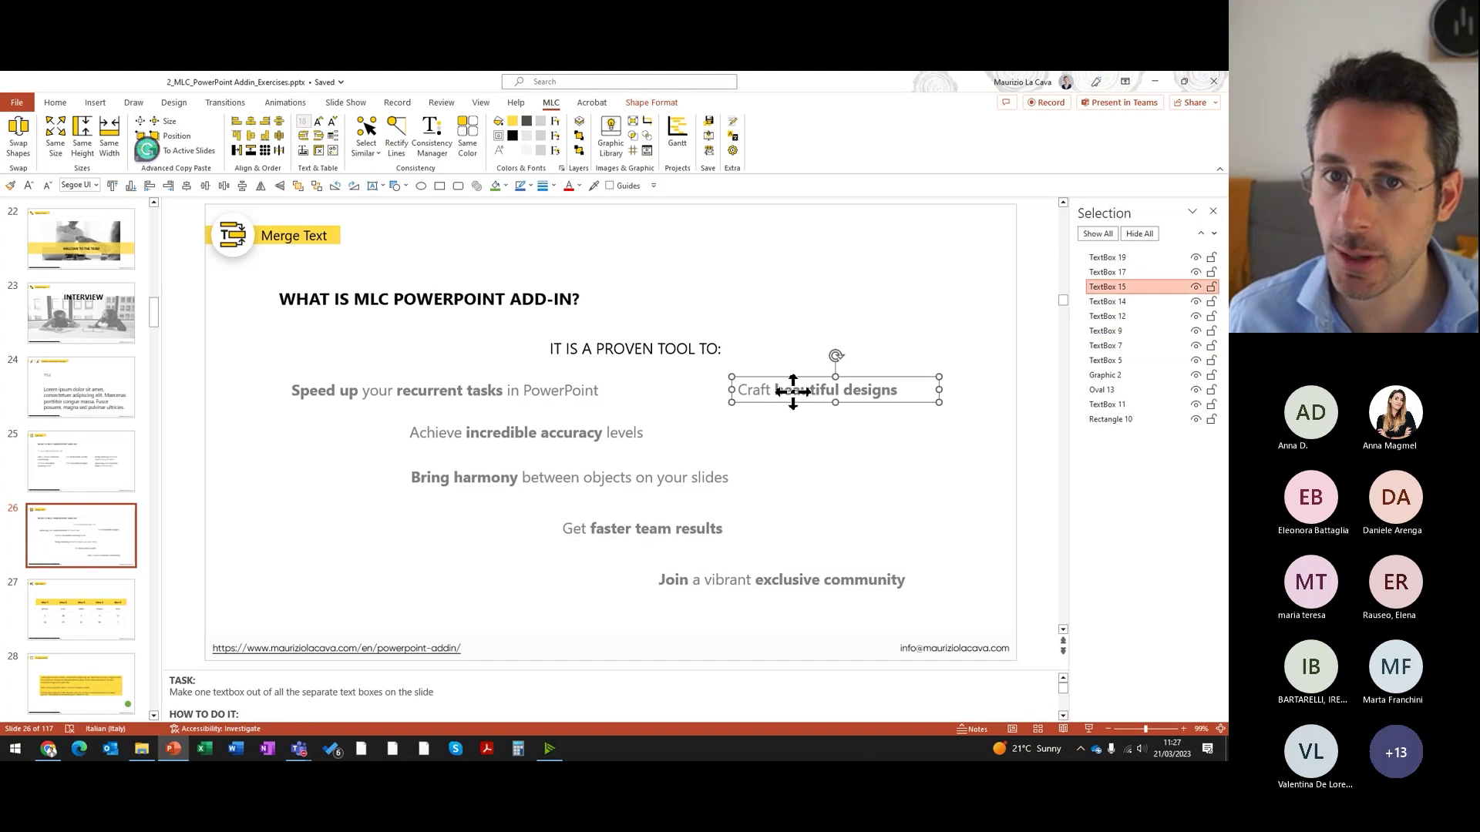
shift+click(463, 390)
shift+click(493, 433)
shift+click(555, 478)
shift+click(620, 529)
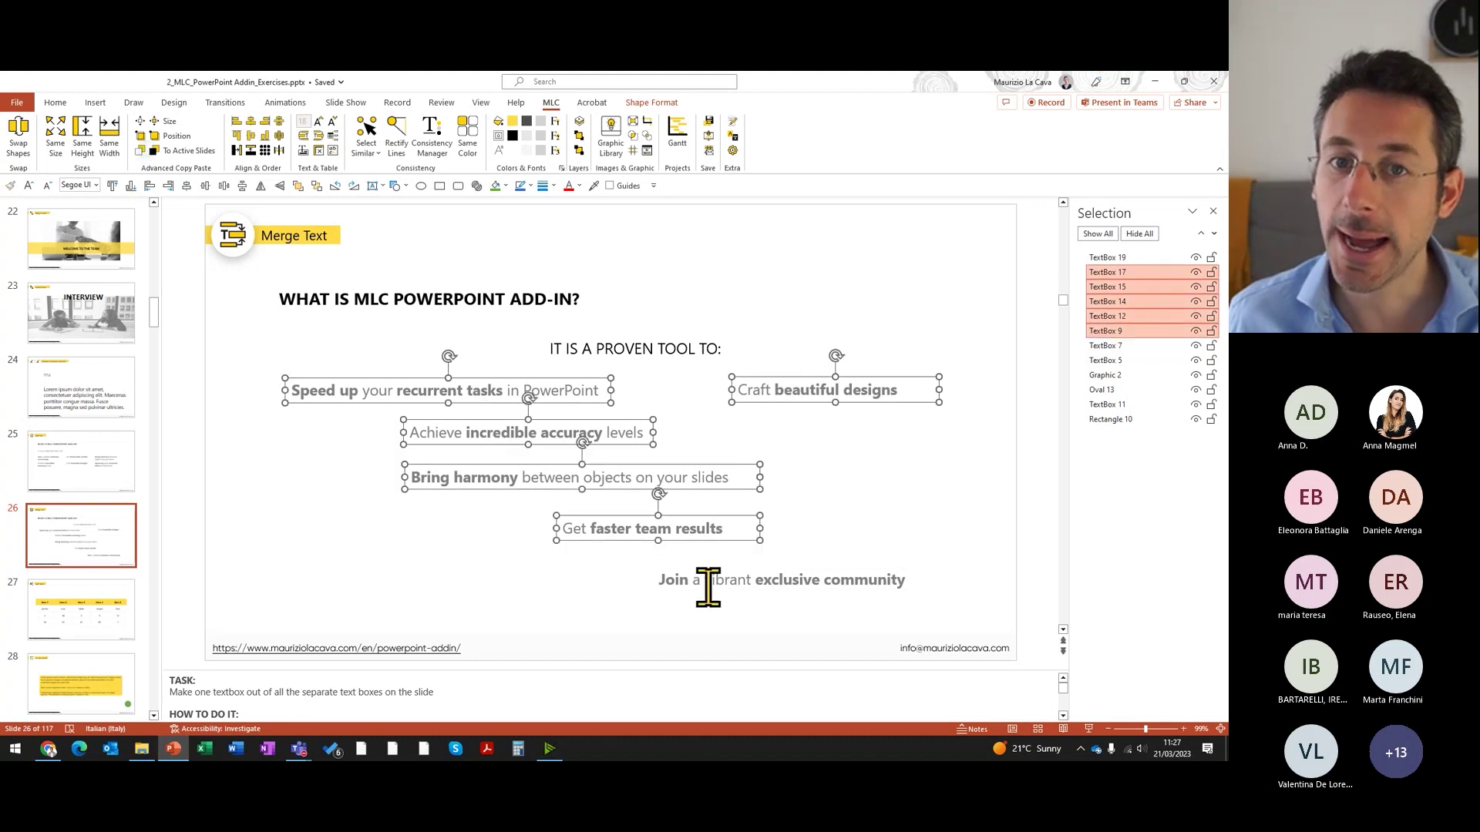
shift+click(707, 585)
click(318, 136)
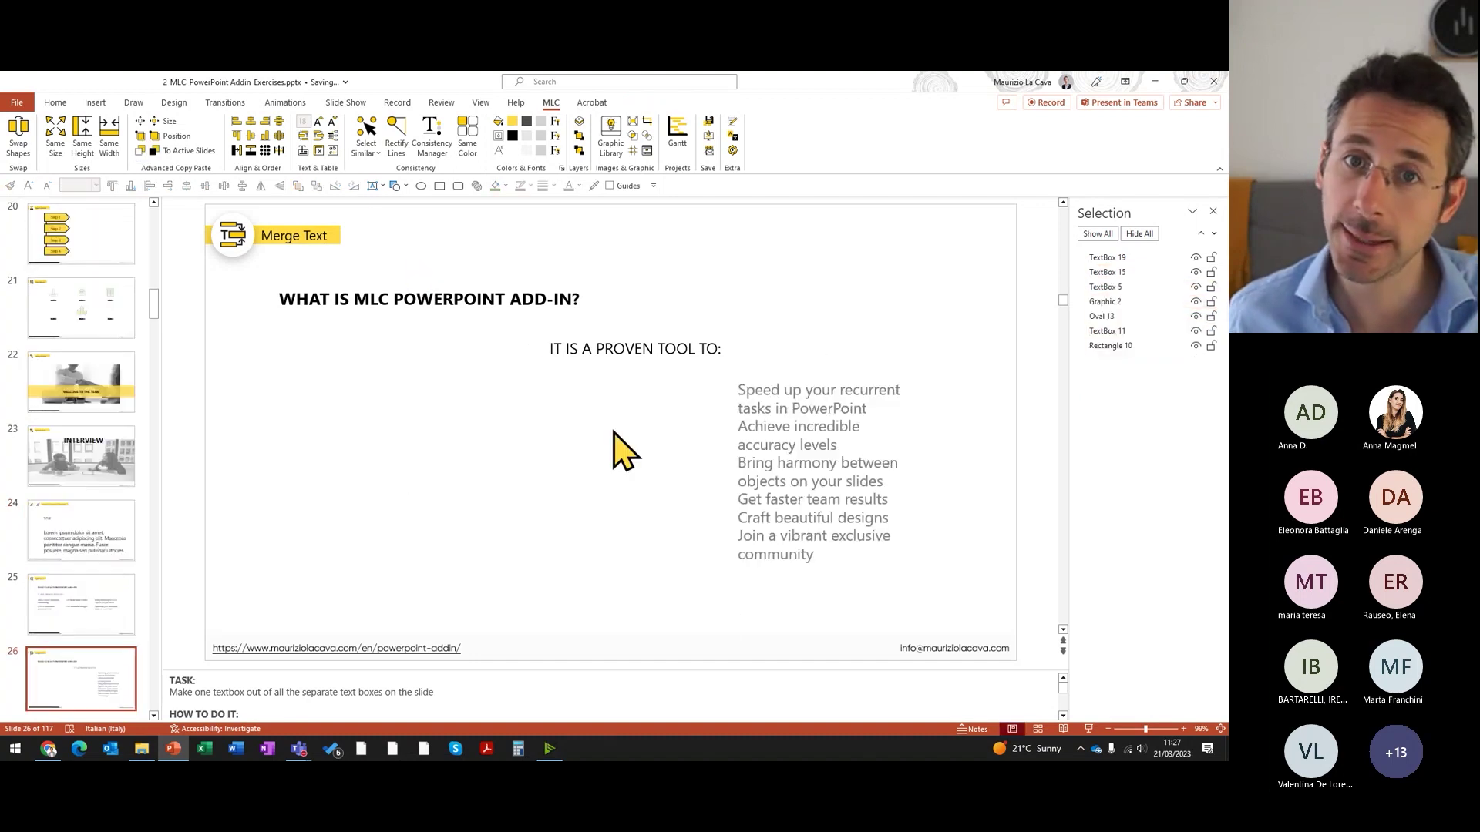
Step: Move the merged box under the heading, widen it, and apply bullets
click(846, 373)
drag(848, 373, 300, 384)
drag(436, 482, 896, 484)
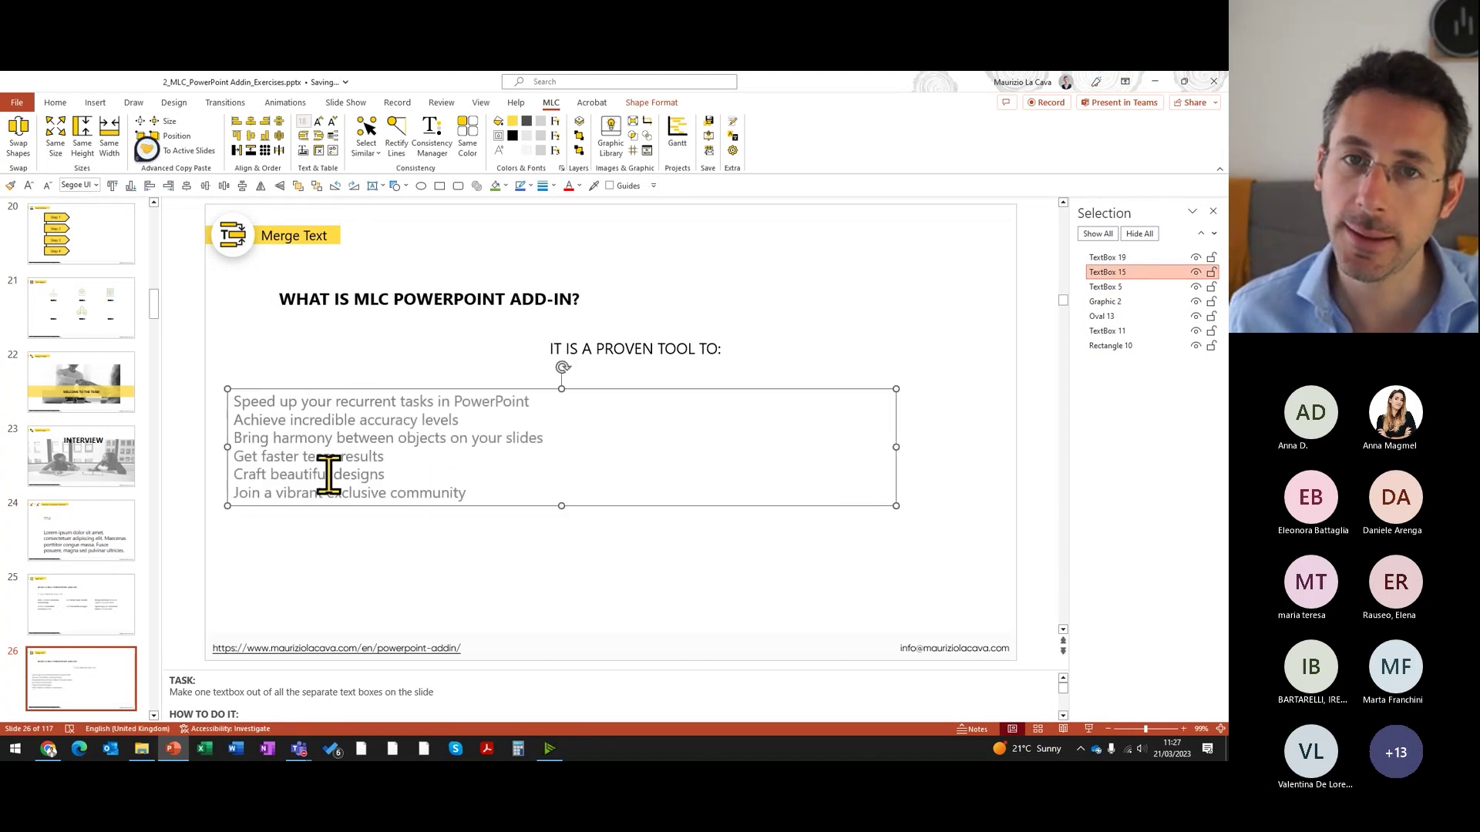
click(55, 104)
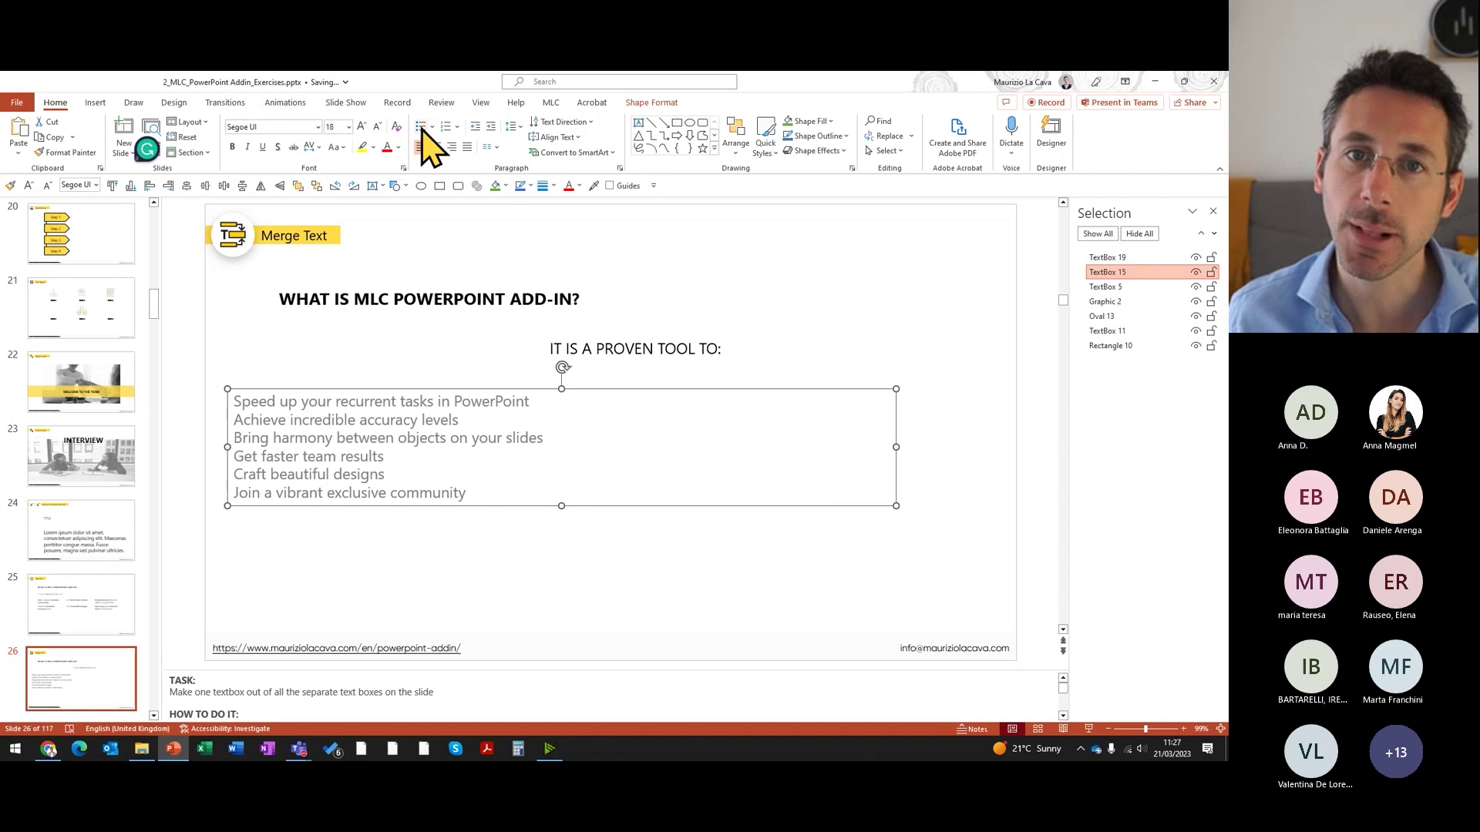
click(421, 126)
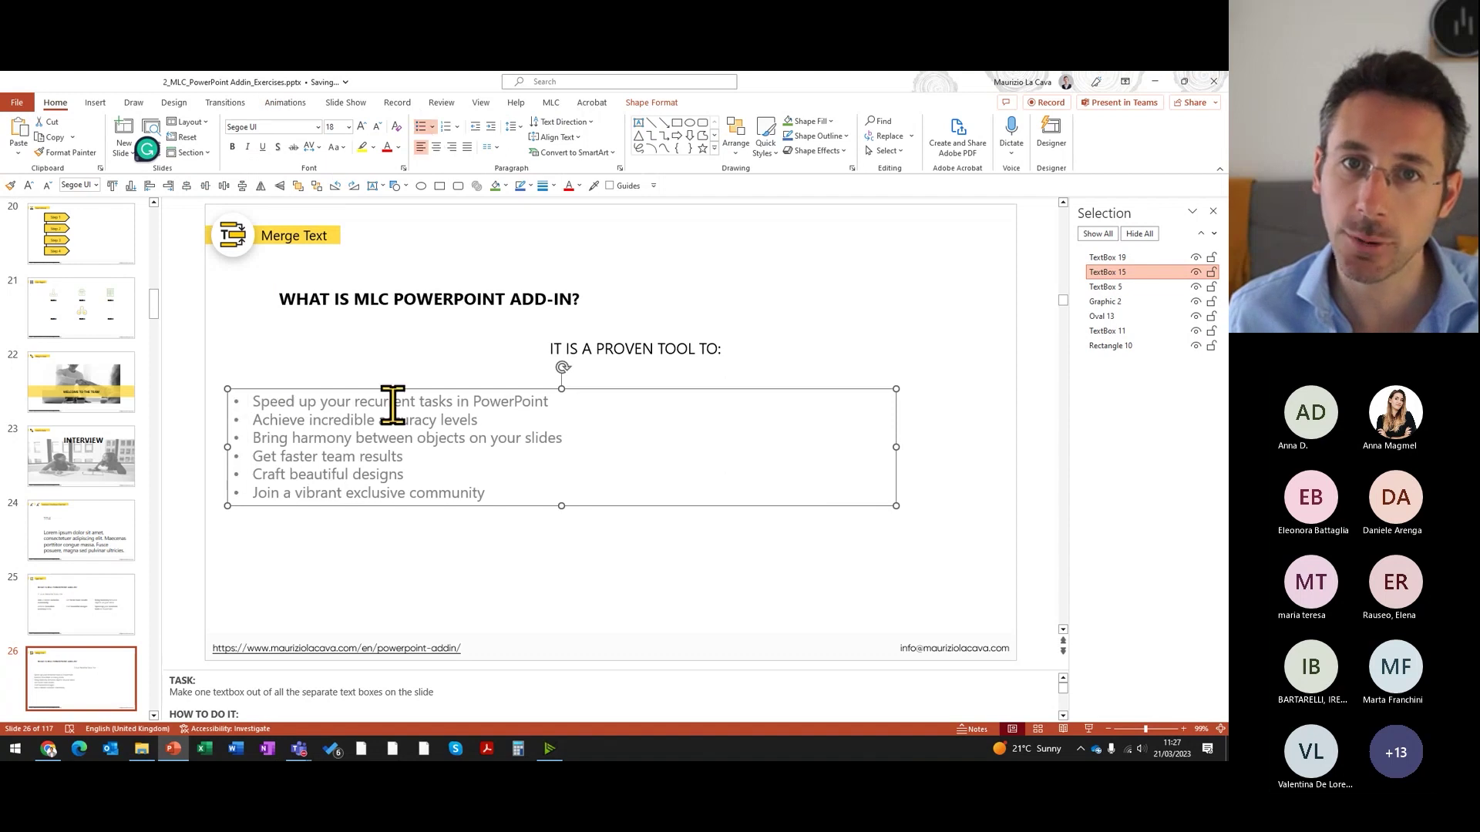
click(555, 108)
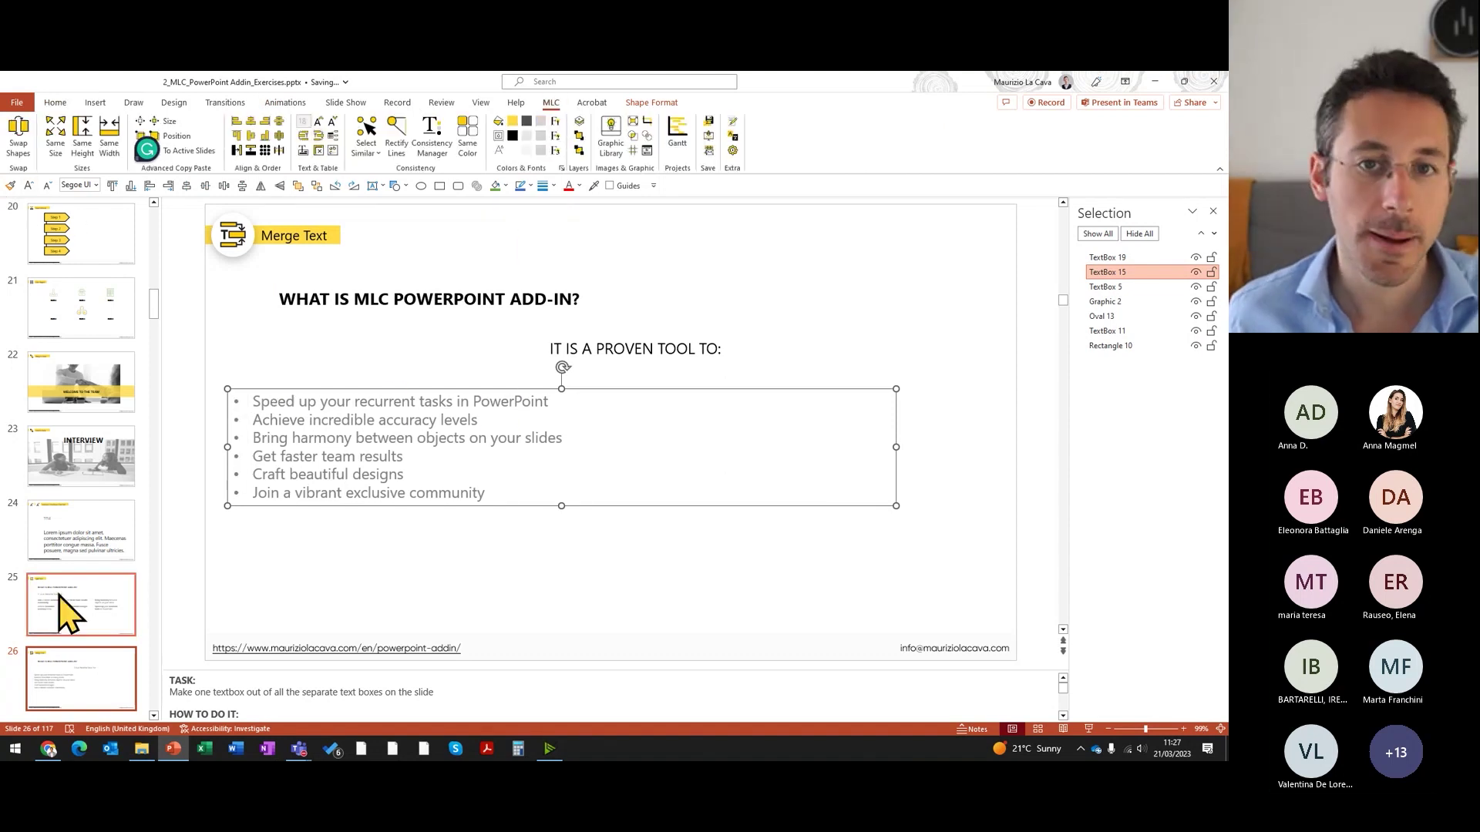
scroll(61, 609, down, 2)
Step: On slide 27, convert the Idea 1–5 table into separate text boxes with MLC Split Tables
click(66, 652)
click(488, 375)
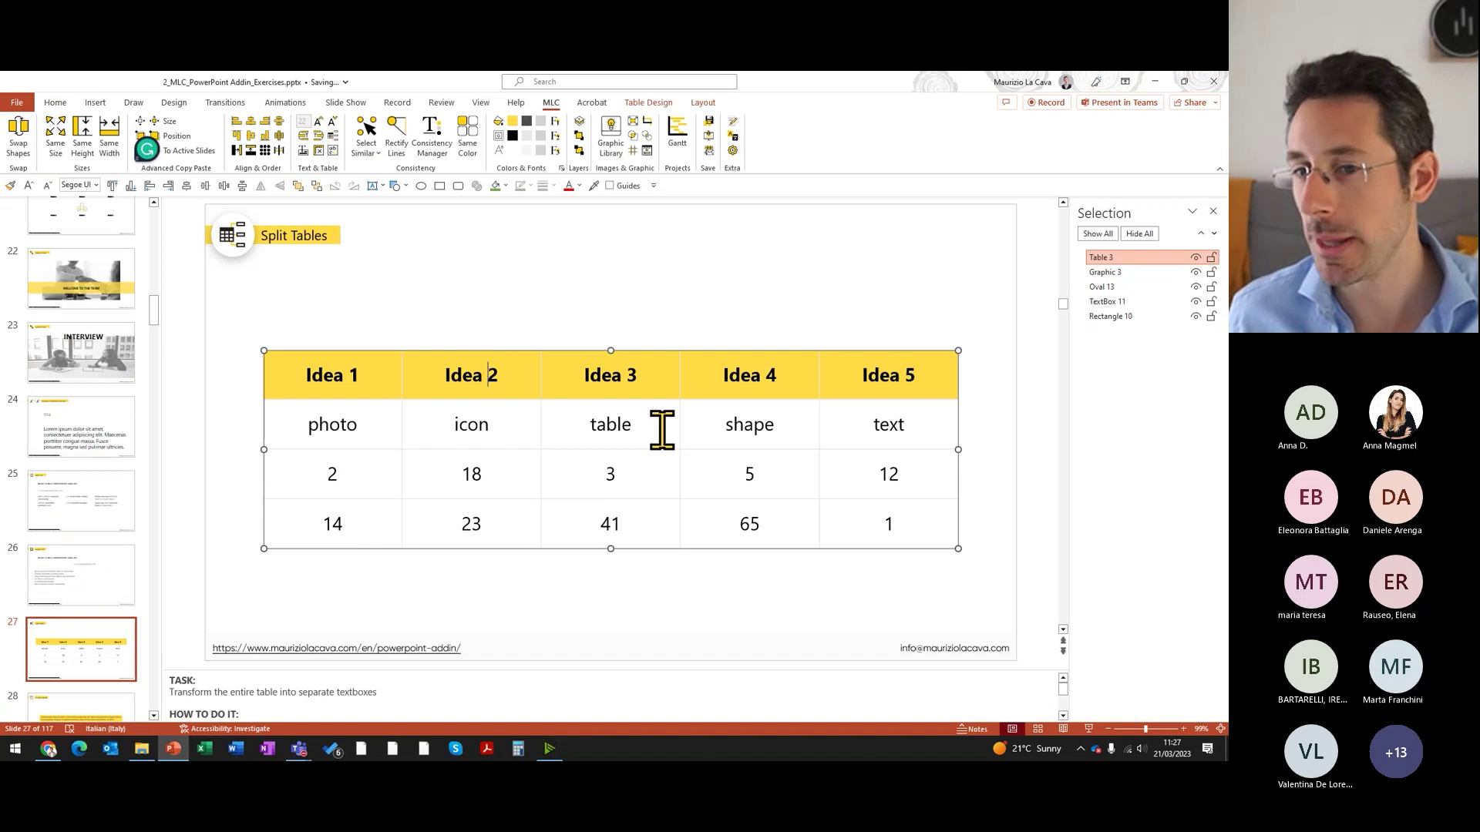
drag(679, 423, 575, 423)
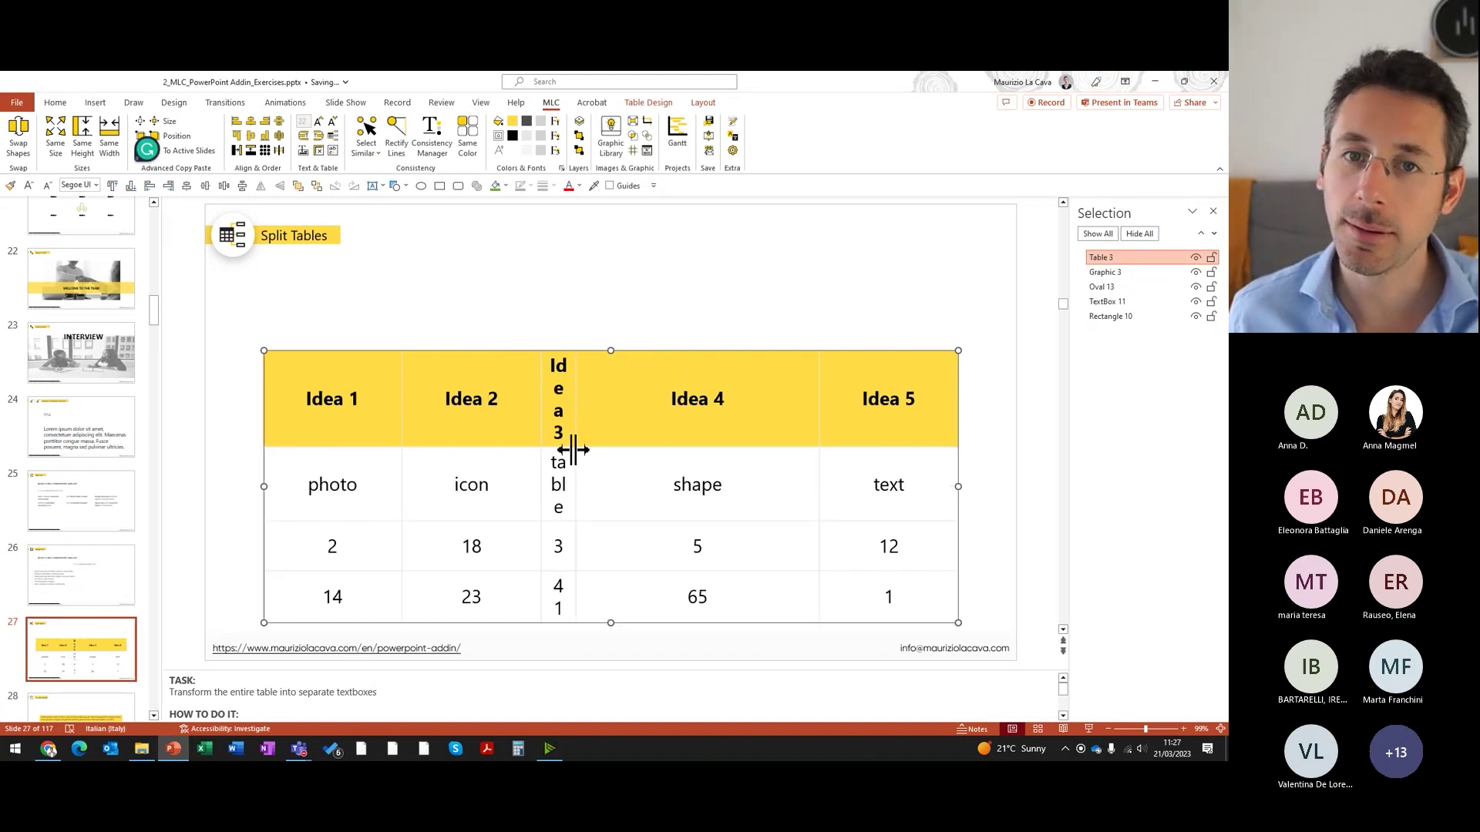
key(ctrl+z)
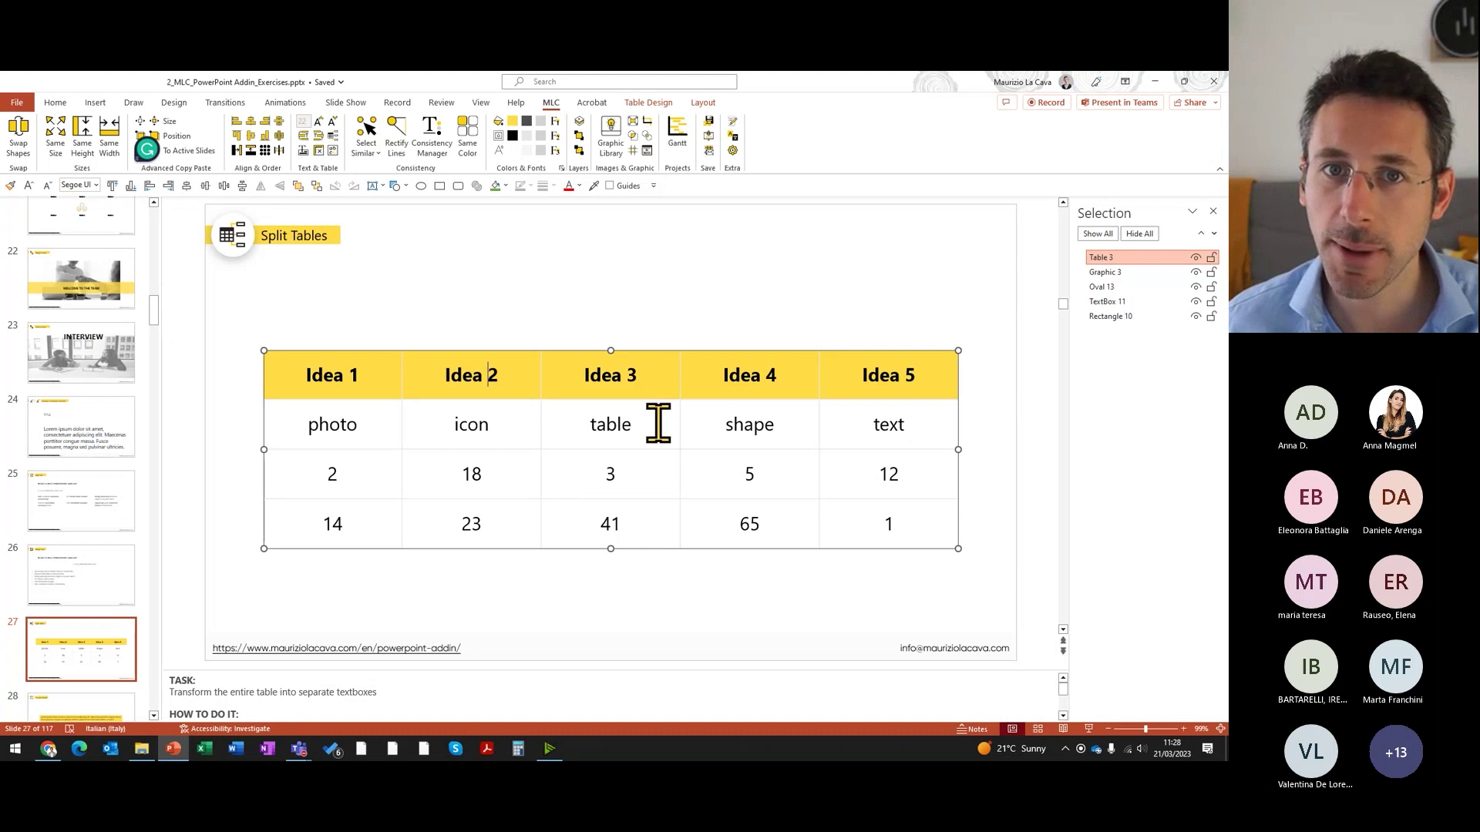
click(667, 352)
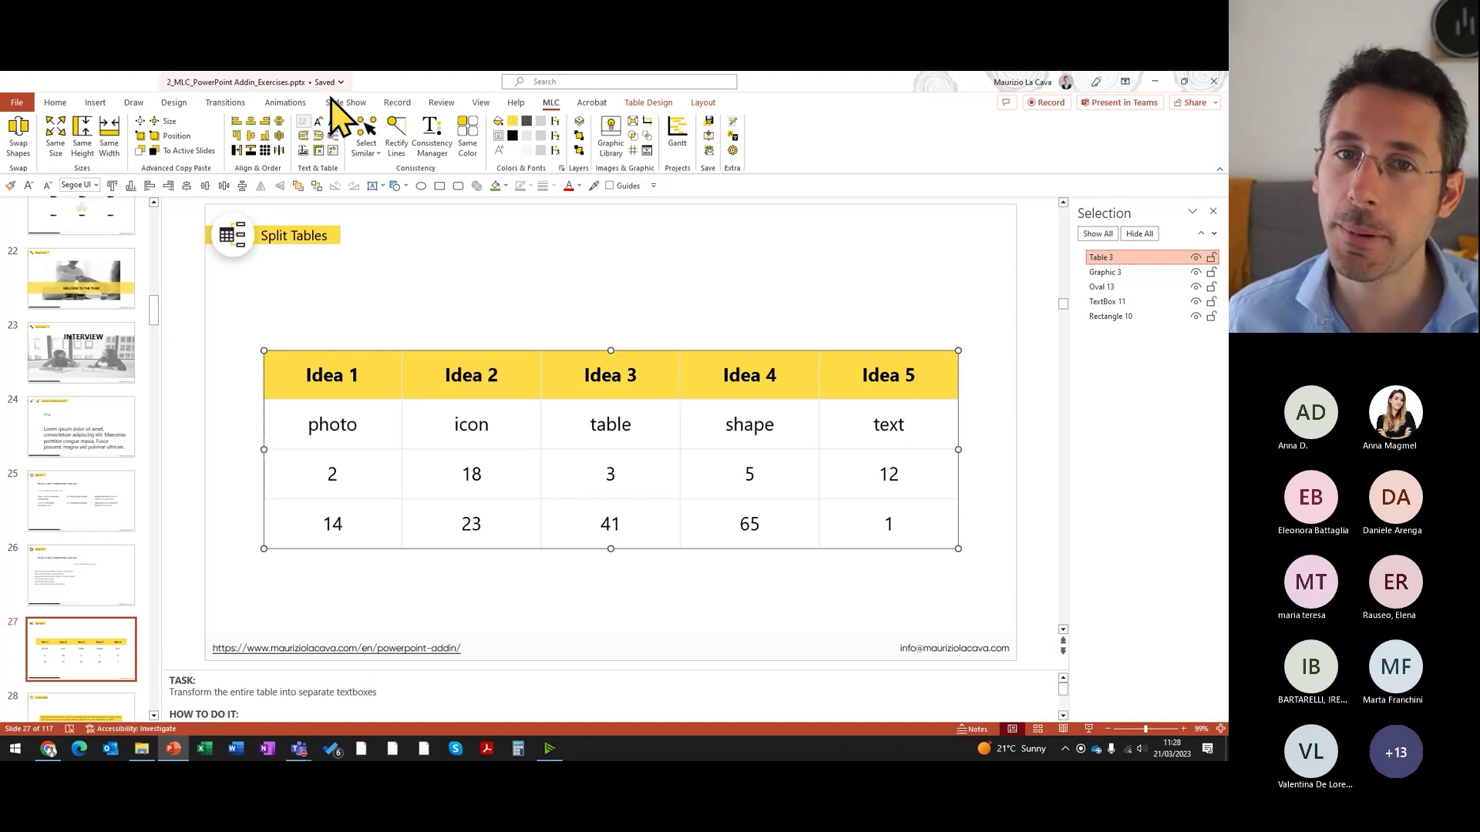
click(335, 136)
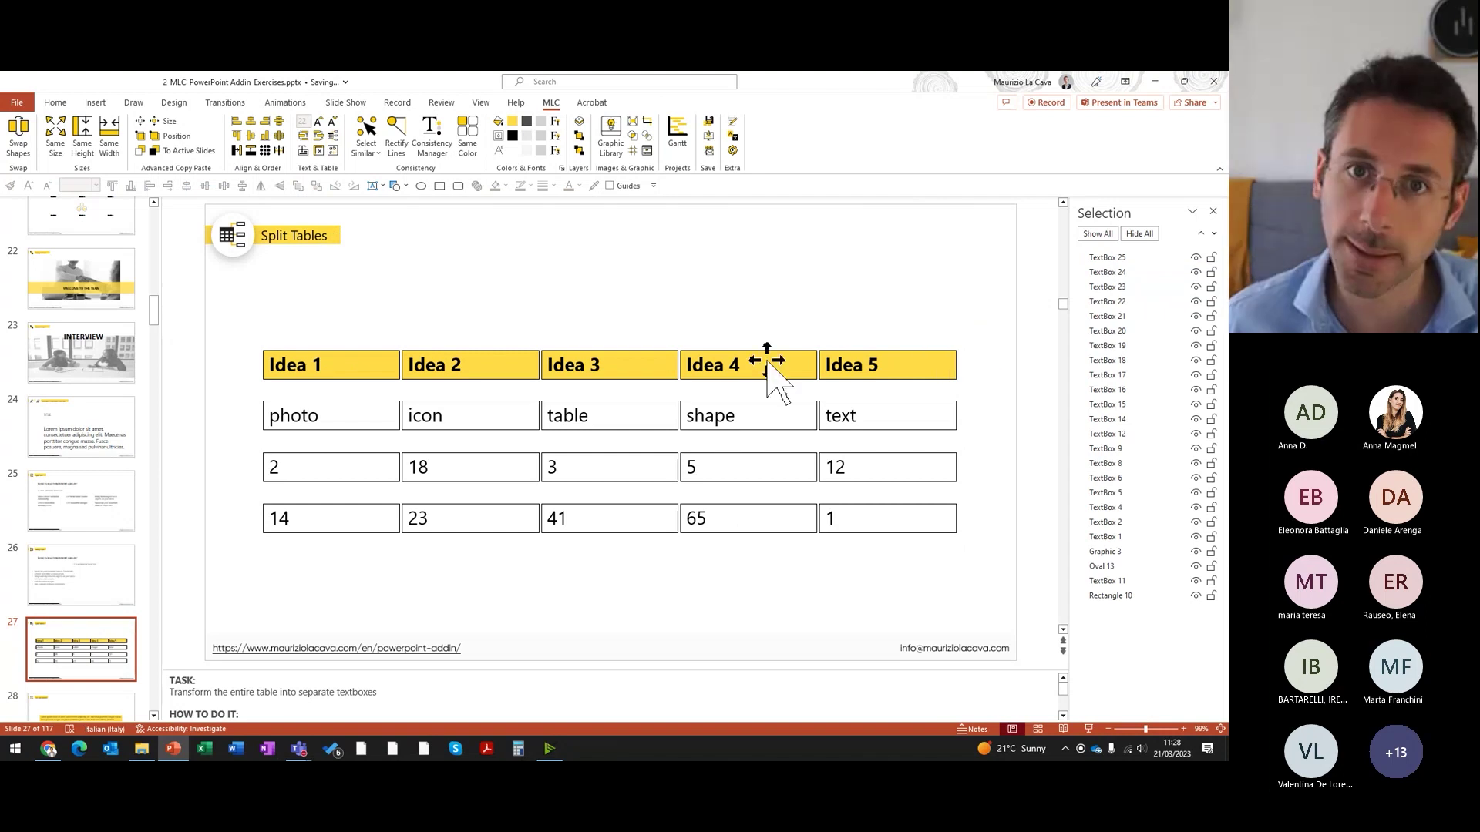
Step: Group the text boxes of each column, Idea 1 through Idea 5
drag(423, 324, 254, 540)
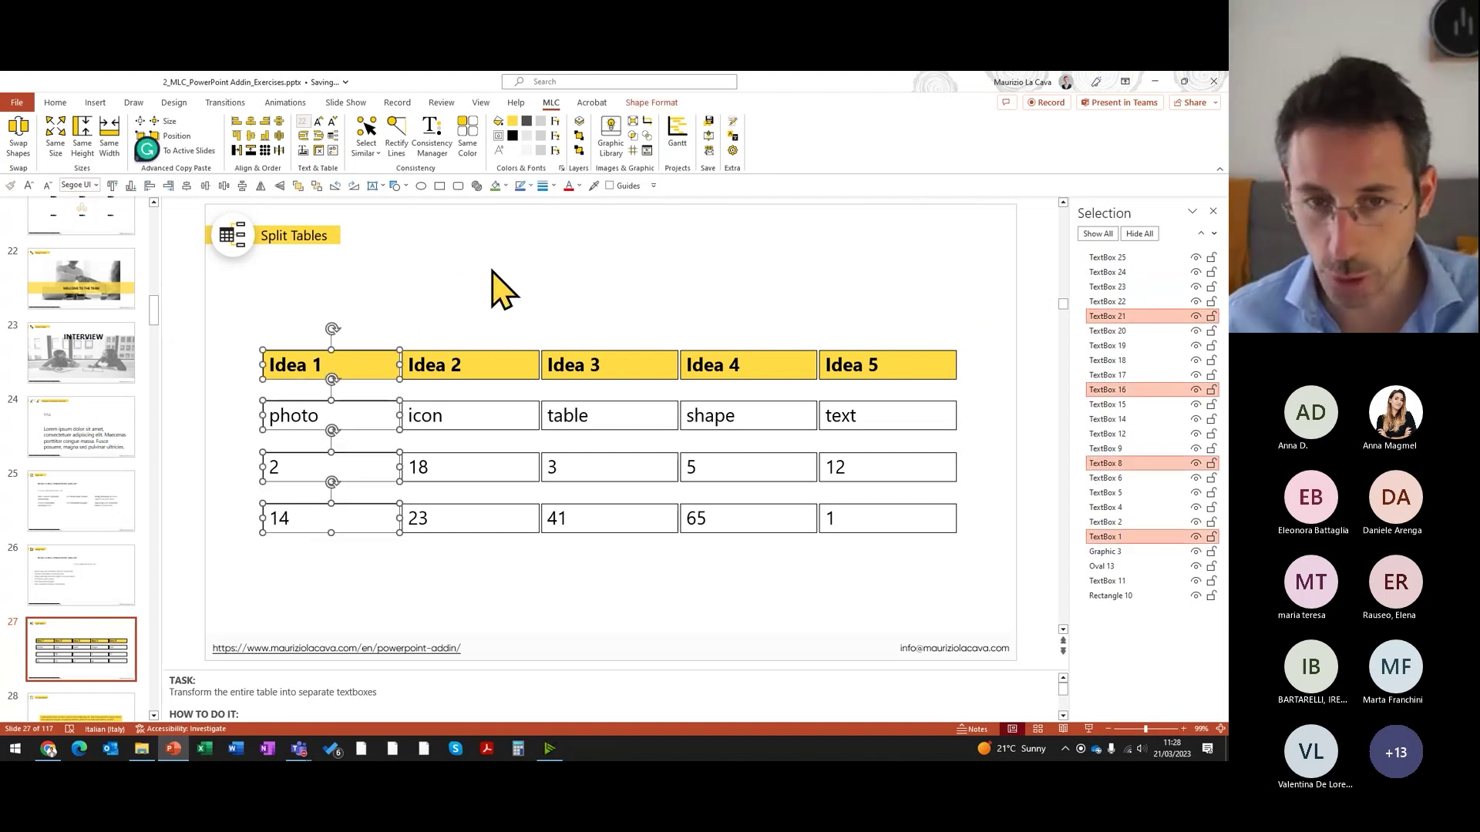
key(ctrl+g)
drag(356, 589, 609, 283)
key(ctrl+g)
drag(717, 287, 485, 605)
key(ctrl+g)
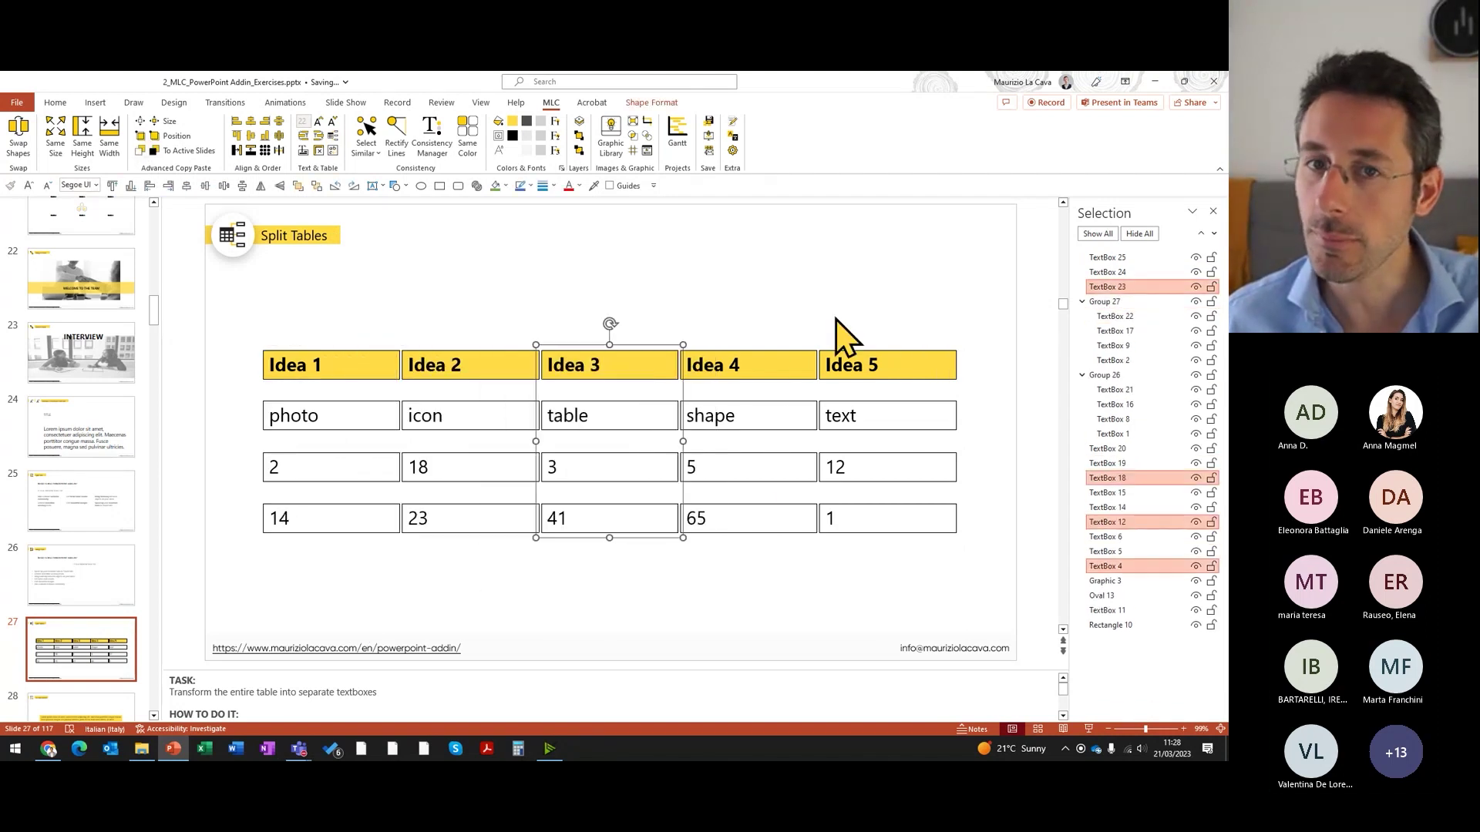
drag(656, 581, 897, 289)
key(ctrl+g)
drag(1014, 275, 778, 562)
key(ctrl+g)
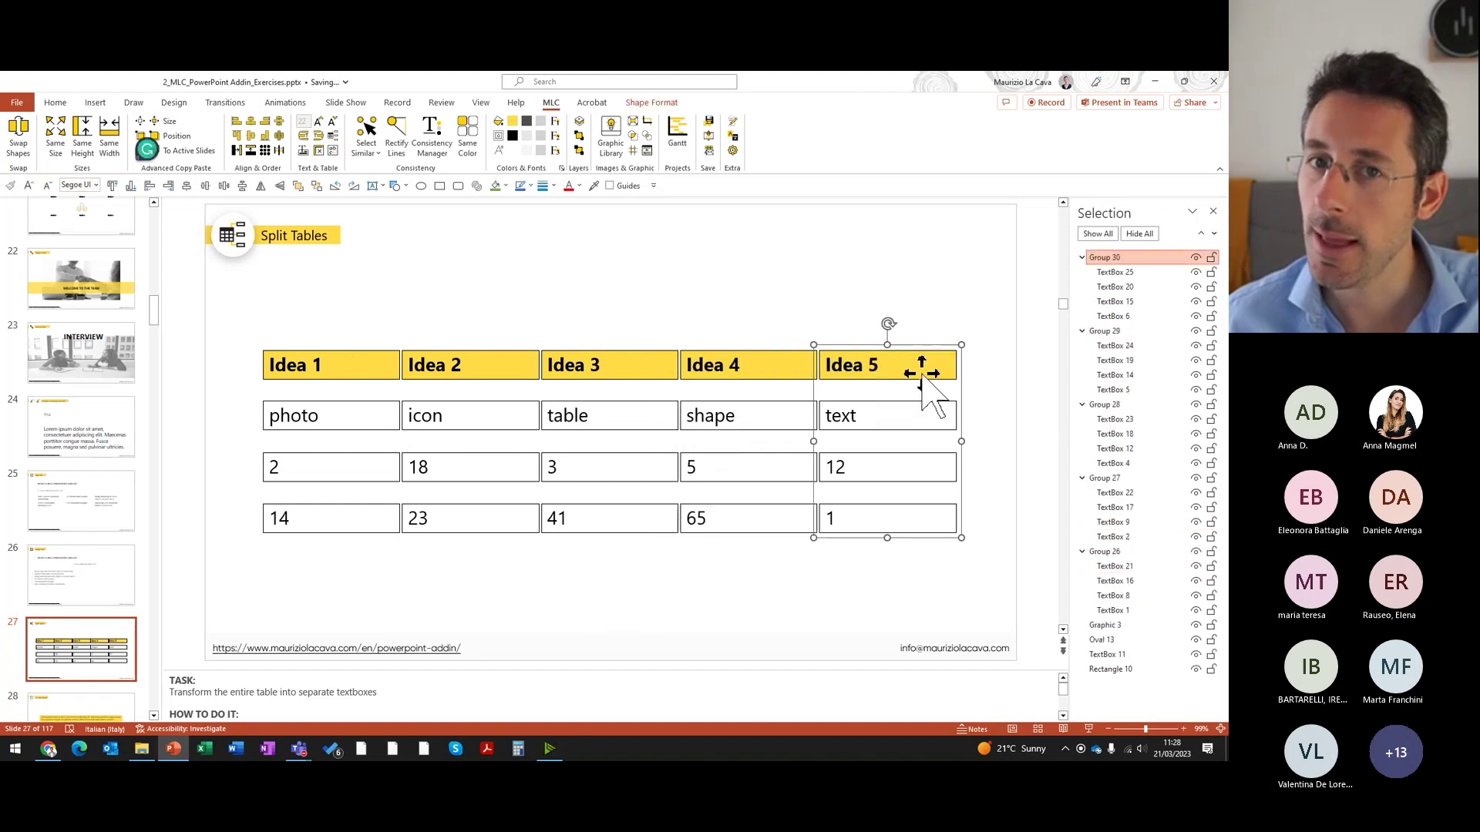
drag(922, 378, 957, 378)
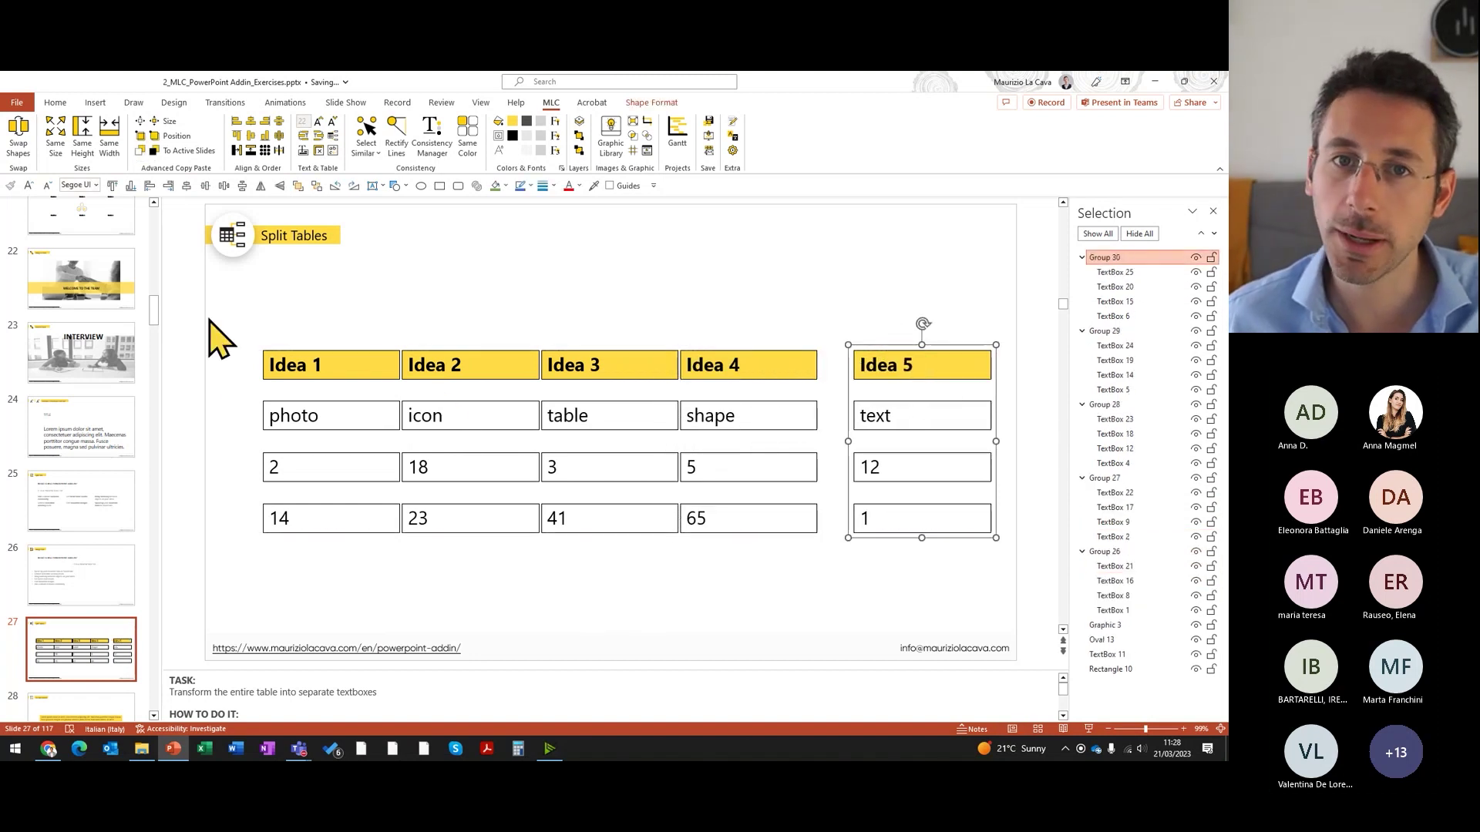
Step: Distribute the five columns evenly, centre them on the slide, then ungroup
drag(209, 318, 860, 581)
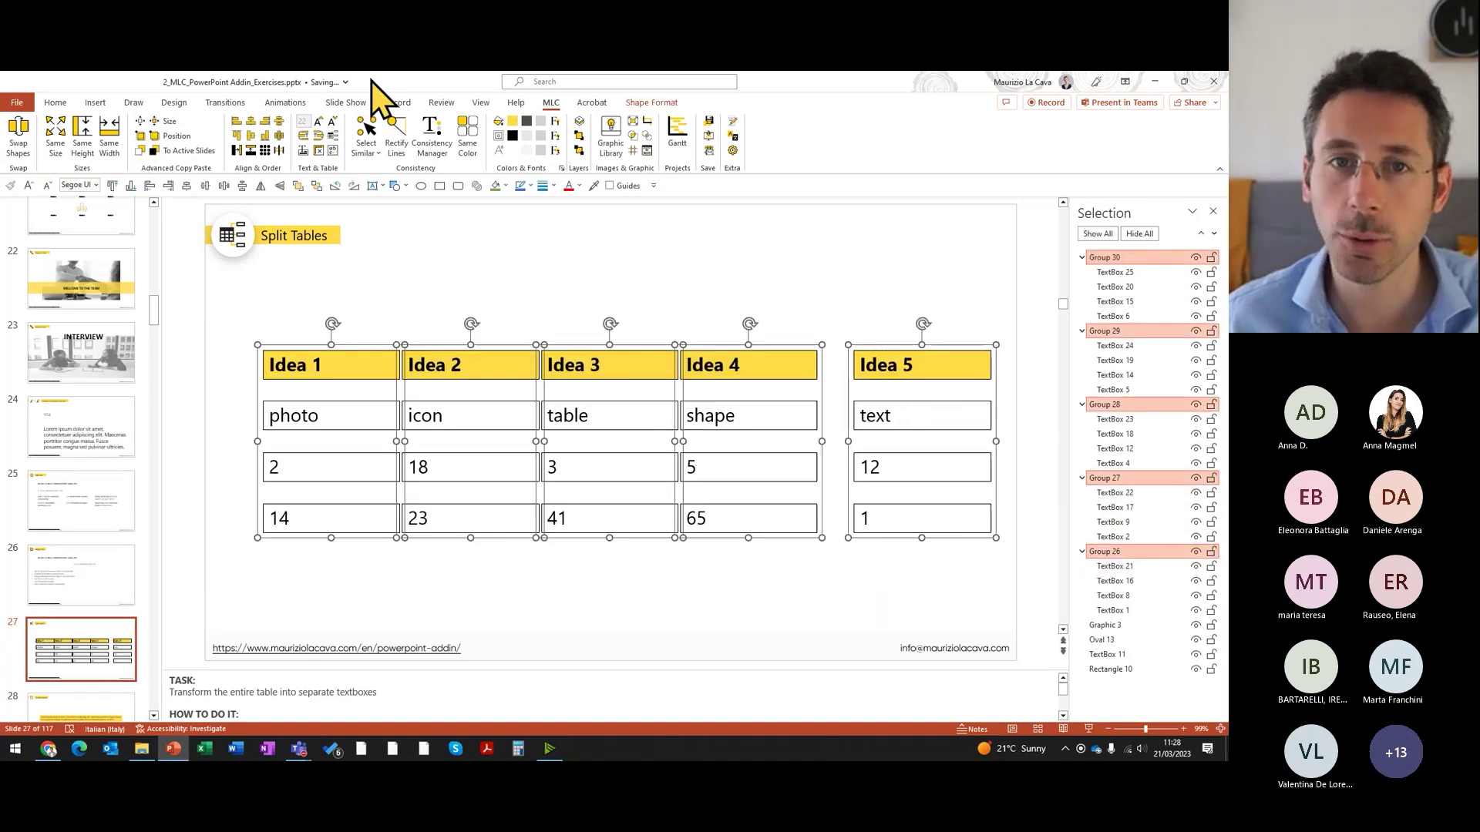
click(279, 138)
key(ctrl+g)
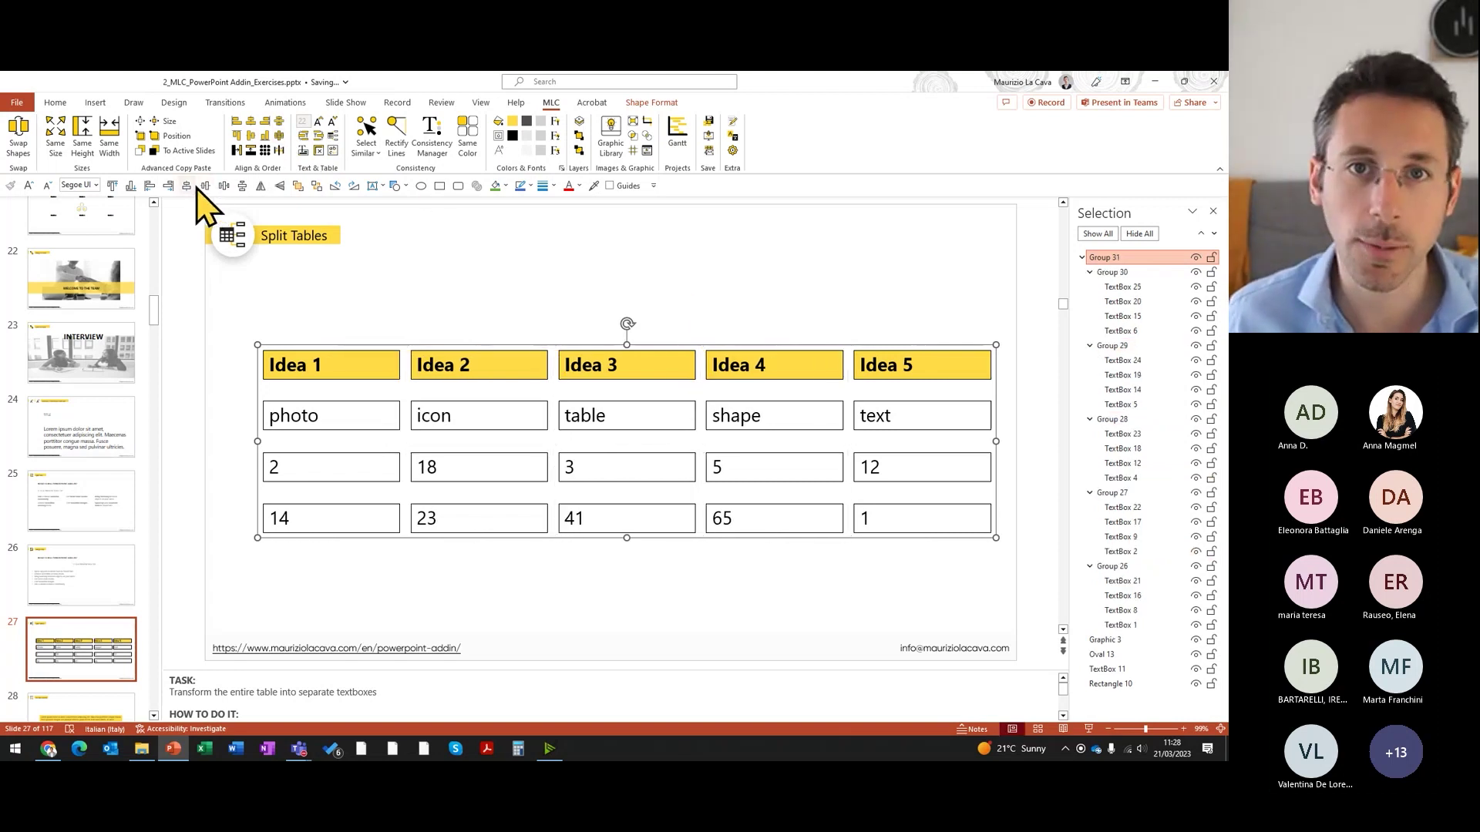
click(196, 190)
click(279, 150)
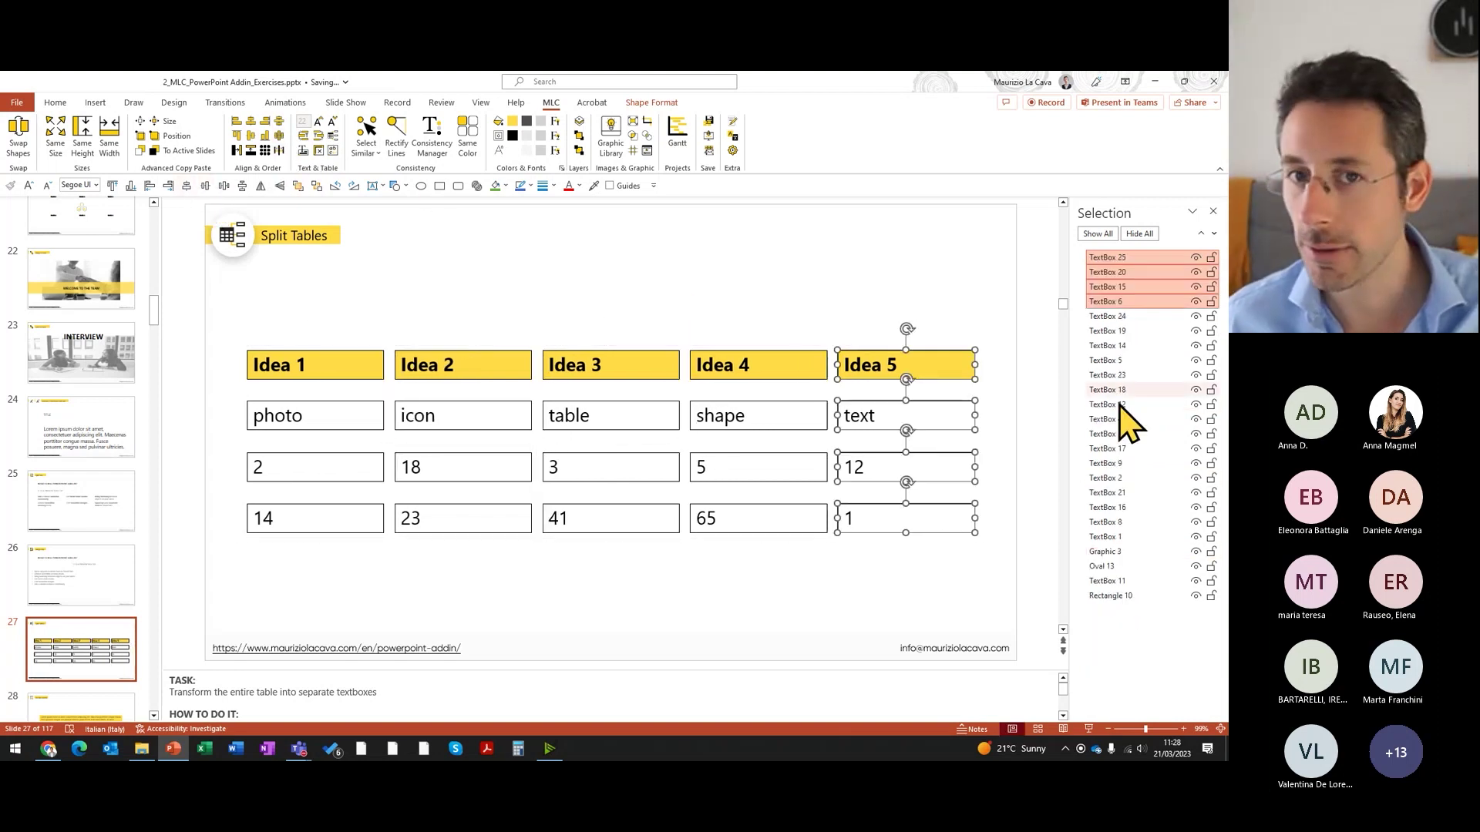
Step: Centre the text in all the table's boxes with Ctrl+E
drag(1012, 302, 213, 586)
key(ctrl+e)
click(925, 297)
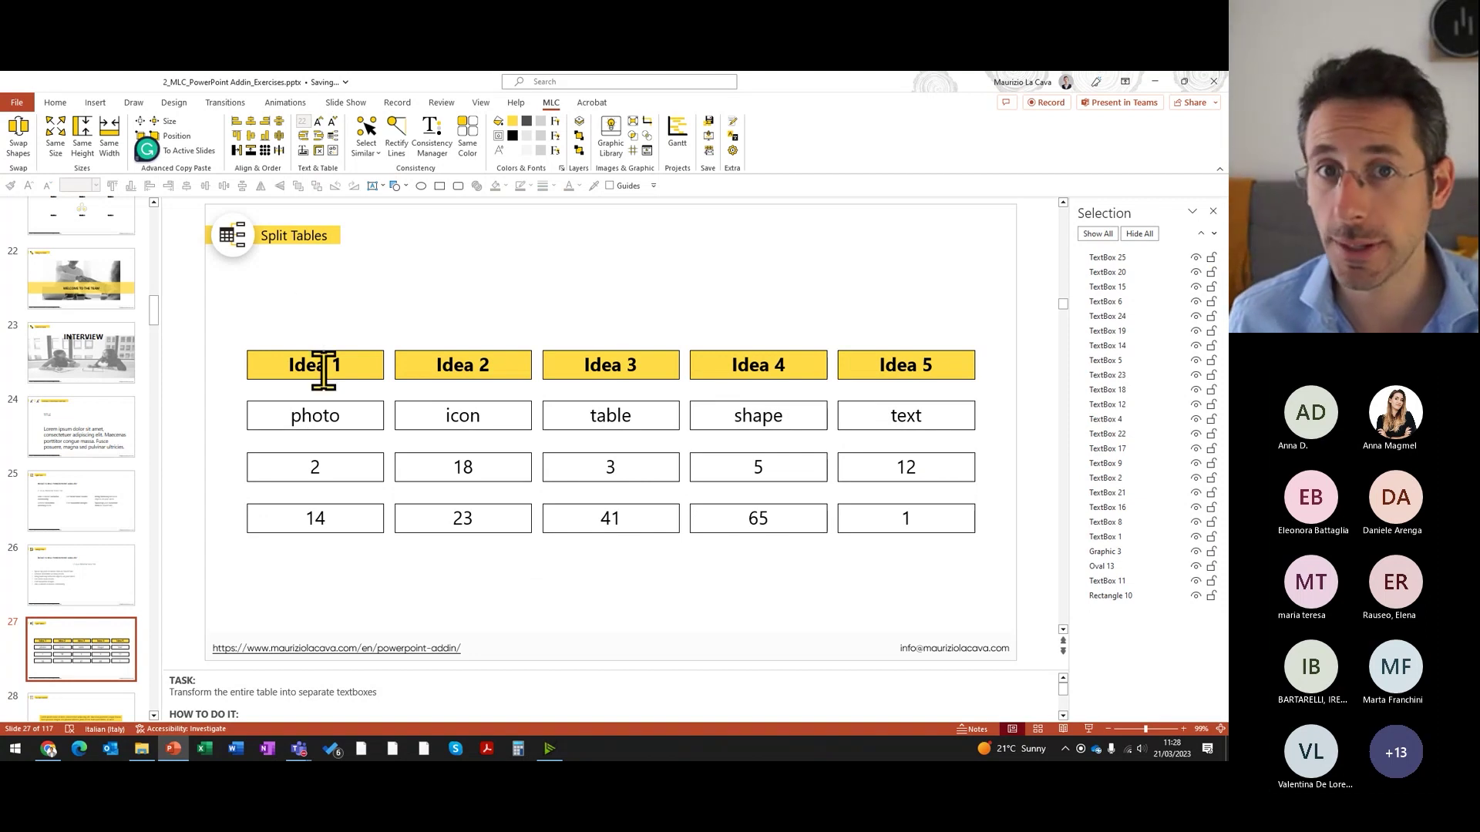
click(369, 374)
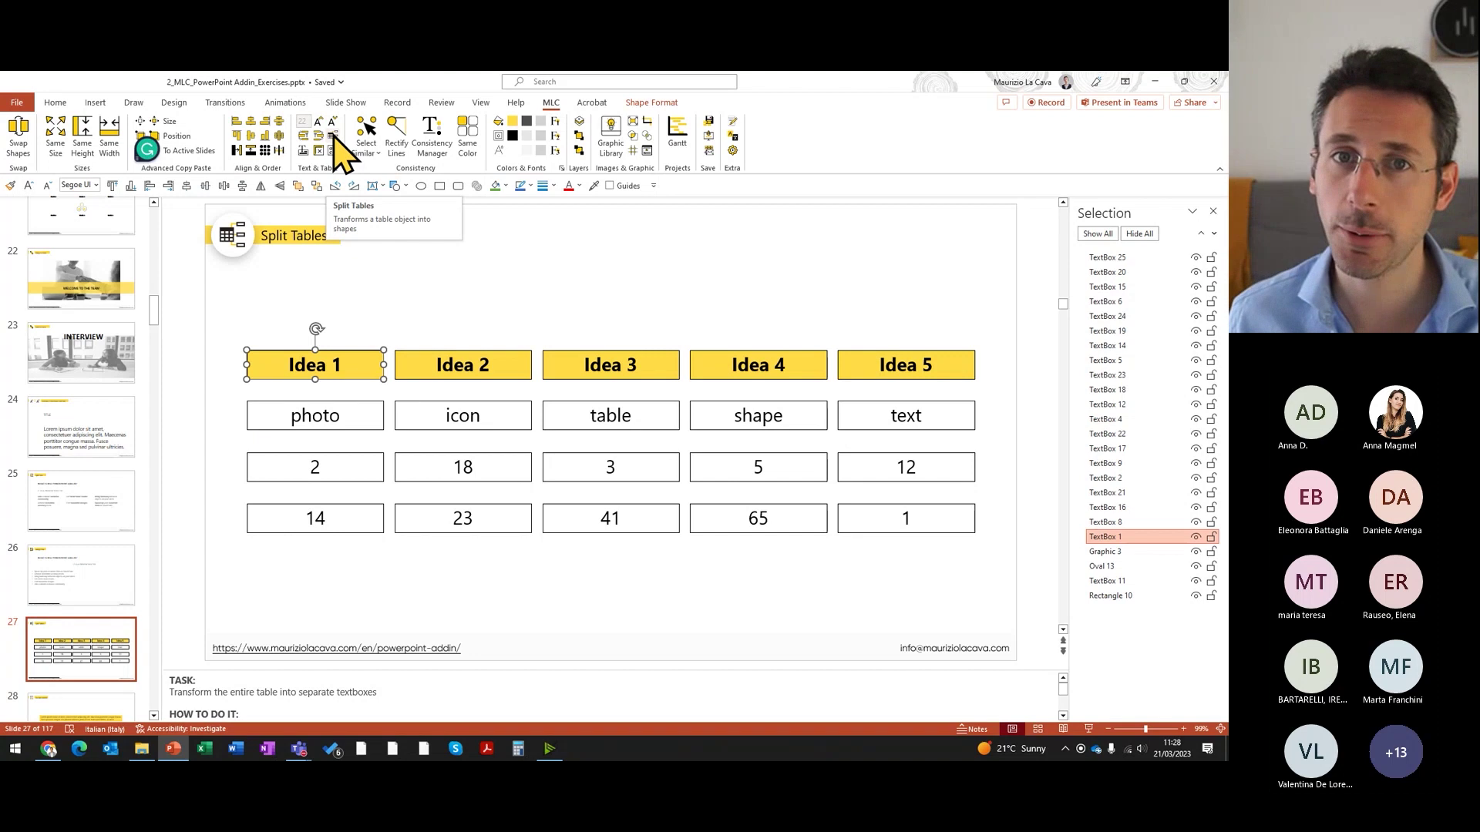
Step: On slide 28, select the yellow text box and move it up
scroll(77, 604, down, 2)
click(80, 604)
click(673, 470)
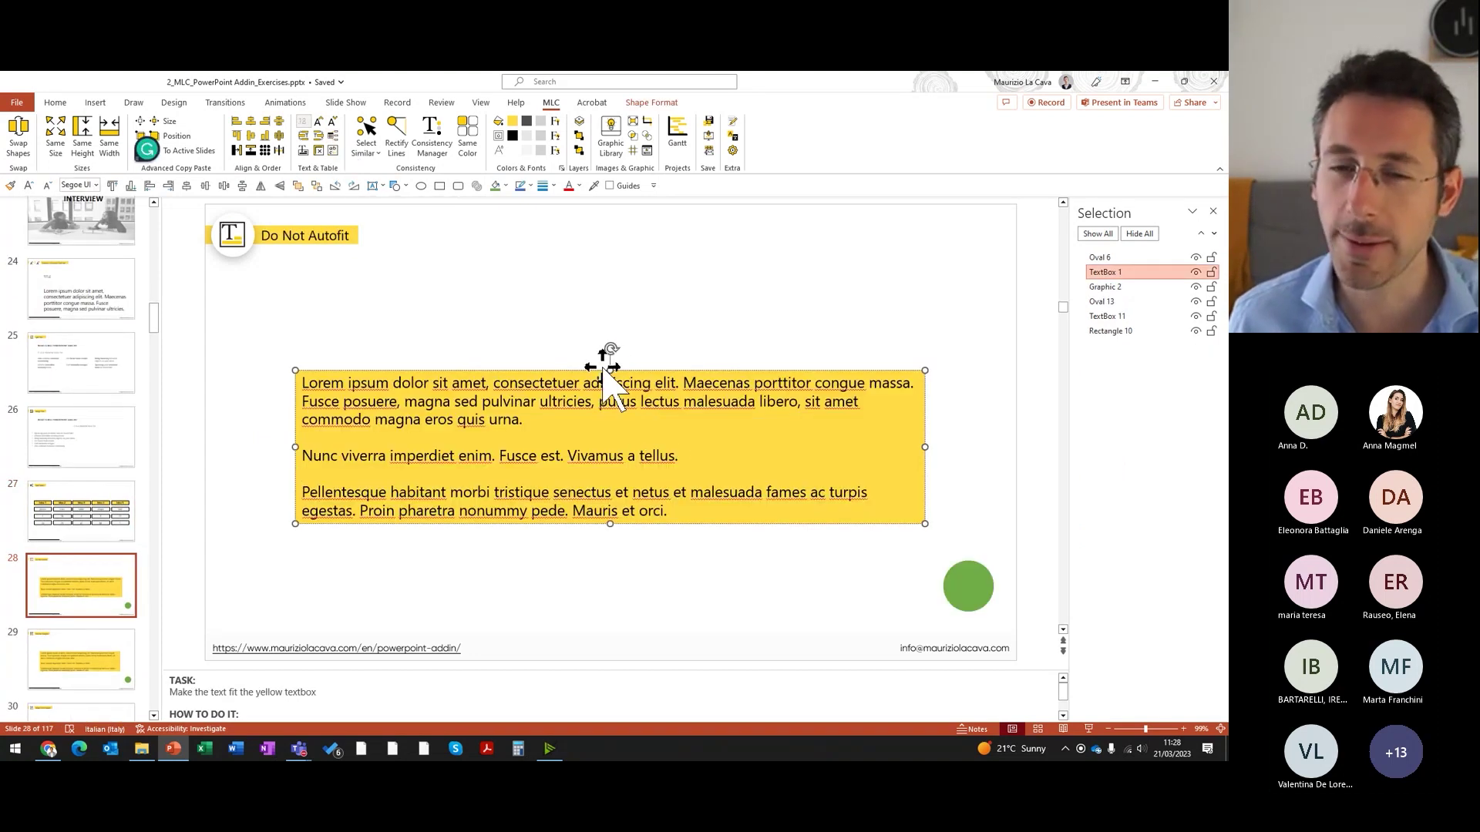
drag(604, 369, 603, 323)
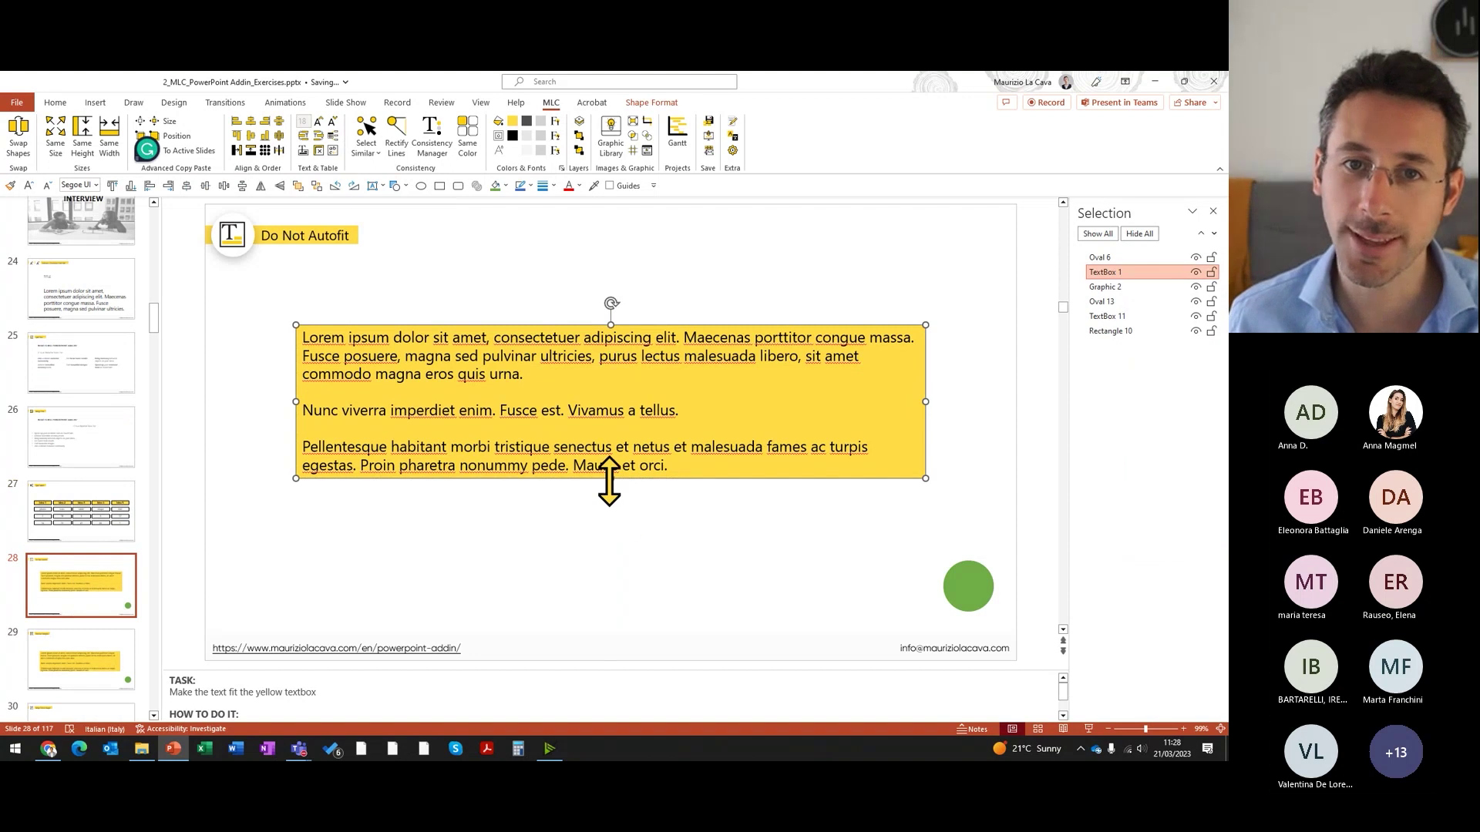
Step: Stretch the yellow box taller, trim its height closer to the text, then go to slide 29
drag(609, 481, 612, 621)
drag(605, 486, 637, 598)
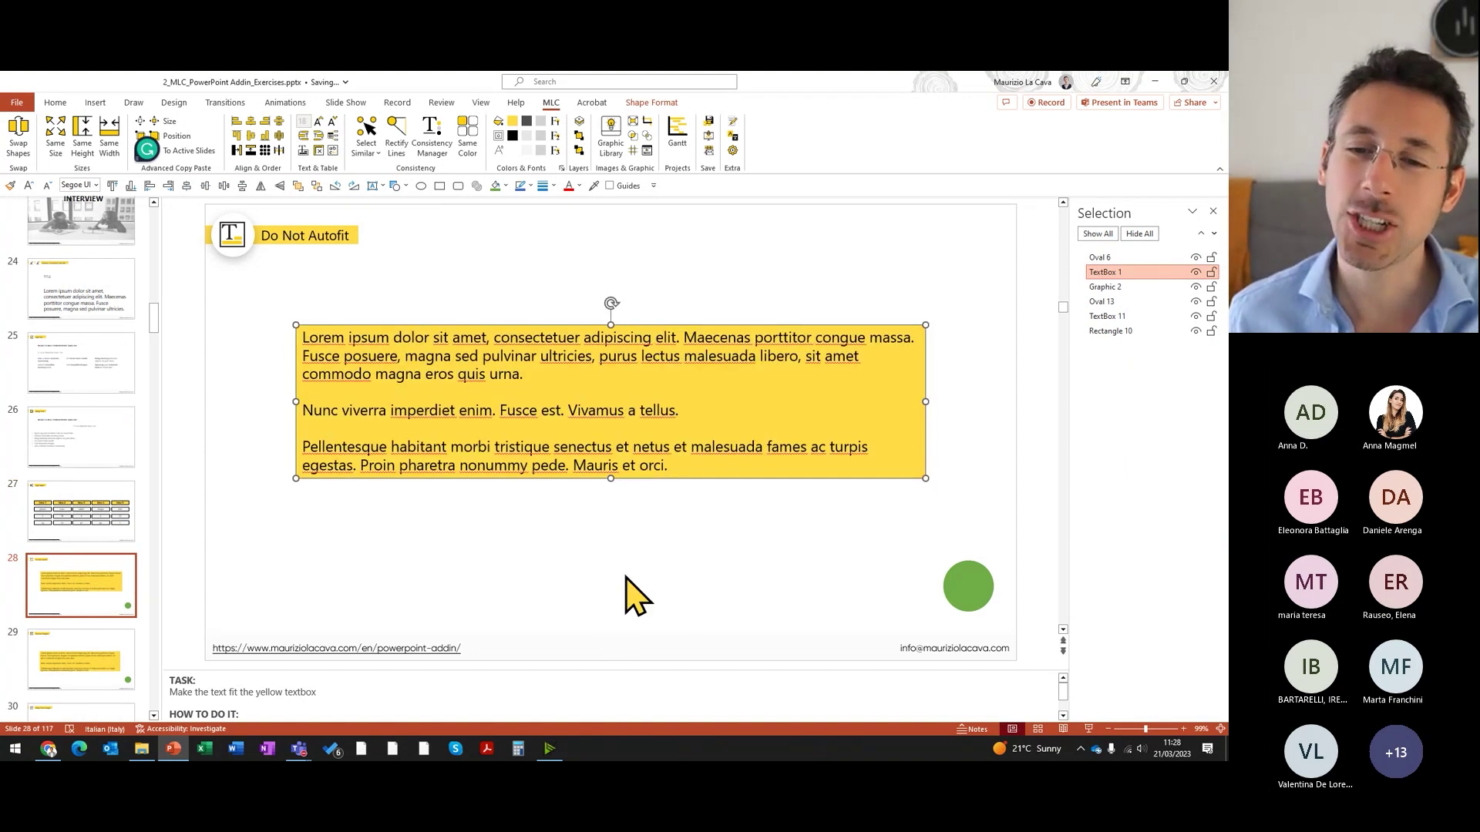
drag(615, 480, 616, 545)
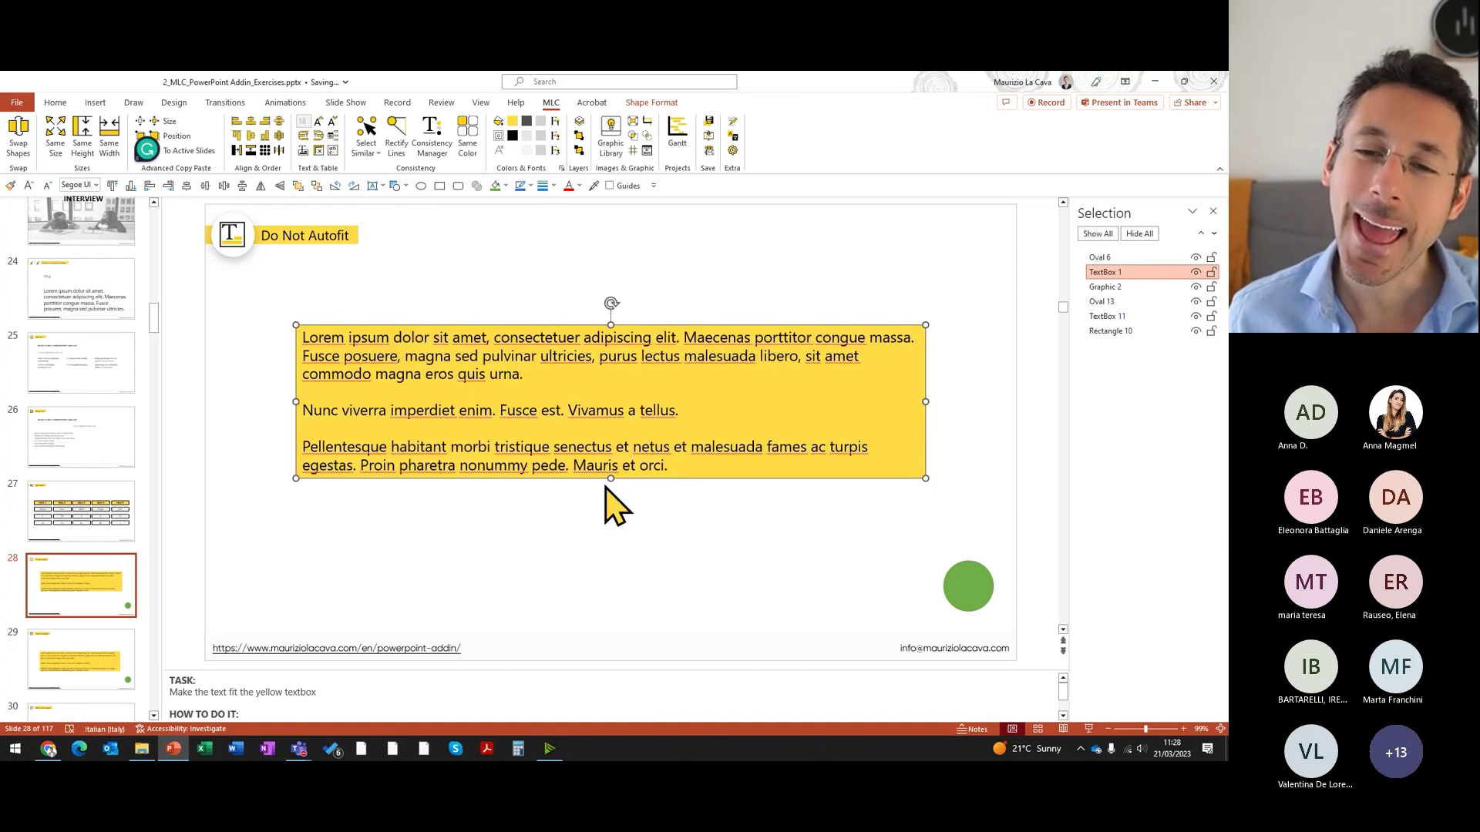
drag(609, 482, 612, 605)
drag(623, 487, 605, 598)
click(1213, 211)
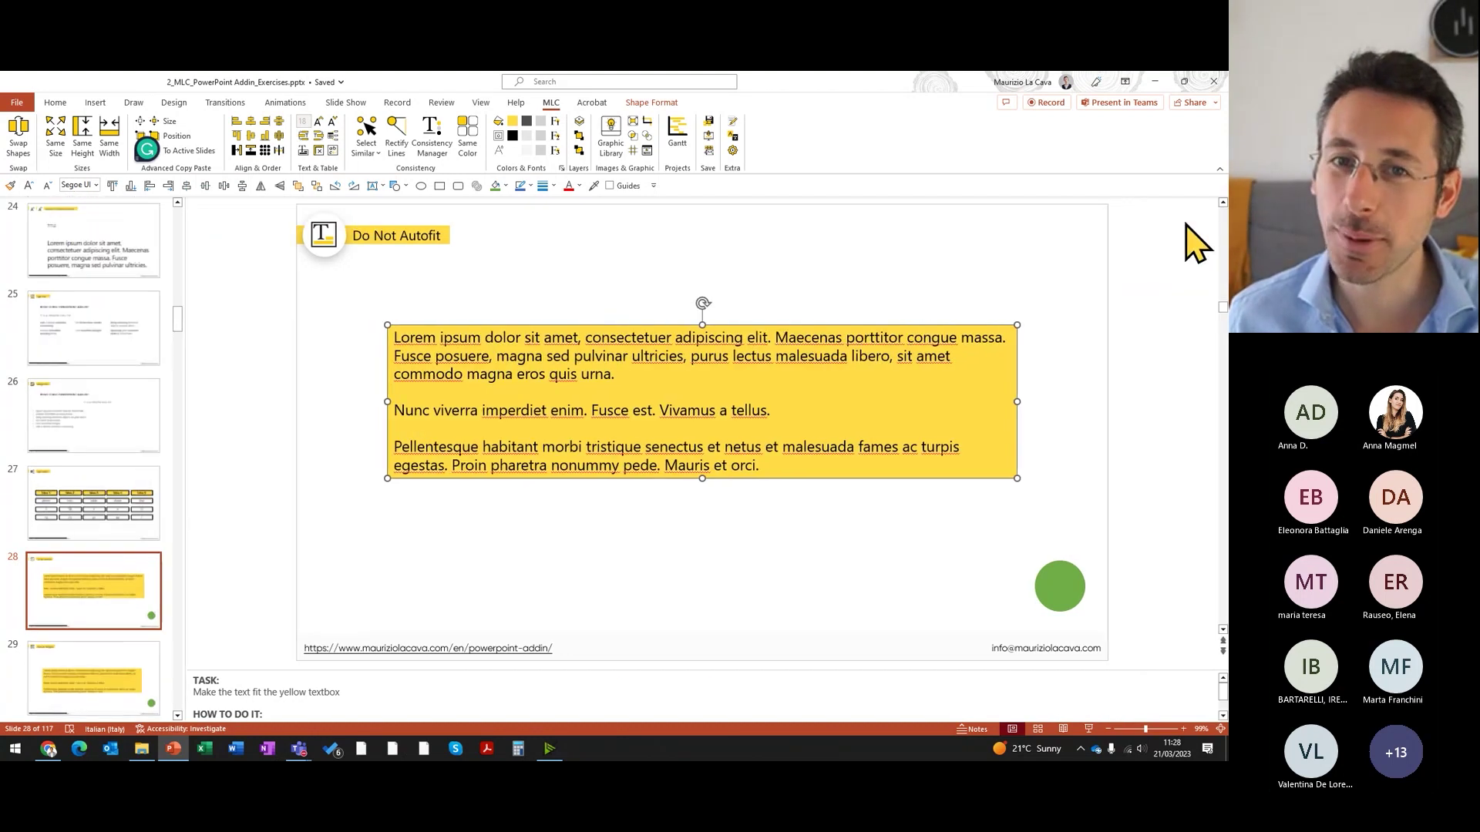
drag(700, 479, 689, 644)
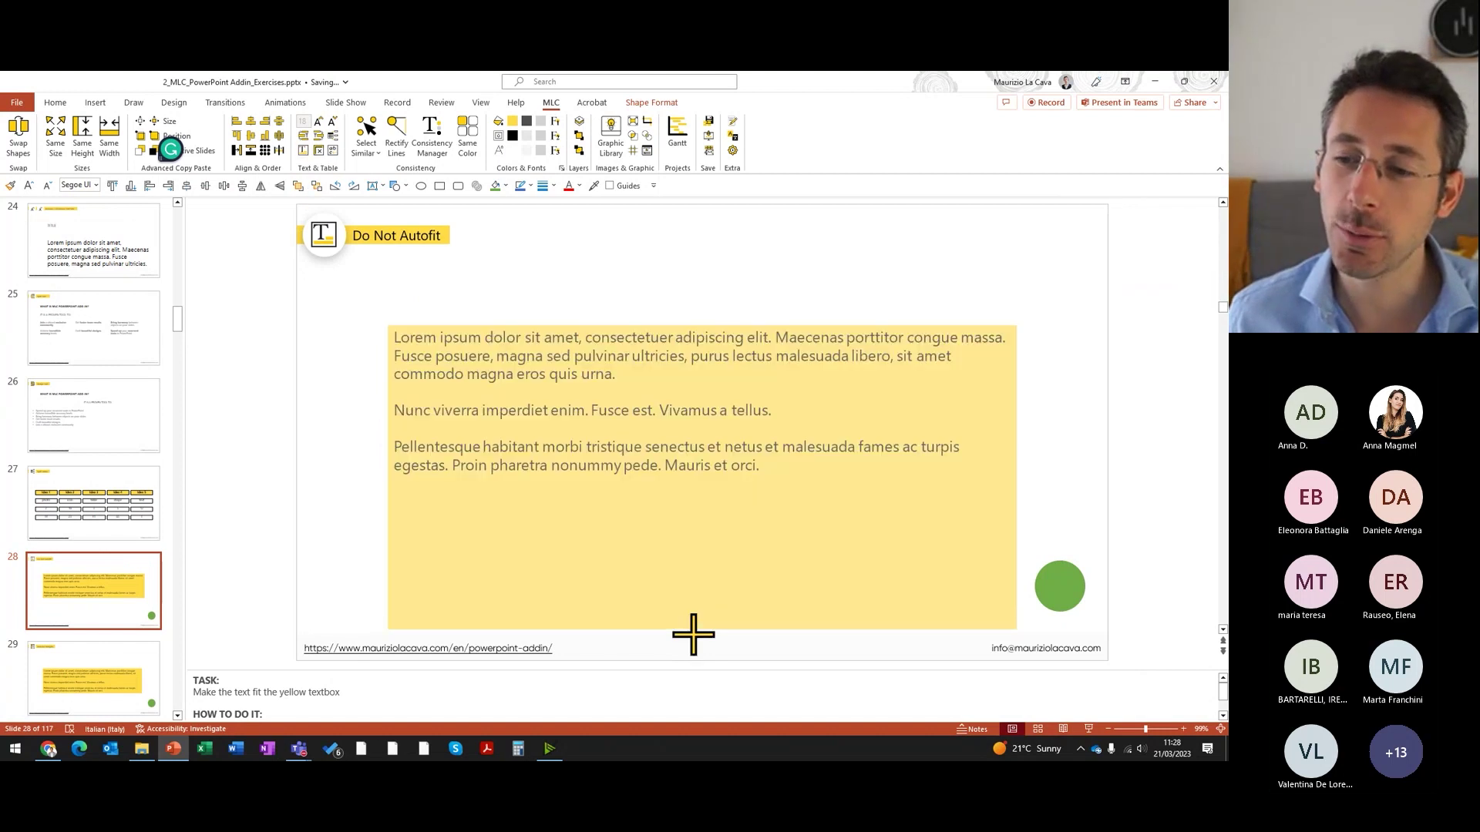
drag(700, 479, 689, 612)
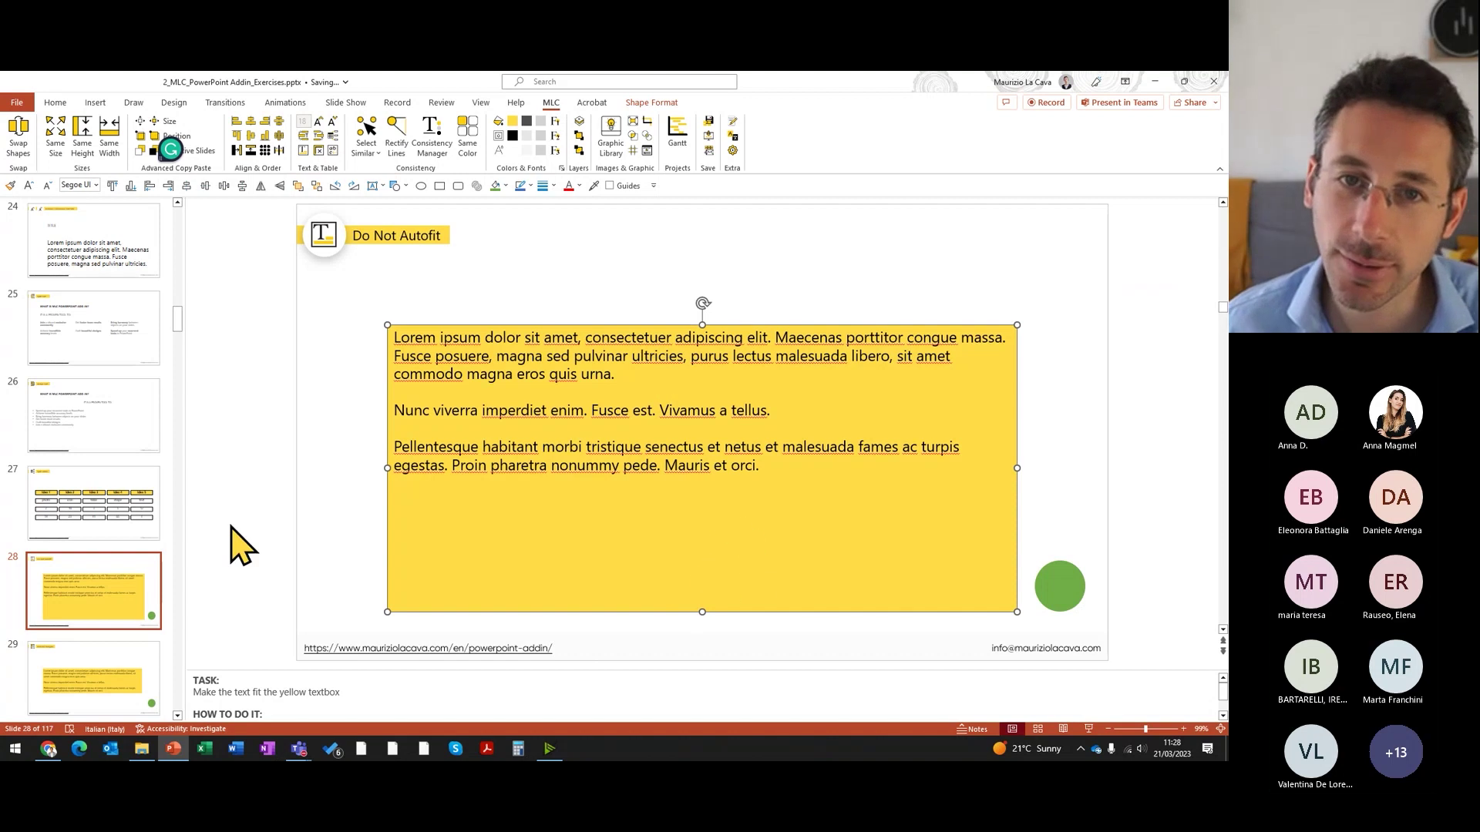
drag(701, 609, 702, 518)
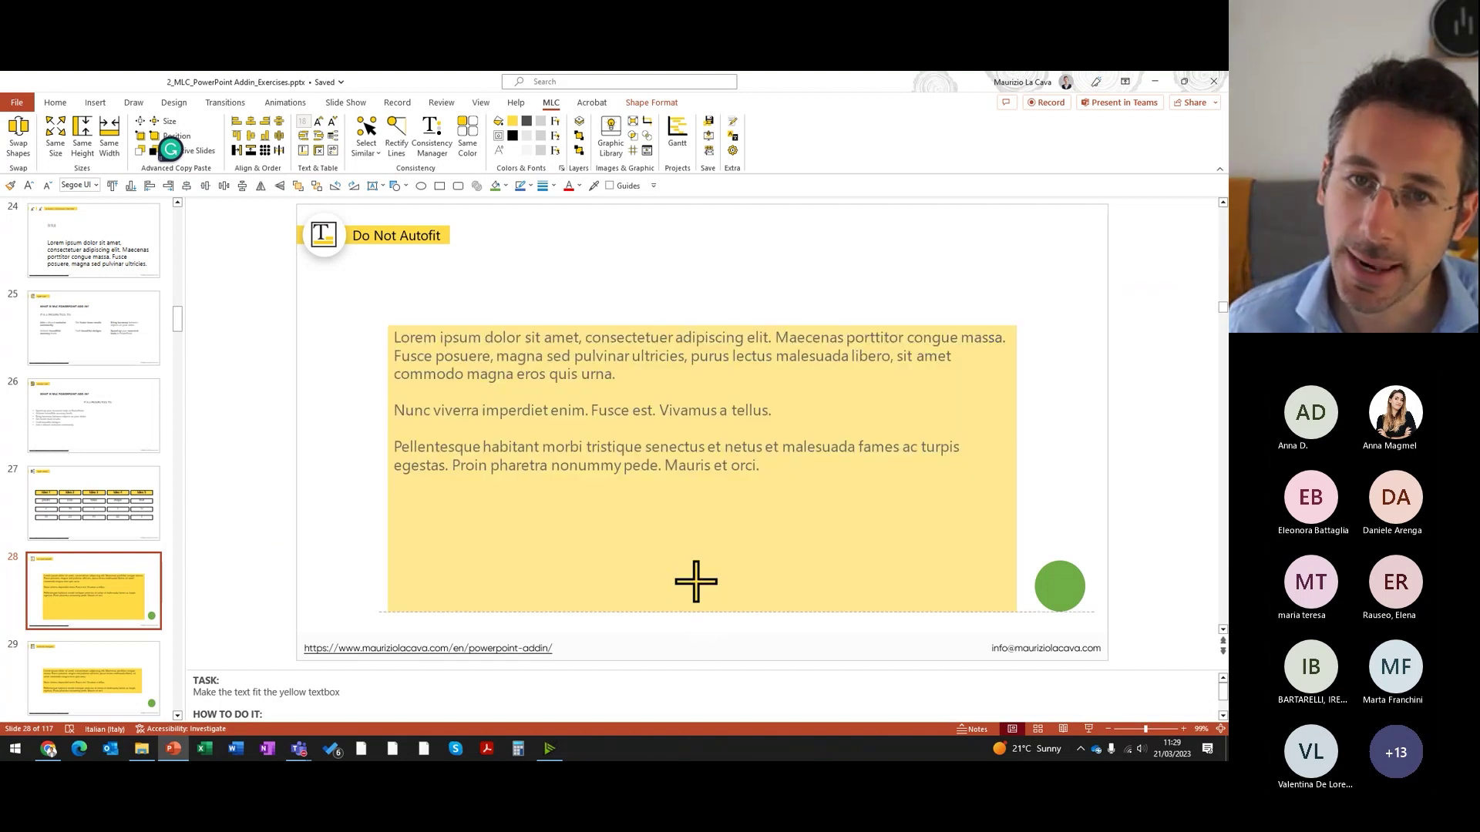
click(96, 675)
click(555, 488)
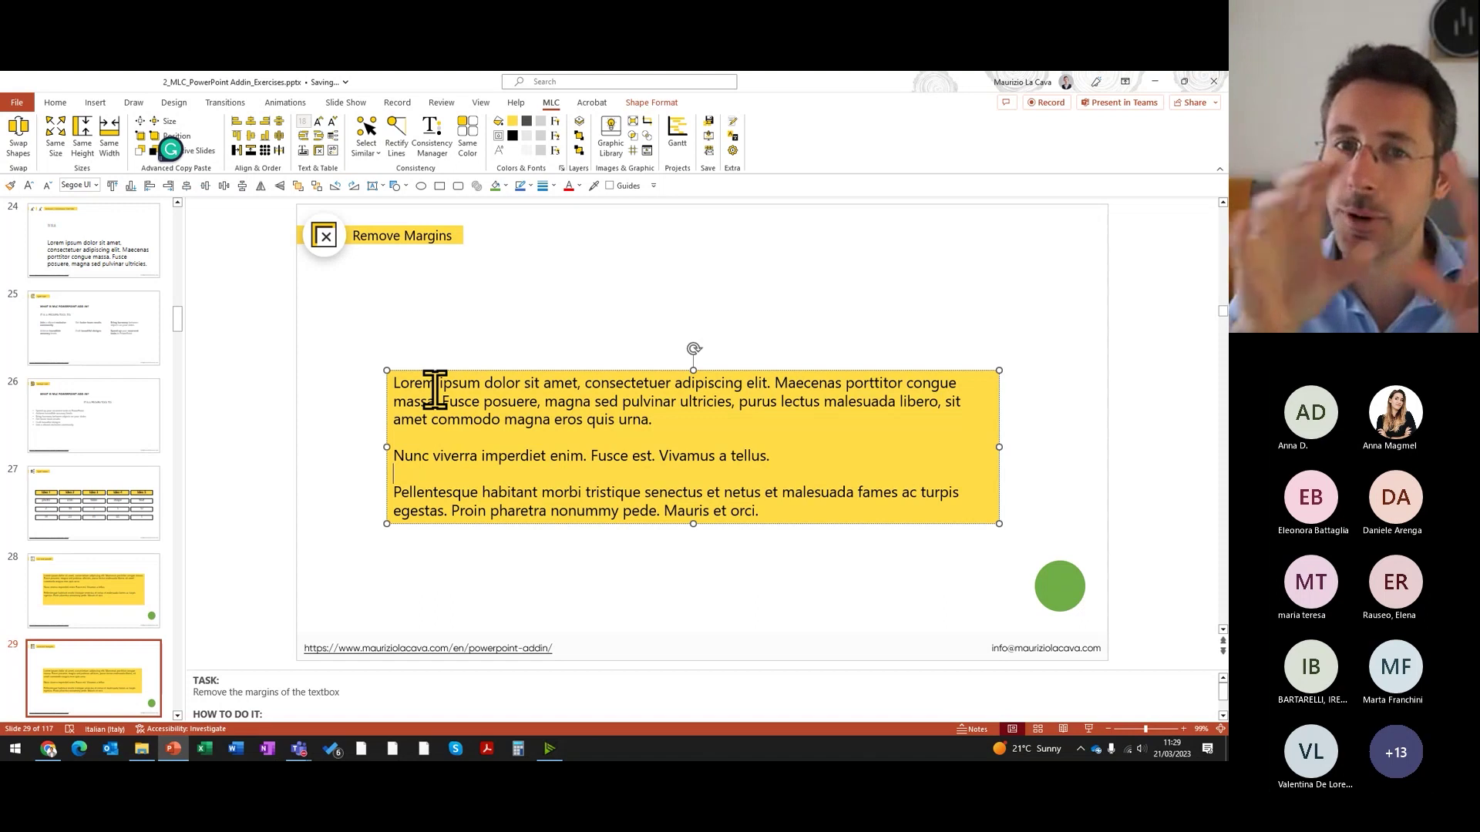
Step: Apply MLC Remove Margins to slide 29's yellow lorem ipsum text box
key(Escape)
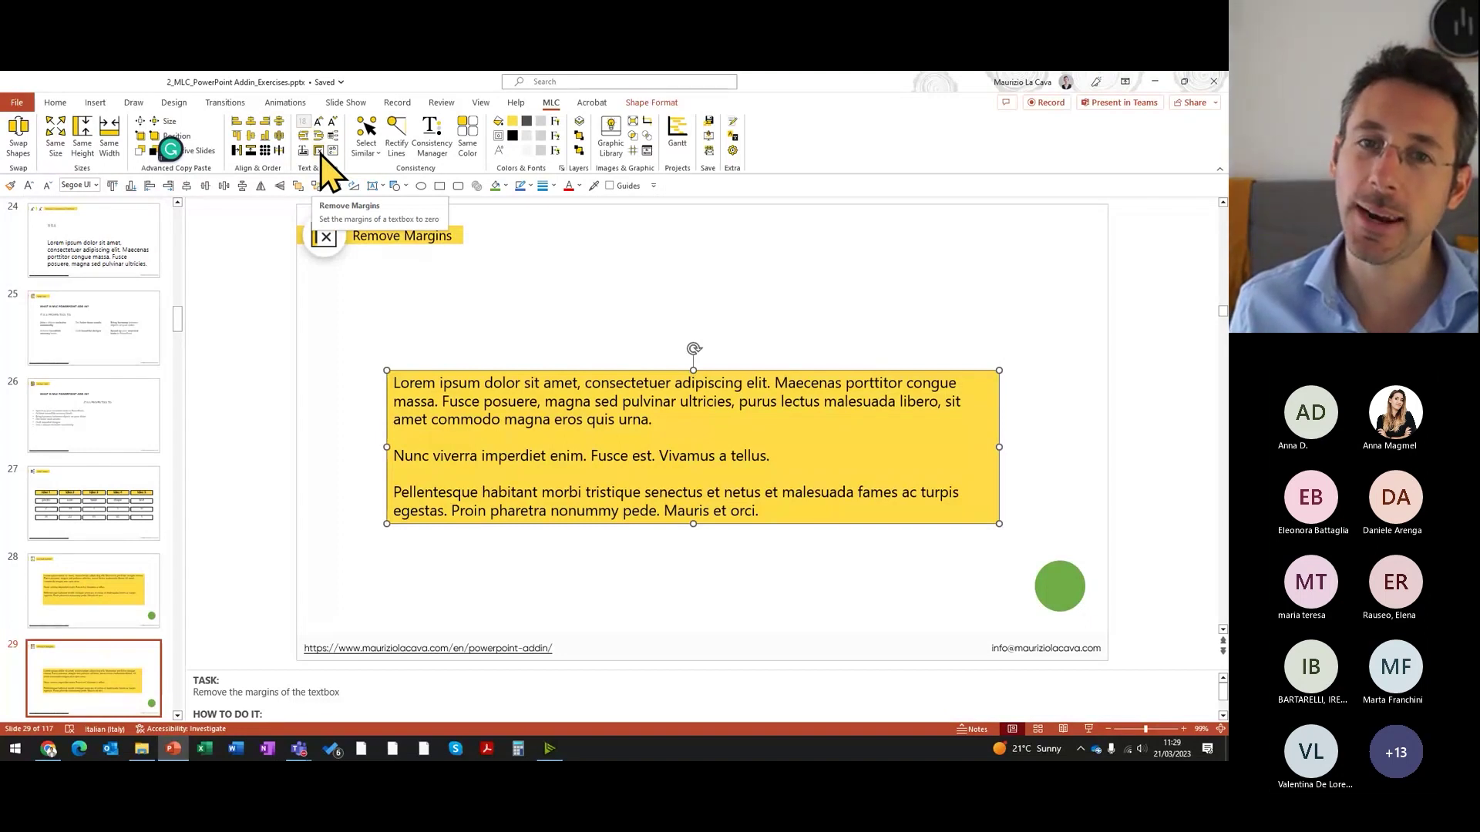
click(319, 151)
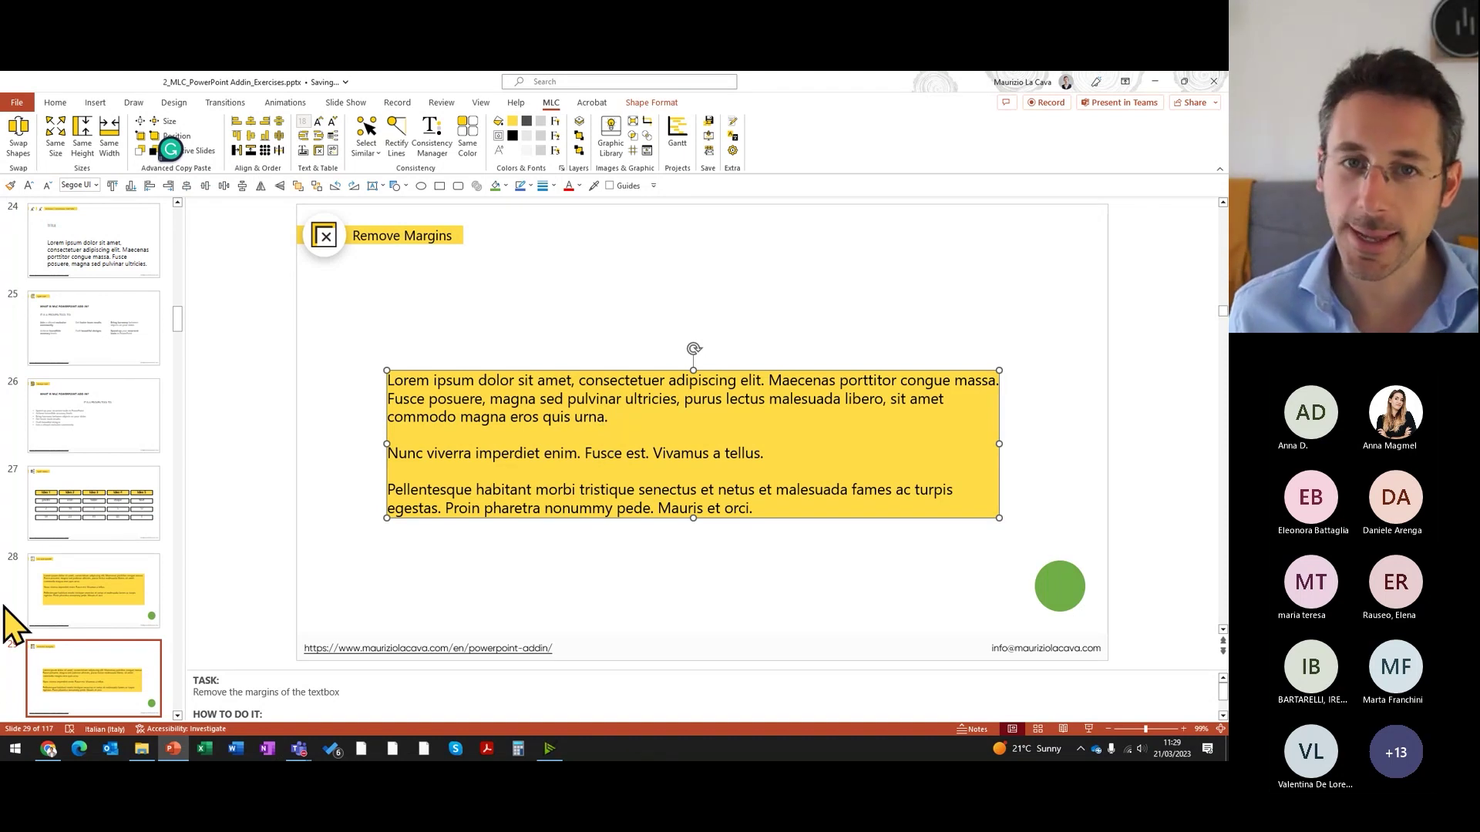
scroll(10, 621, down, 2)
Step: On slide 30, try manual line breaks before 'Maecenas' and 'Fusce' in the yellow box, then undo them
click(33, 638)
click(603, 503)
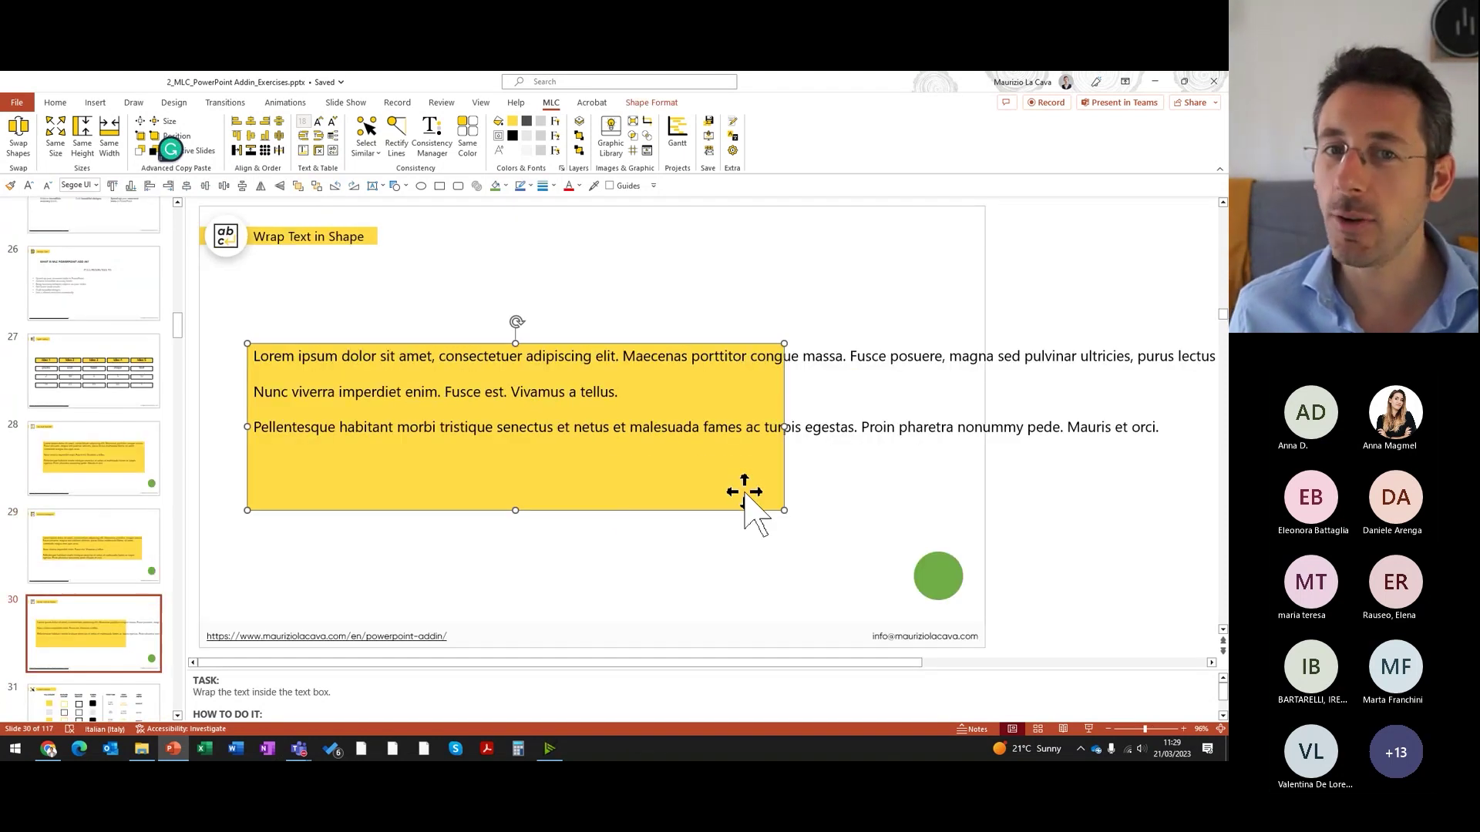
click(626, 357)
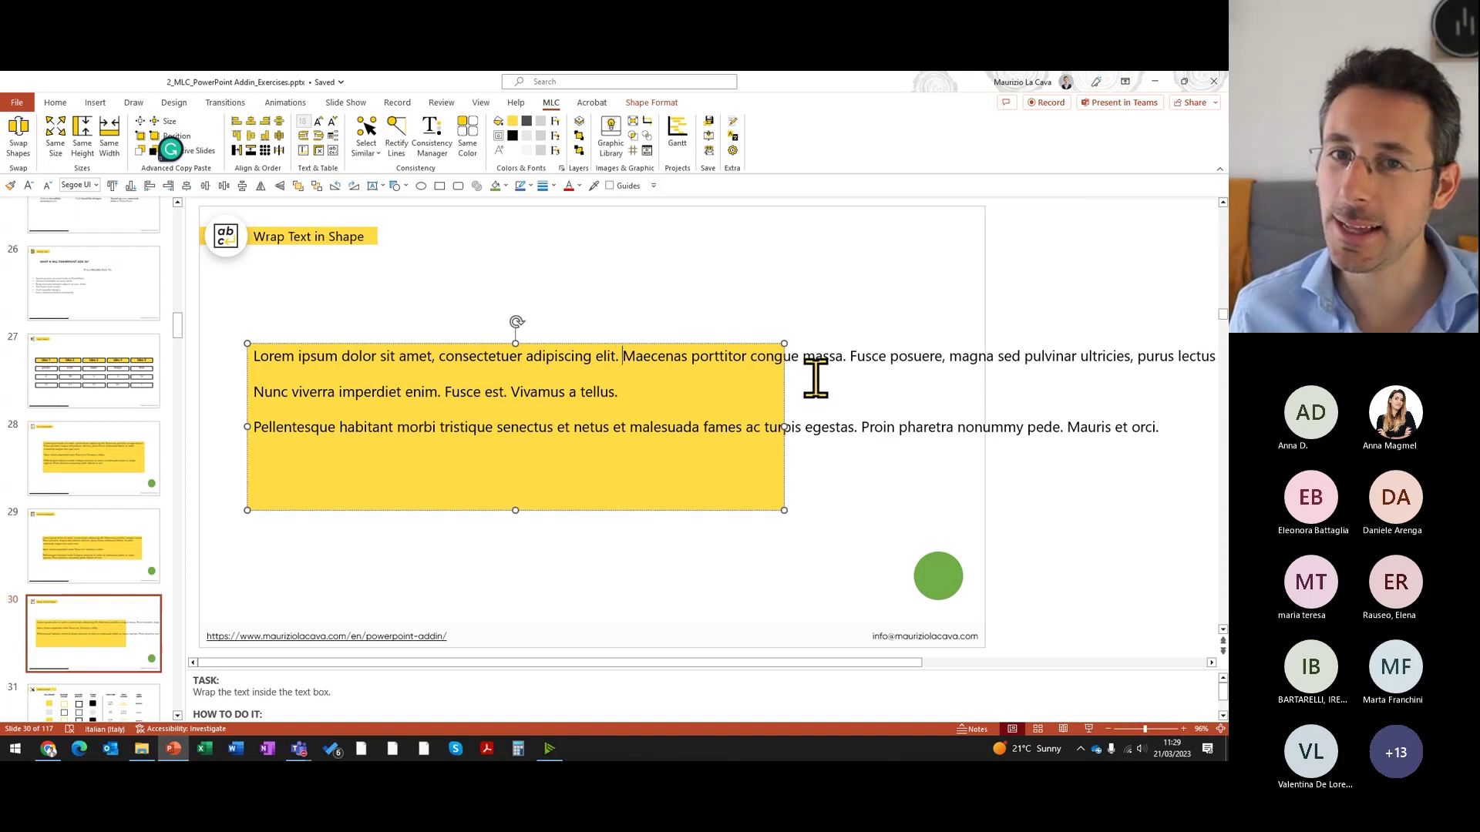
key(shift+Return)
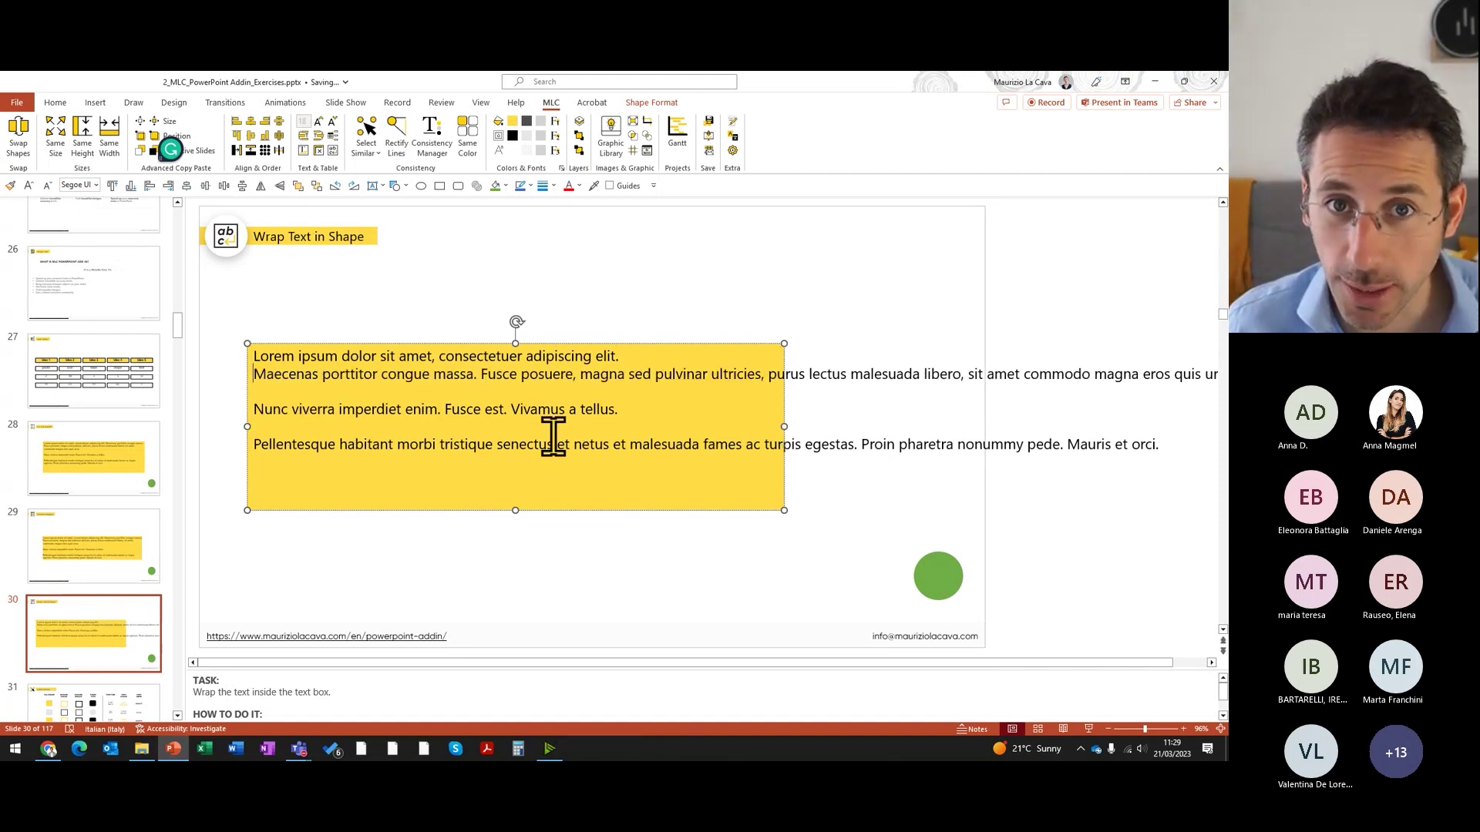
click(481, 375)
key(shift+Return)
key(ctrl+z)
key(ctrl+z)
Step: Wrap the text inside the yellow shape with Wrap Text in Shape, then go to slide 31
click(783, 390)
click(332, 149)
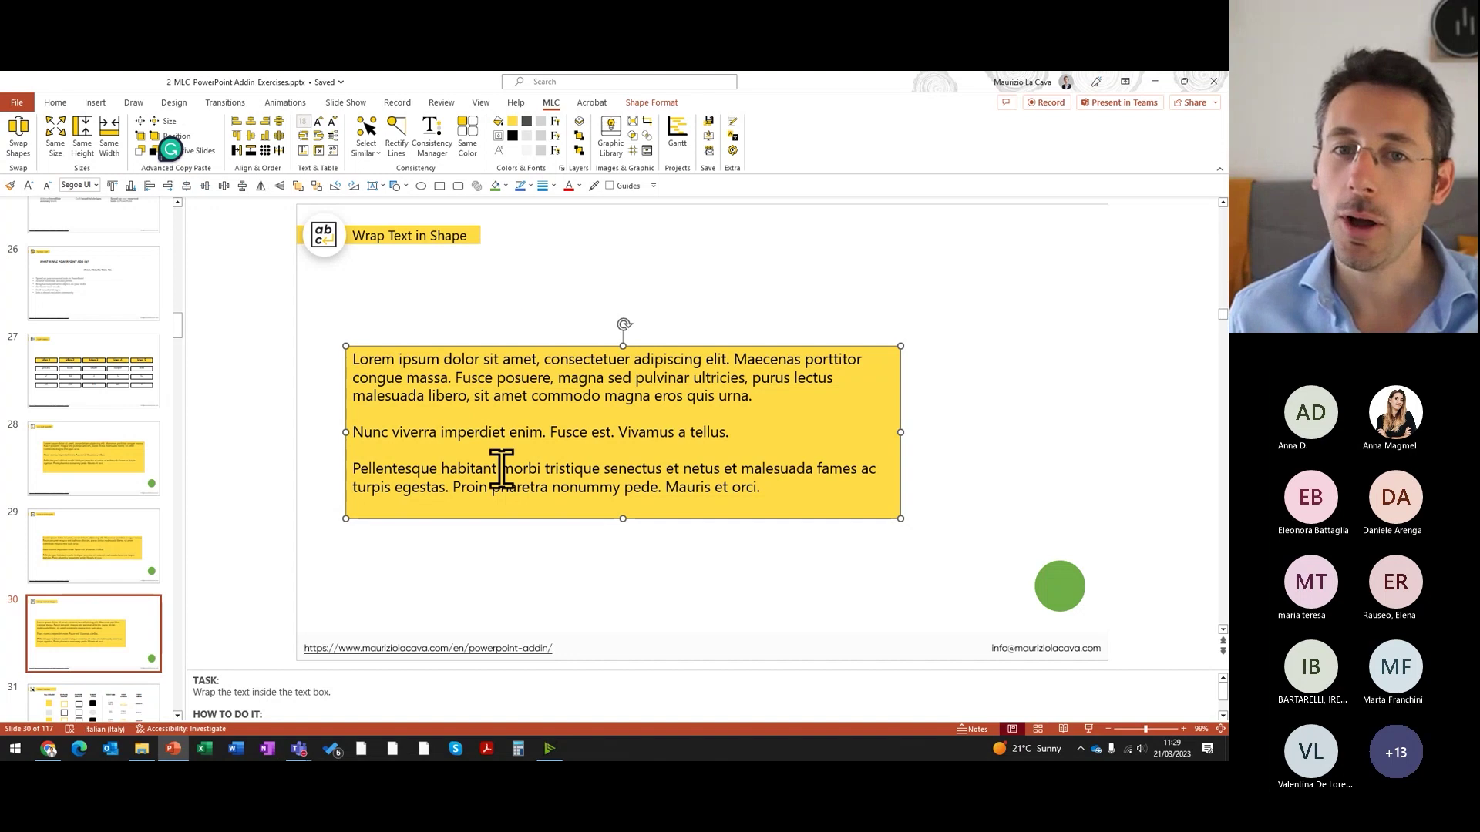
scroll(86, 518, down, 4)
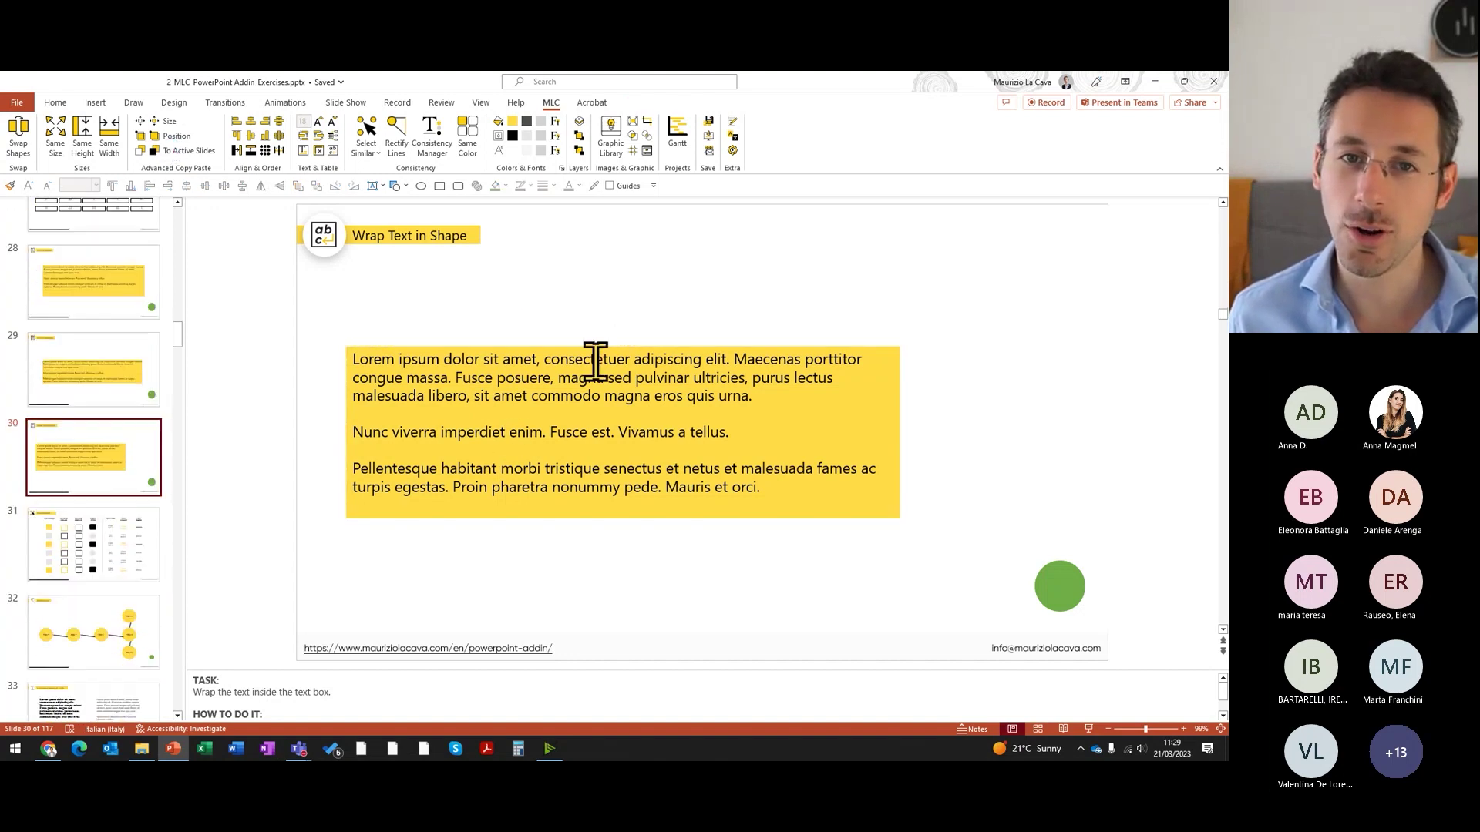
click(93, 545)
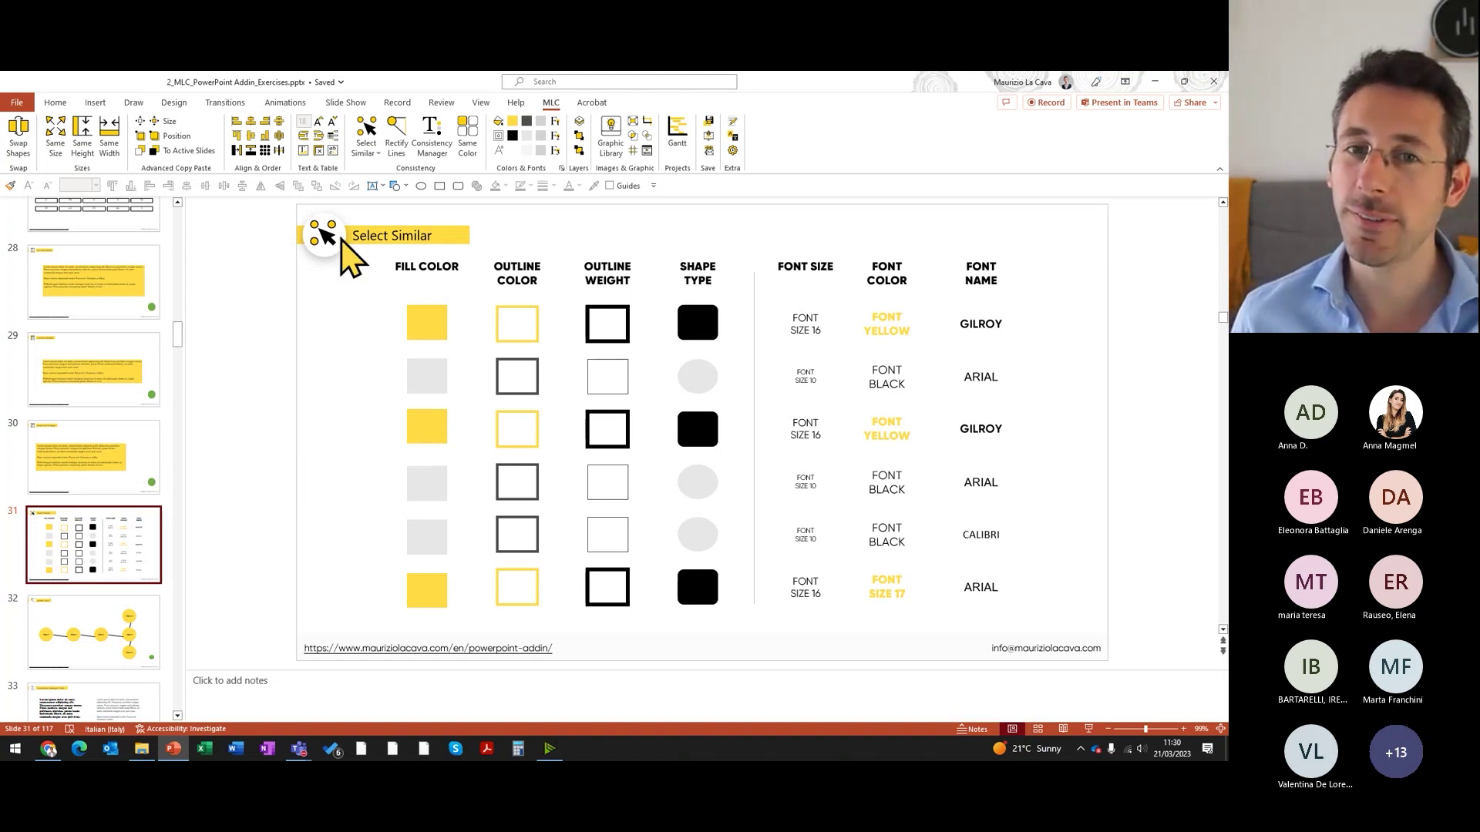
Step: Select all squares matching the yellow fill, then all squares matching the outline colour
click(440, 333)
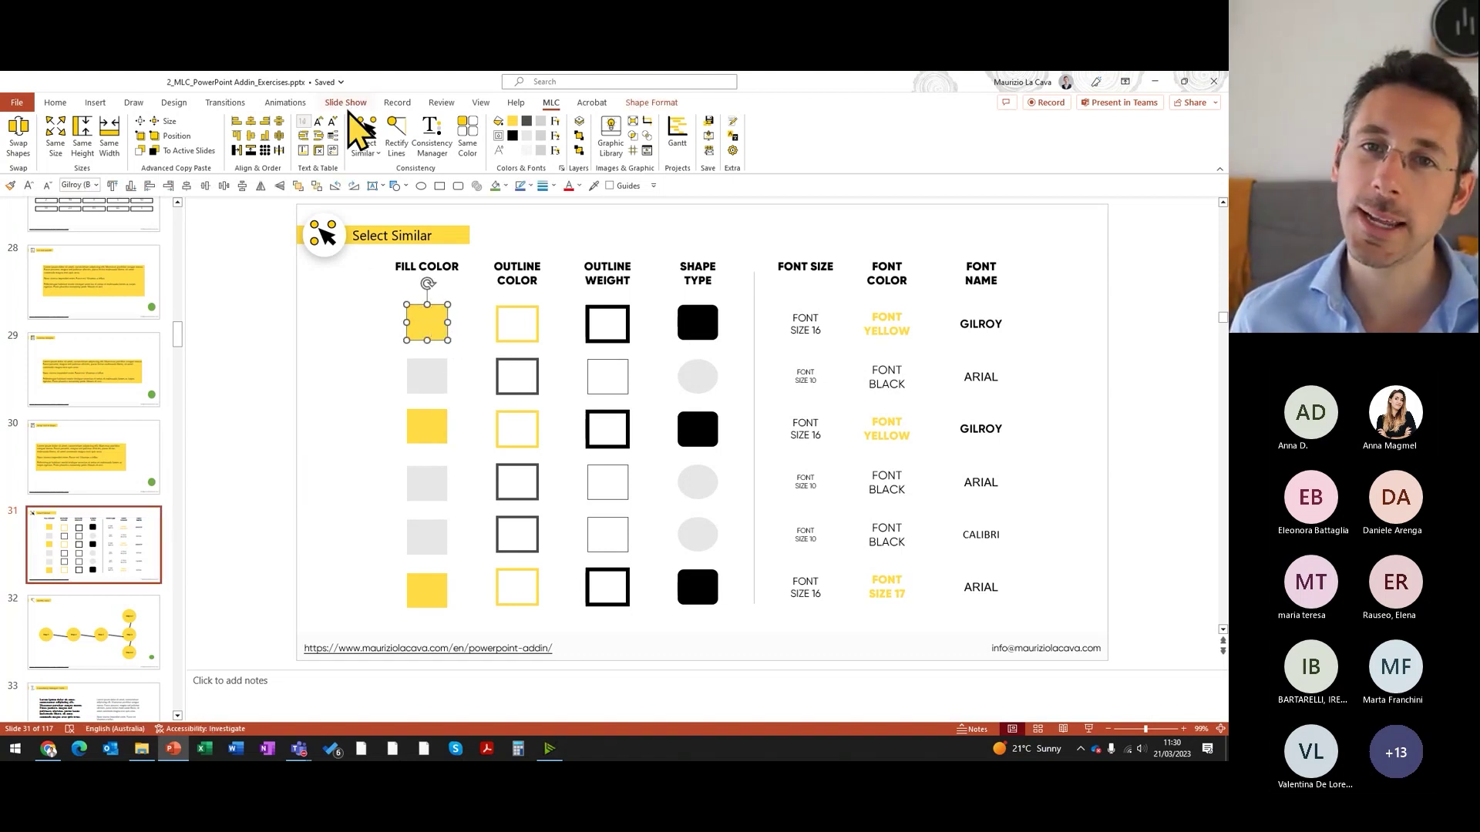
click(369, 146)
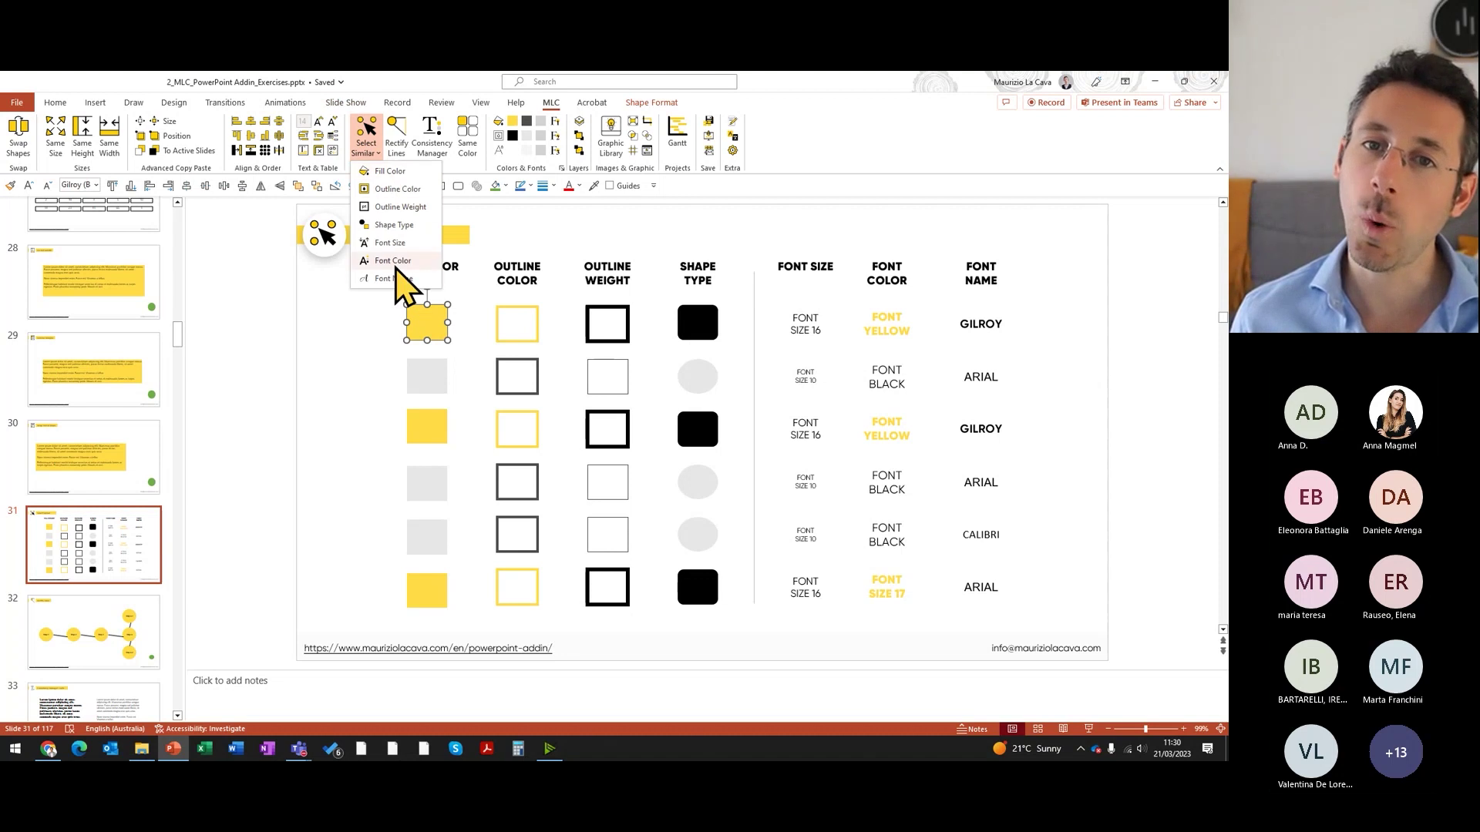
click(399, 172)
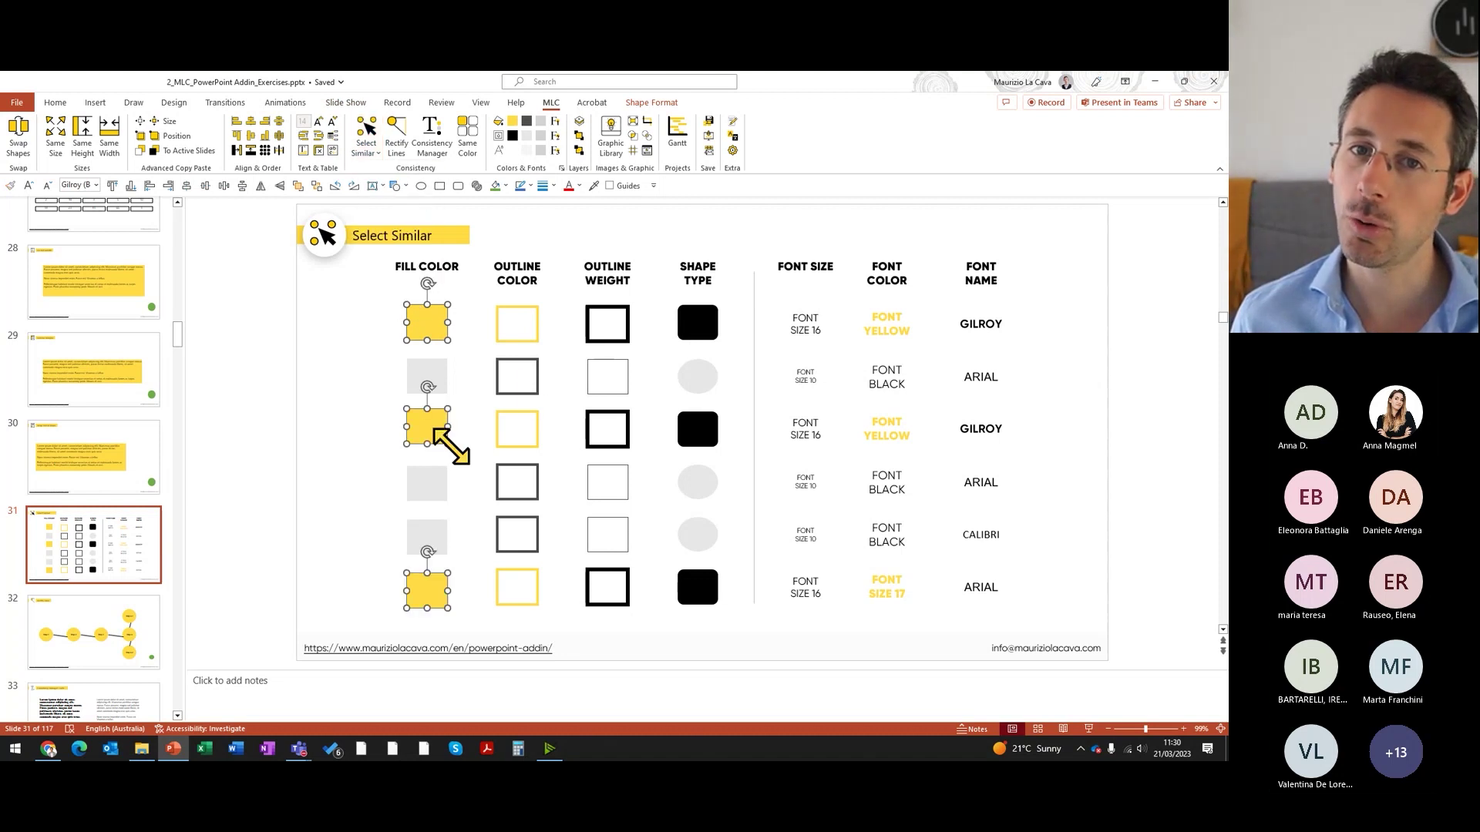
click(535, 331)
click(366, 143)
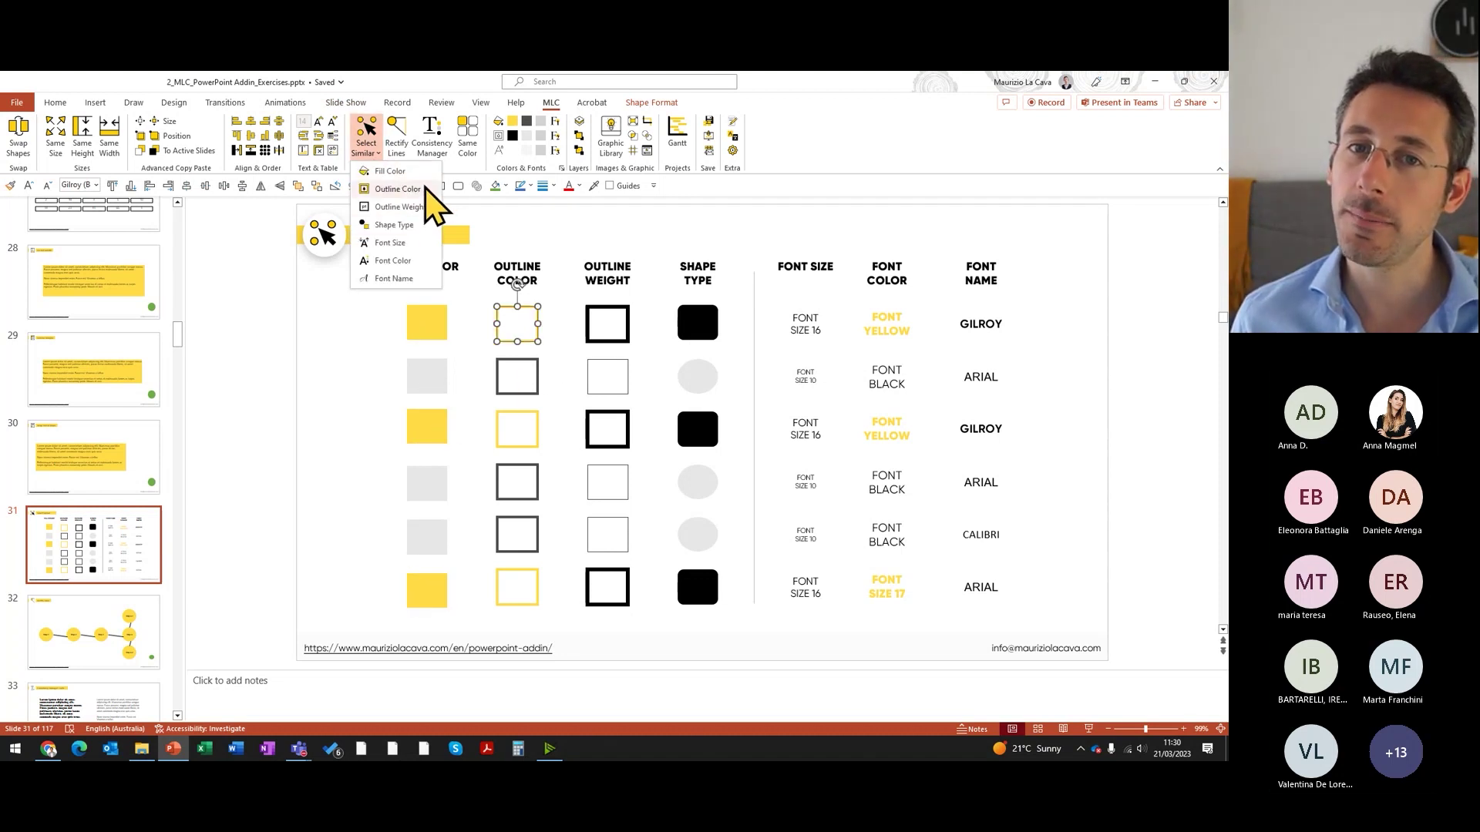
click(424, 189)
Step: Select squares matching the thick outline weight and the black shape type, then open slide 32
click(616, 312)
click(365, 143)
click(414, 207)
click(686, 320)
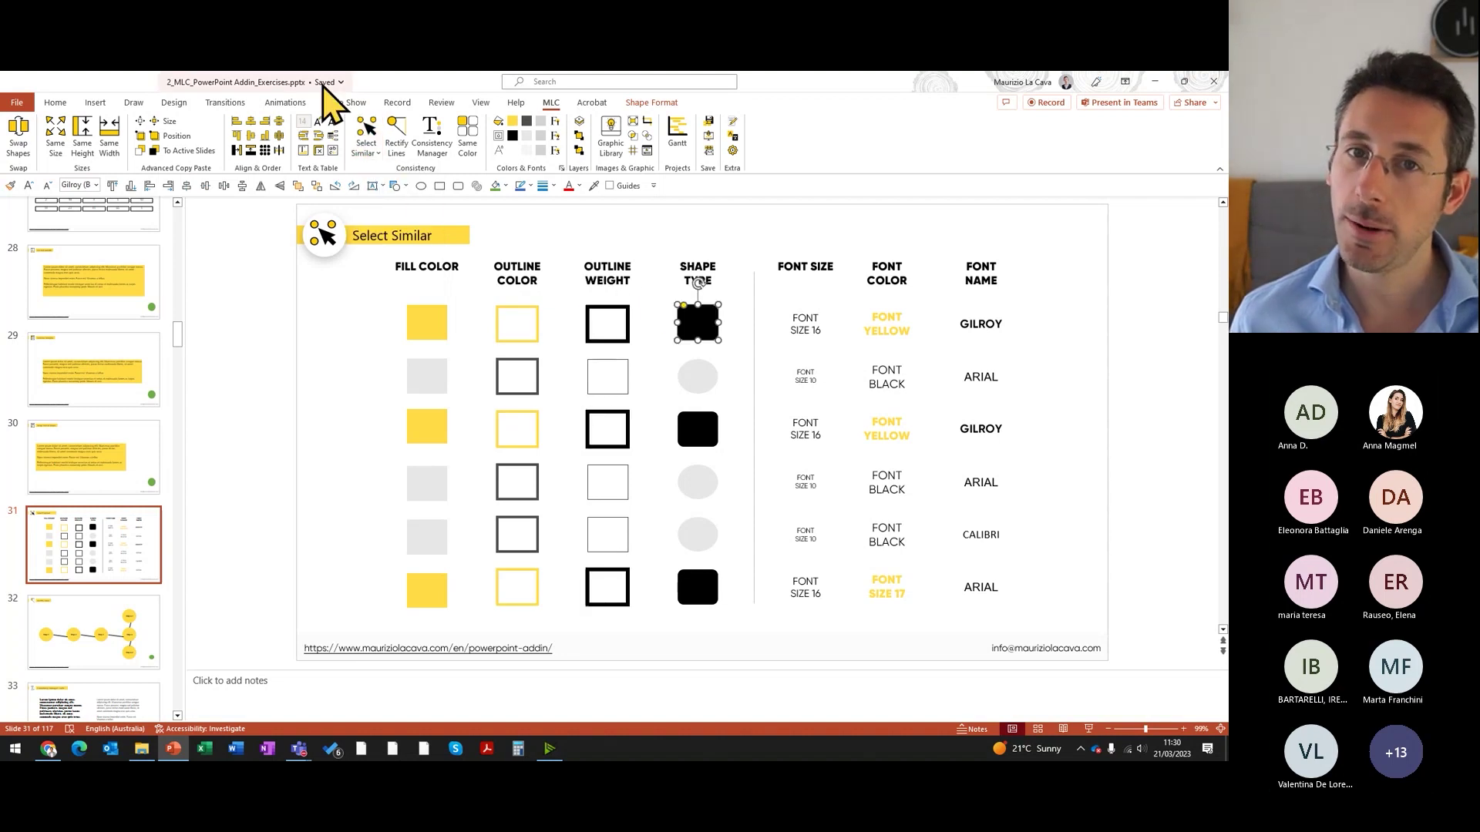
click(372, 149)
click(431, 224)
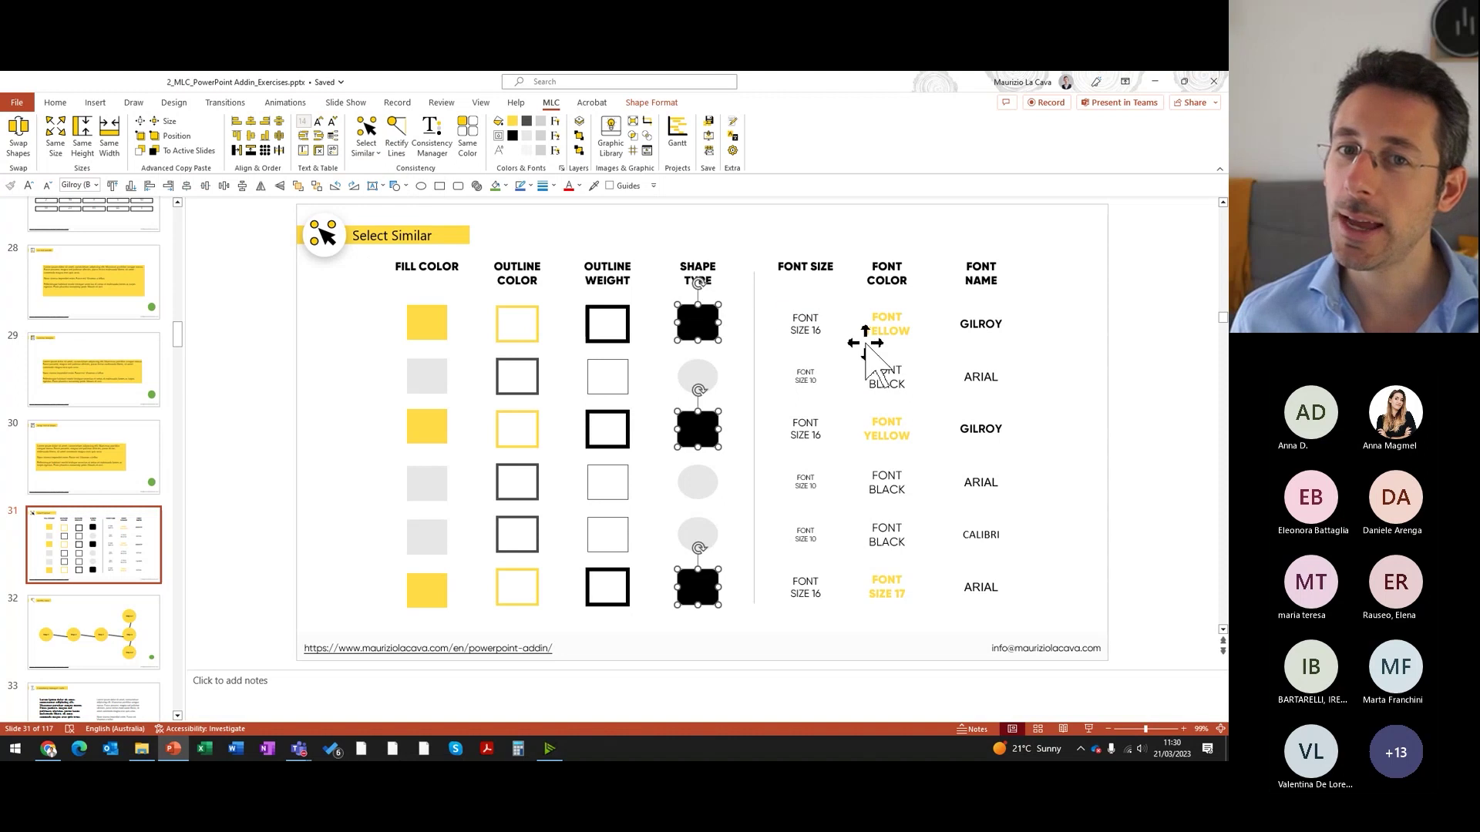
click(891, 335)
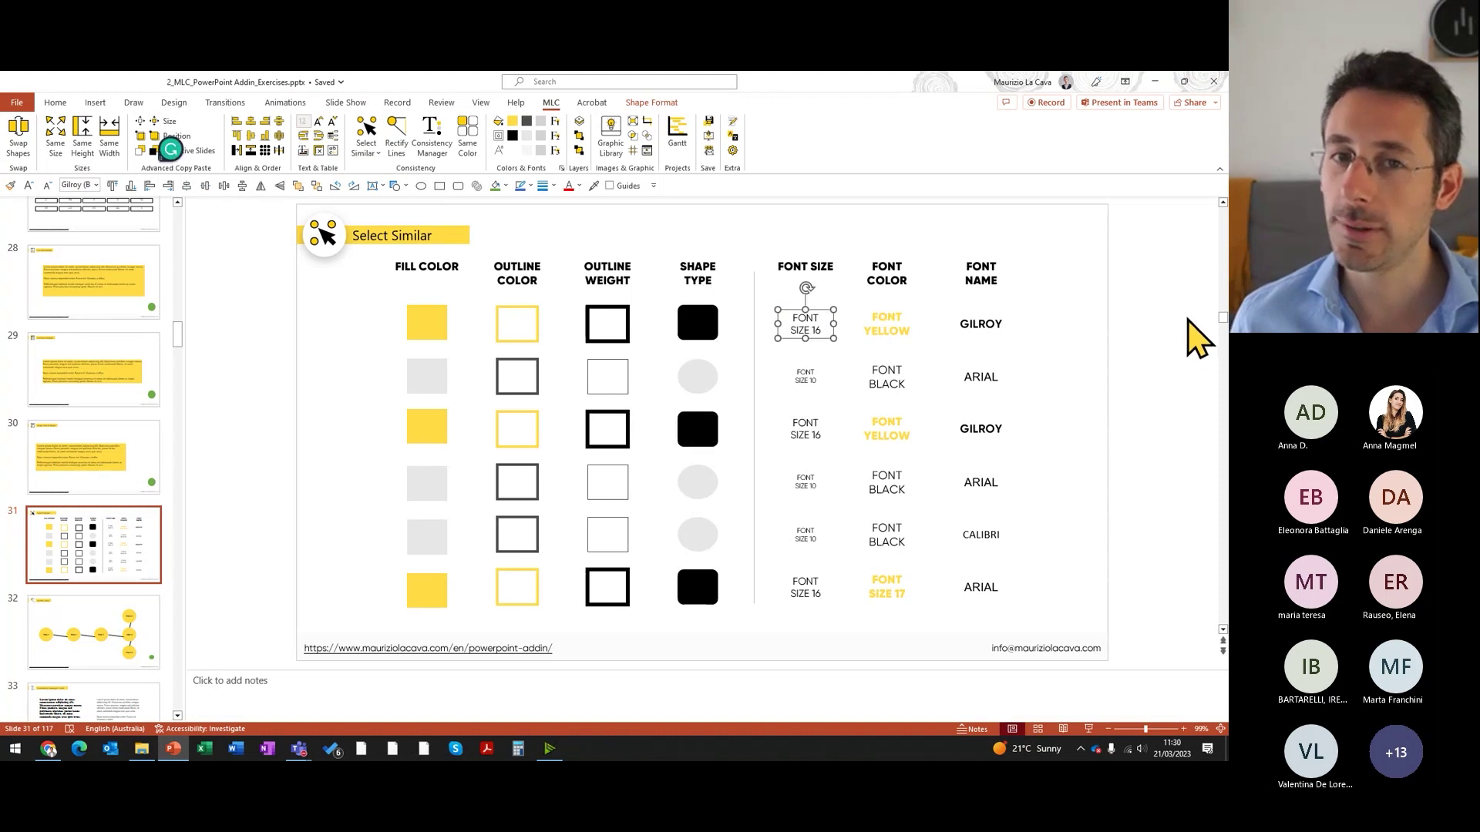
click(1125, 362)
click(127, 628)
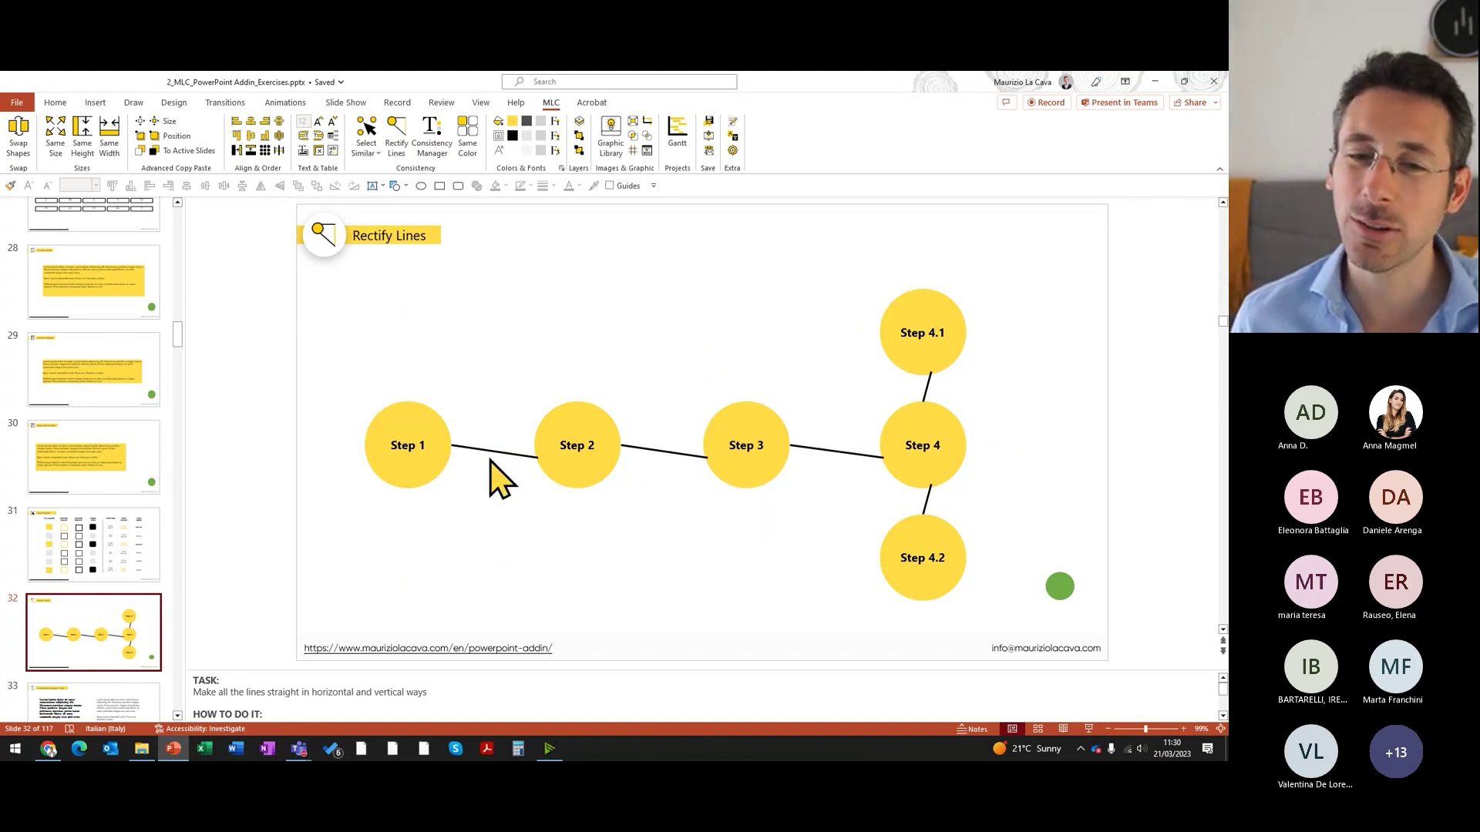
Step: Select every connector with Select Similar, straighten them with Rectify Lines, then open slide 33
click(366, 147)
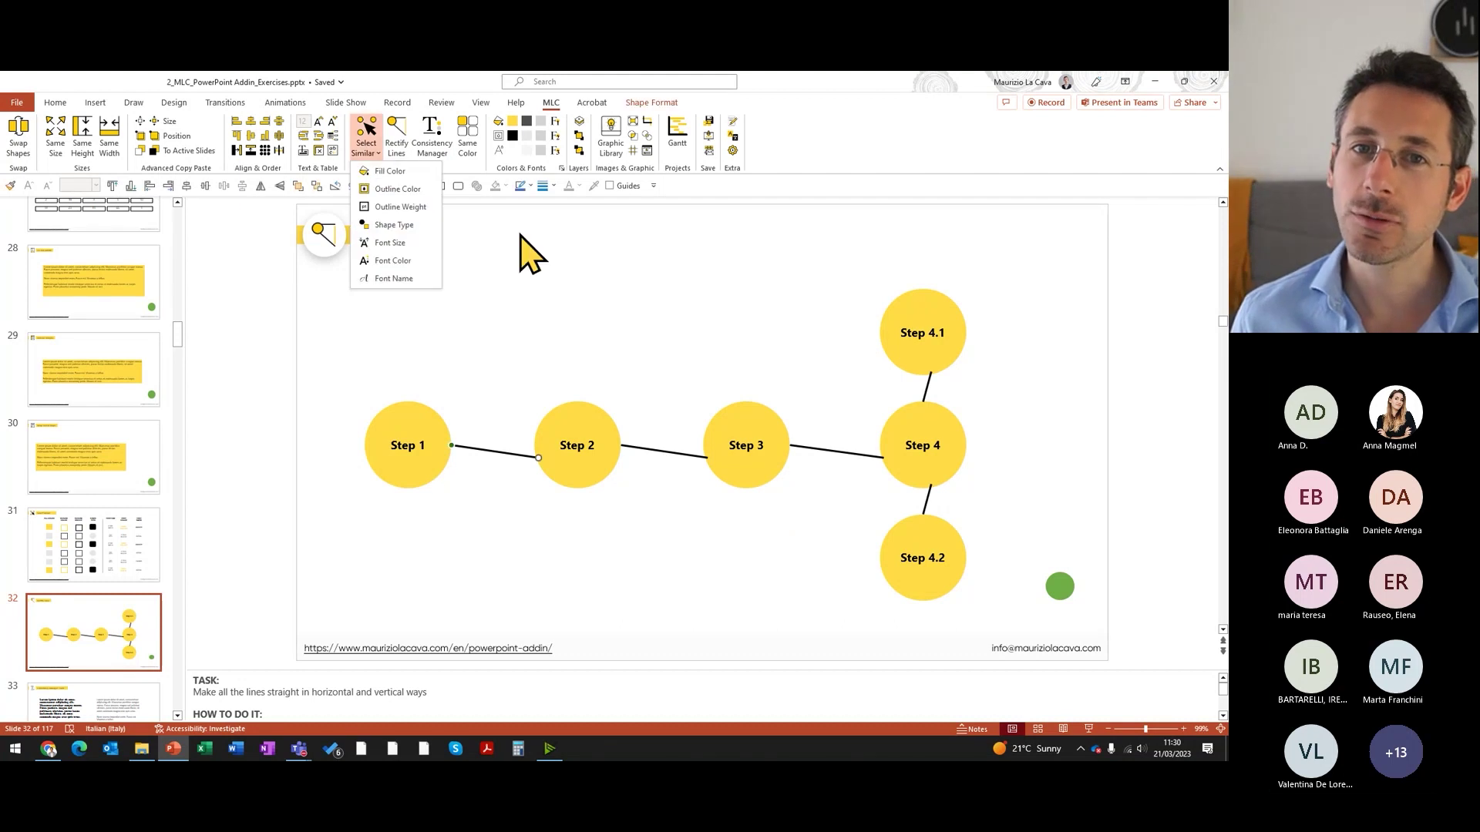
click(418, 222)
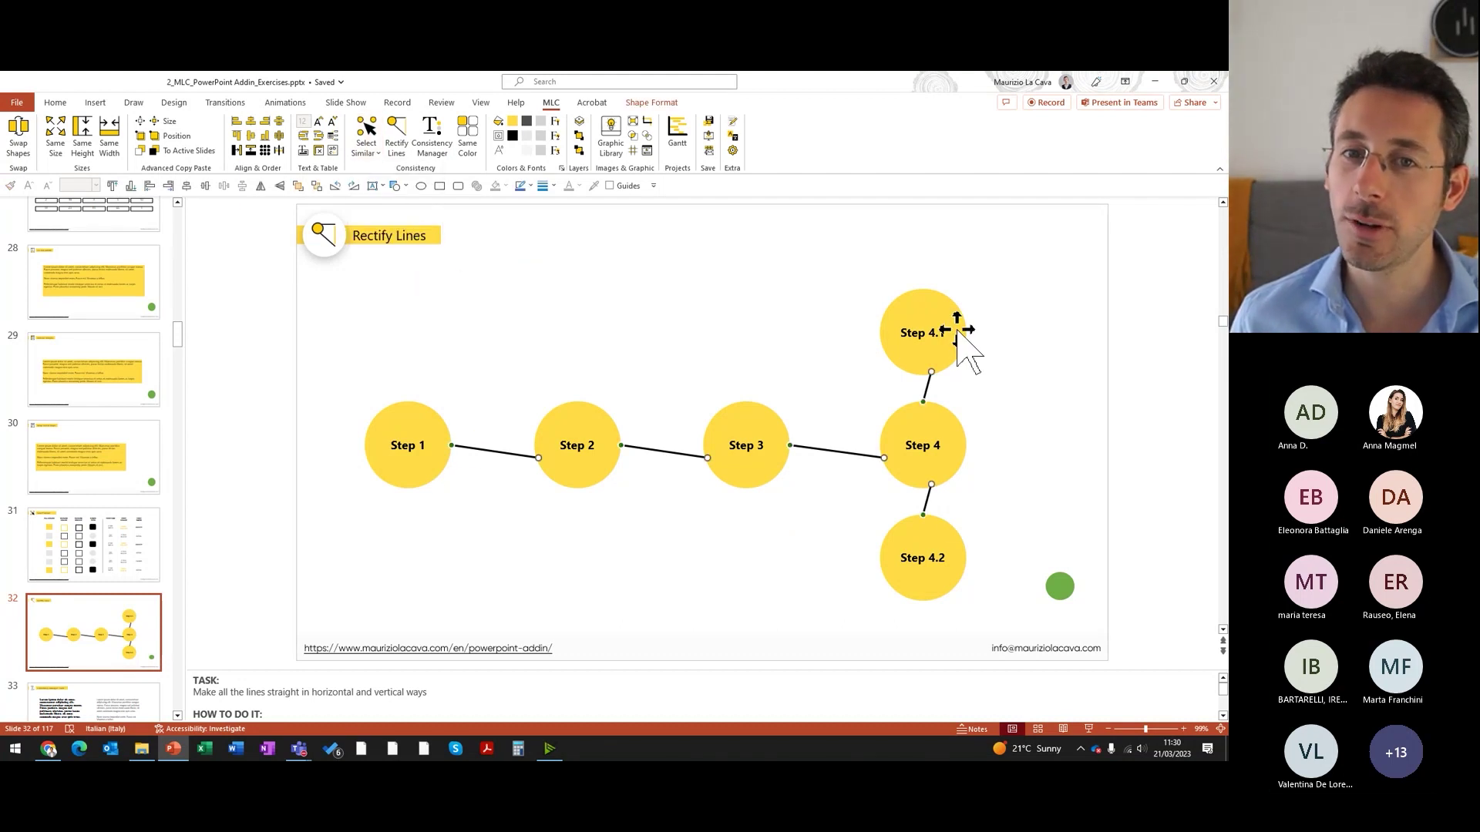
click(397, 142)
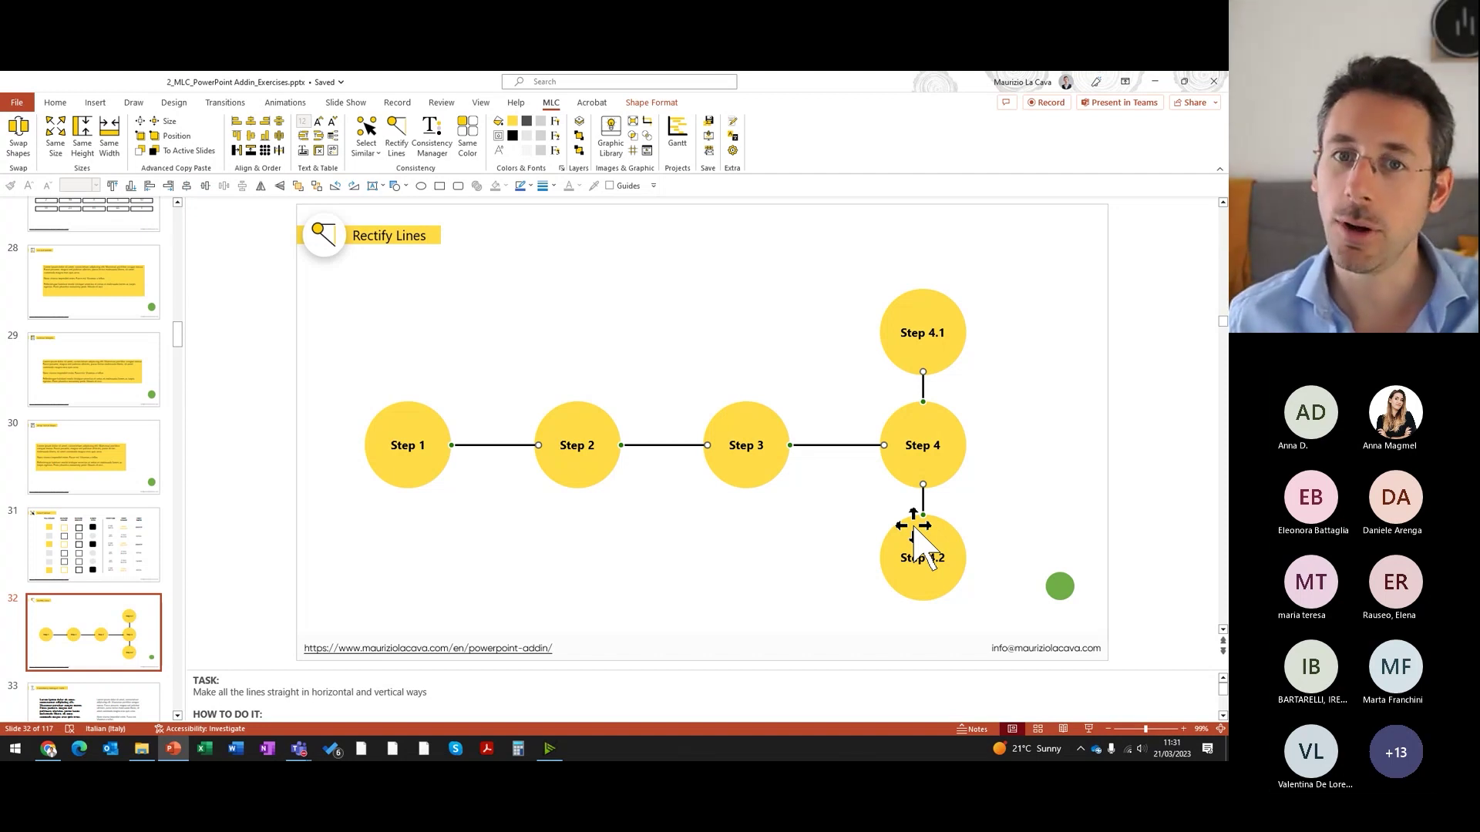
click(366, 151)
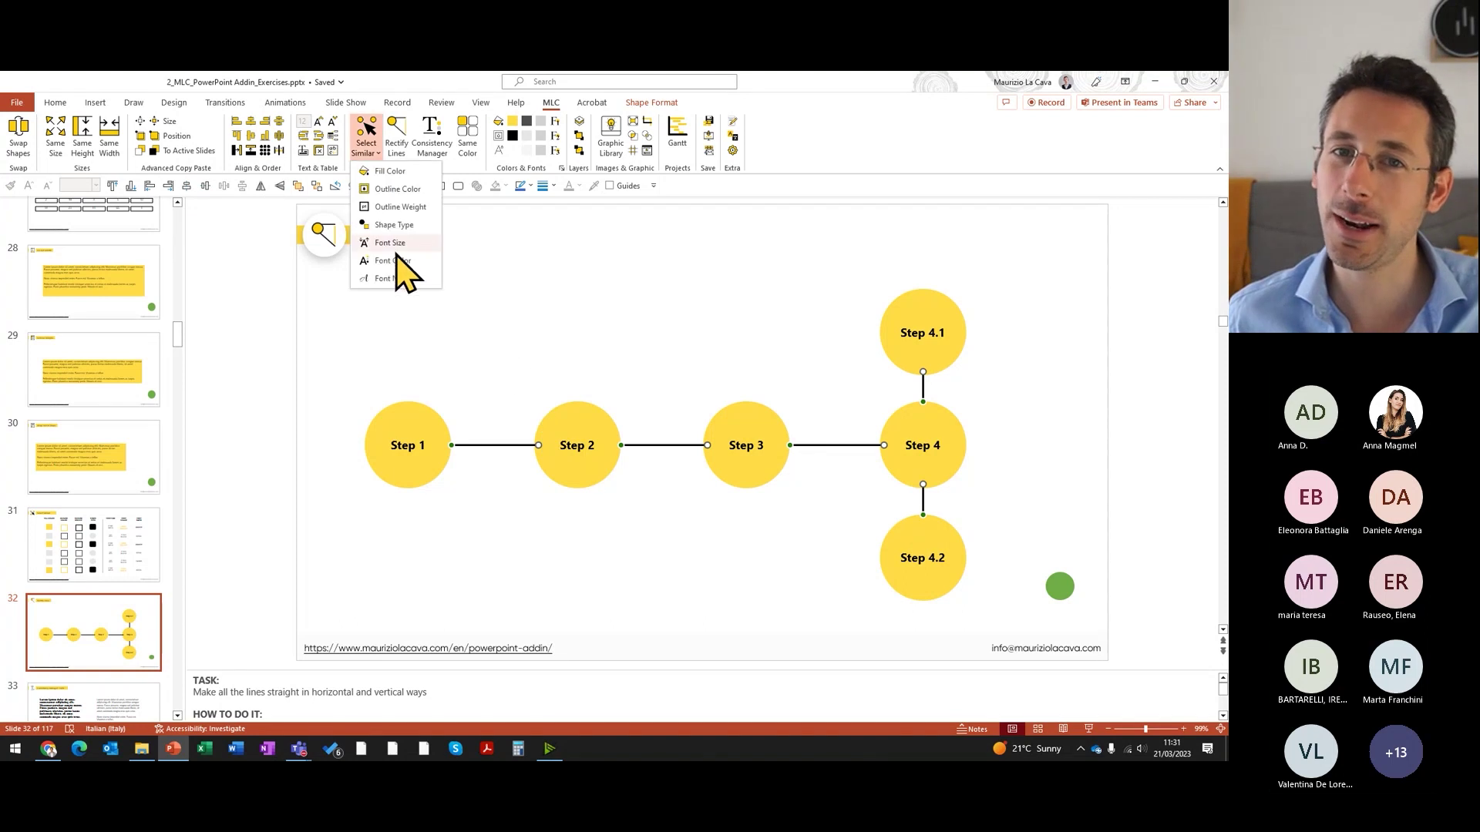
click(559, 328)
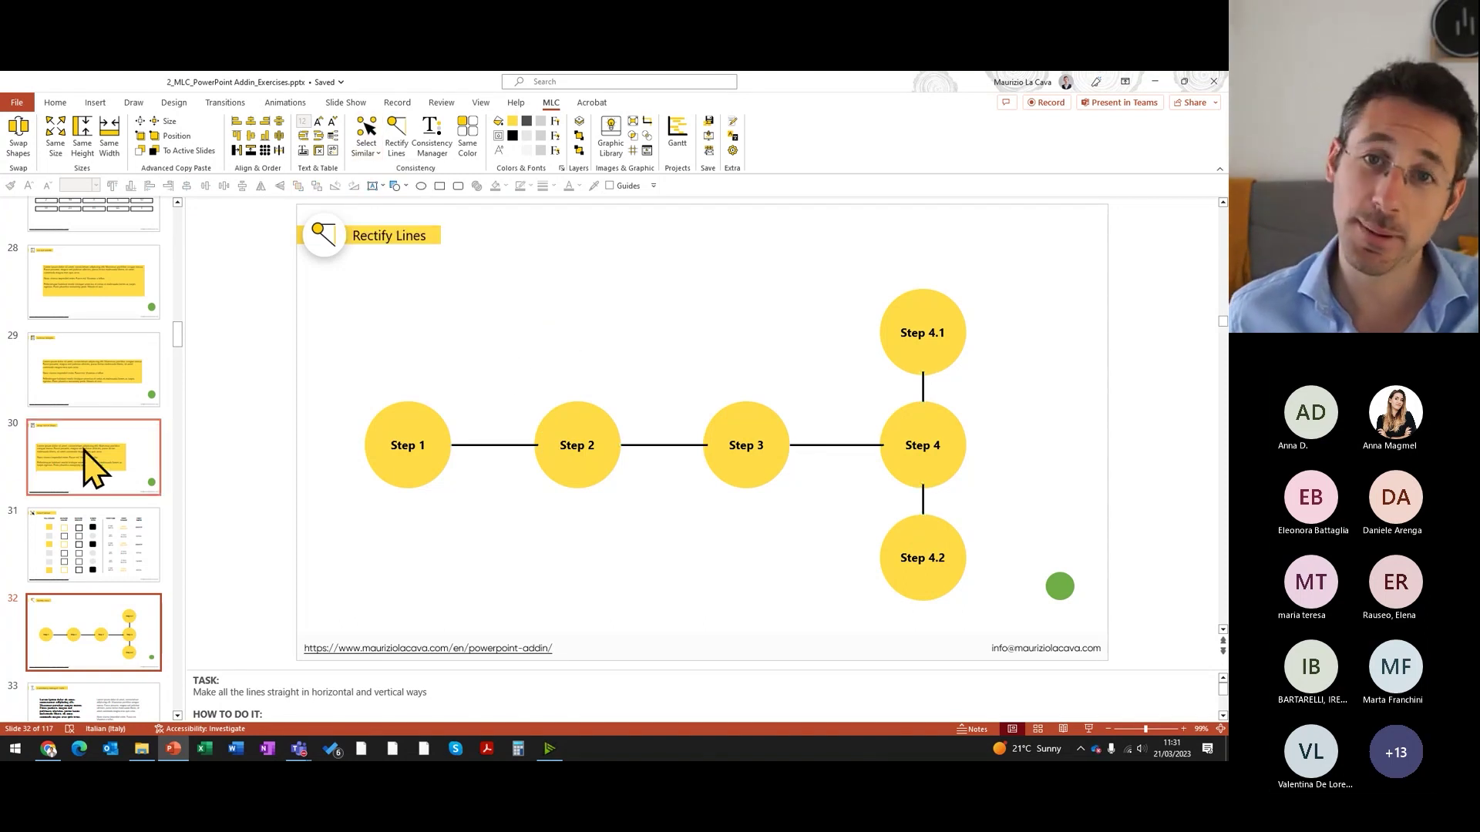
scroll(89, 463, down, 2)
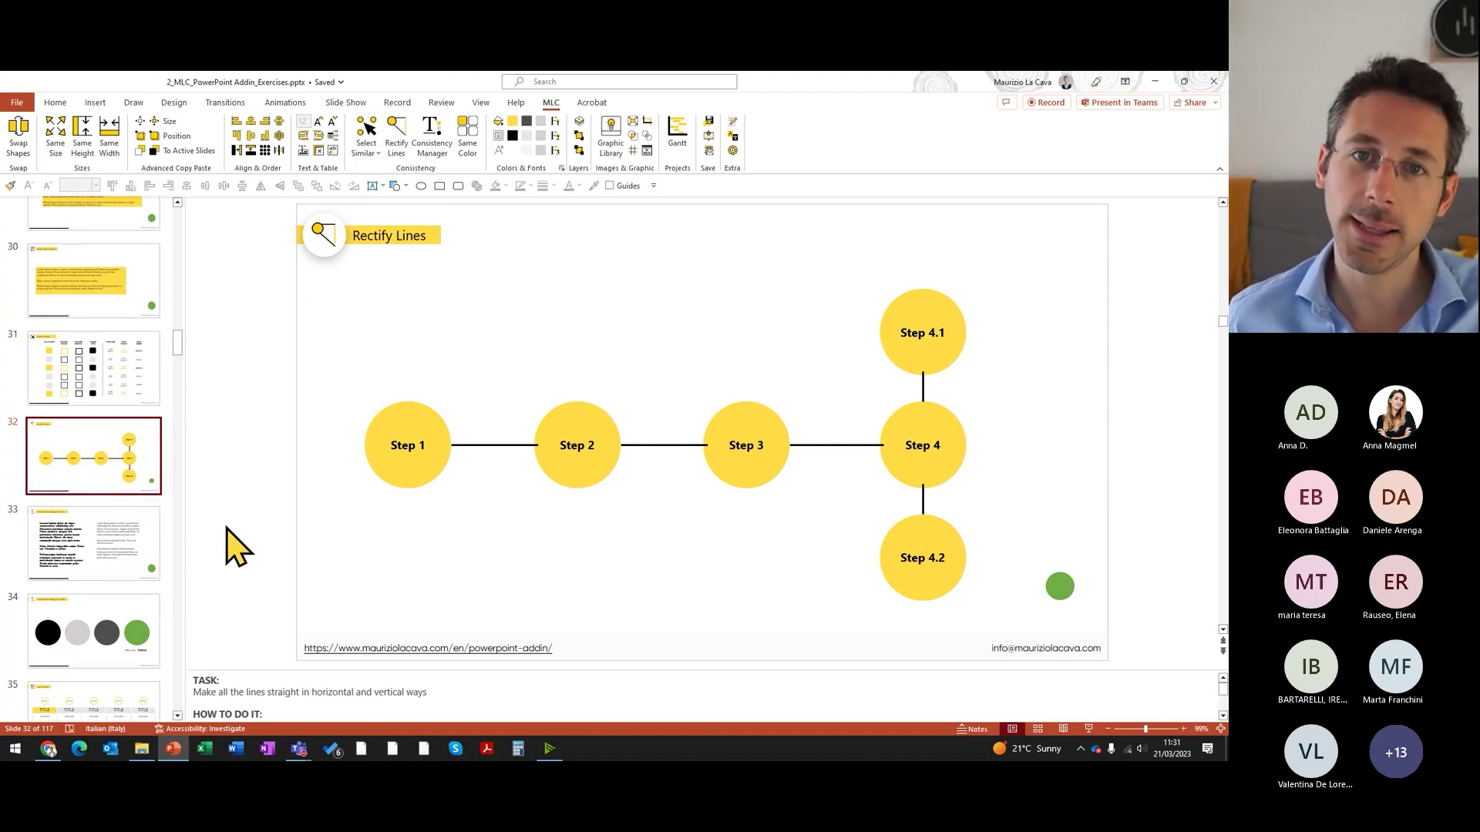
click(139, 546)
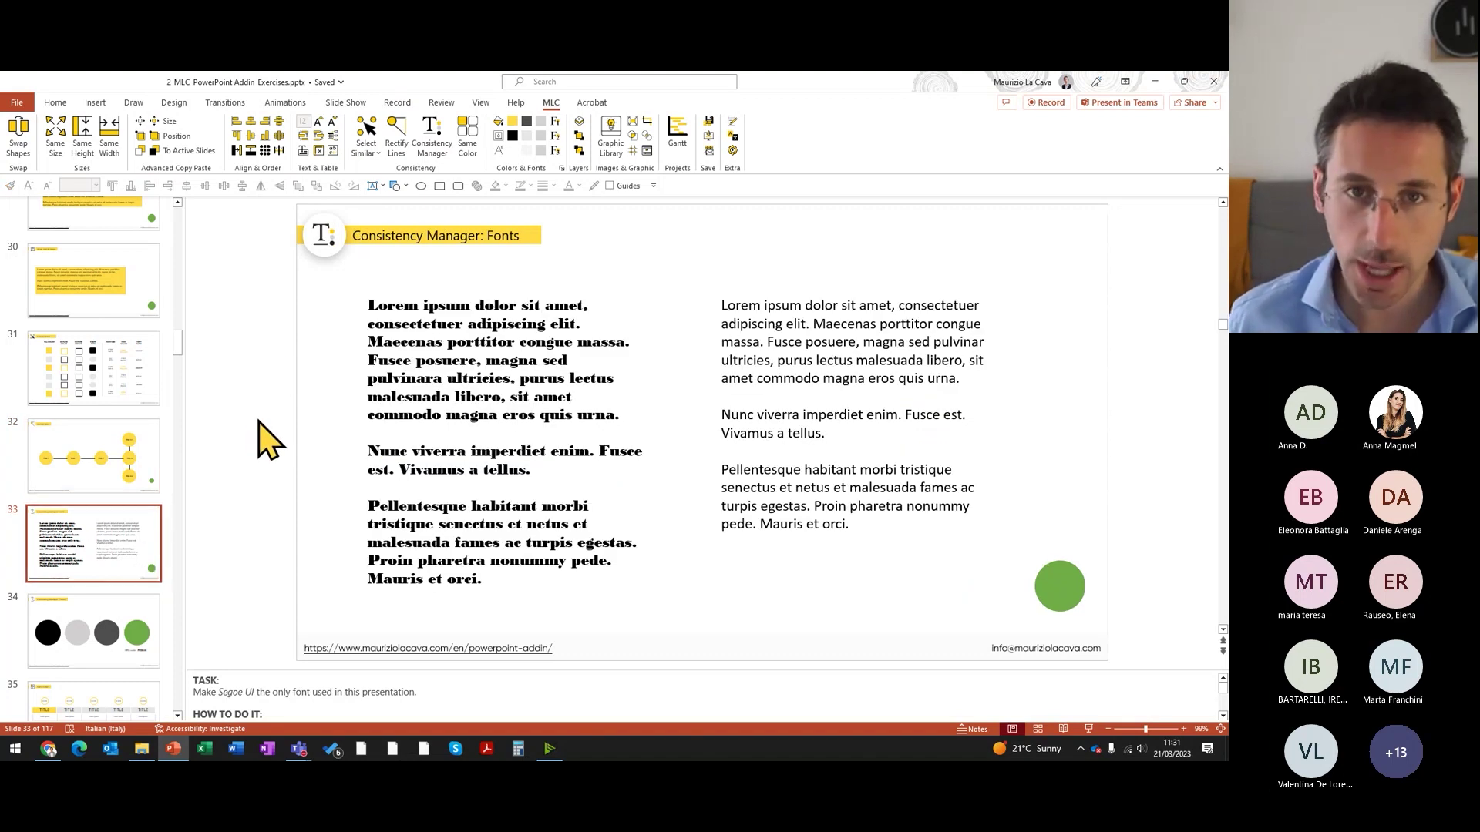
Step: Create a new presentation with Ctrl+N and change its first slide to the Blank layout
key(ctrl+n)
right_click(146, 266)
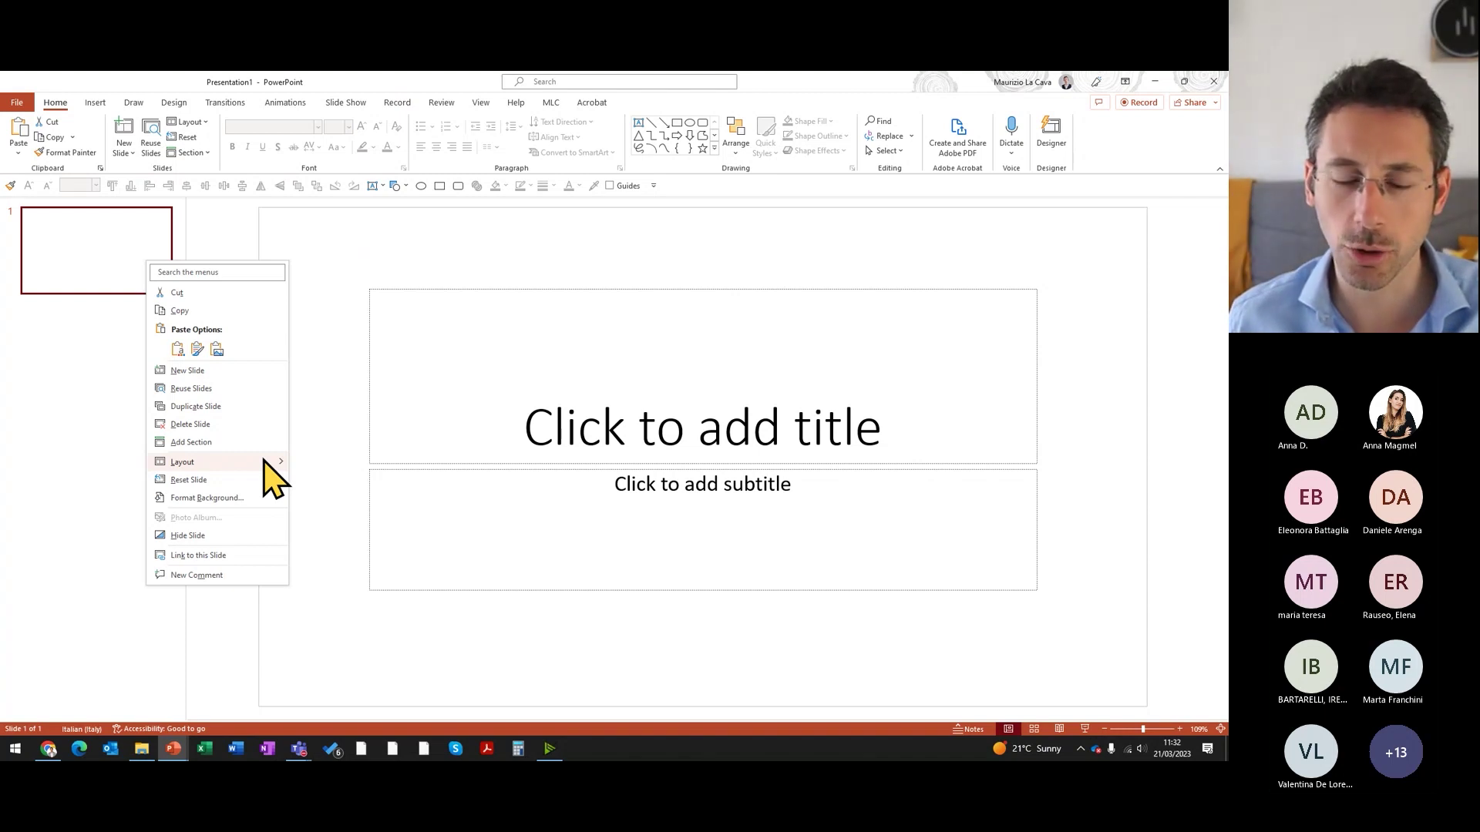
click(324, 616)
click(357, 497)
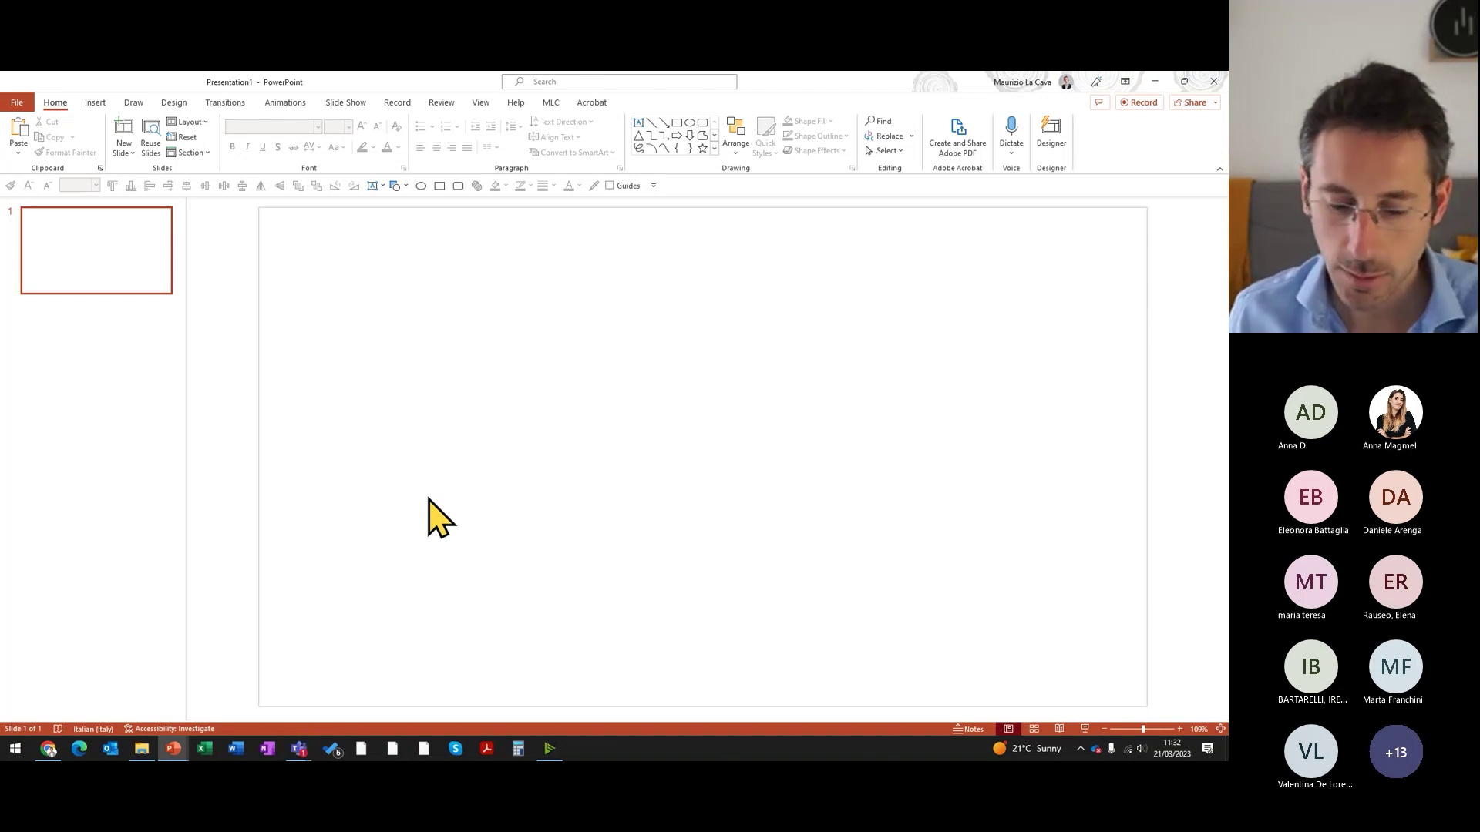
Step: On slide 1, add a =lorem() text box, duplicate it to the right, and set the copy to Arial
click(543, 106)
click(373, 185)
drag(334, 272, 702, 549)
text(=)
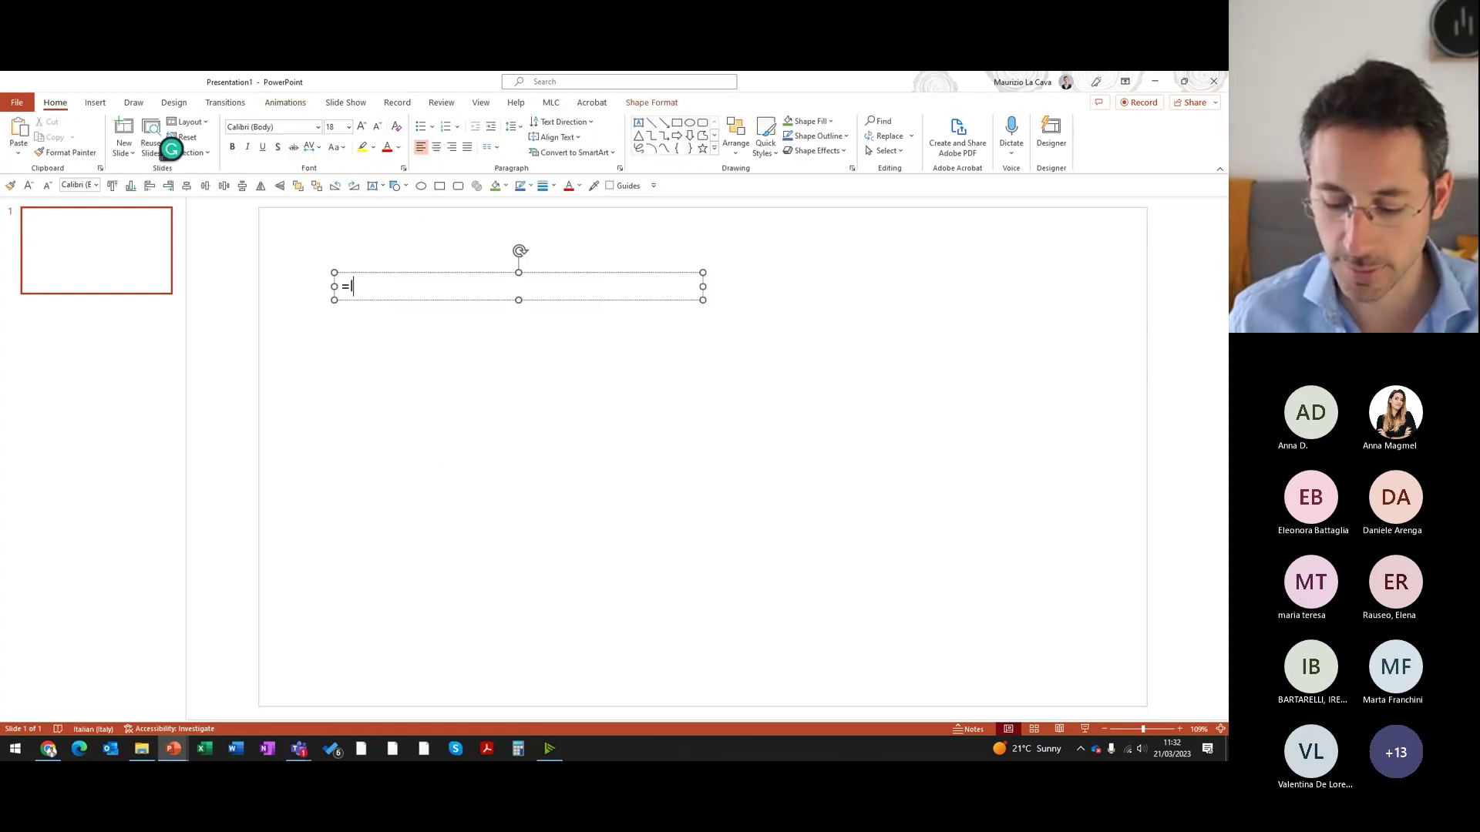
text(lorem())
key(Return)
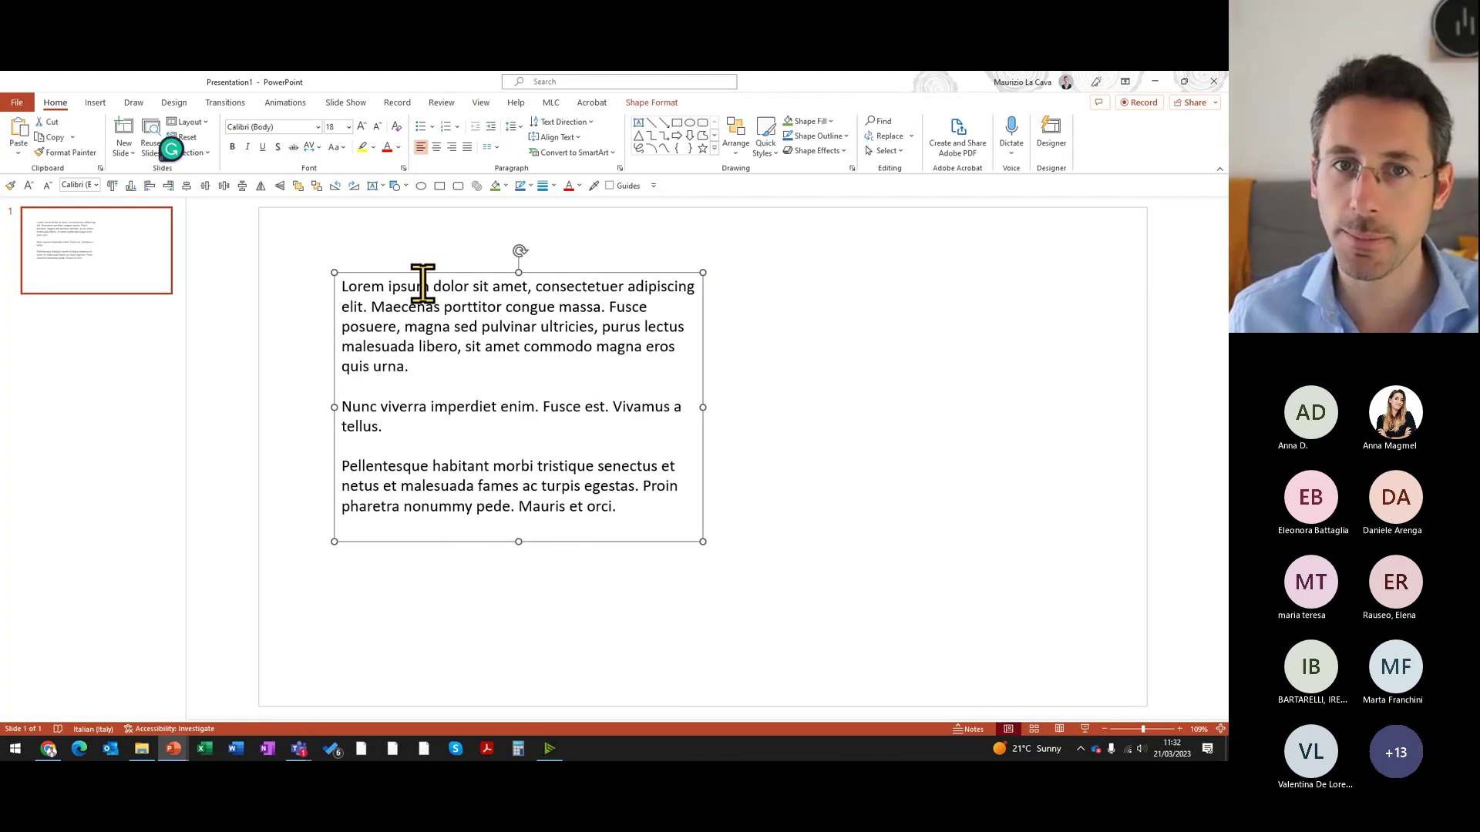
drag(427, 275, 839, 291)
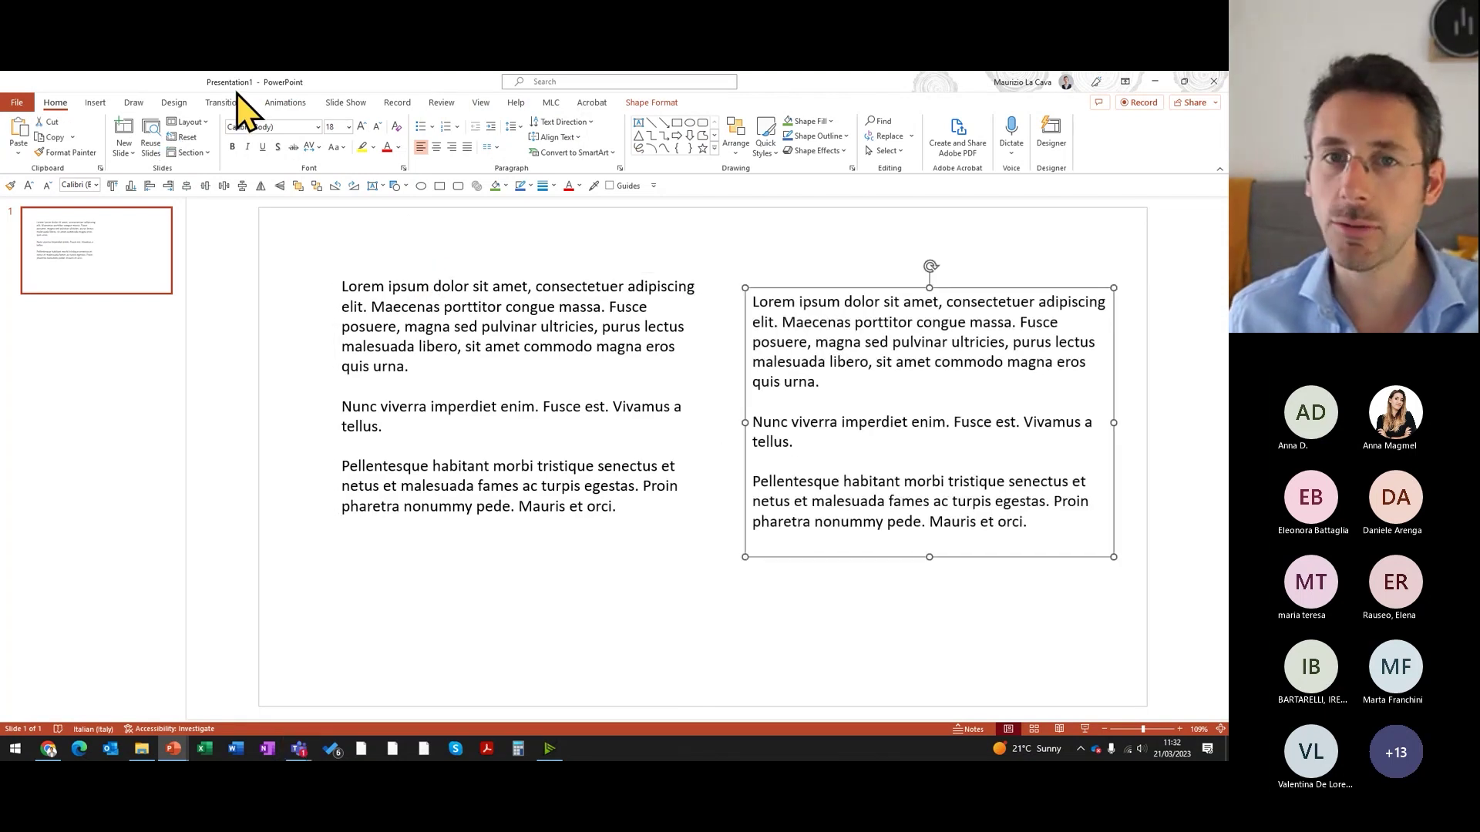
click(312, 127)
text(Arial)
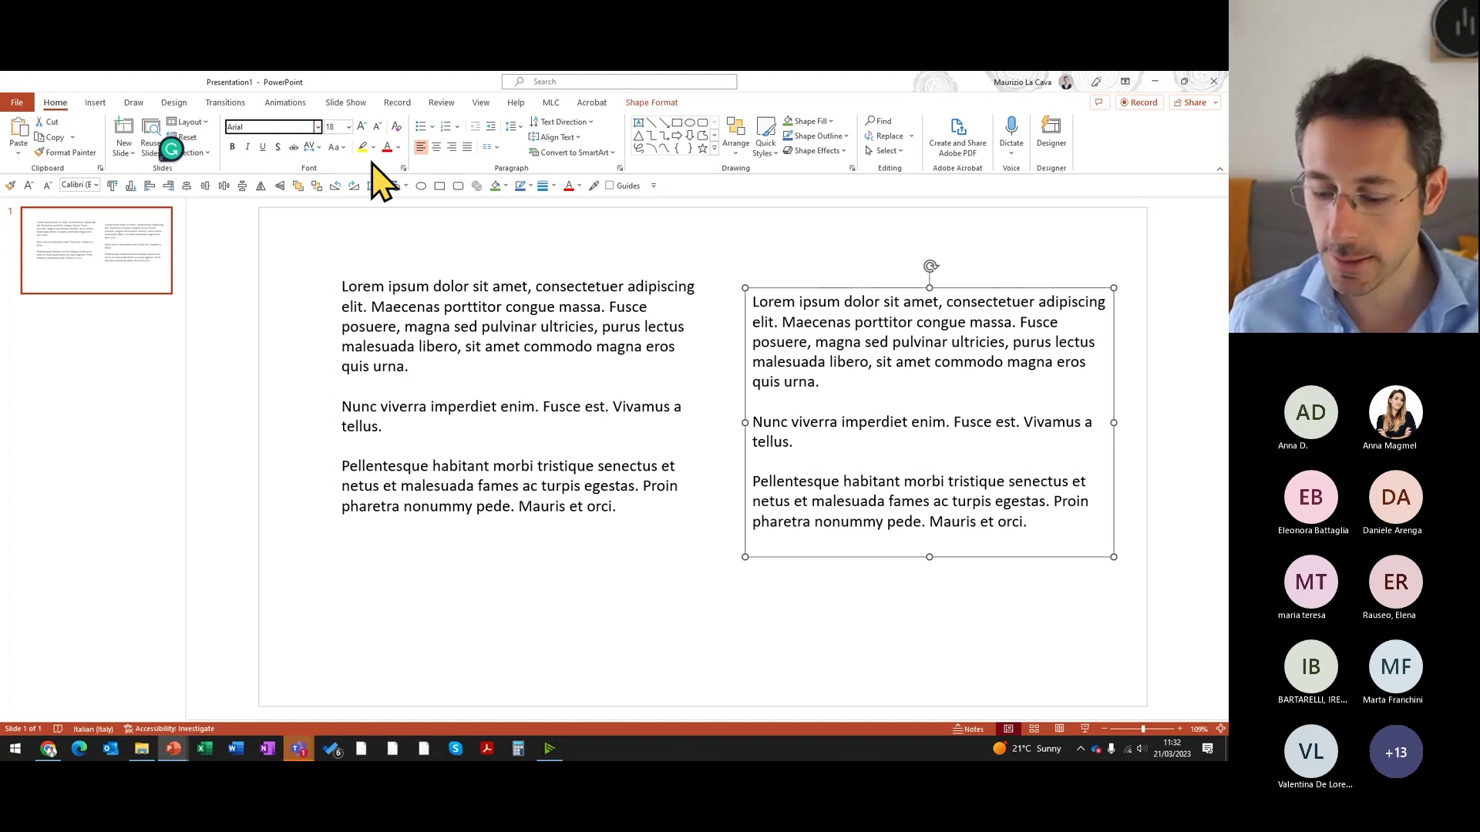
key(Return)
Step: Add slide 2 with a Times New Roman lorem text box, duplicated lower down
click(66, 363)
key(Return)
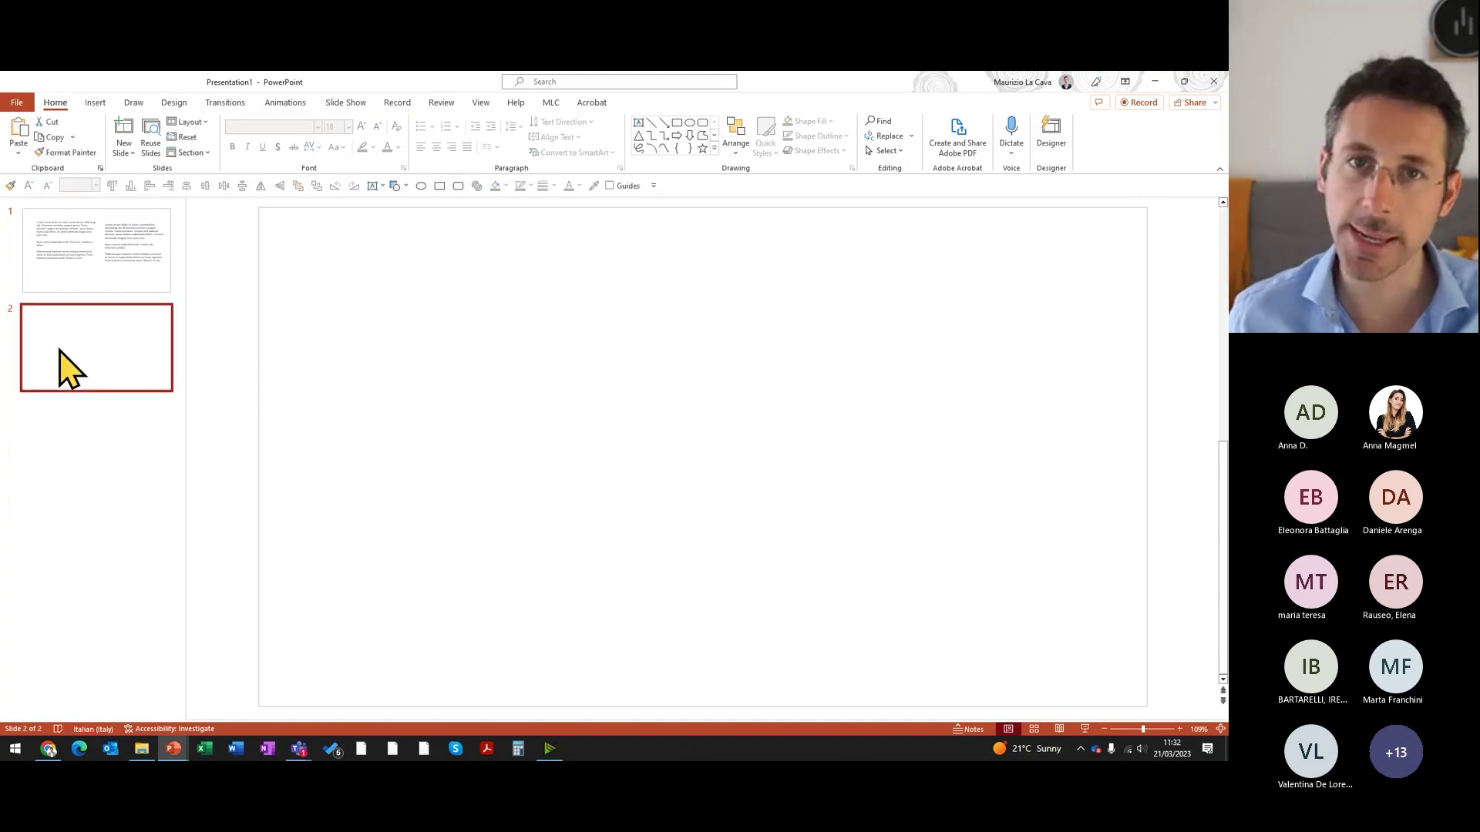
click(373, 186)
drag(286, 254, 1020, 584)
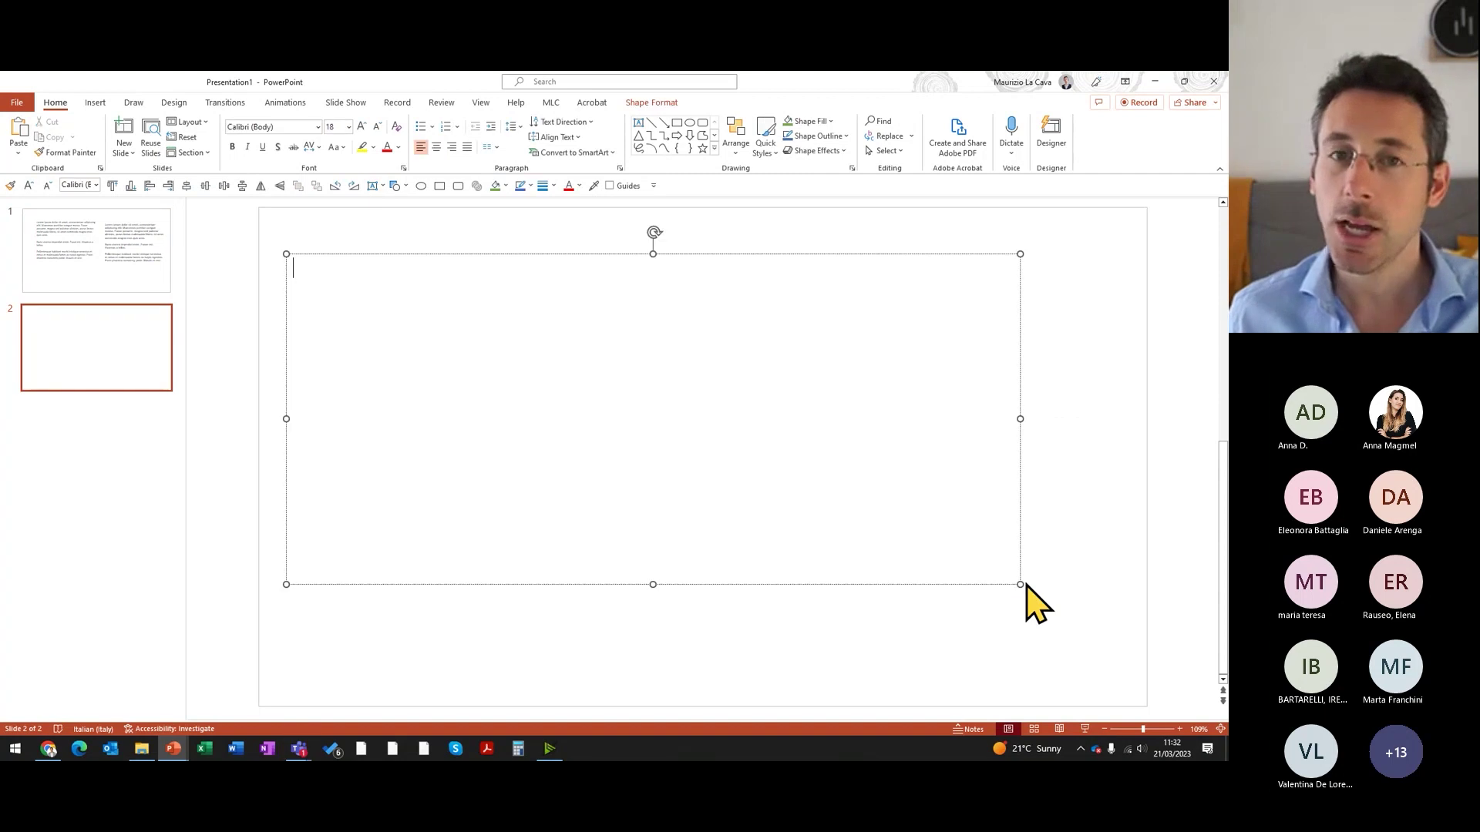
text(=lorem()
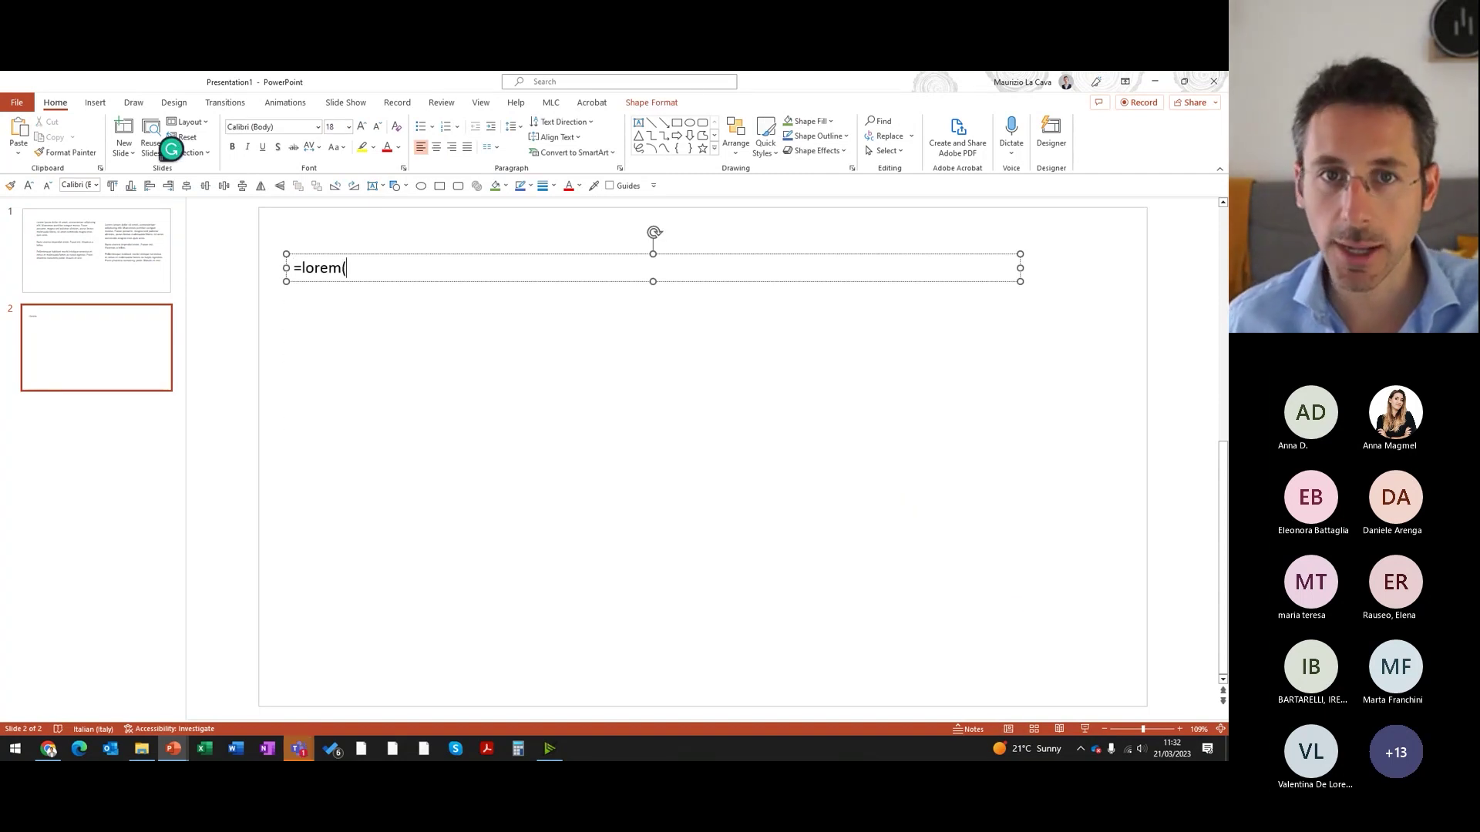
key(Return)
click(317, 126)
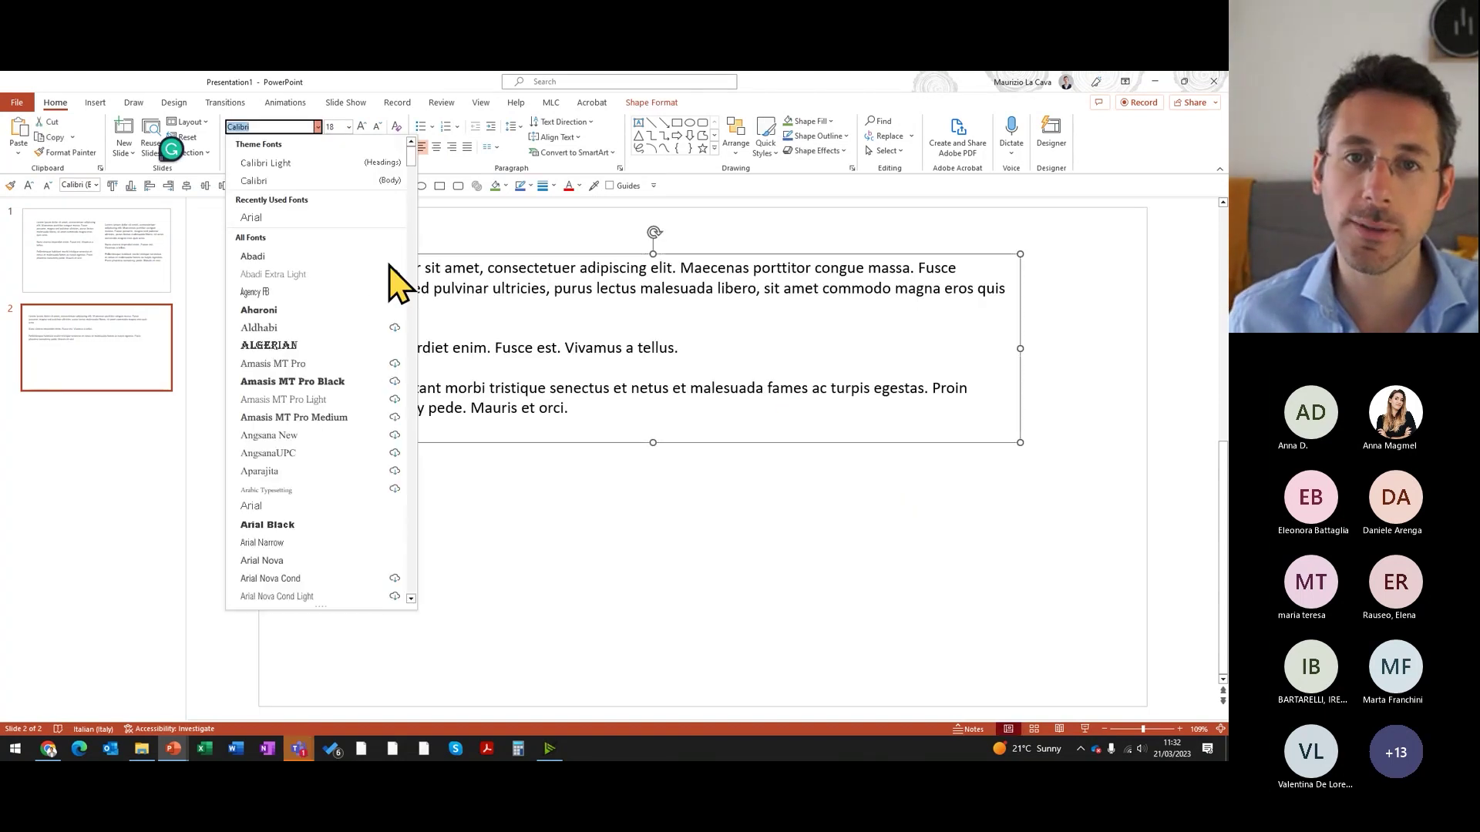
click(296, 127)
text(Times New Roman)
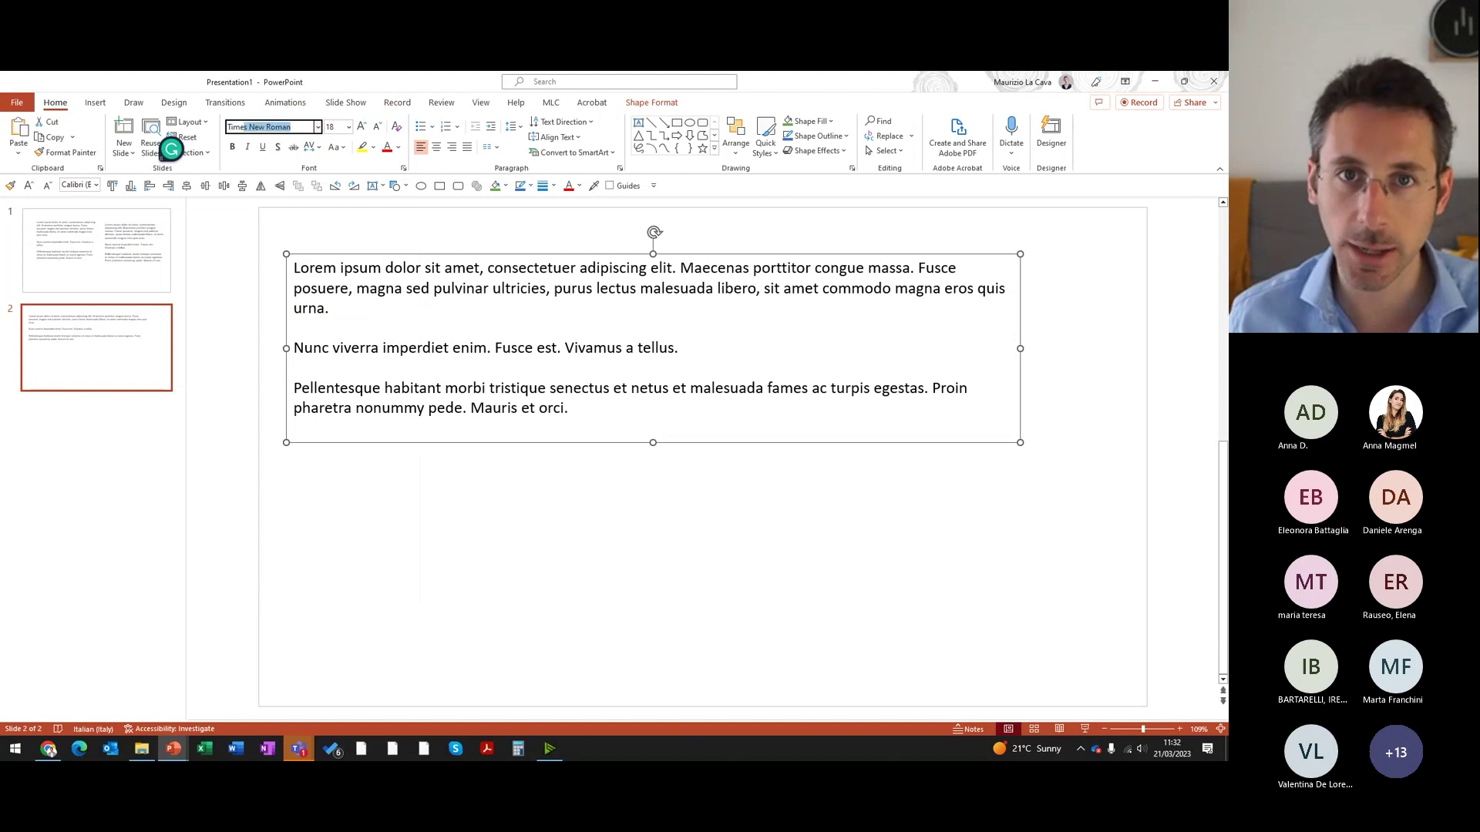
key(Return)
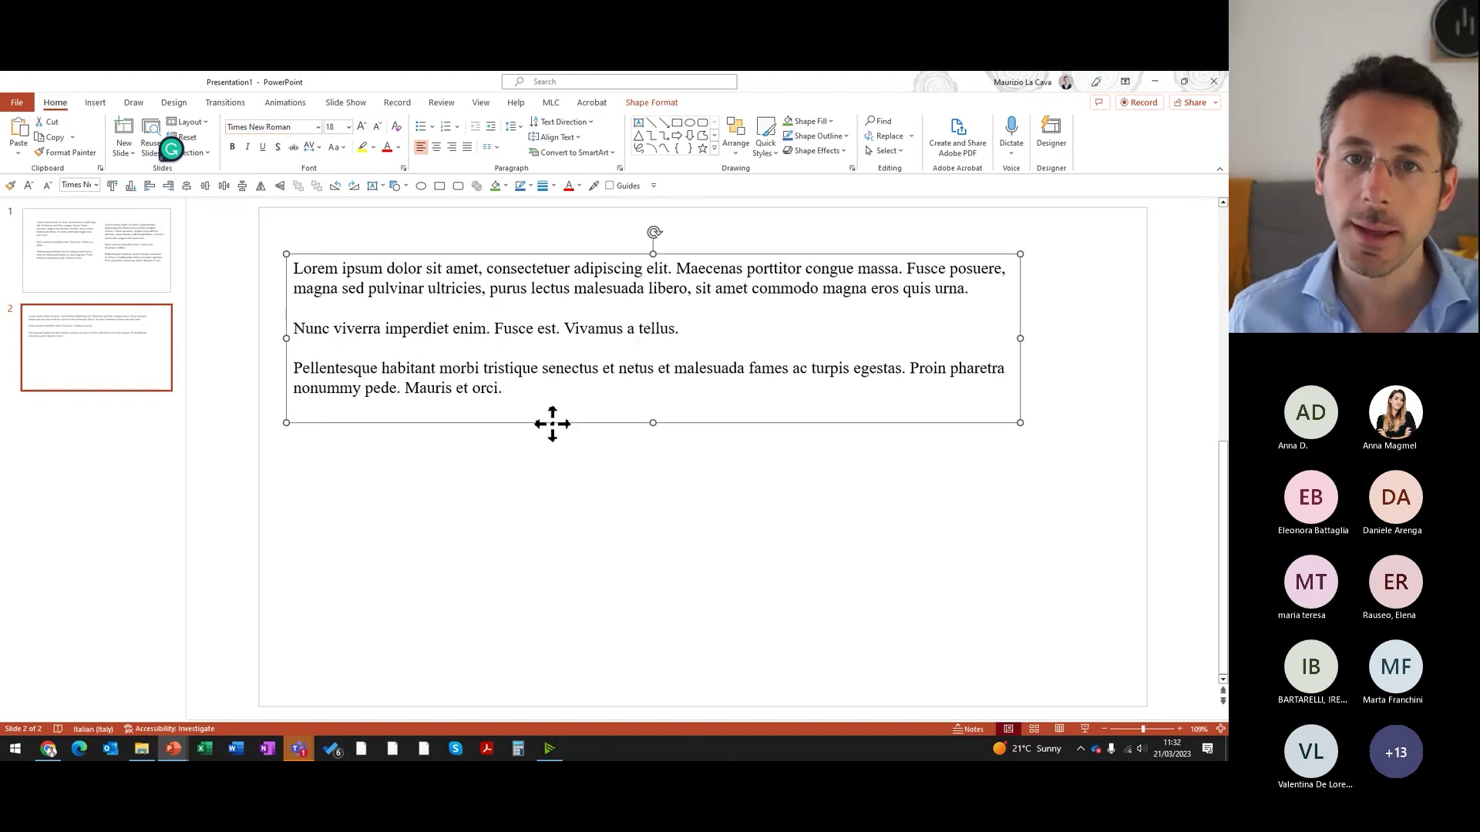
drag(552, 423, 563, 628)
click(116, 255)
drag(165, 314, 167, 315)
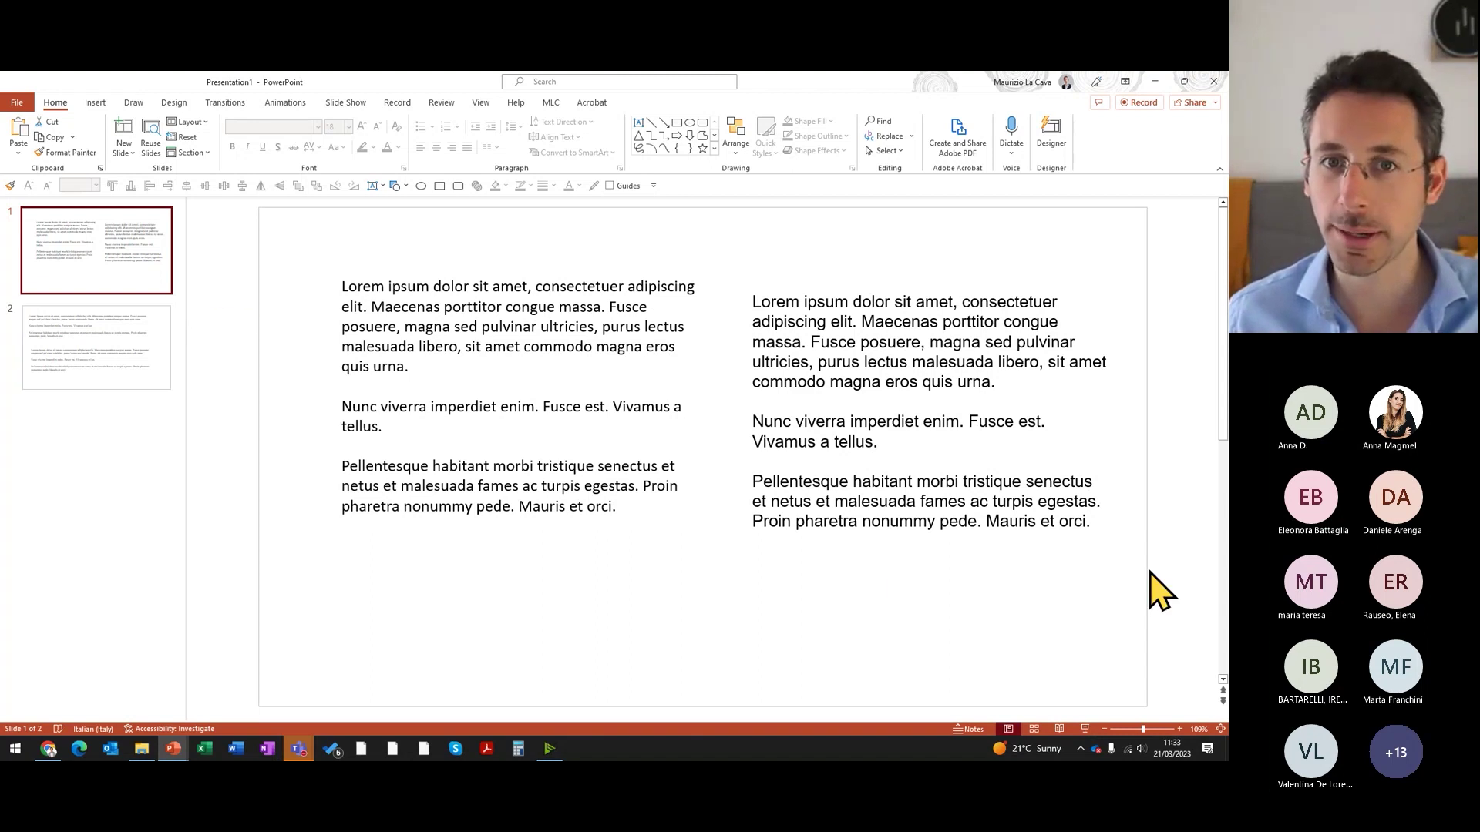
Step: In Consistency Manager, replace Times New Roman with Calibri and check slide 2's text boxes
click(895, 573)
click(552, 103)
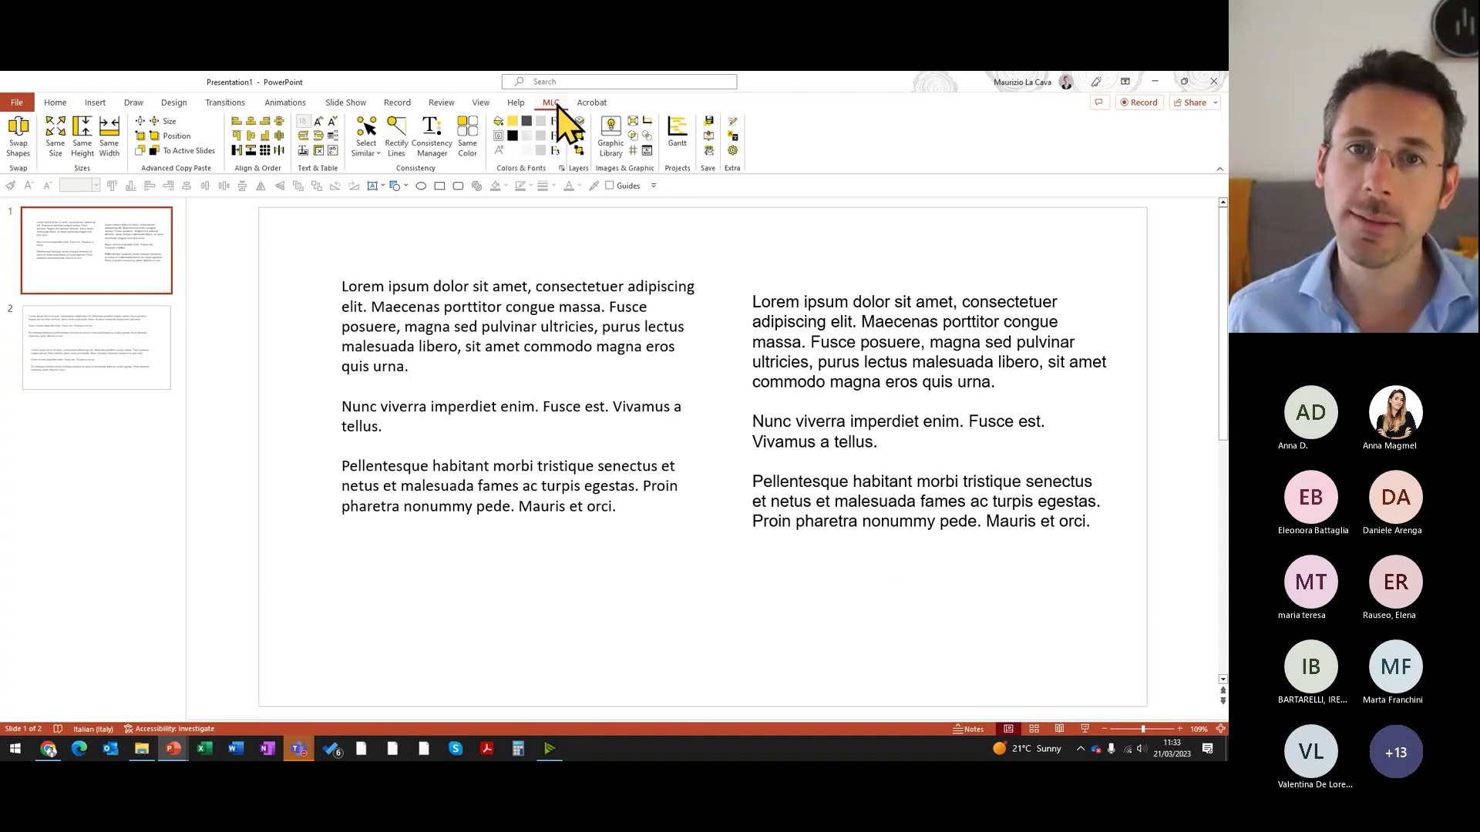
click(433, 139)
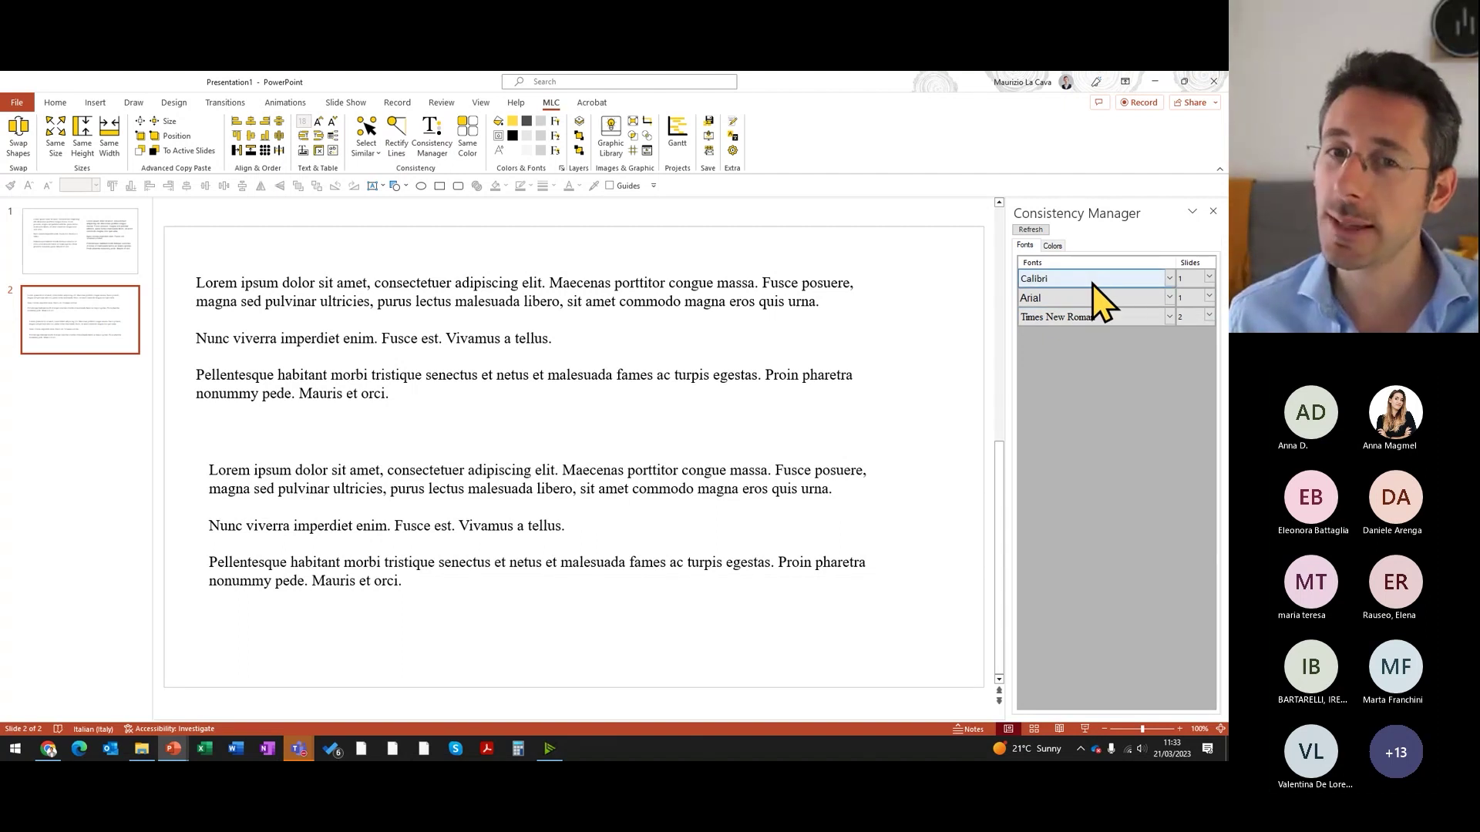
click(1171, 316)
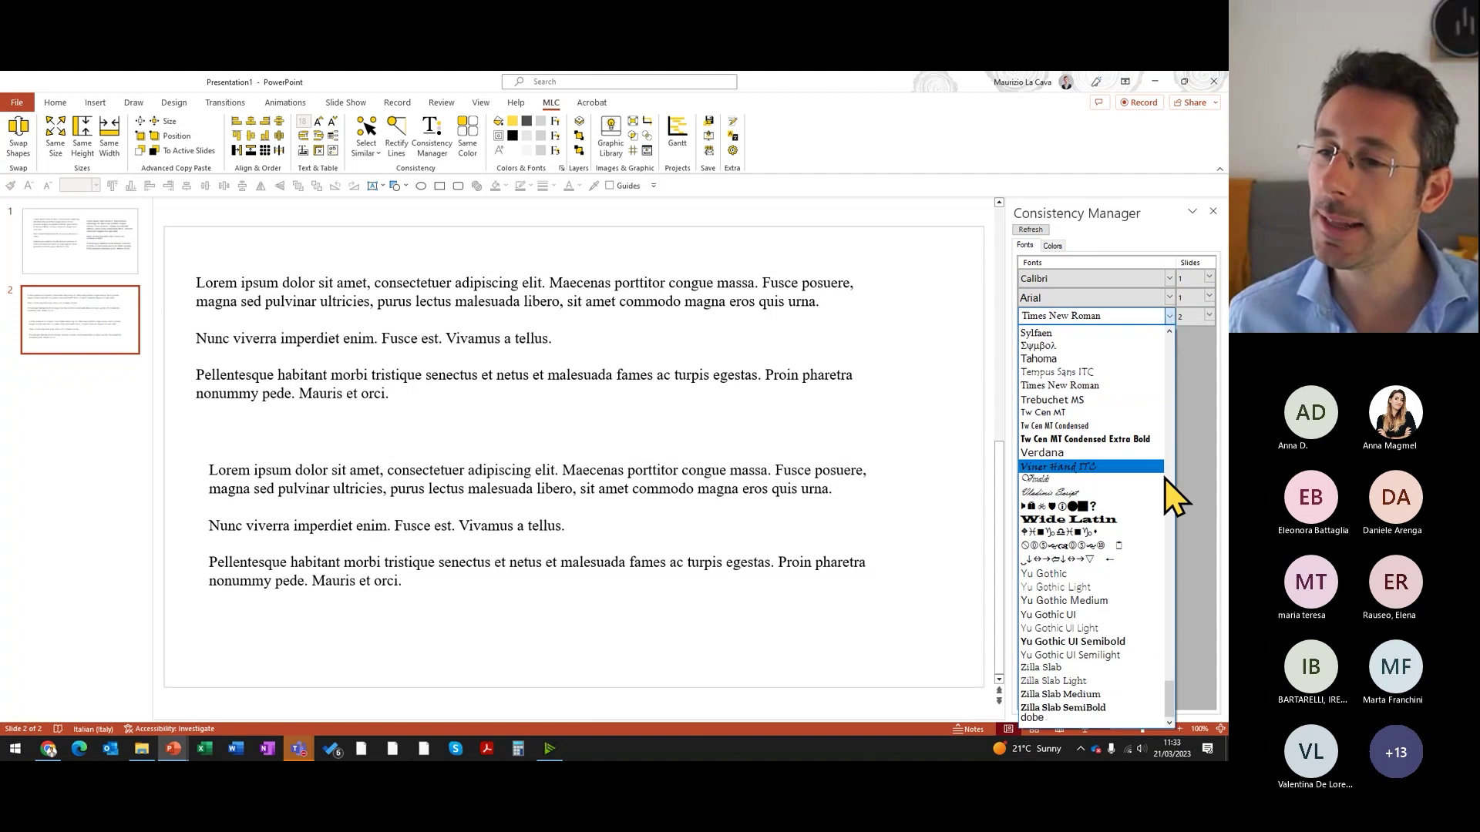
drag(1168, 698, 1168, 405)
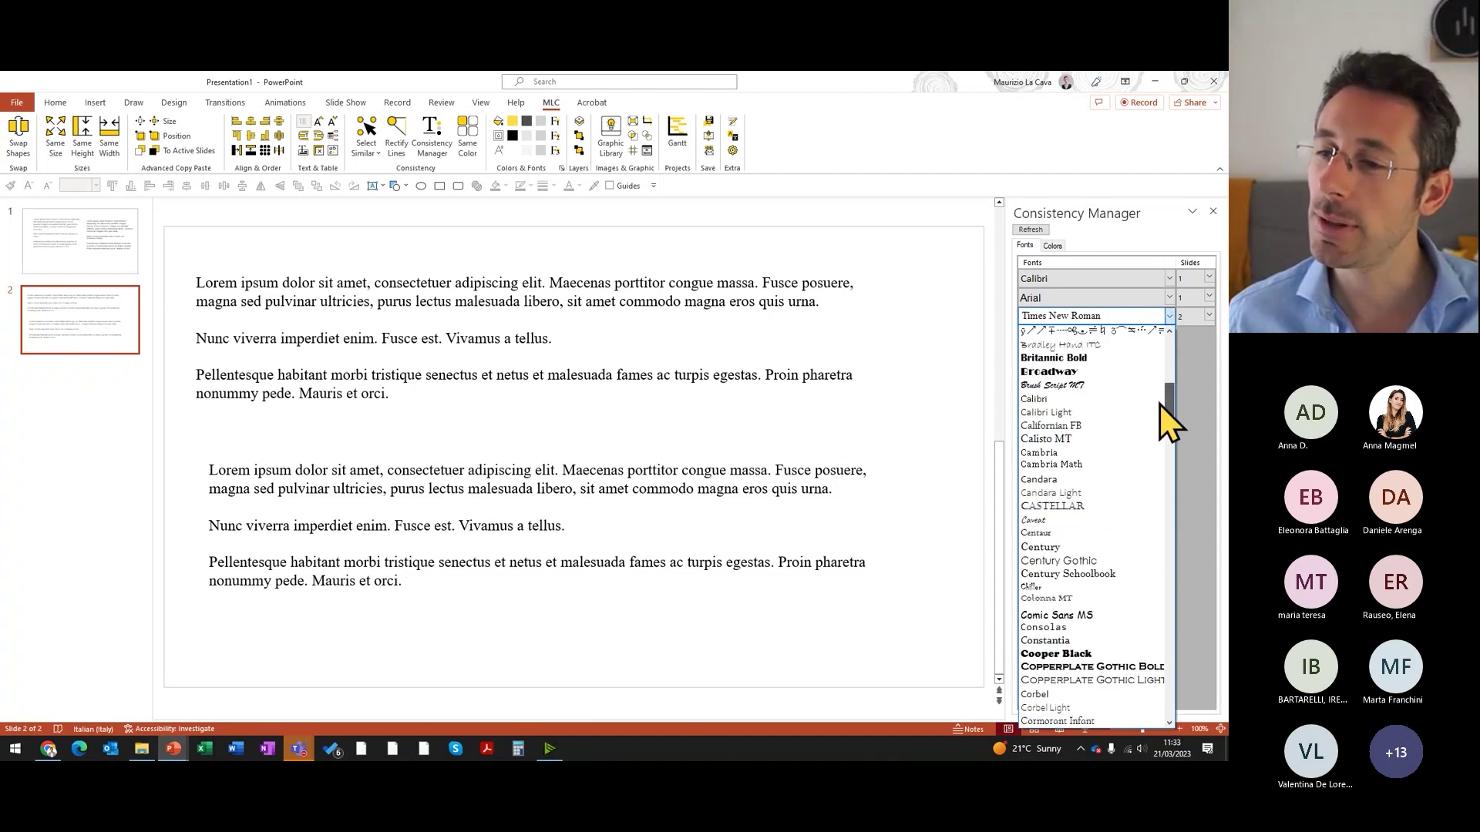
click(1071, 399)
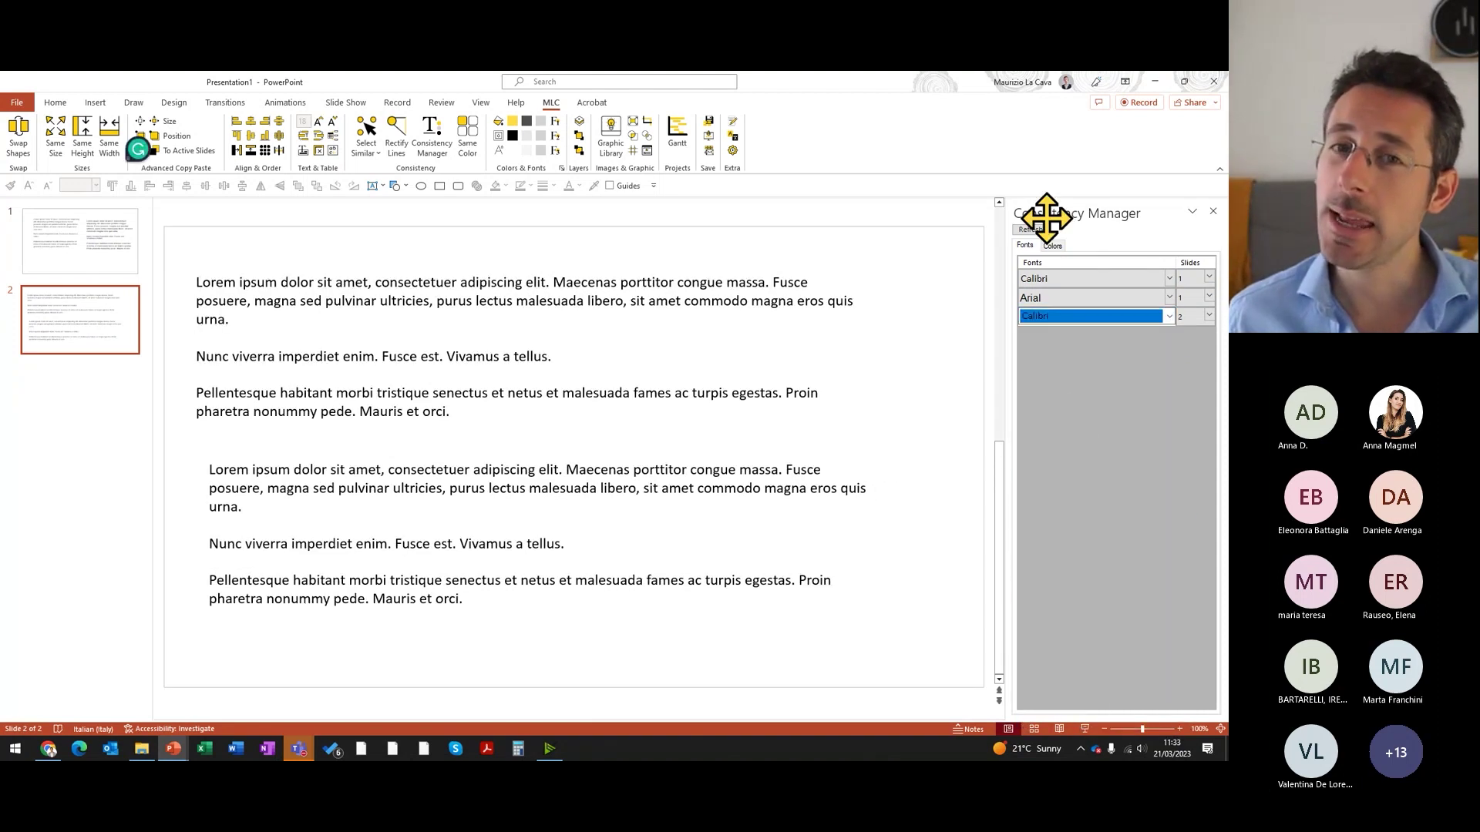
click(1045, 231)
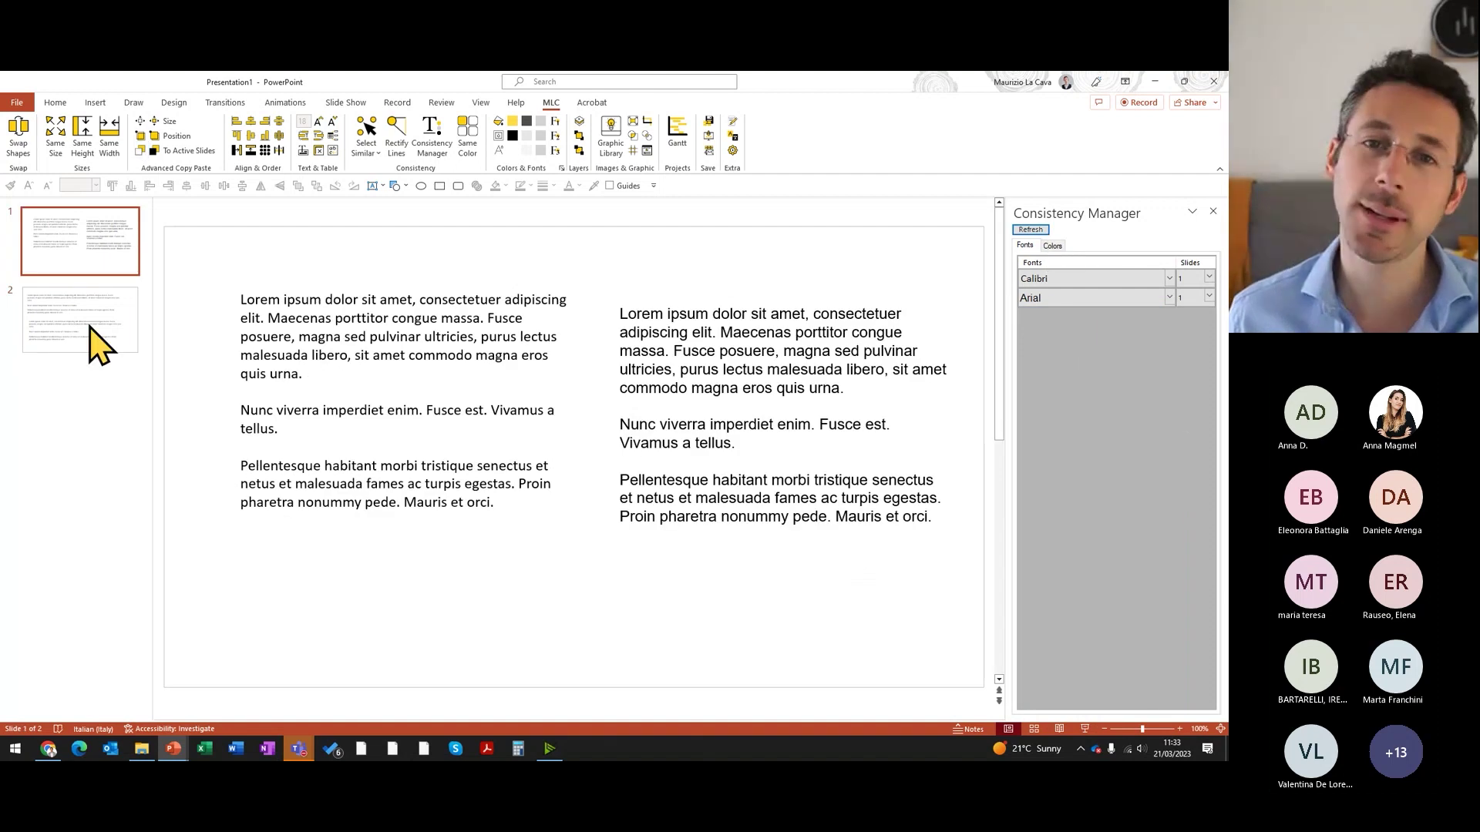
click(30, 346)
click(364, 468)
click(403, 409)
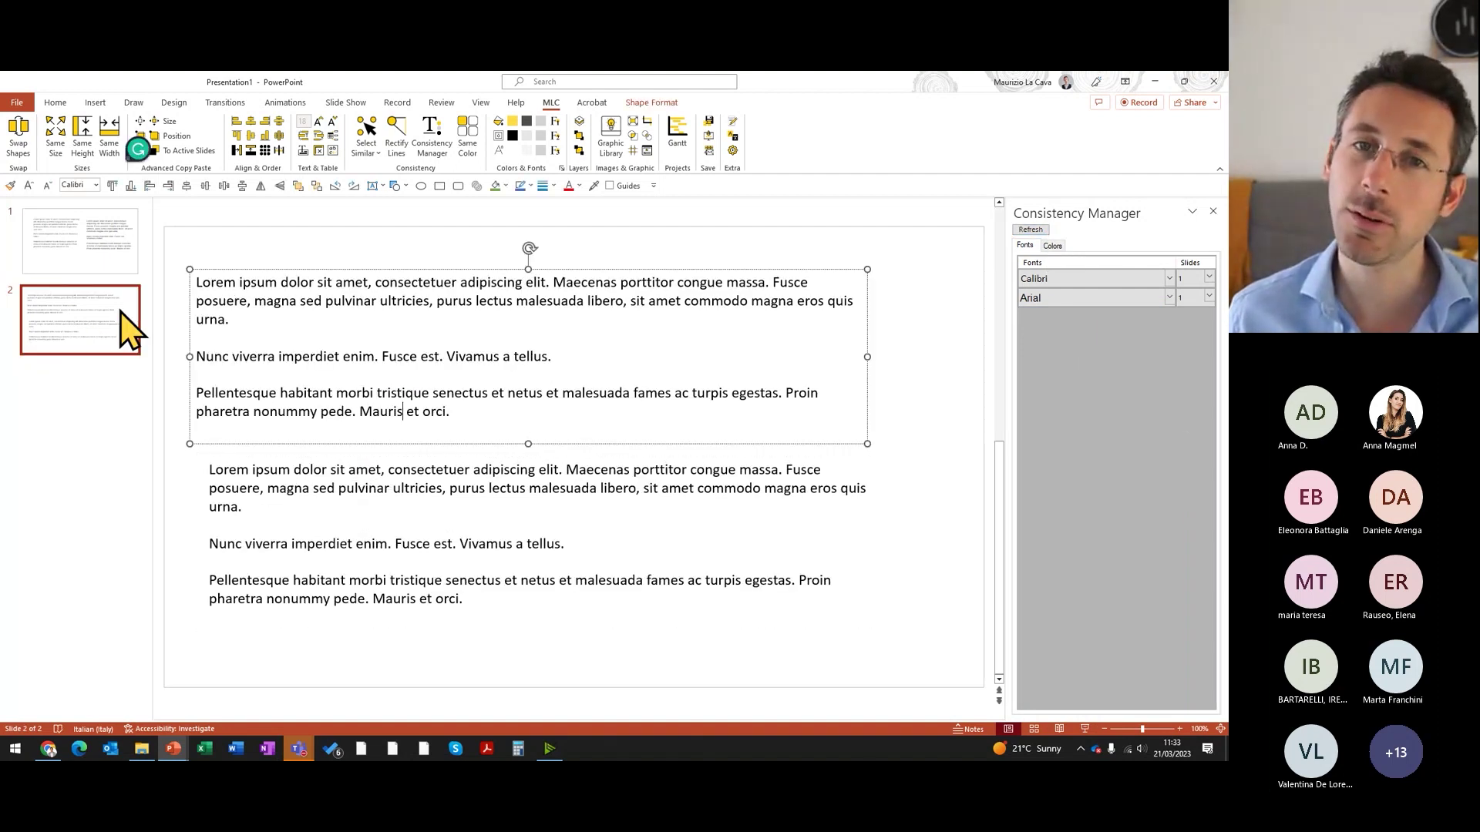
click(131, 258)
Step: Replace Arial with Calibri, refresh the font list, and confirm on both slides
click(1110, 301)
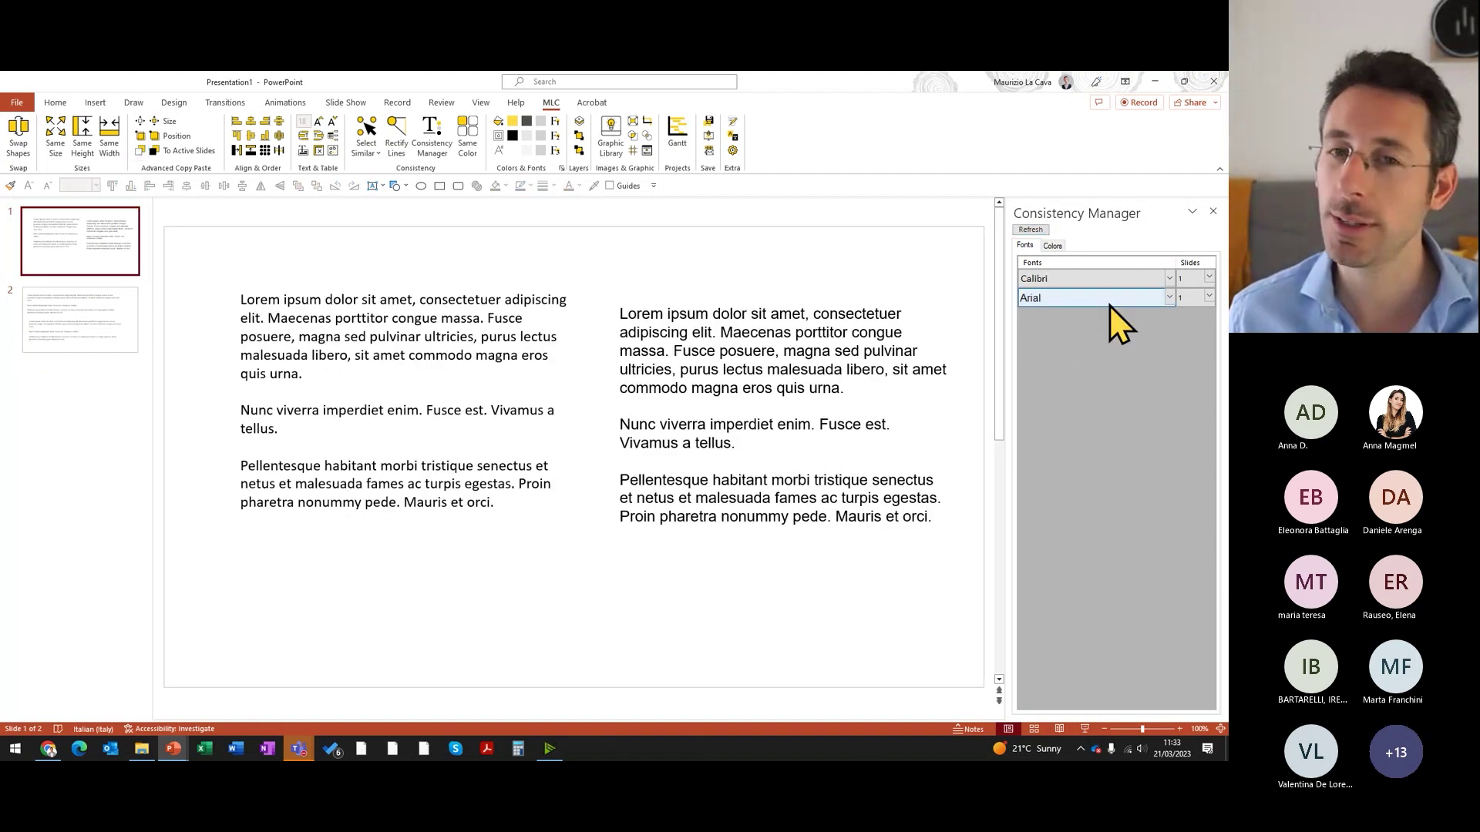
click(1169, 297)
scroll(1068, 540, down, 3)
scroll(1075, 571, down, 2)
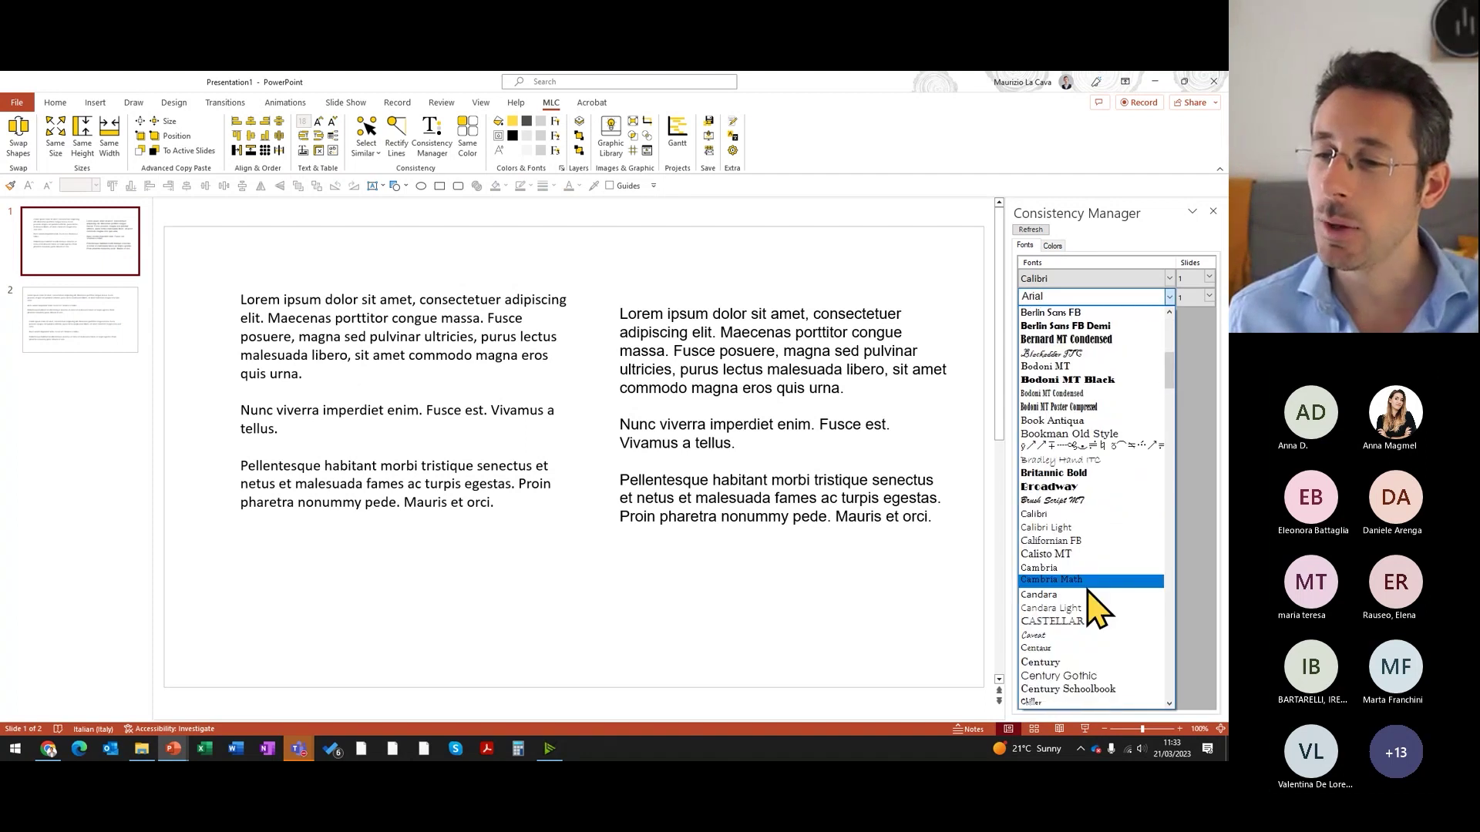
scroll(1075, 570, down, 3)
click(1073, 482)
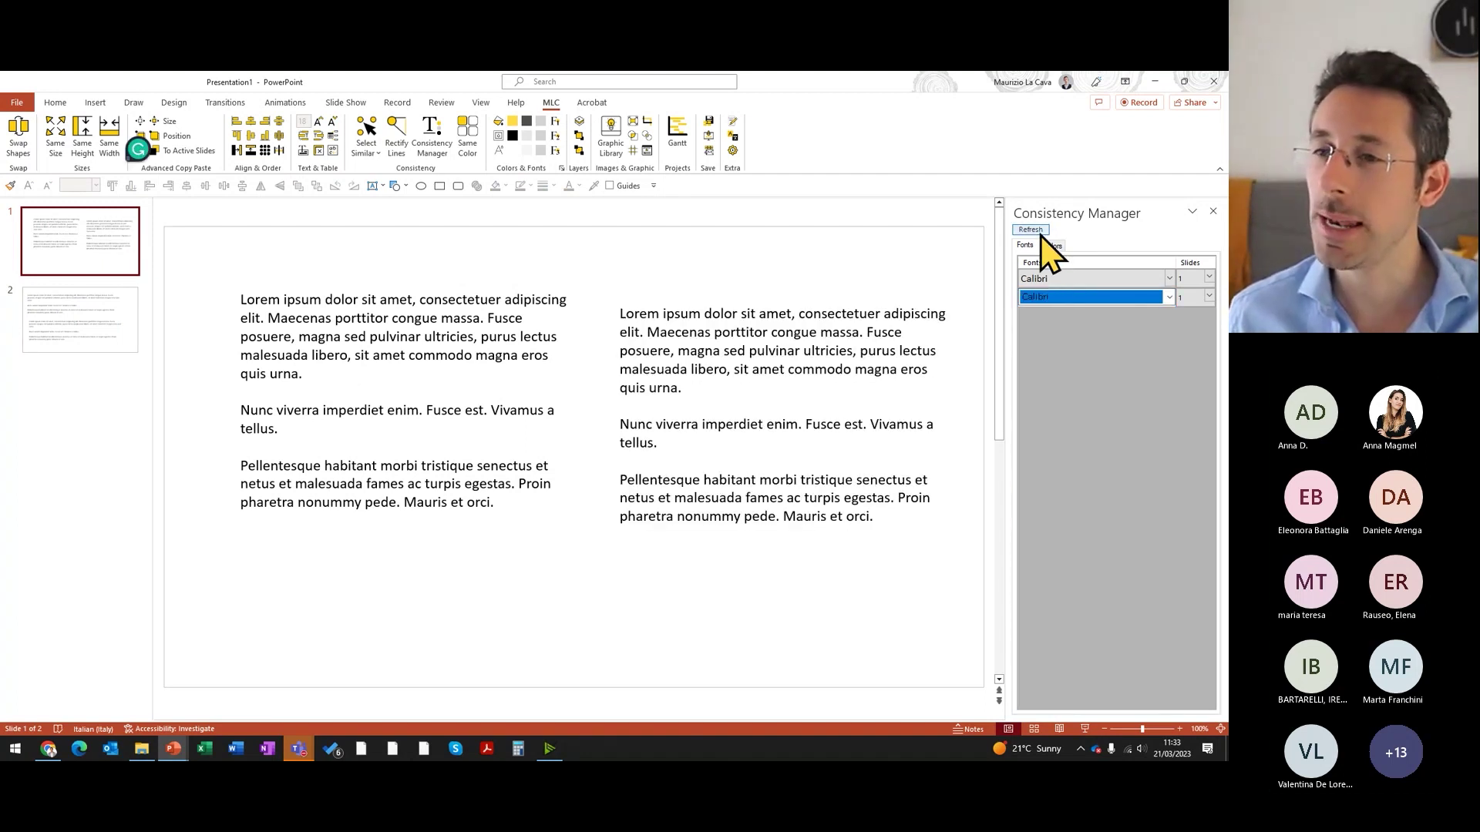
click(1038, 231)
click(74, 305)
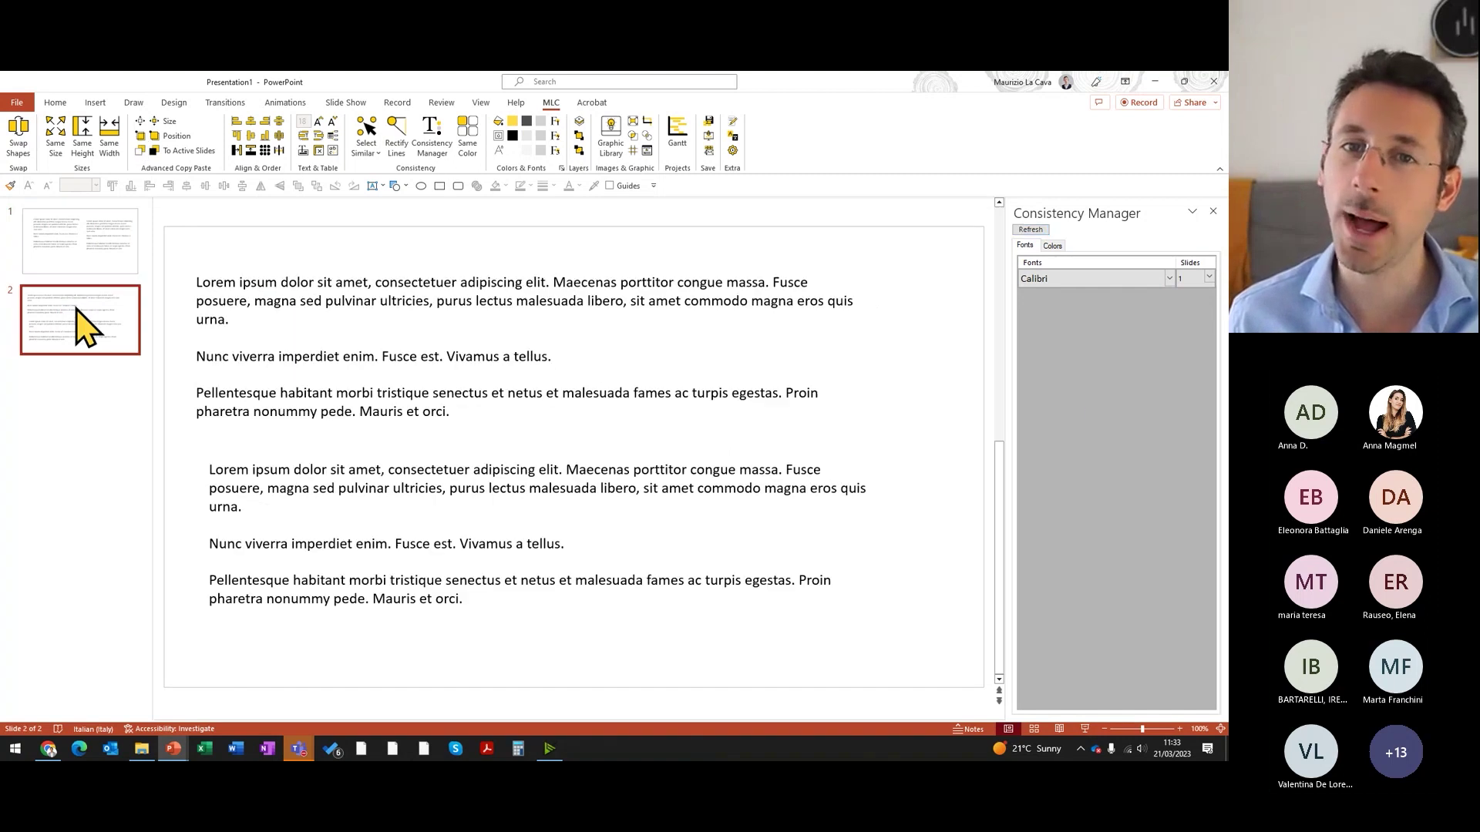
click(74, 266)
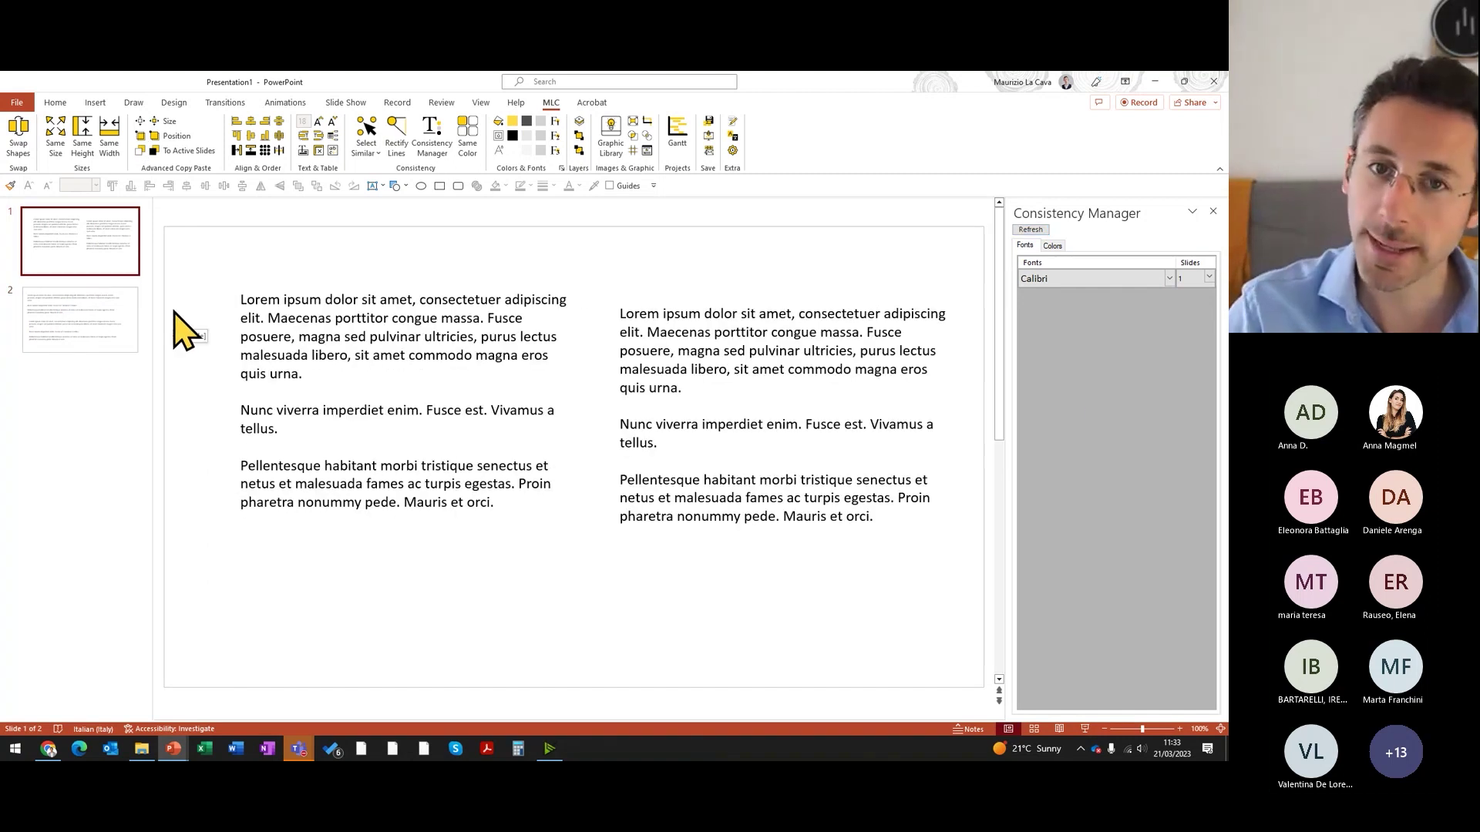
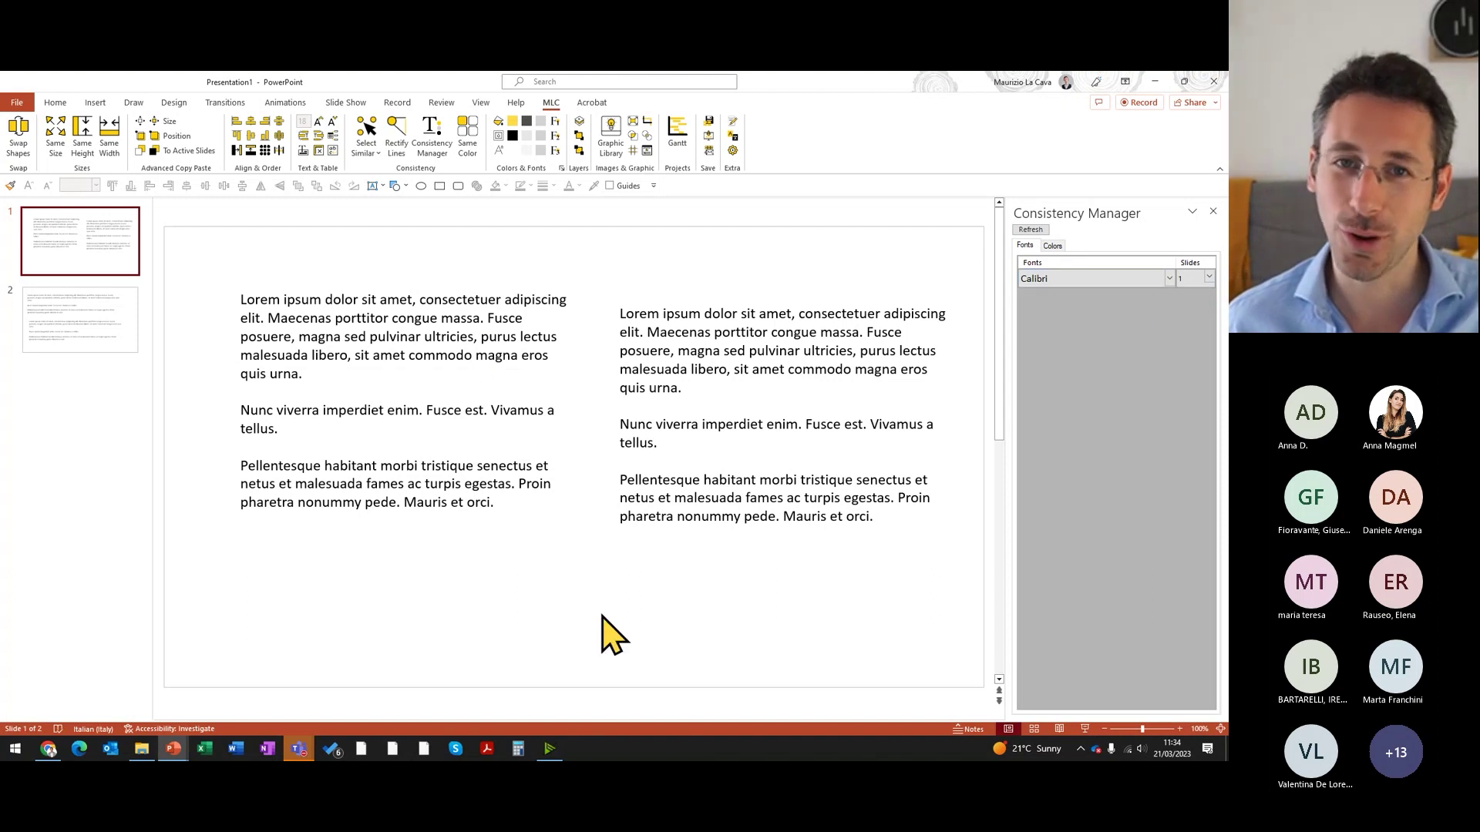
Step: Delete both text boxes from the test slide, then list the exercises deck's fonts with slide counts
key(ctrl+a)
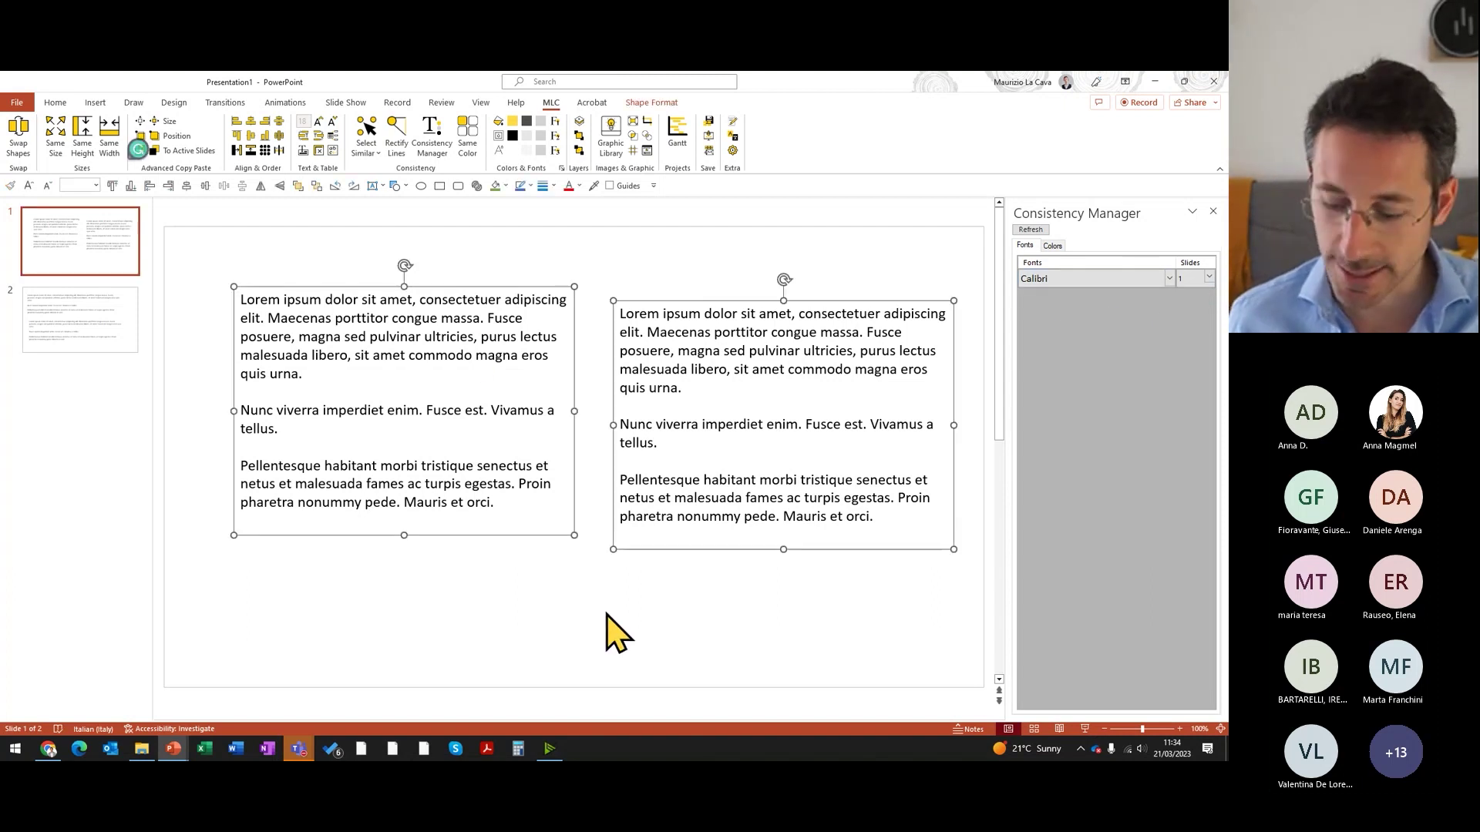
key(Delete)
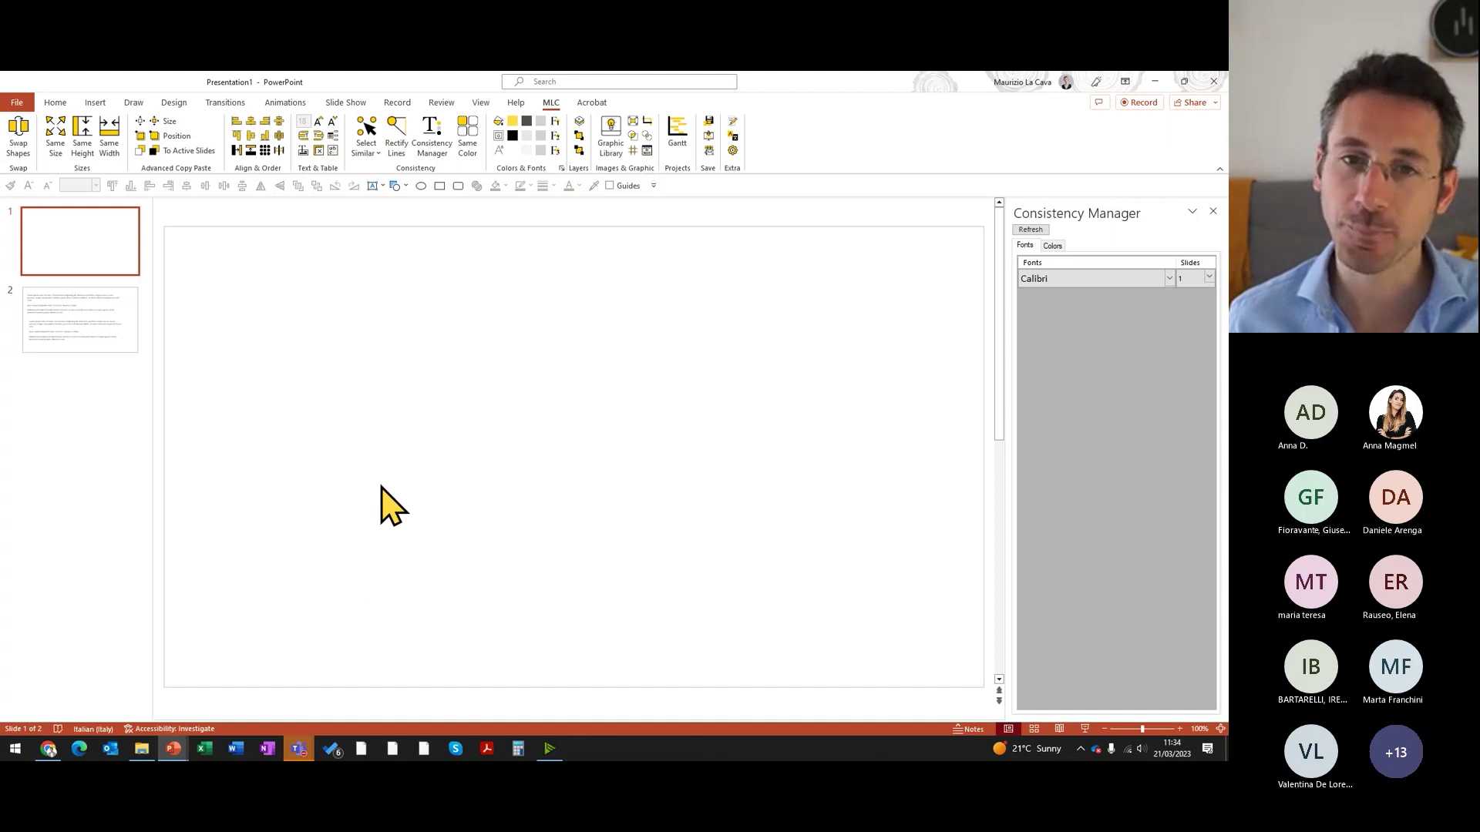
mouse_move(173, 750)
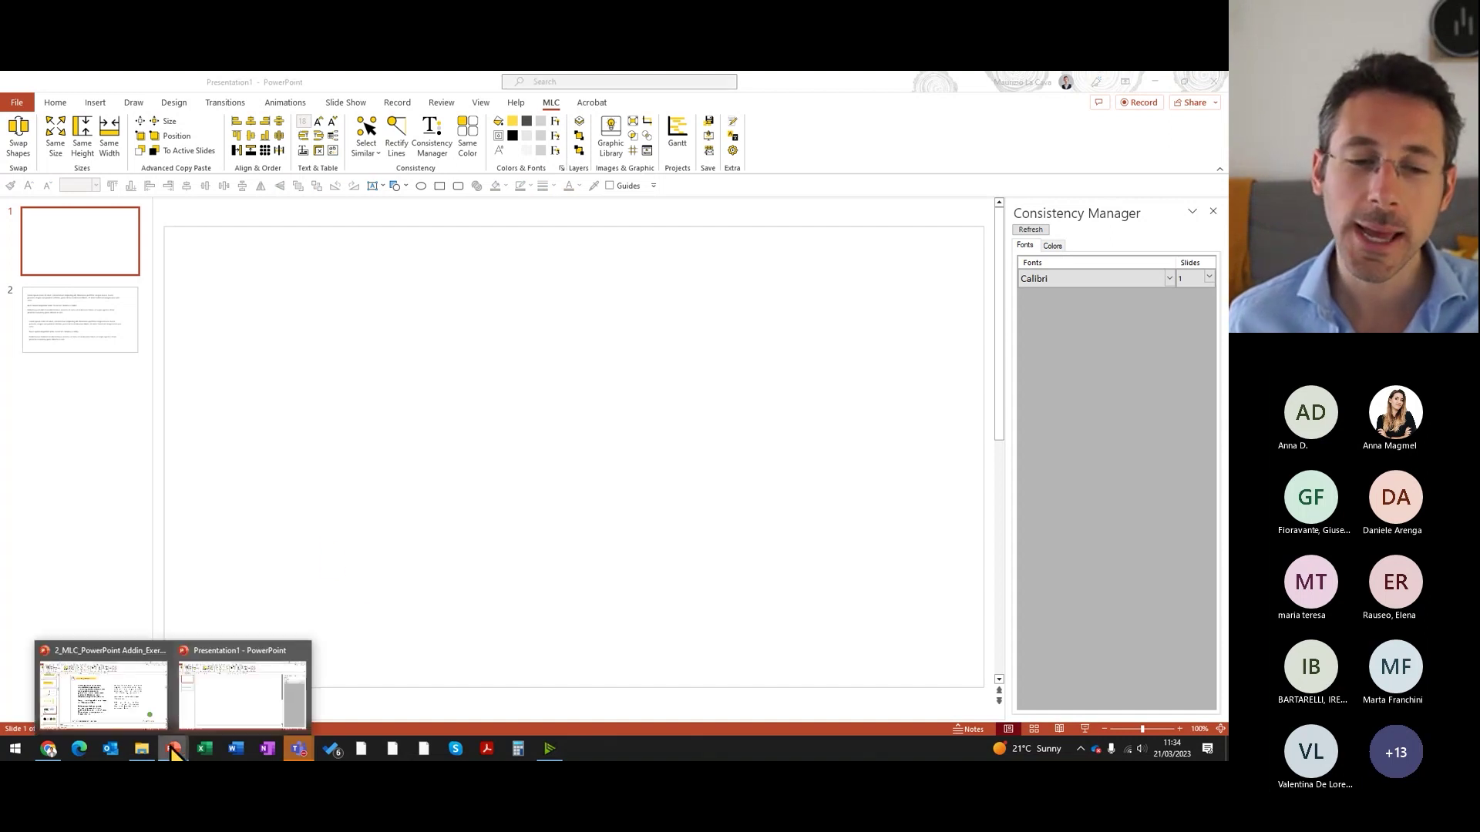
click(146, 703)
click(431, 146)
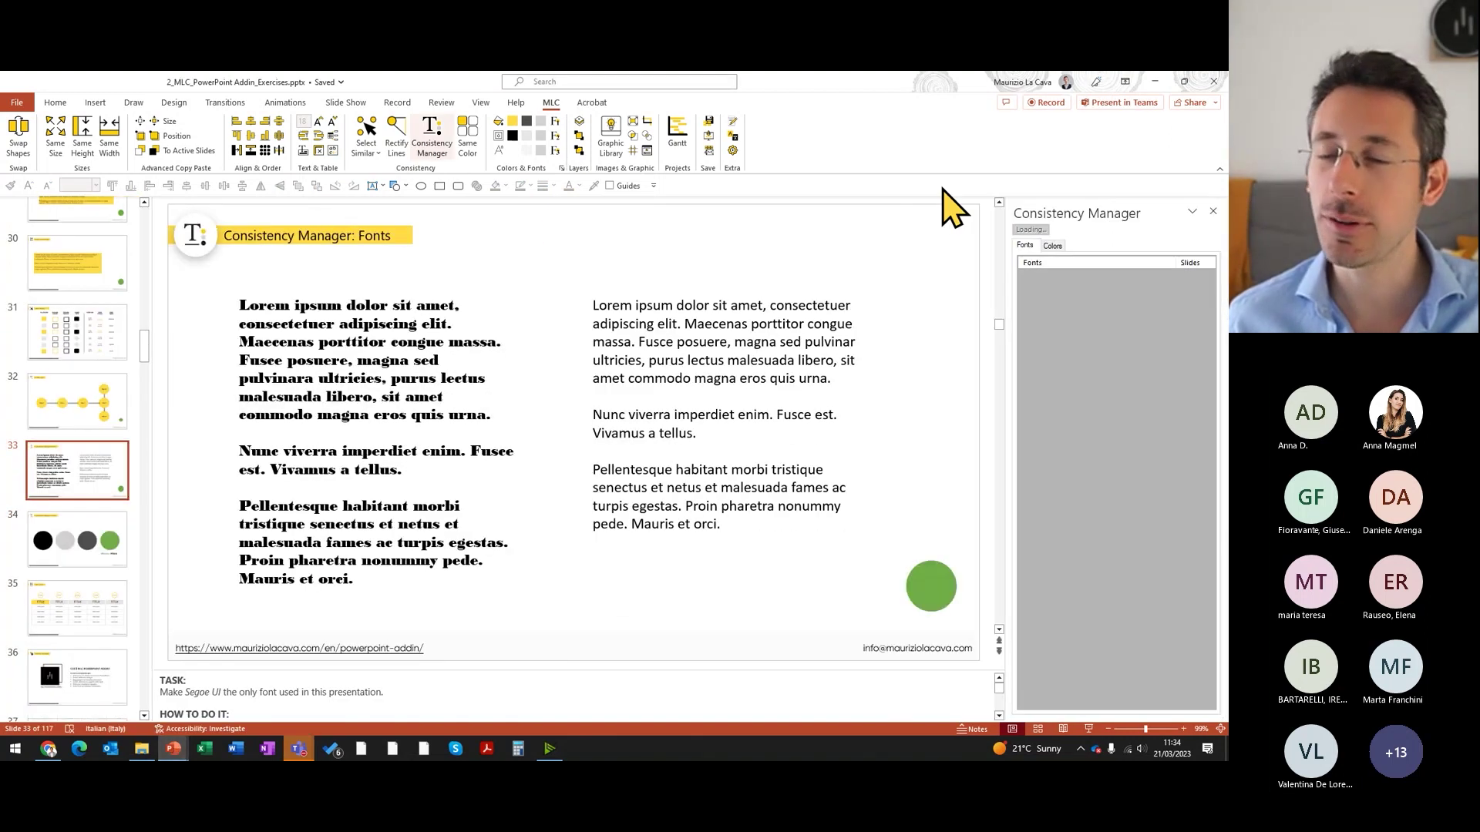
click(1052, 245)
click(1025, 245)
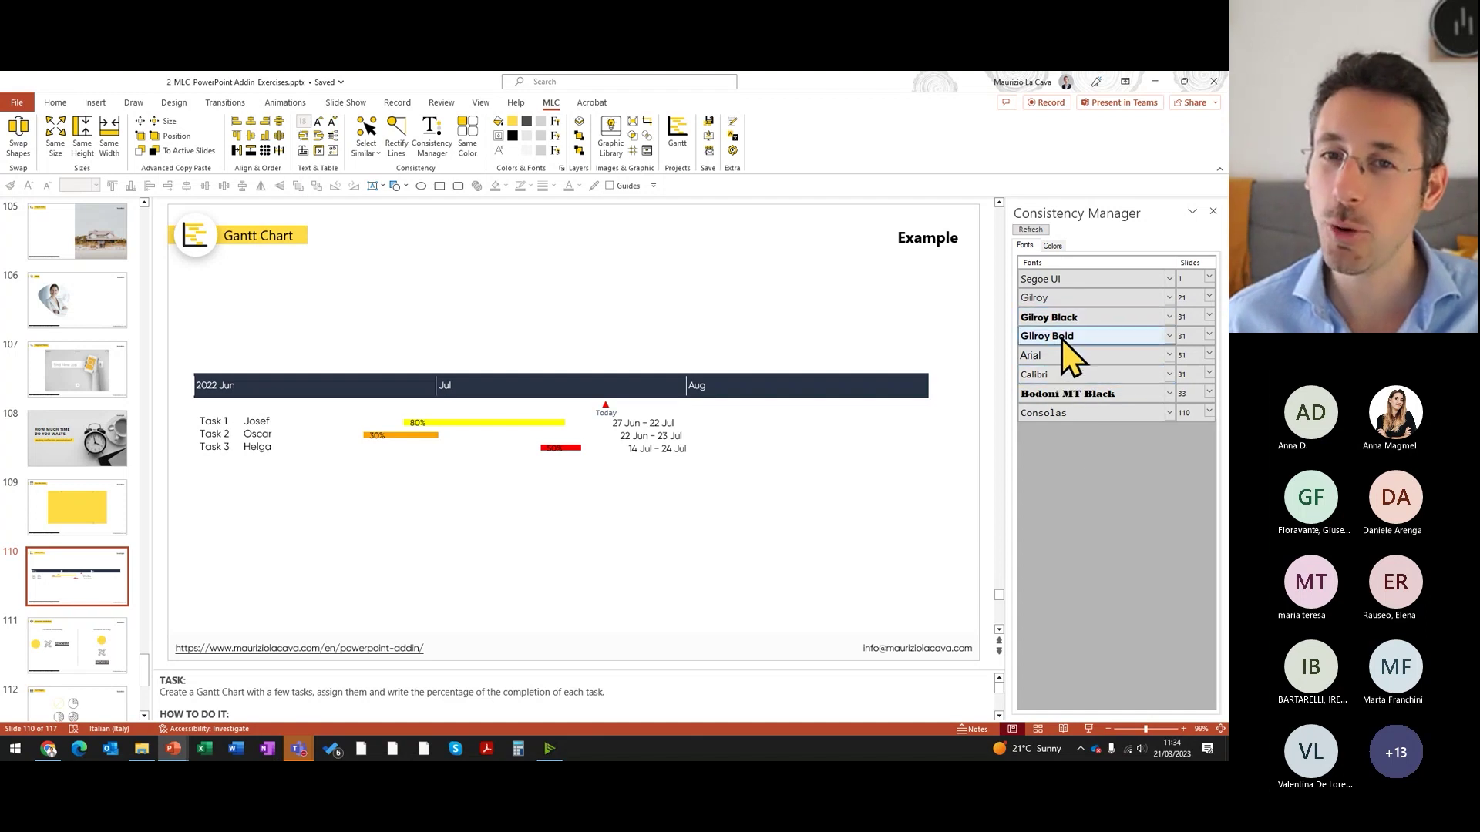
Step: Browse the slide thumbnails and open slide 86, Remove Margins
scroll(16, 380, up, 5)
scroll(16, 413, up, 5)
scroll(16, 413, up, 5)
scroll(39, 413, down, 5)
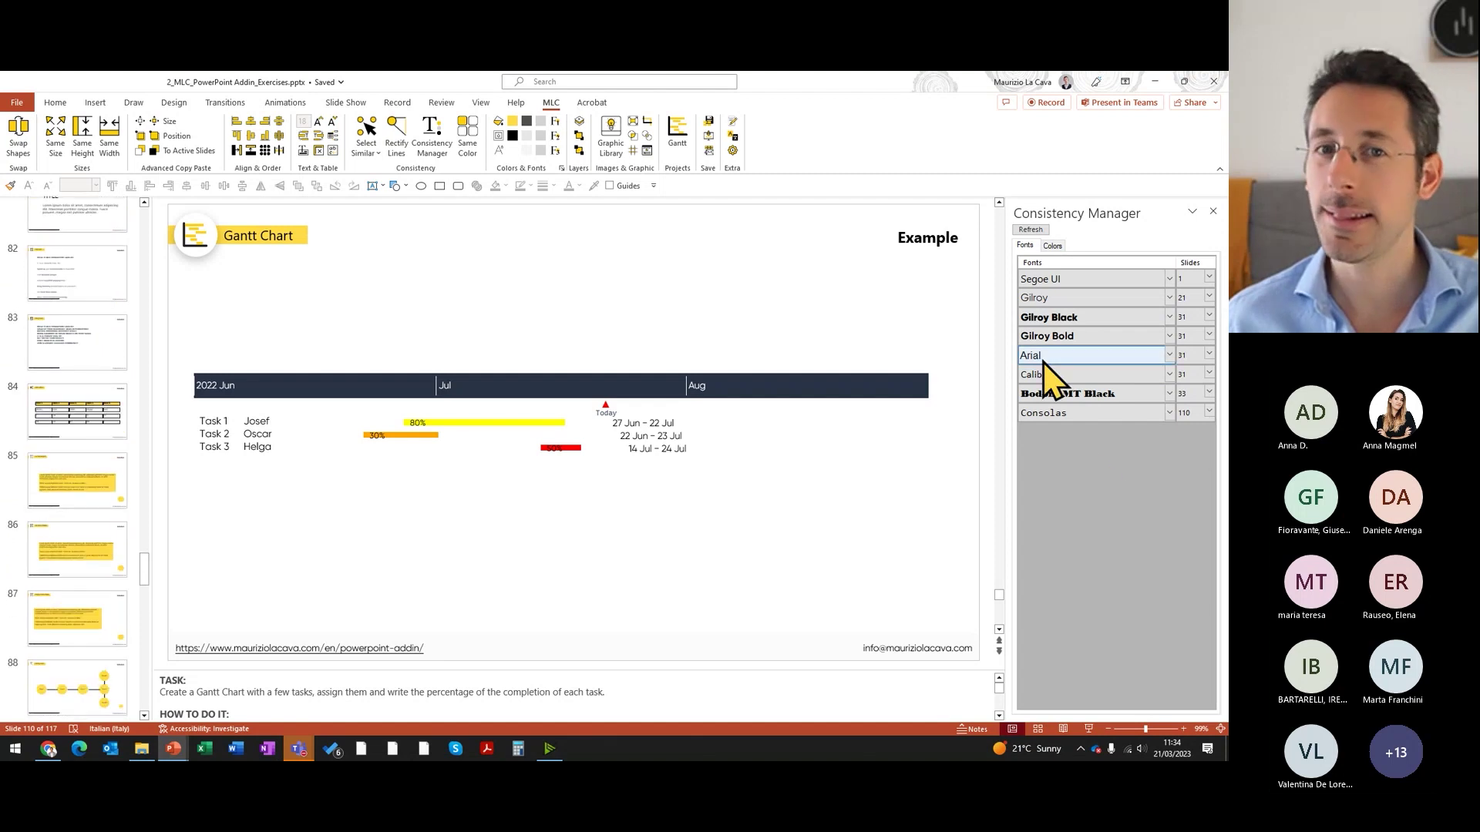
scroll(172, 479, up, 5)
scroll(134, 458, up, 1)
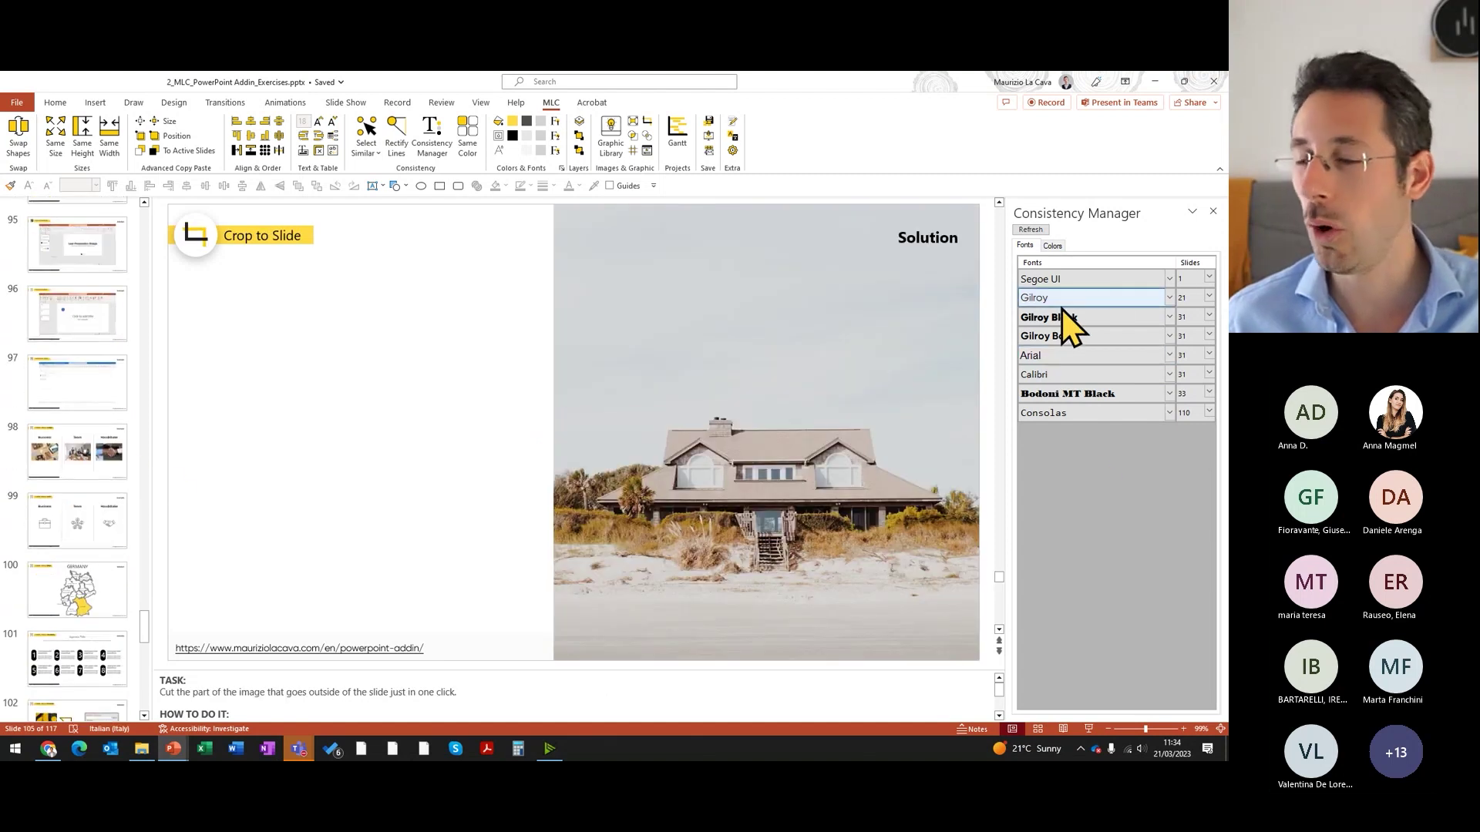
click(66, 394)
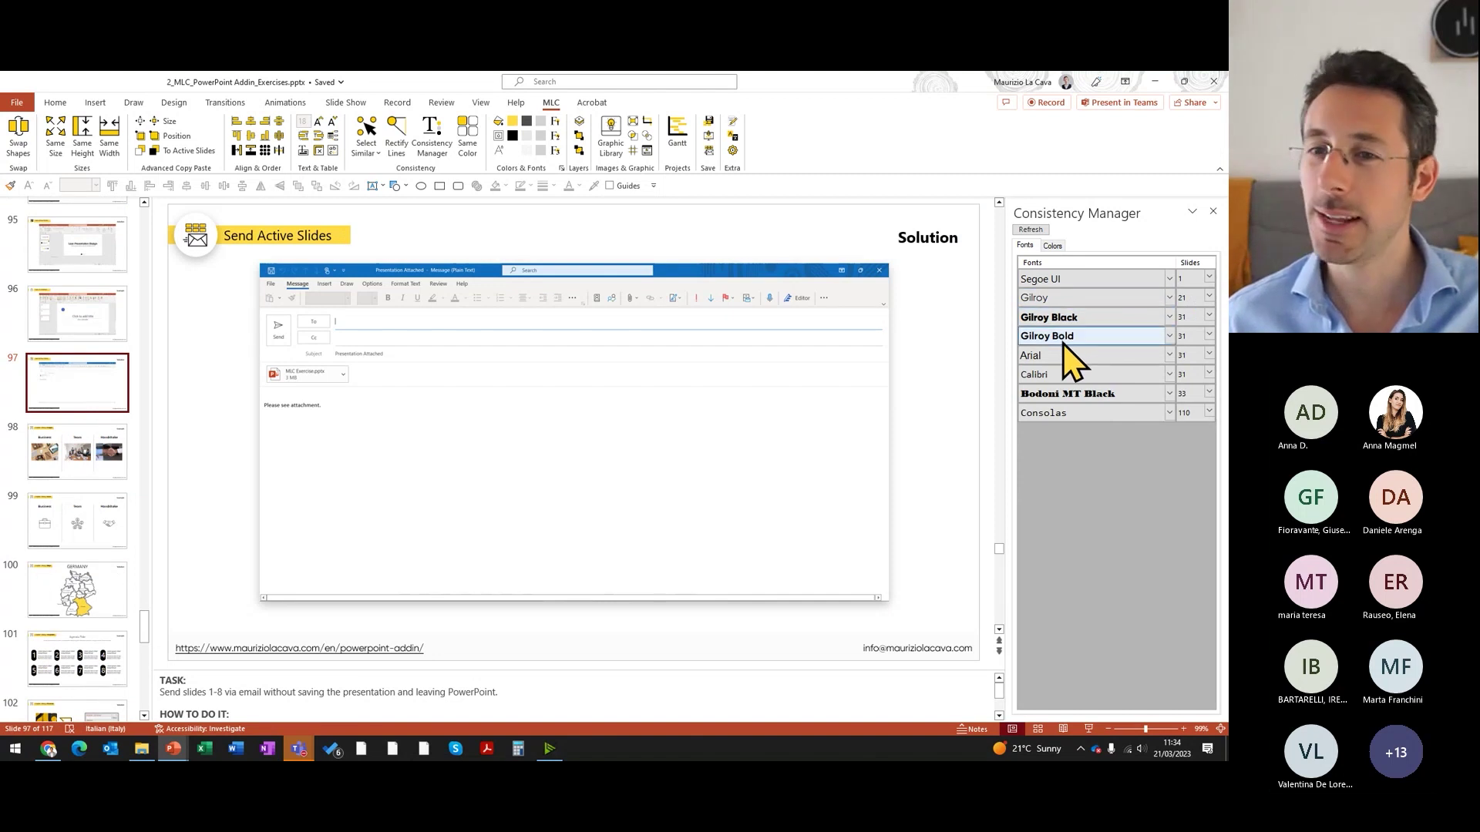
scroll(53, 511, up, 1)
scroll(84, 382, up, 1)
scroll(81, 381, up, 1)
click(73, 380)
scroll(79, 396, up, 1)
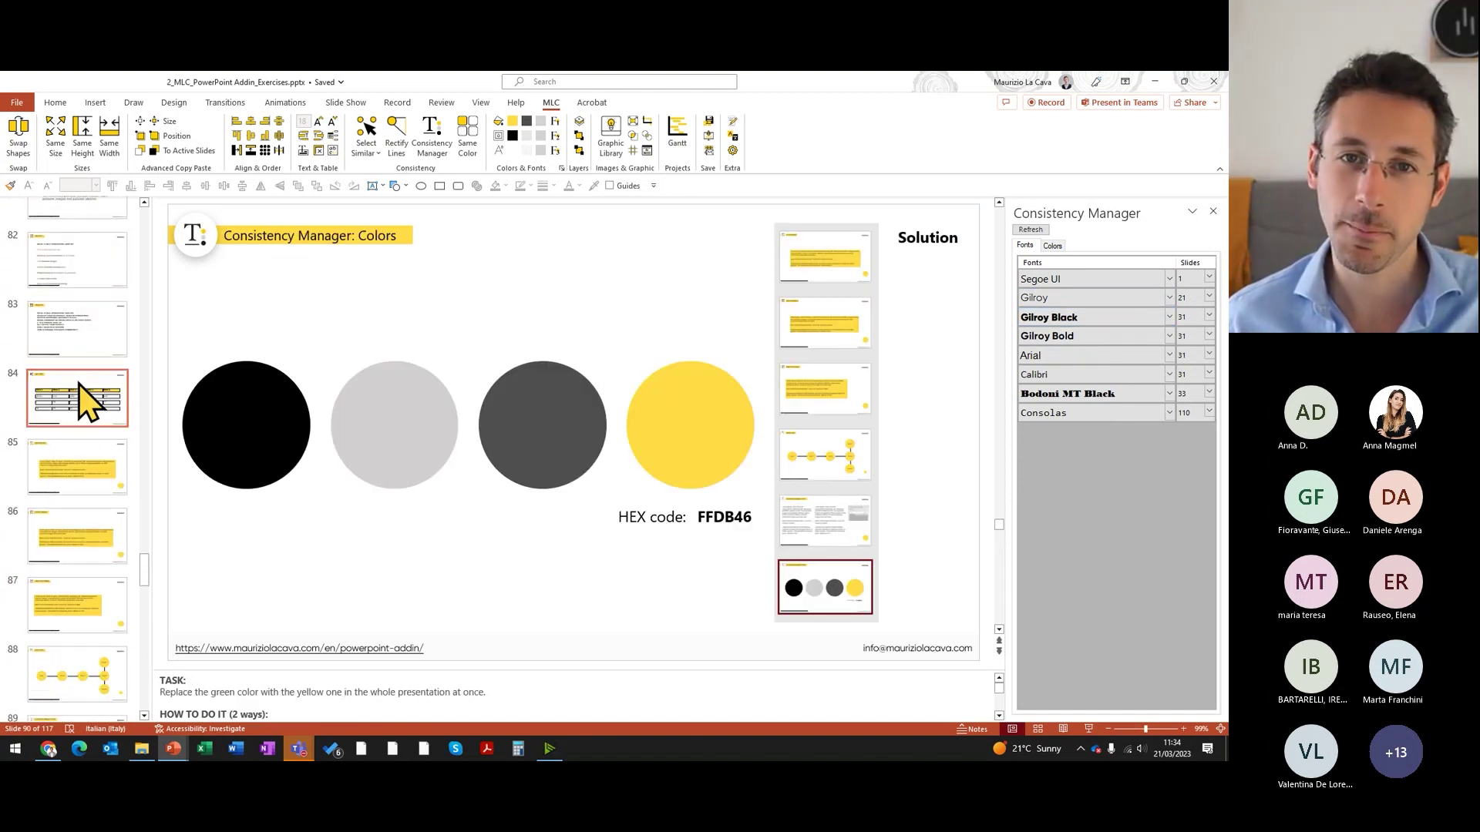
click(84, 515)
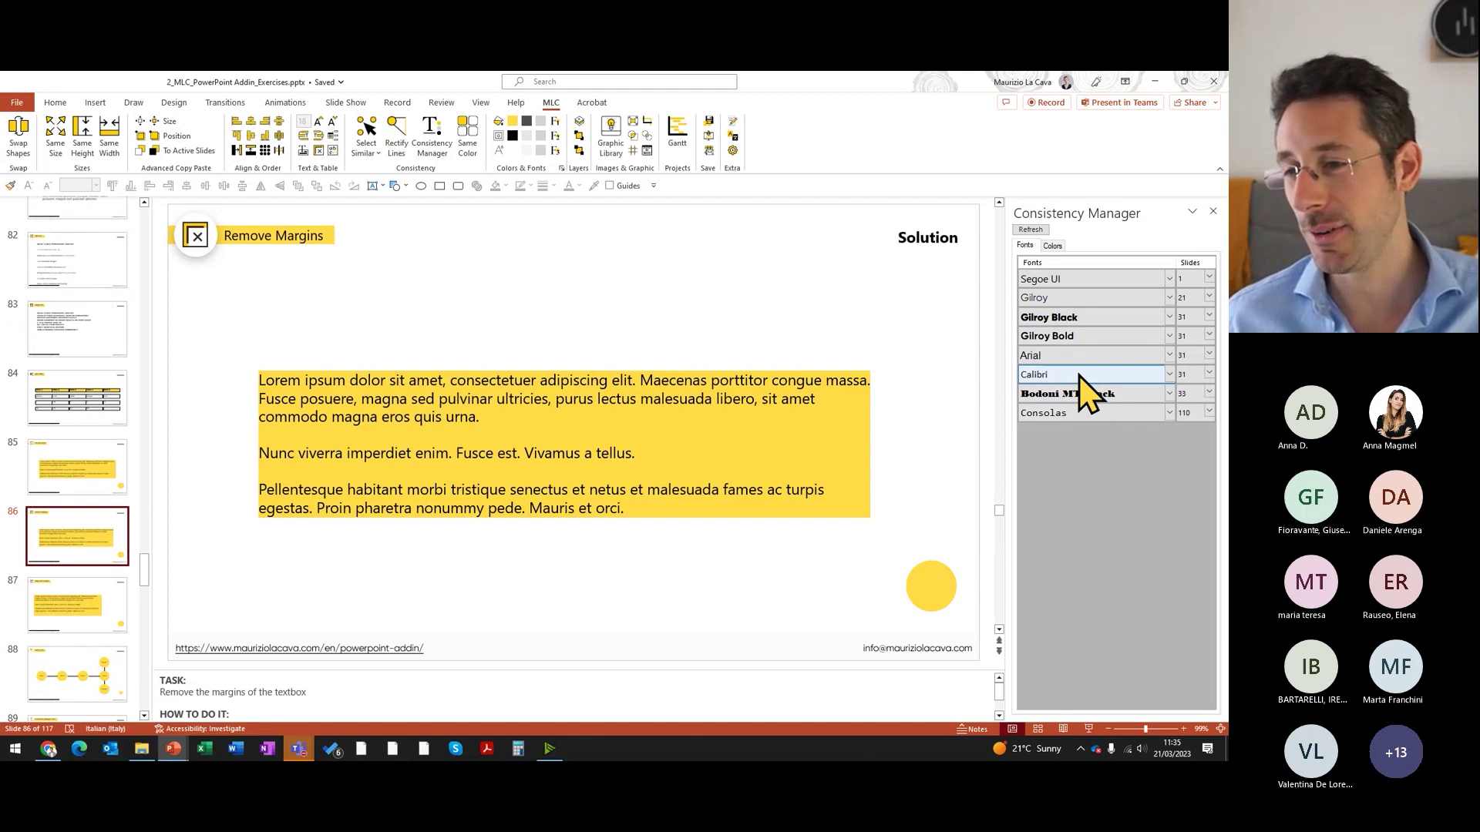
Step: Replace the Calibri font with Gilroy across the whole deck
click(1169, 378)
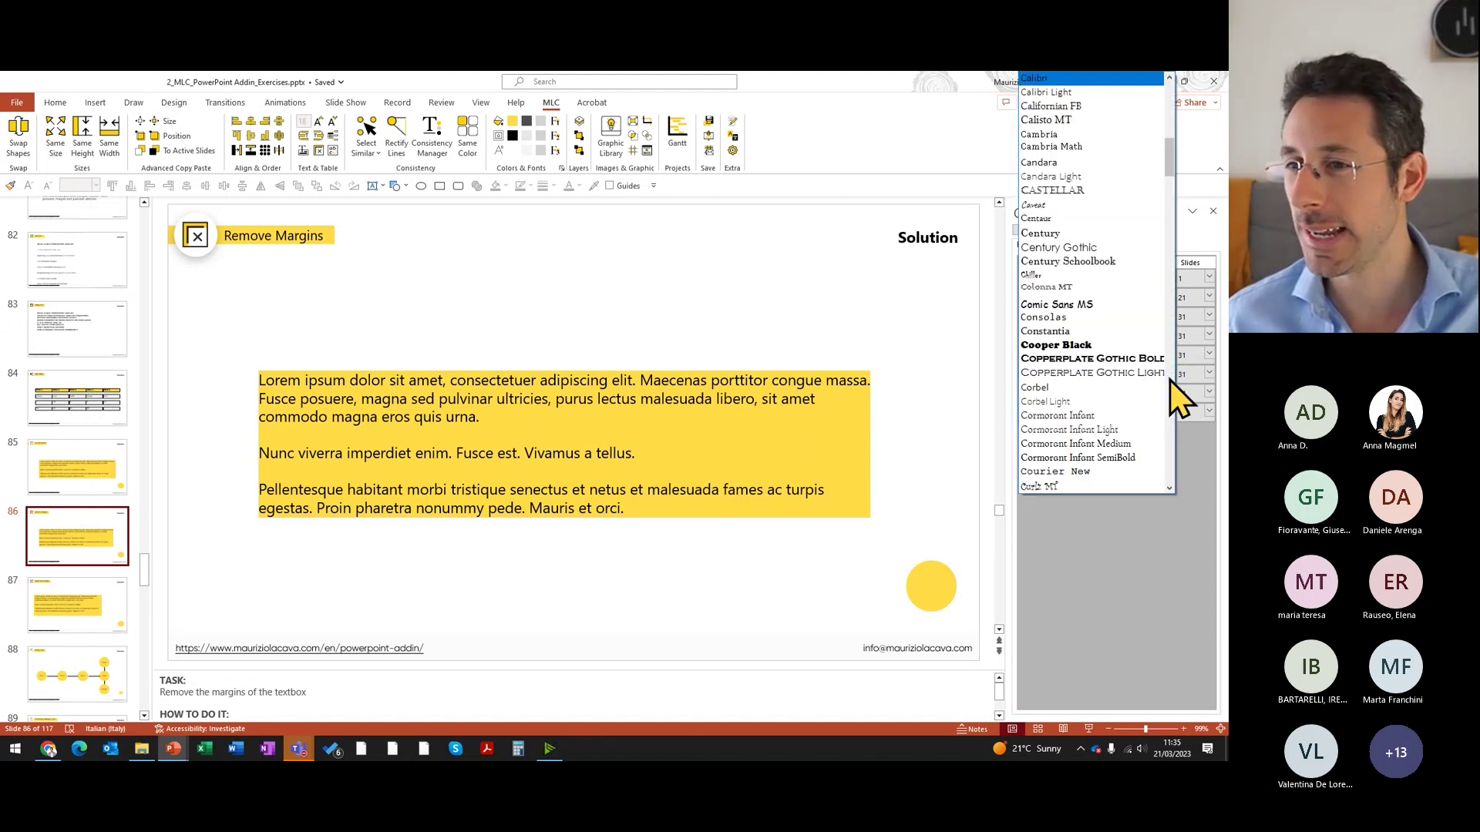
scroll(1102, 308, down, 7)
scroll(1076, 401, down, 7)
scroll(1095, 308, down, 6)
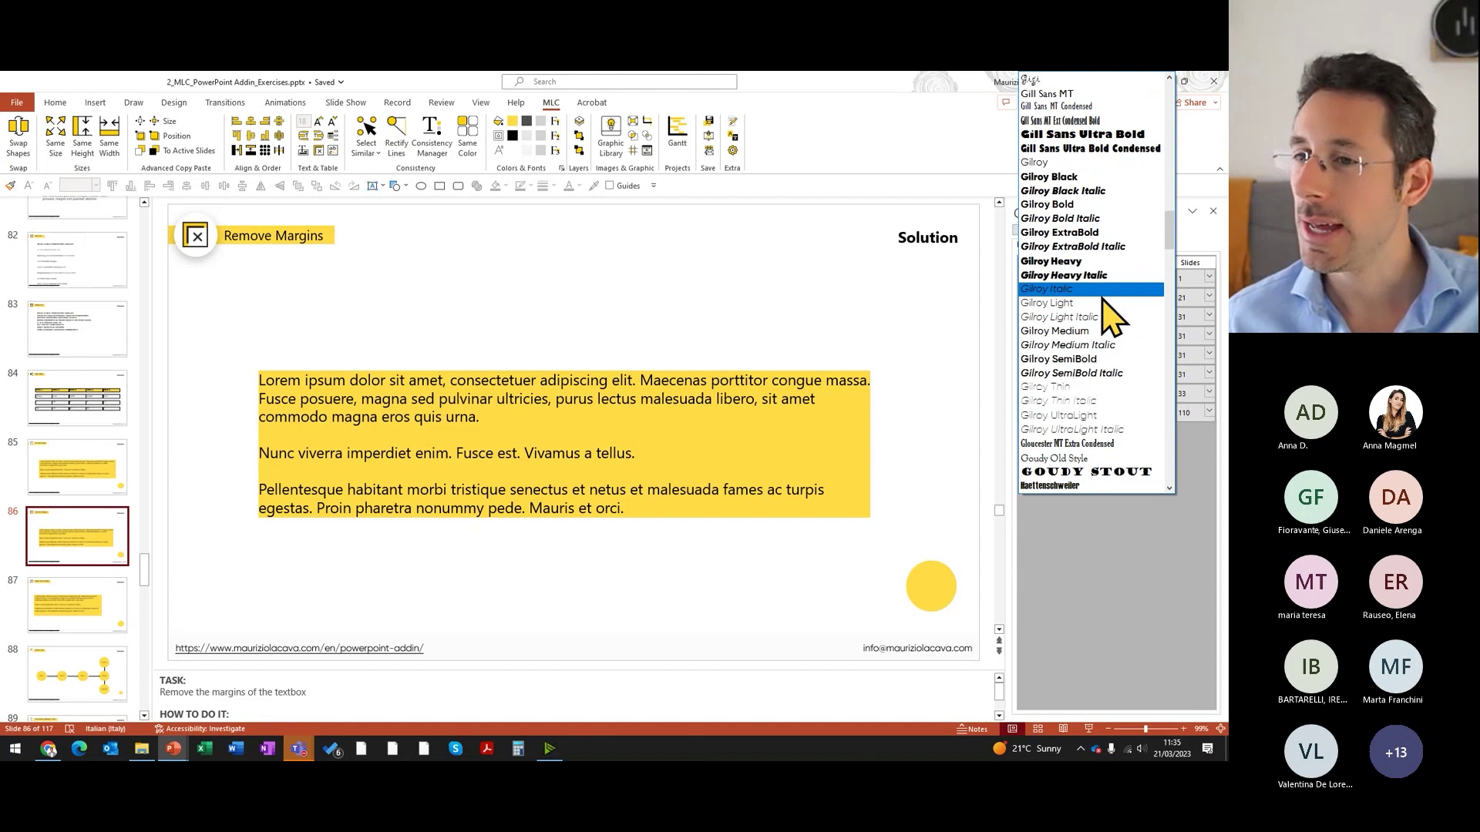
click(1104, 162)
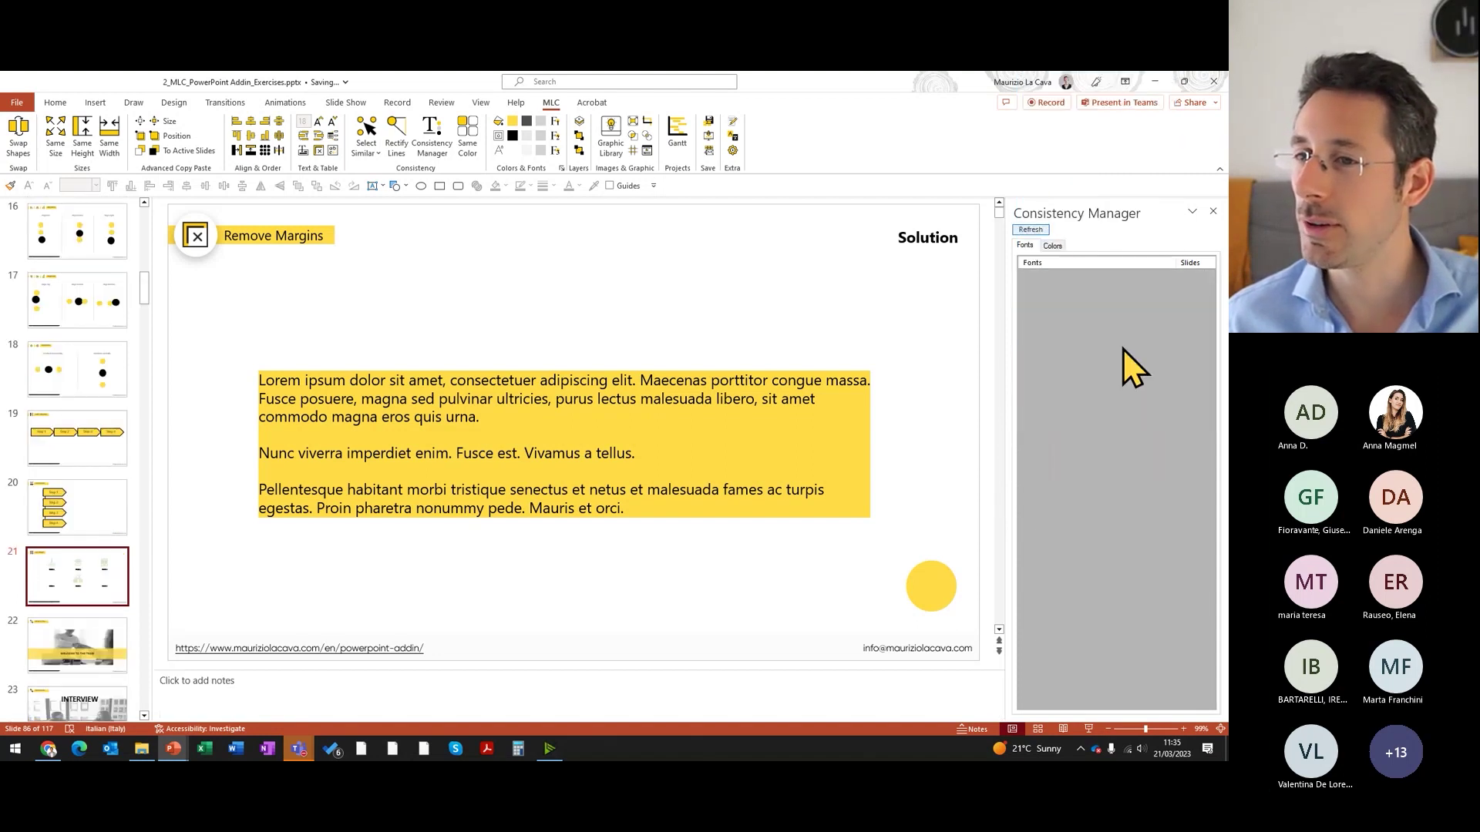
Step: Go to slide 90, the colours exercise
scroll(60, 409, up, 5)
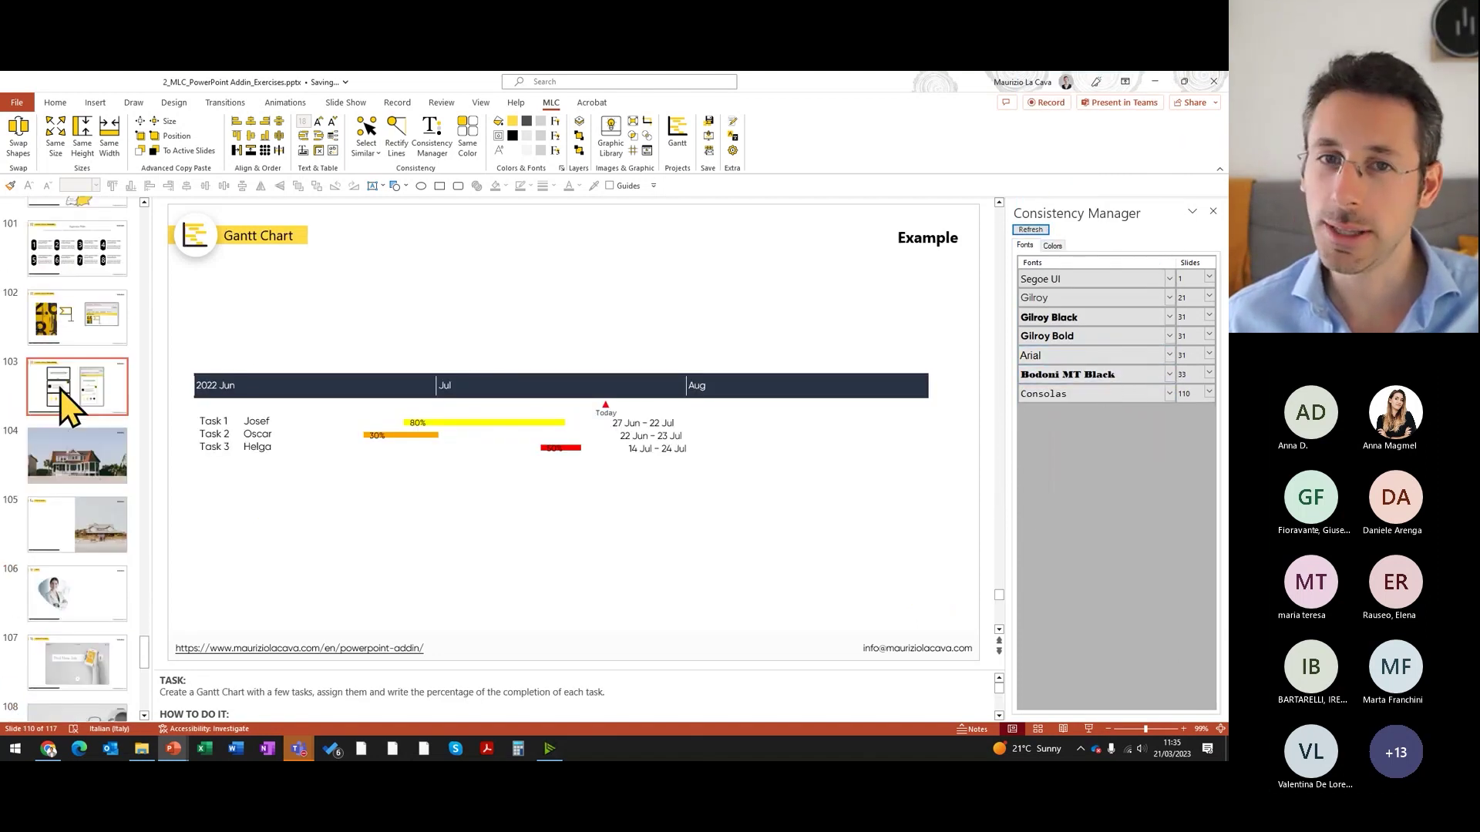
click(59, 403)
scroll(66, 405, up, 5)
click(62, 390)
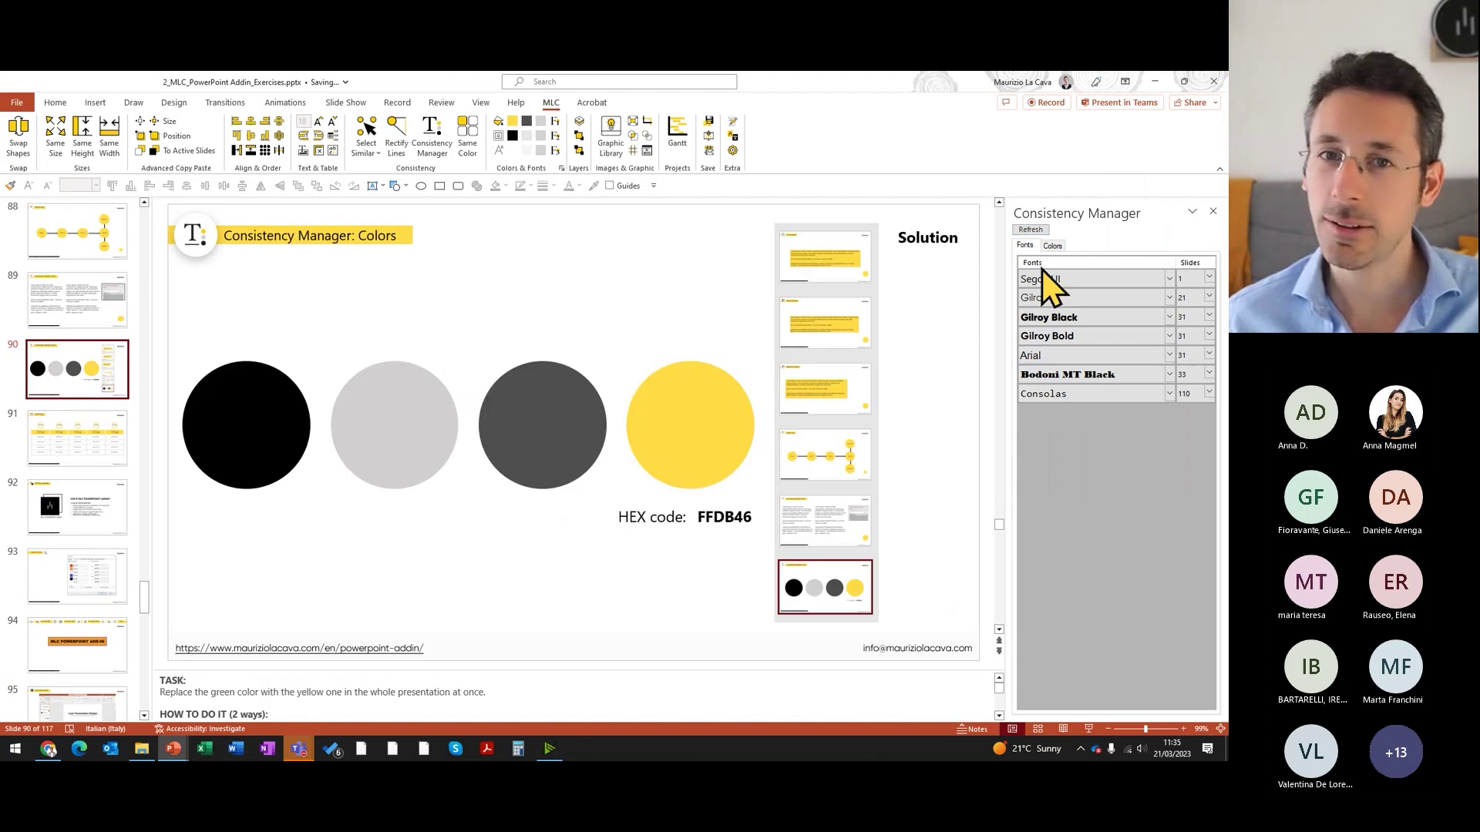
Step: List the deck's colours, select the yellow circle on slide 90, and open the Colors & Fonts settings
click(1052, 247)
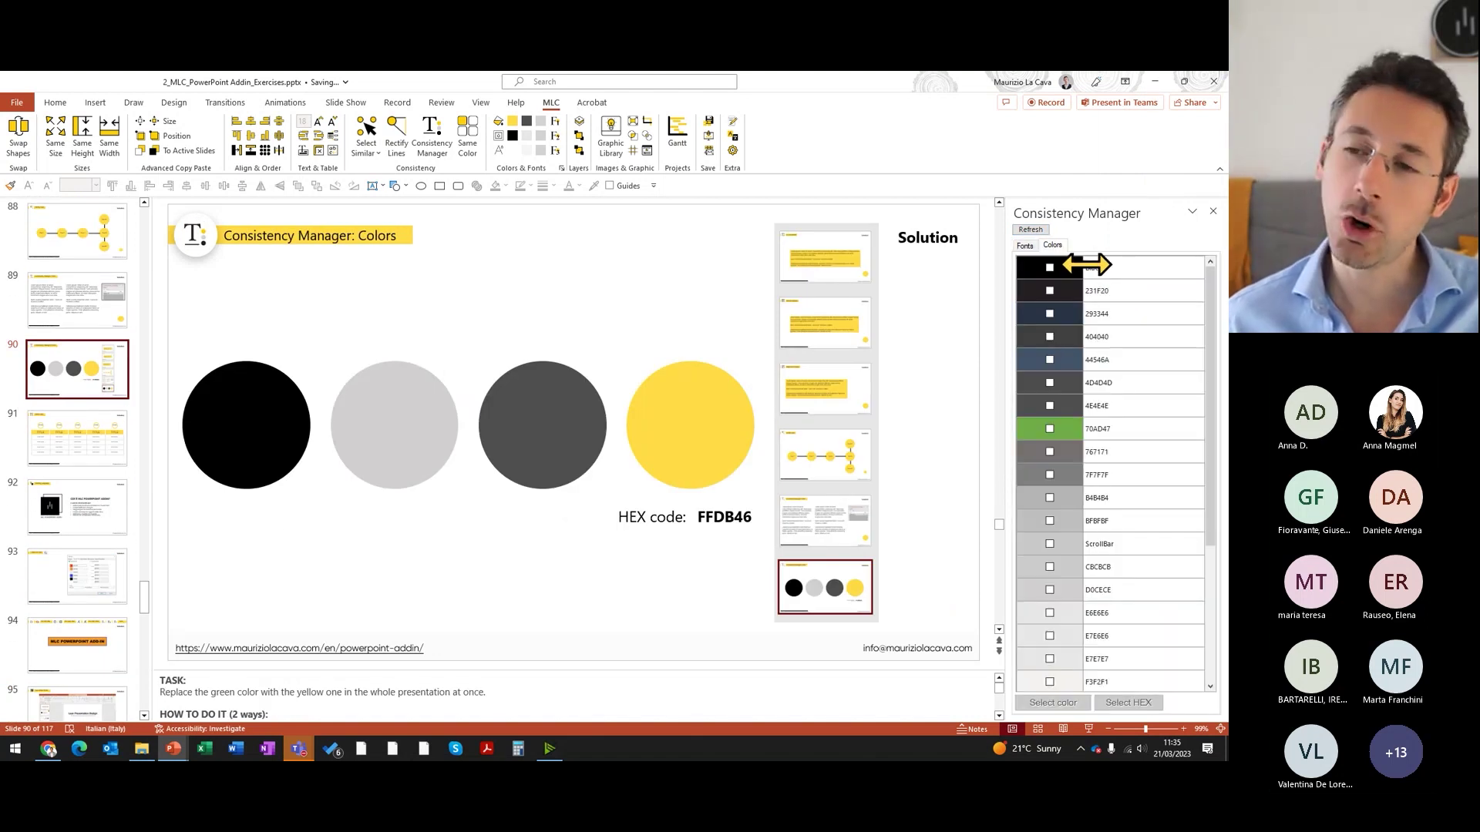
scroll(1099, 366, down, 5)
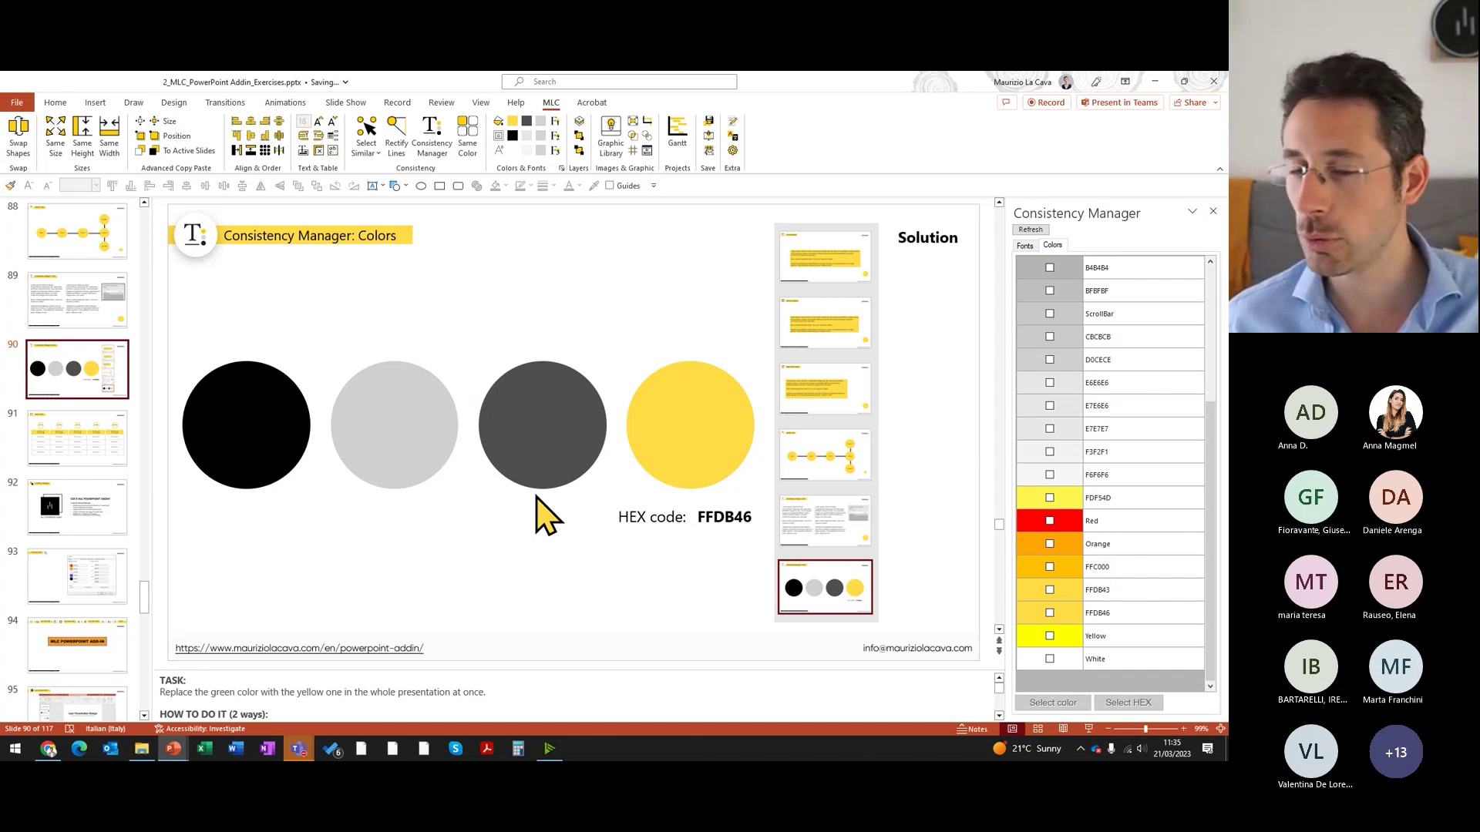
scroll(11, 456, up, 3)
scroll(11, 469, up, 3)
scroll(11, 469, up, 4)
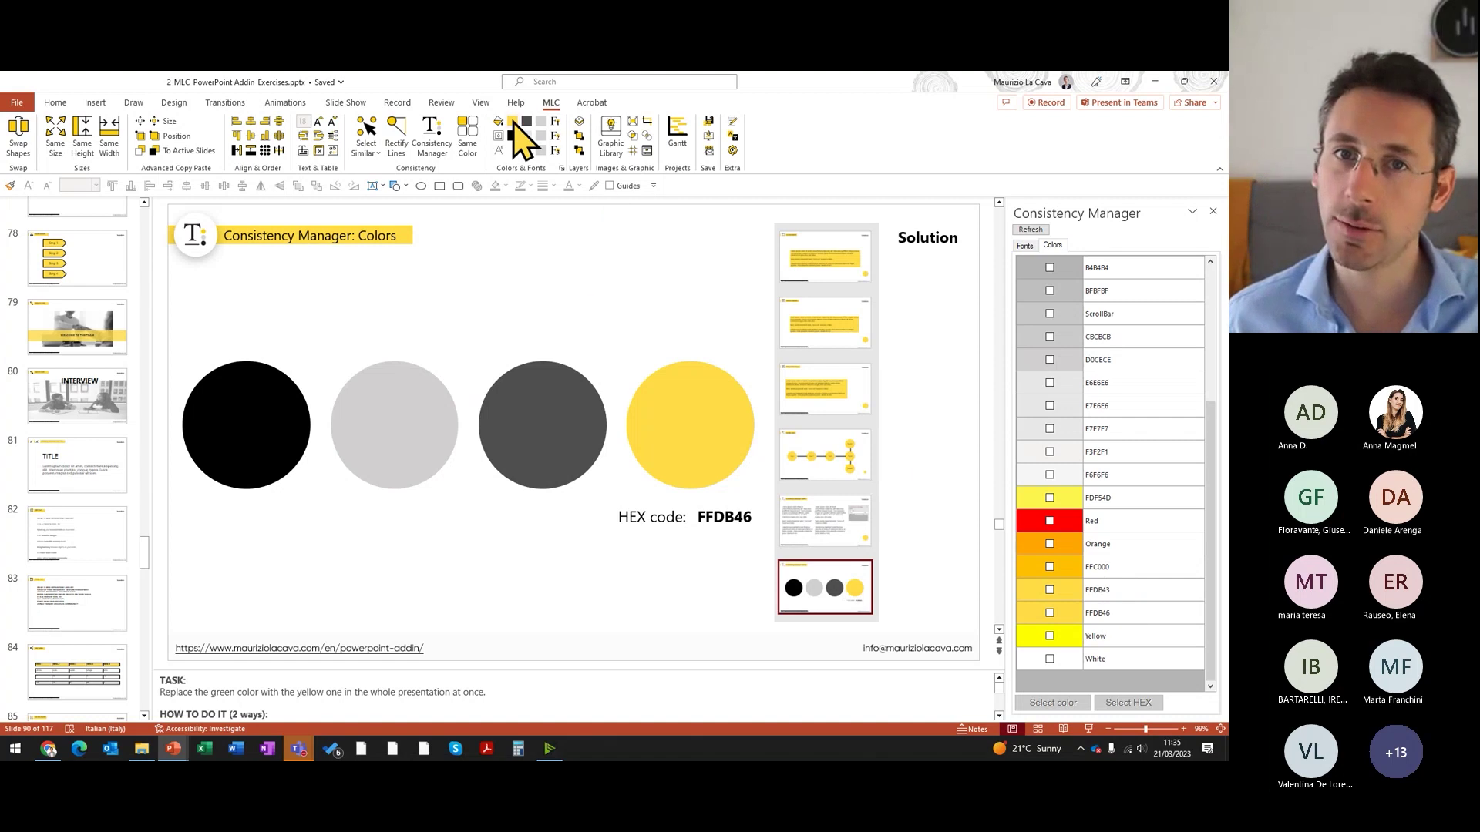
click(734, 431)
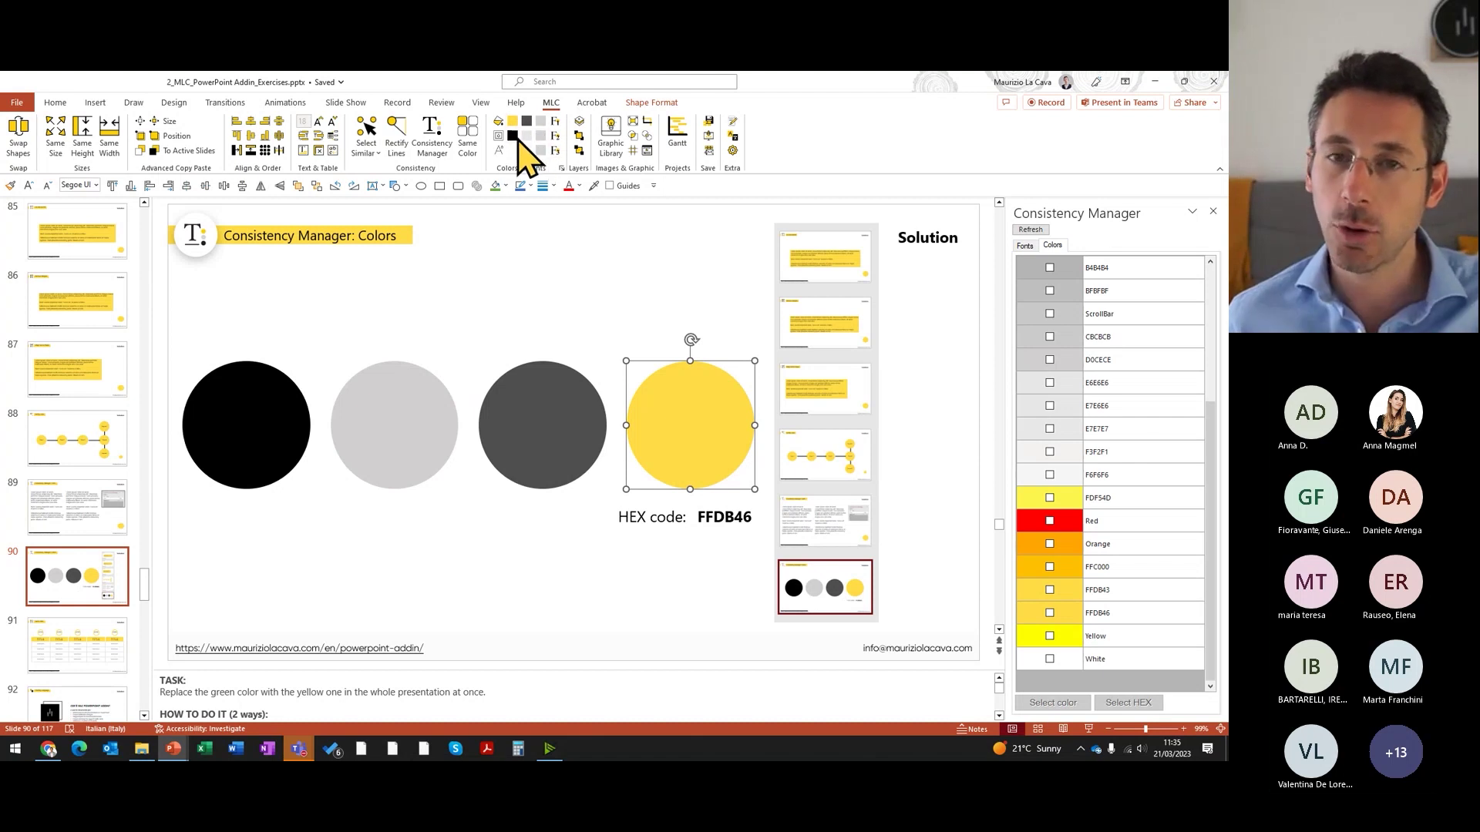
click(561, 168)
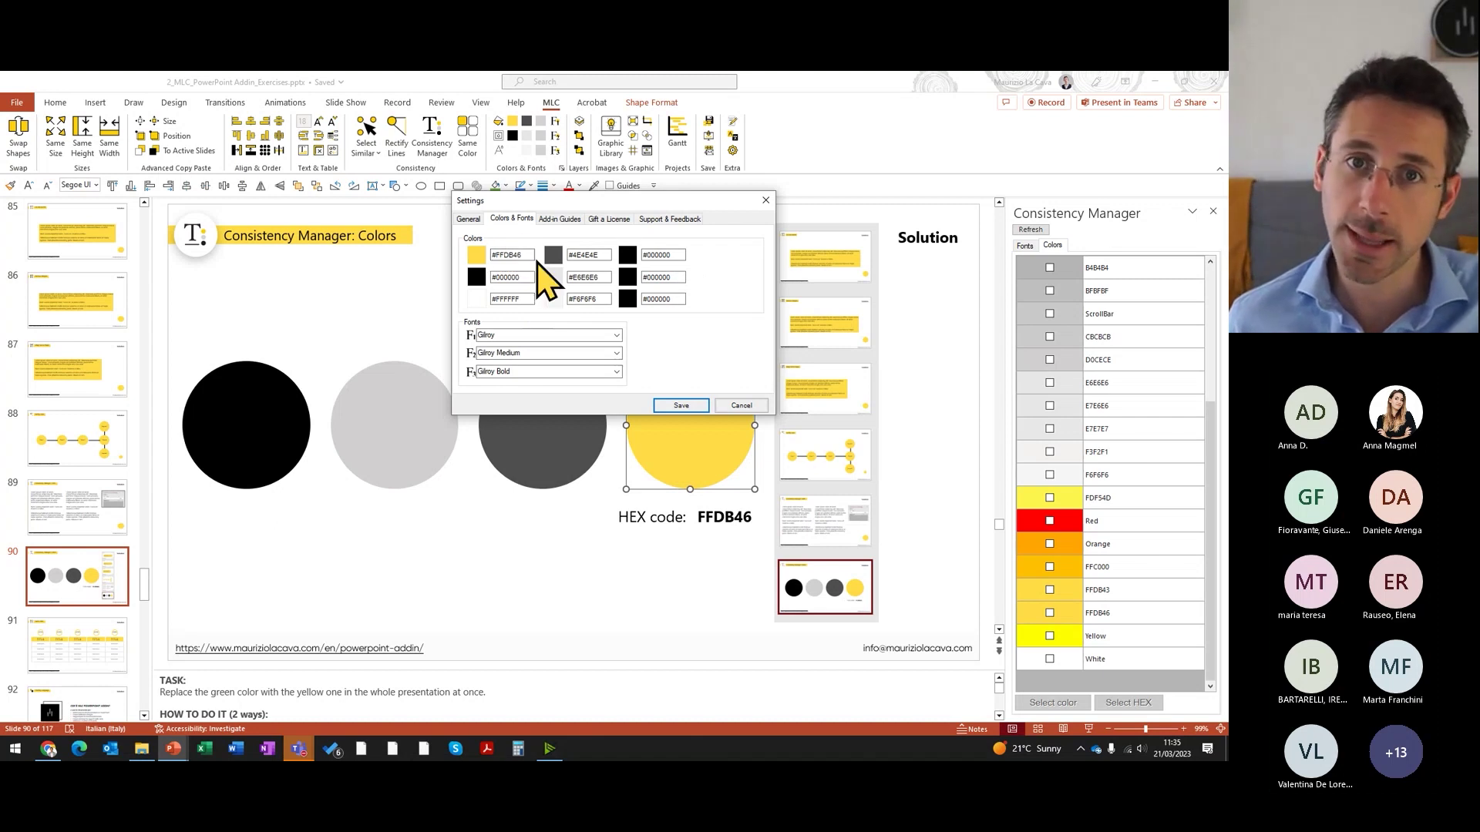
Step: Close Settings and replace colour FFDB43 deck-wide with hex #FFDB46
click(766, 203)
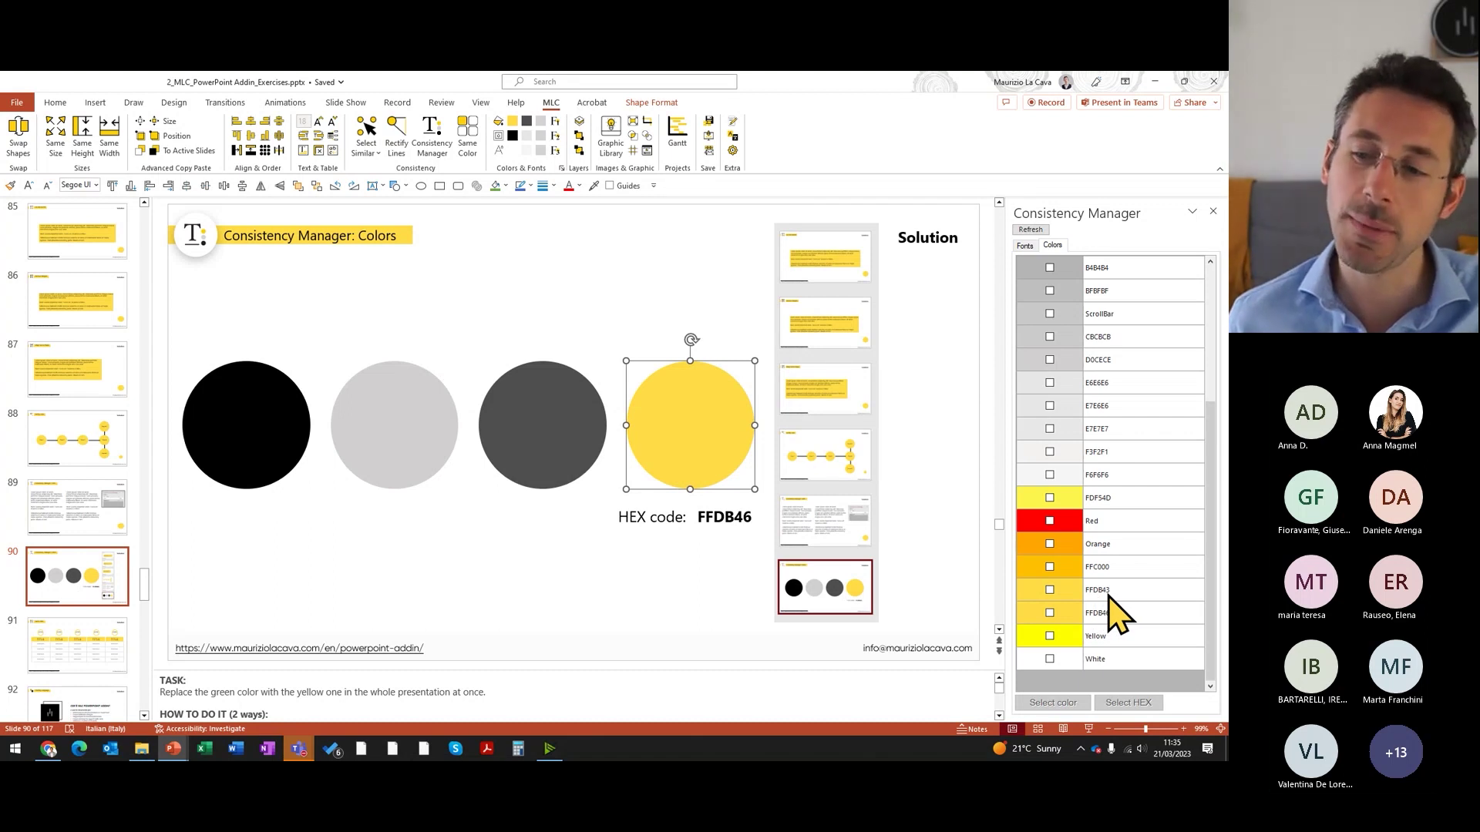
click(1049, 590)
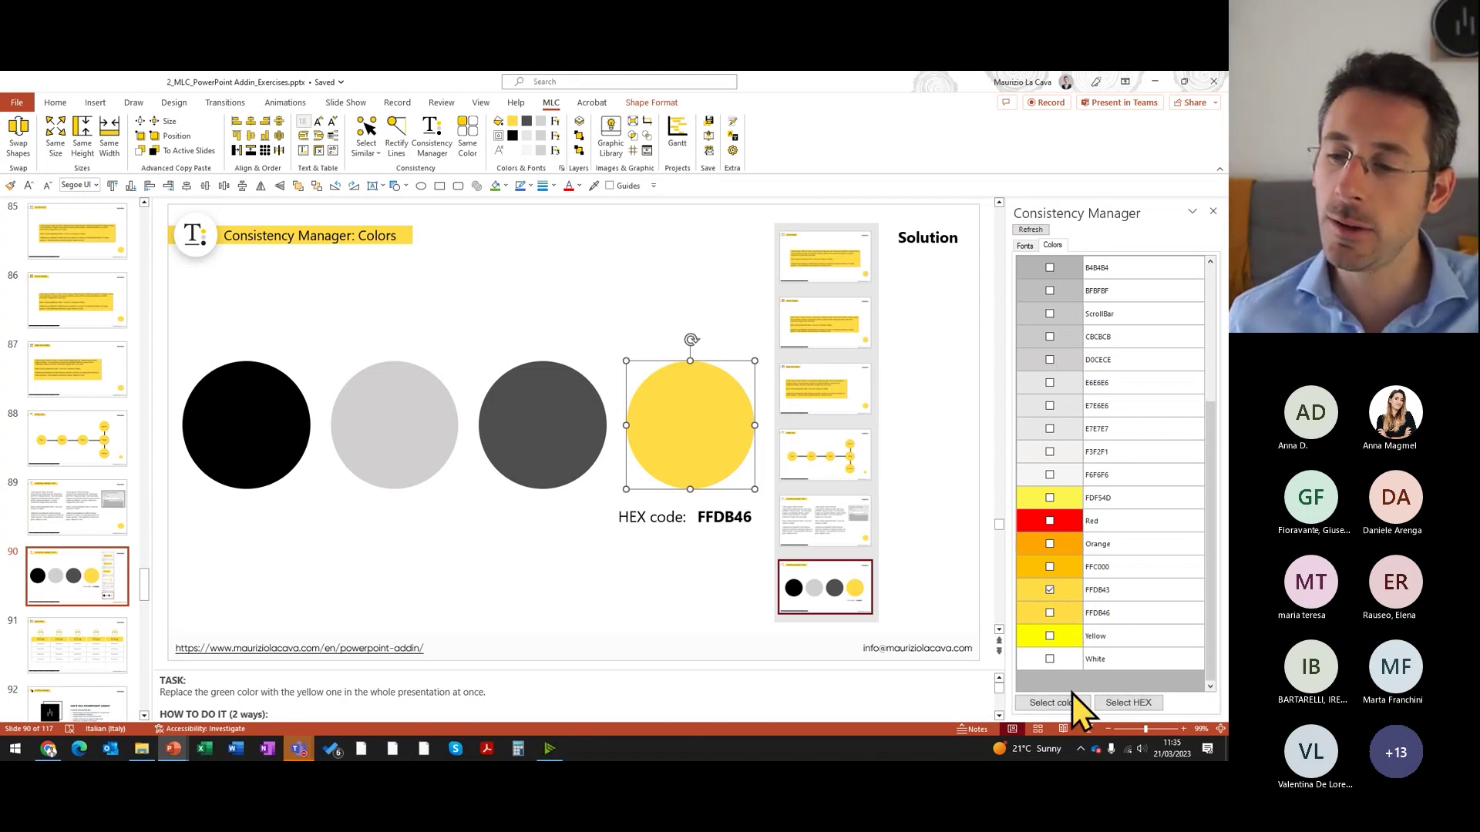
click(1076, 703)
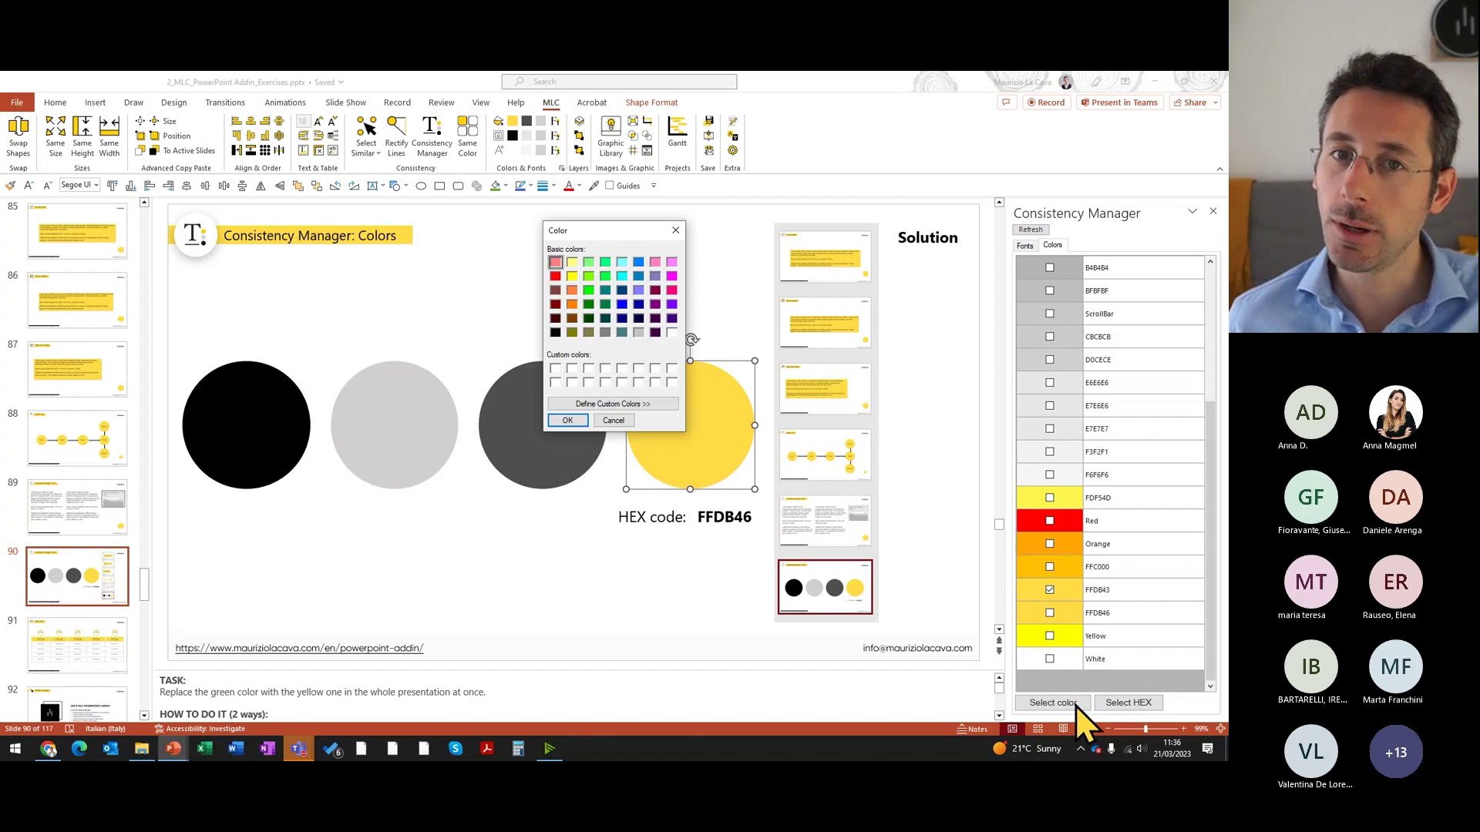
click(601, 420)
click(1136, 700)
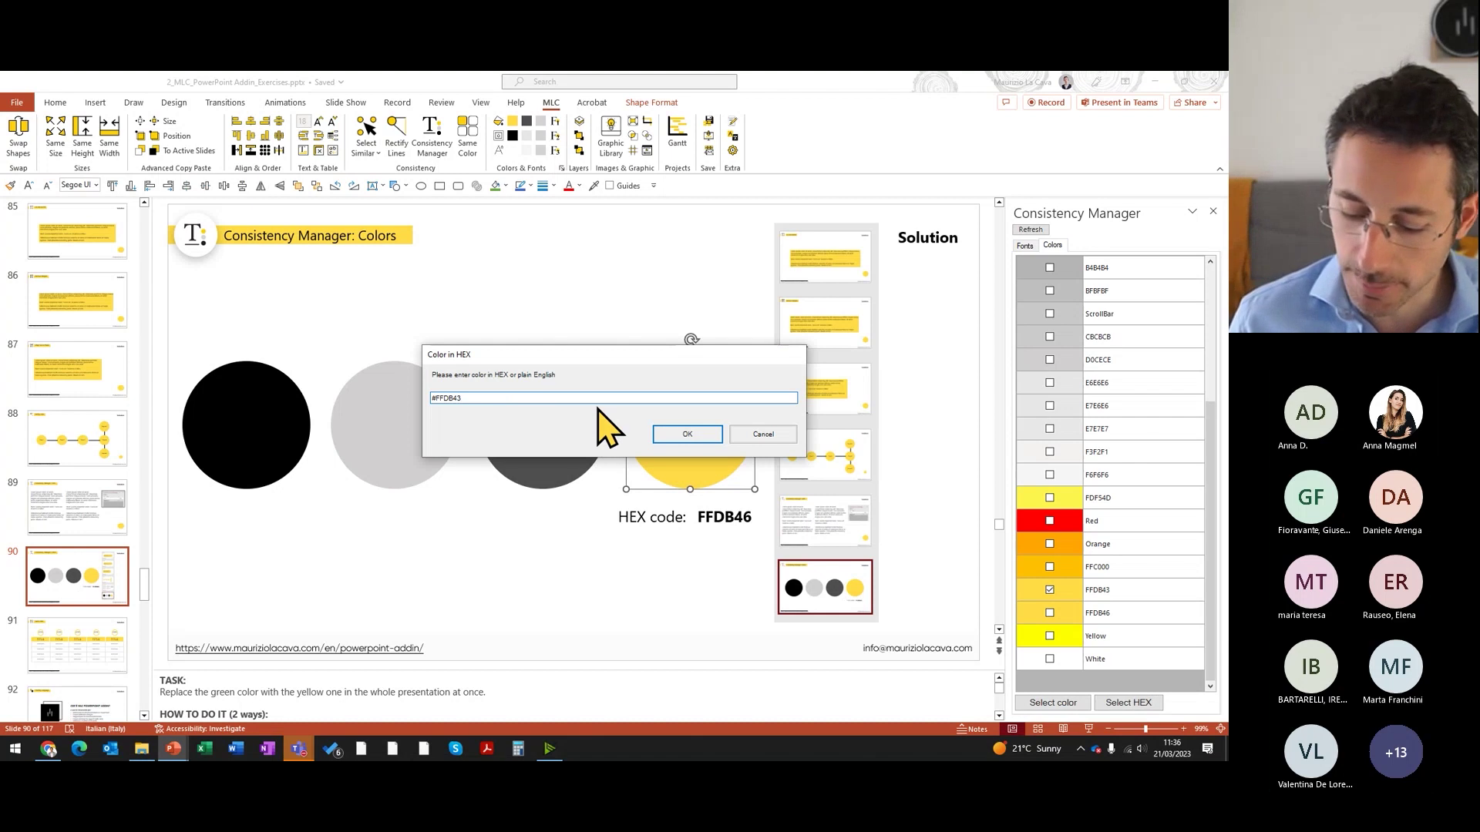
click(692, 435)
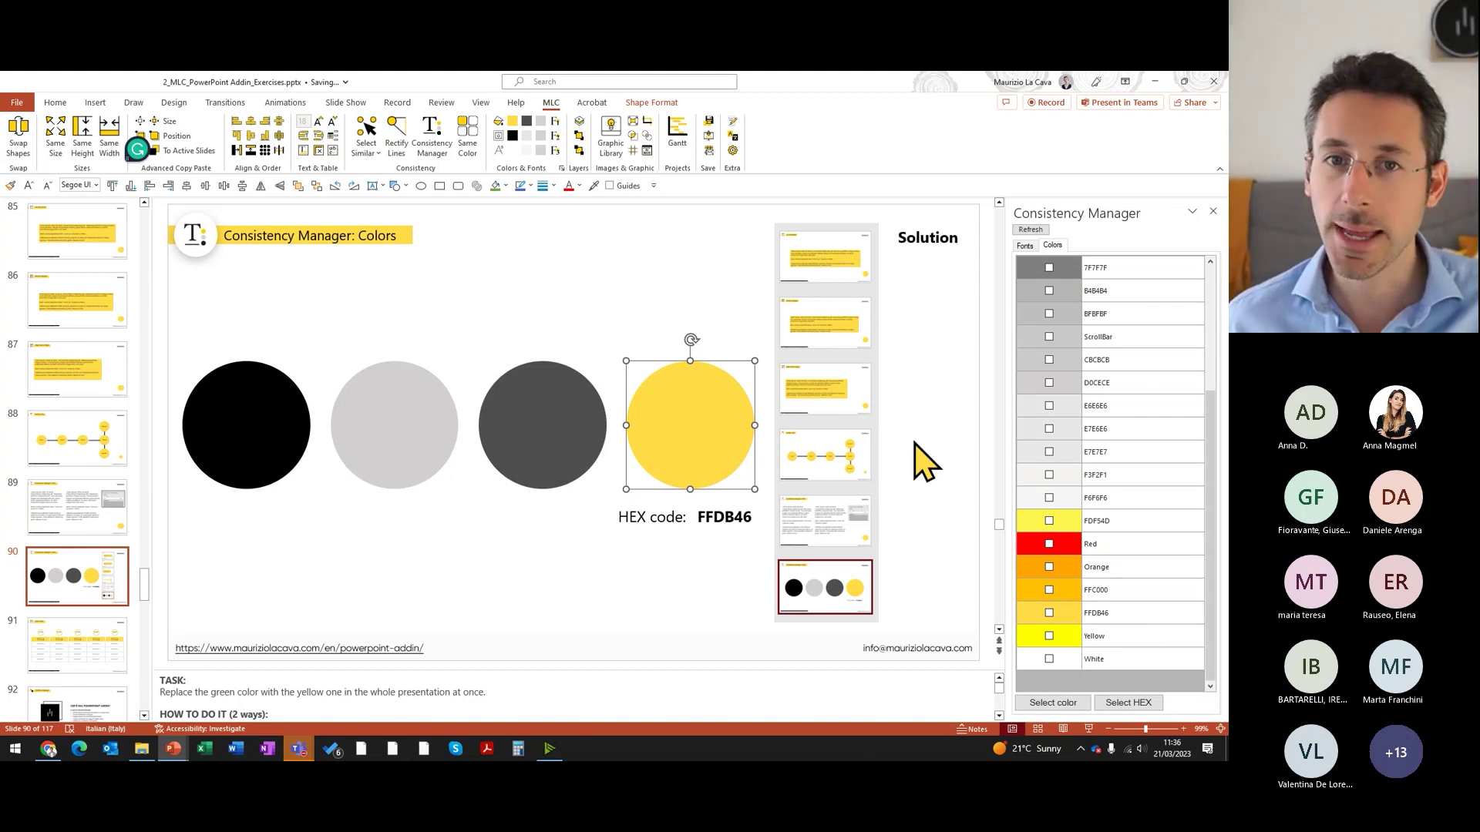
Step: Deselect the yellow circle and scroll the thumbnails up to slide 34 with the black, grey and green circles
click(19, 574)
scroll(20, 574, up, 3)
scroll(19, 574, up, 5)
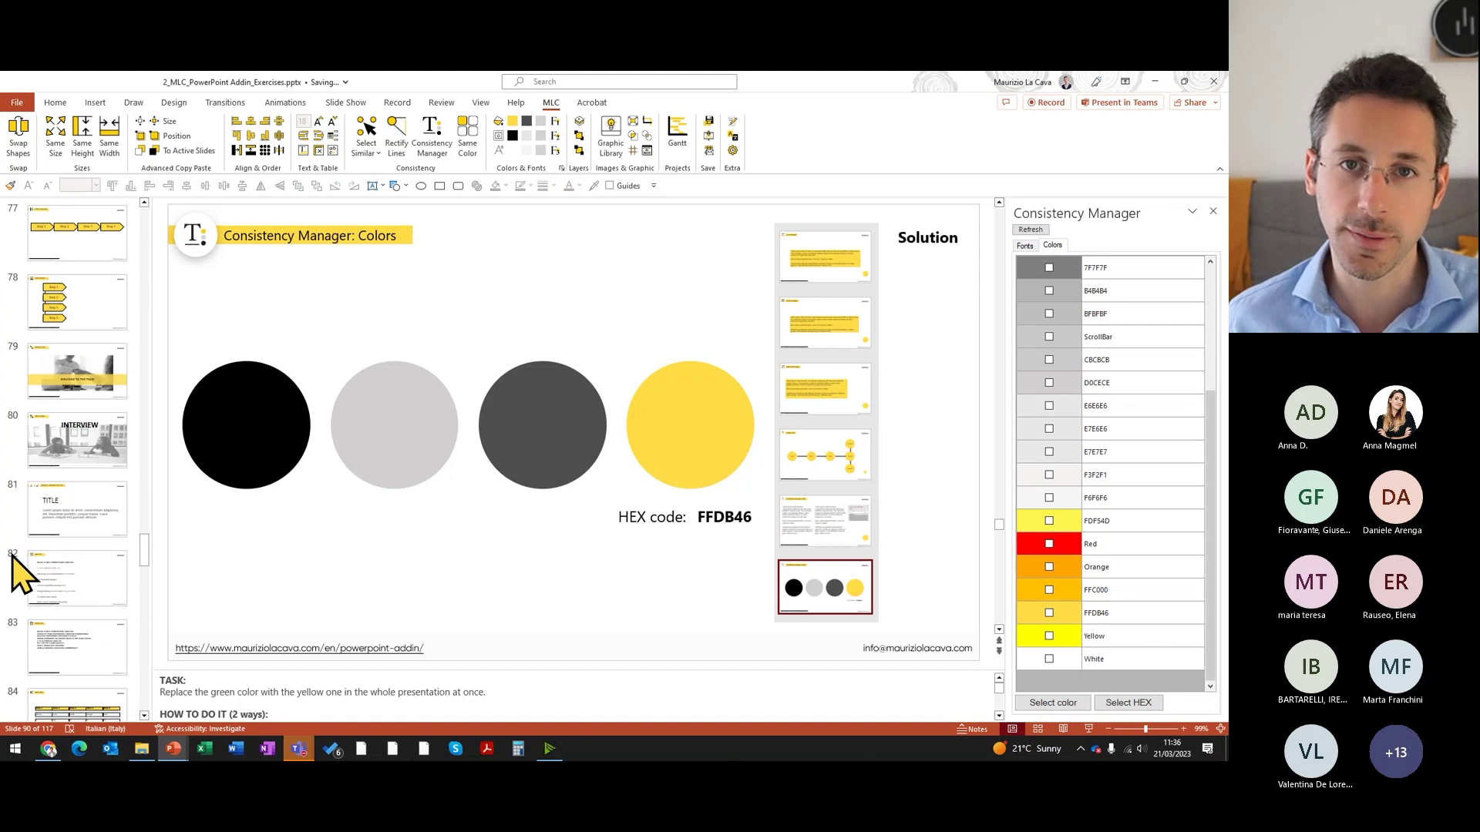
scroll(16, 569, up, 5)
scroll(10, 493, up, 5)
scroll(10, 494, up, 5)
click(119, 526)
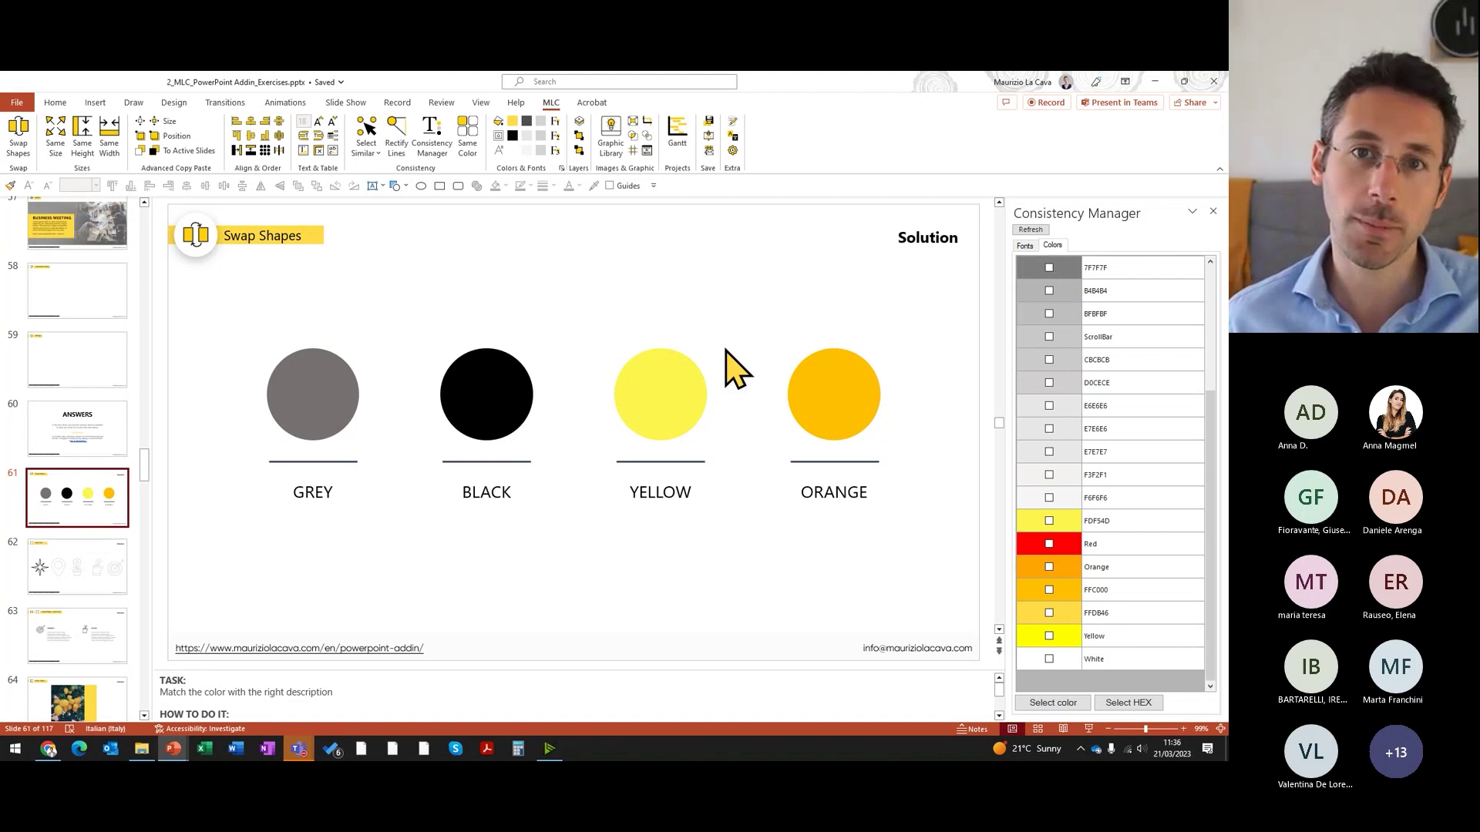
scroll(67, 430, up, 4)
scroll(106, 495, up, 4)
scroll(106, 496, up, 2)
scroll(105, 496, up, 2)
scroll(105, 495, up, 2)
scroll(105, 496, up, 1)
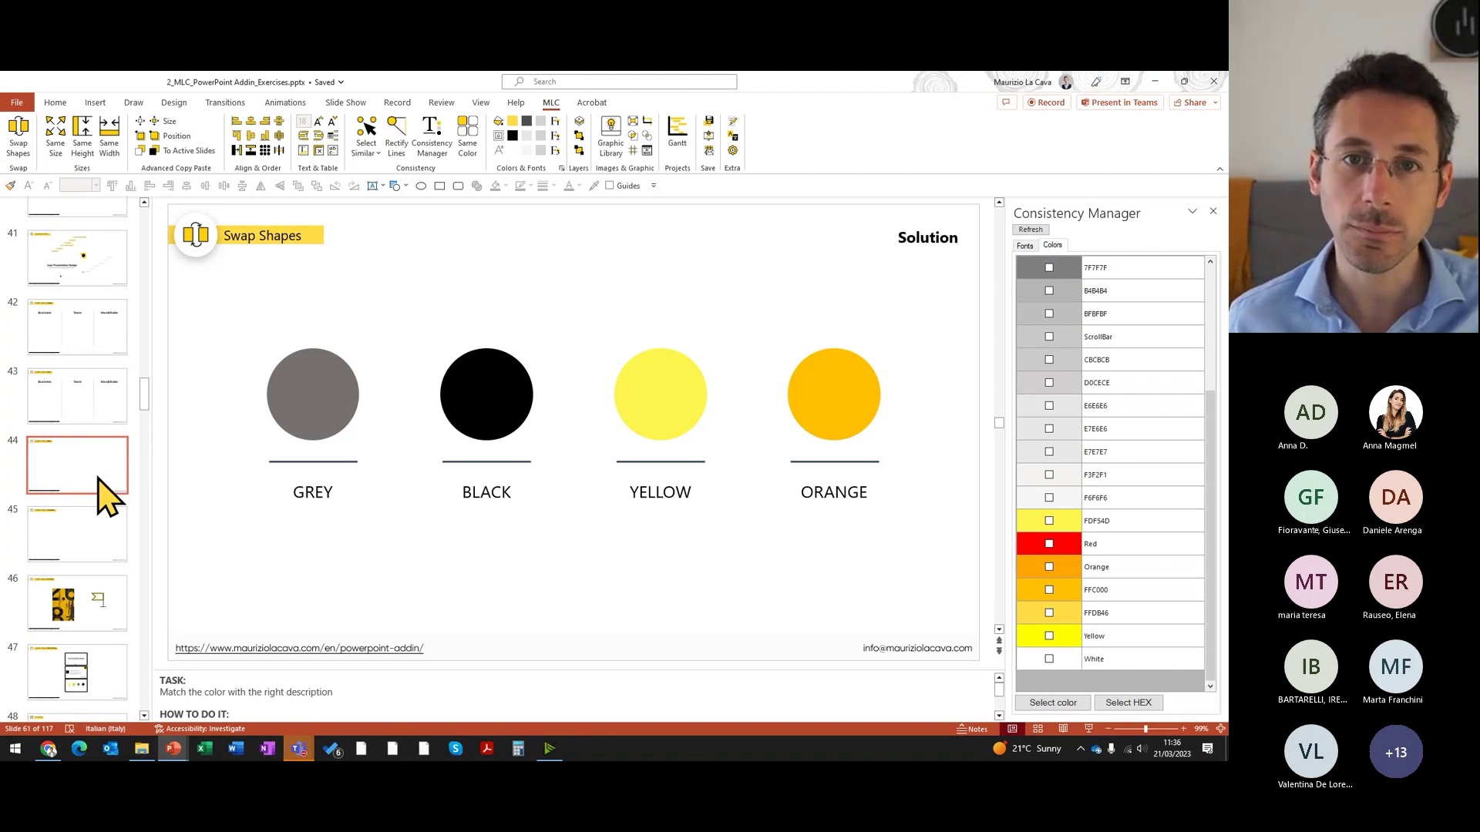
scroll(106, 496, down, 4)
scroll(106, 496, down, 4)
scroll(105, 496, down, 4)
scroll(106, 496, down, 4)
scroll(81, 515, up, 4)
scroll(81, 515, up, 4)
scroll(81, 515, up, 4)
scroll(81, 515, up, 4)
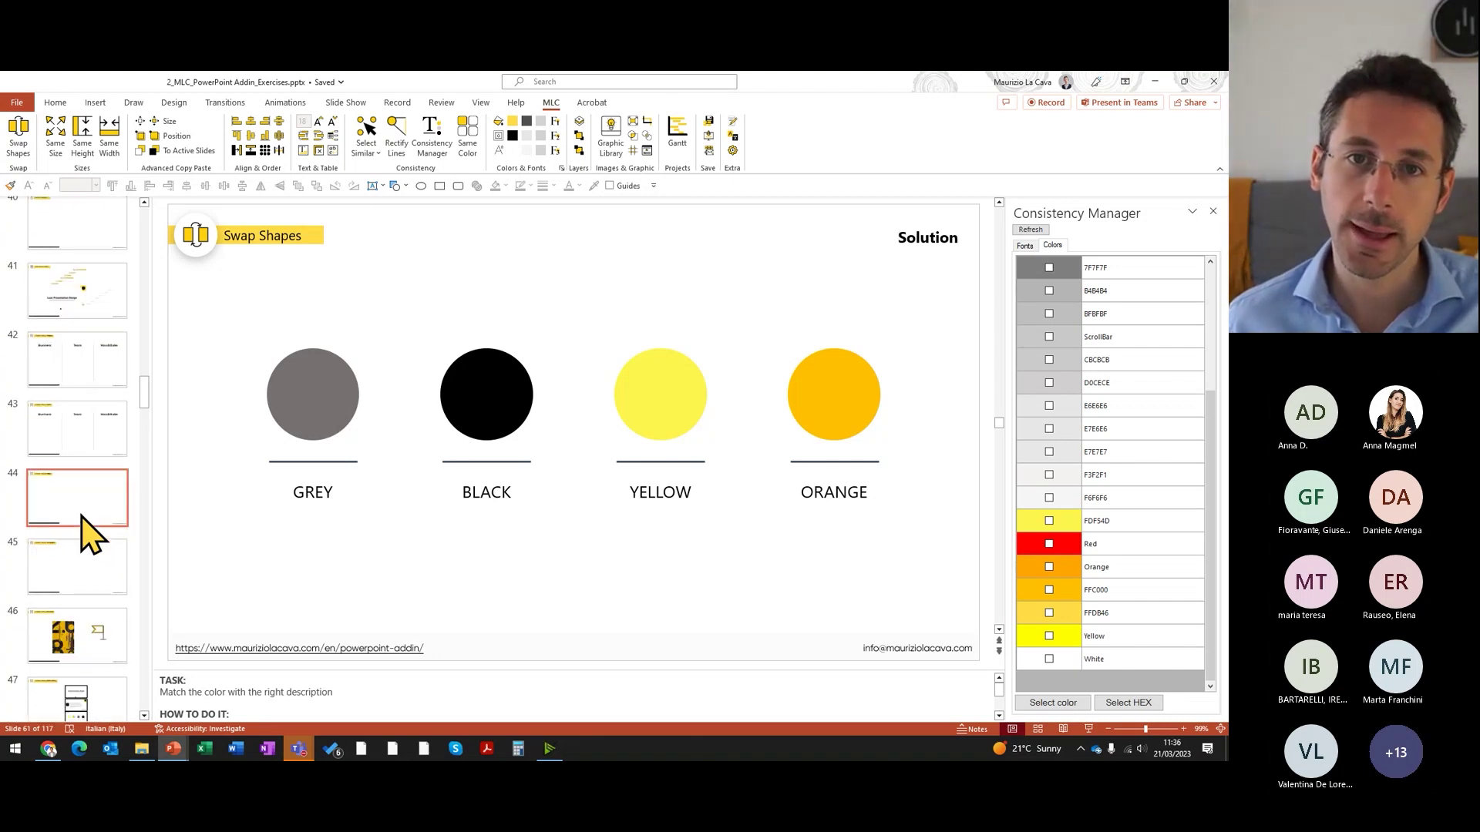
scroll(81, 529, up, 3)
scroll(81, 529, up, 3)
scroll(81, 529, up, 2)
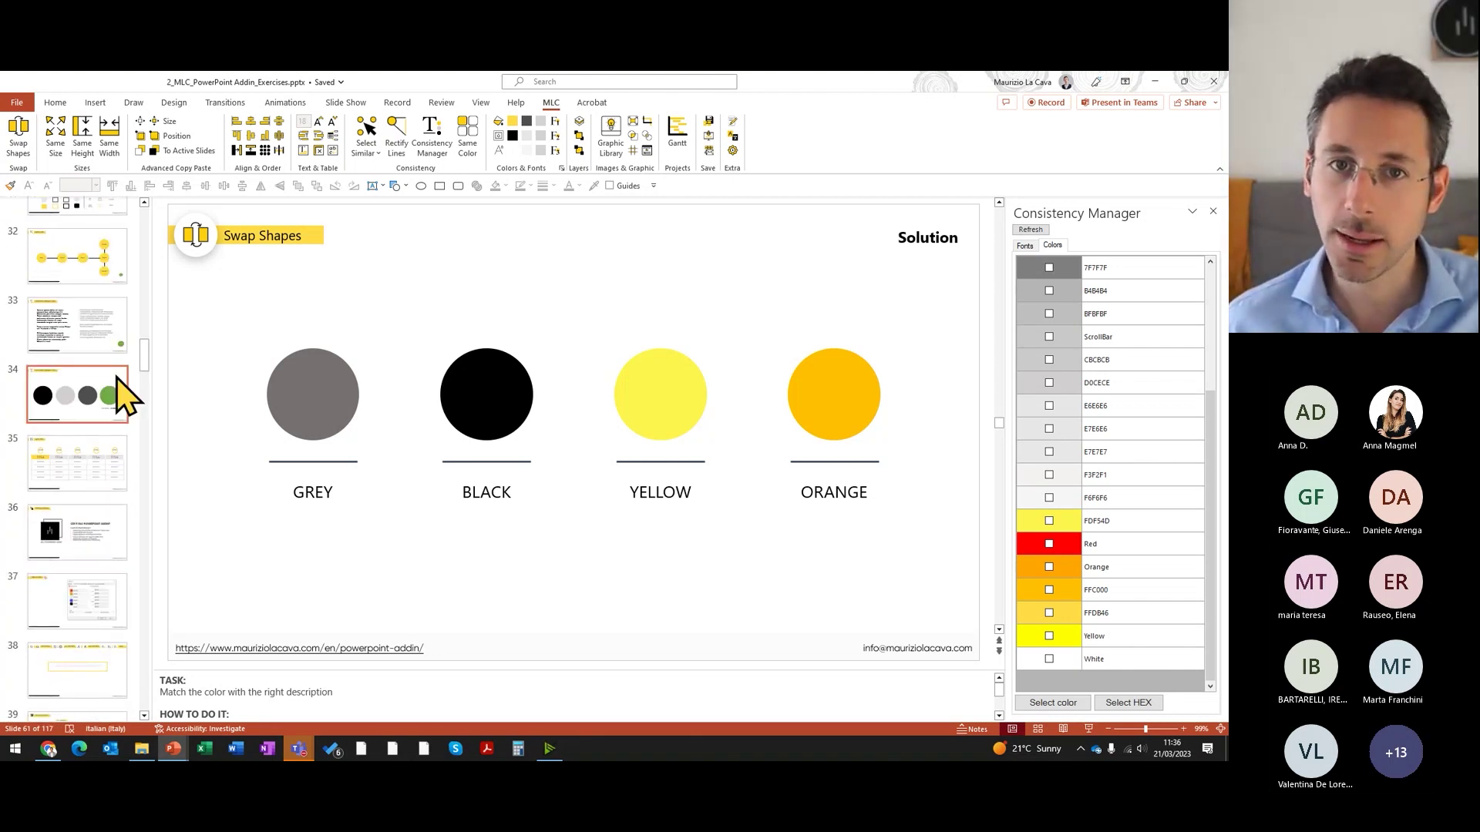
click(123, 395)
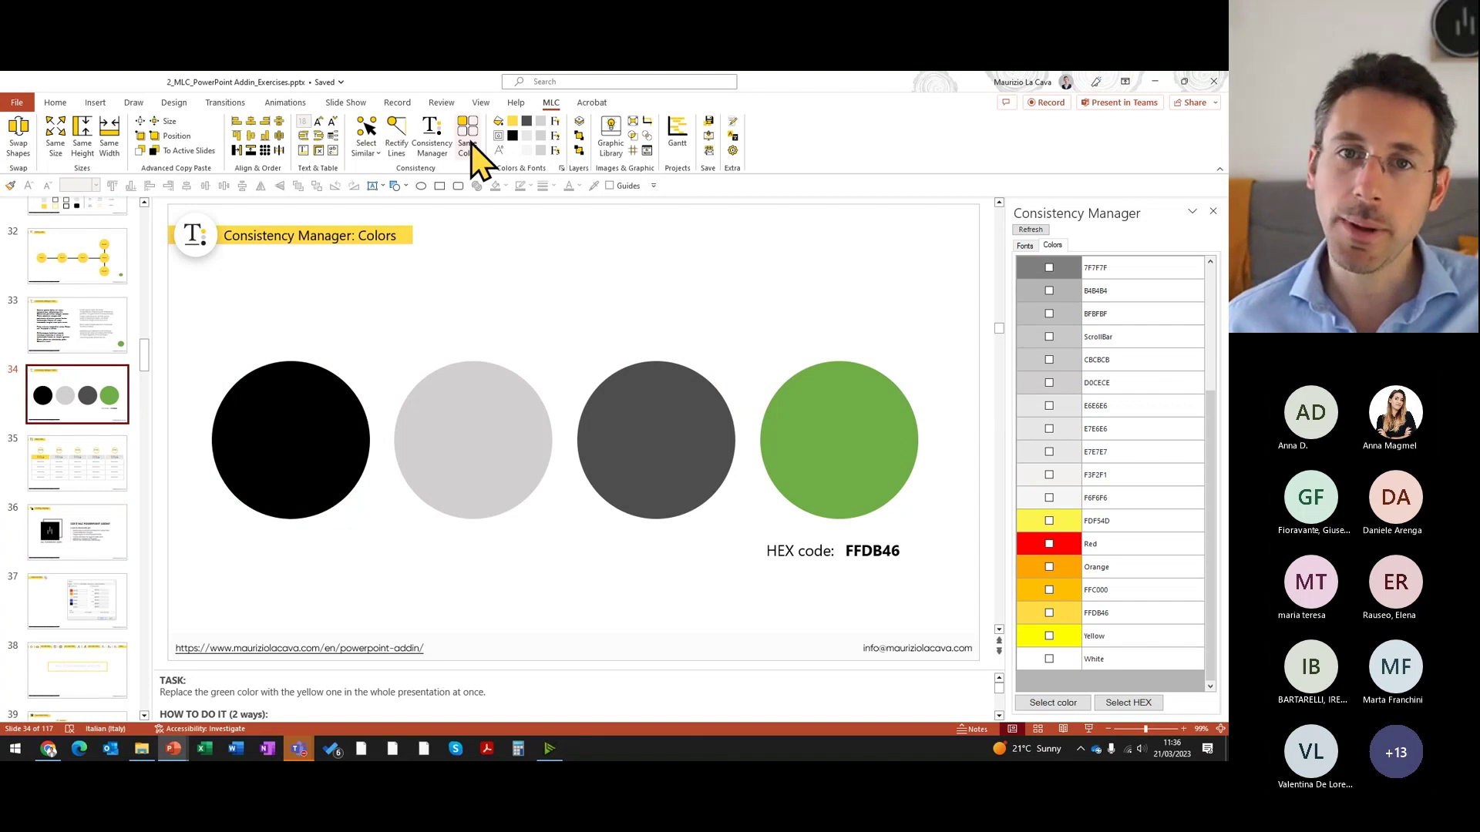
Step: Select the green circle plus the grey and black circles and apply Same Color to make them all green
click(788, 417)
shift+click(655, 446)
shift+click(493, 447)
shift+click(271, 461)
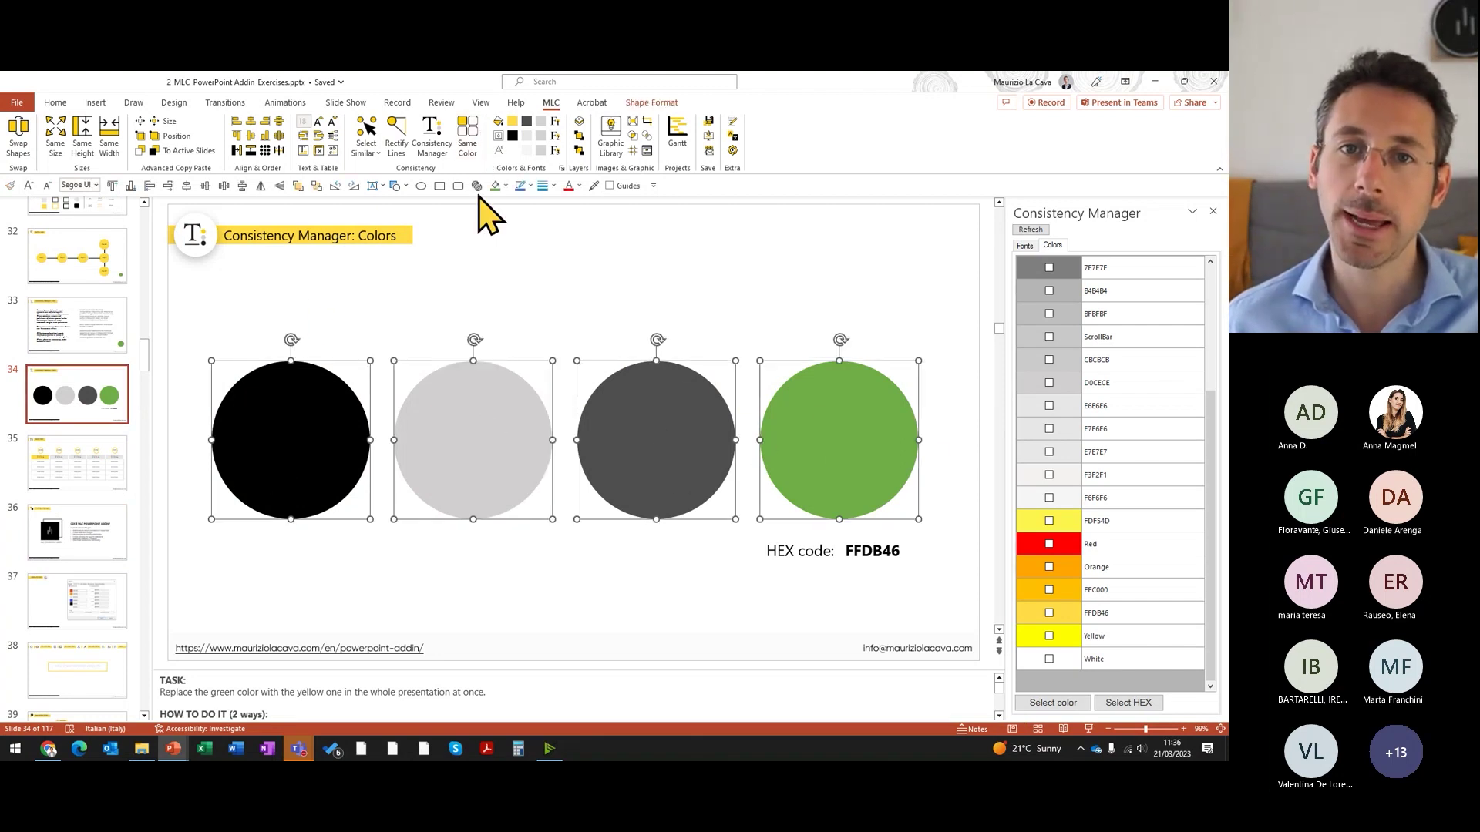
click(477, 137)
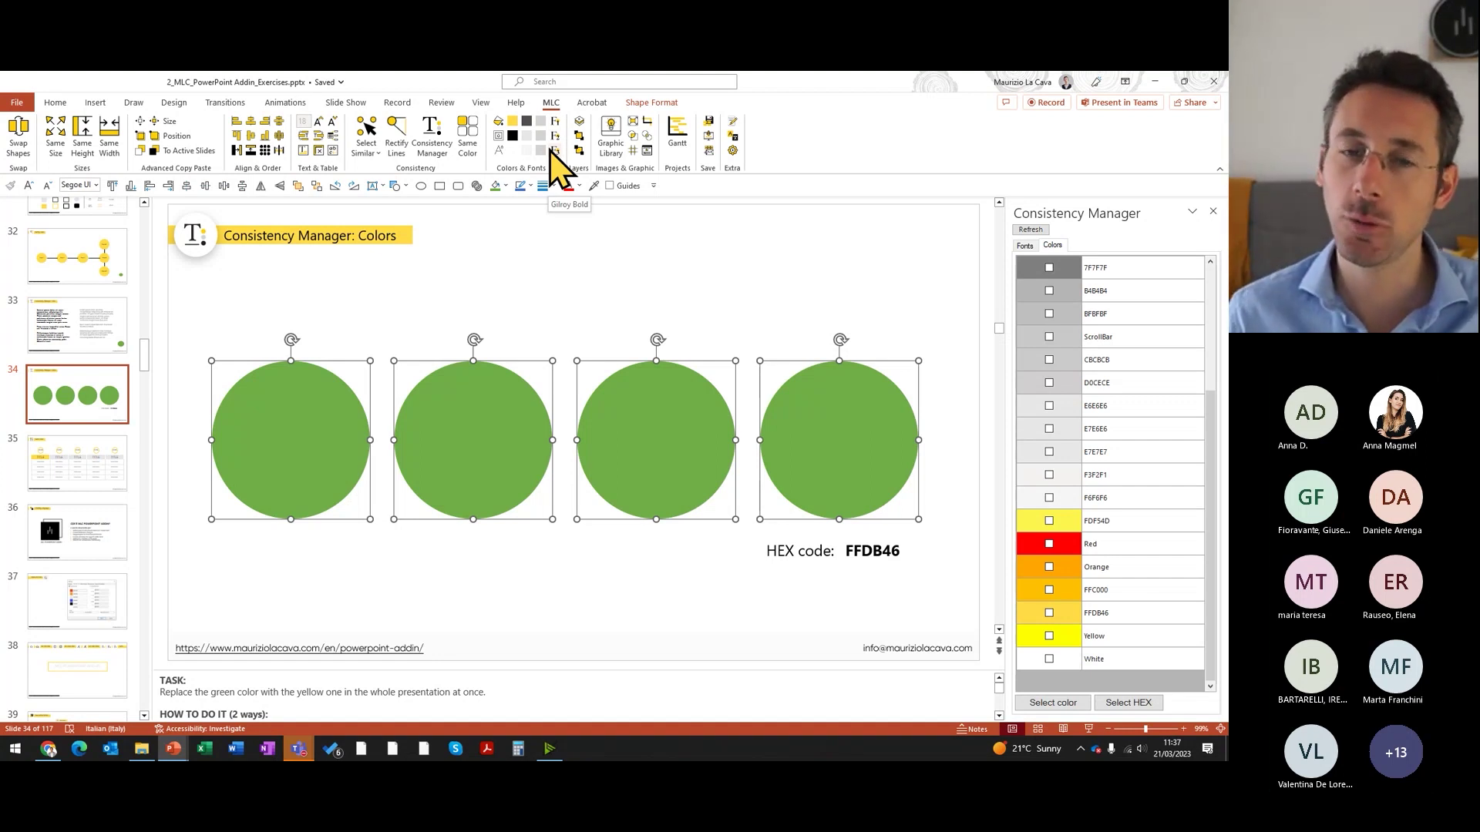
Step: Fill only the second circle with yellow FFDB46
click(512, 262)
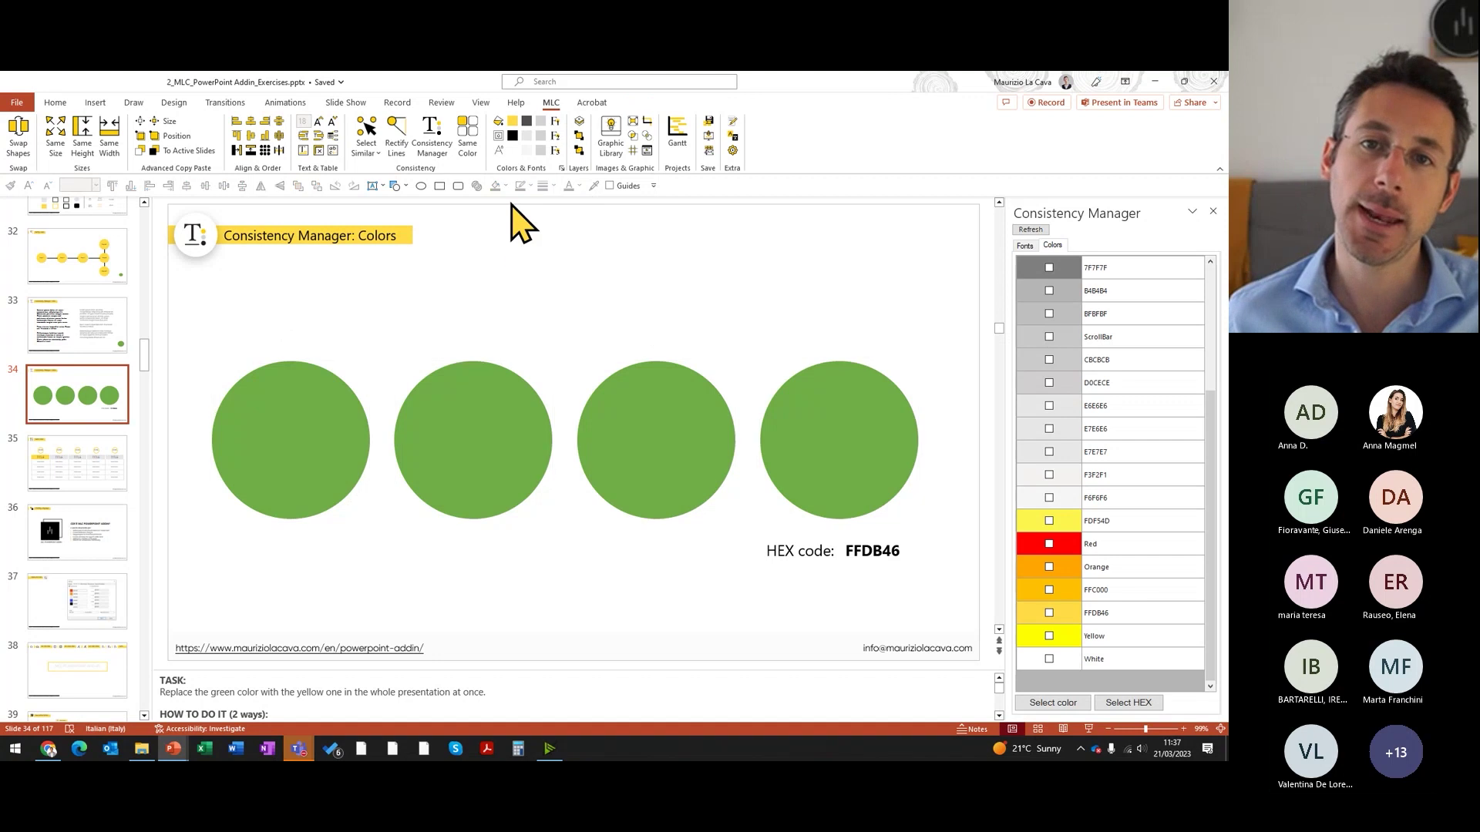
click(512, 380)
click(506, 186)
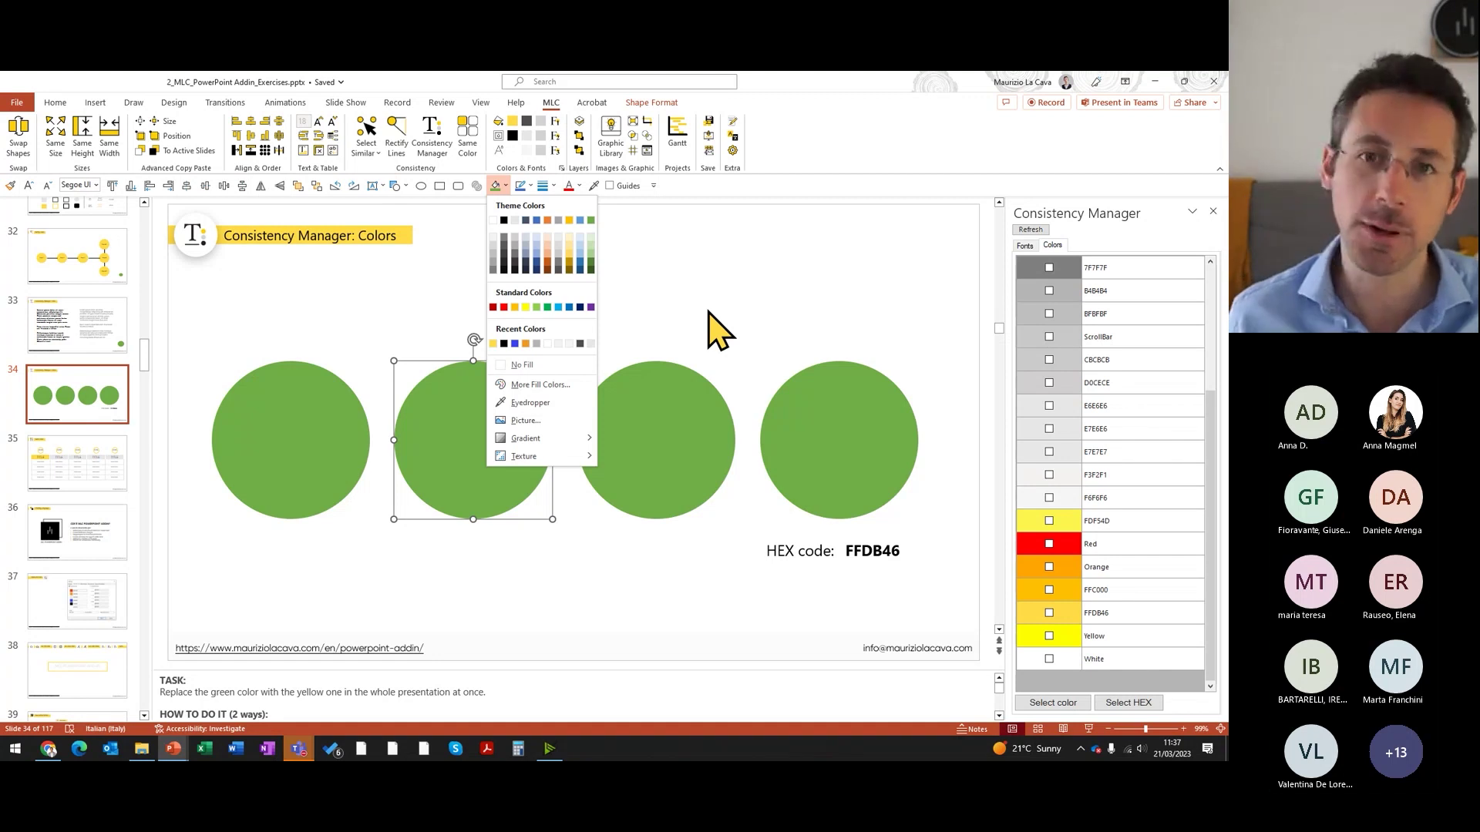
key(Escape)
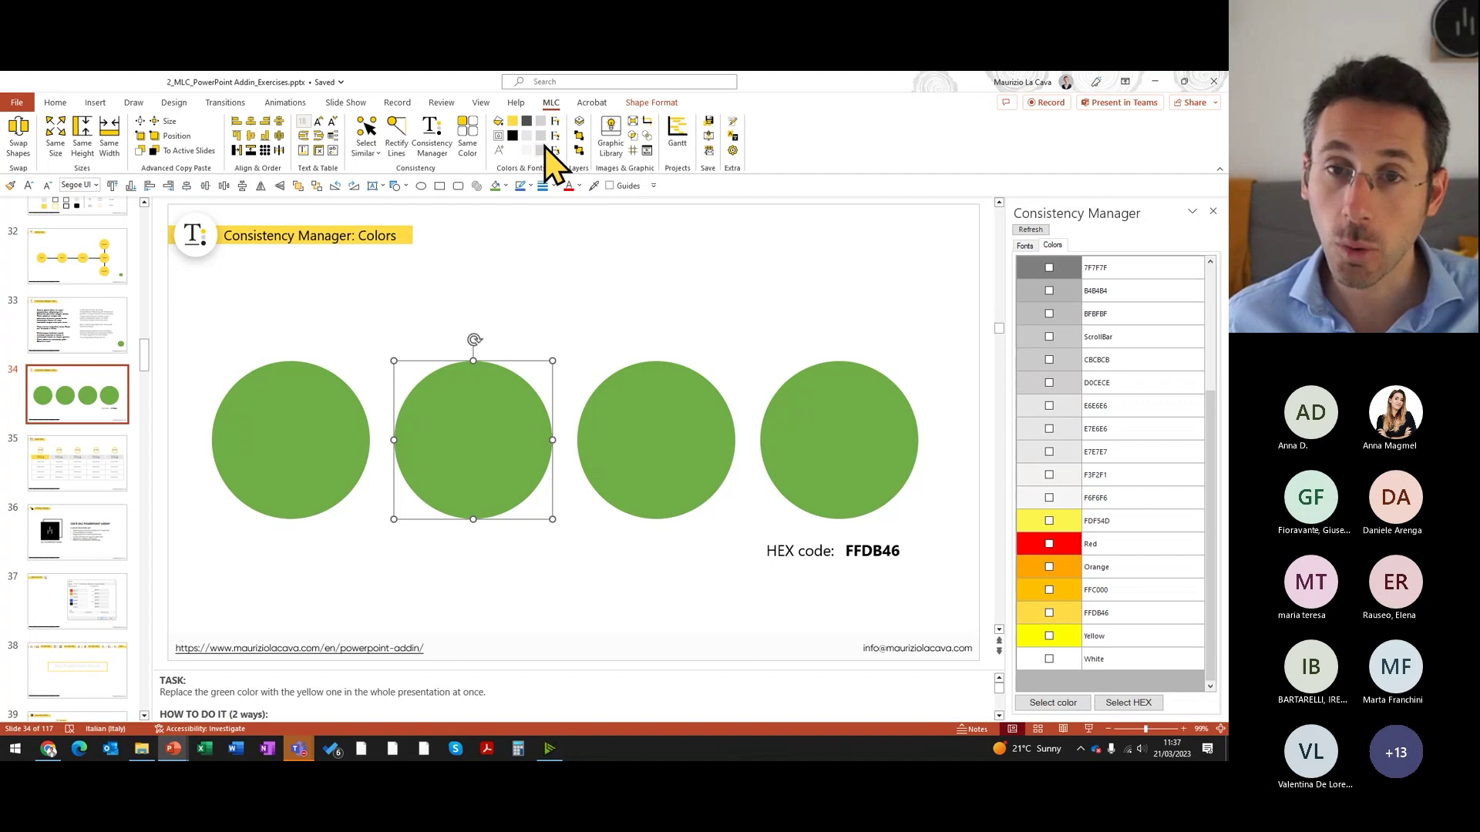
click(505, 186)
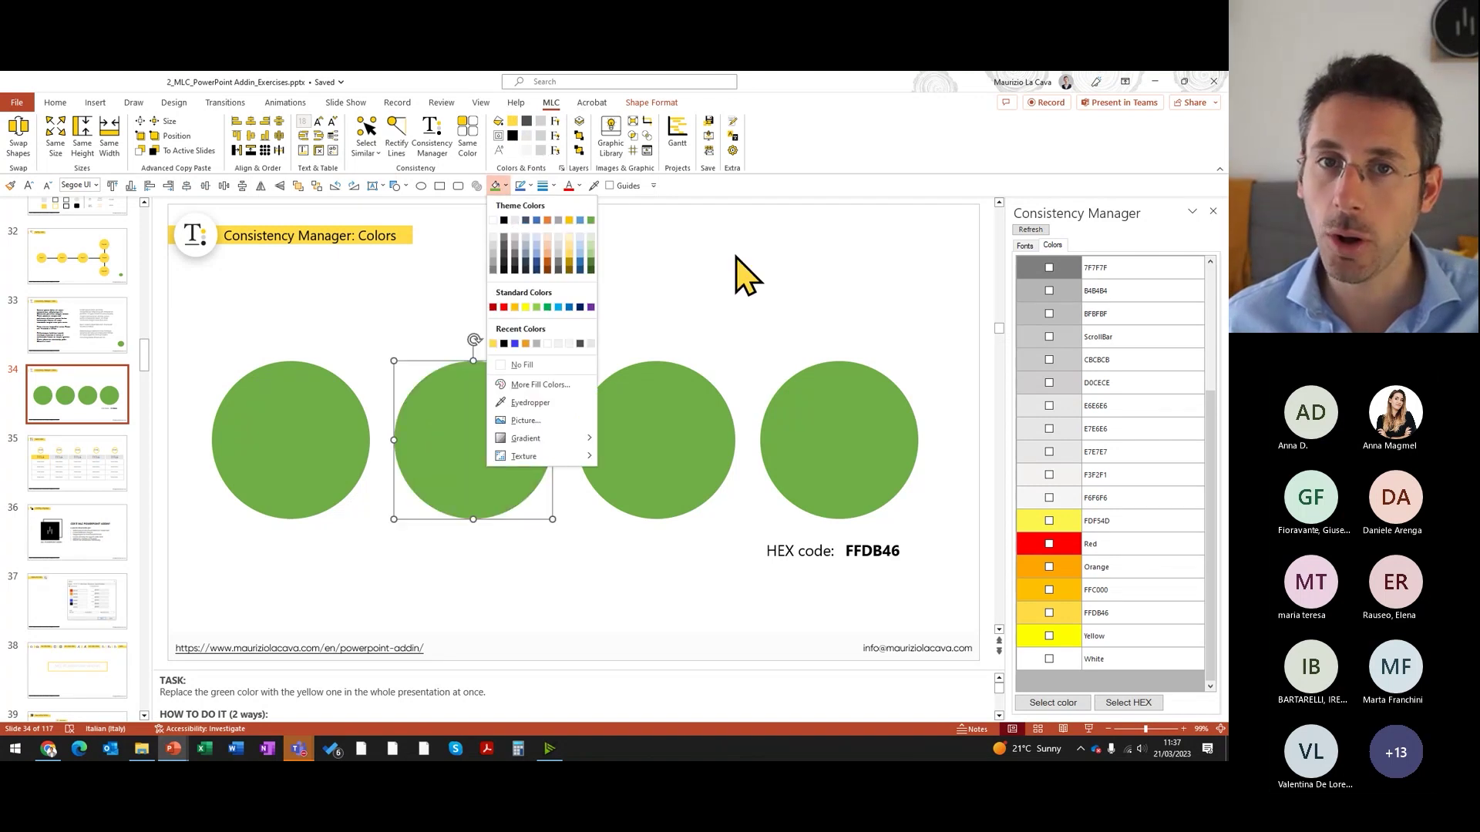
key(Escape)
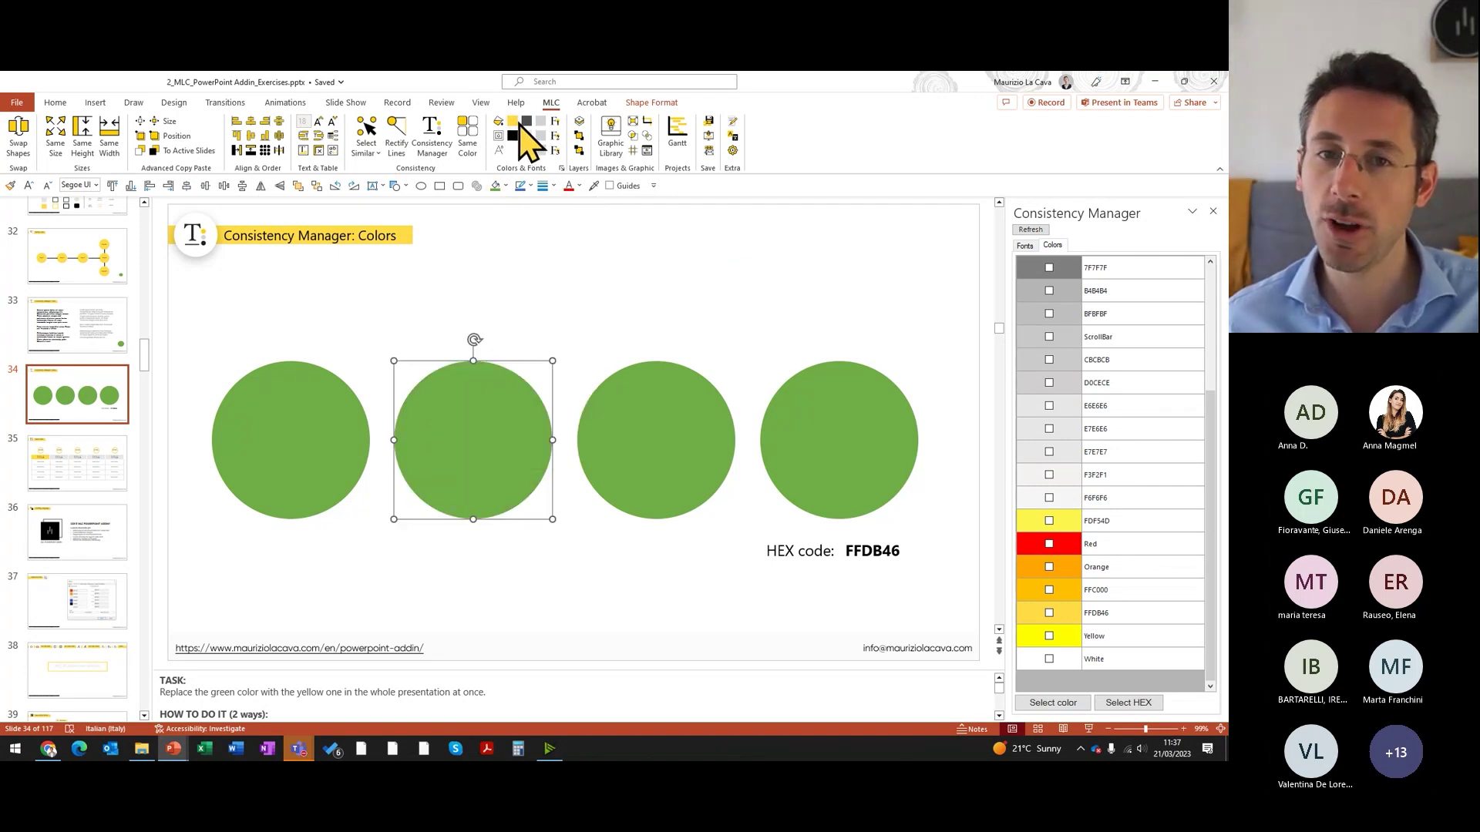
click(519, 124)
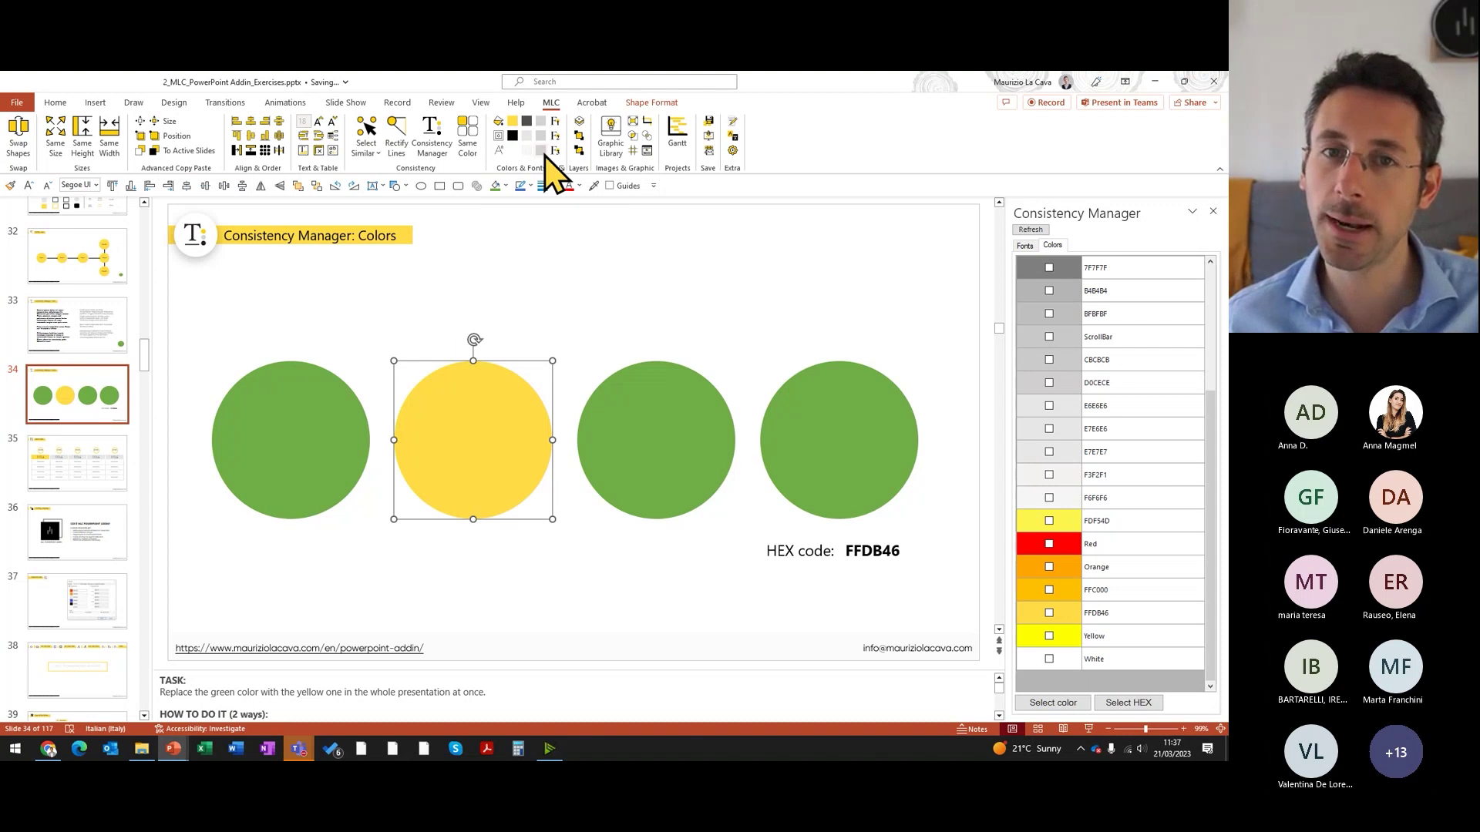
Step: Give the yellow circle a light-grey outline and dark text reading 'eafdsadsadas'
click(553, 185)
click(611, 330)
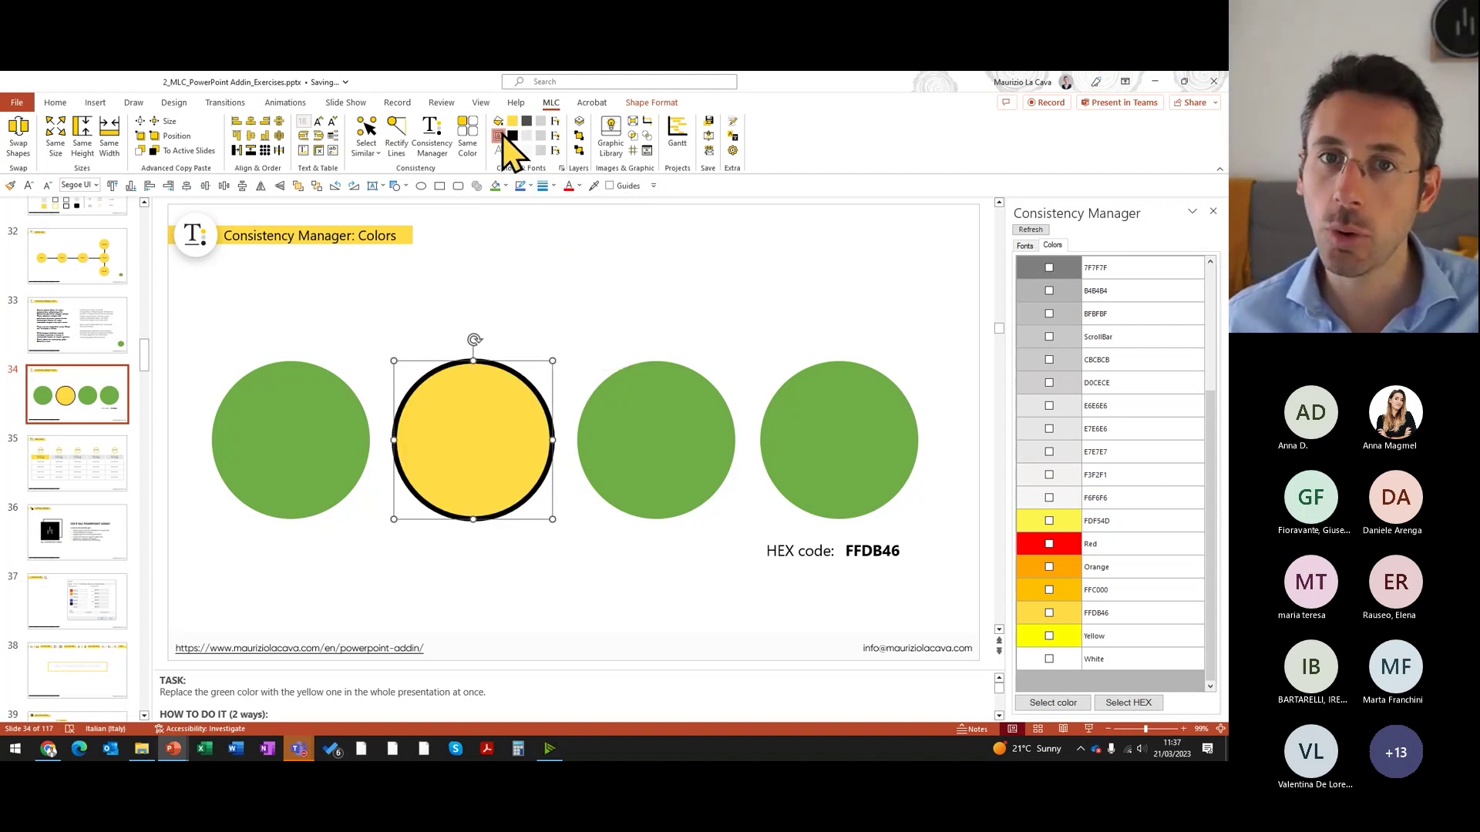
click(527, 150)
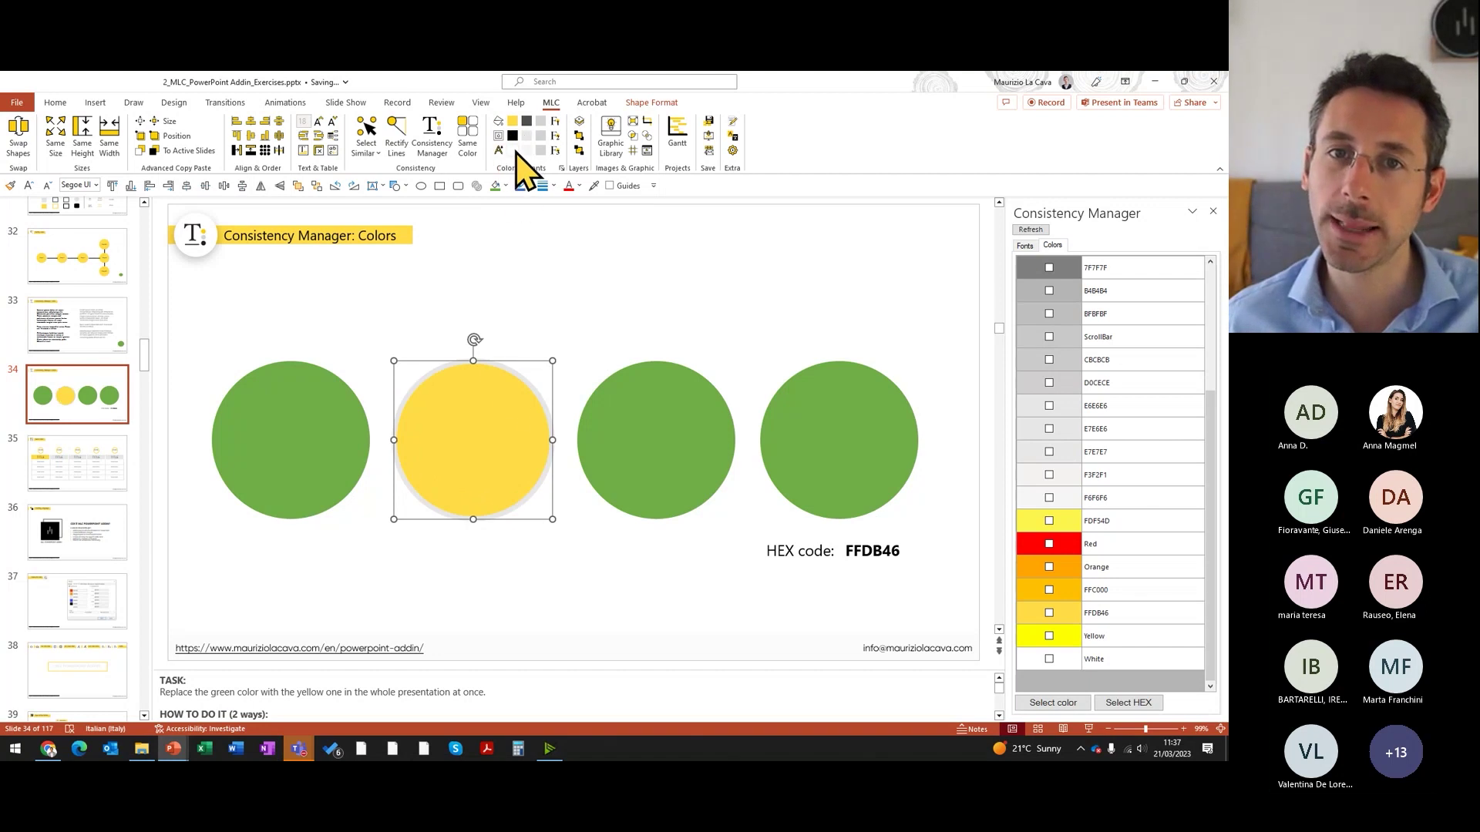
text(eafdsadsadas)
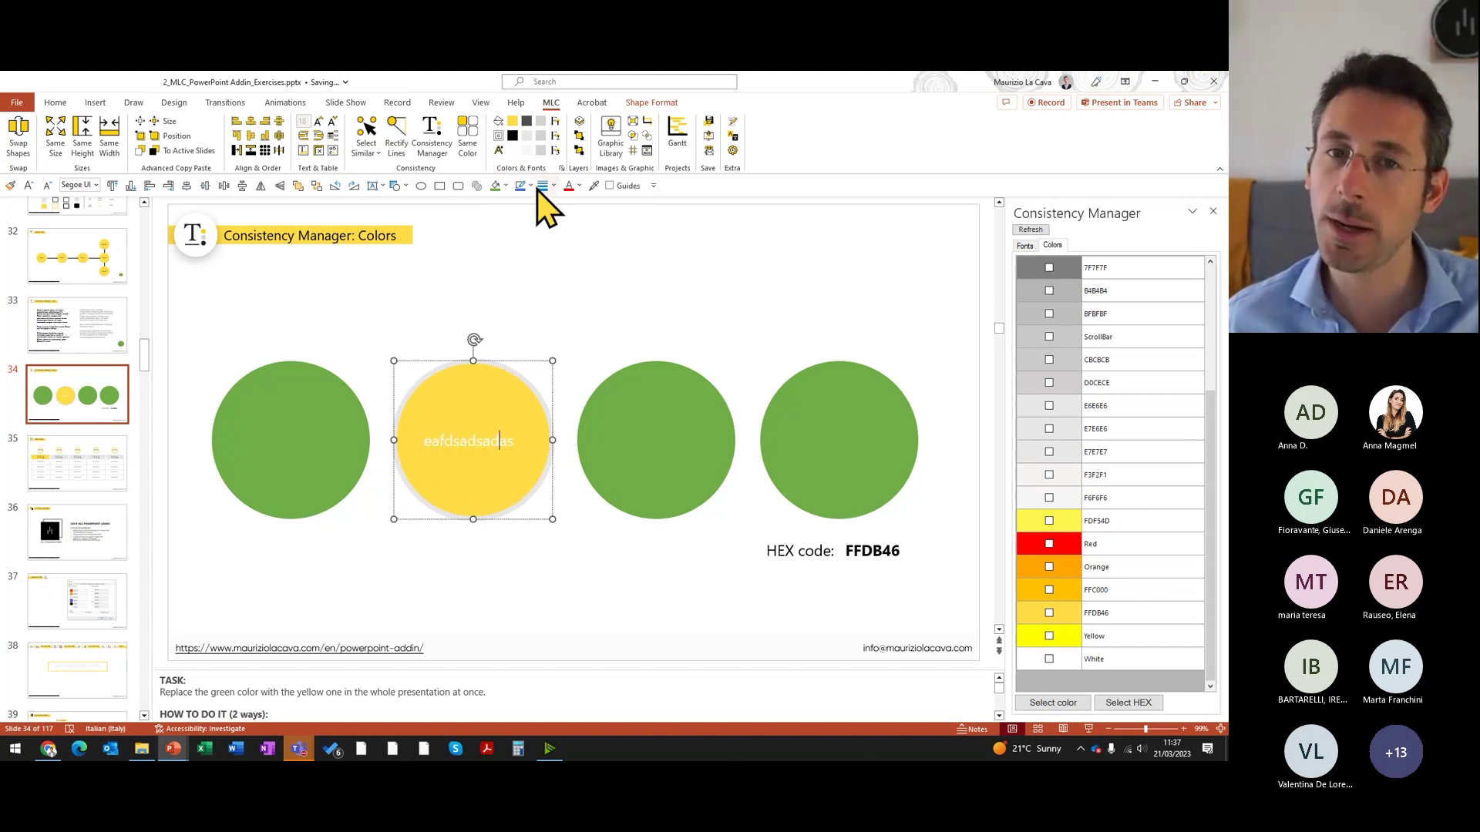
click(512, 122)
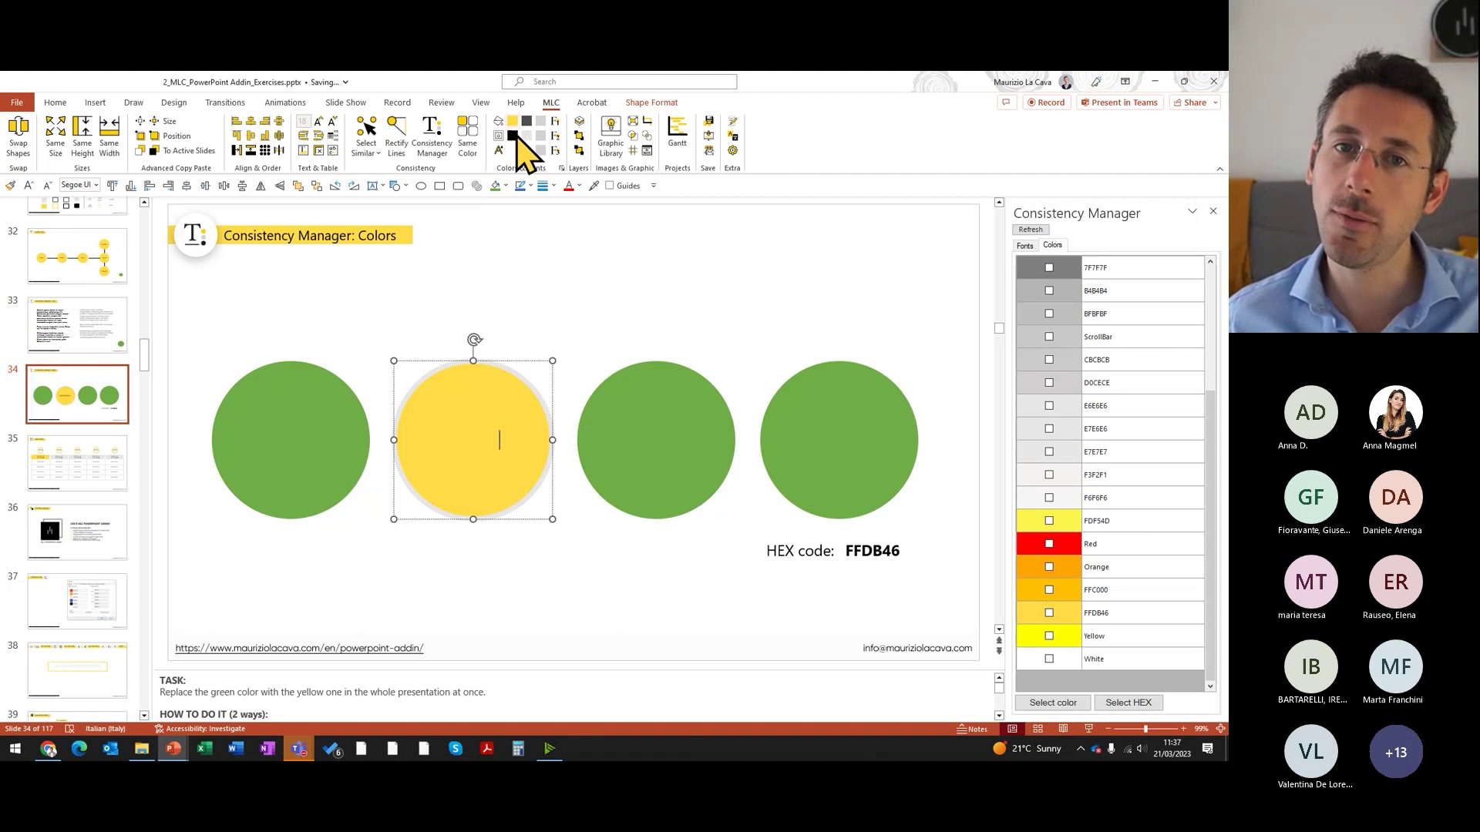
click(513, 136)
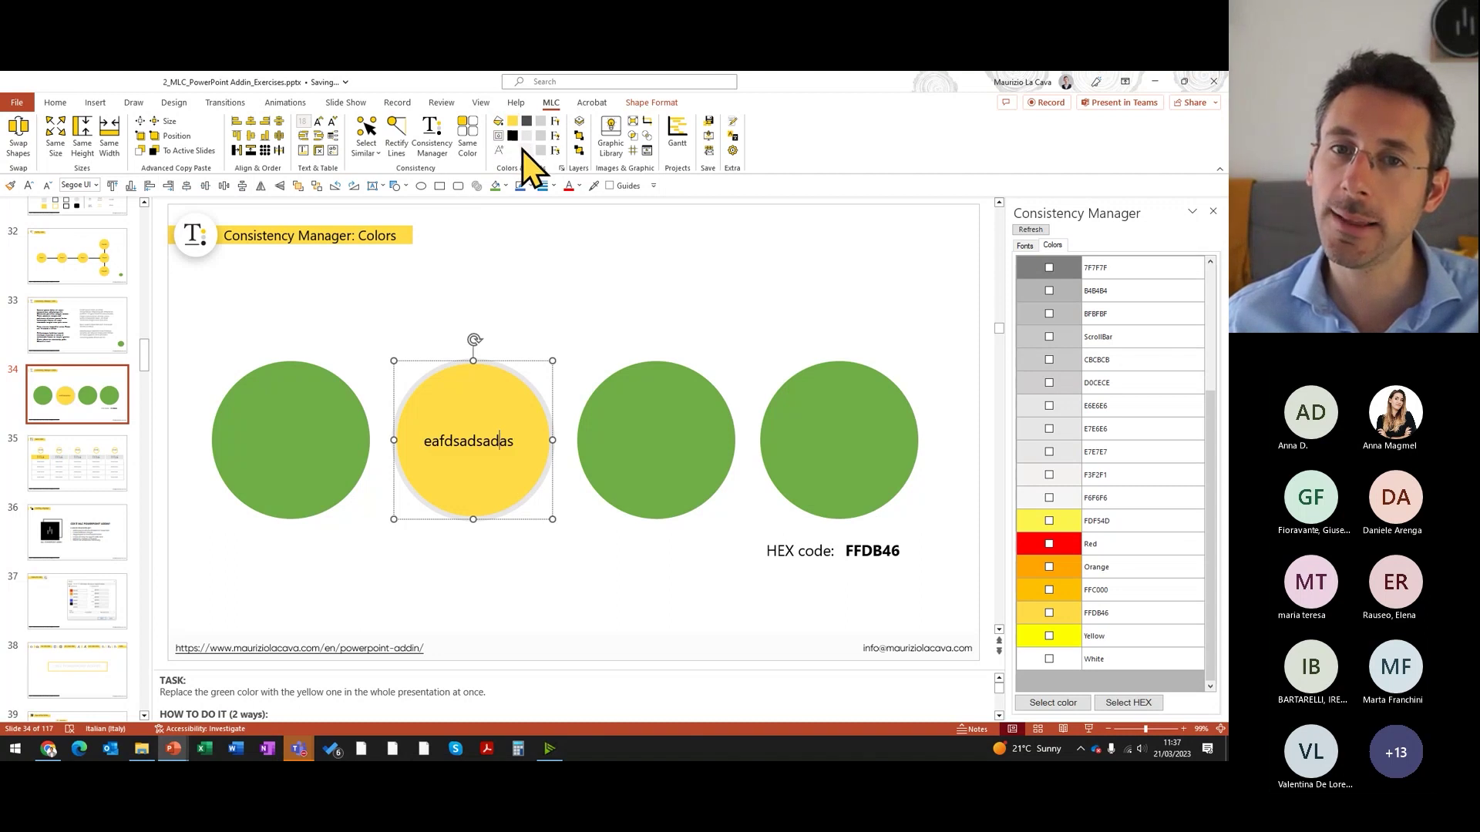
Step: Open and close the add-in's colour and font settings without saving, then select the third circle
click(561, 168)
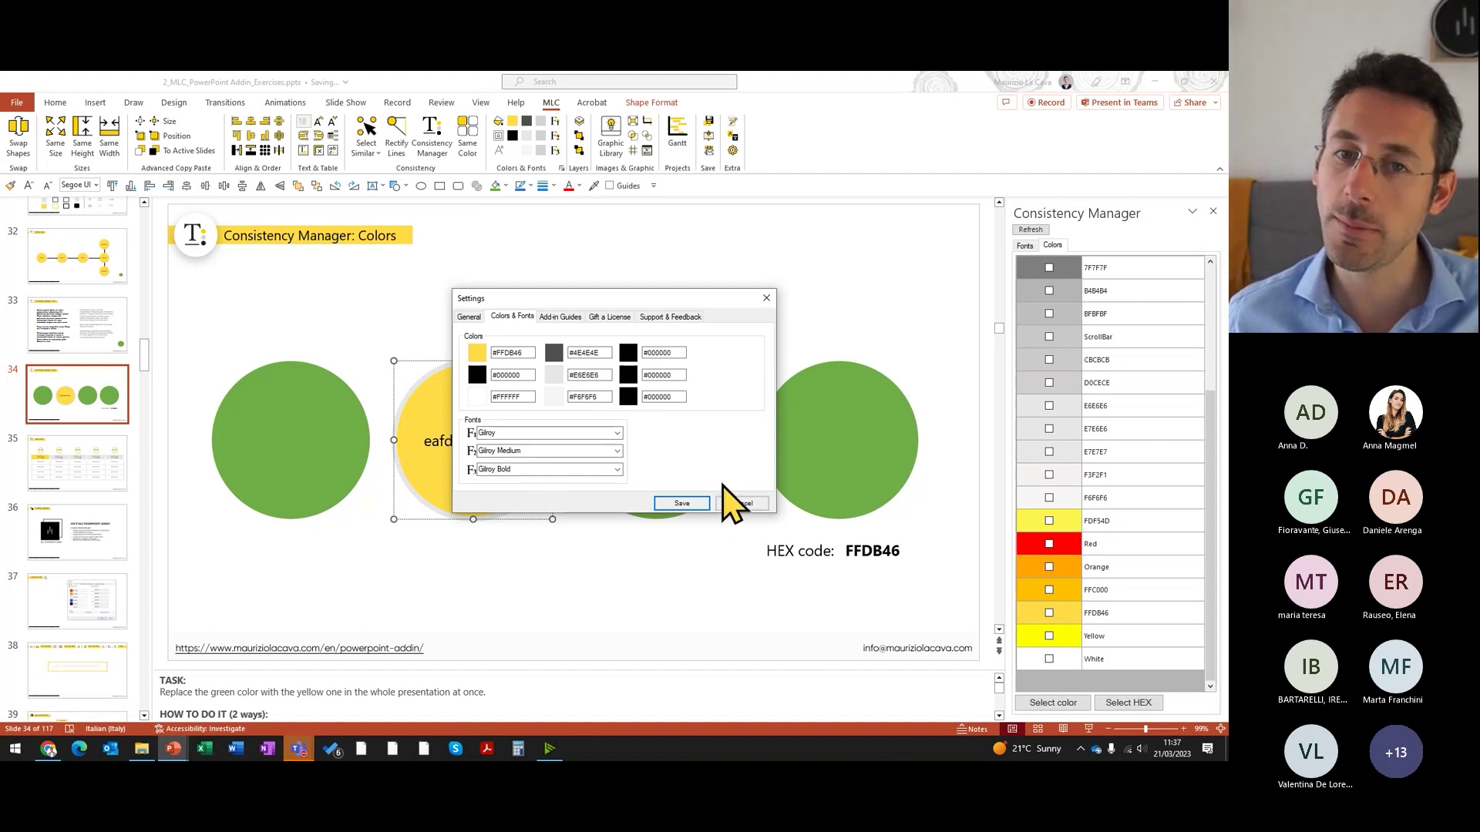
click(739, 504)
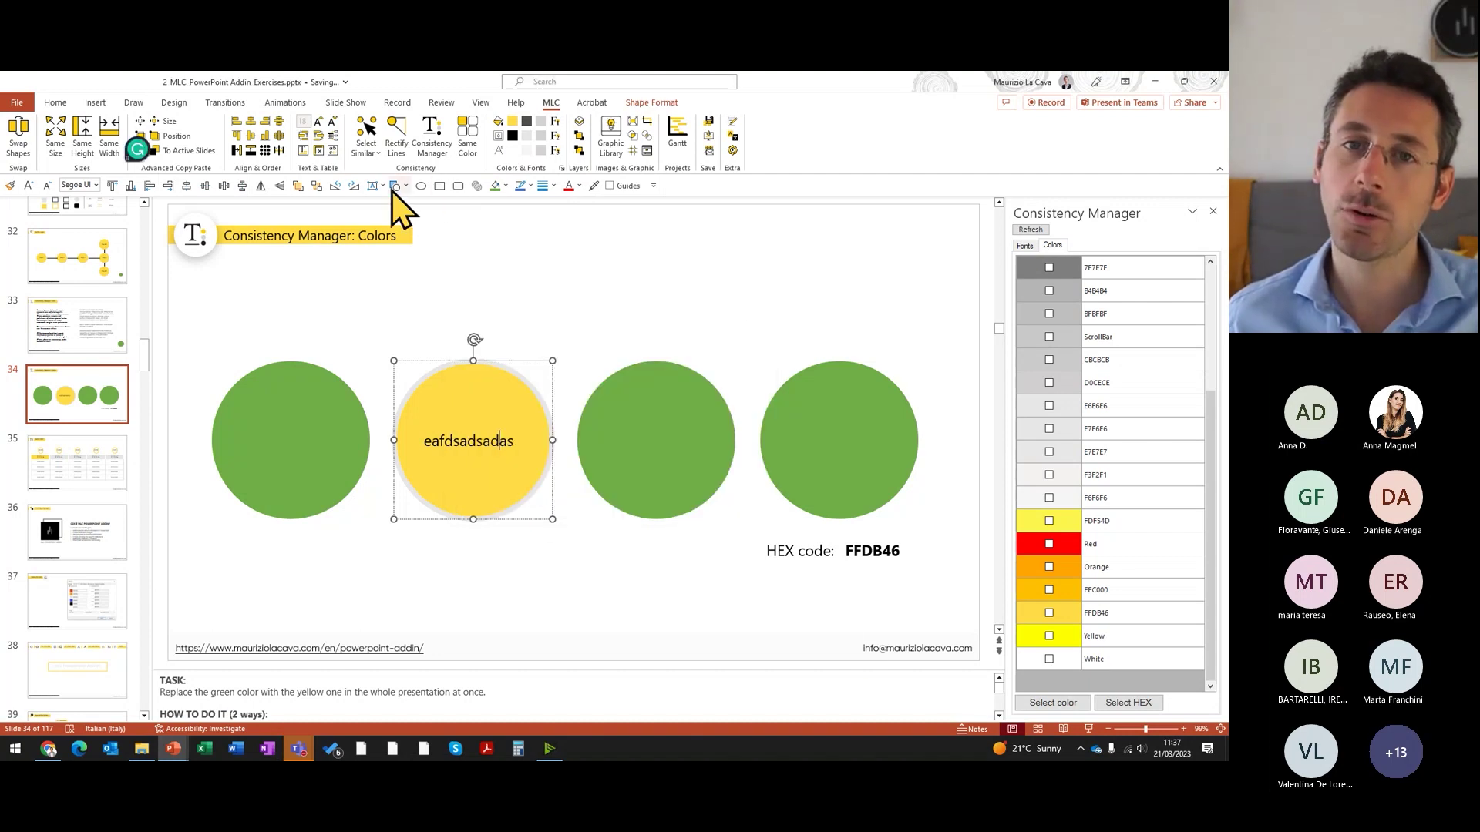
click(710, 423)
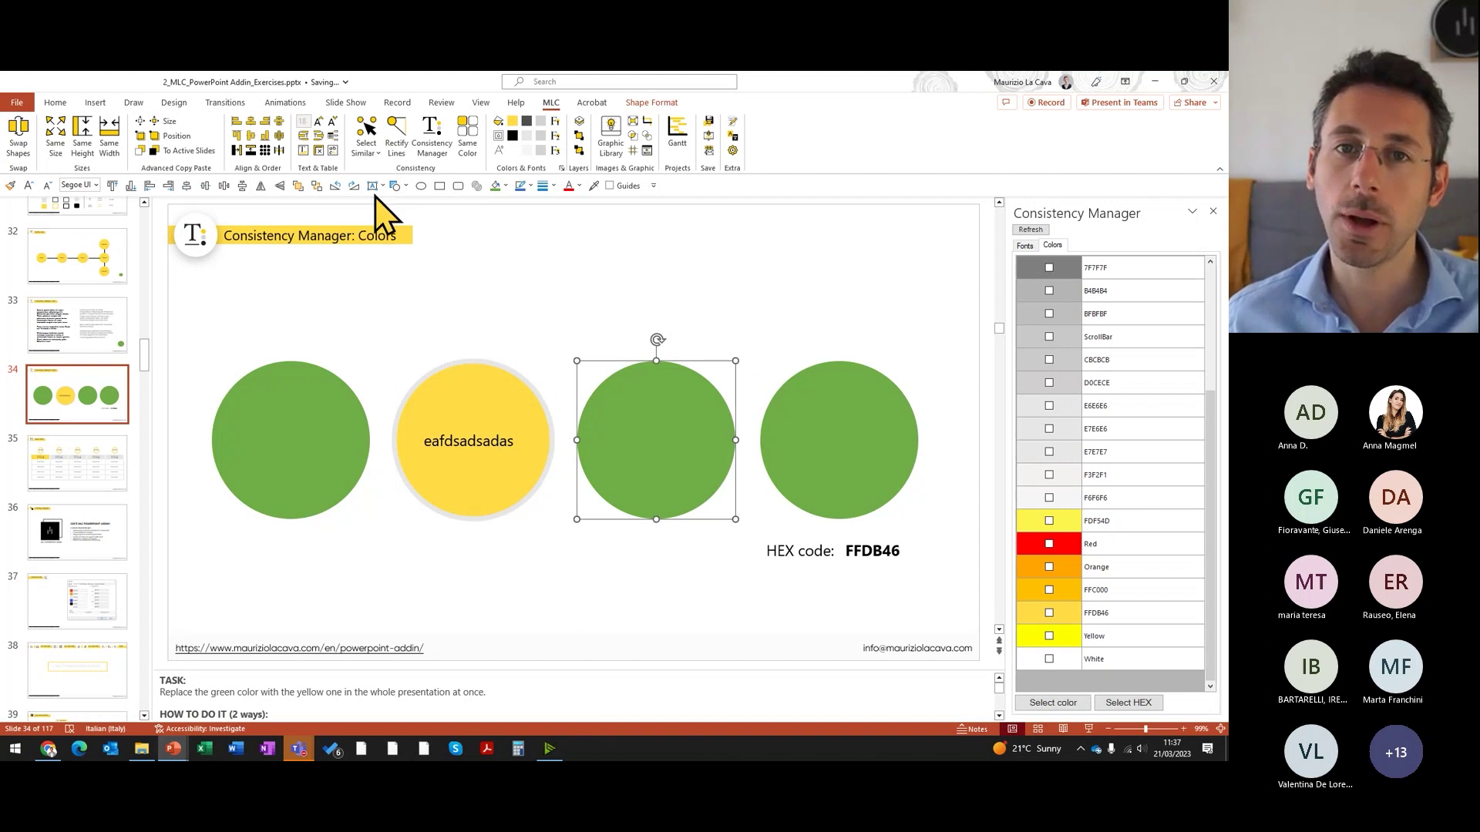
click(372, 185)
drag(519, 227, 915, 339)
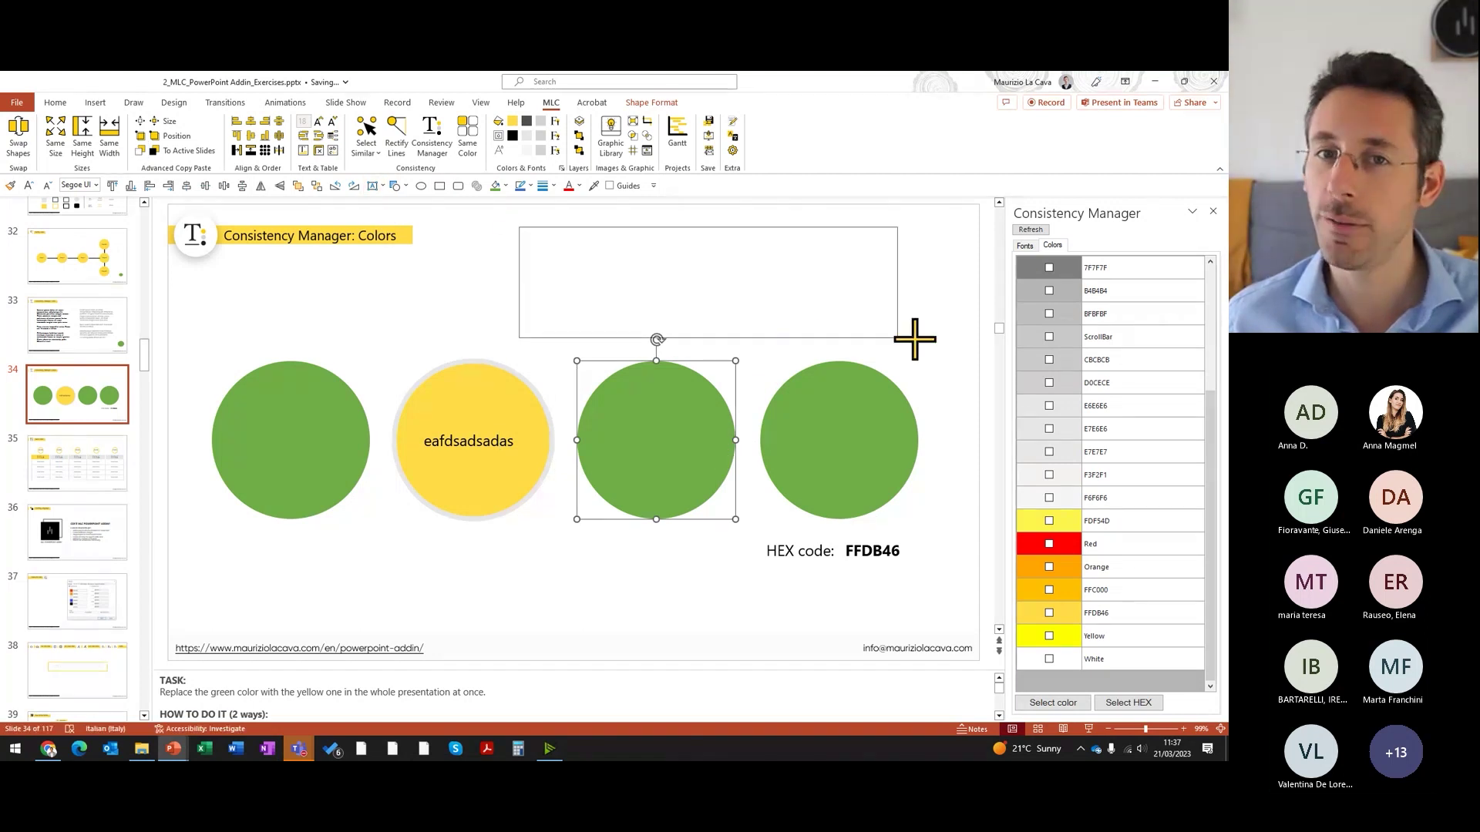
text(=lorem())
key(Return)
click(916, 297)
click(298, 126)
text(Calibri)
key(Return)
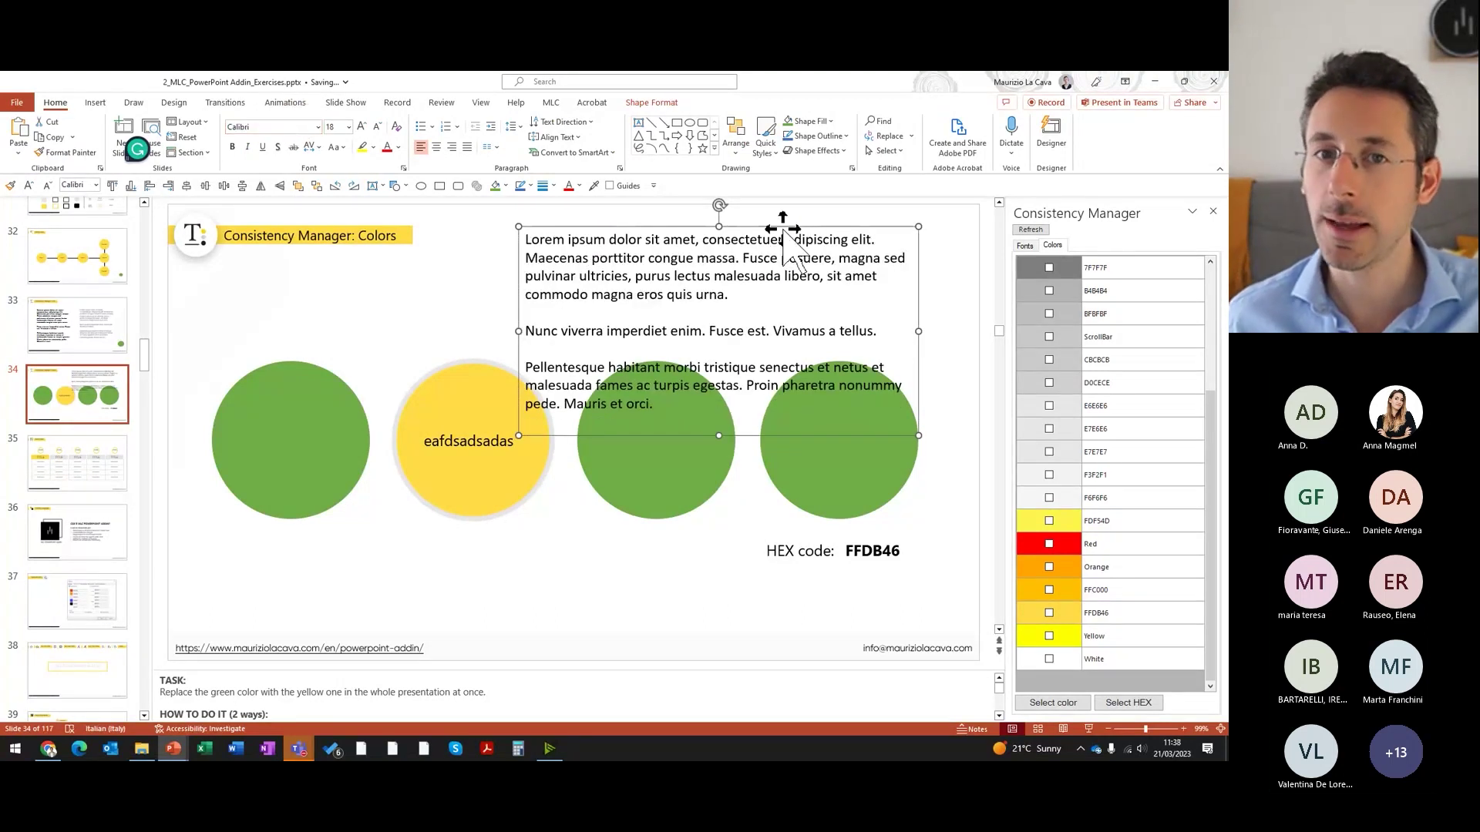
click(318, 127)
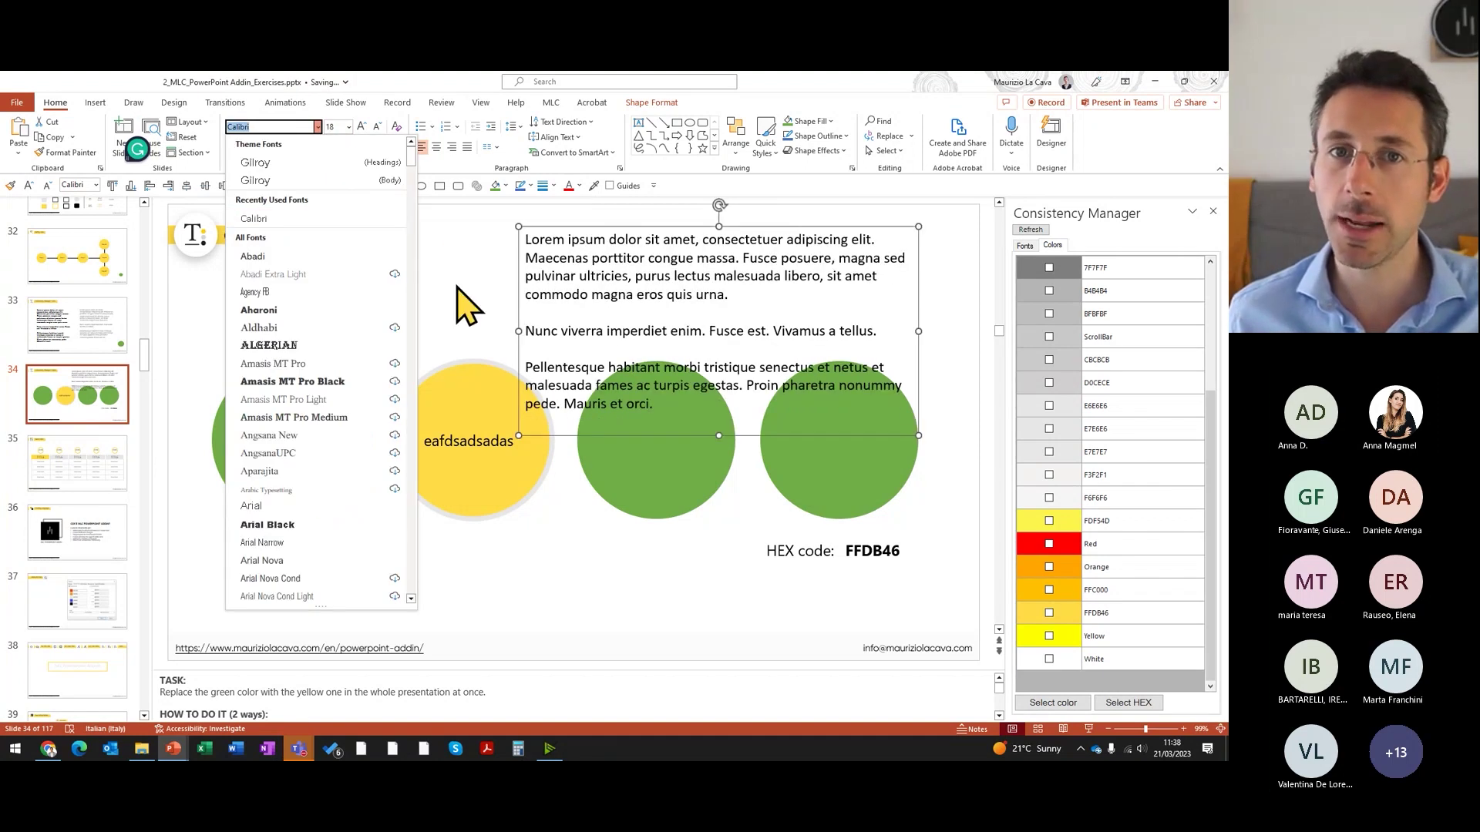
click(550, 103)
click(550, 103)
click(555, 136)
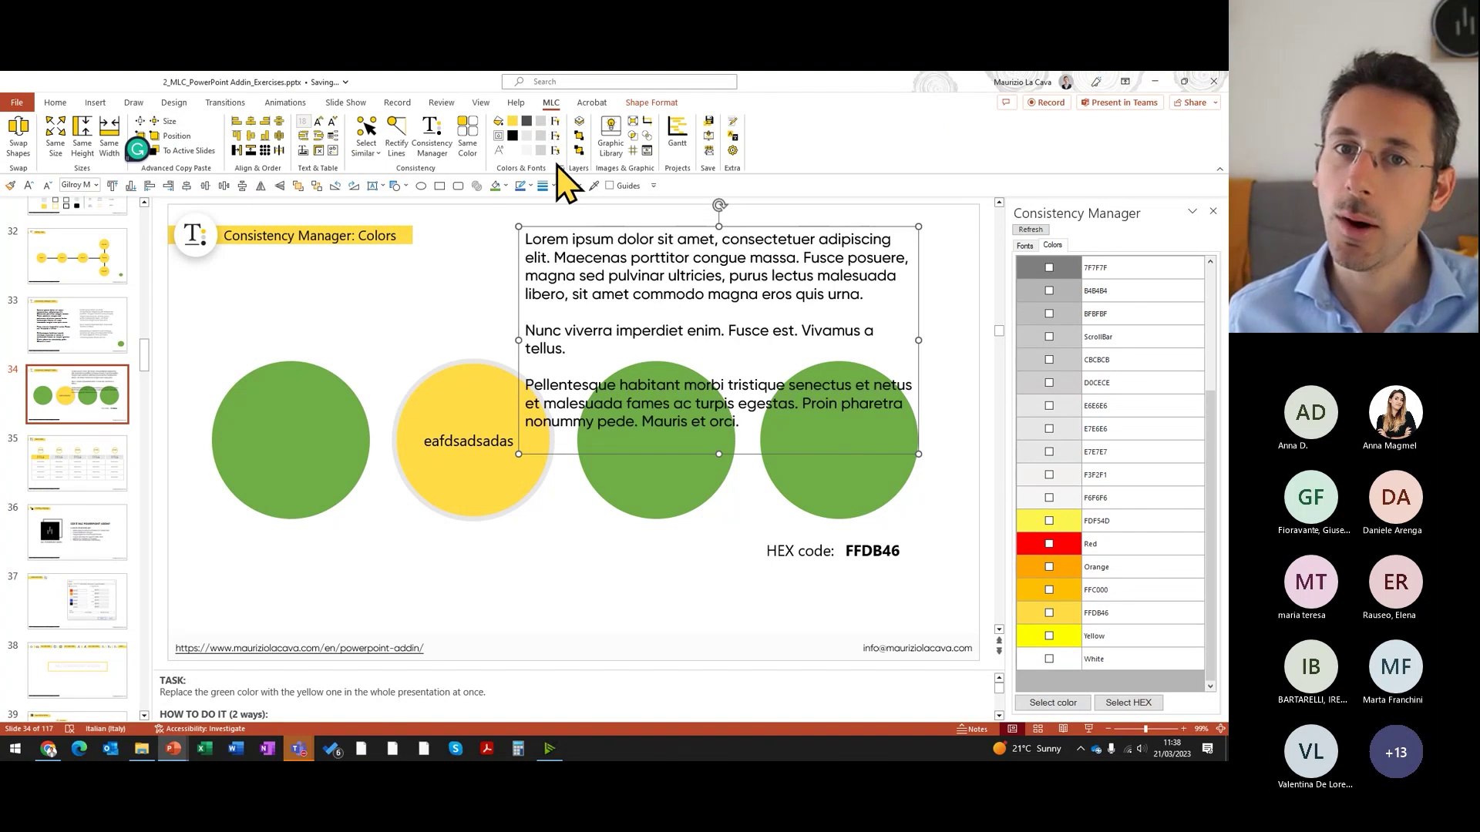
click(555, 150)
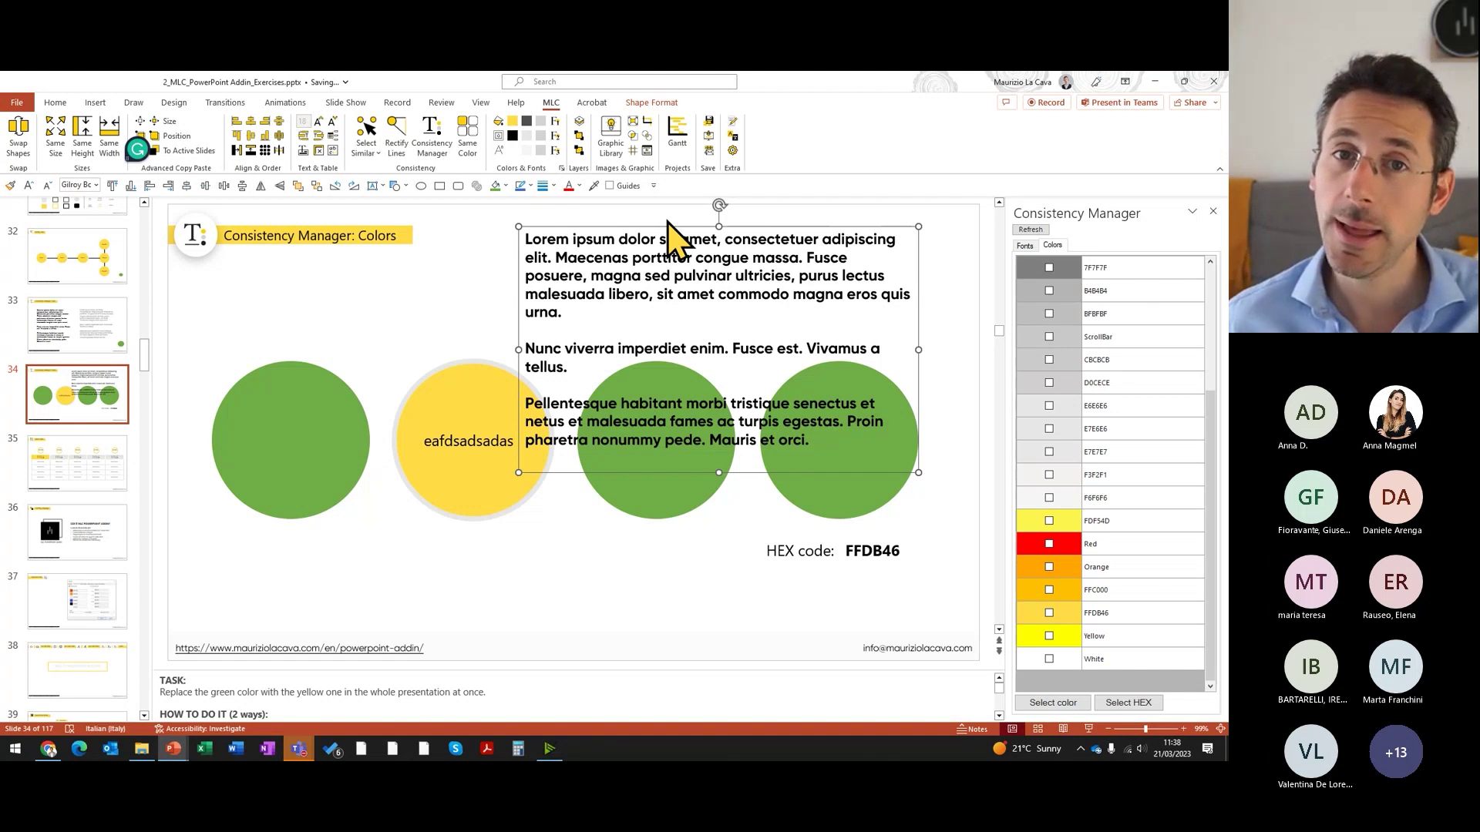
key(Delete)
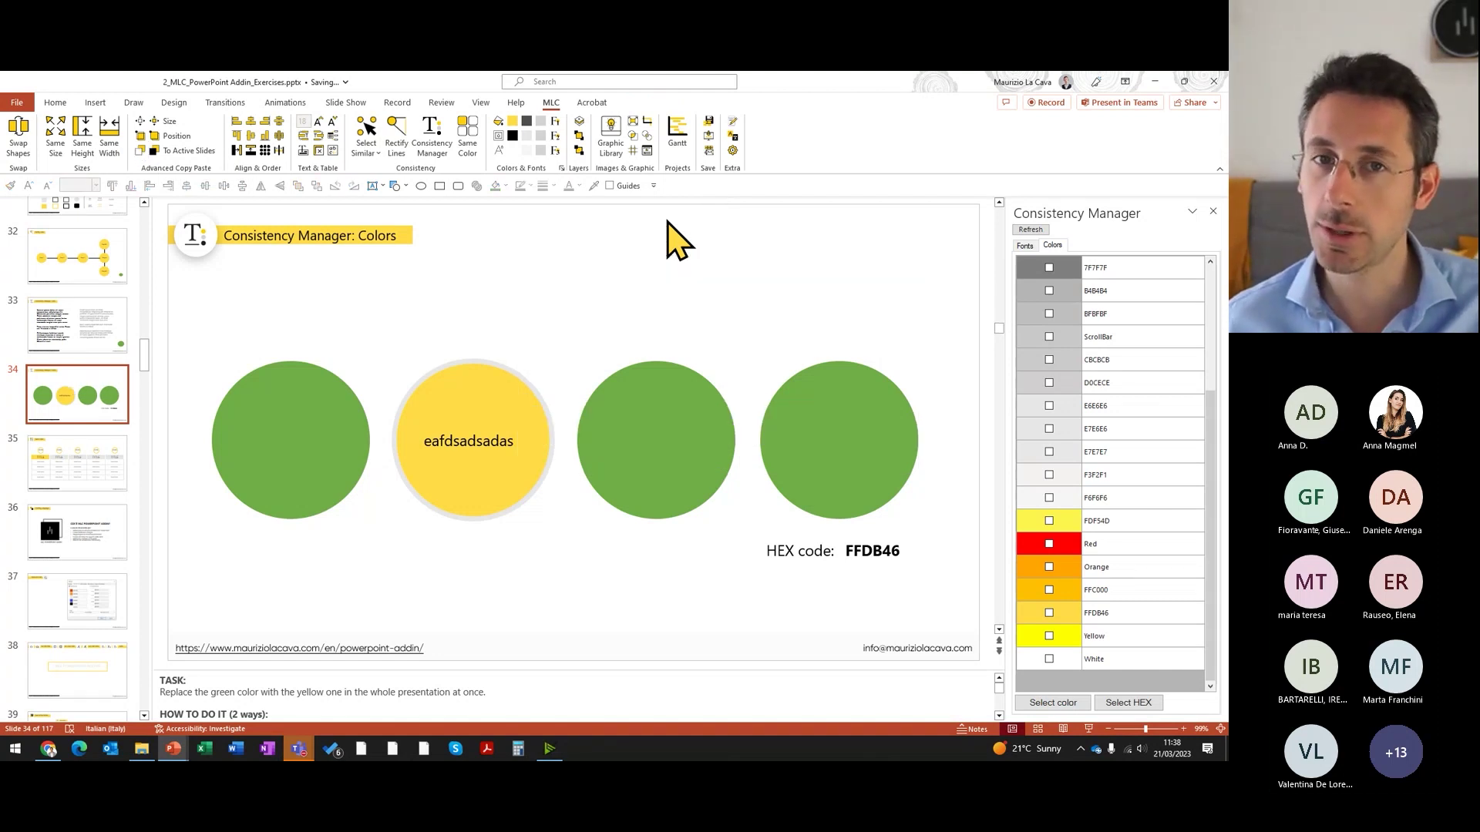
Step: Open the MLC Graphic Libraries panel on its Images tab
click(626, 417)
click(457, 392)
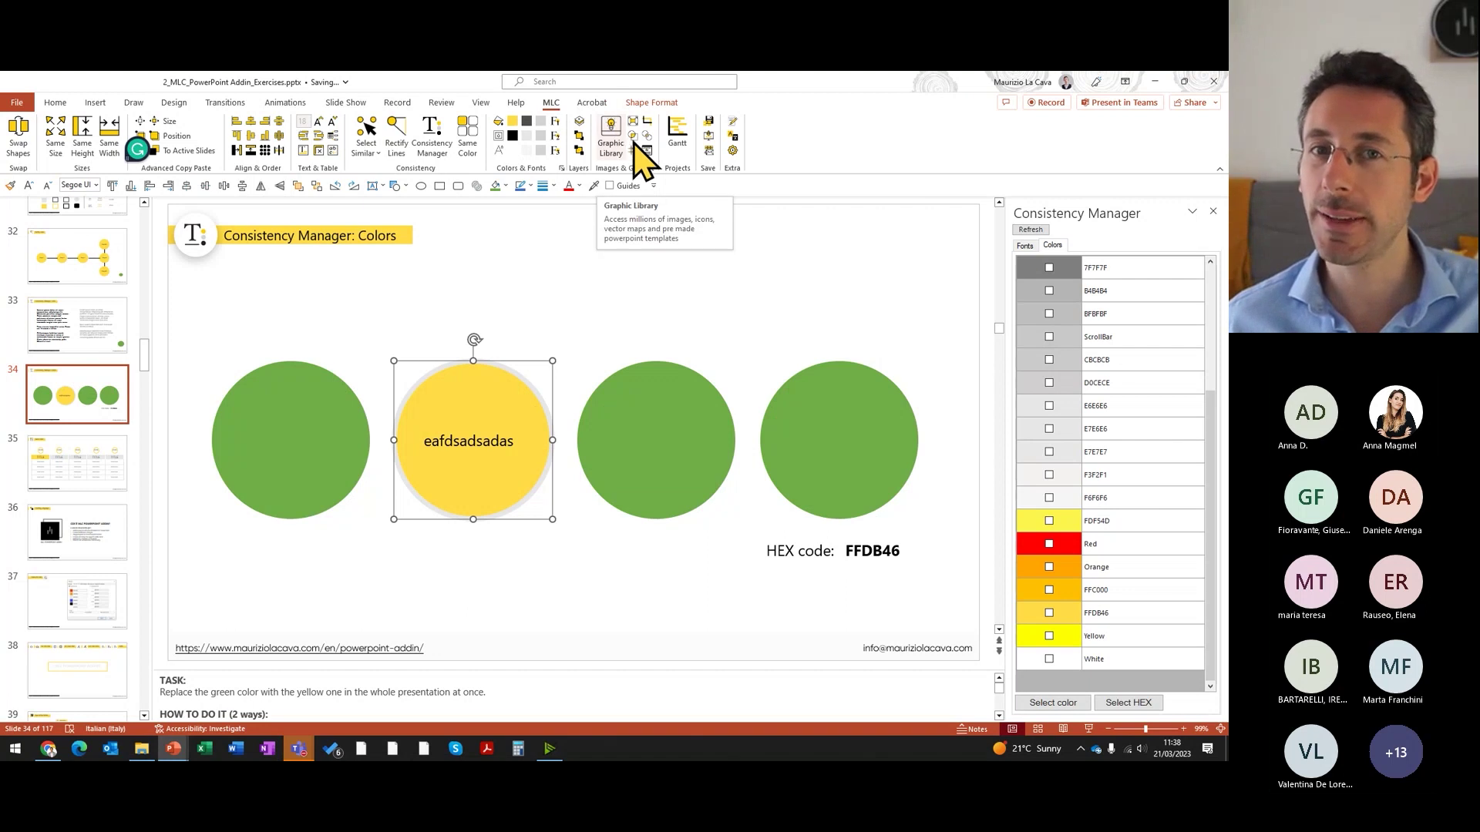
click(1213, 212)
click(611, 139)
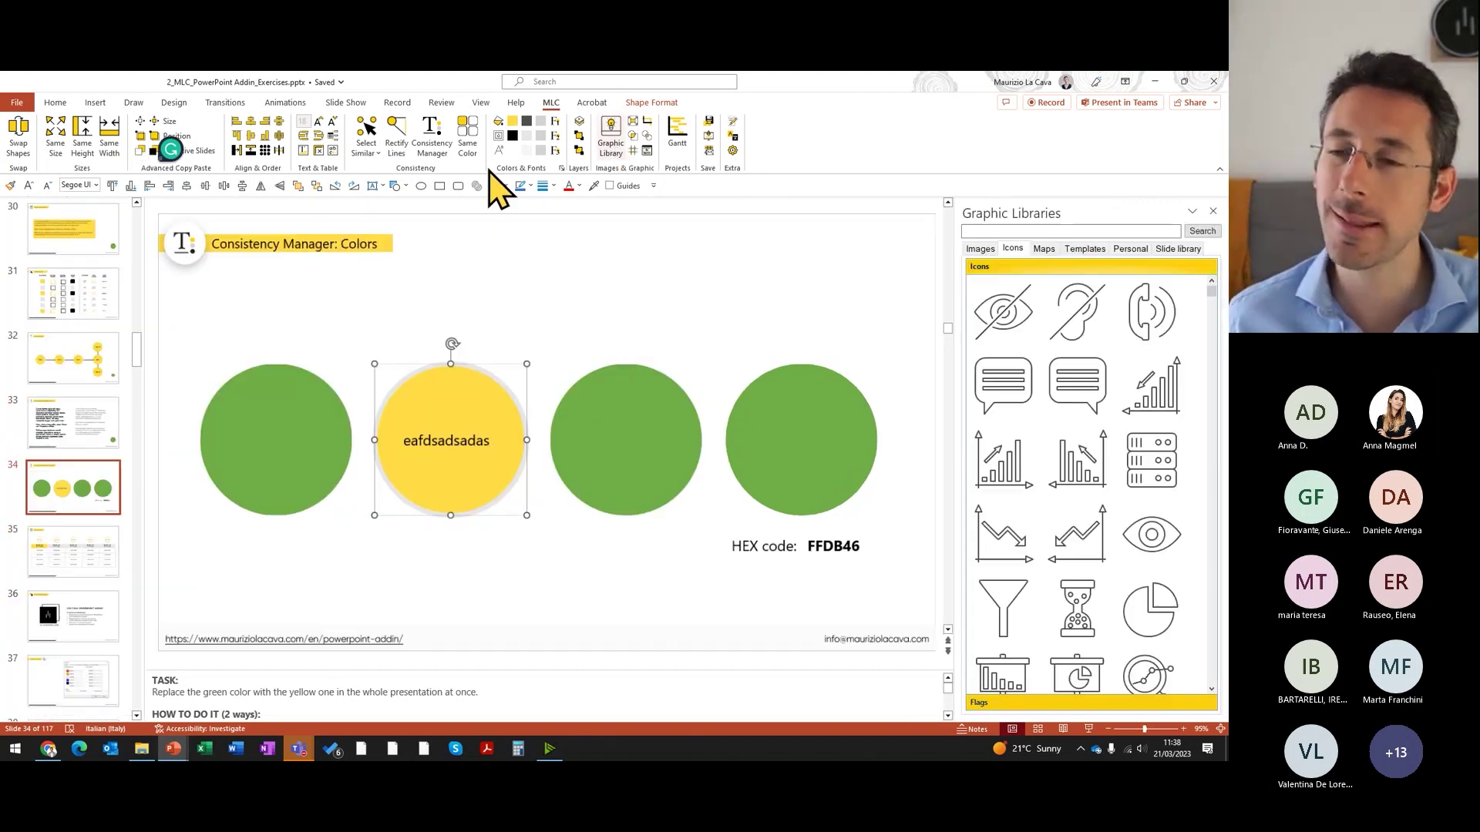
click(982, 252)
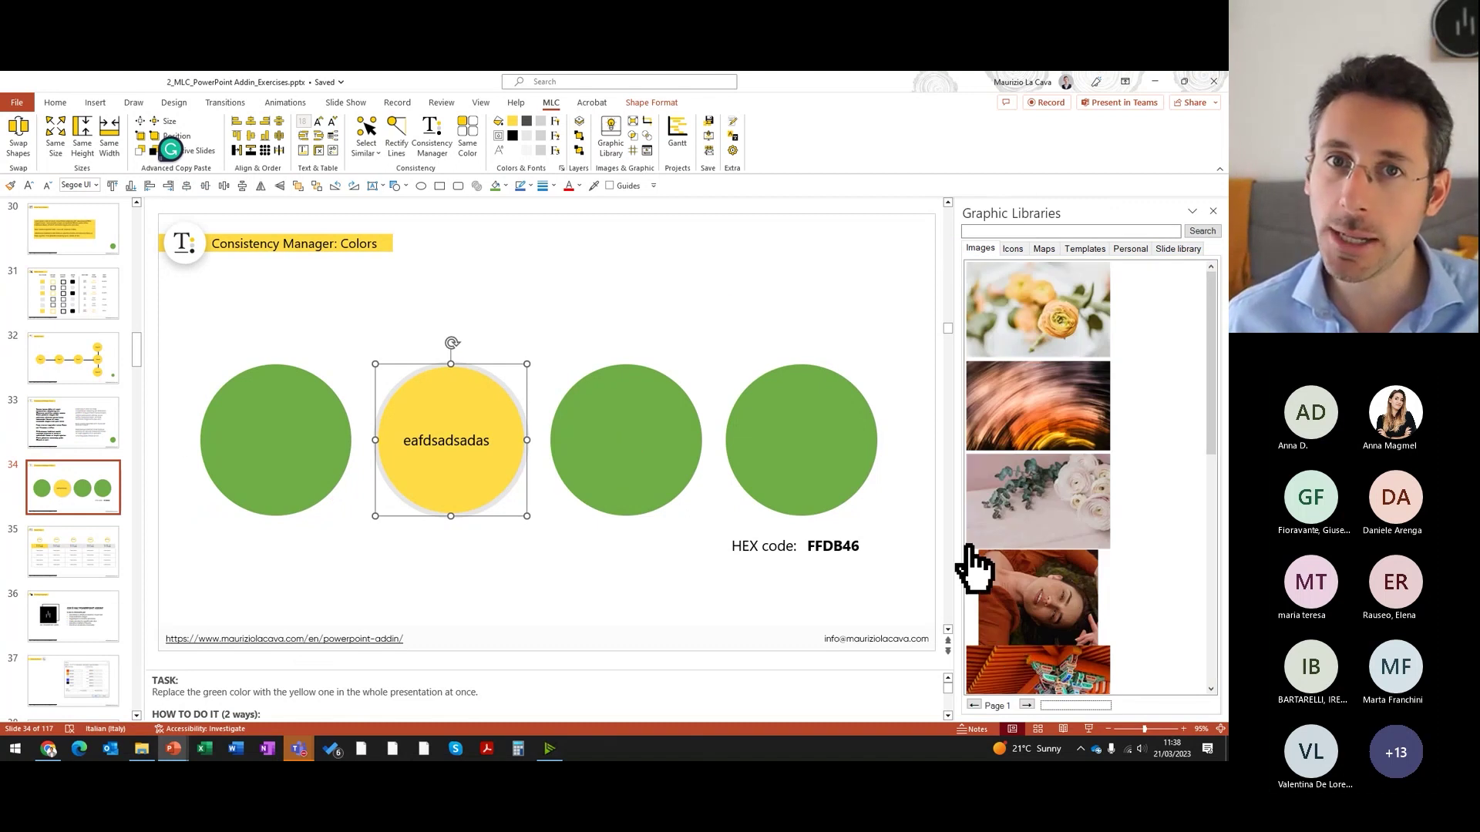
Step: Go to slide 42, Graphic Library: Images, and insert the man-and-child photo
scroll(46, 448, down, 2)
scroll(82, 488, down, 2)
scroll(82, 489, down, 3)
scroll(82, 489, down, 2)
scroll(83, 489, down, 3)
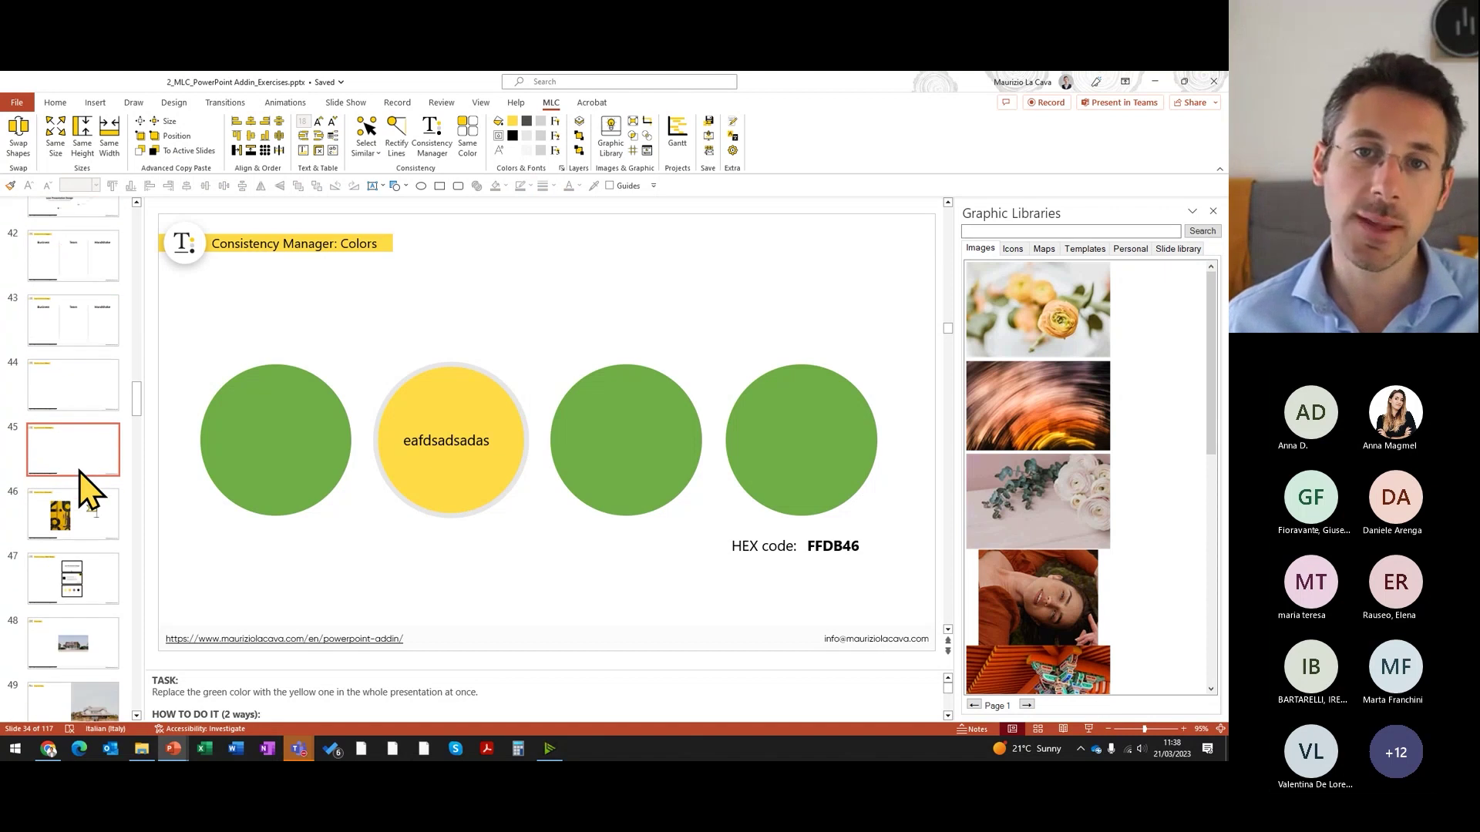
click(51, 296)
click(94, 271)
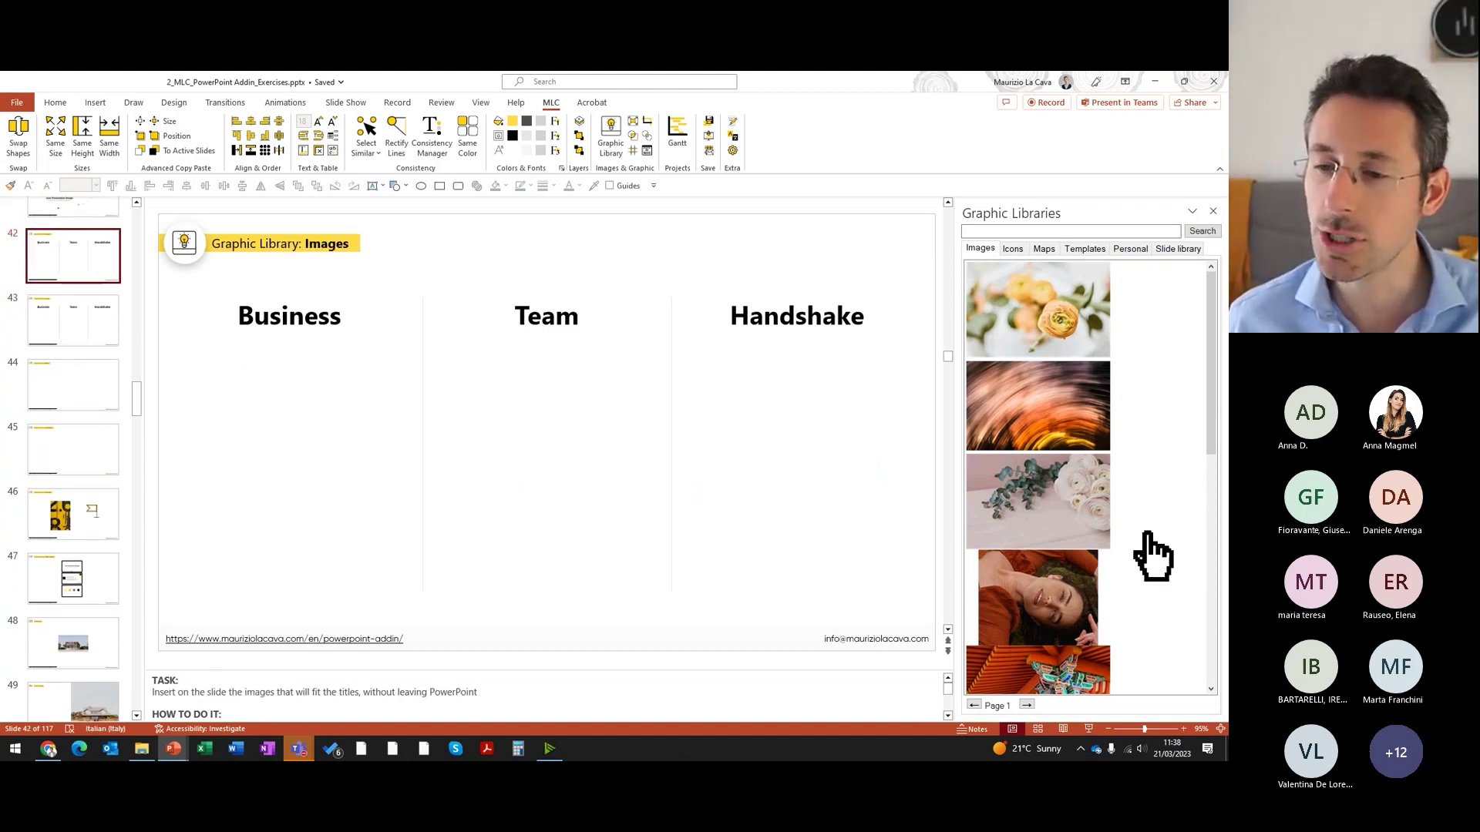
scroll(1126, 493, down, 5)
scroll(1154, 432, down, 1)
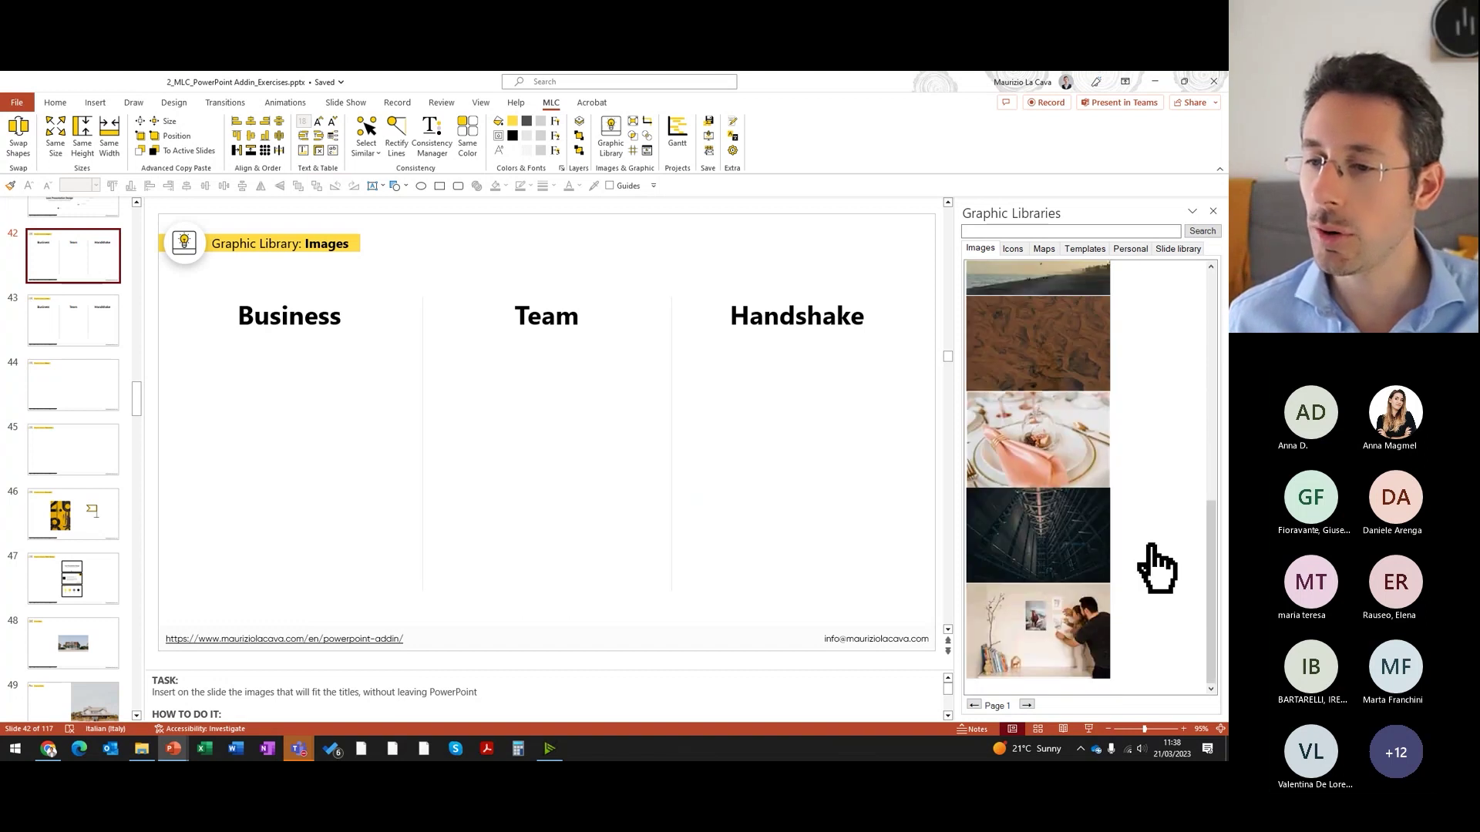
click(1061, 628)
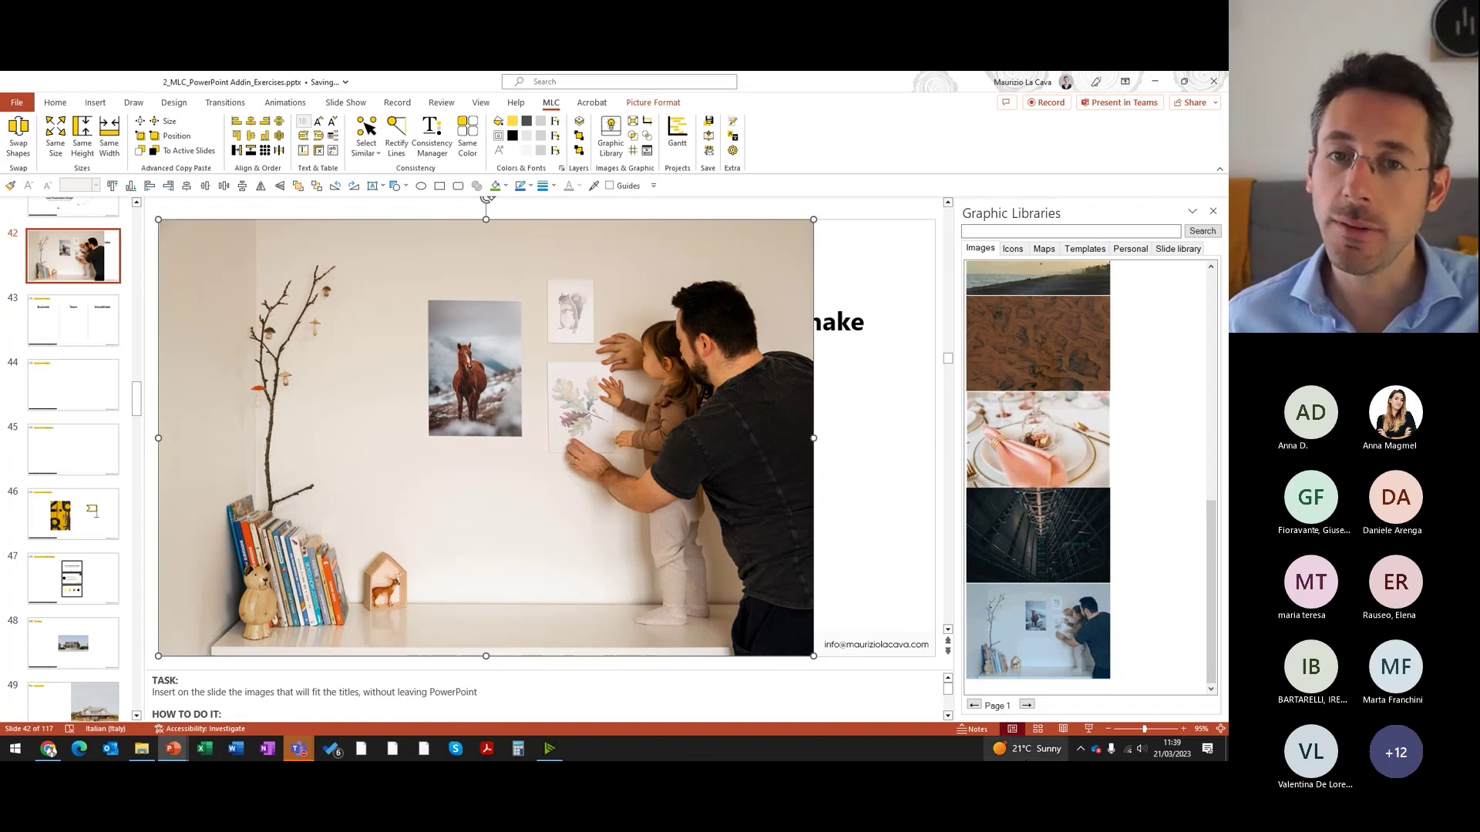
Step: Search the image library for 'marketing', swap in the laptop desk photo, and stretch it to slide width
click(981, 230)
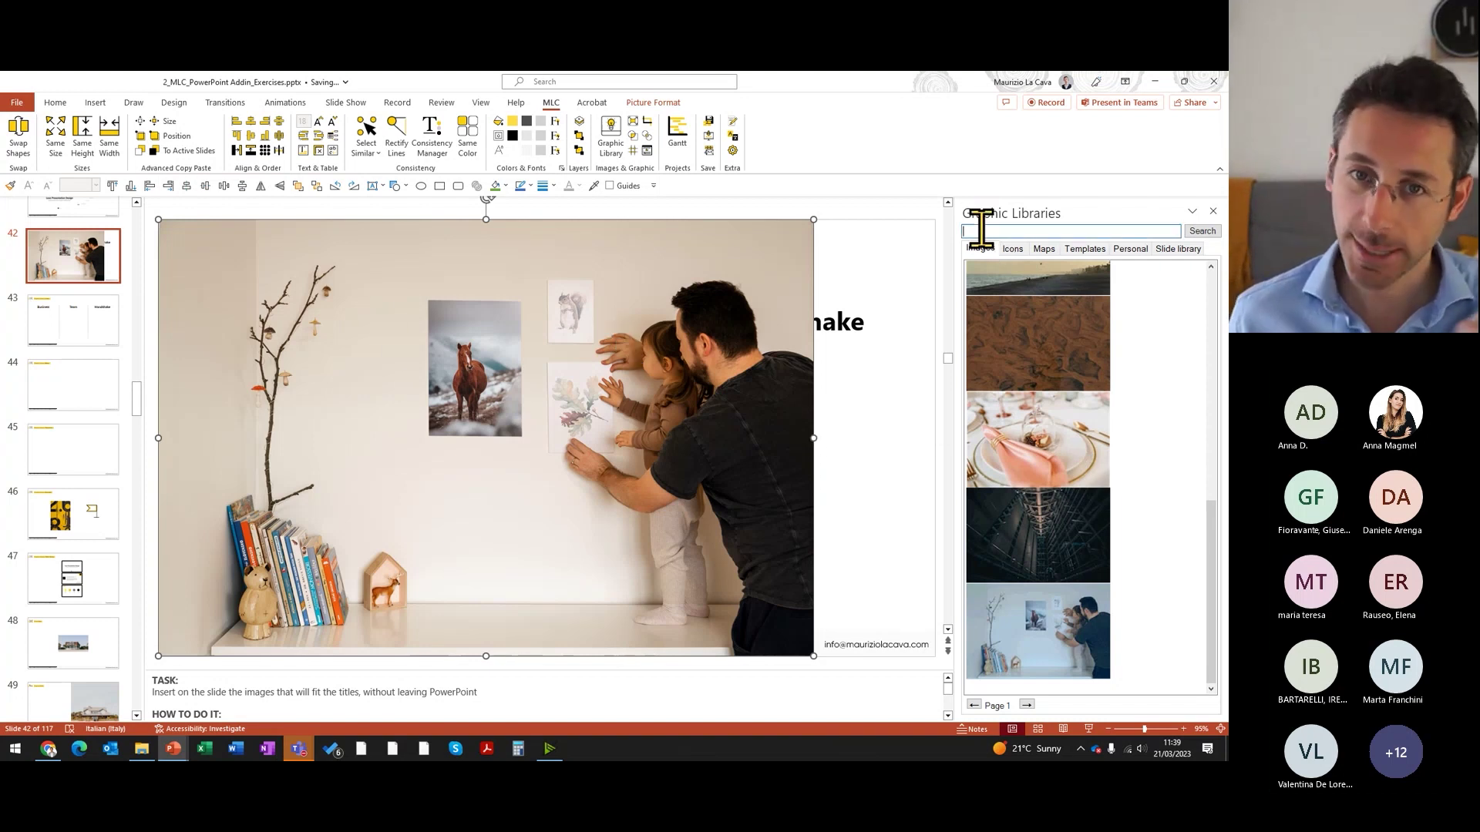
text(marketing)
key(Return)
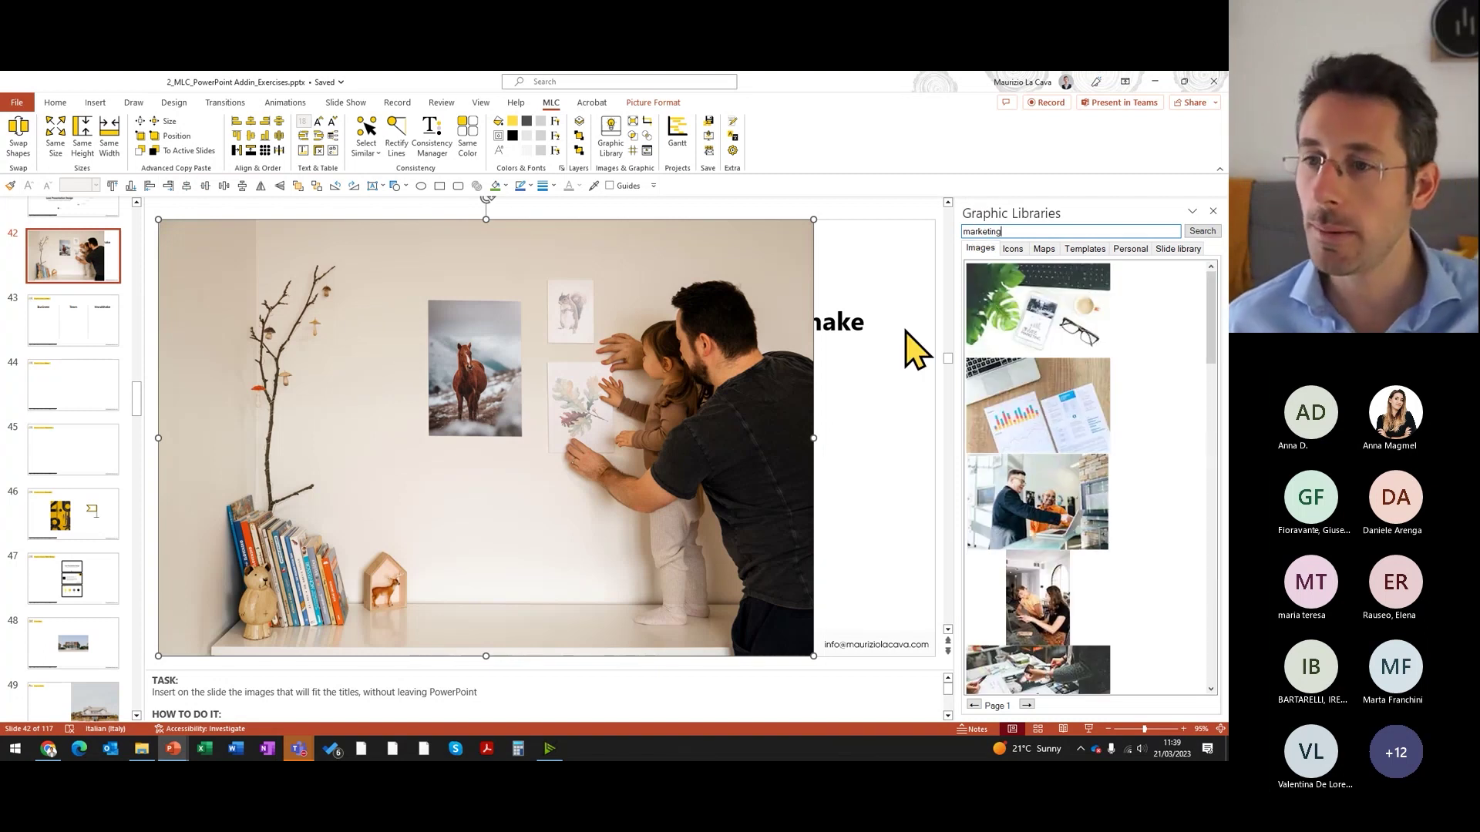
scroll(1123, 571, down, 2)
scroll(1080, 524, down, 2)
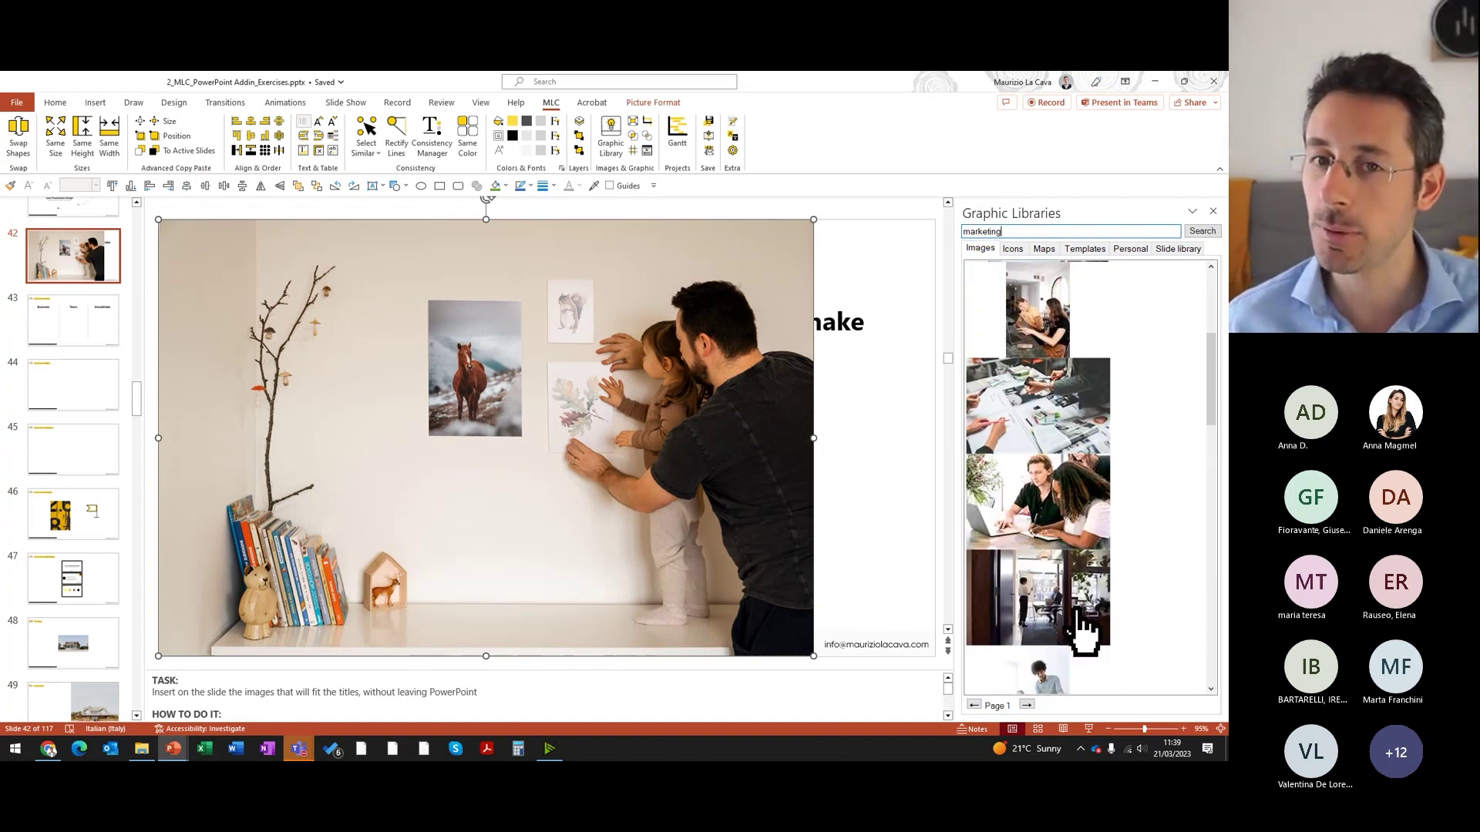
scroll(1100, 604, down, 3)
click(1072, 574)
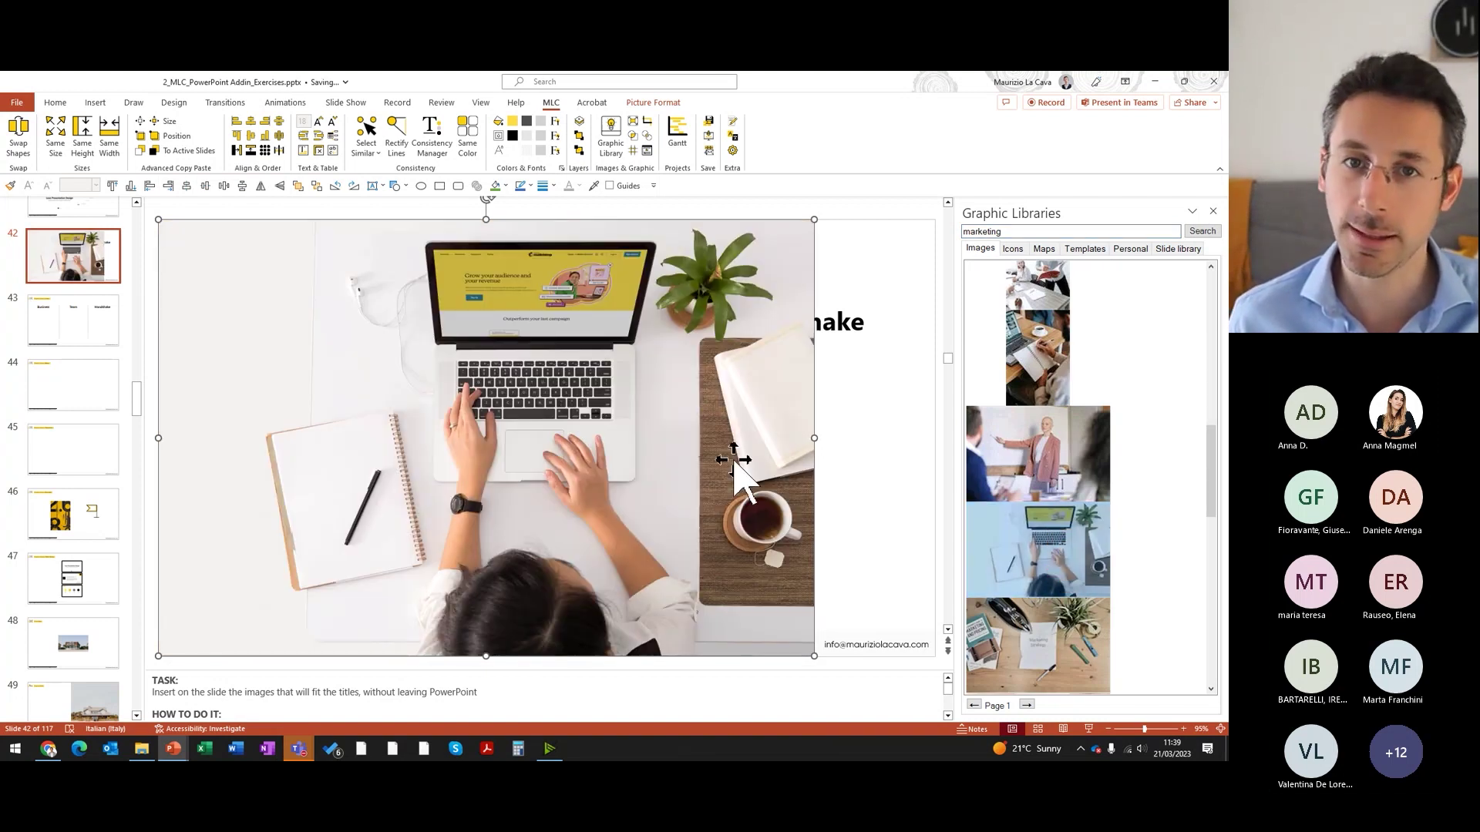
click(635, 123)
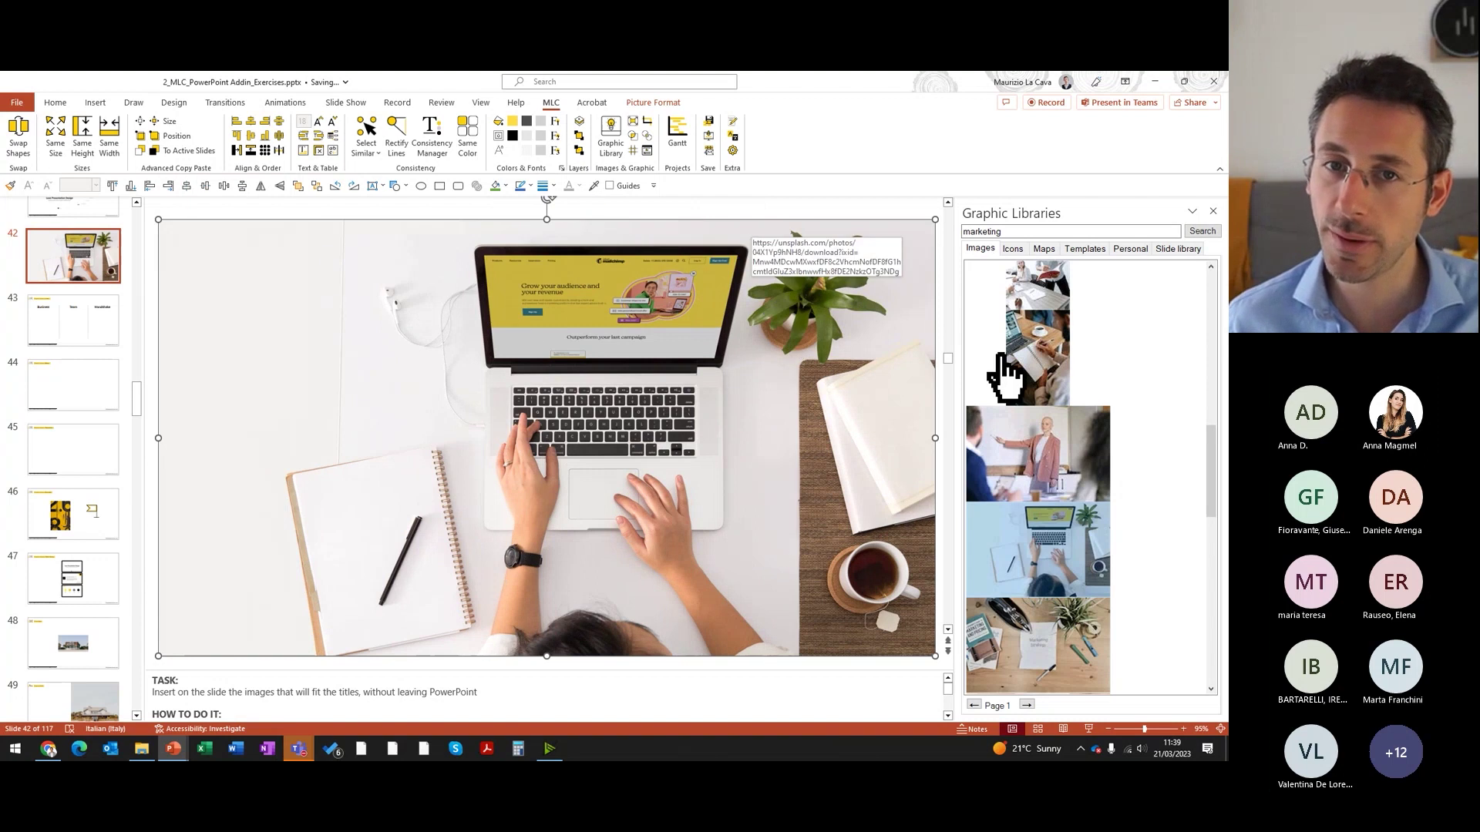
Step: Crop the laptop photo, shifting it upward inside the frame
double_click(661, 405)
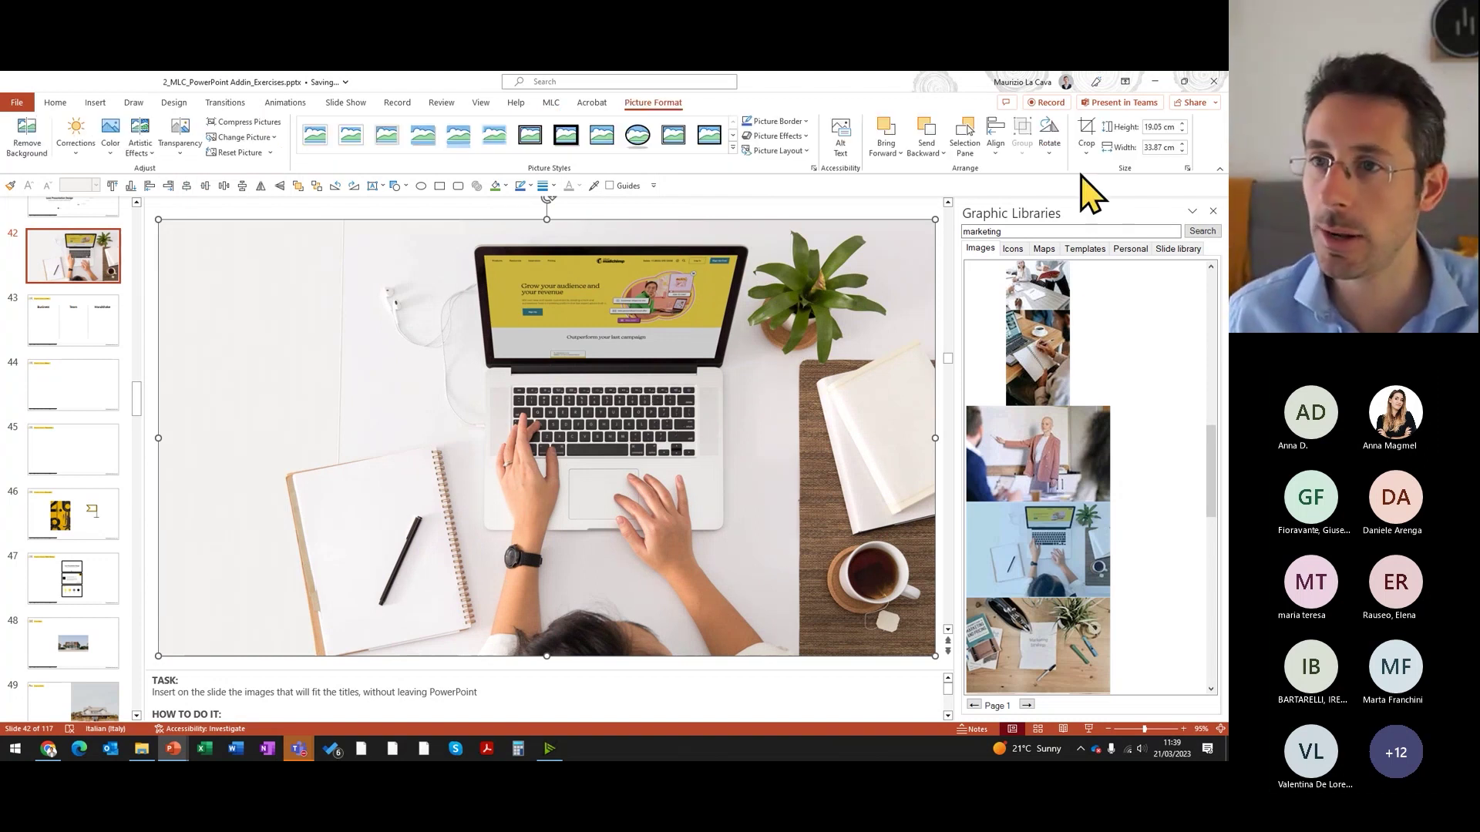
click(1086, 133)
ctrl+scroll(779, 370, down, 2)
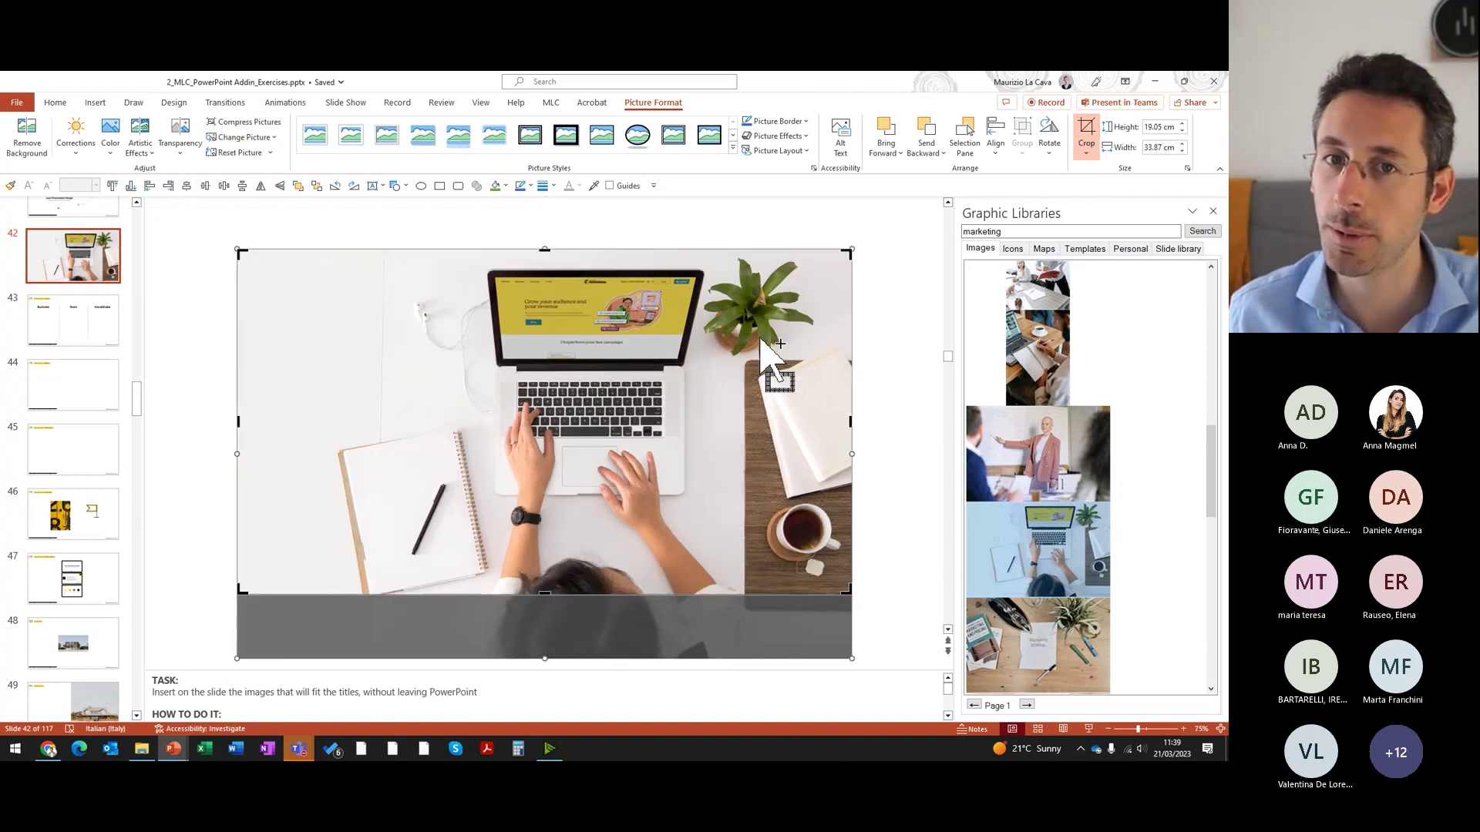
drag(709, 429, 703, 402)
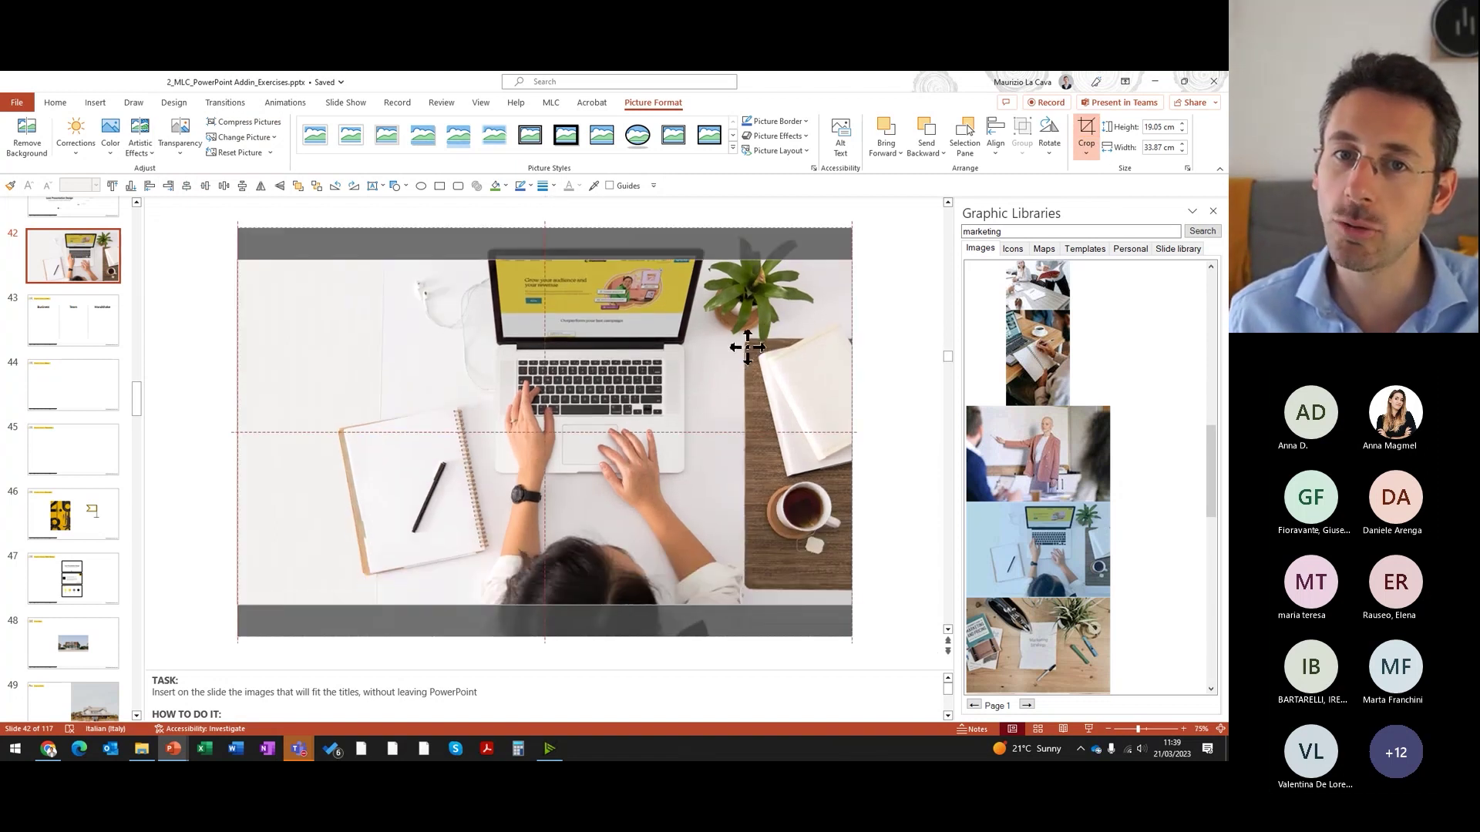
scroll(831, 267, down, 1)
Step: Return to slide 42, bring up the MLC tools, and reselect the laptop photo
click(62, 273)
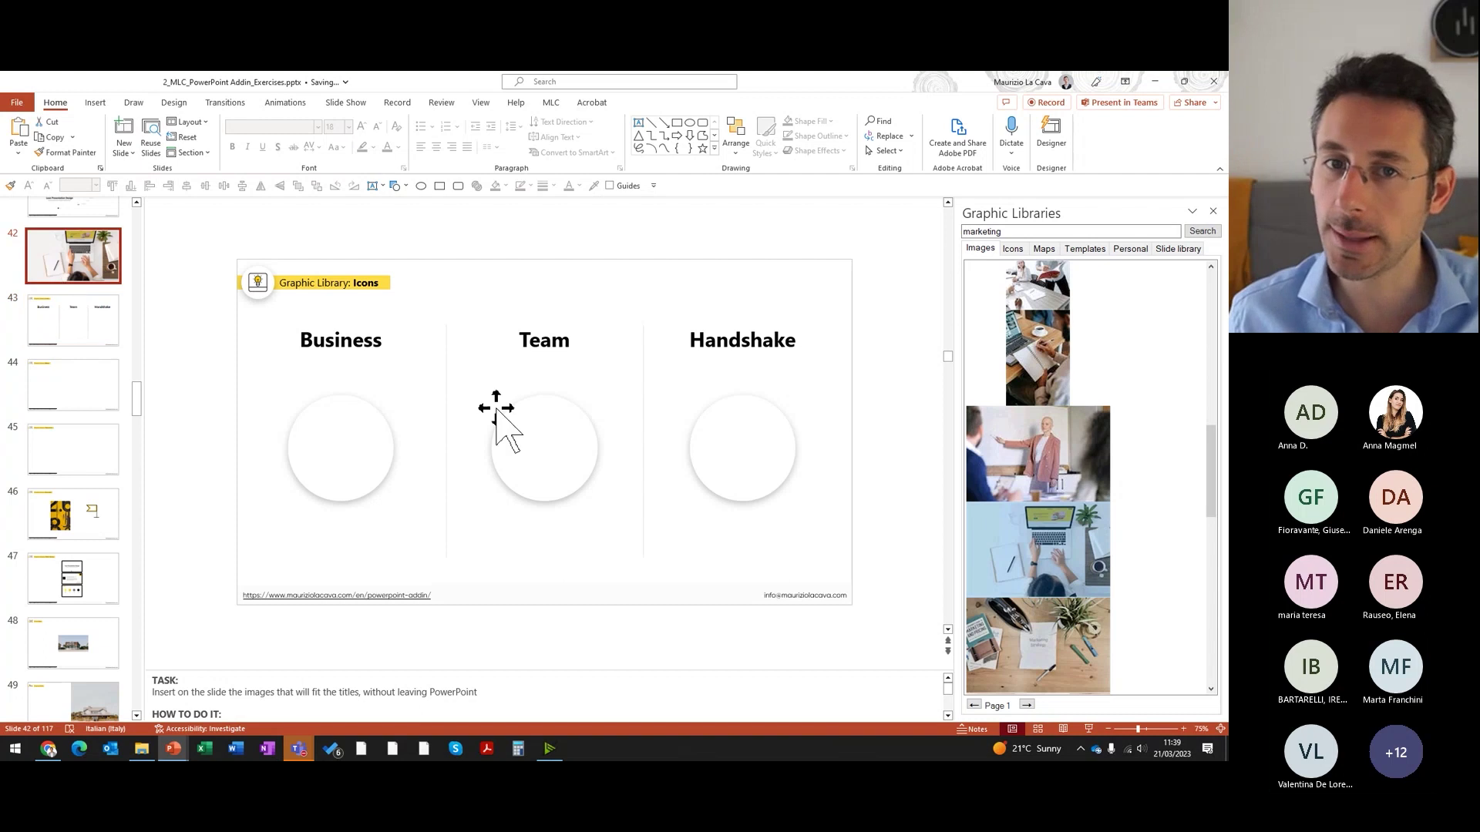
click(555, 351)
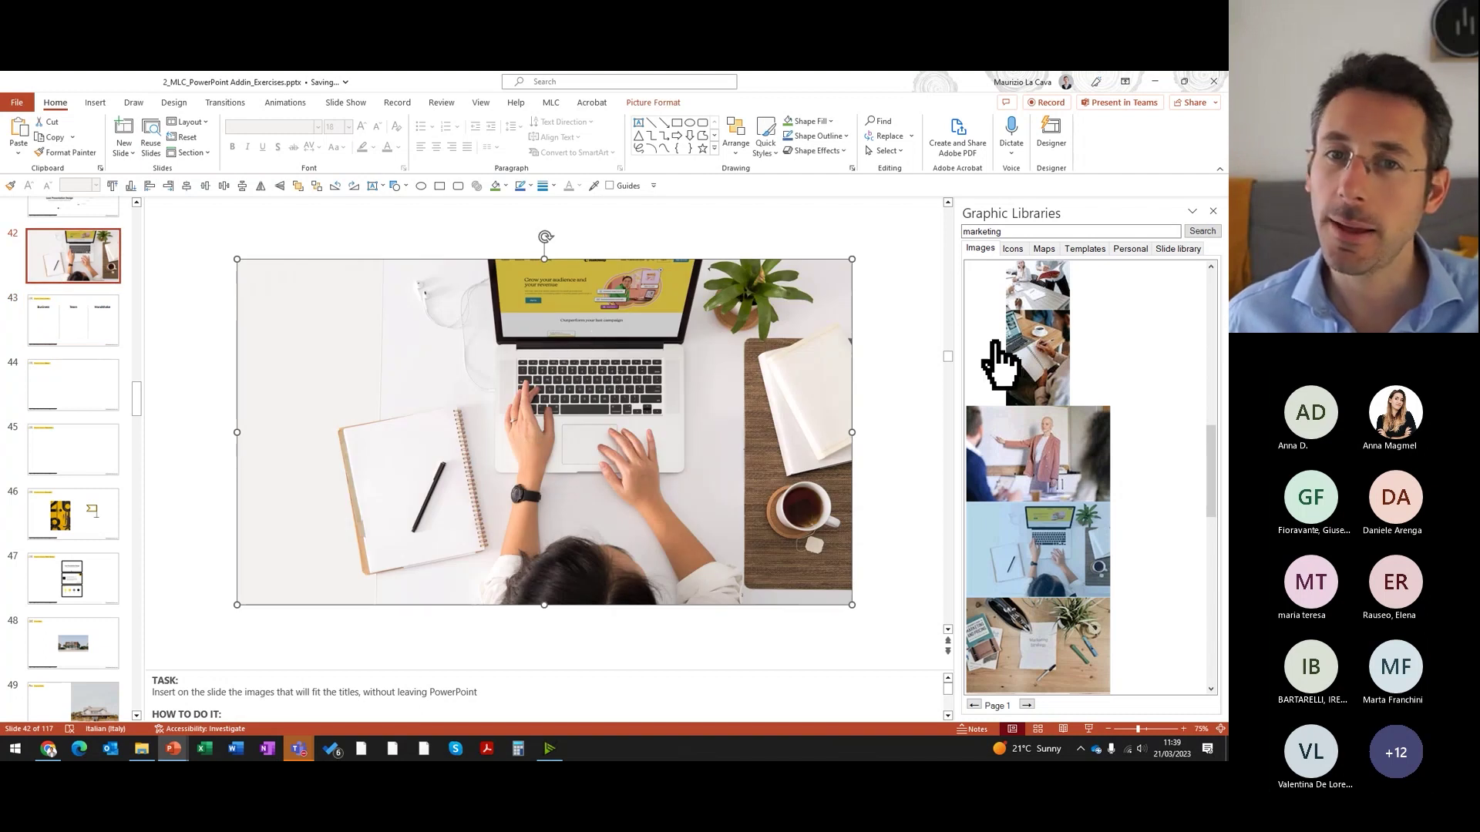
click(551, 102)
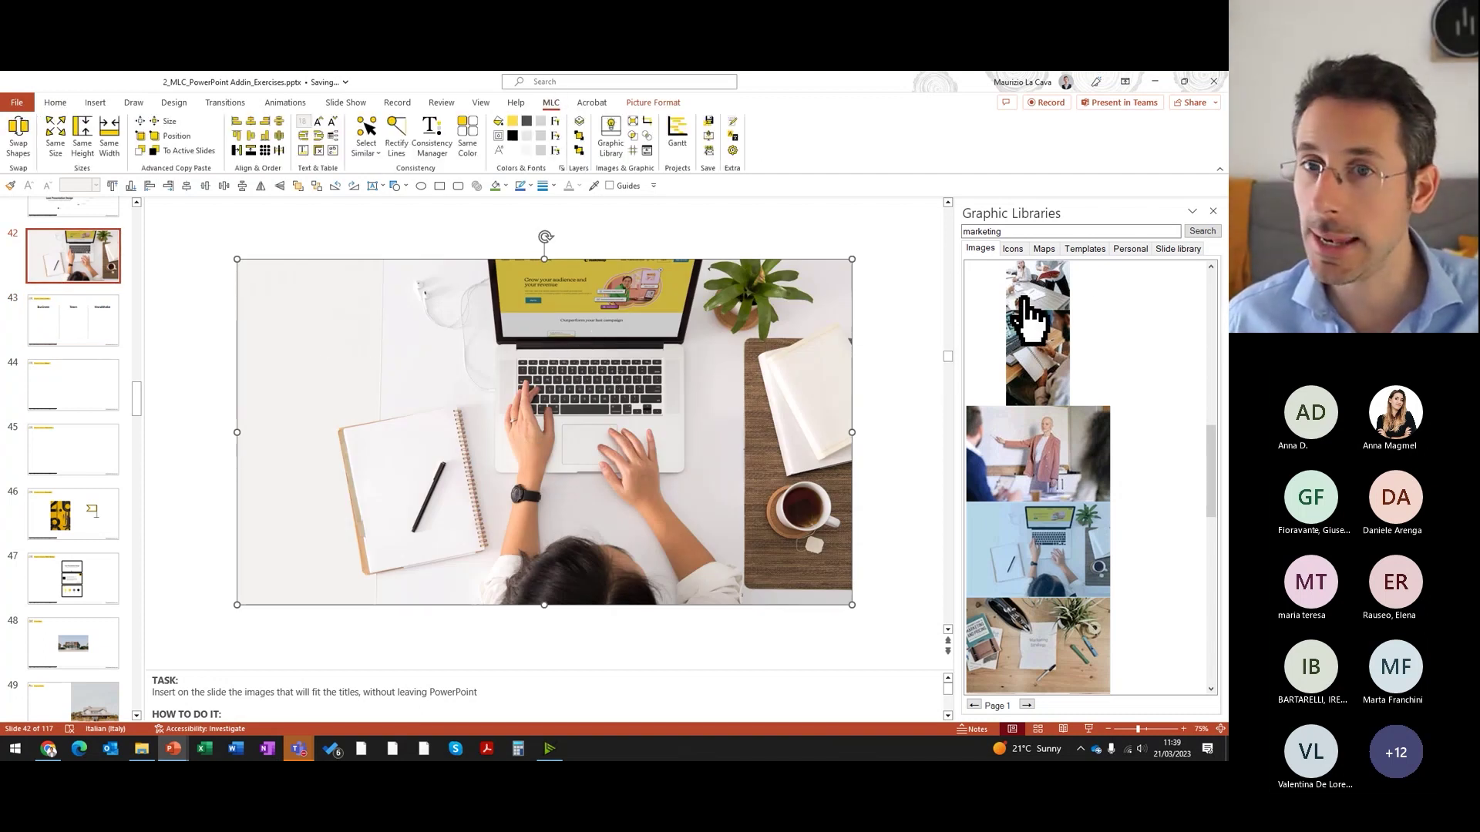
click(917, 219)
ctrl+scroll(766, 378, down, 4)
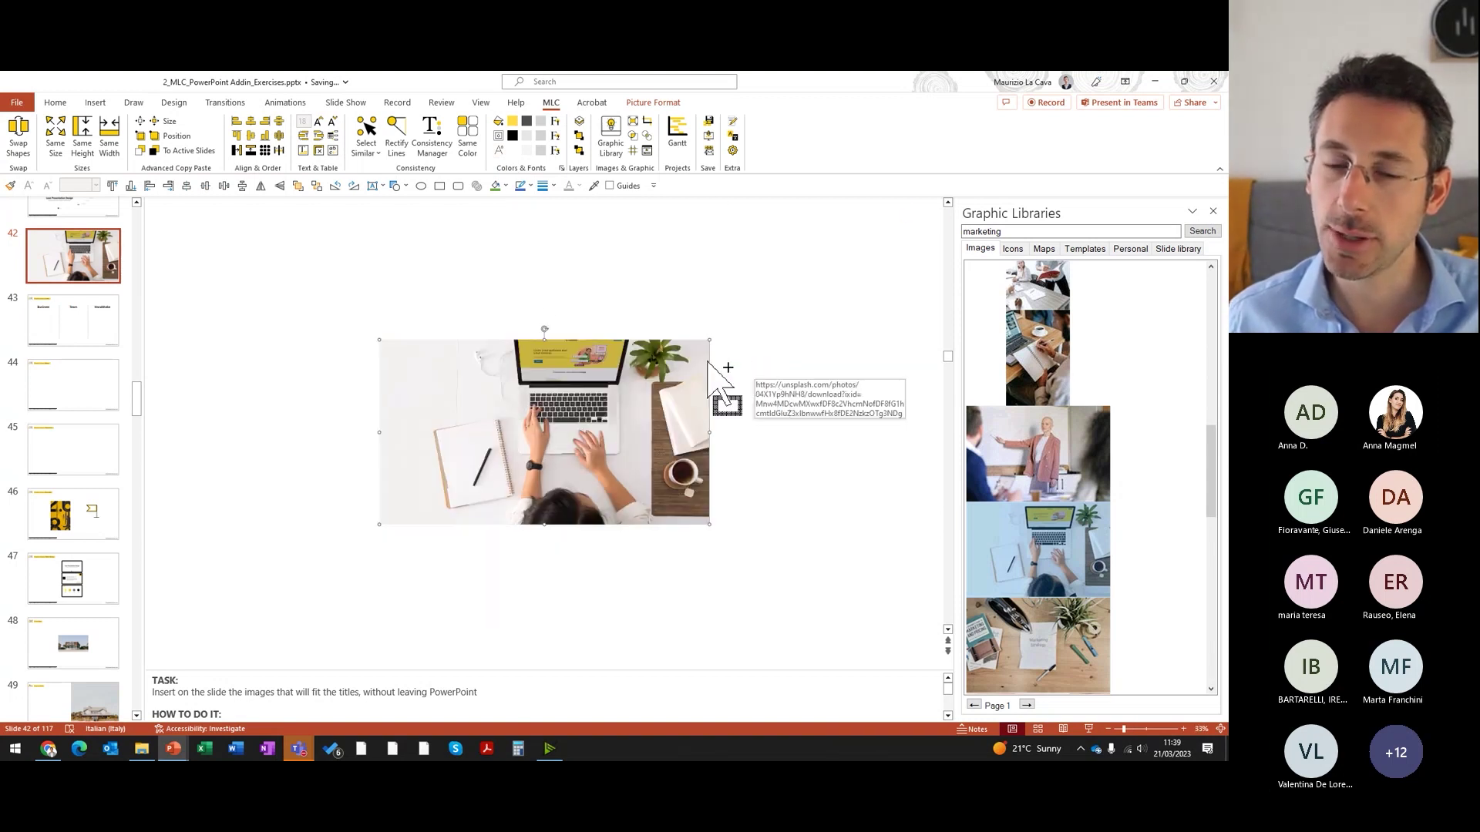
click(617, 393)
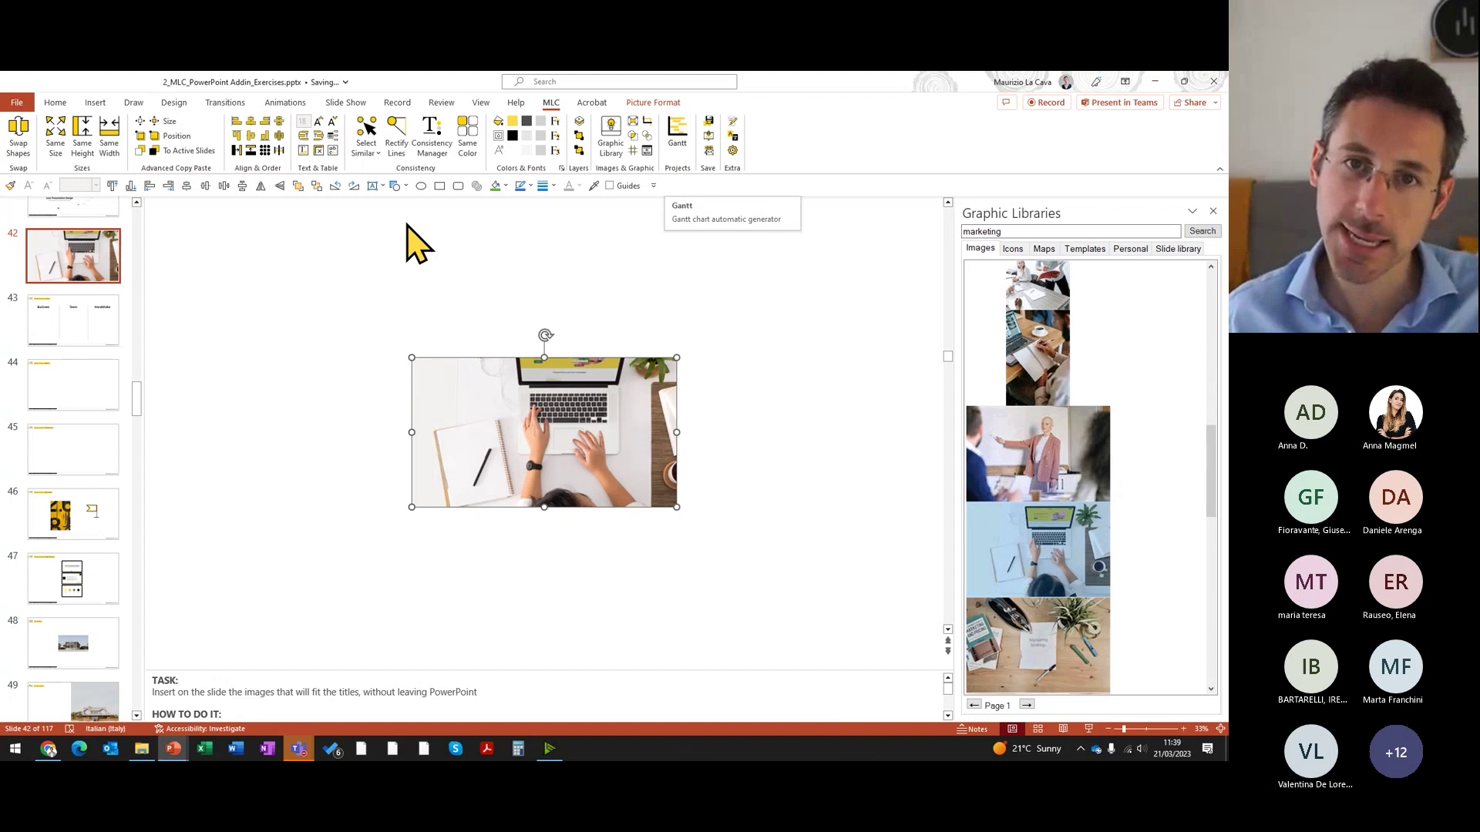
scroll(99, 387, down, 3)
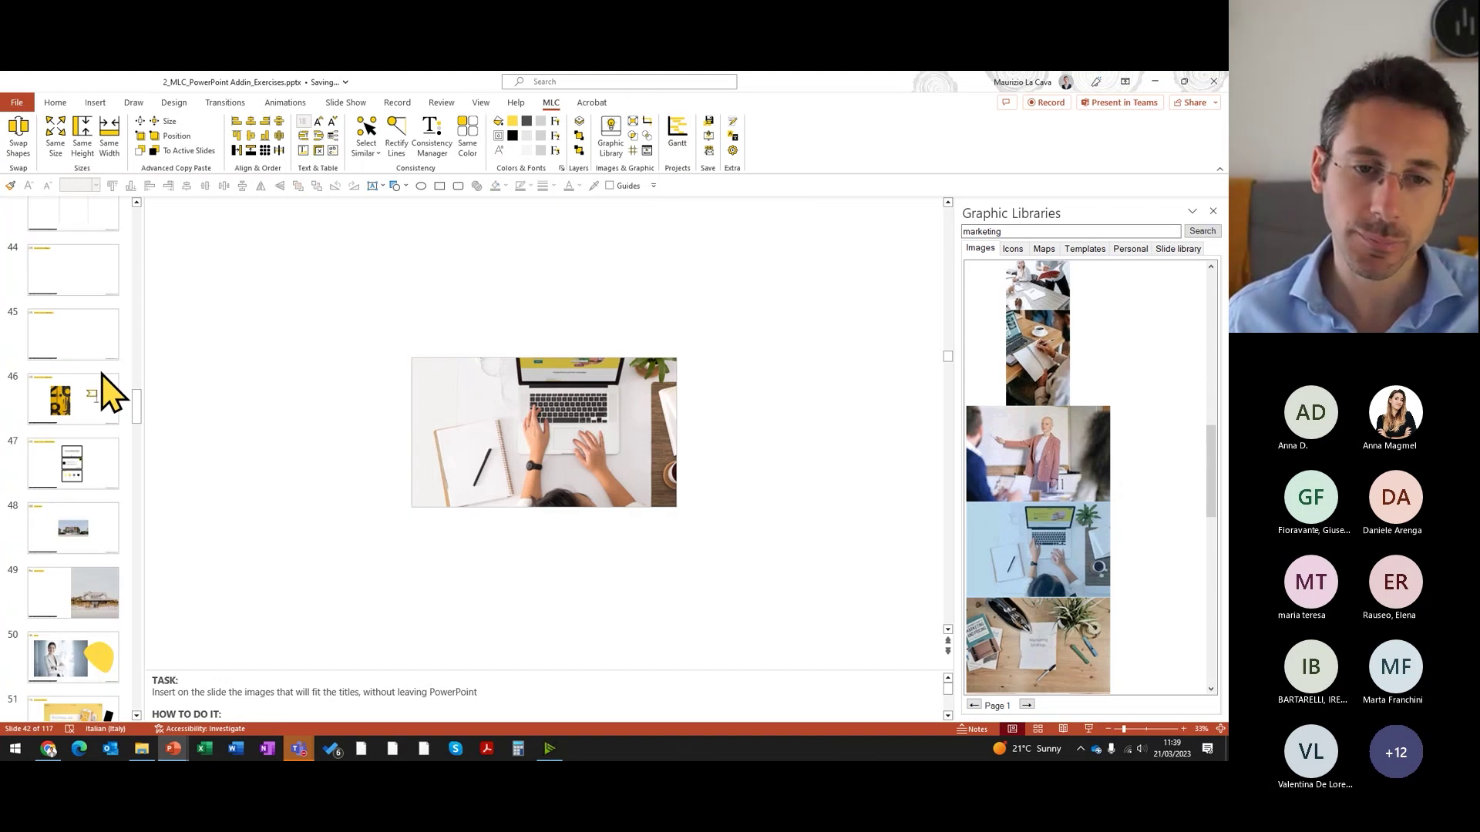
Step: On slide 50, place the yellow blob over the woman's photo and mask the photo into it
click(87, 643)
ctrl+scroll(557, 484, up, 3)
mouse_move(689, 443)
mouse_down()
mouse_move(420, 445)
mouse_move(684, 390)
mouse_move(706, 420)
mouse_up()
shift+click(482, 474)
click(633, 137)
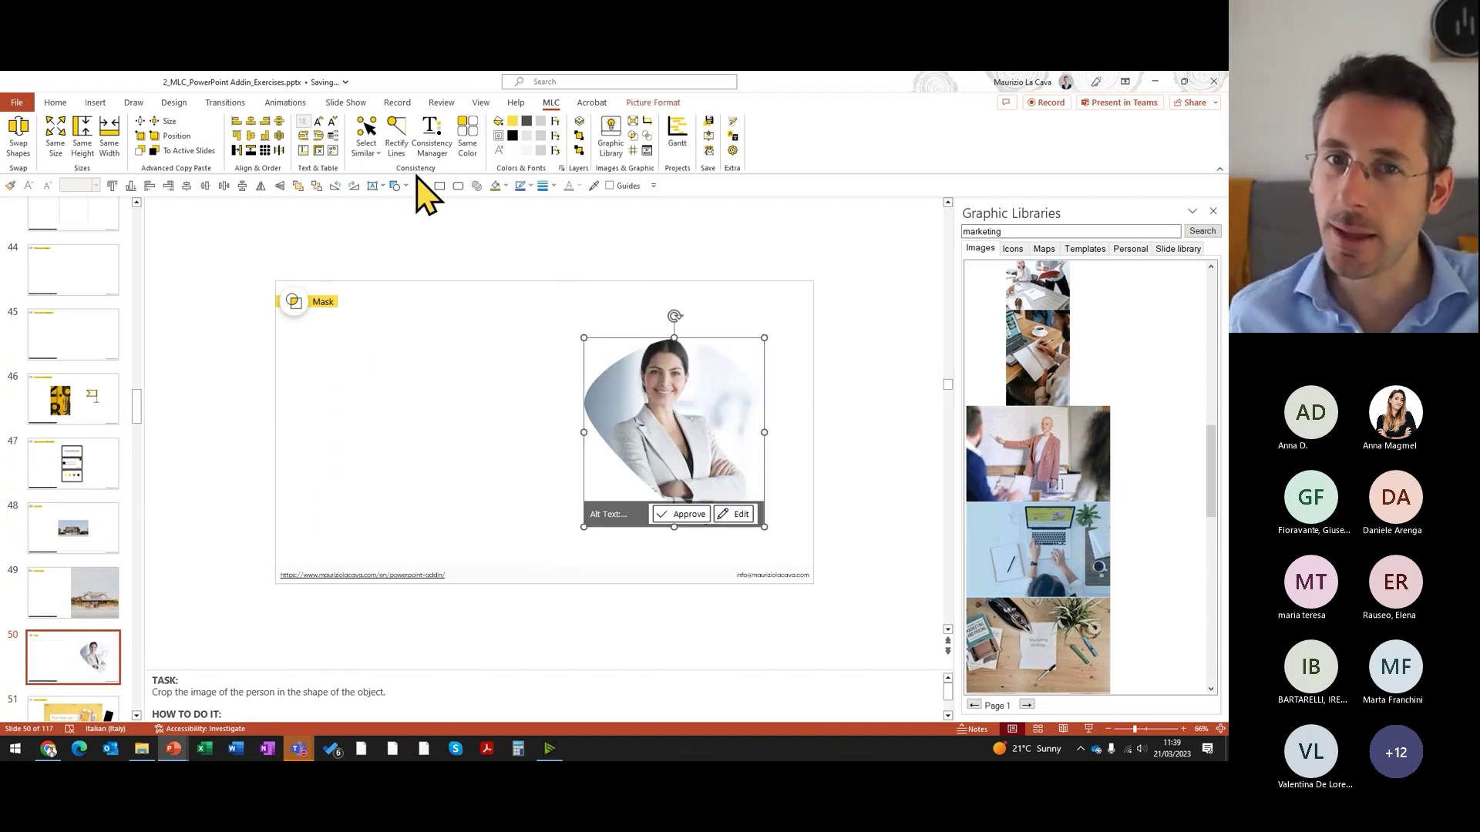
Step: Add a narrowed, smaller-font Lorem ipsum text box using =lorem() and duplicate it to the right
click(372, 185)
drag(306, 346, 456, 487)
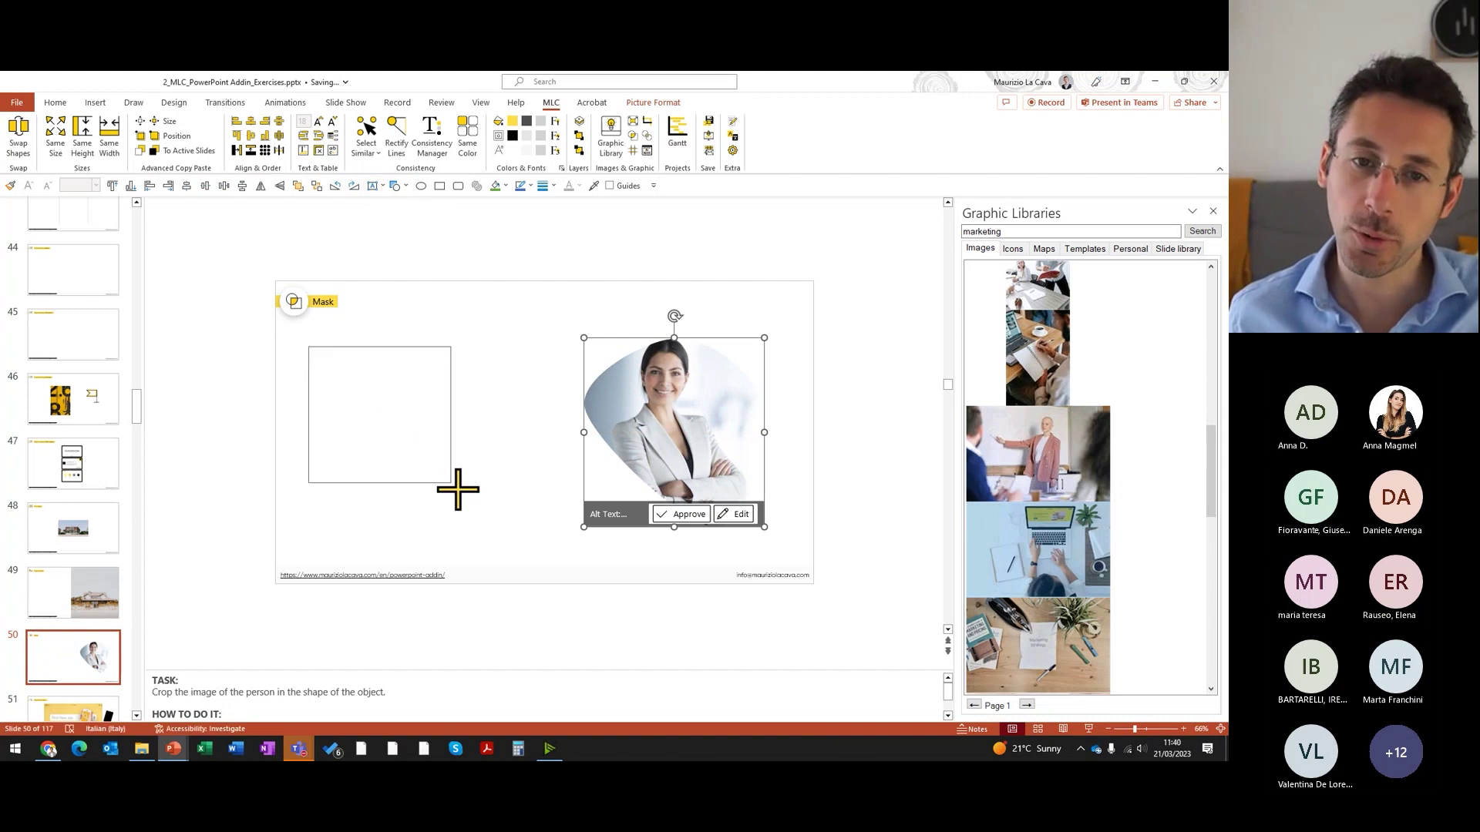
text(=lorem()
key(Return)
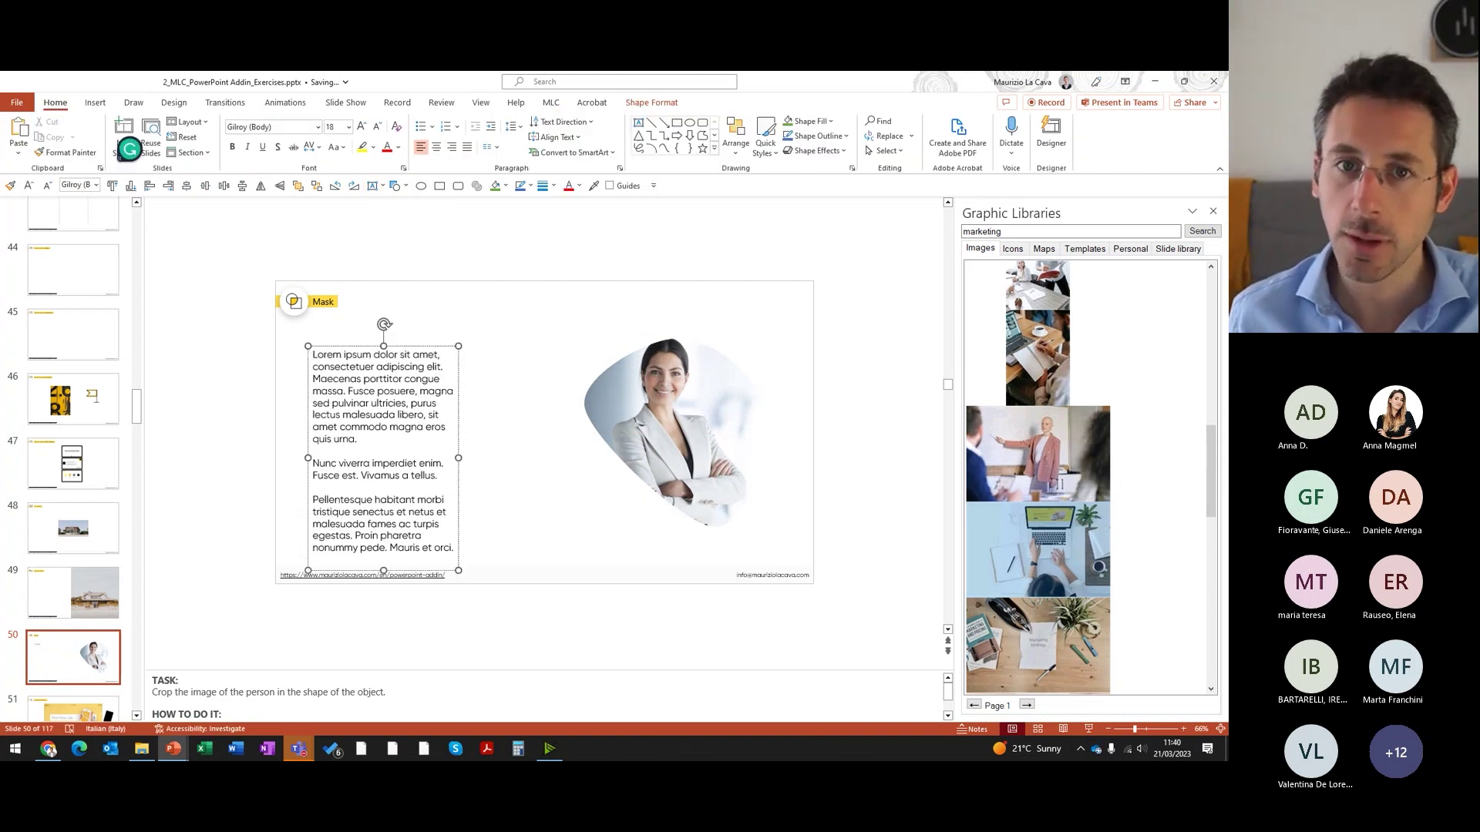
mouse_move(459, 457)
mouse_down()
mouse_move(388, 457)
mouse_move(400, 412)
mouse_move(490, 413)
mouse_up()
click(377, 126)
click(377, 127)
click(377, 126)
click(377, 127)
click(443, 254)
Step: Add a title box at the top with the MLC bold title font, enlarged to 44 pt
click(374, 187)
mouse_move(329, 318)
mouse_down()
mouse_move(511, 350)
mouse_move(545, 340)
mouse_up()
text(TITLE OF)
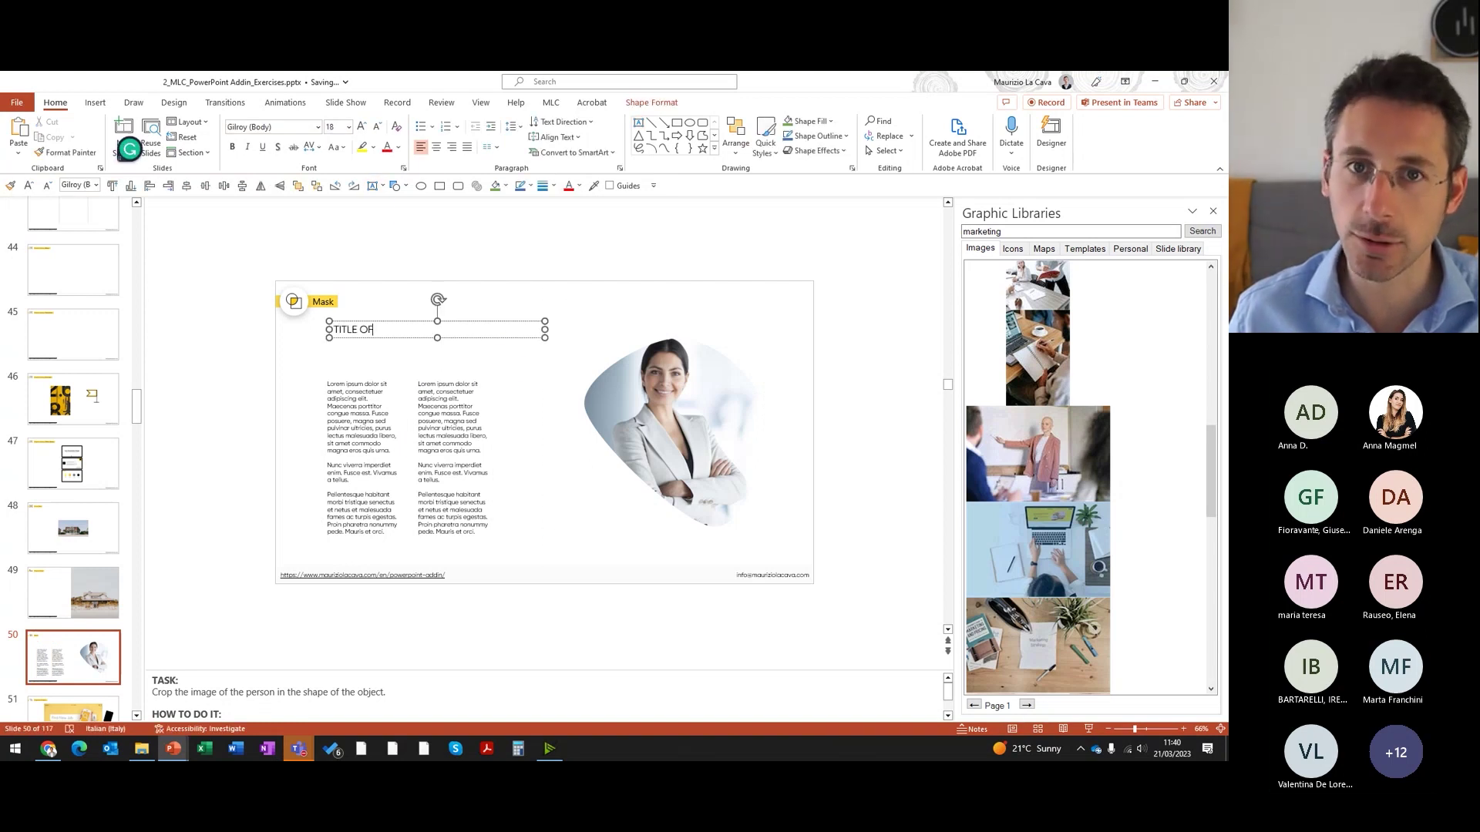
key(Escape)
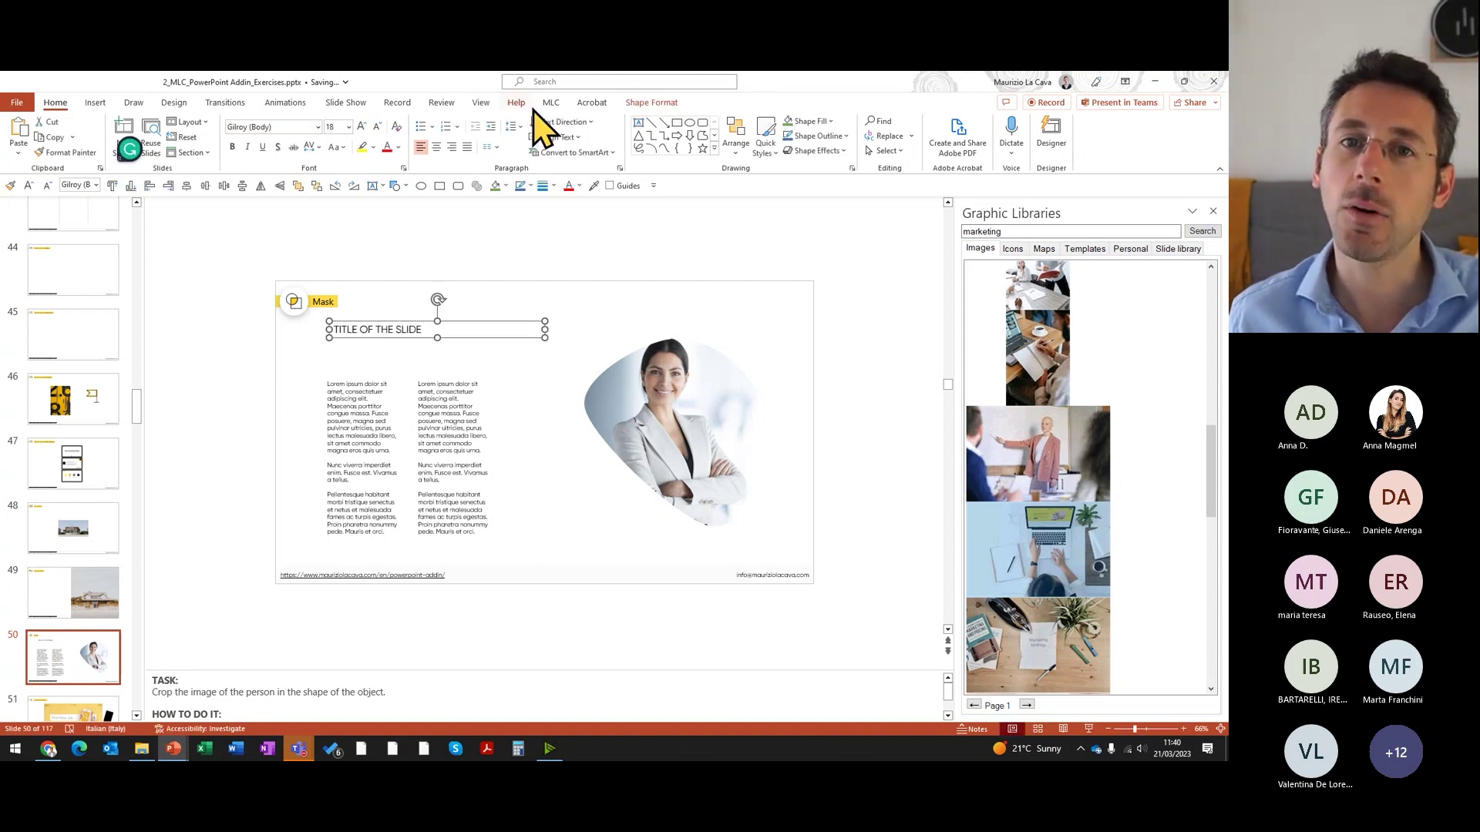
click(550, 103)
click(555, 150)
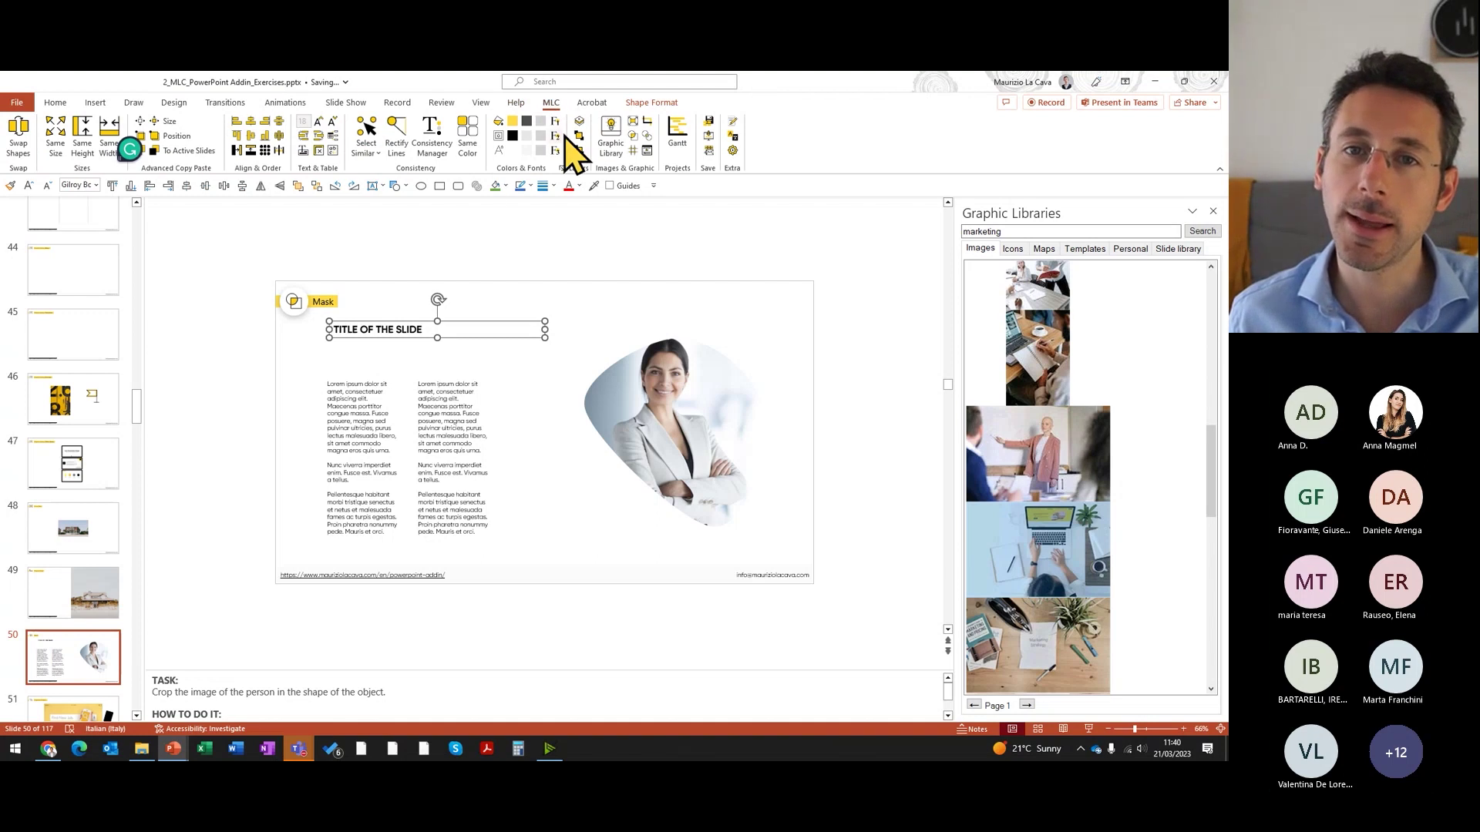
click(318, 121)
click(318, 121)
click(318, 121)
click(318, 121)
click(318, 121)
Step: Reposition the title and body text, then enlarge the masked photo and shift it left
drag(489, 321, 480, 310)
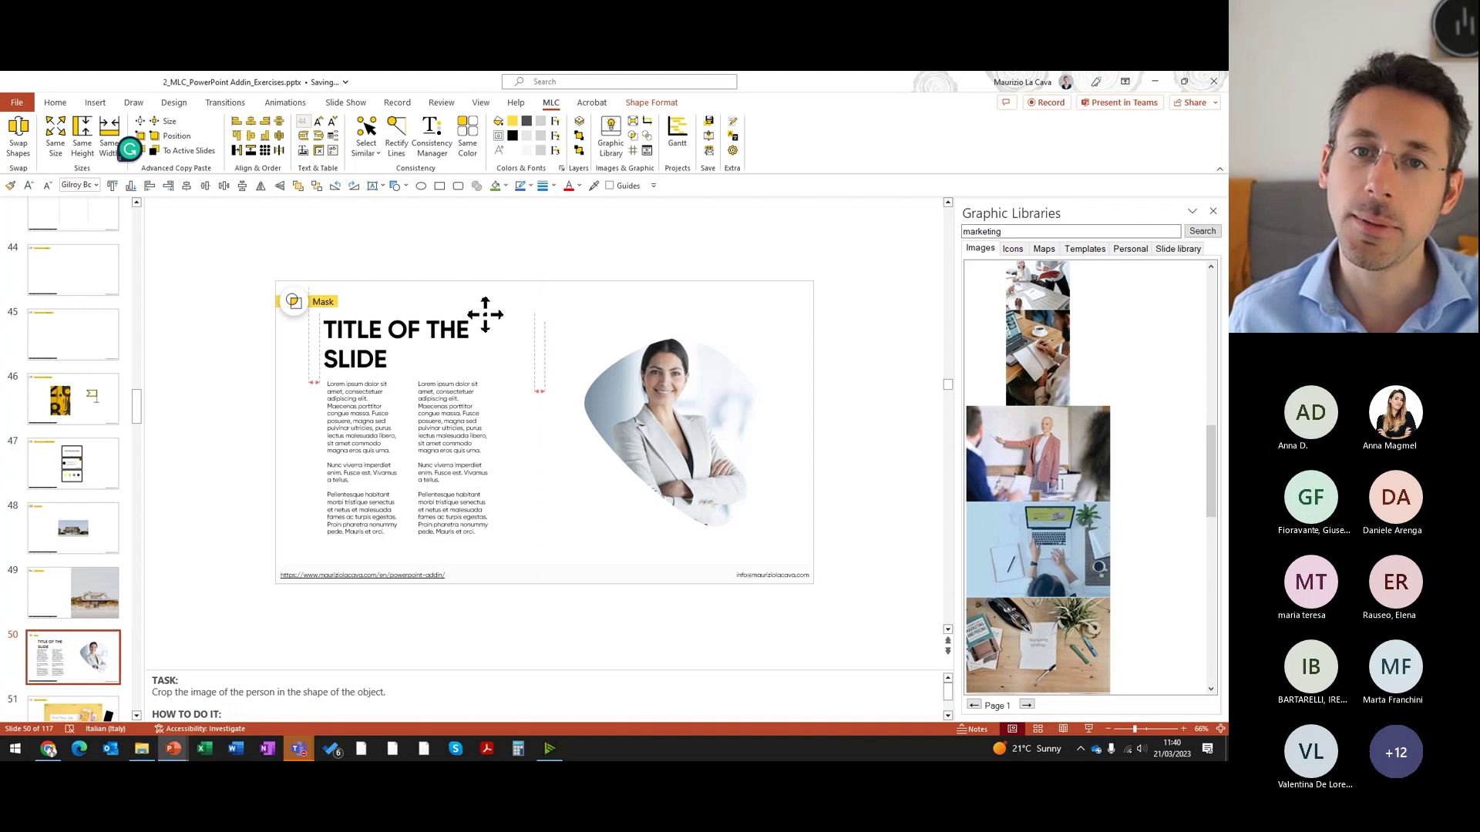
mouse_move(375, 440)
mouse_down()
mouse_move(435, 447)
mouse_move(436, 425)
mouse_up()
click(584, 413)
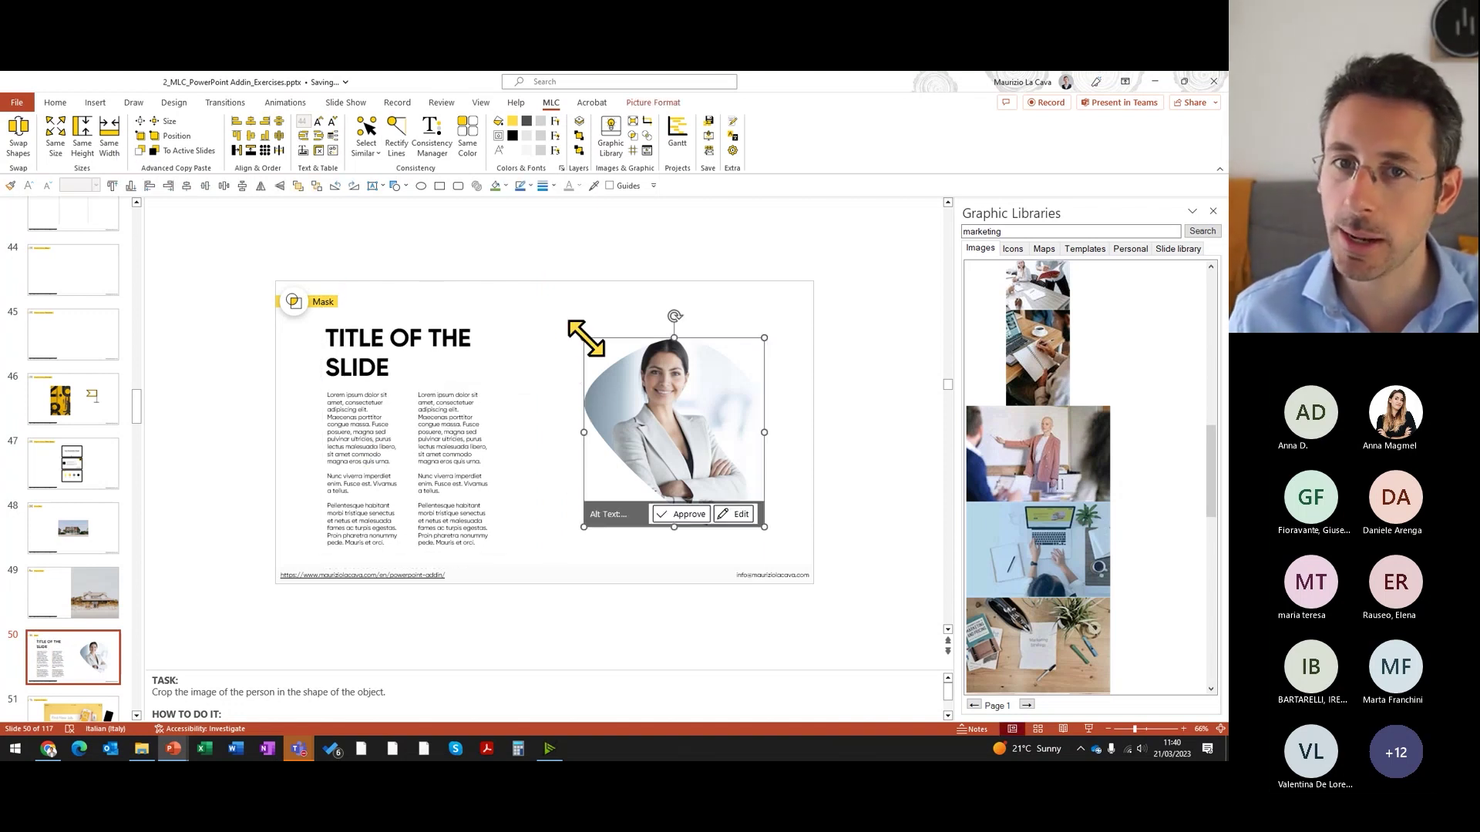
drag(586, 337, 540, 305)
drag(572, 390, 595, 409)
click(826, 383)
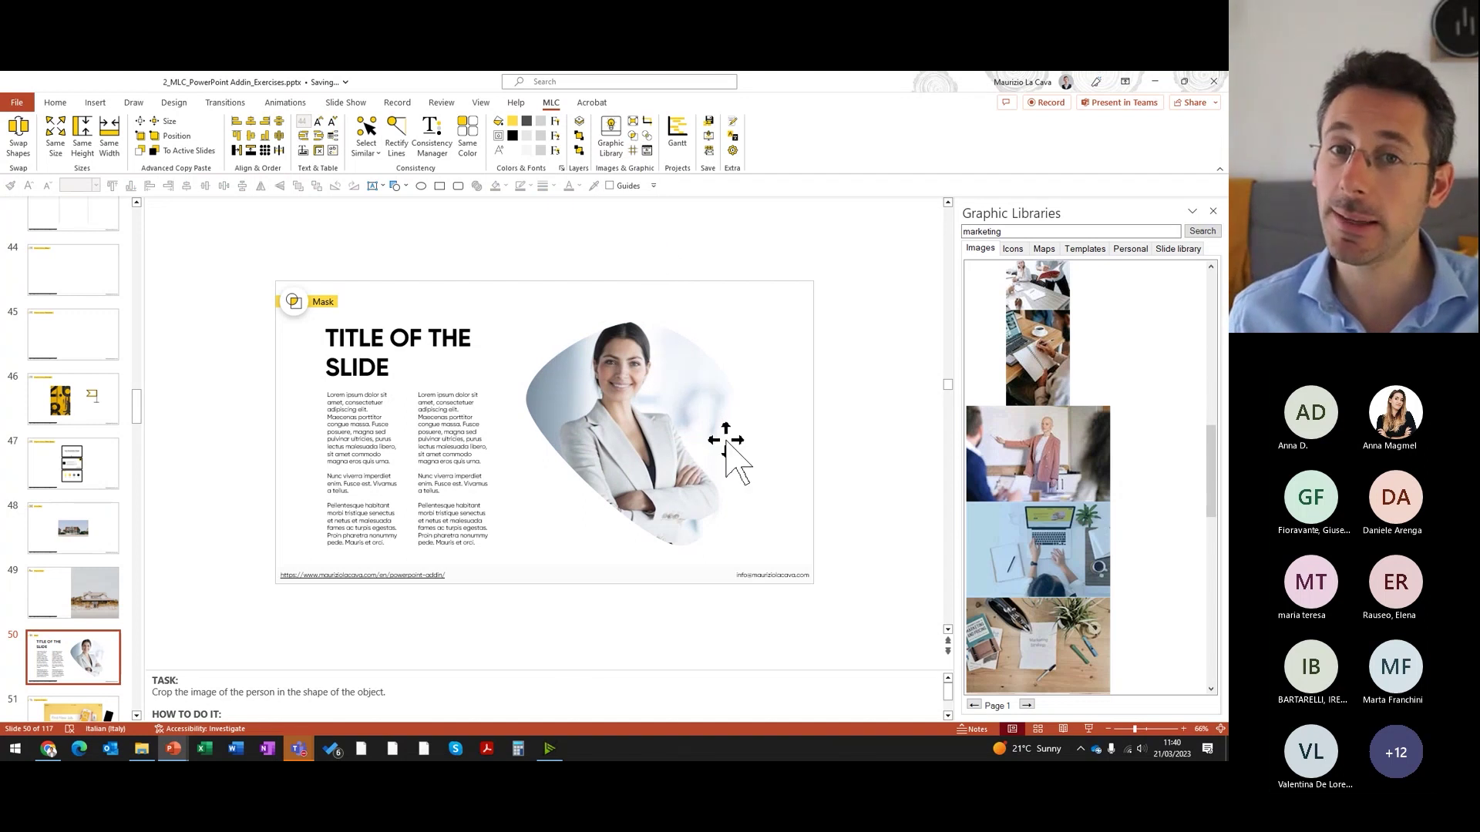
scroll(71, 509, down, 1)
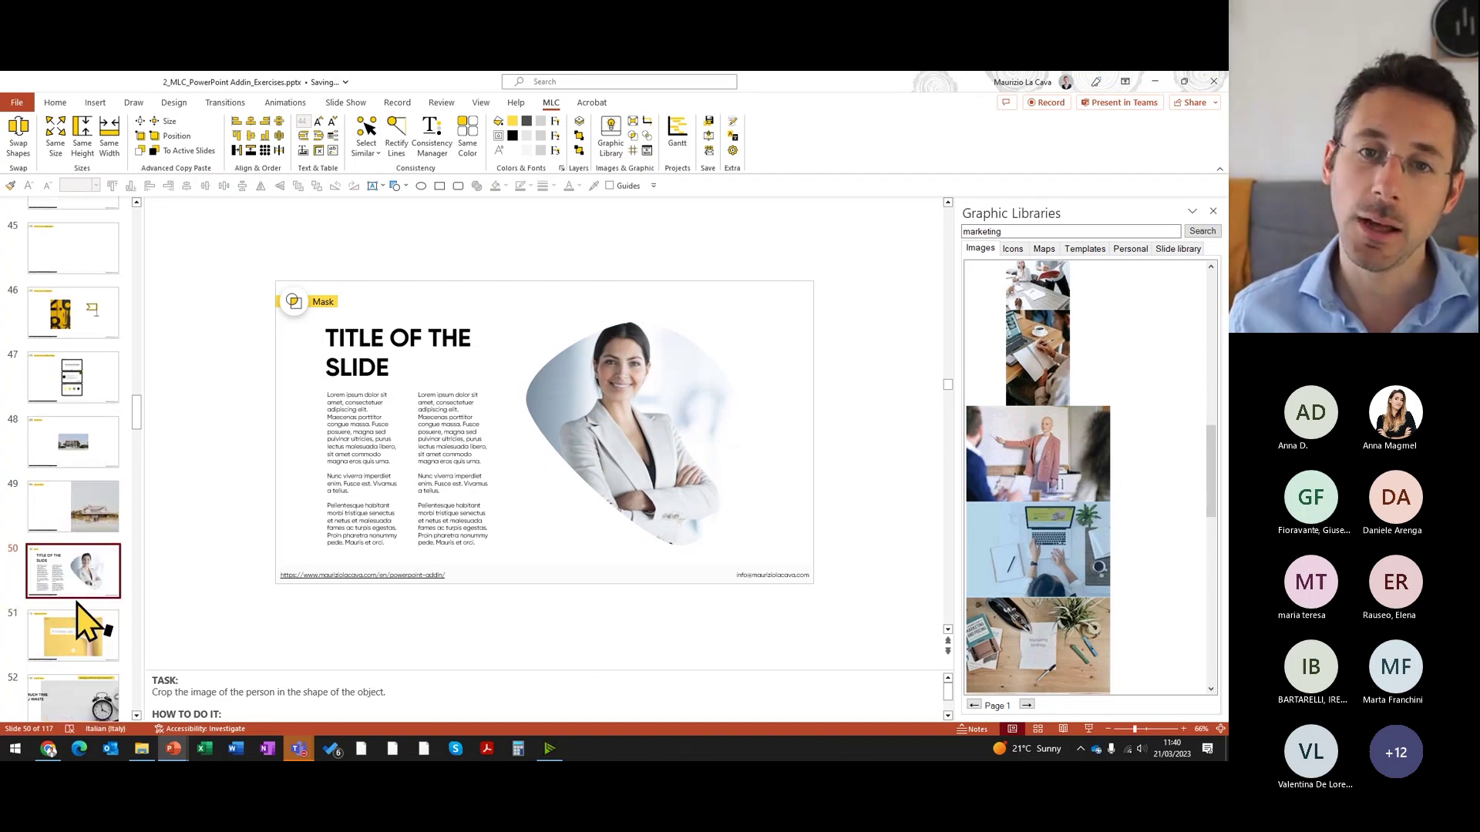
Step: On slide 51, place the black rectangle over the phone screen and select it with the picture
click(85, 623)
click(691, 406)
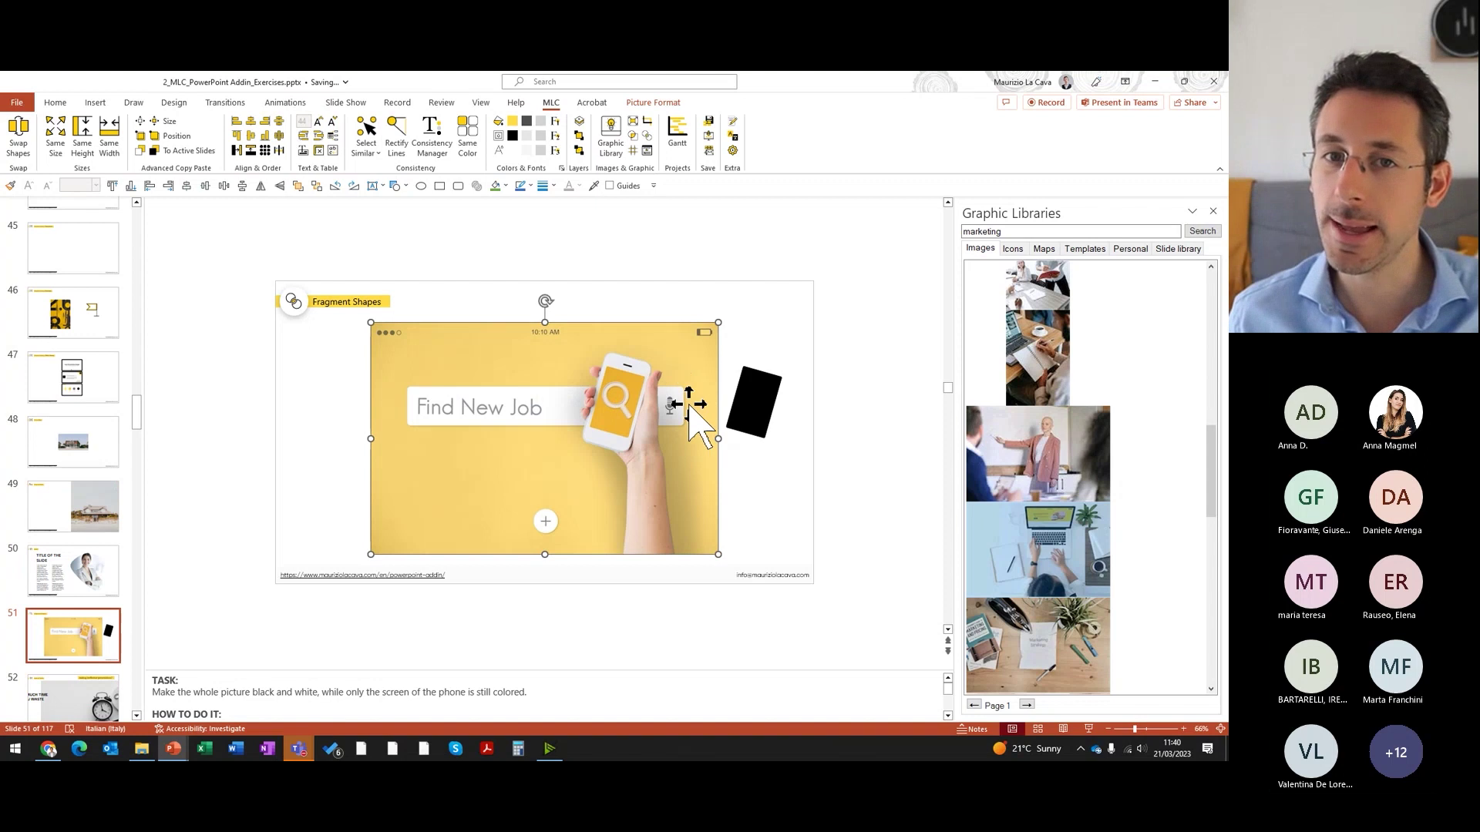
drag(759, 397, 626, 408)
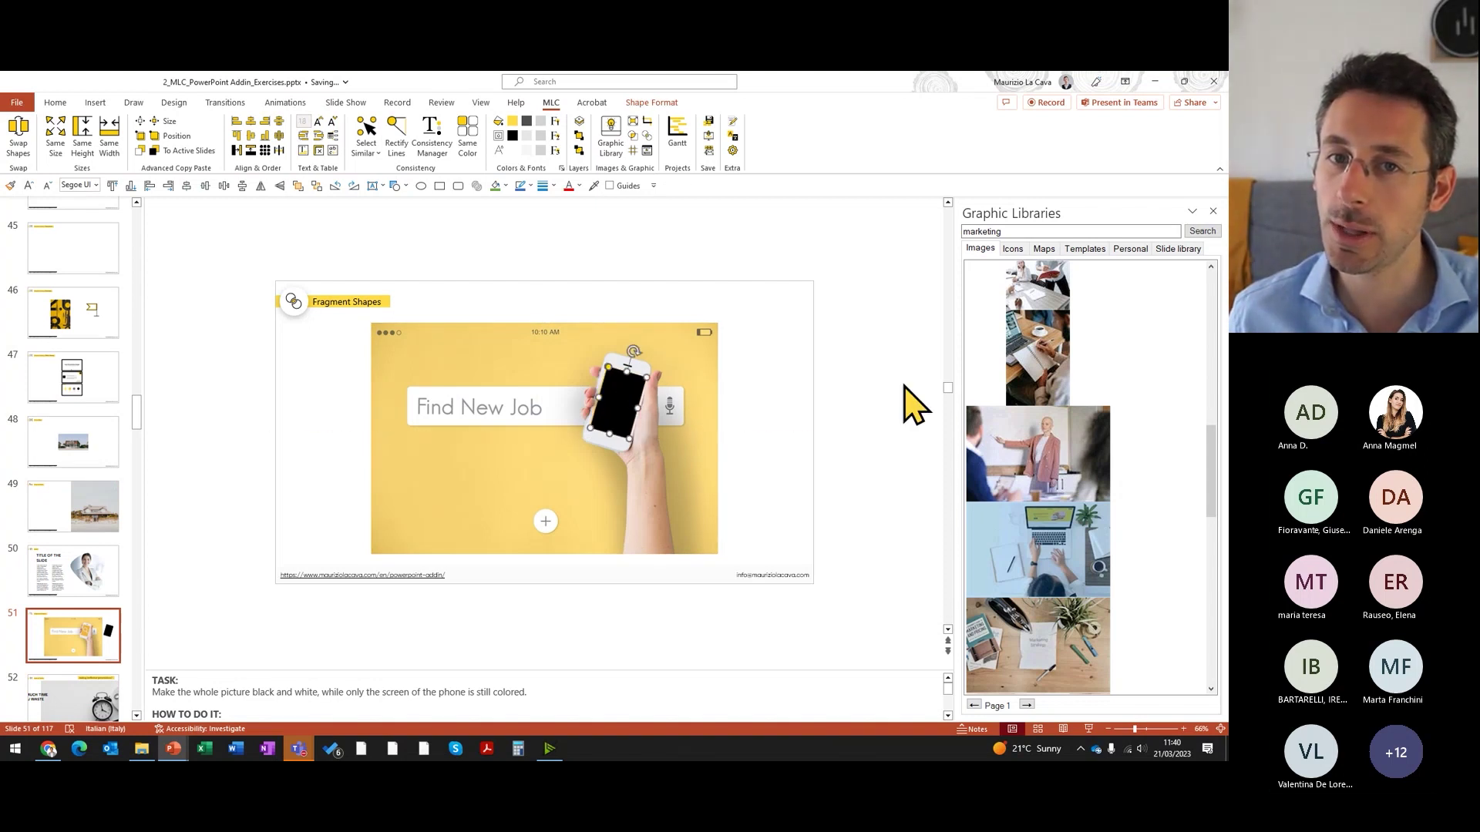
shift+click(674, 436)
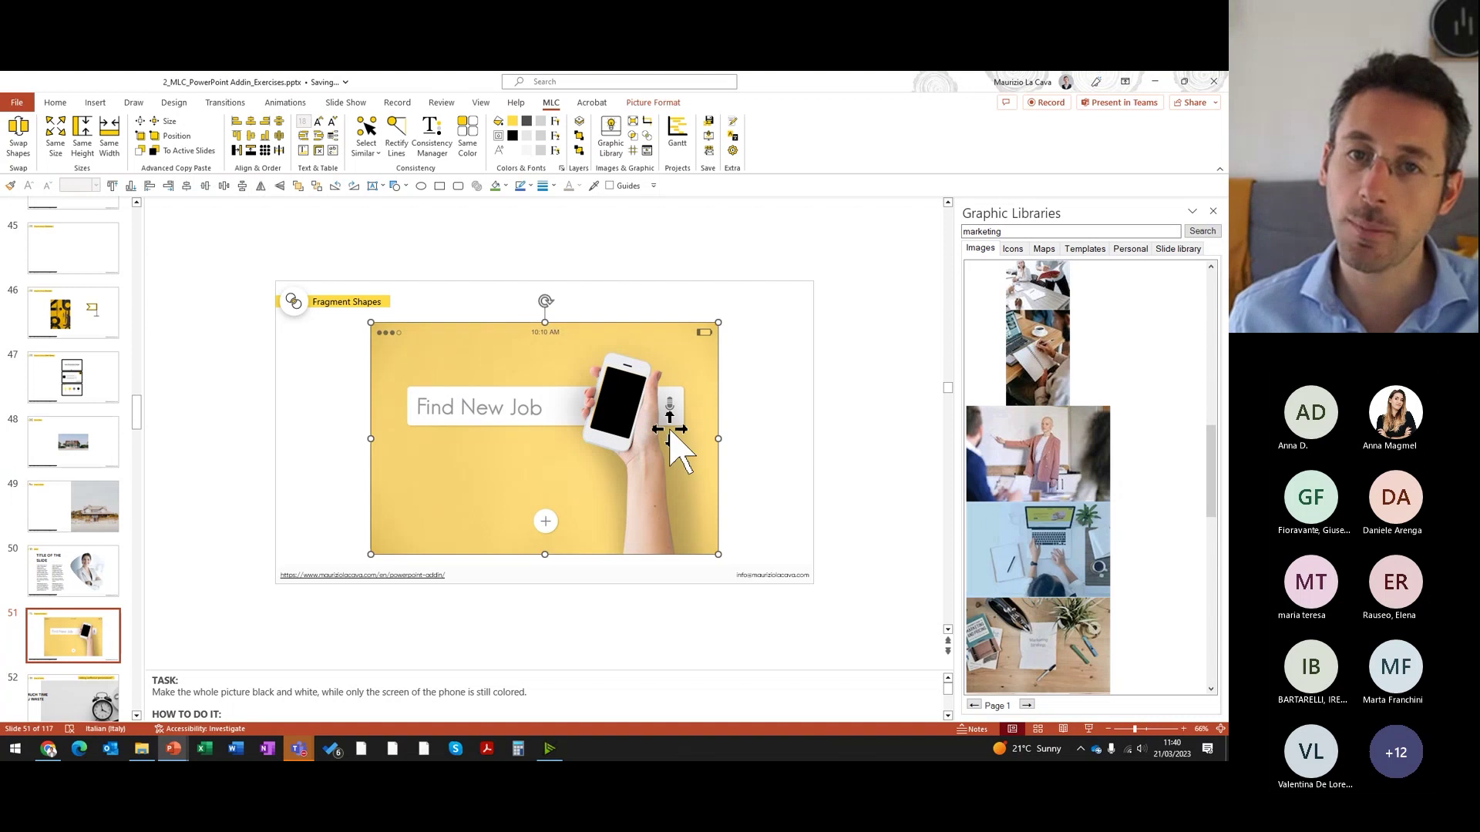
Step: Fragment the picture along the rectangle, pull out the screen piece, and put the laptop desk photo behind
click(647, 125)
mouse_move(639, 408)
mouse_down()
mouse_move(708, 317)
mouse_move(847, 355)
mouse_up()
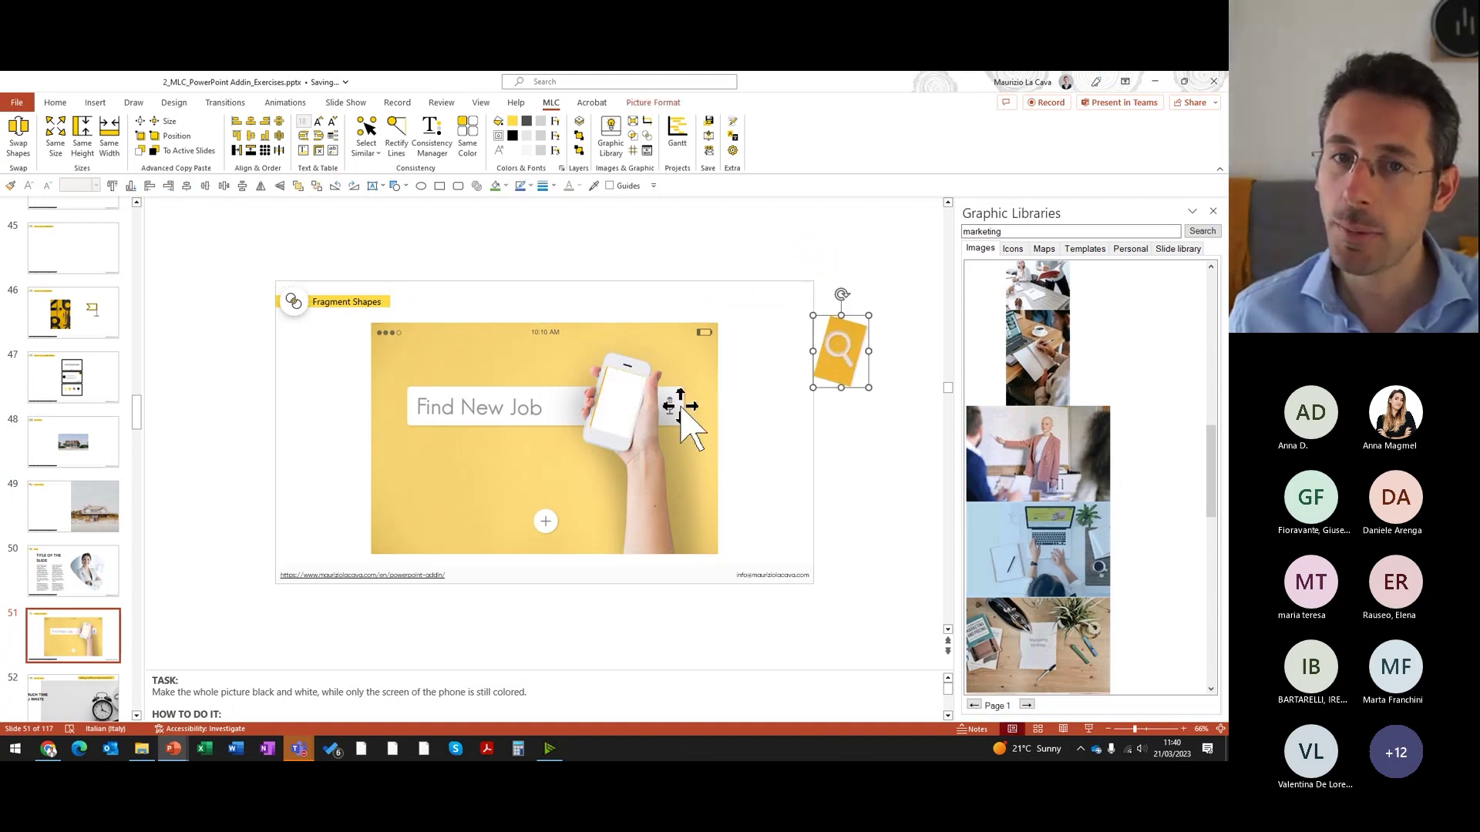
click(1055, 532)
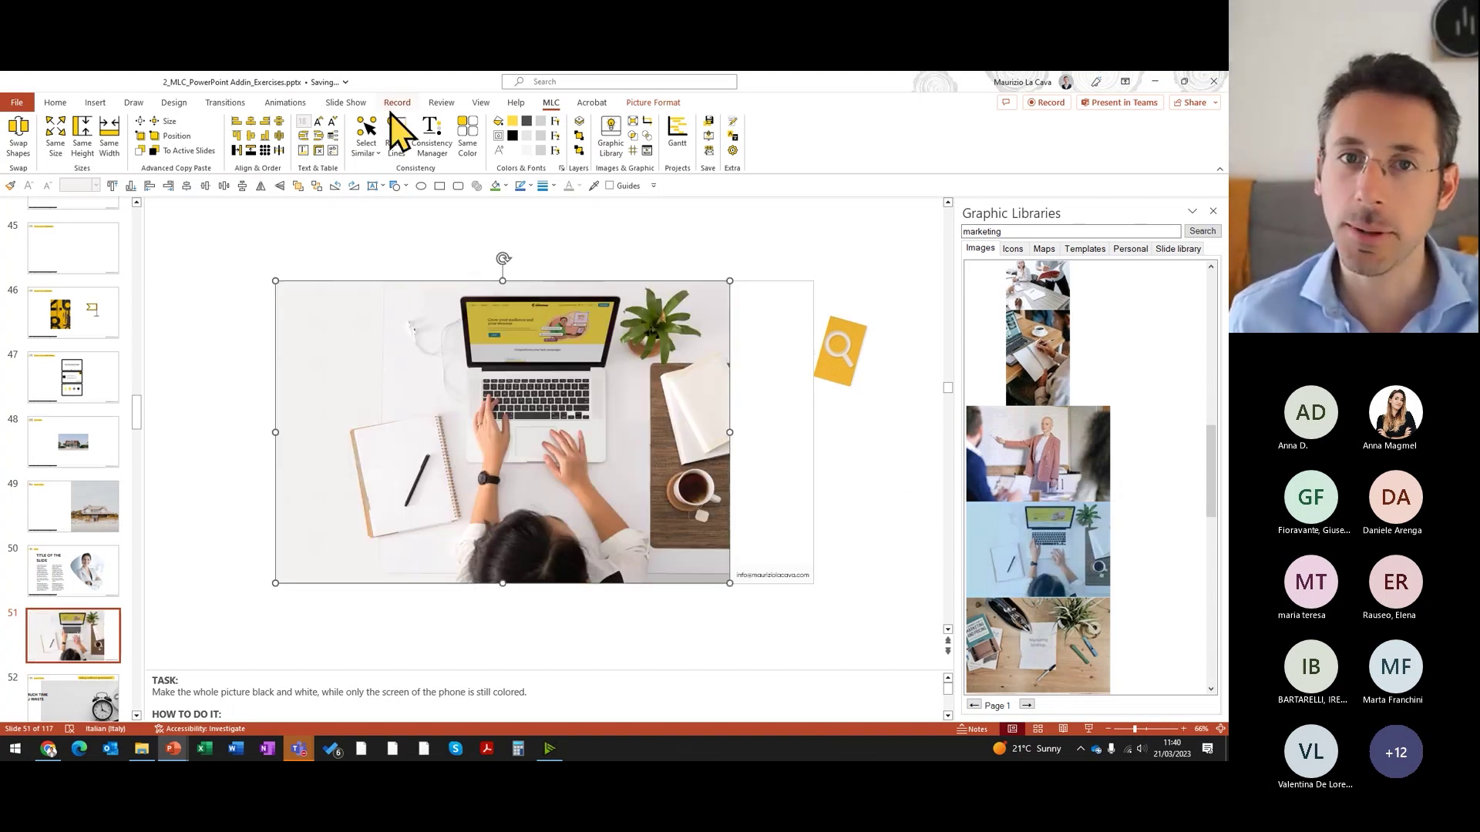
mouse_move(260, 402)
mouse_down()
mouse_move(348, 444)
mouse_move(350, 474)
mouse_move(360, 447)
mouse_up()
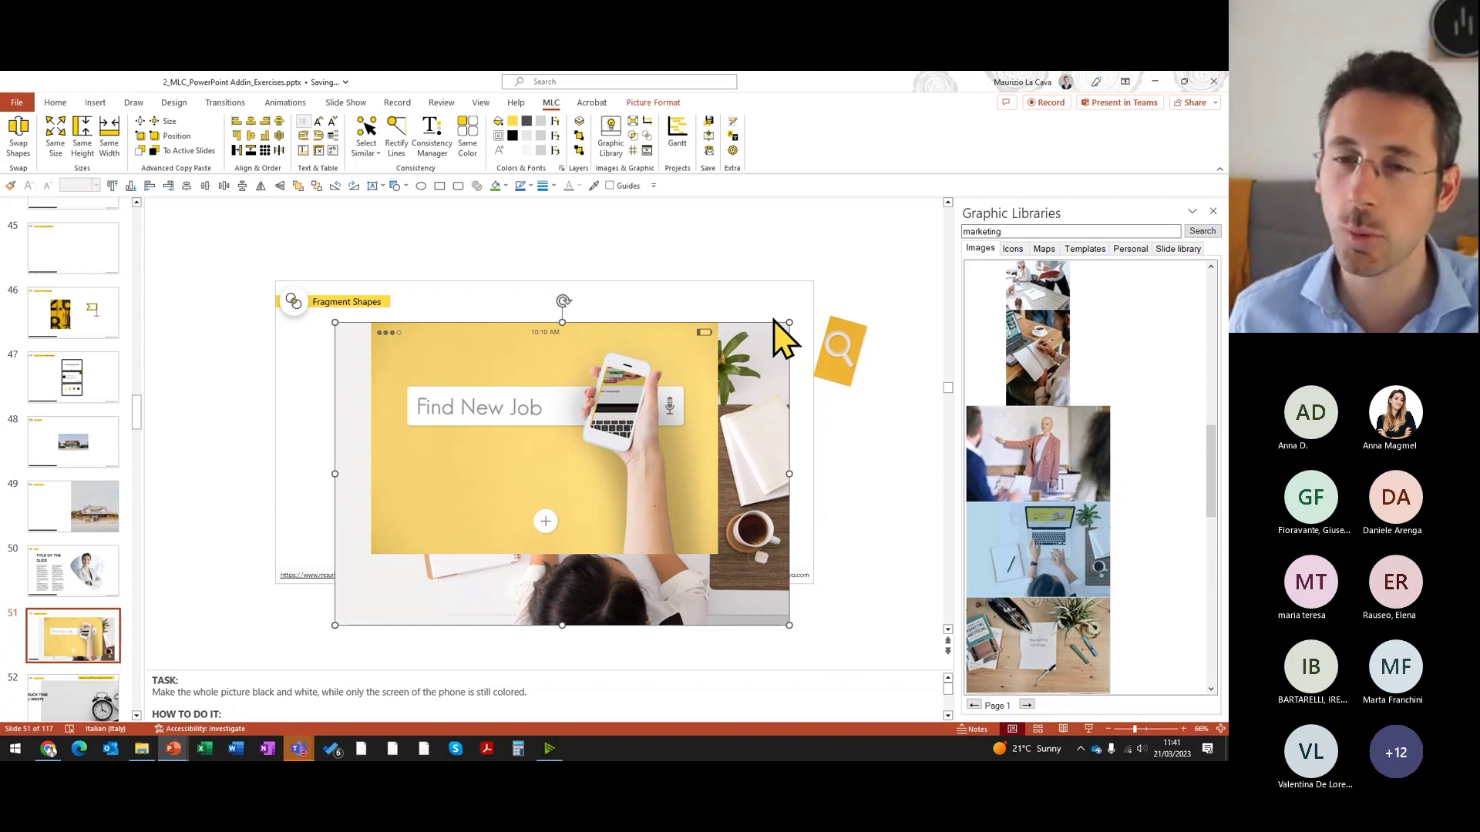
Step: Open and close the YouTube video download dialog, then select the 'marketing' search term
click(647, 152)
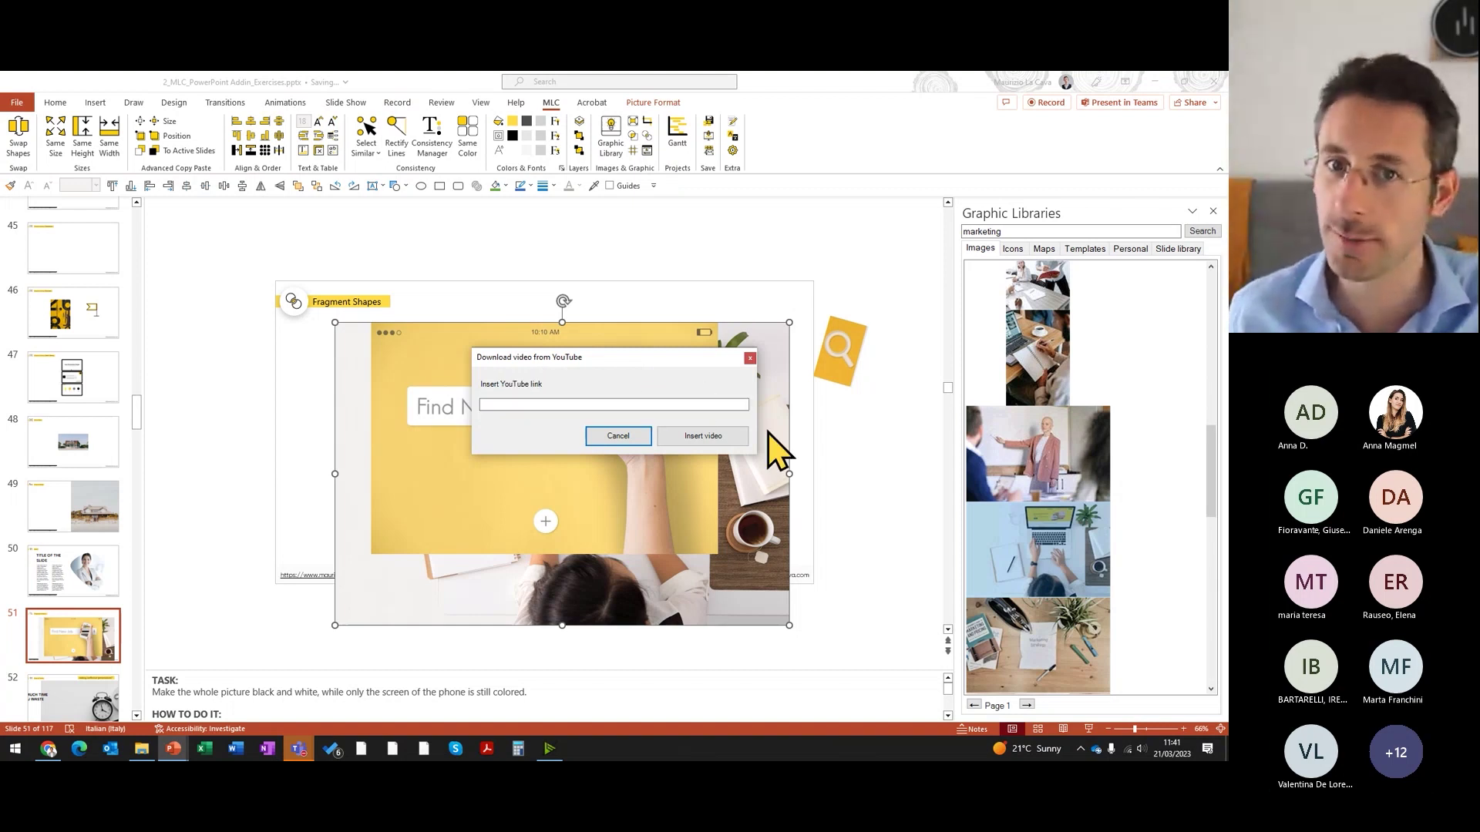
click(749, 358)
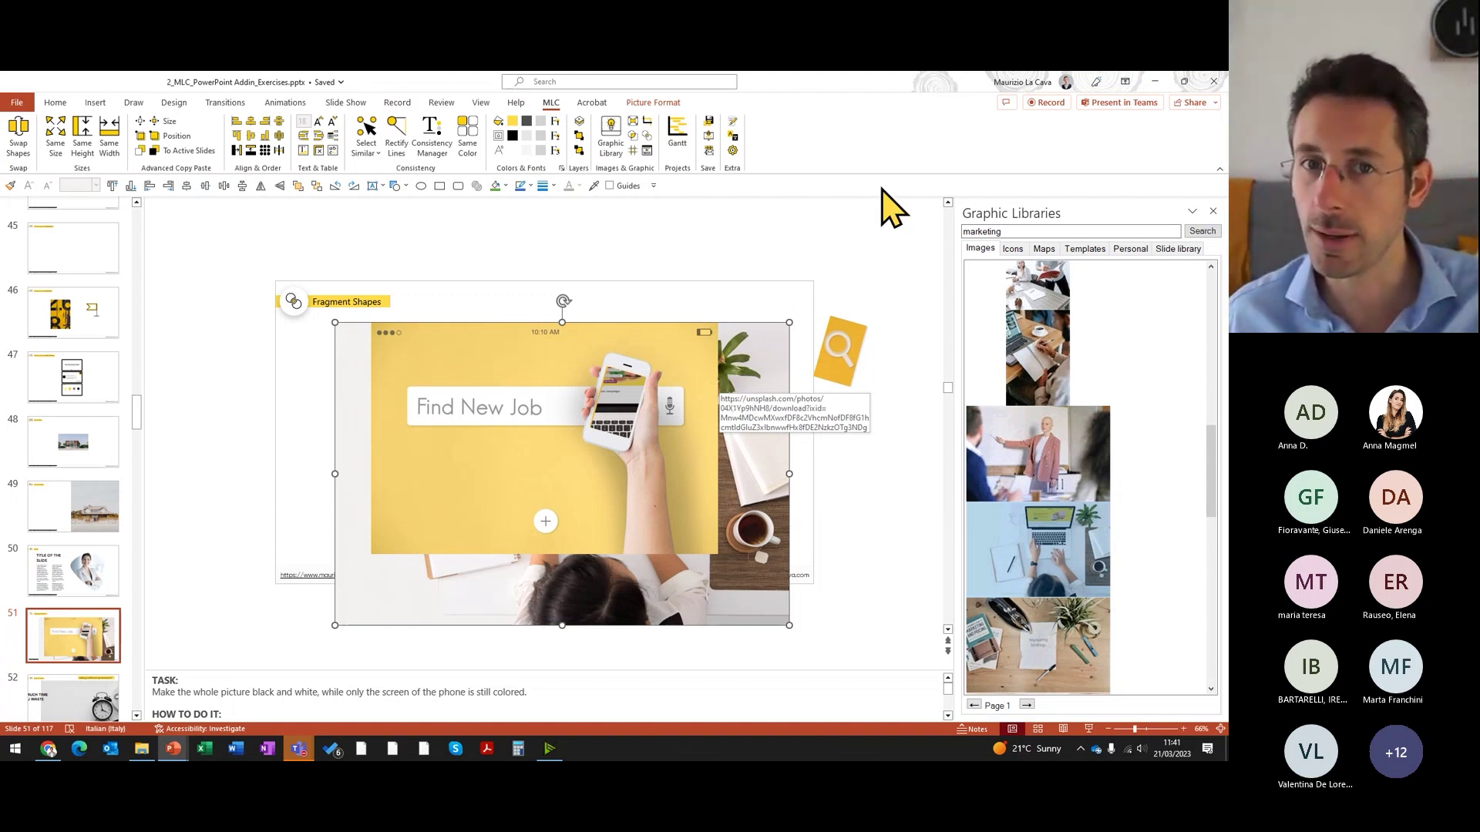
drag(1001, 231, 942, 239)
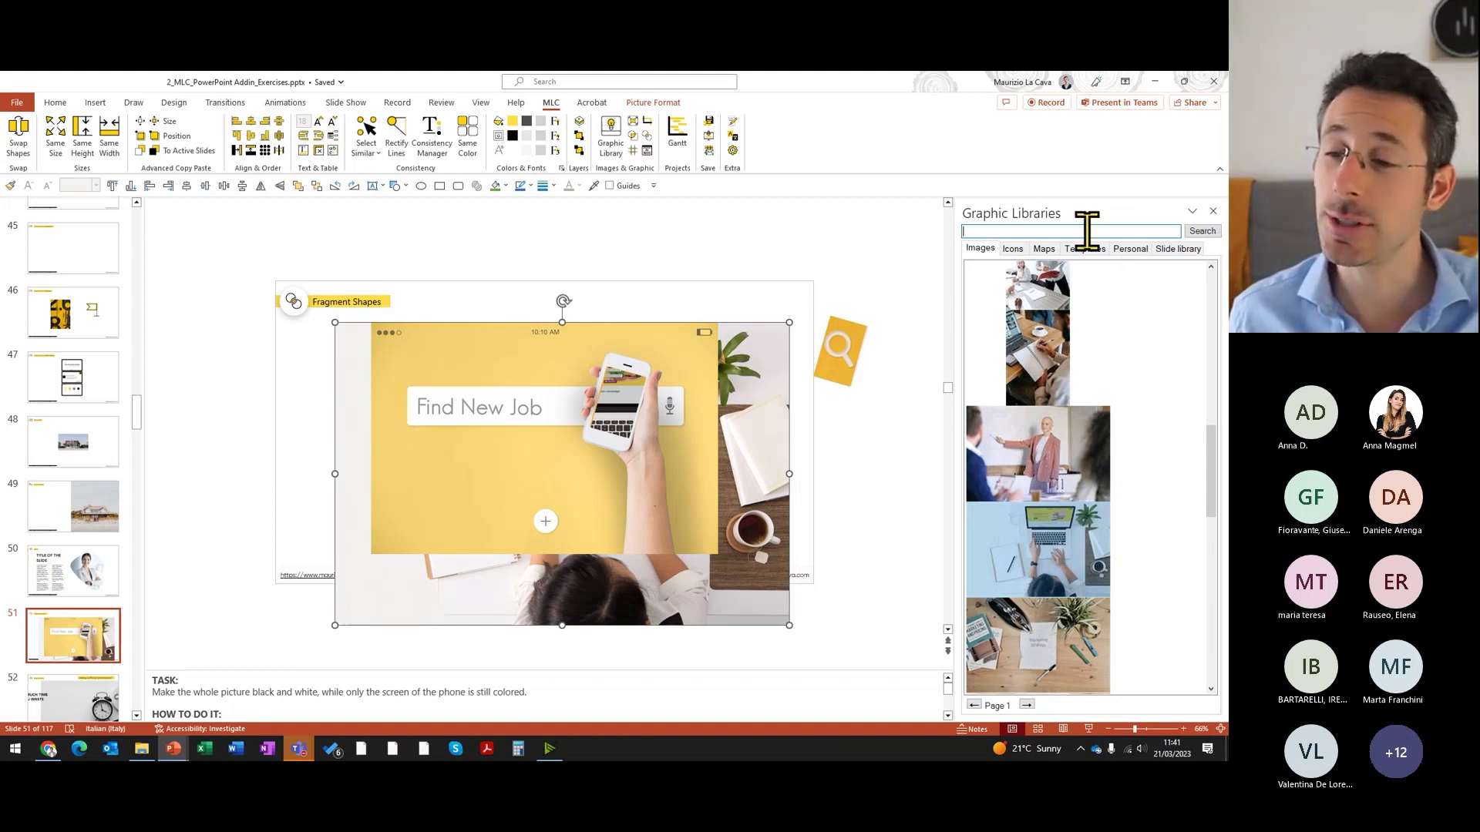
click(1013, 249)
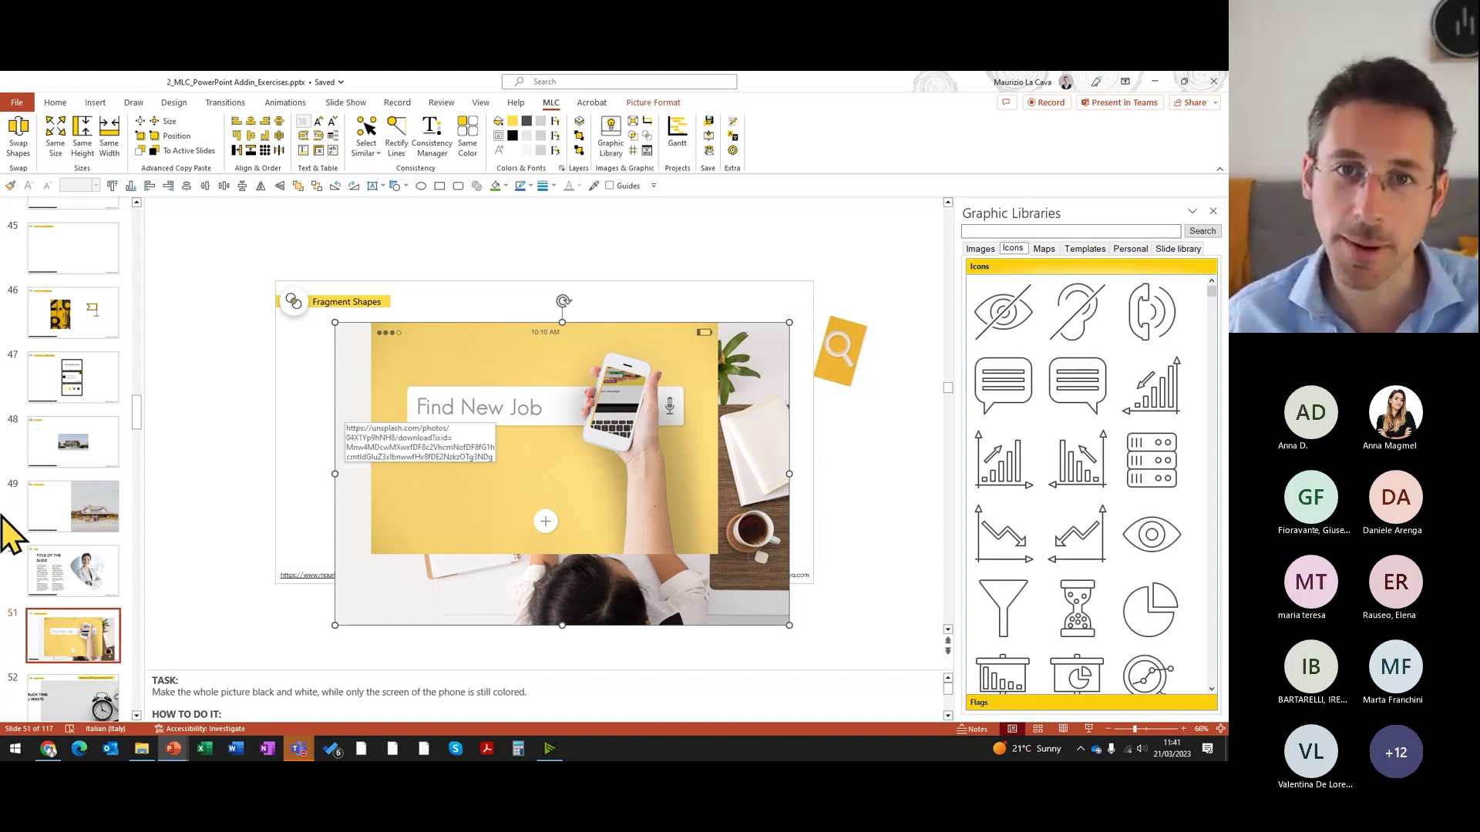
scroll(61, 509, down, 2)
scroll(1072, 363, down, 3)
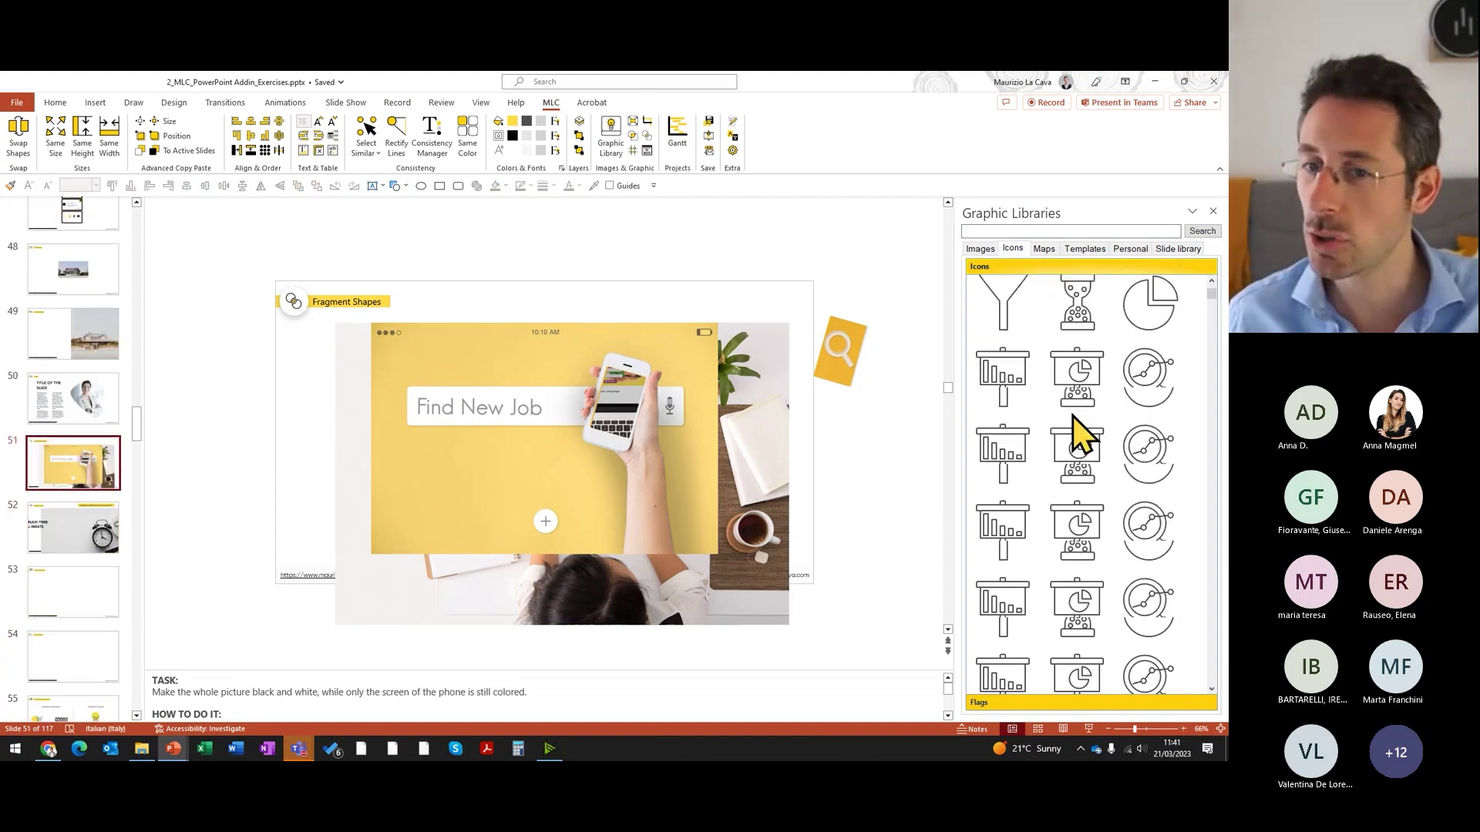
scroll(1080, 455, down, 3)
scroll(1091, 462, down, 3)
scroll(1048, 443, down, 3)
scroll(1087, 458, down, 3)
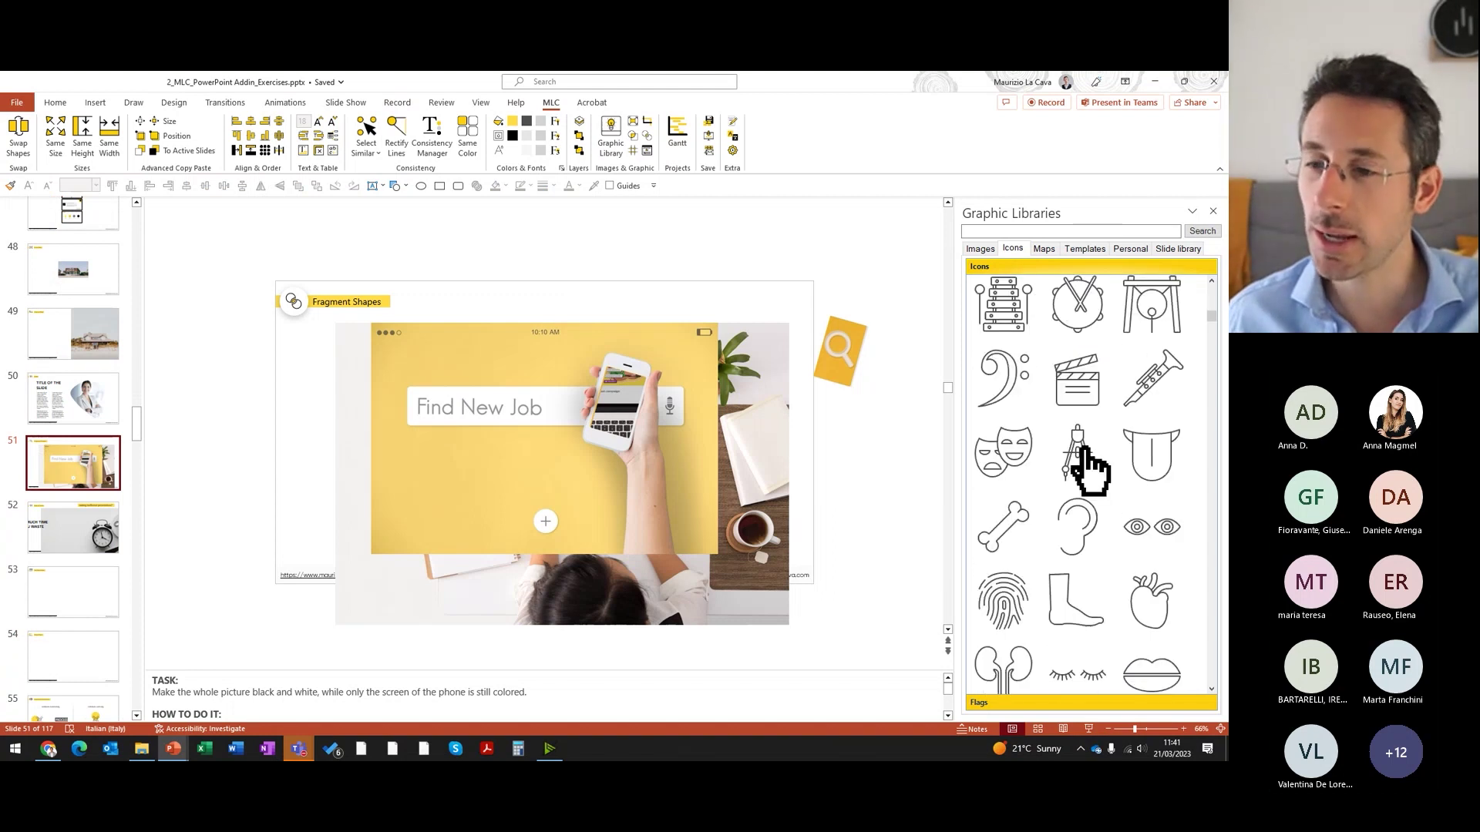
scroll(1093, 482, down, 2)
scroll(1087, 540, down, 5)
scroll(1084, 601, down, 2)
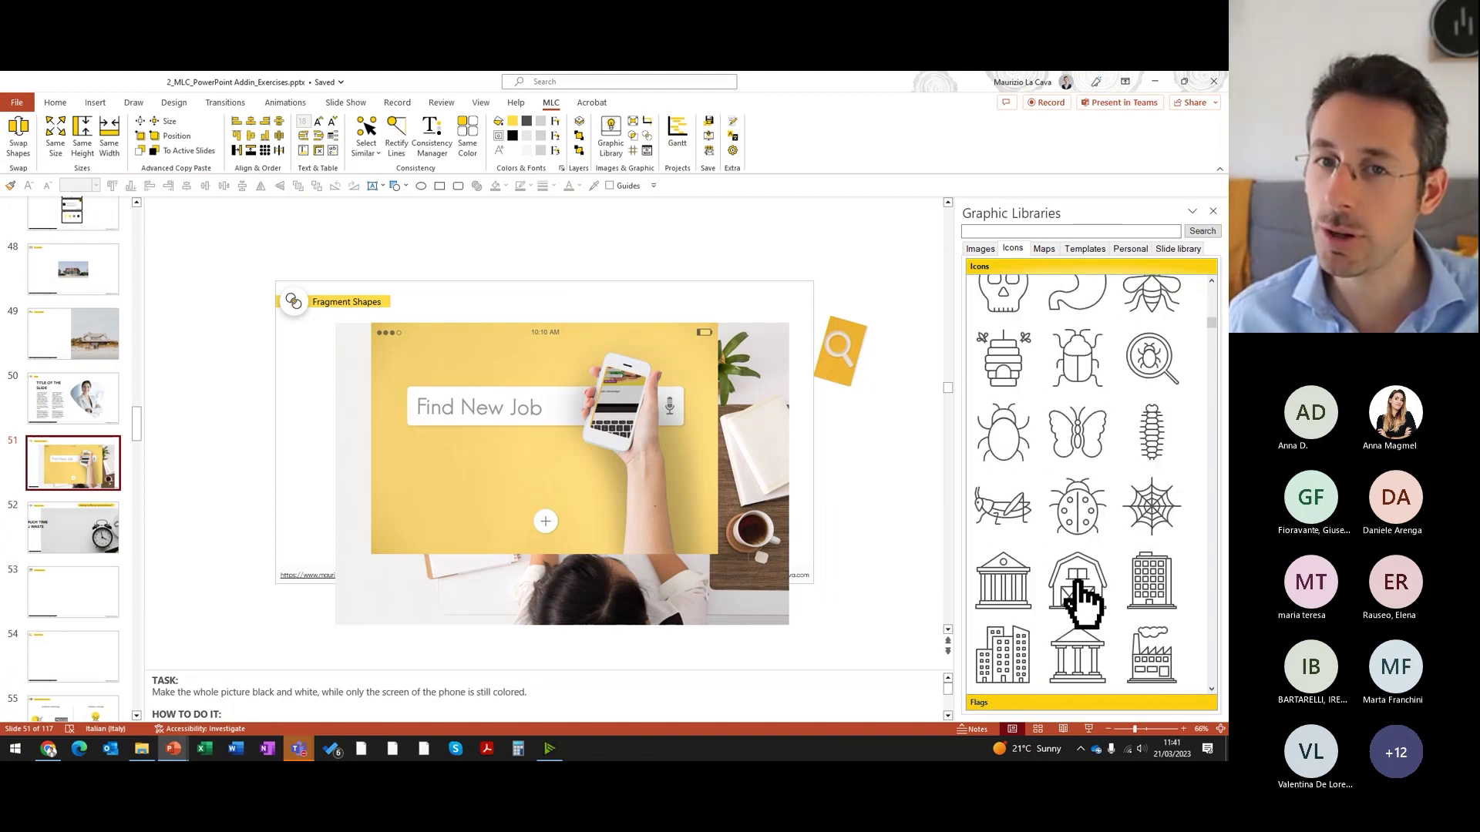
scroll(1048, 420, up, 1)
scroll(1048, 424, down, 3)
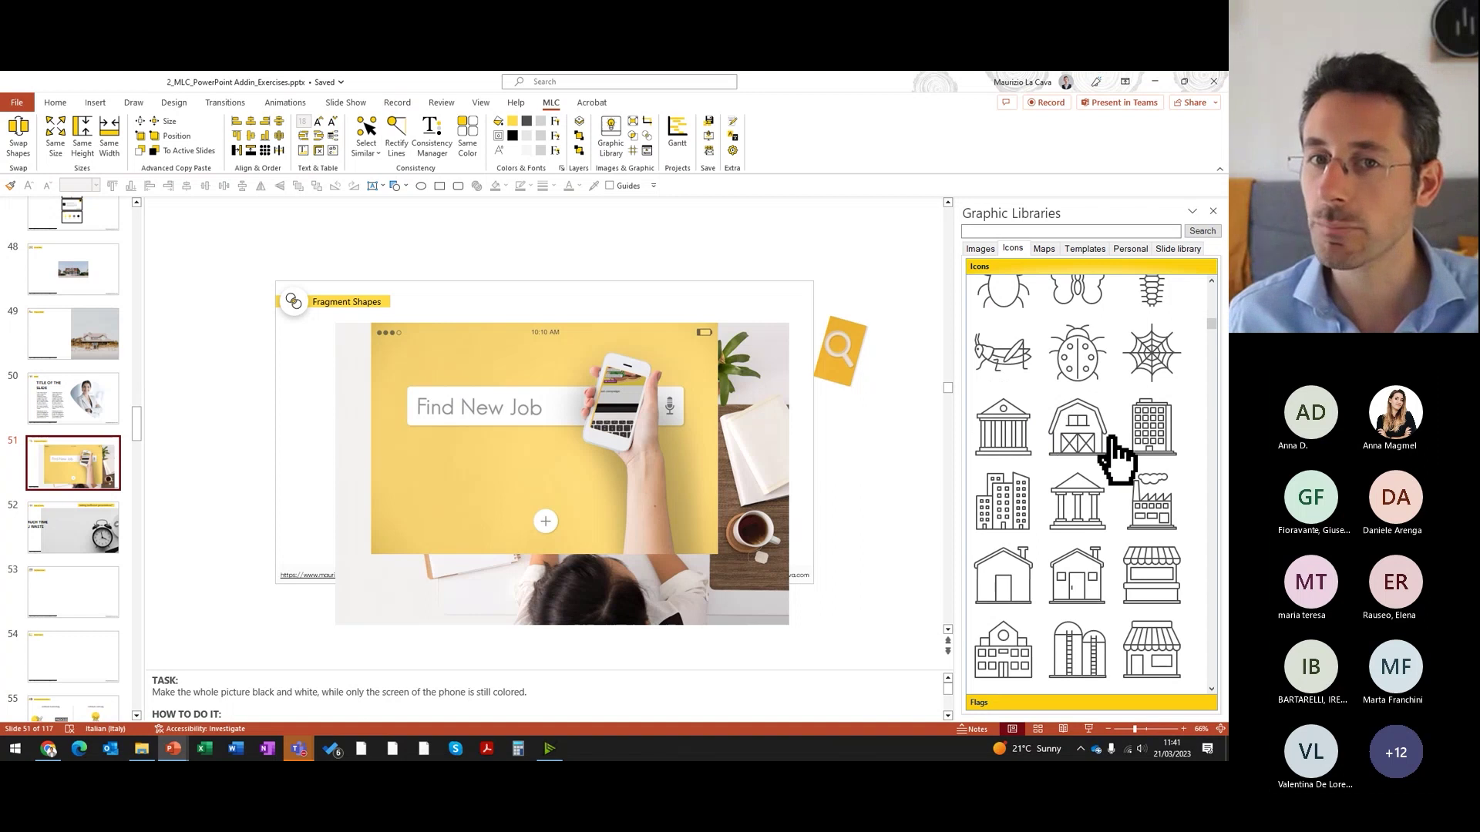
Step: Browse slide 52, the alarm clock slide, and slide 55, Advanced Distribution
click(117, 590)
click(100, 539)
scroll(109, 632, down, 2)
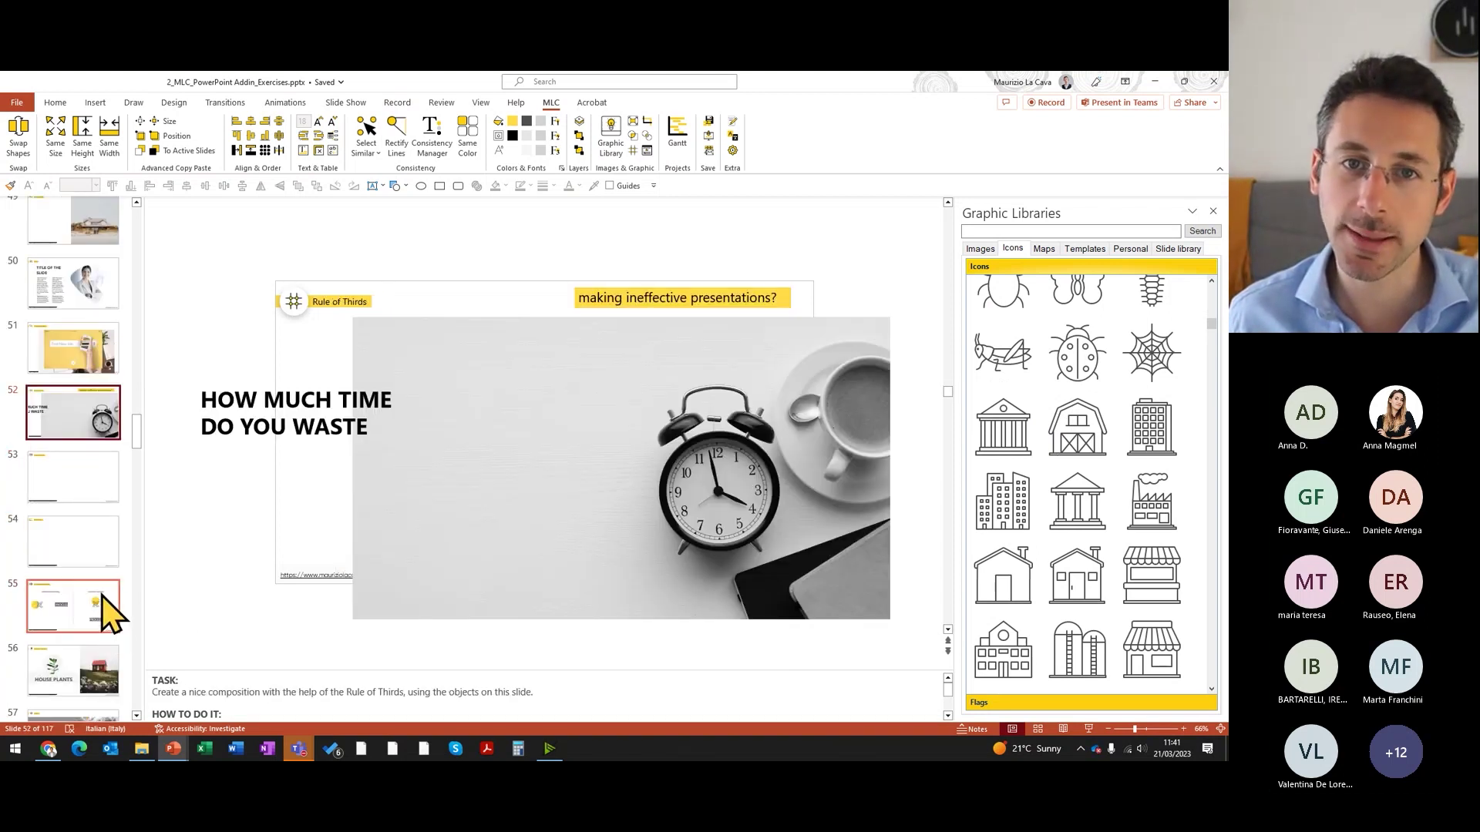
click(106, 600)
Step: Insert the easel checklist icon from the library and move it down and left
scroll(77, 515, down, 1)
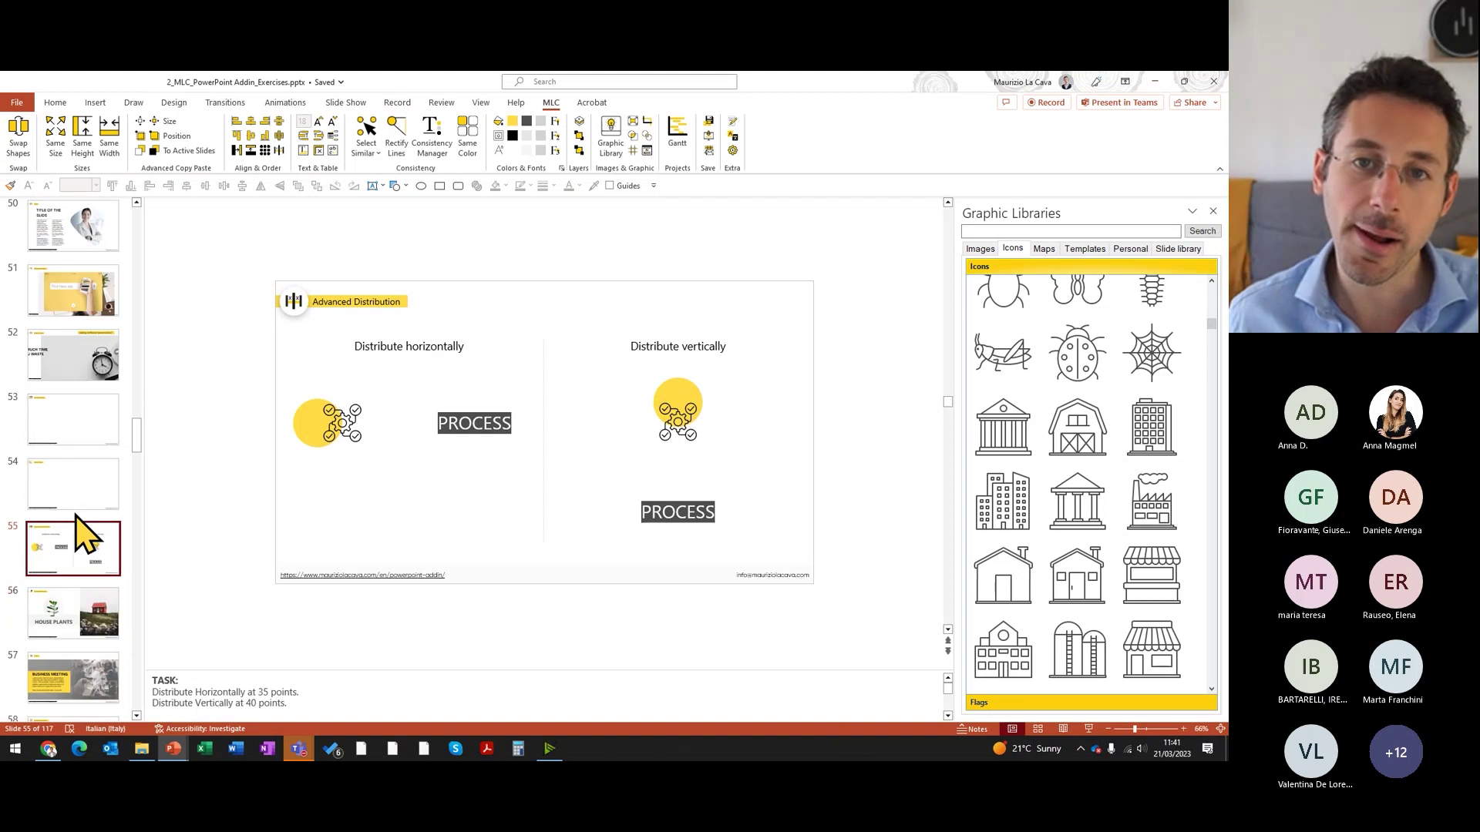
scroll(1056, 447, down, 5)
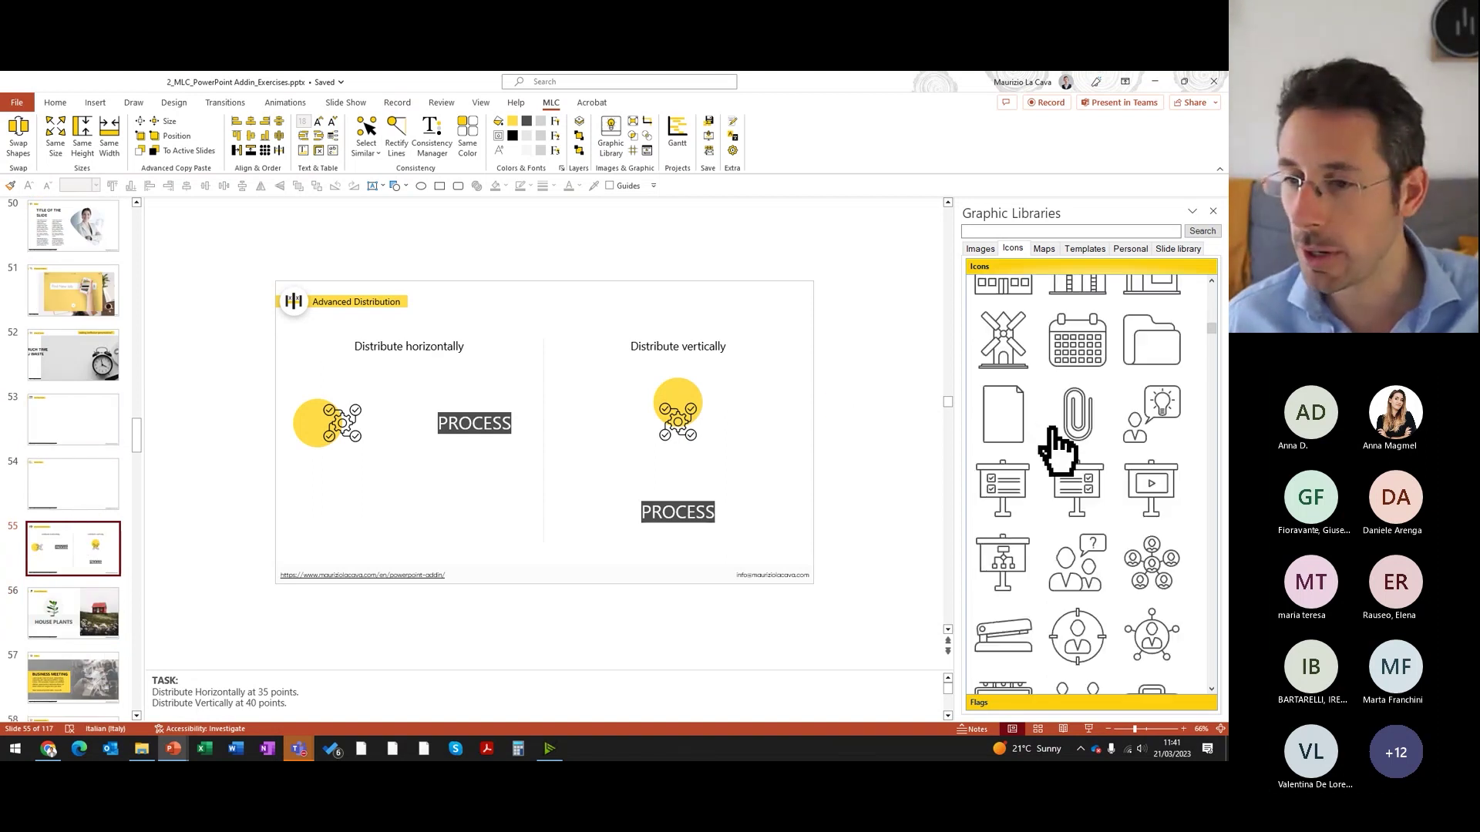
scroll(1056, 447, down, 1)
click(1011, 417)
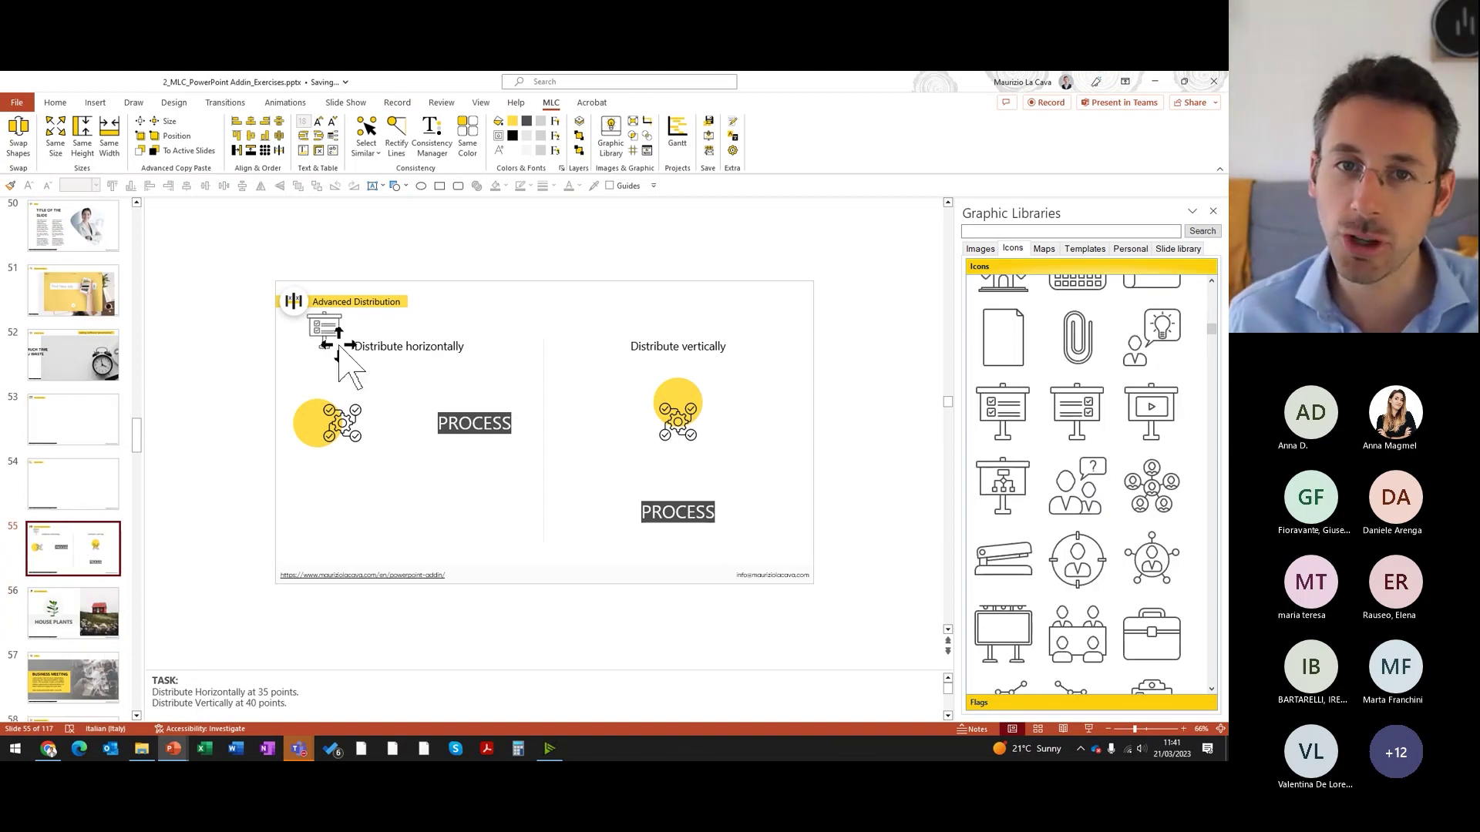
drag(339, 346, 291, 378)
Step: Step through slides 53 and 52, then go up to slide 43, the icons exercise
click(71, 451)
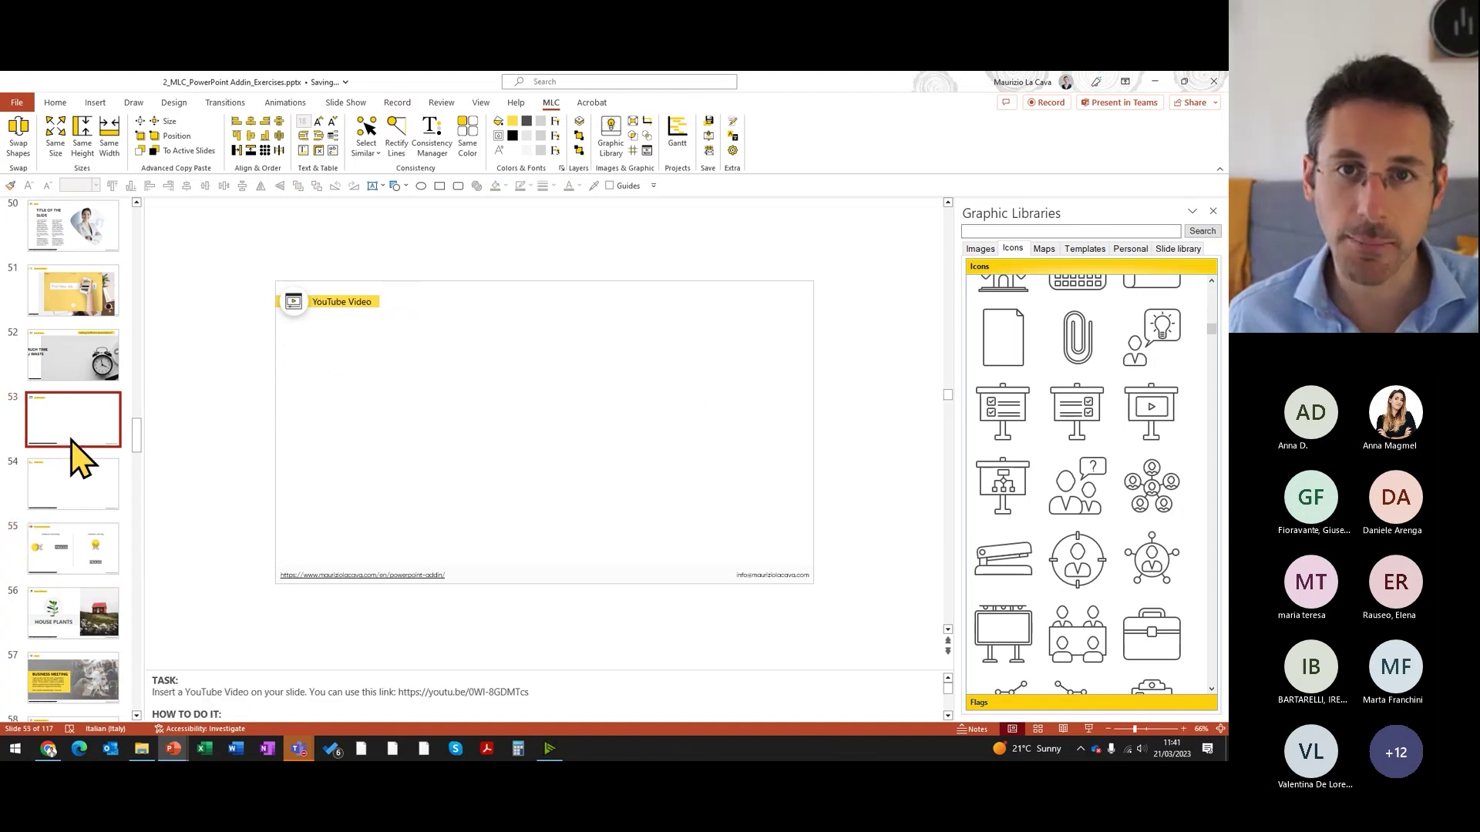
click(89, 385)
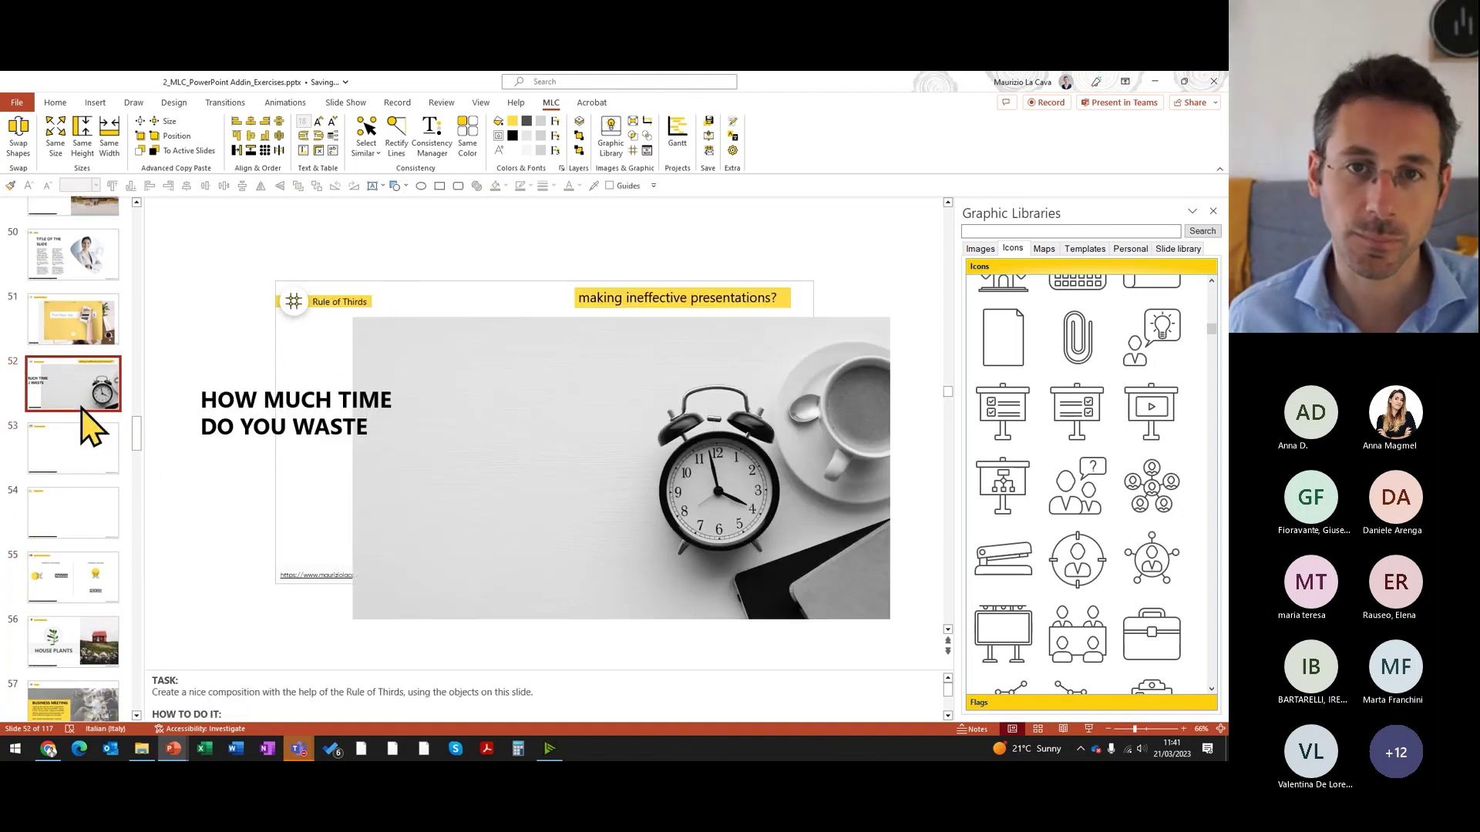
scroll(81, 409, up, 3)
scroll(82, 401, up, 3)
scroll(83, 390, up, 2)
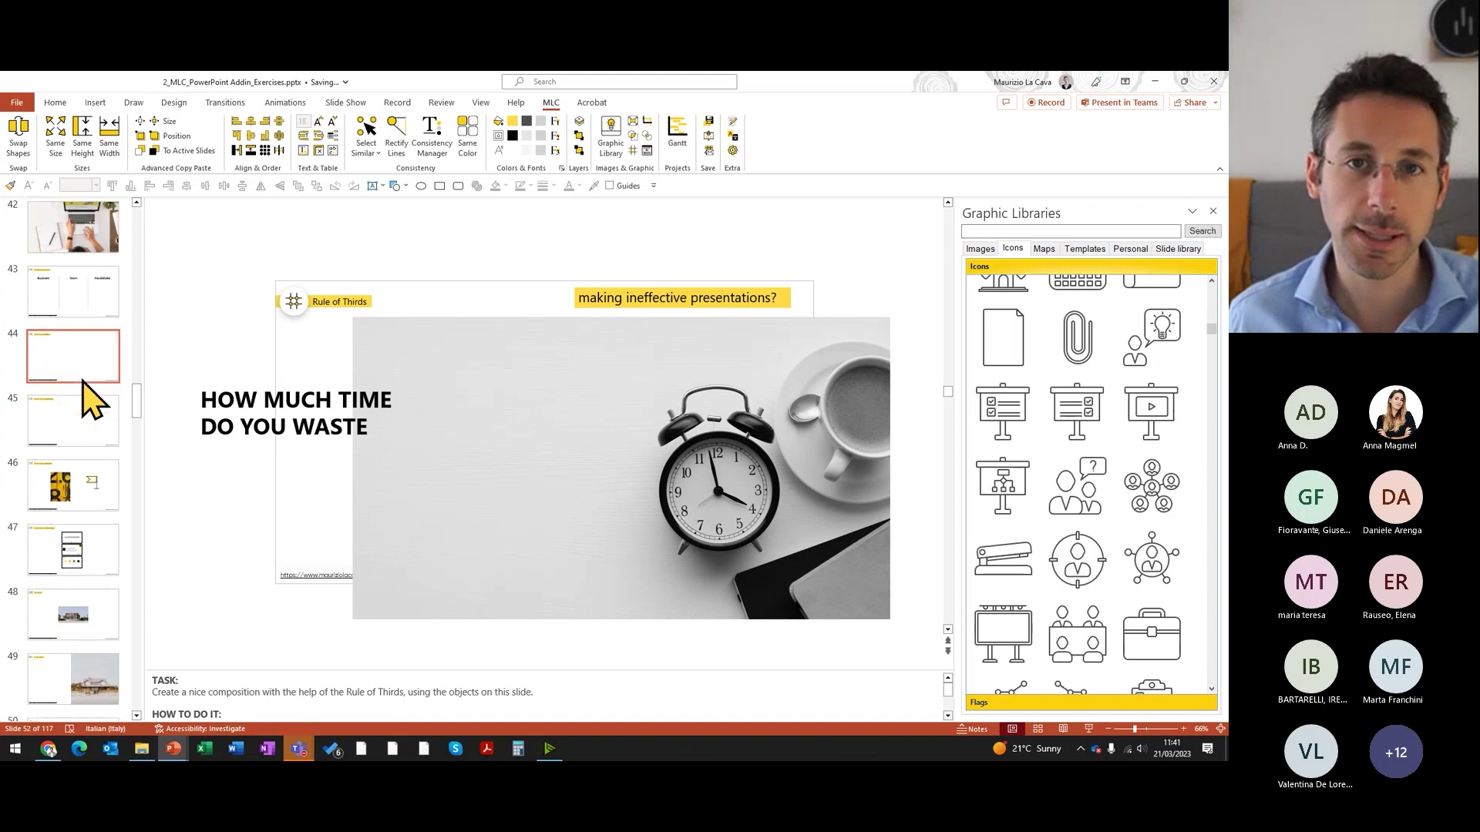
click(90, 315)
Step: Drag the easel icon into the Business circle and delete the stacked duplicates, keeping one
mouse_move(281, 350)
mouse_down()
mouse_move(383, 462)
mouse_move(401, 410)
mouse_move(356, 471)
mouse_up()
drag(285, 422, 373, 479)
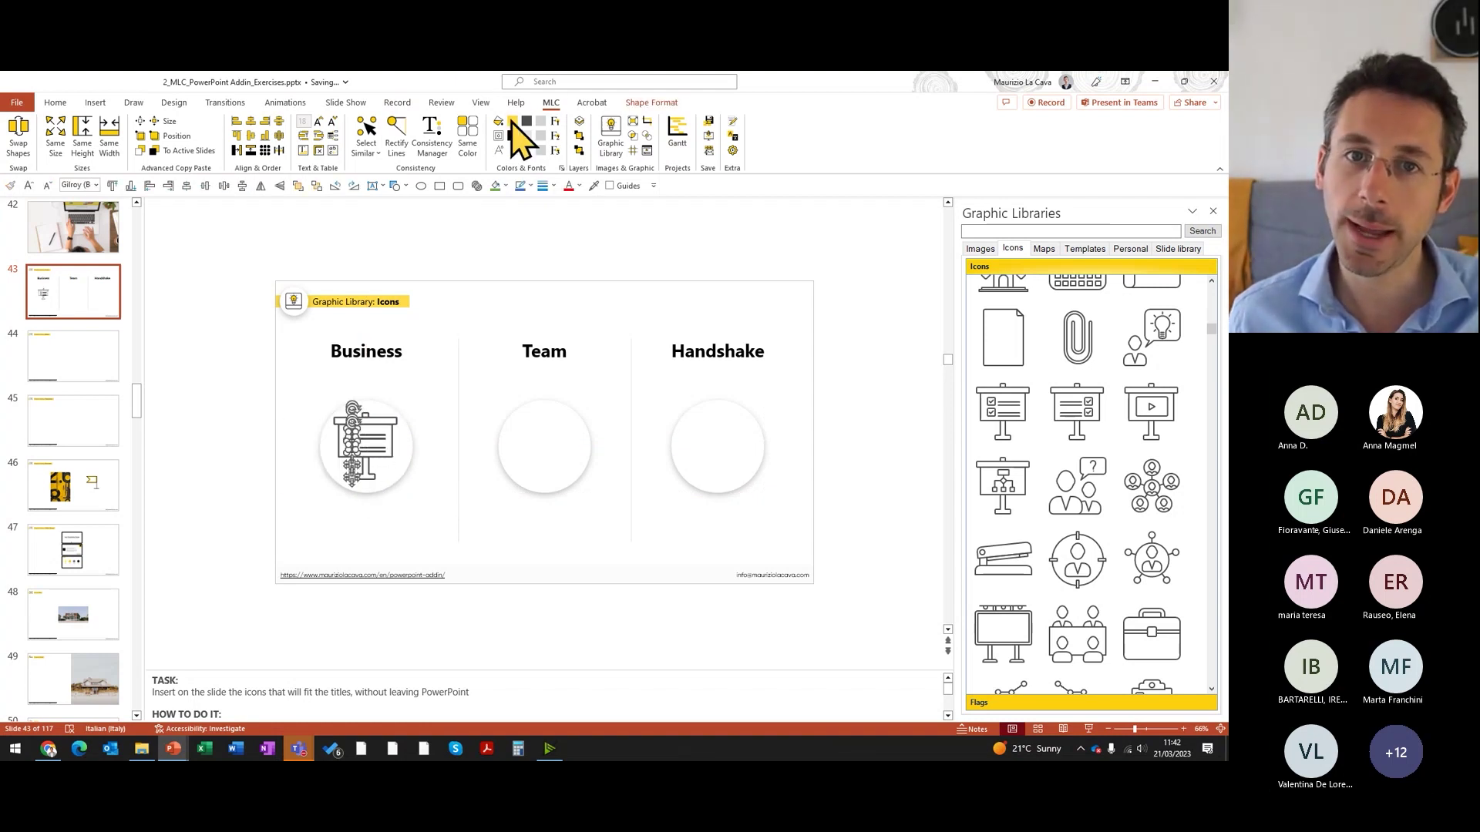
key(Delete)
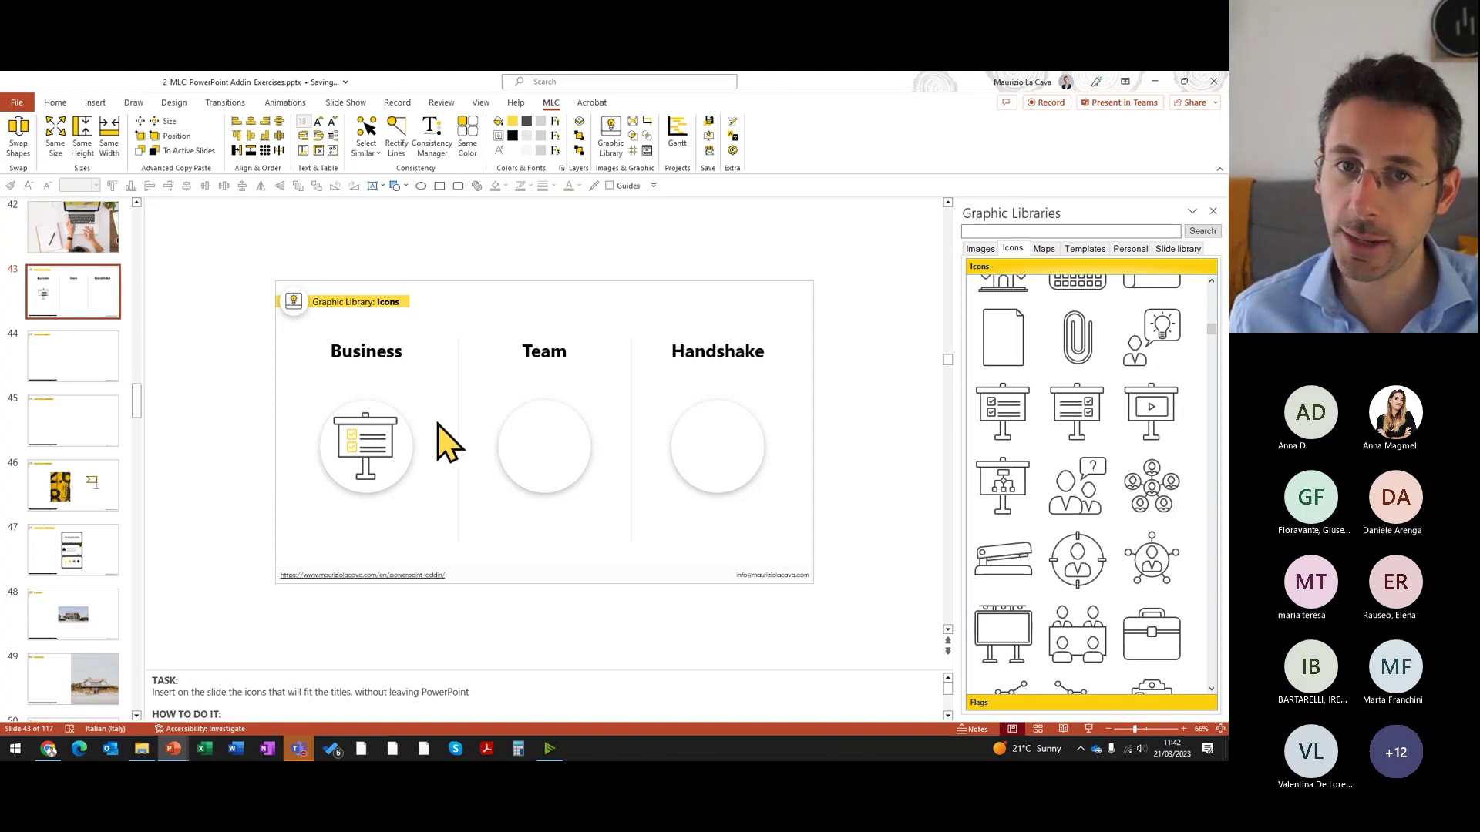
drag(447, 444, 357, 489)
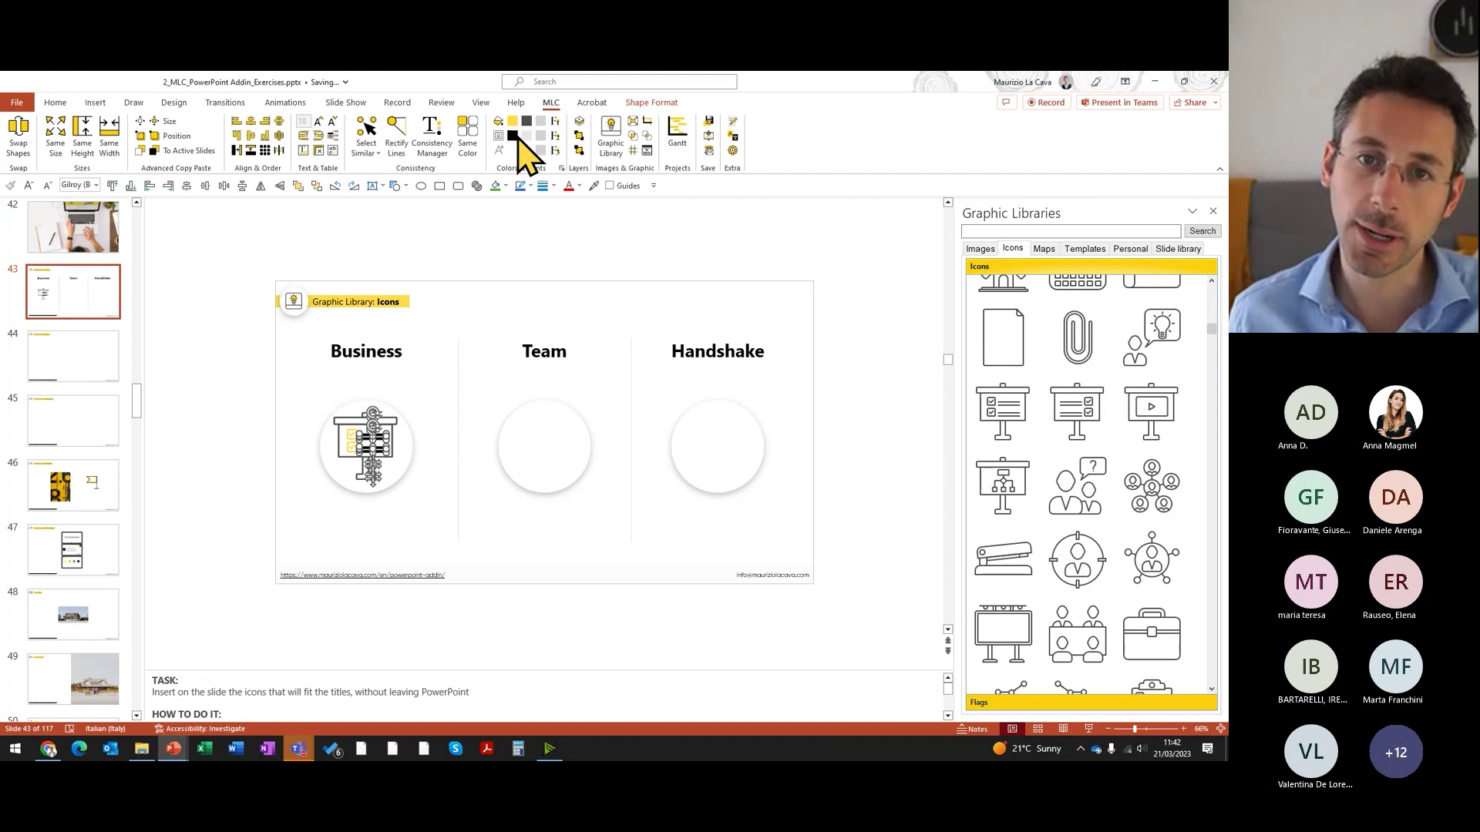
key(Delete)
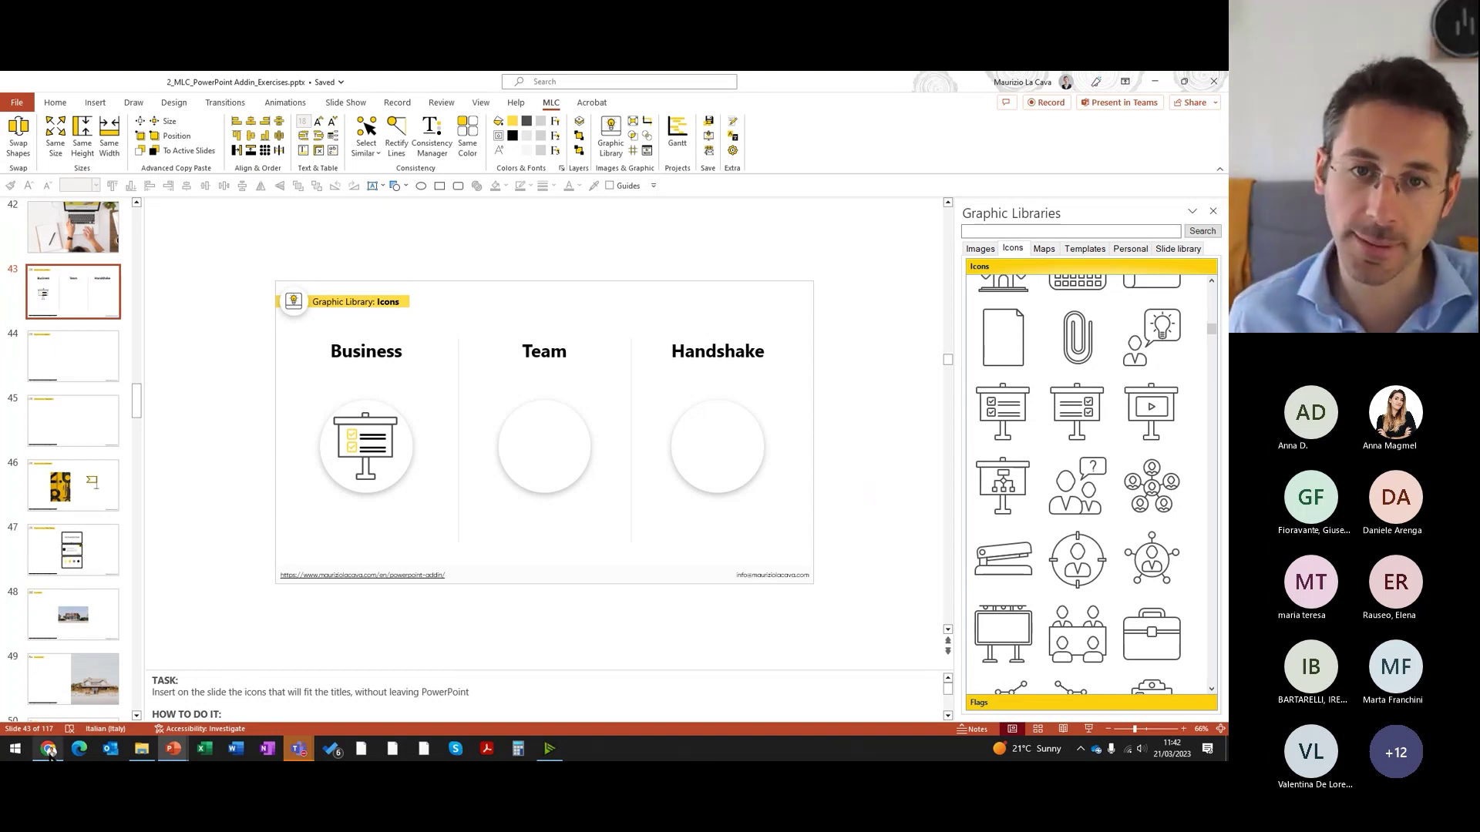
mouse_move(48, 749)
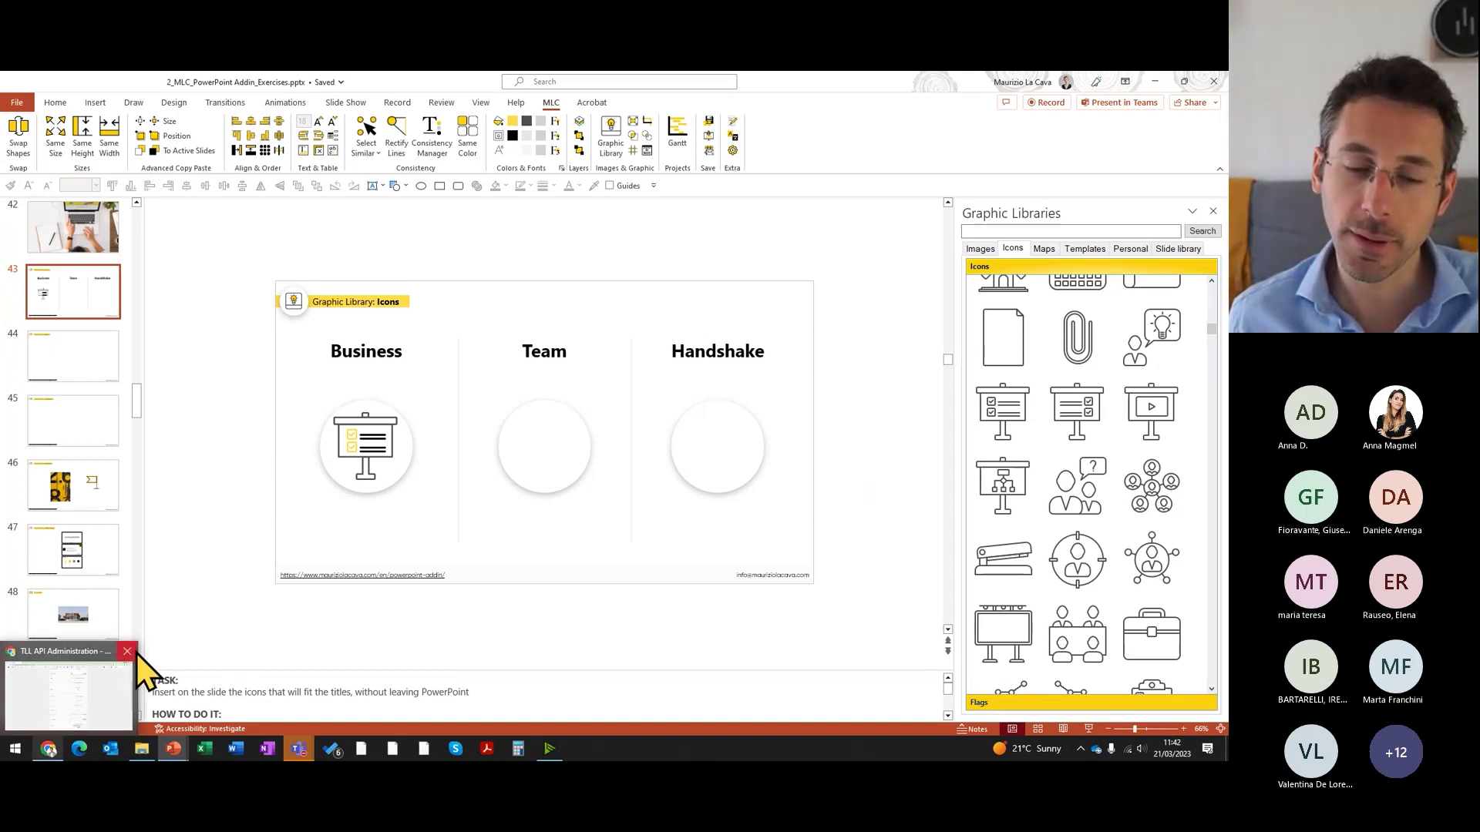
Step: Open amazon.com in a fresh browser window and snip the Amazon logo area
click(128, 652)
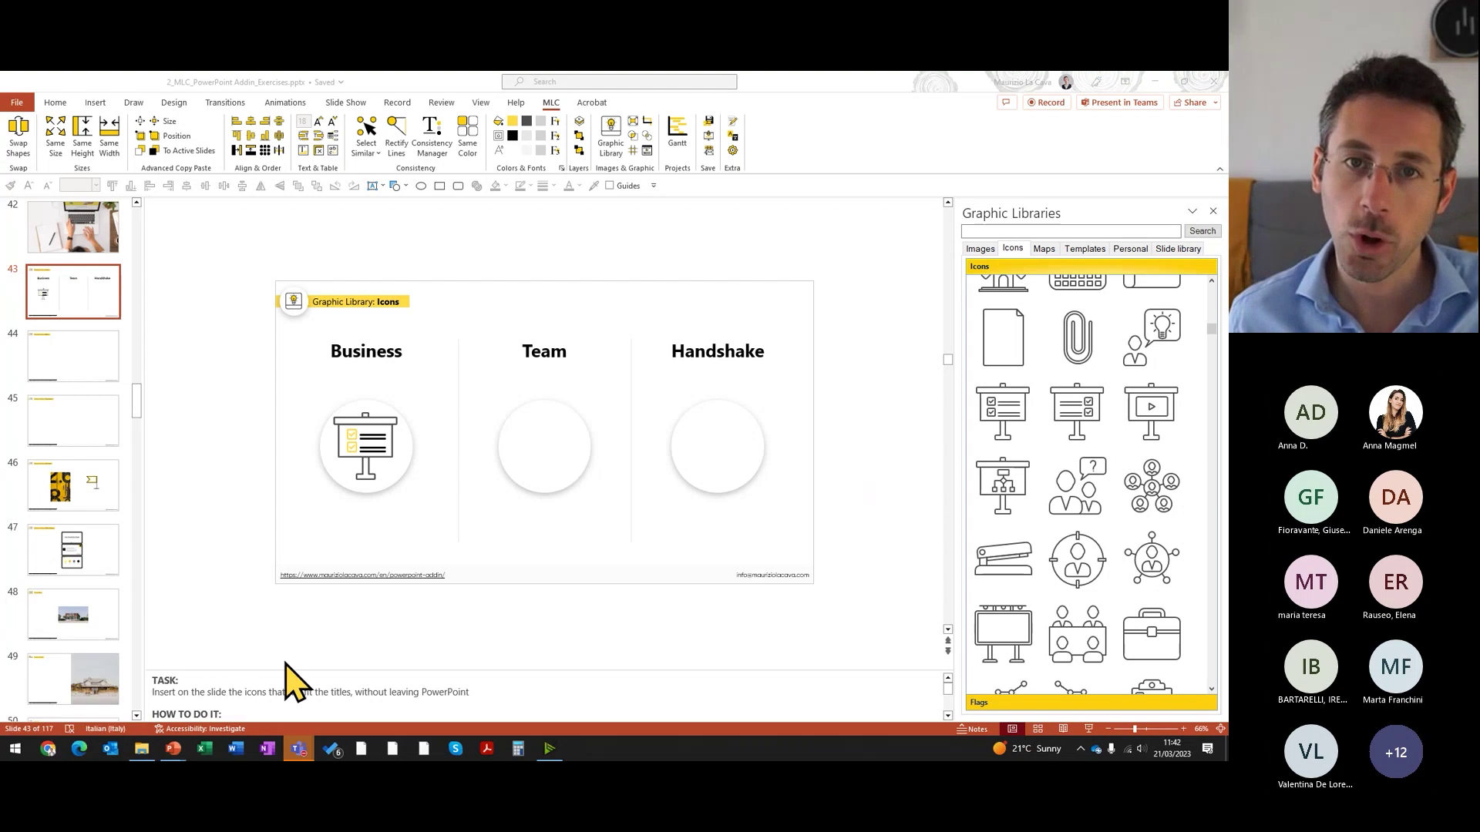
click(49, 754)
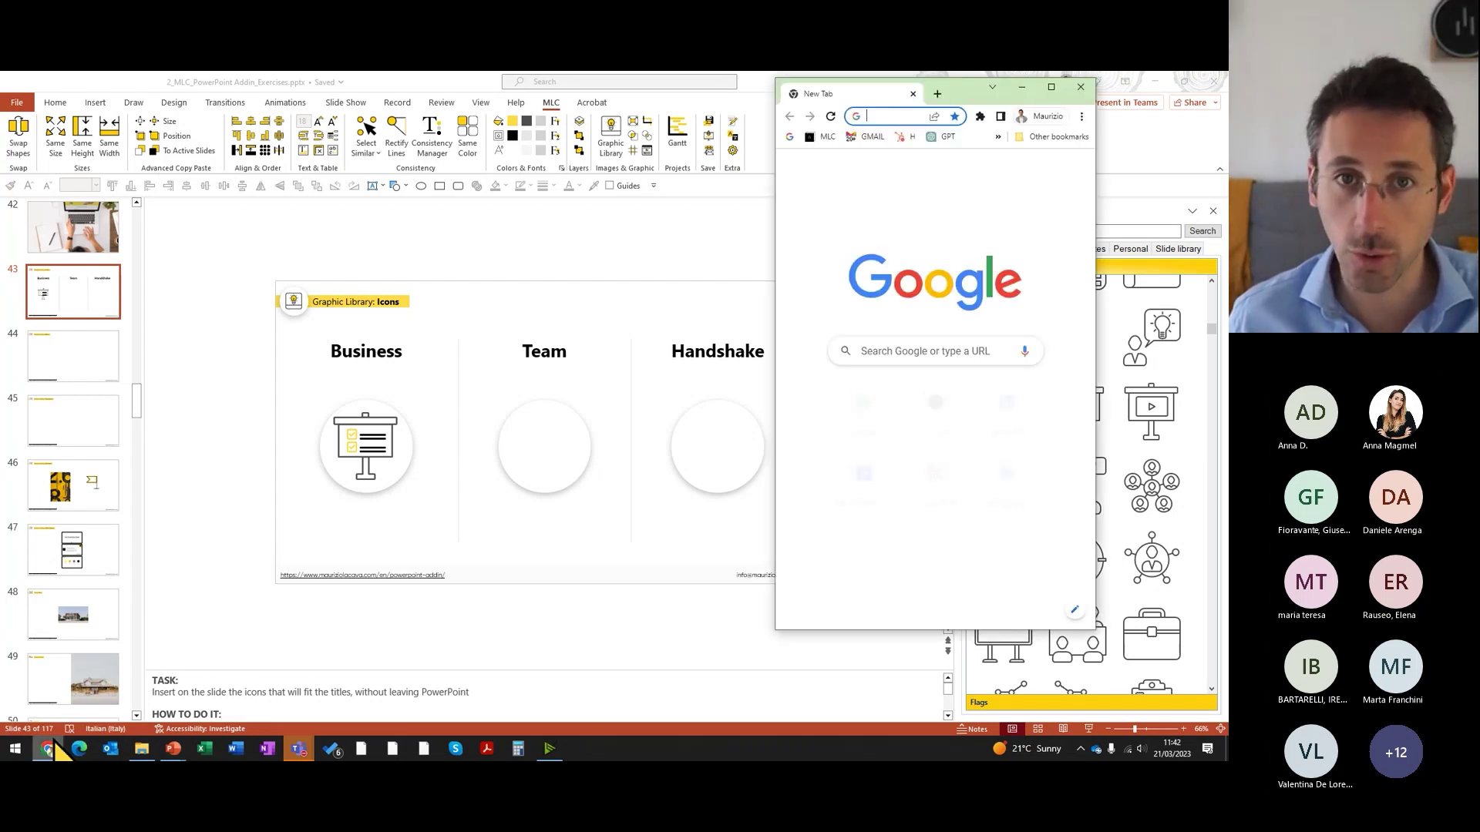
text(ama)
key(Return)
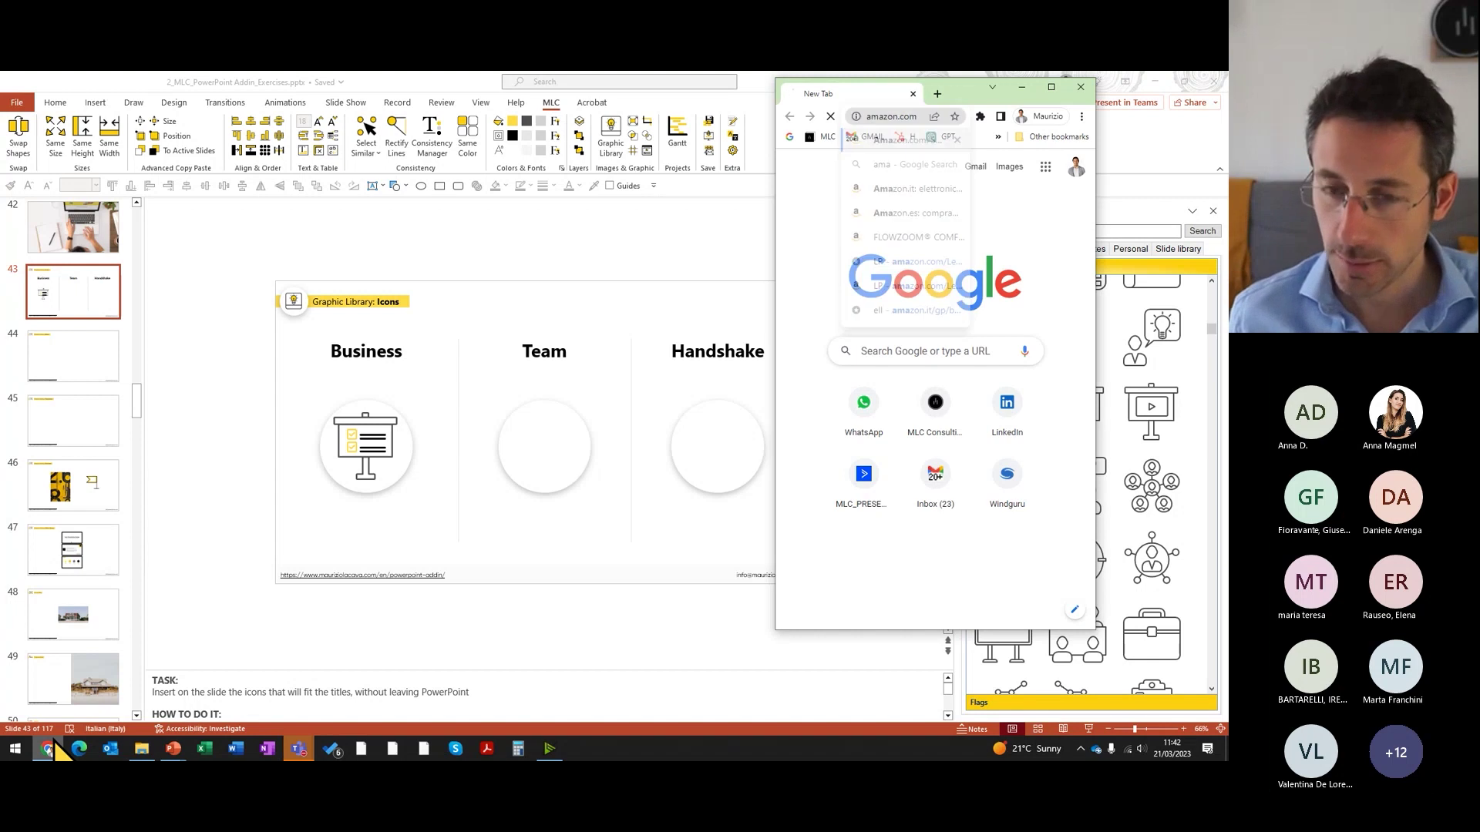
key(super+shift+s)
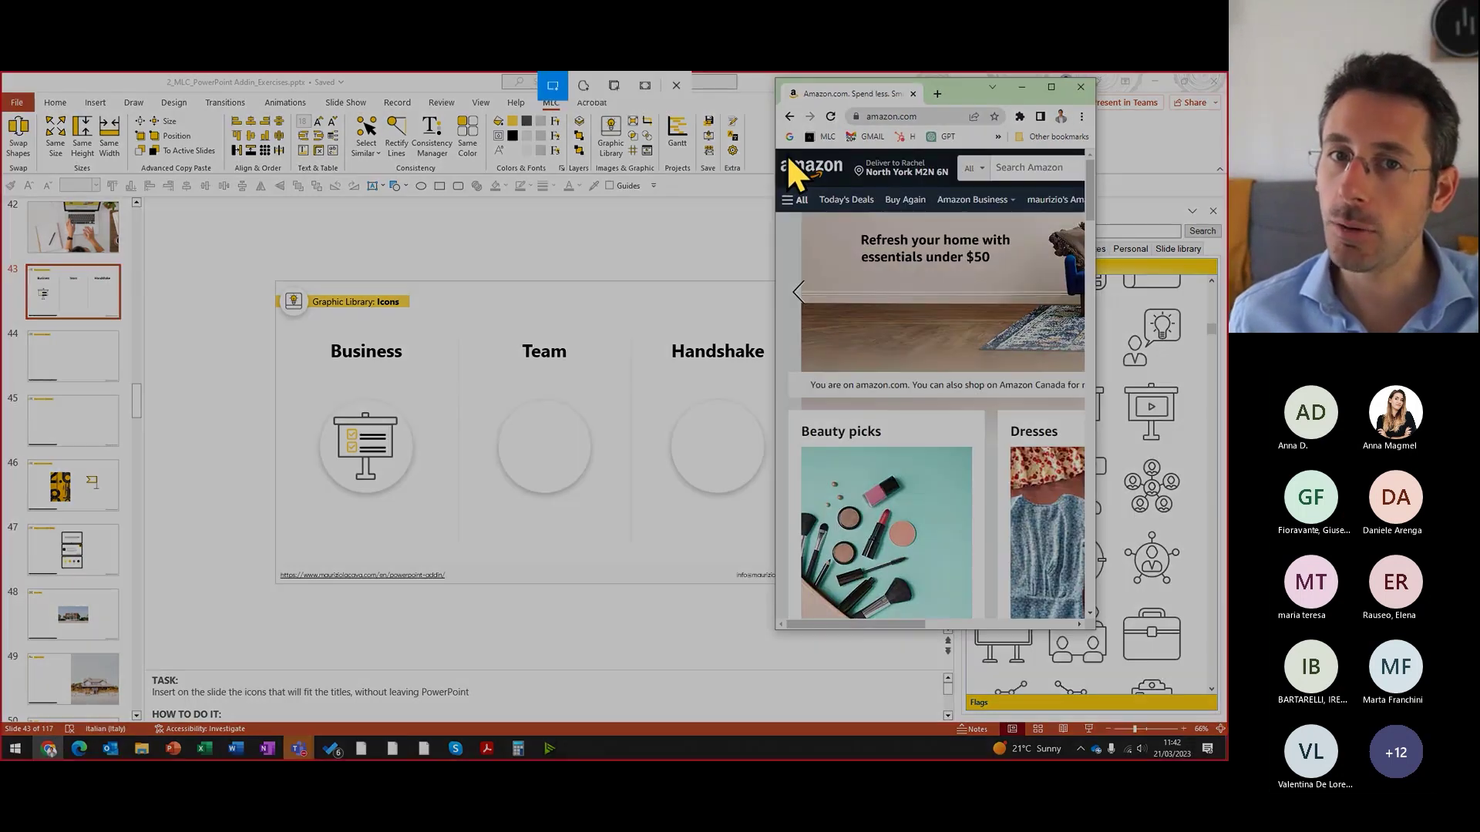
drag(779, 149, 867, 221)
Step: Paste the Amazon logo screenshot onto slide 43 and move it above the slide content
click(1080, 87)
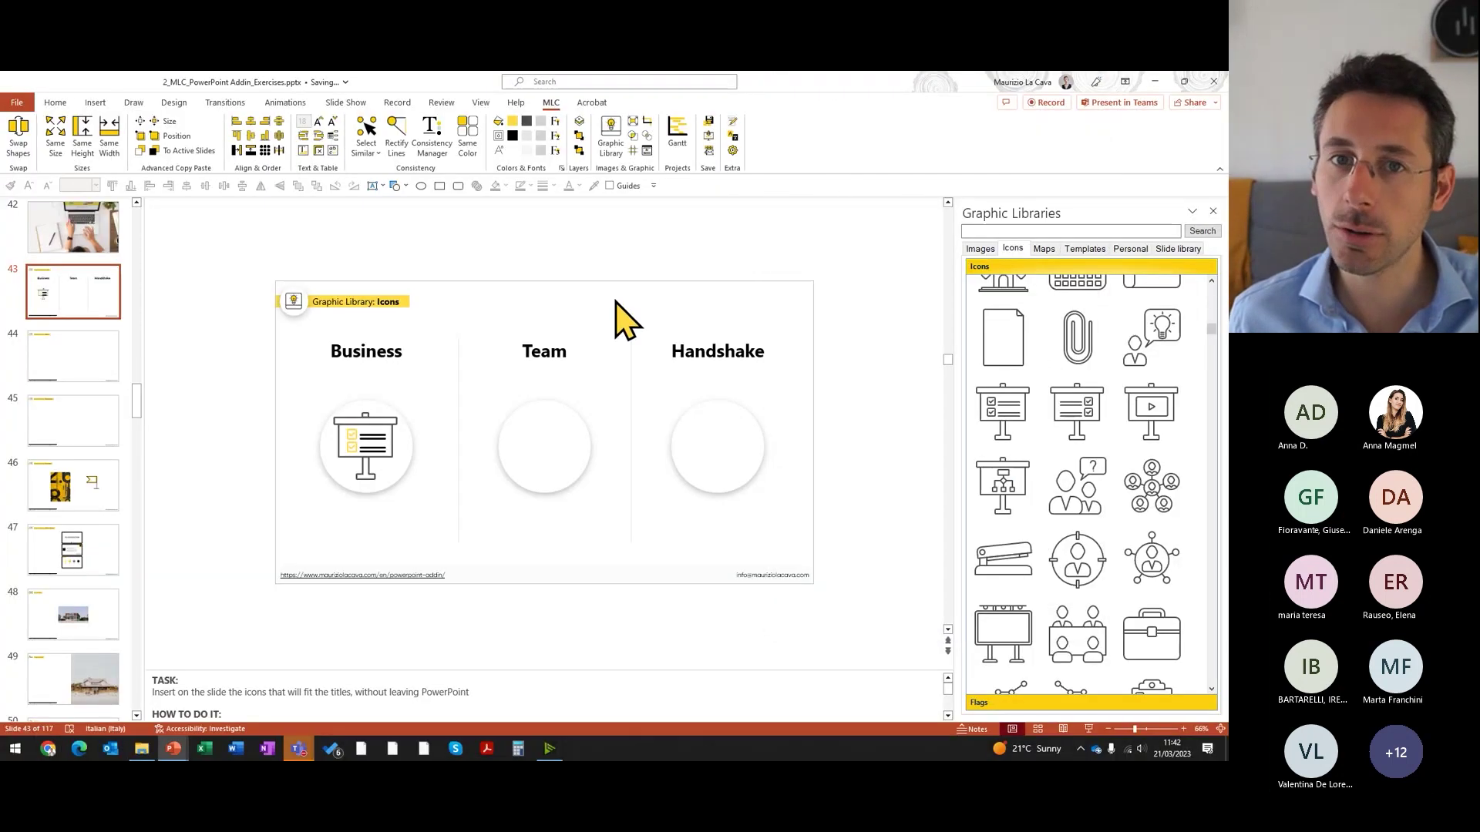
key(ctrl+v)
drag(532, 430, 511, 281)
click(420, 439)
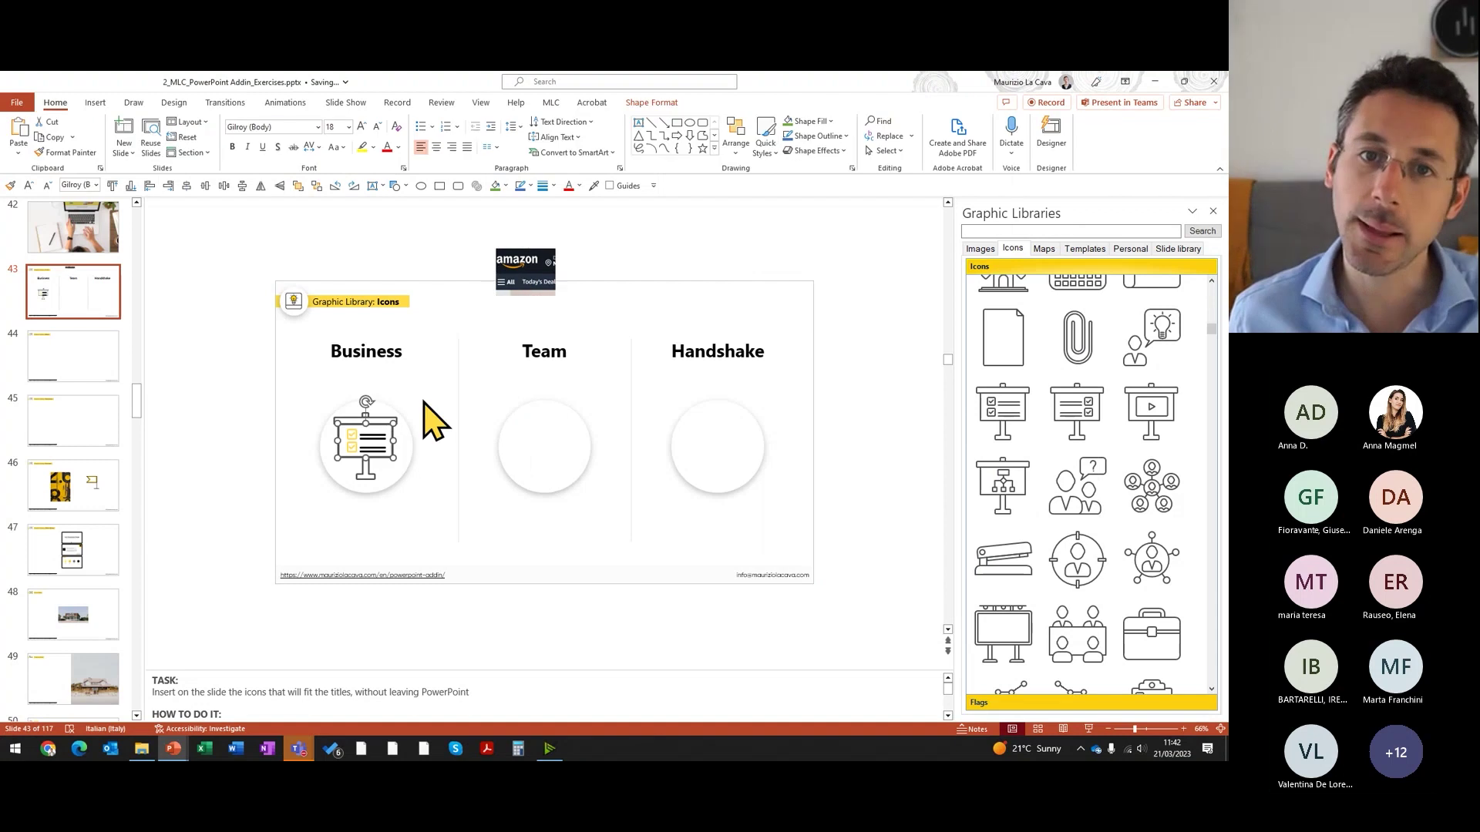
Step: Try recolouring the Business icon with a colour sampled from the screen and reposition it in the circle
click(402, 432)
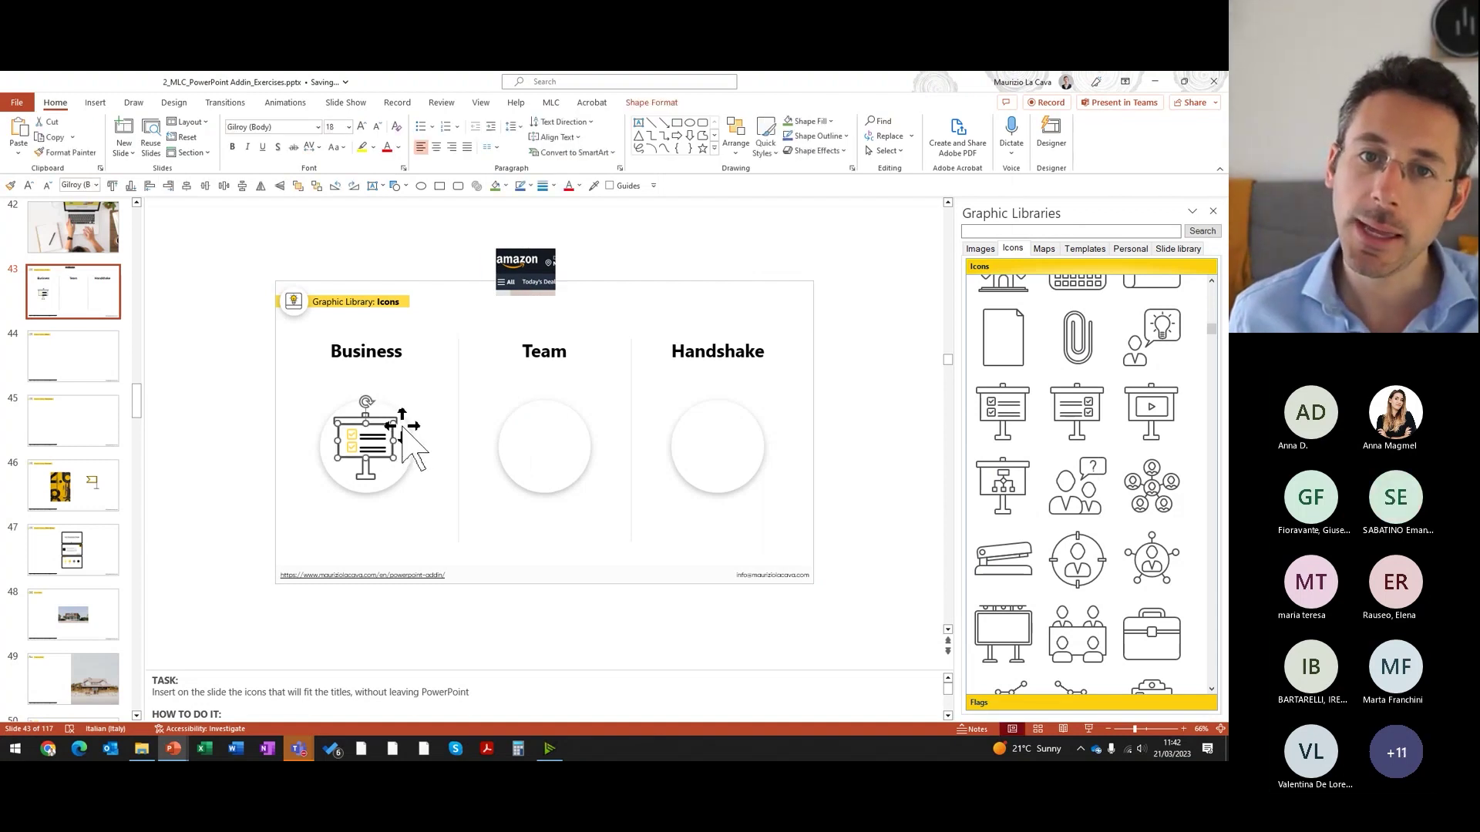
click(831, 121)
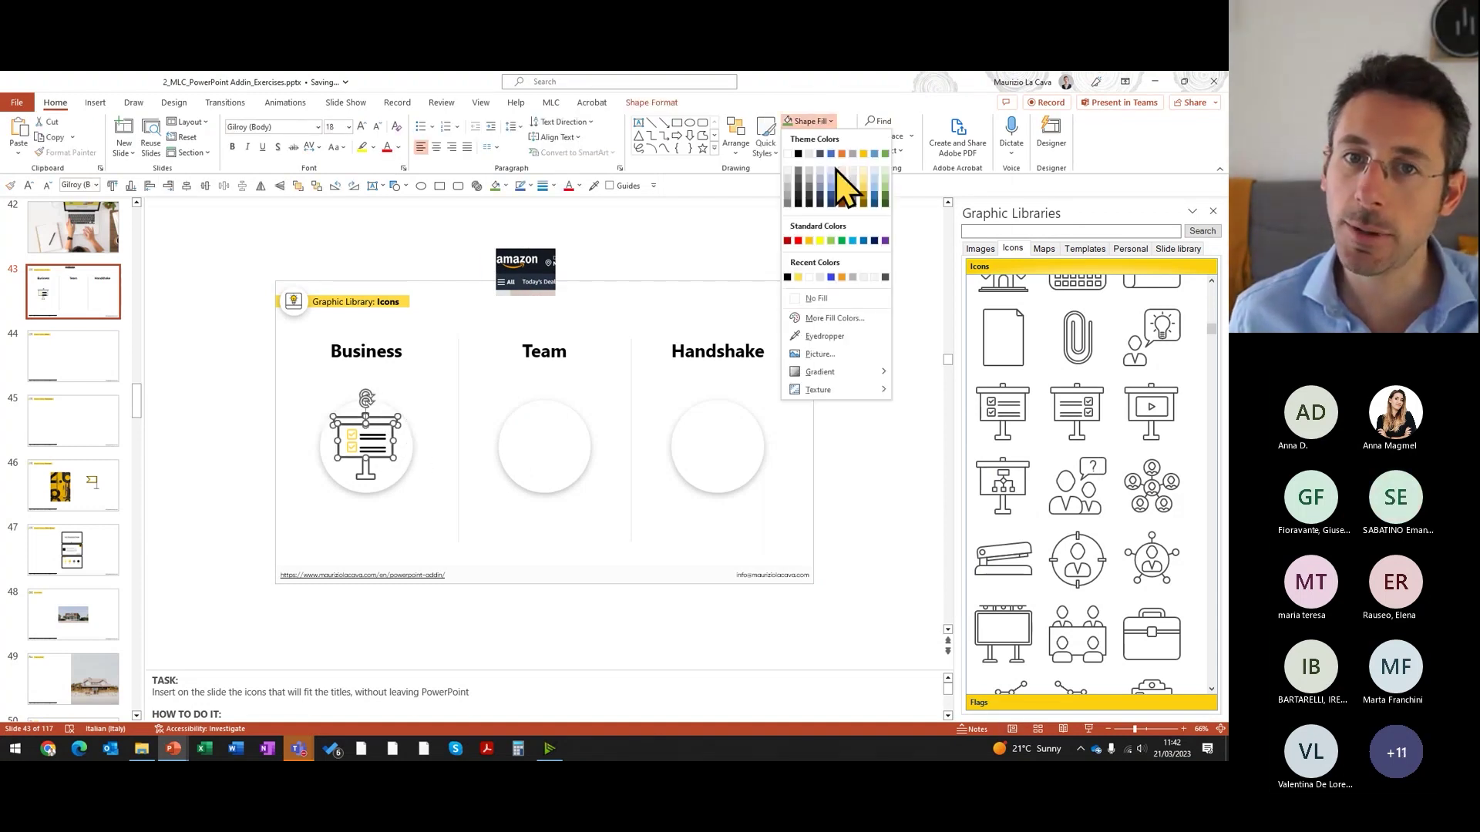
click(832, 339)
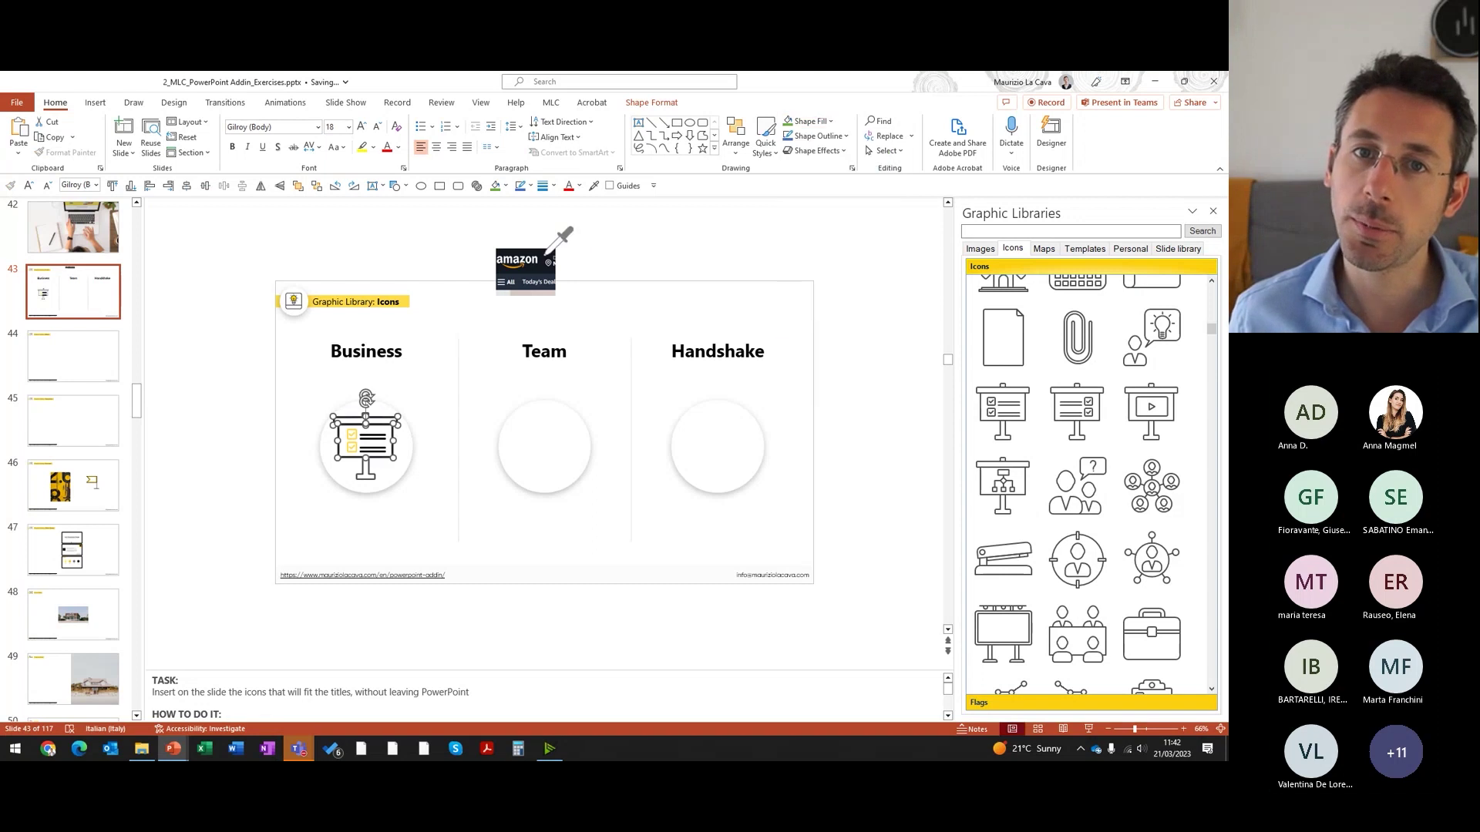
key(Escape)
key(Escape)
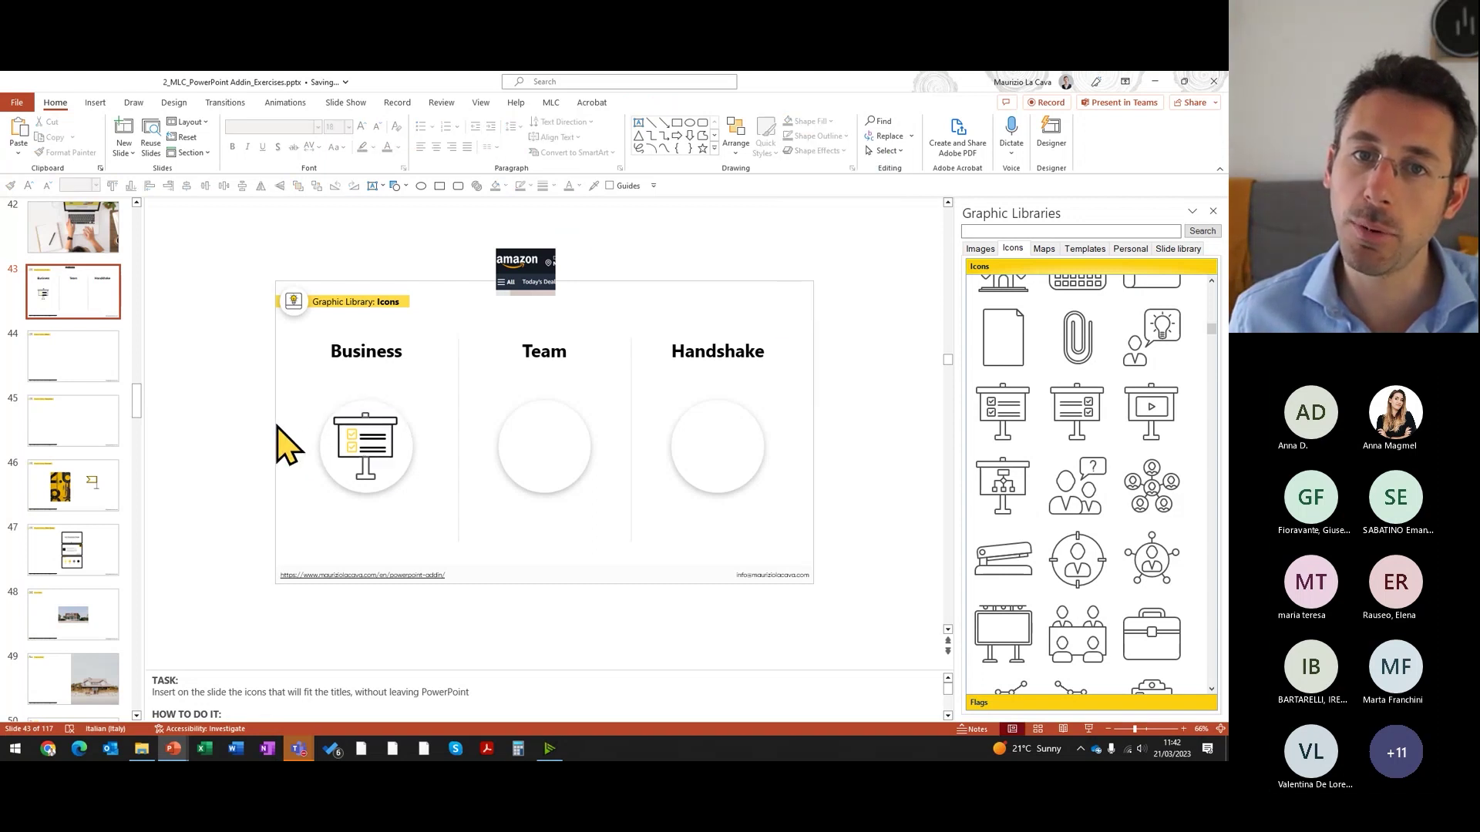
drag(277, 425, 399, 460)
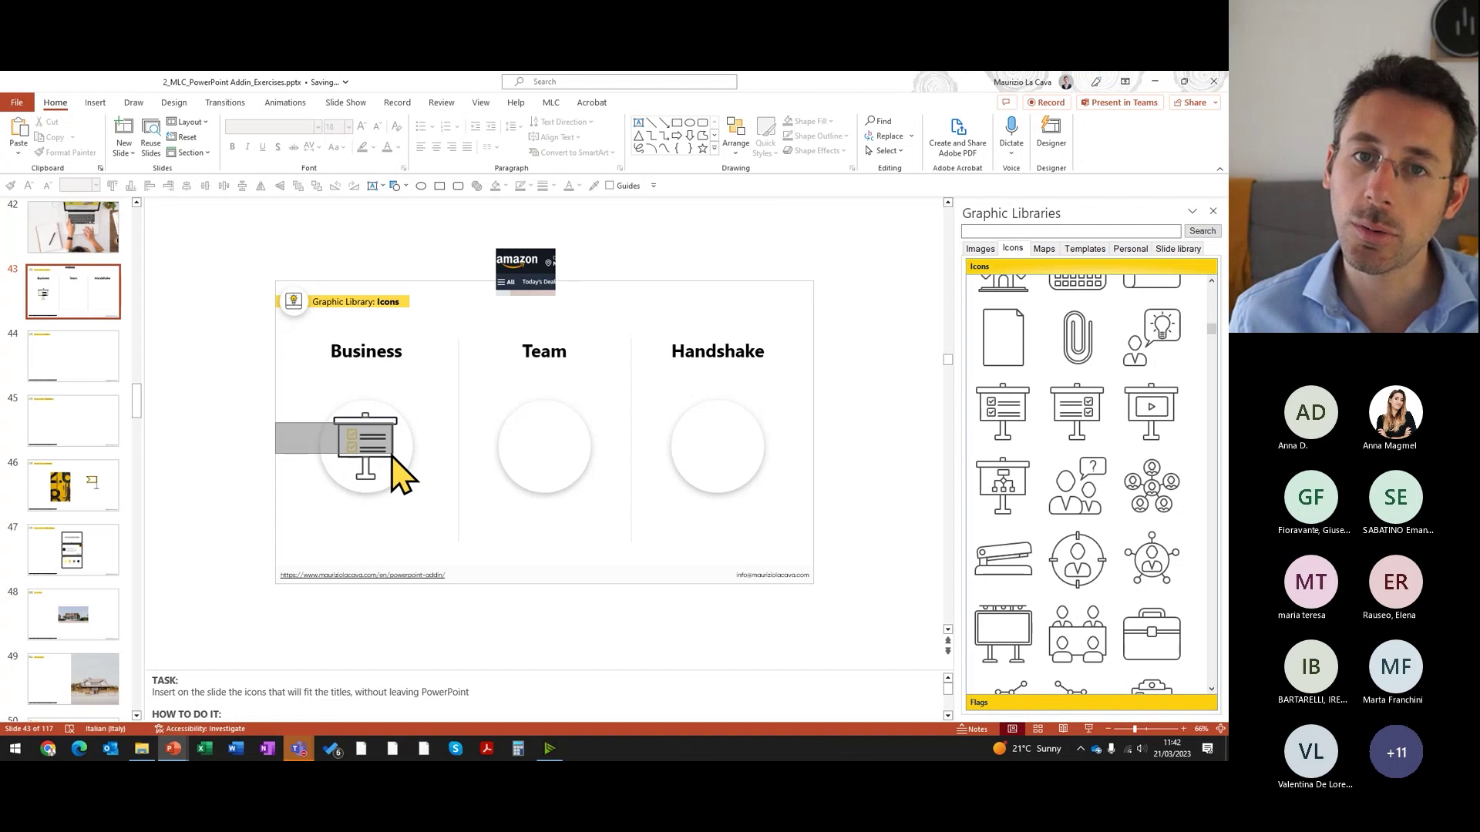
drag(406, 478, 370, 473)
click(809, 124)
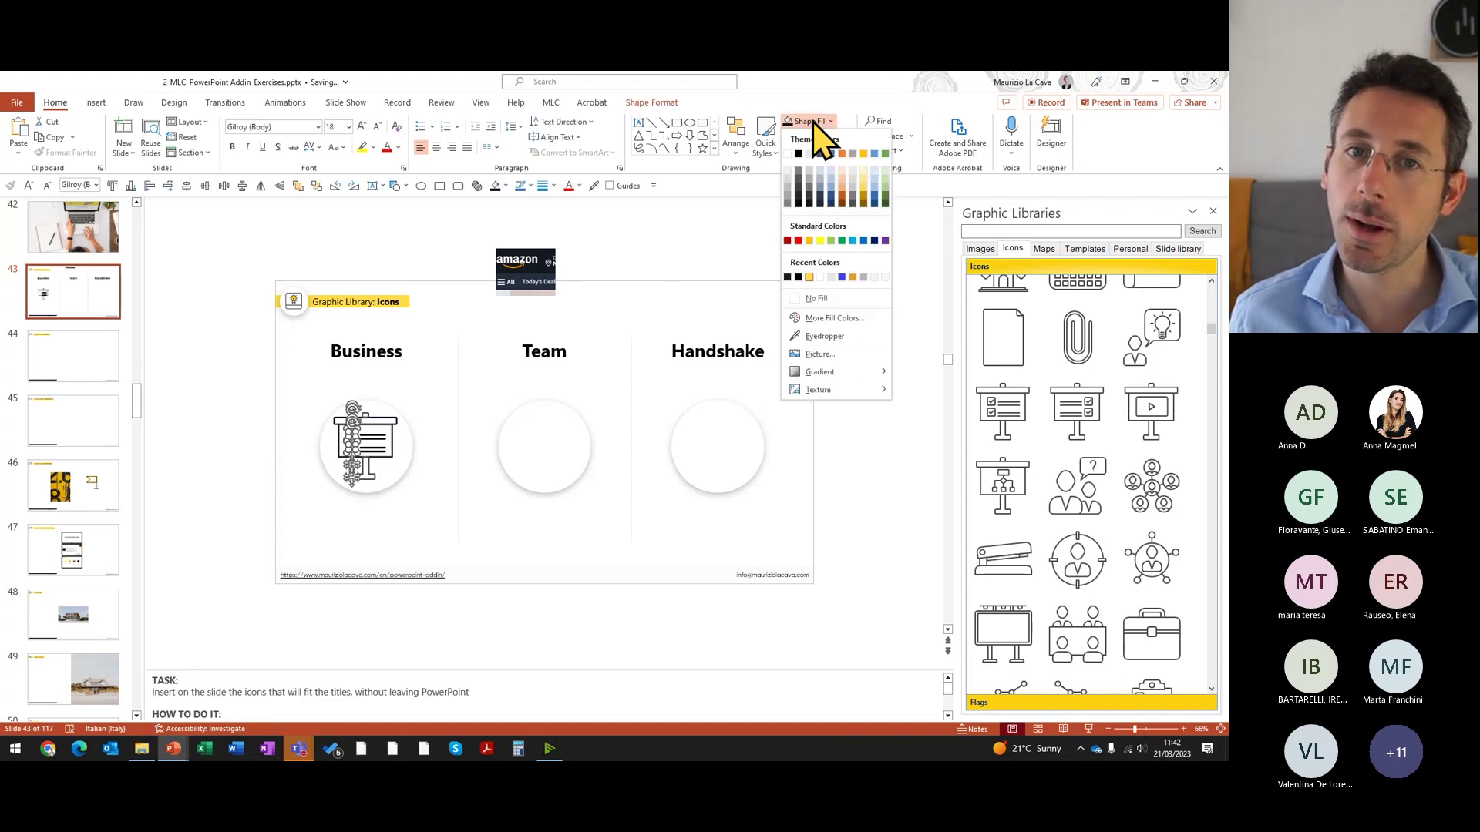
click(830, 346)
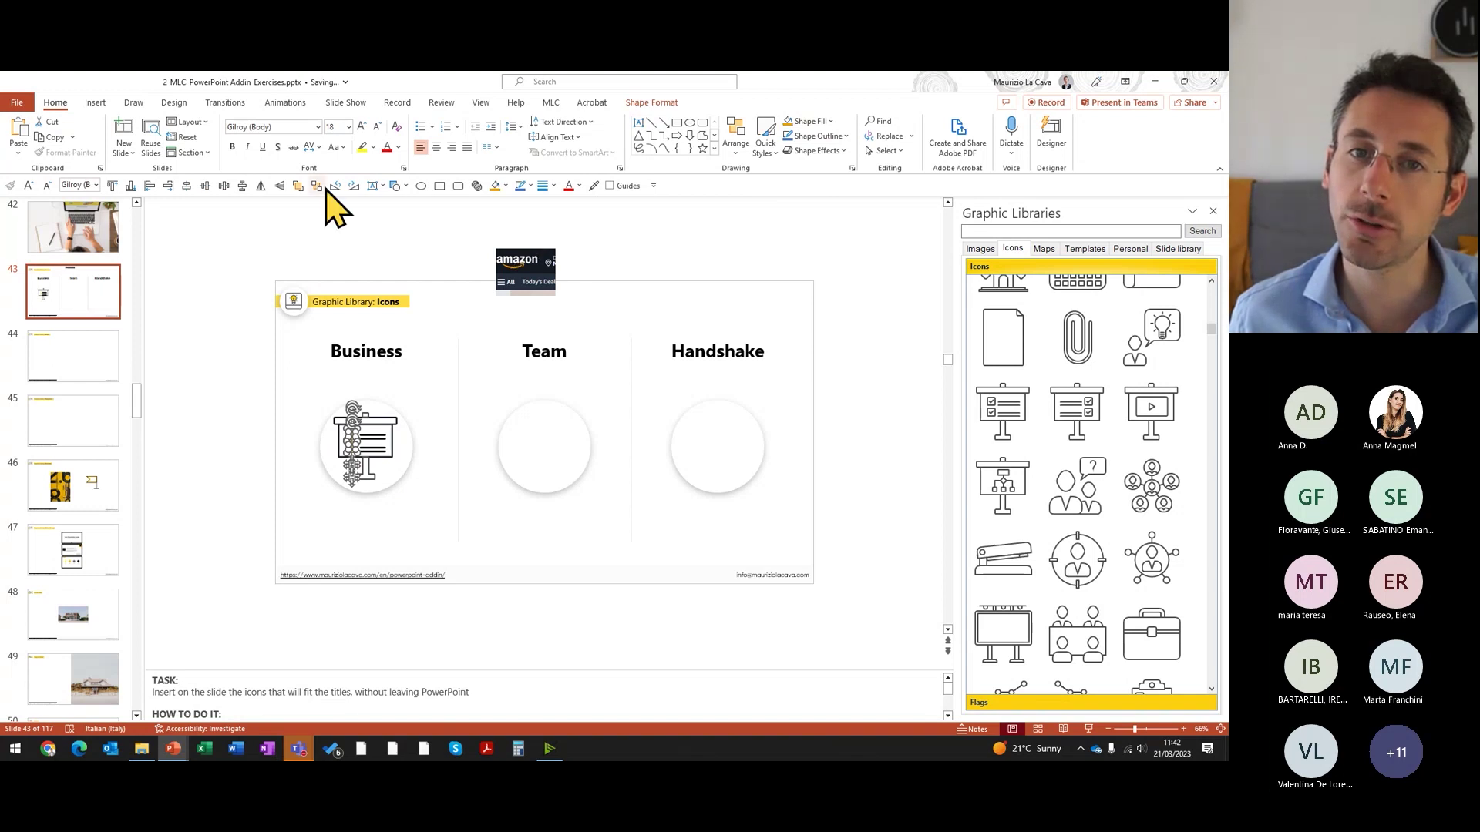
click(340, 231)
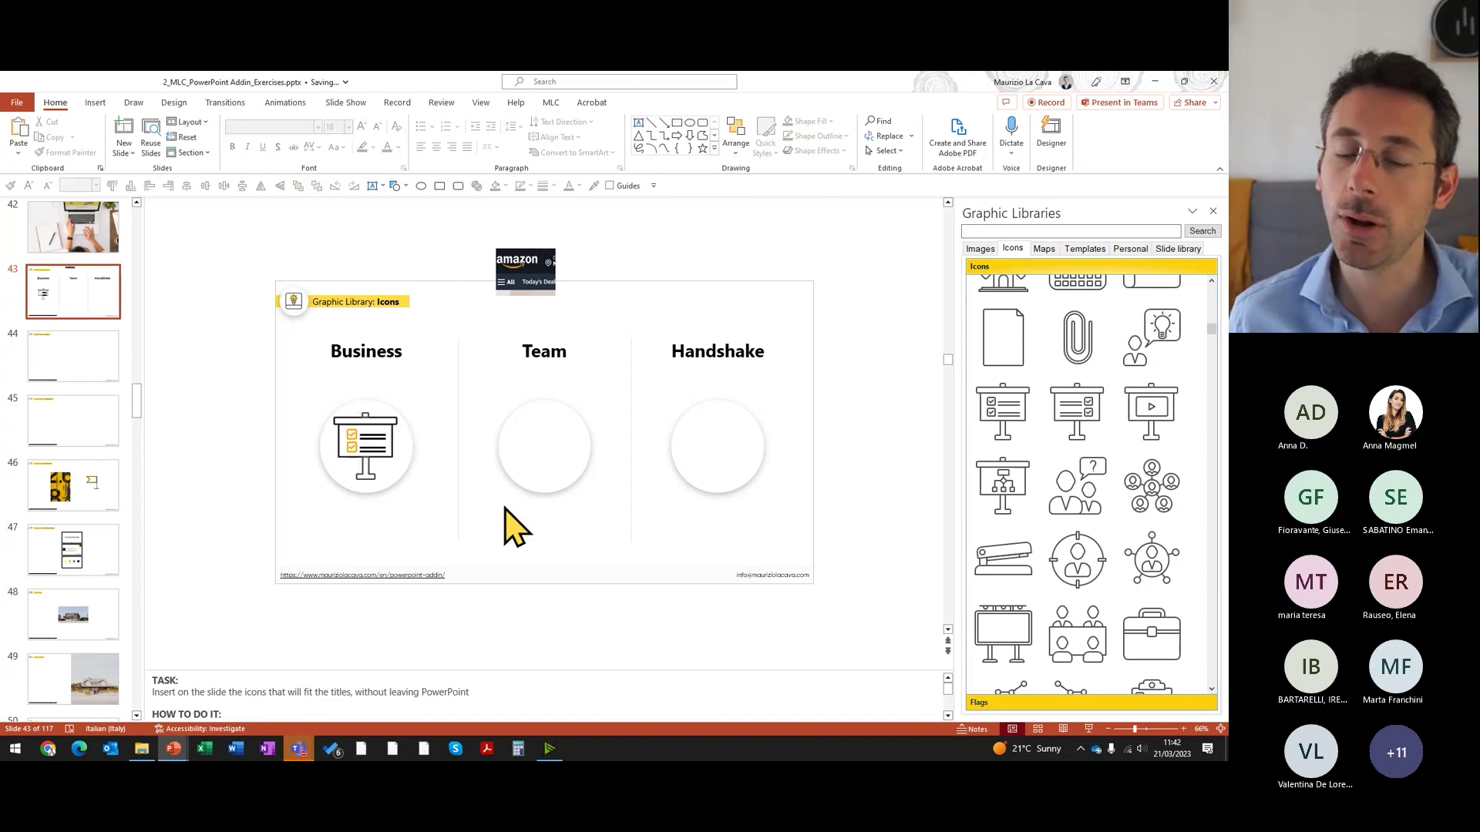
Step: Delete the Amazon screenshot and set every part of the Business icon to No Fill
click(530, 271)
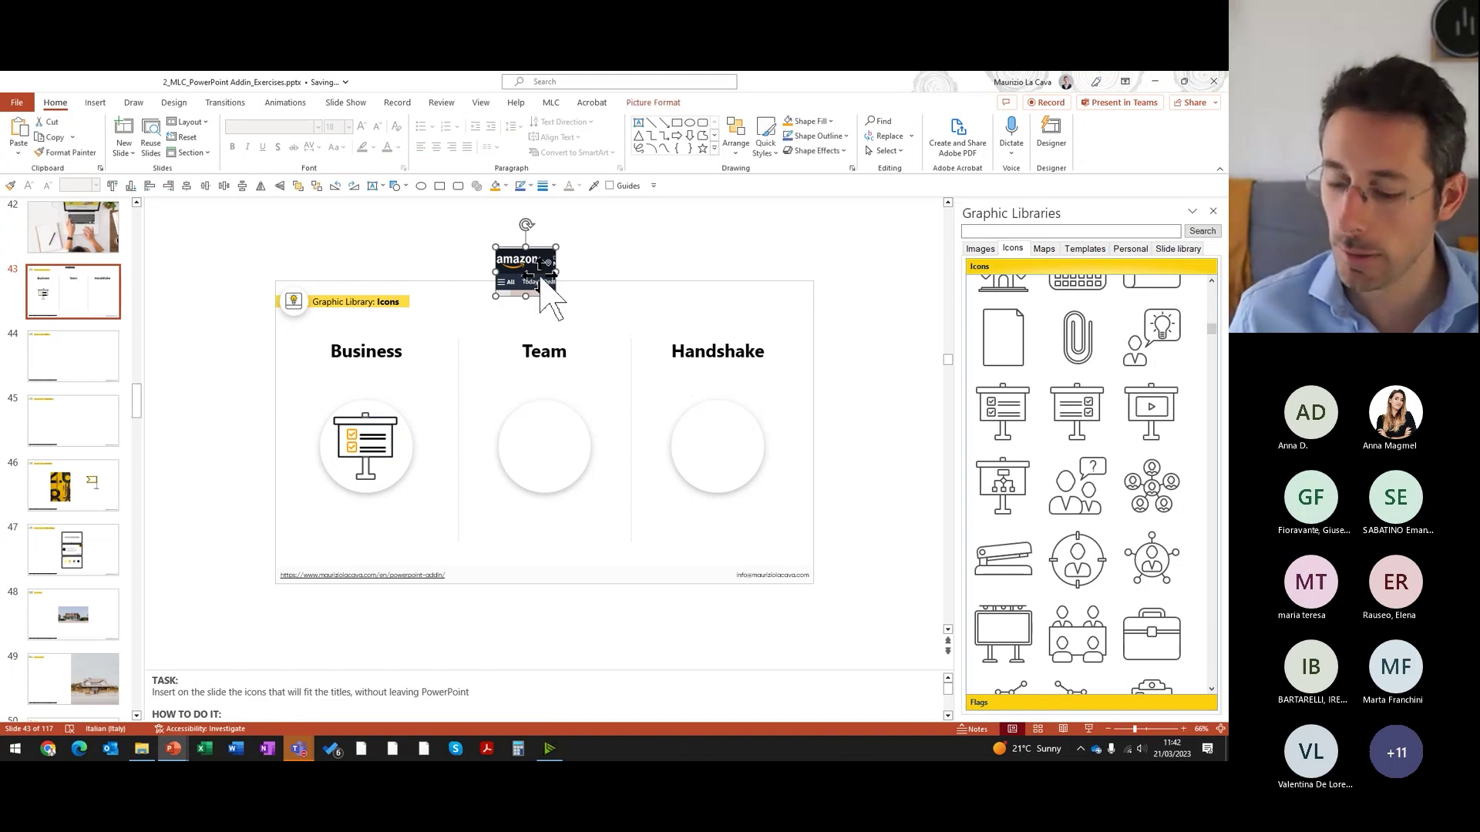
key(Delete)
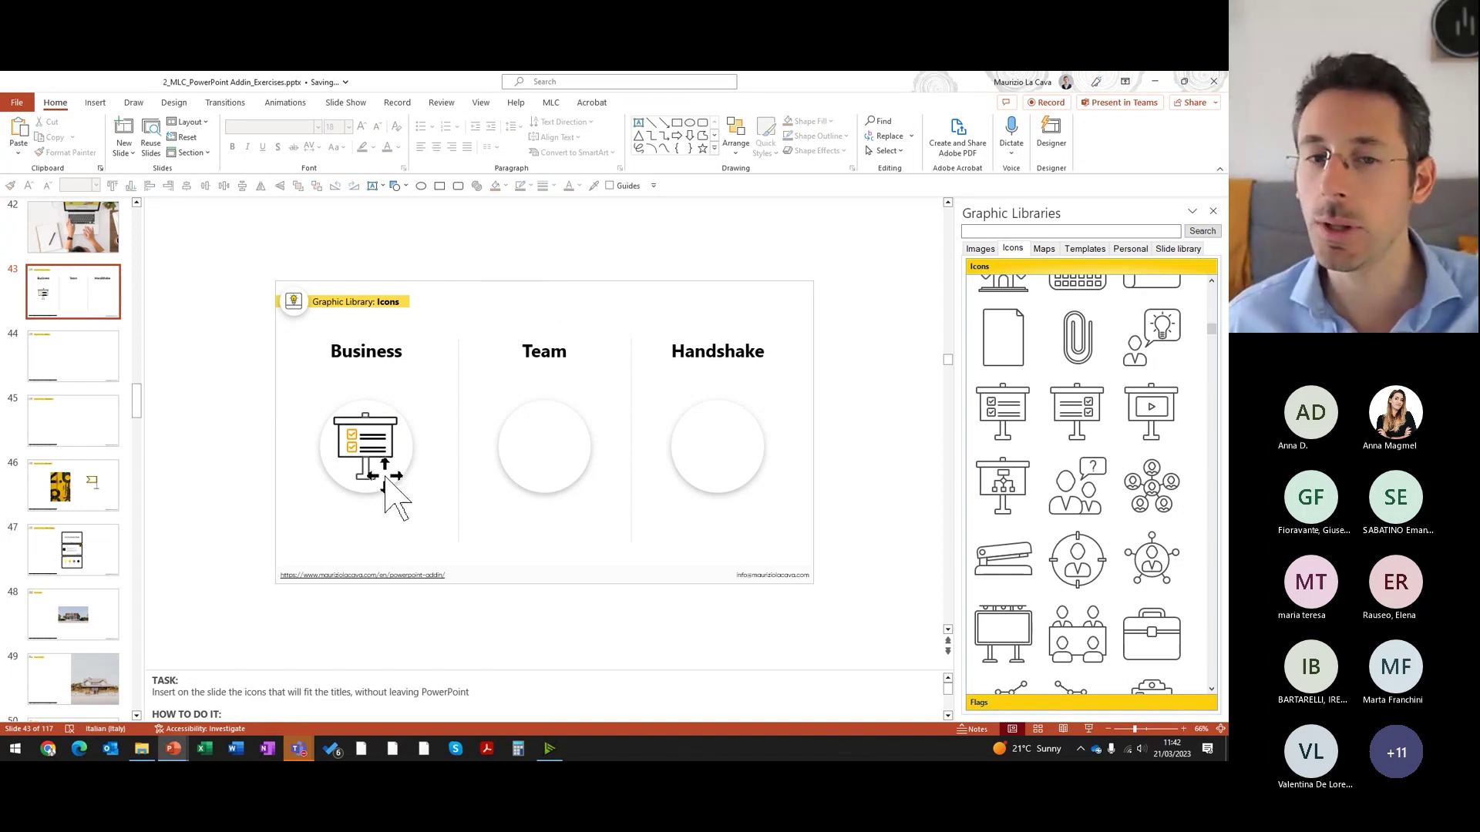
drag(401, 506, 310, 446)
mouse_move(402, 513)
mouse_down()
mouse_move(299, 441)
mouse_move(302, 459)
mouse_up()
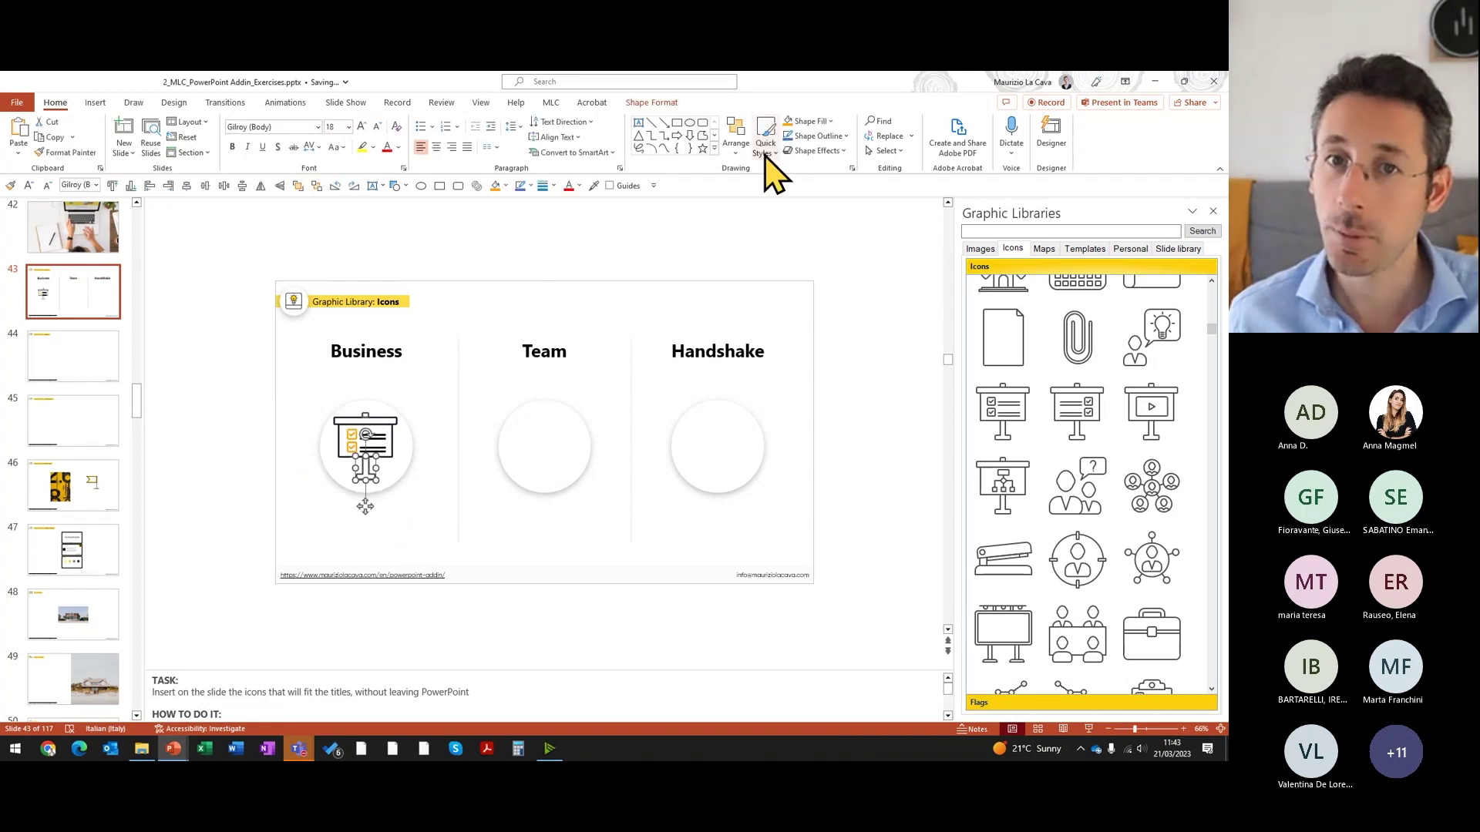
click(809, 121)
click(816, 298)
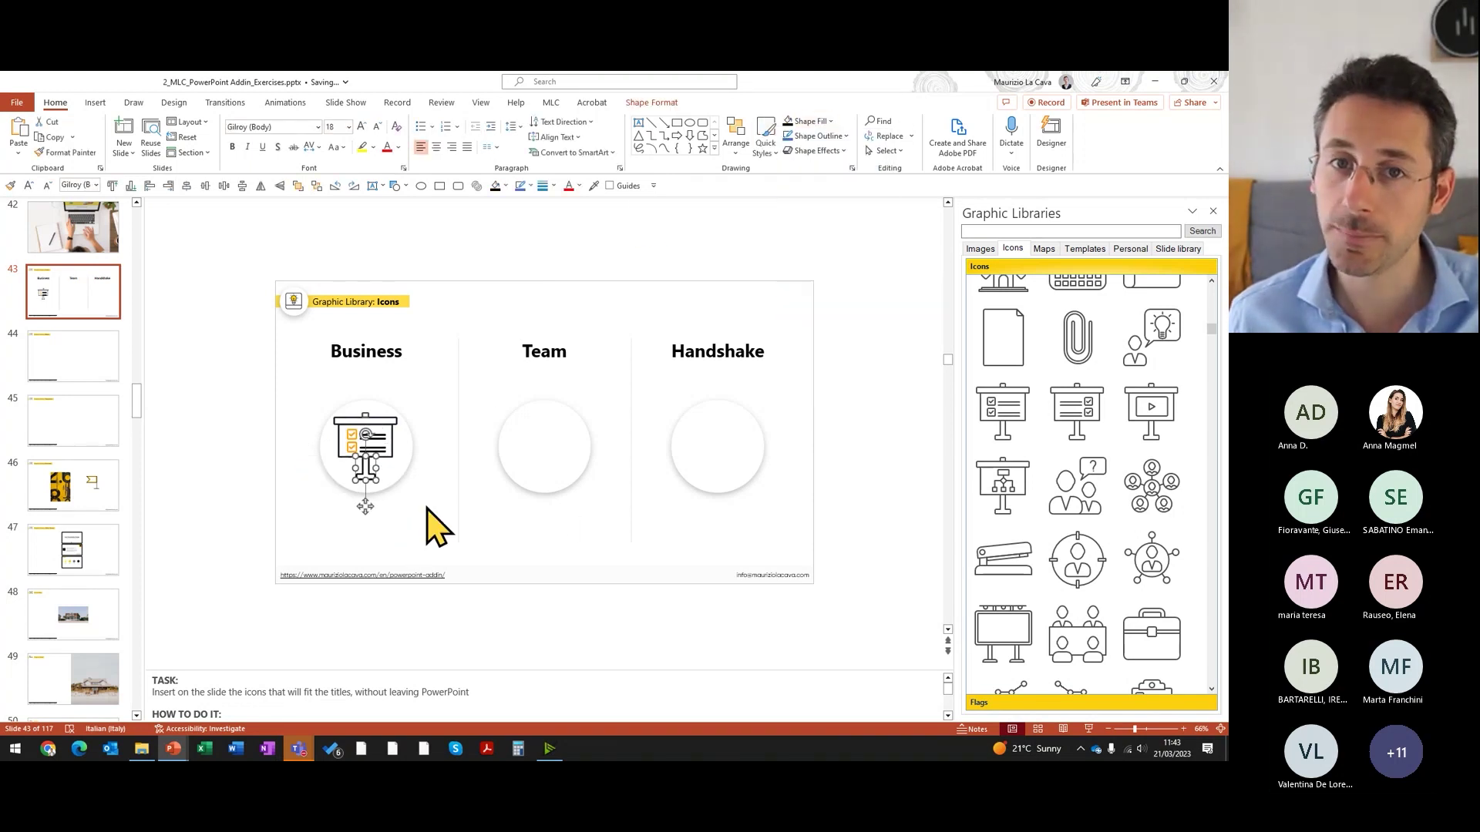
click(429, 517)
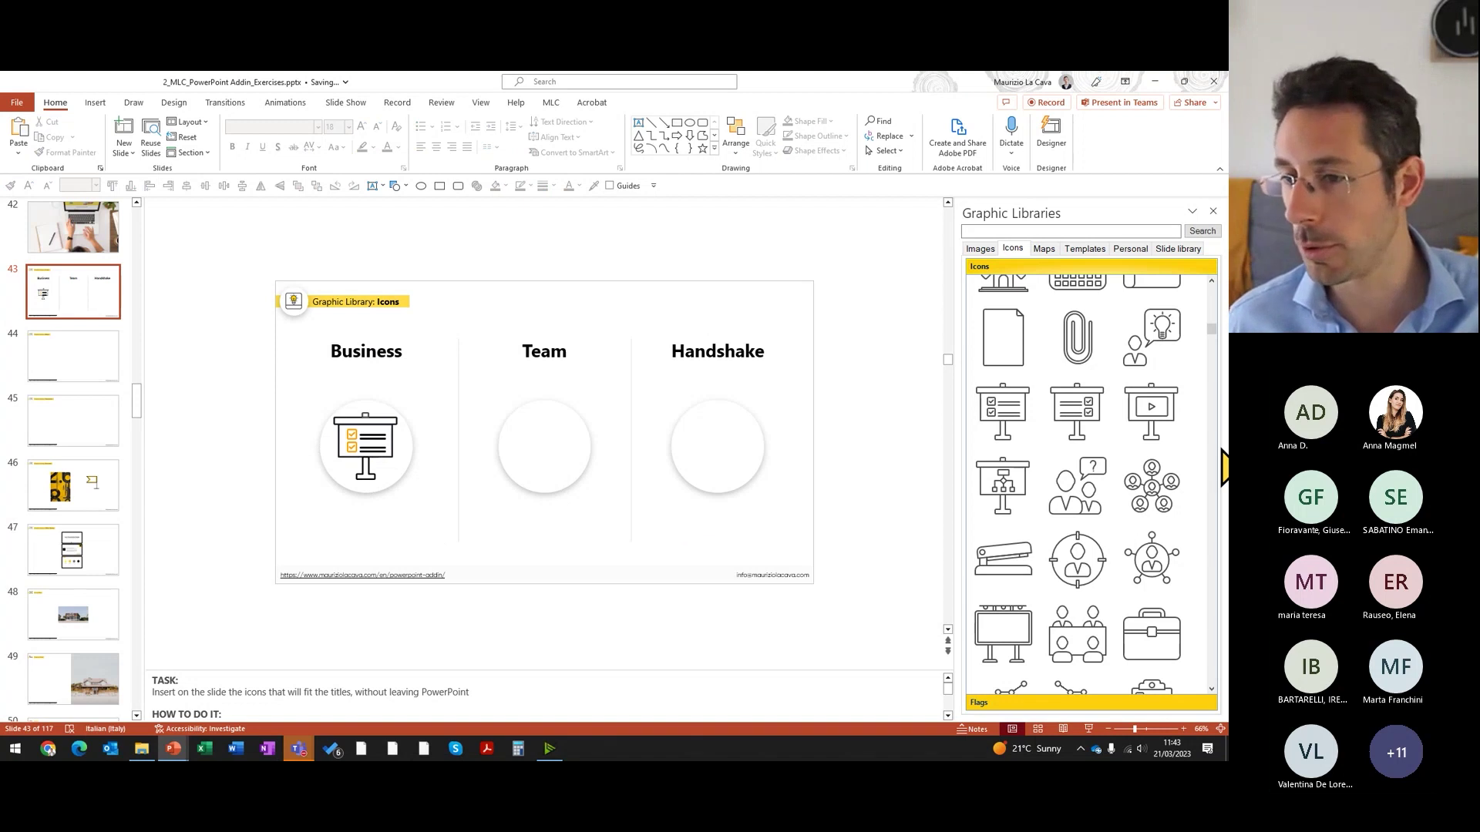
Step: Search the Graphic Libraries icons for 'business'
scroll(1154, 520, down, 5)
scroll(1154, 520, down, 5)
scroll(1156, 522, down, 5)
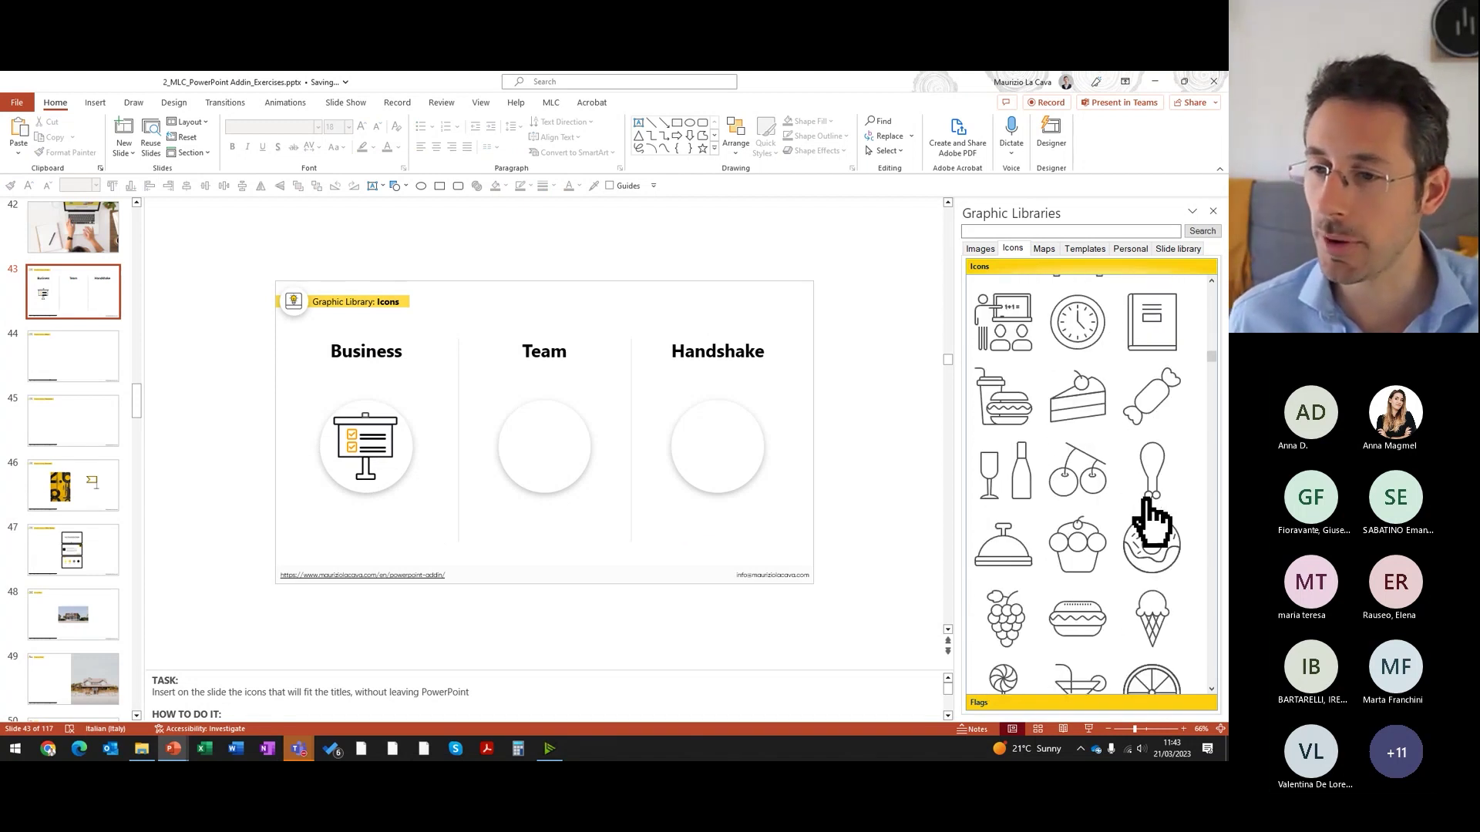
scroll(1153, 529, down, 5)
scroll(1126, 489, down, 1)
scroll(1124, 486, down, 3)
scroll(1064, 396, down, 5)
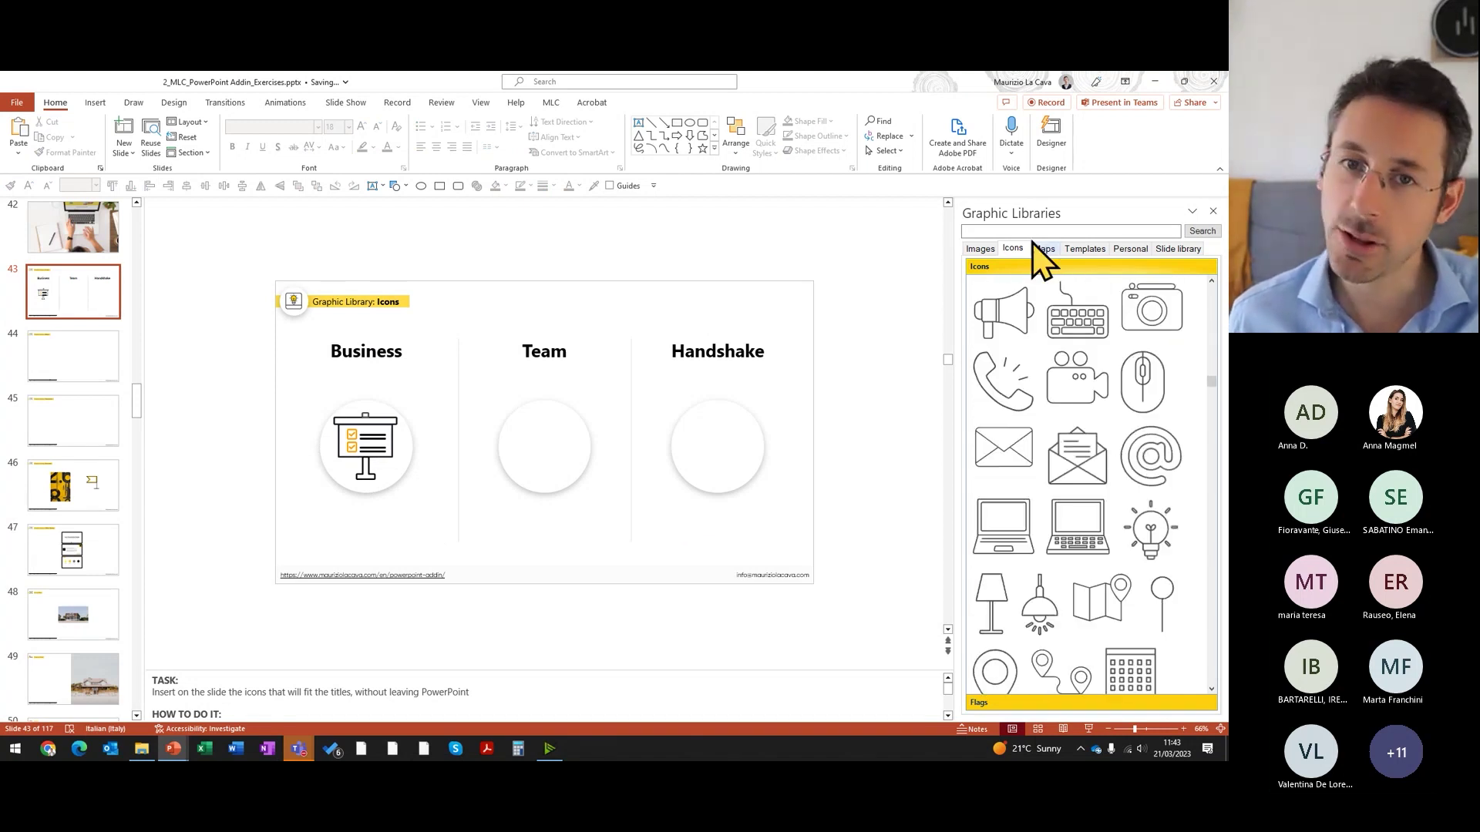
click(1018, 231)
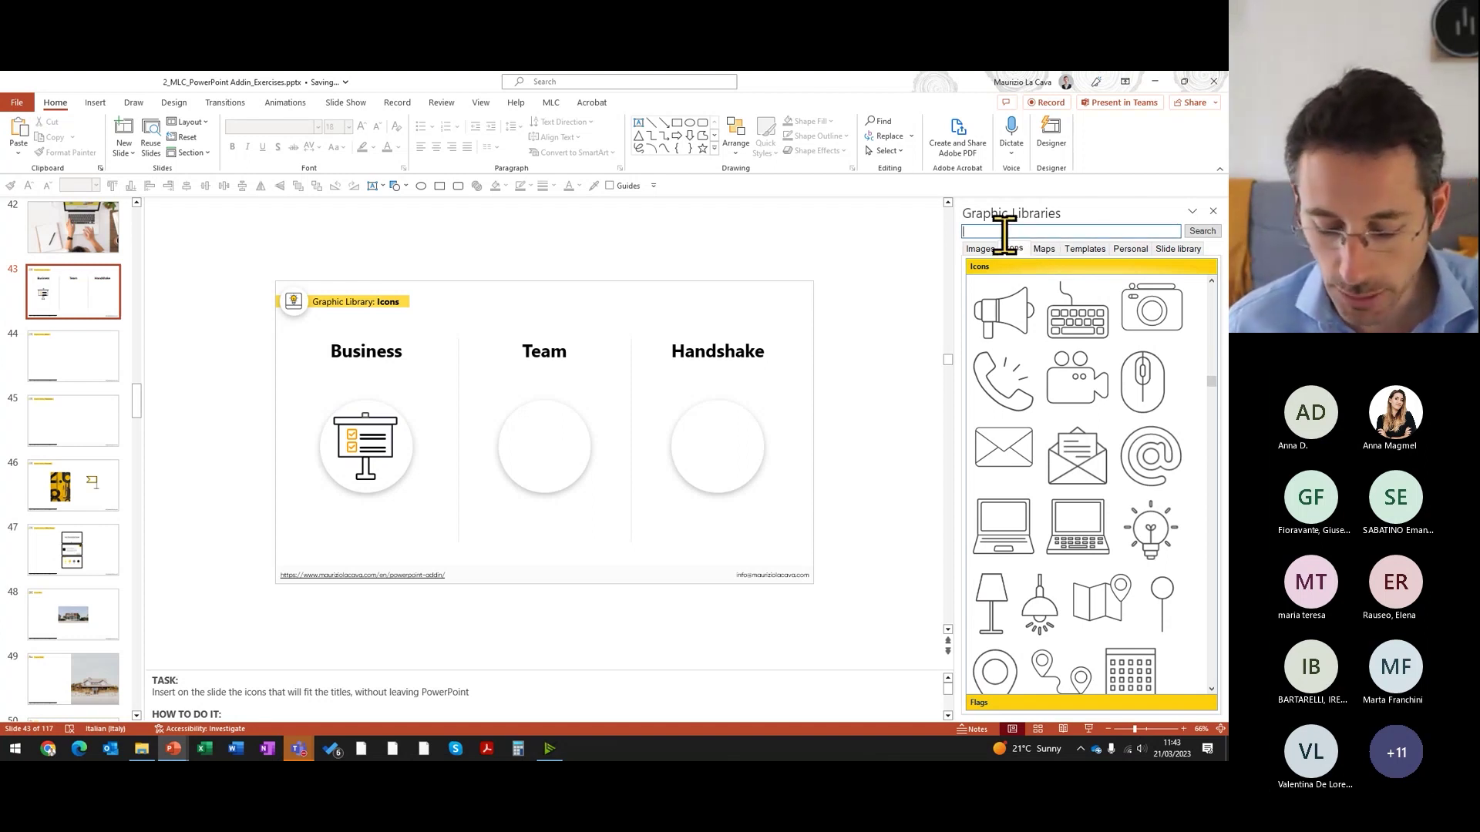
text(business)
key(Return)
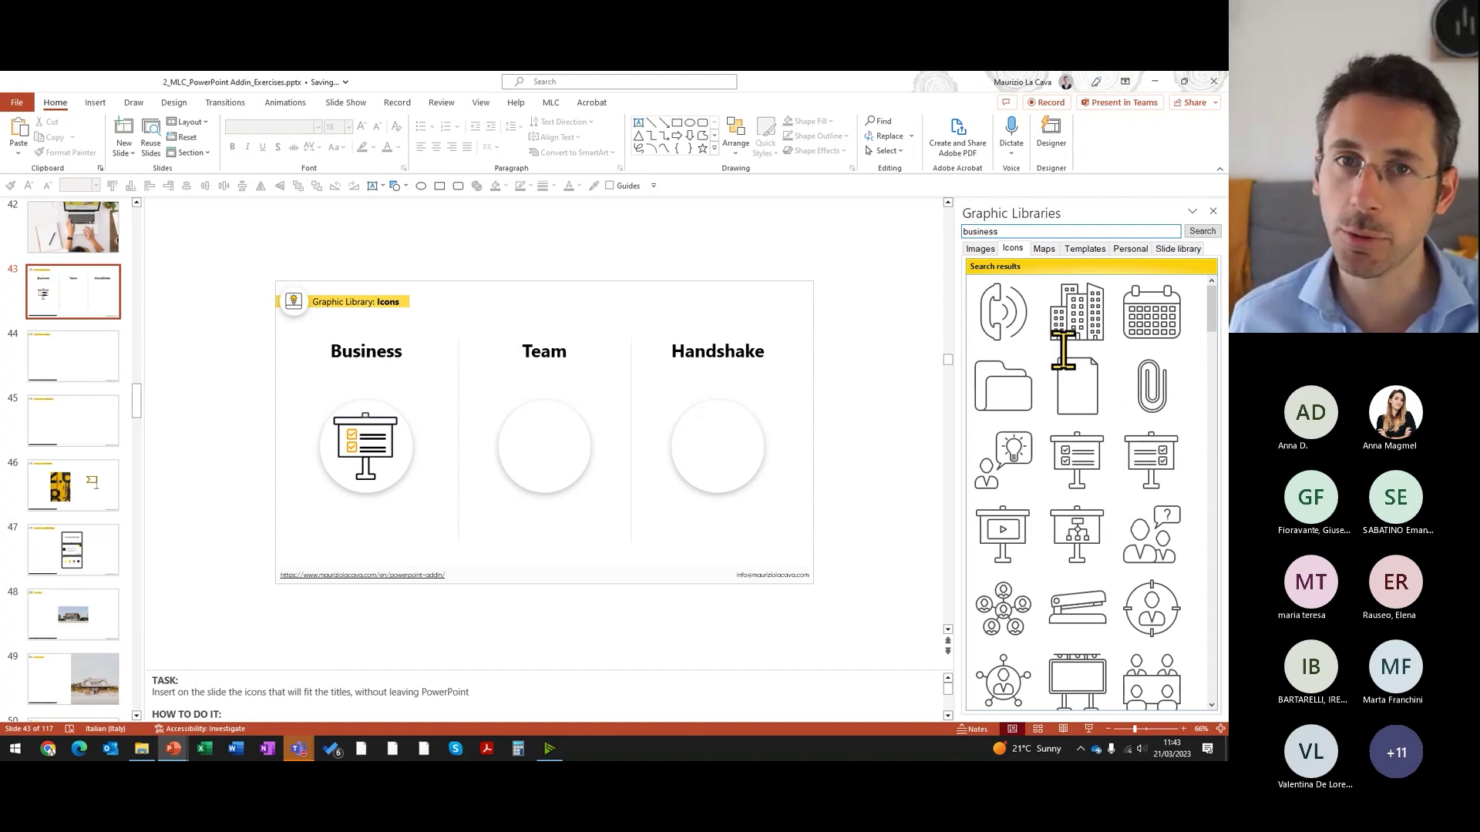
Step: Scroll through the business icon results, then switch to the Maps collection
scroll(1068, 354, down, 10)
scroll(1070, 358, down, 5)
scroll(1071, 360, up, 3)
scroll(1072, 361, up, 4)
scroll(1078, 370, up, 3)
scroll(1079, 378, down, 3)
scroll(1087, 397, down, 4)
scroll(1096, 417, down, 5)
scroll(1094, 420, down, 3)
scroll(1099, 428, down, 3)
scroll(1110, 447, down, 3)
scroll(1121, 486, down, 3)
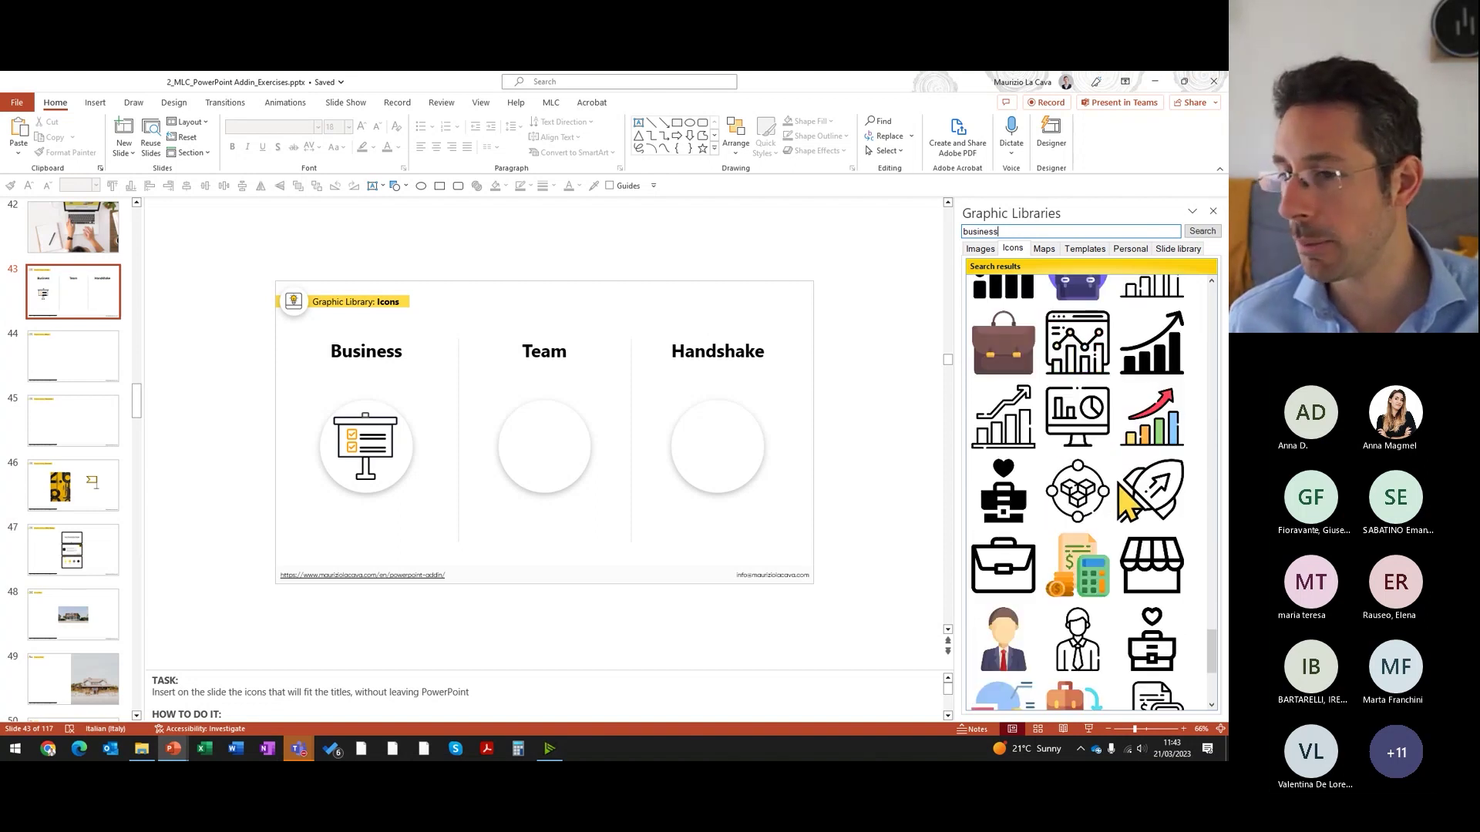
scroll(1125, 501, down, 3)
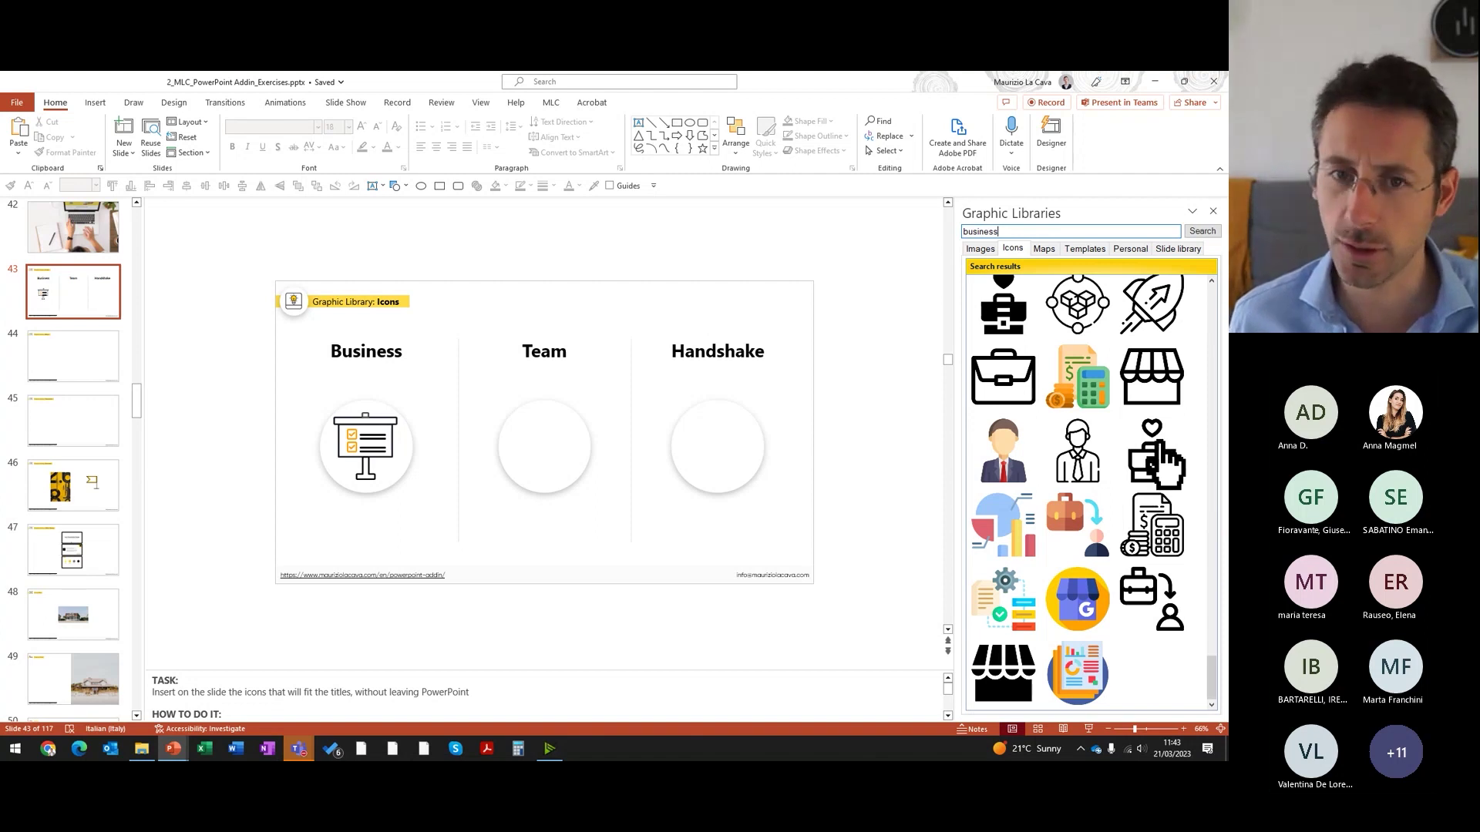
click(1042, 247)
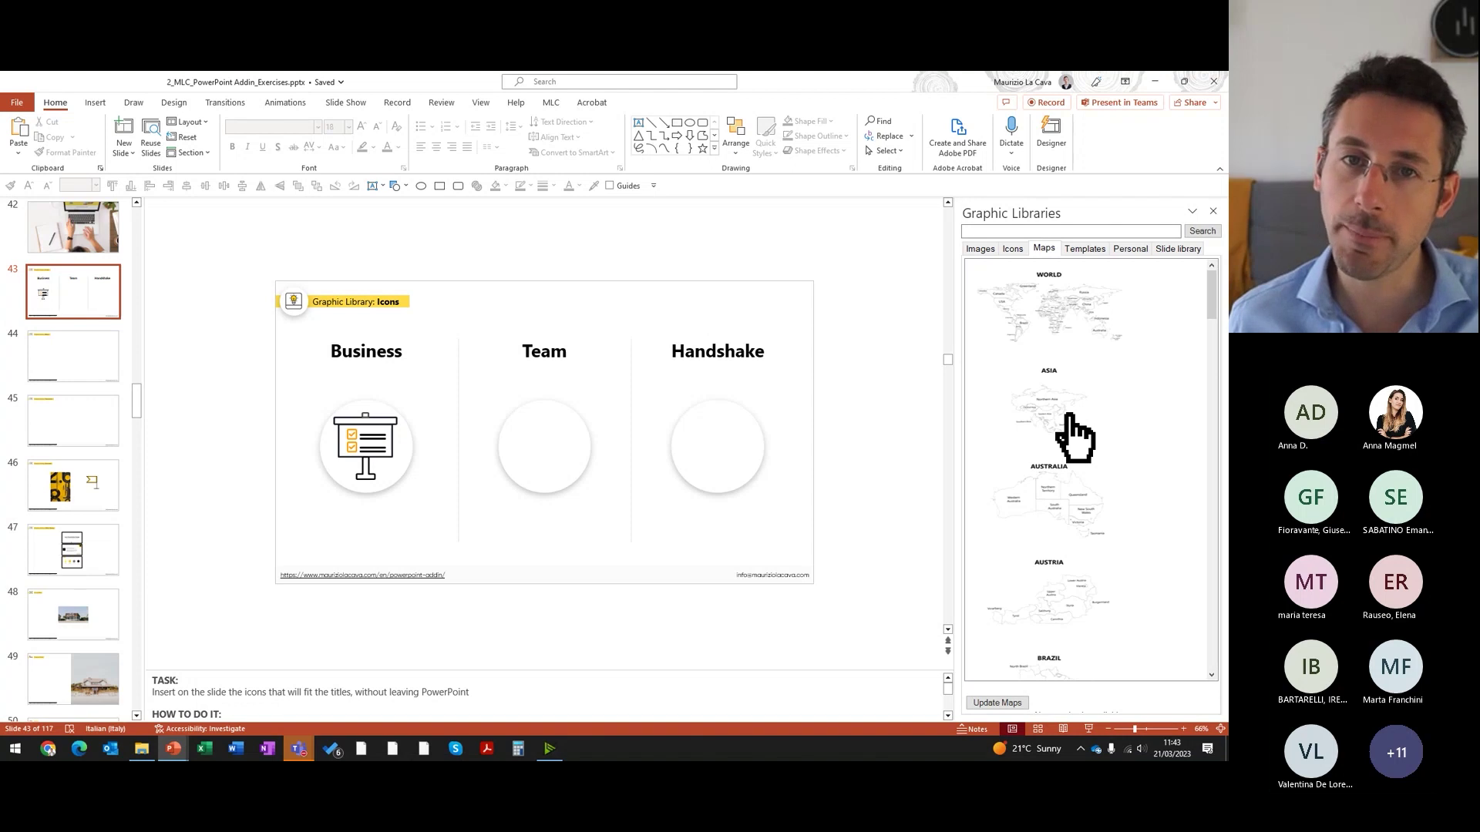
Step: Insert the World map as slide 44 and list its country shapes in the Selection pane, picking Bhutan
click(1075, 328)
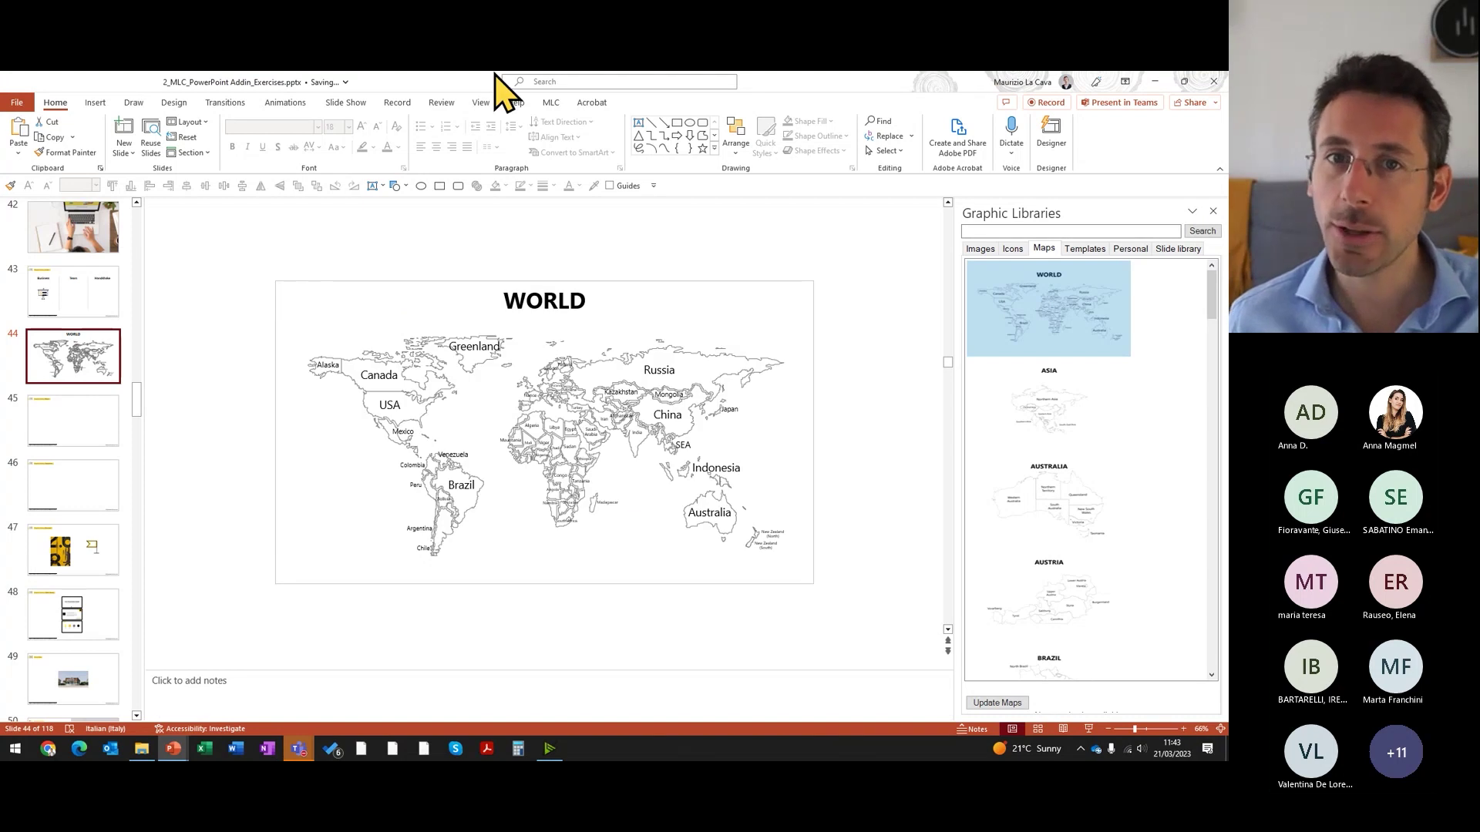
click(550, 101)
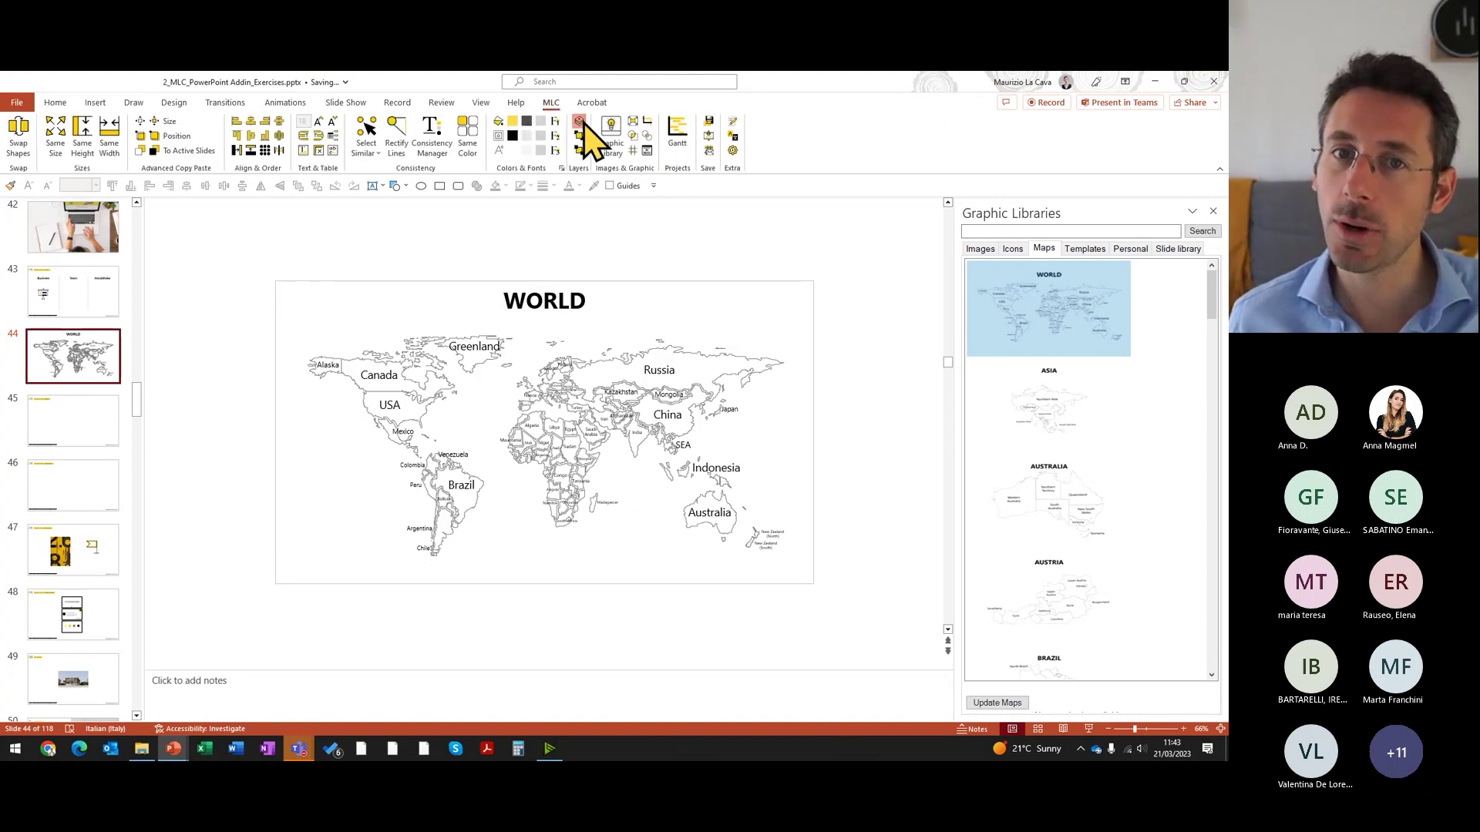
click(582, 124)
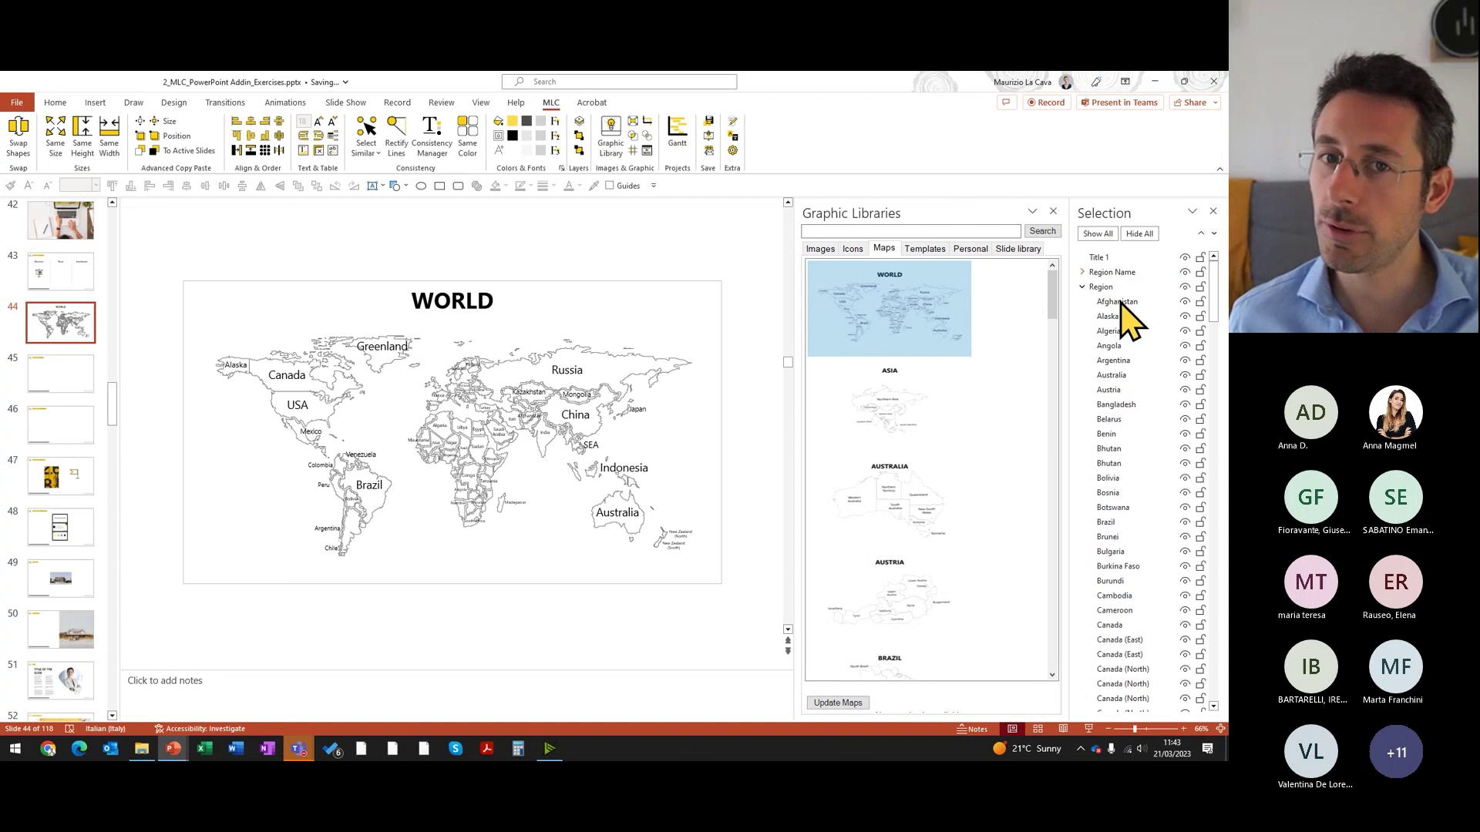
click(1110, 463)
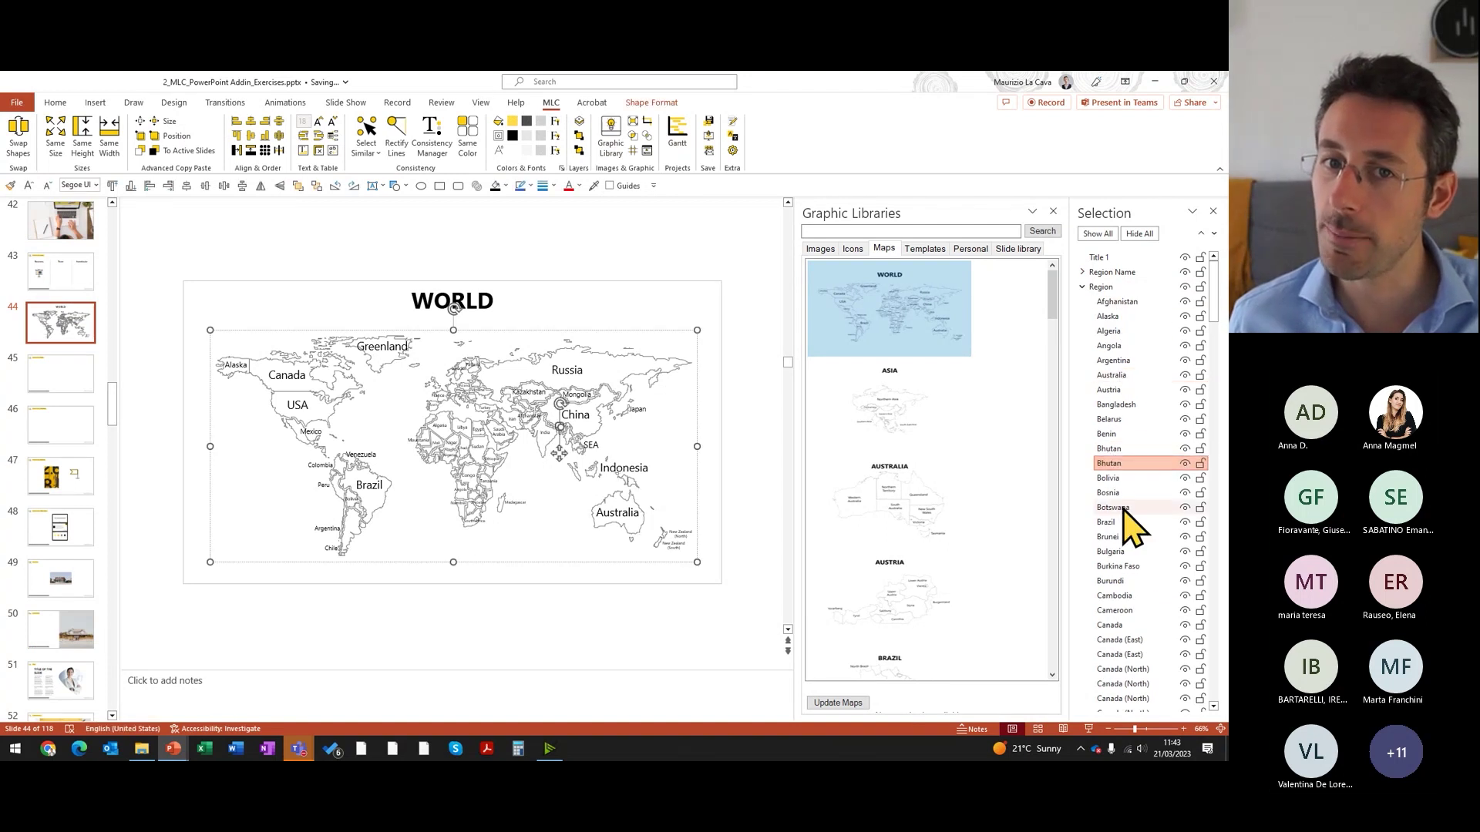
Step: Add several countries, including Cameroon and two Canada regions, to the map selection
ctrl+click(1119, 420)
ctrl+click(1127, 507)
ctrl+click(1129, 537)
ctrl+click(1139, 611)
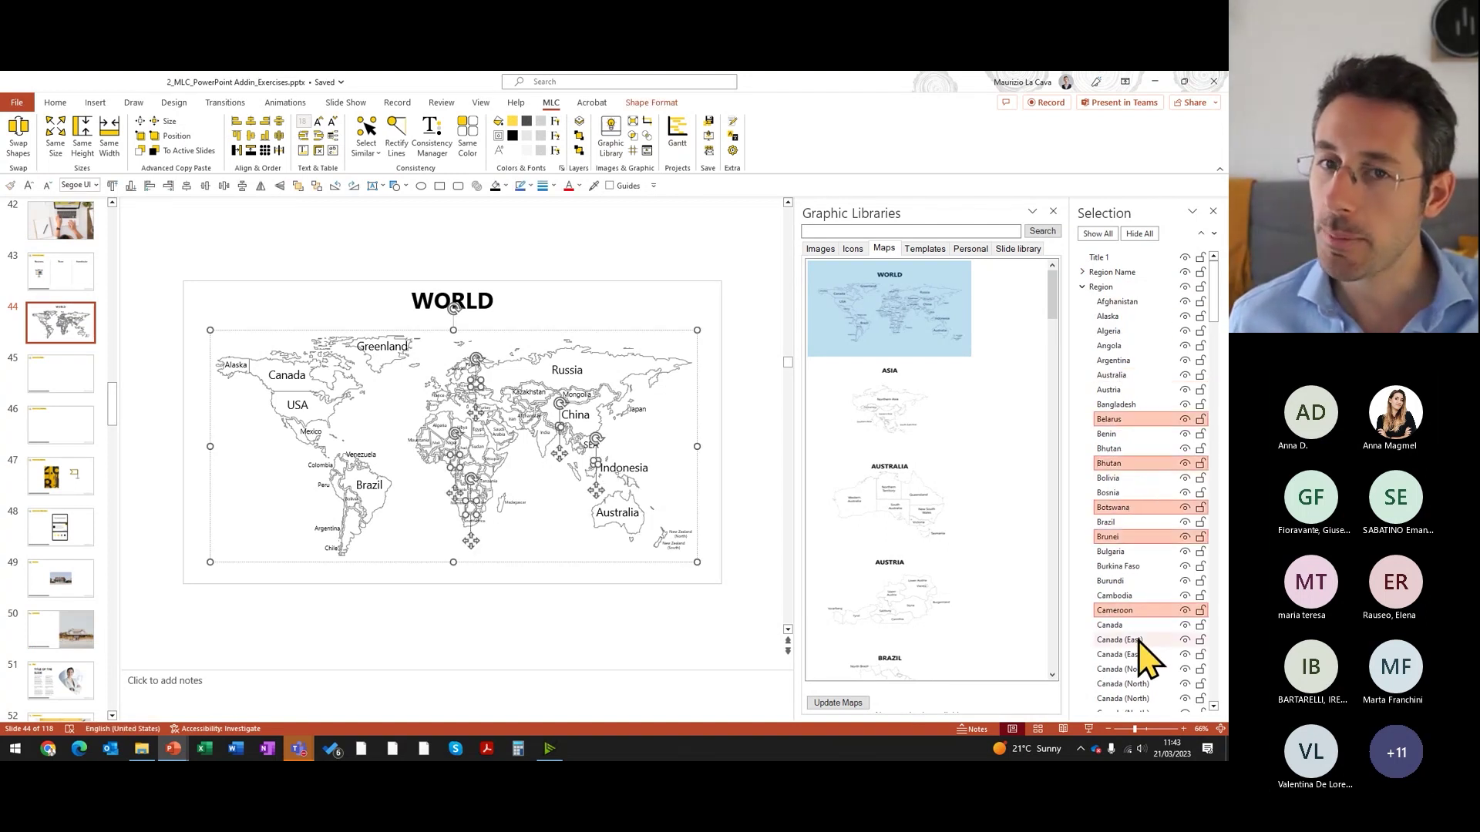
scroll(1139, 622, down, 5)
ctrl+click(1149, 663)
ctrl+click(1149, 670)
scroll(1150, 638, down, 5)
Step: Add China, Costa Rica, Cuba, Estonia, Ethiopia and Finland, then fill all selected countries orange
ctrl+click(1133, 505)
ctrl+click(1137, 580)
ctrl+click(1145, 638)
scroll(1148, 651, down, 3)
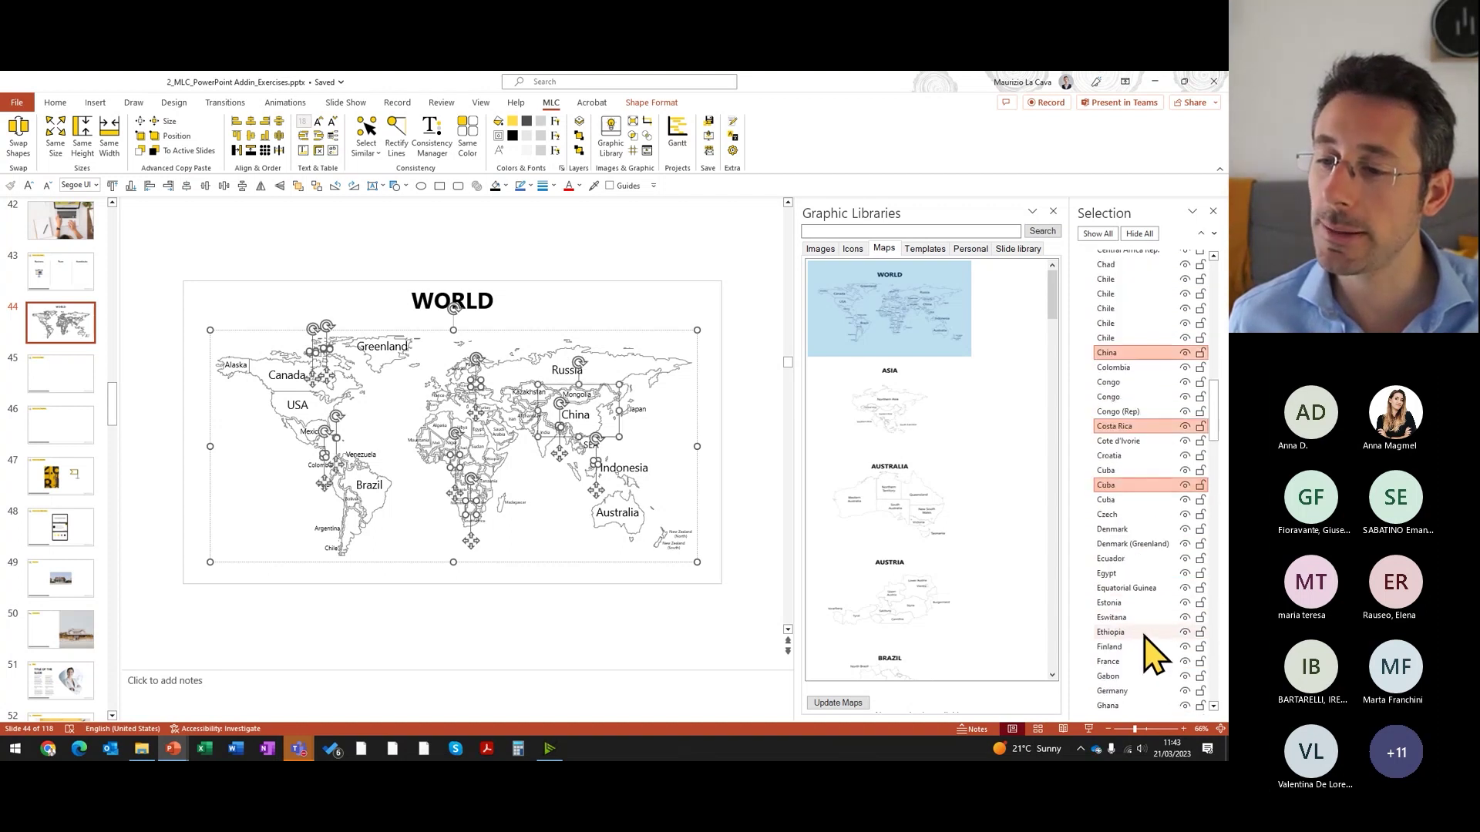
ctrl+click(1133, 603)
ctrl+click(1133, 633)
ctrl+click(1133, 647)
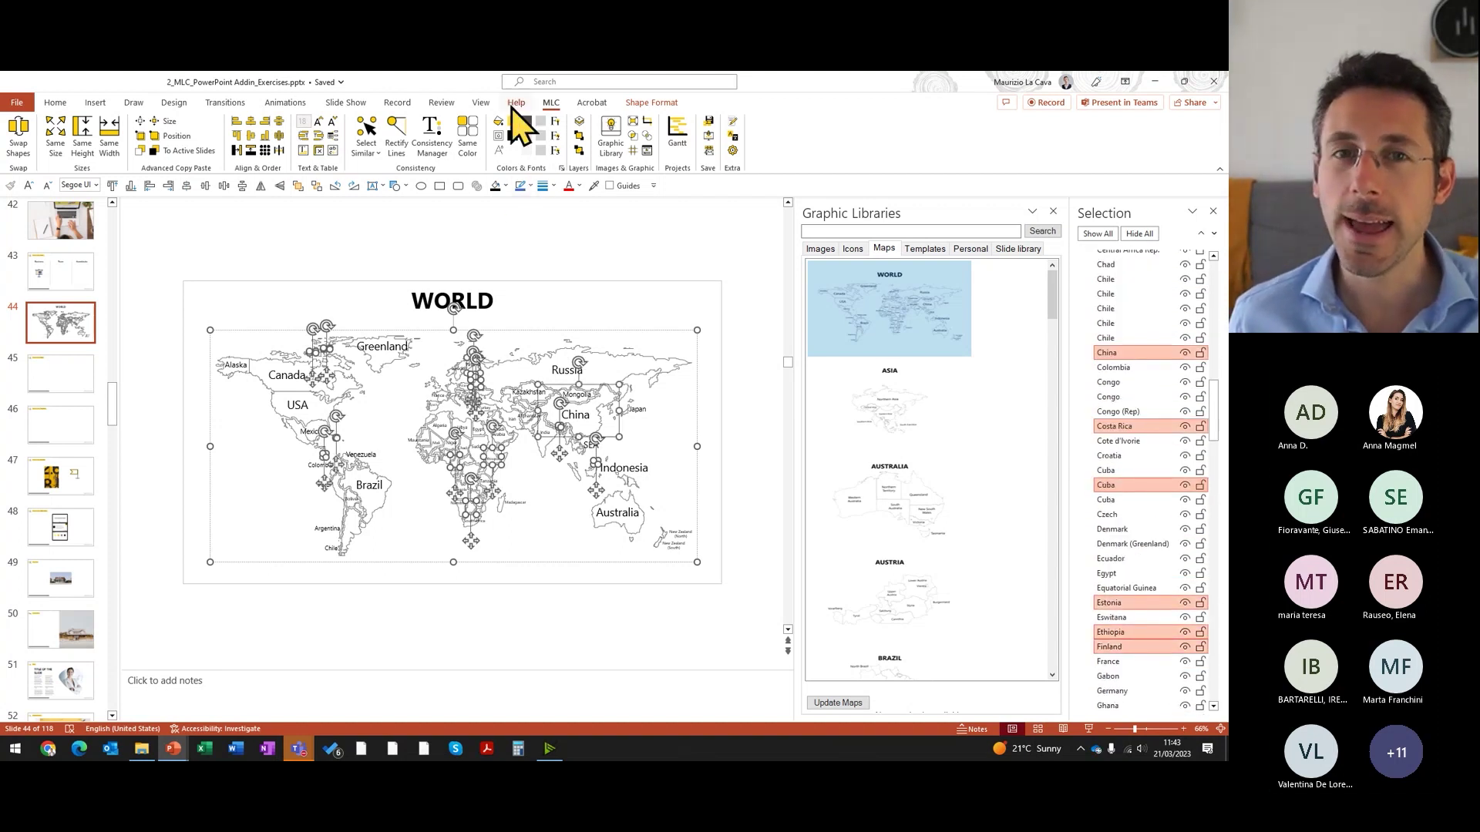
click(505, 186)
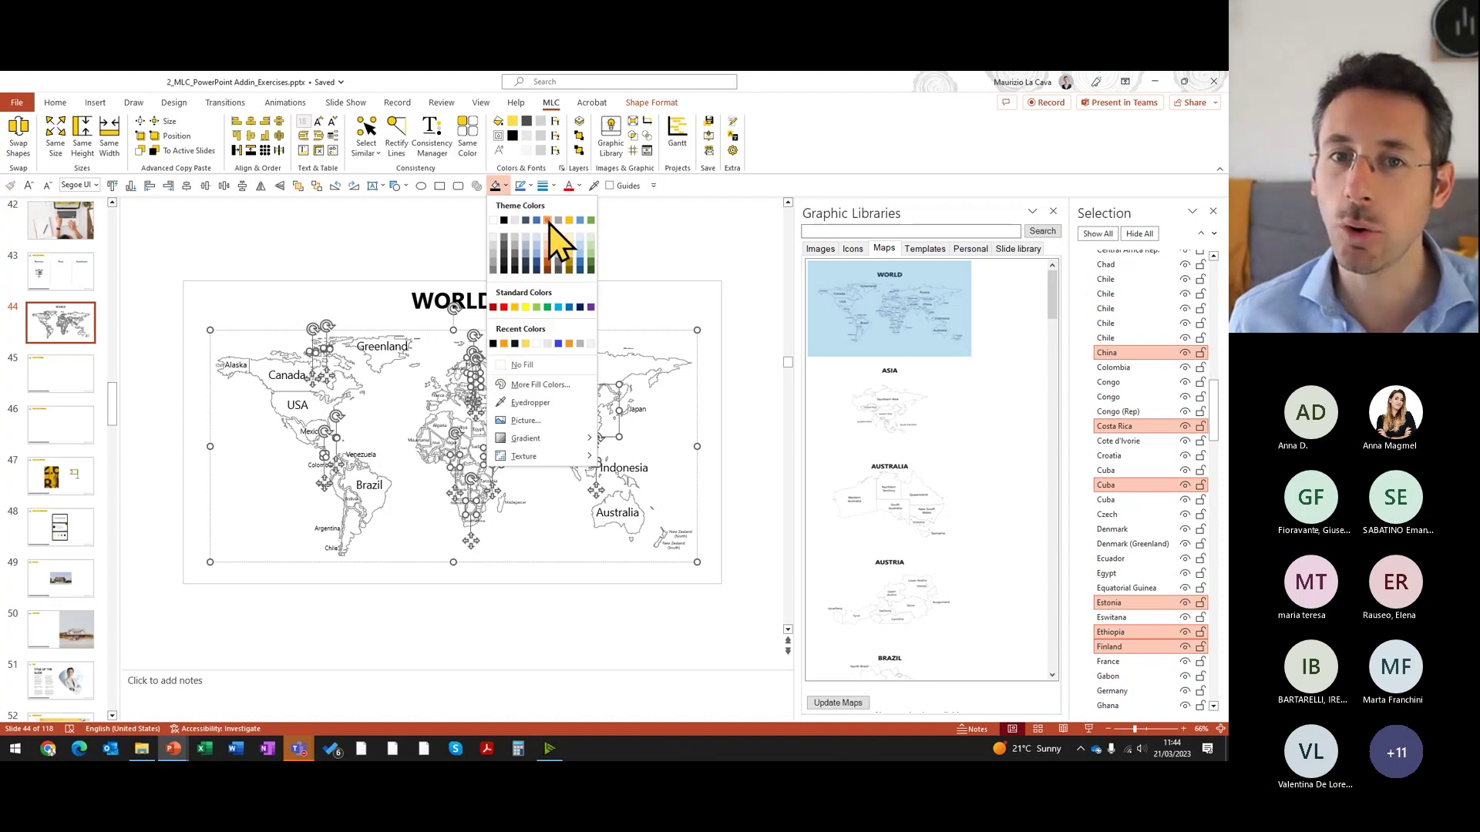
click(548, 221)
click(612, 296)
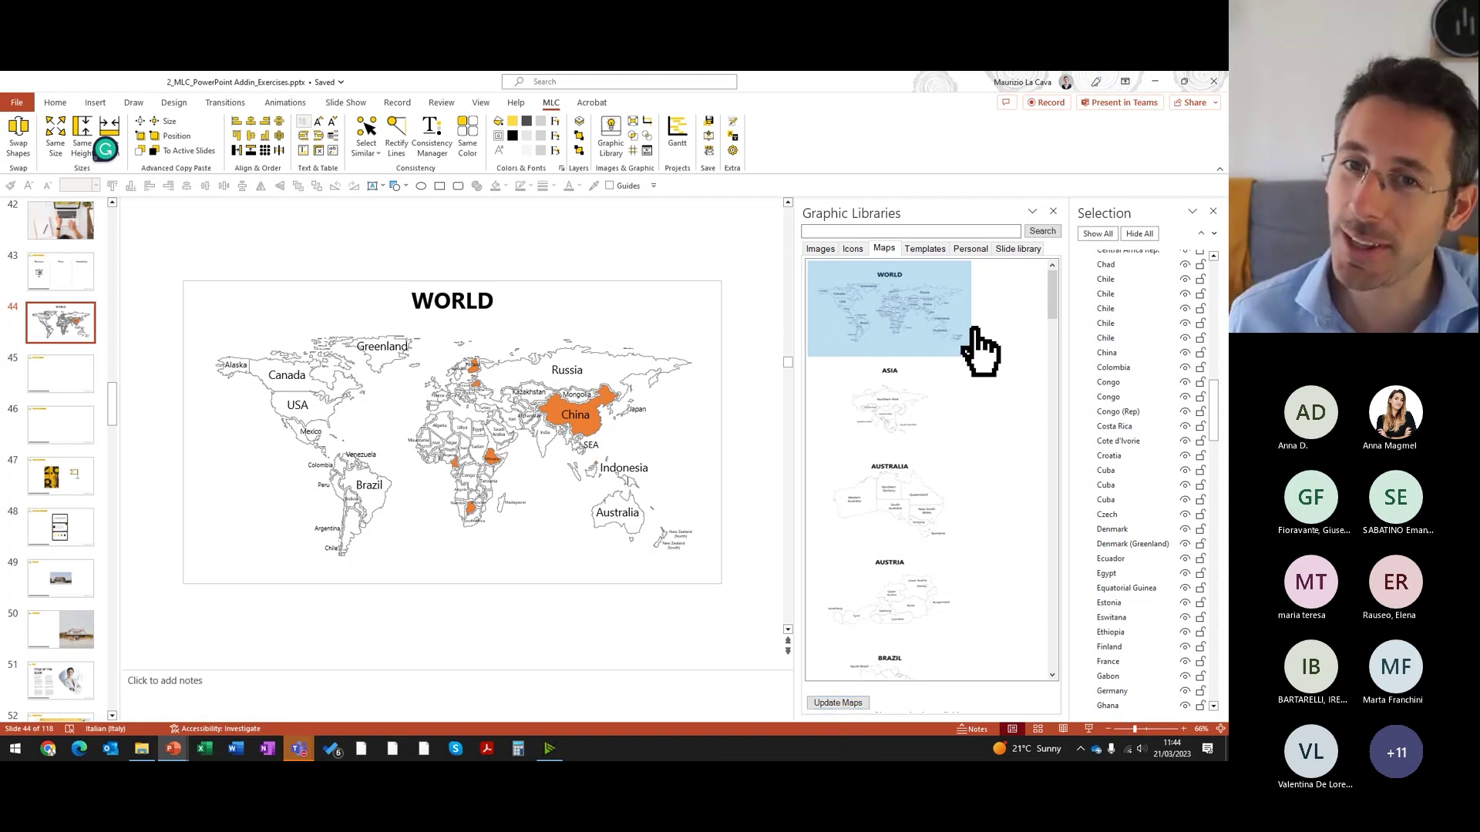
Step: Show the library's slide templates and switch to the Presentation1 window
click(933, 253)
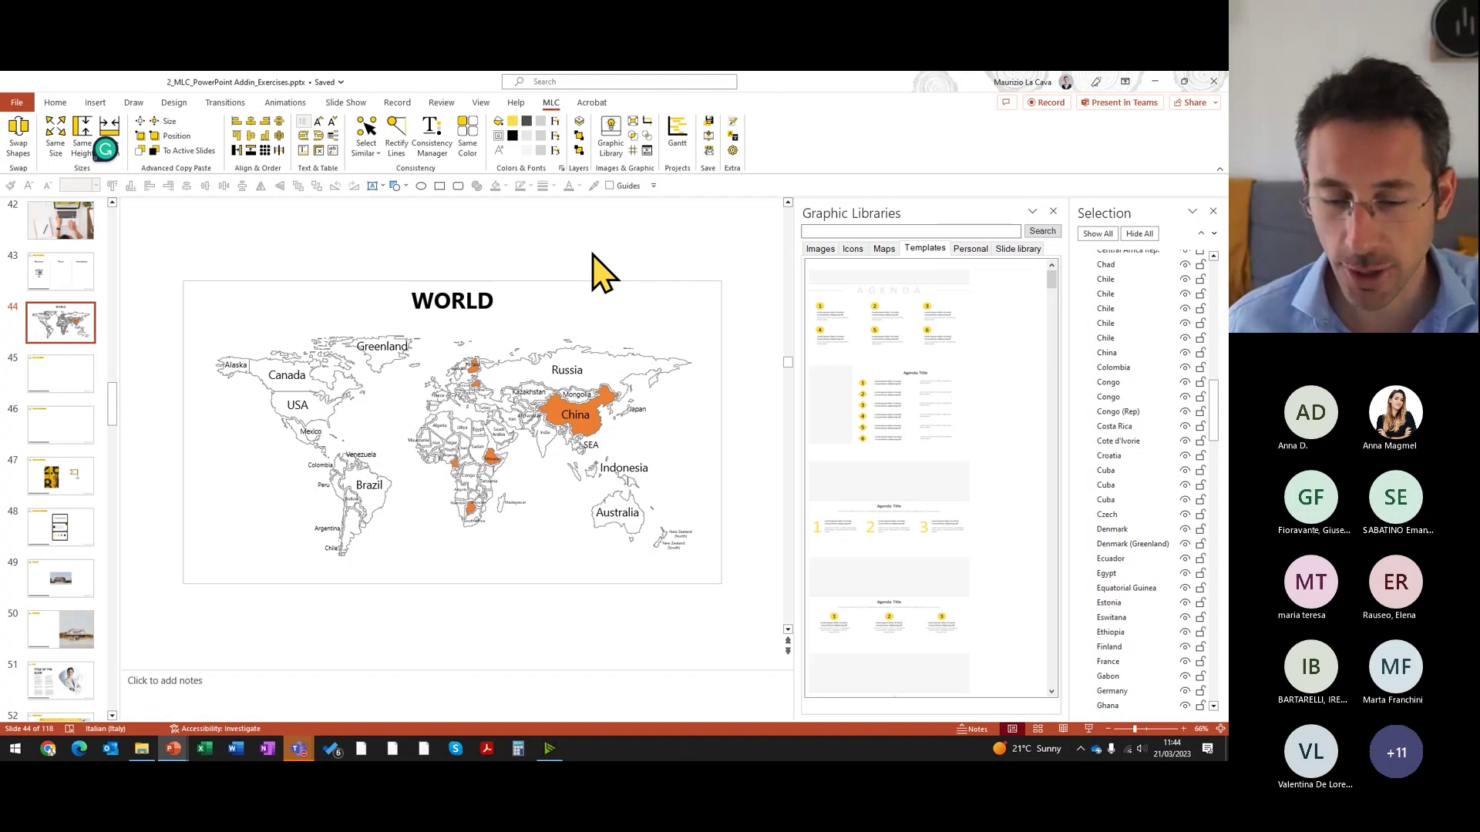
key(alt+Tab)
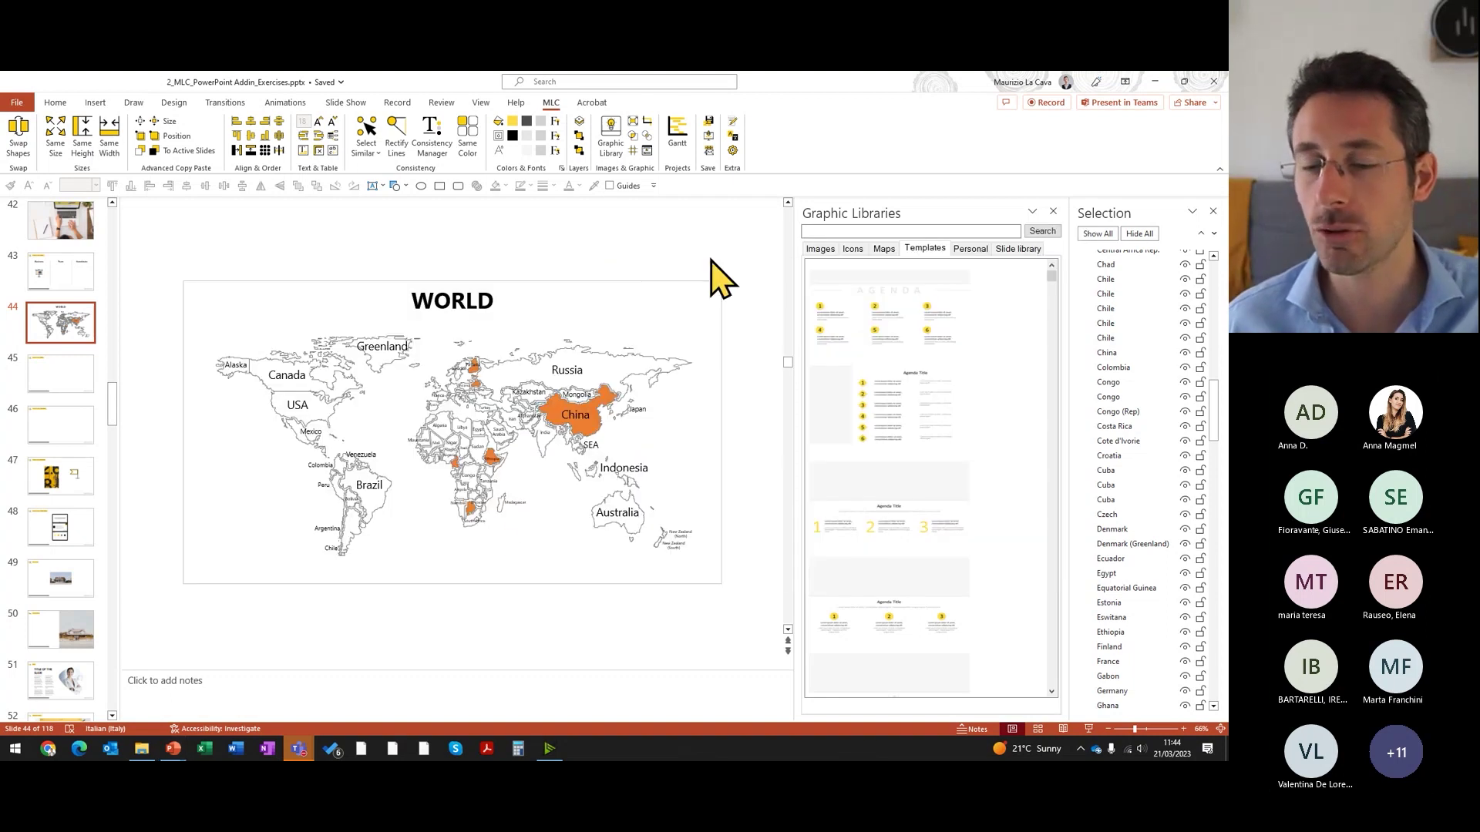
key(alt+Tab)
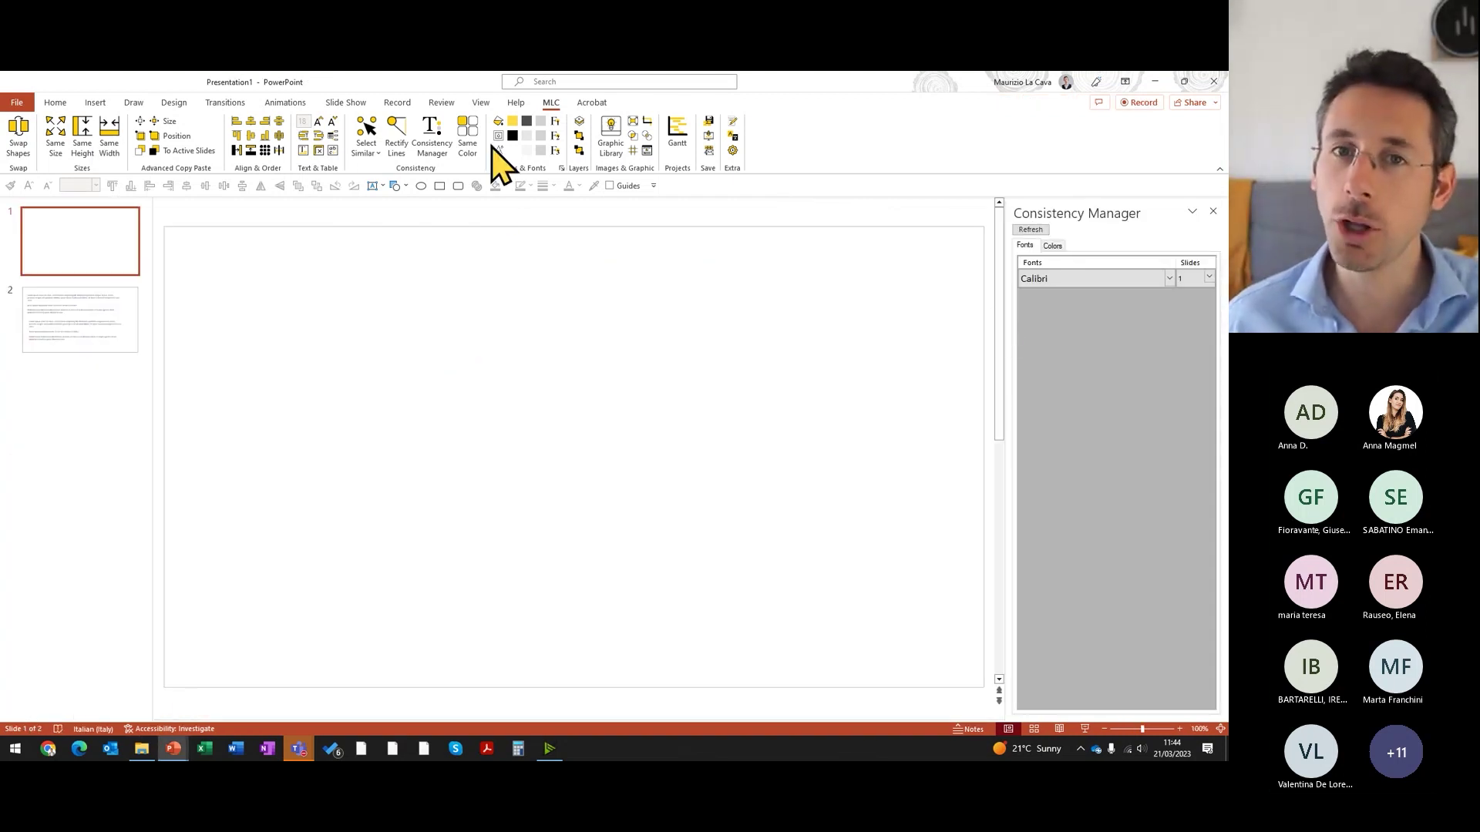
Step: Insert the six-item agenda template from Graphic Libraries as a new slide
click(609, 138)
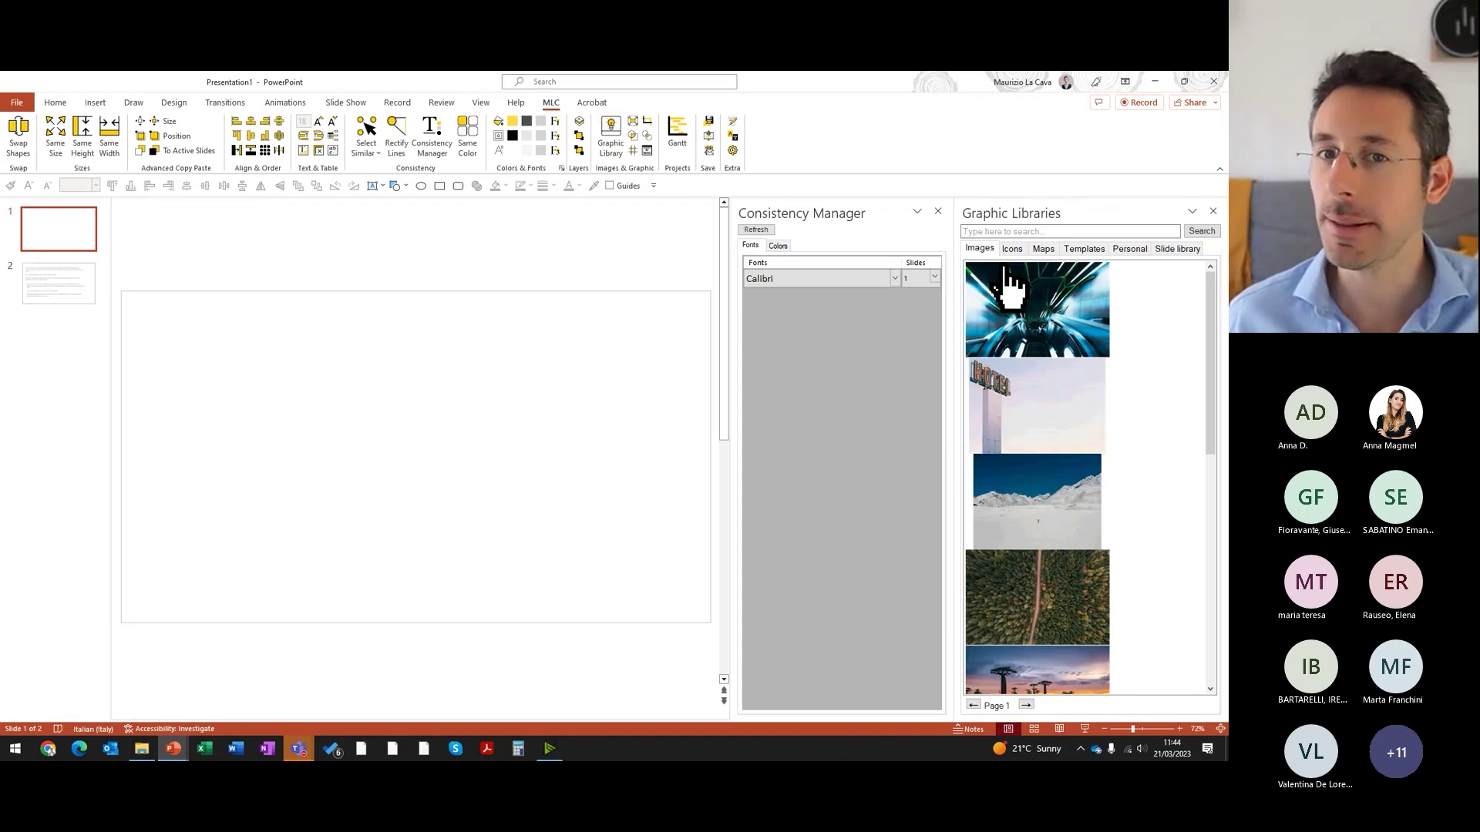
click(1071, 251)
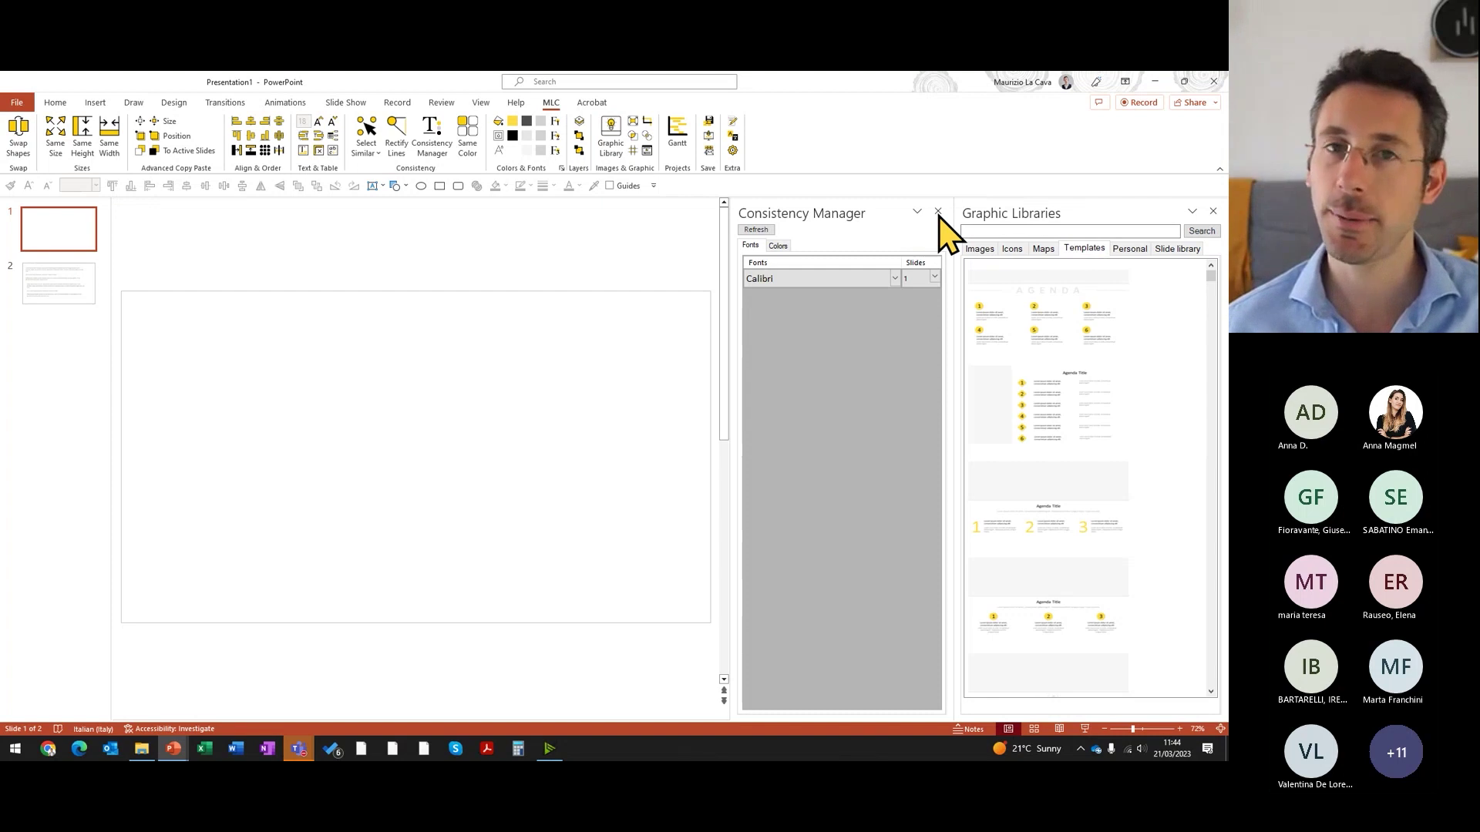
click(939, 212)
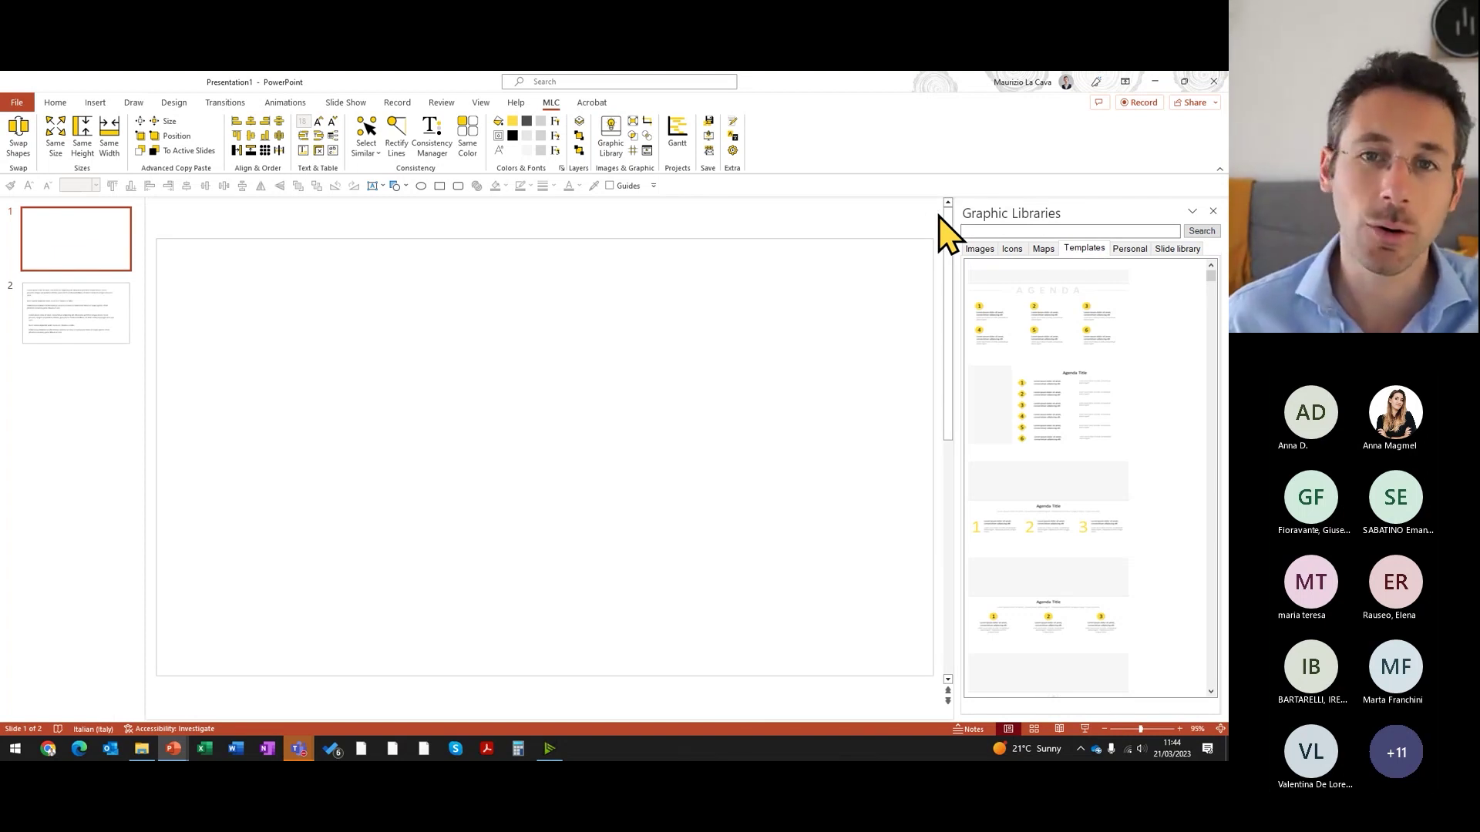
click(1087, 413)
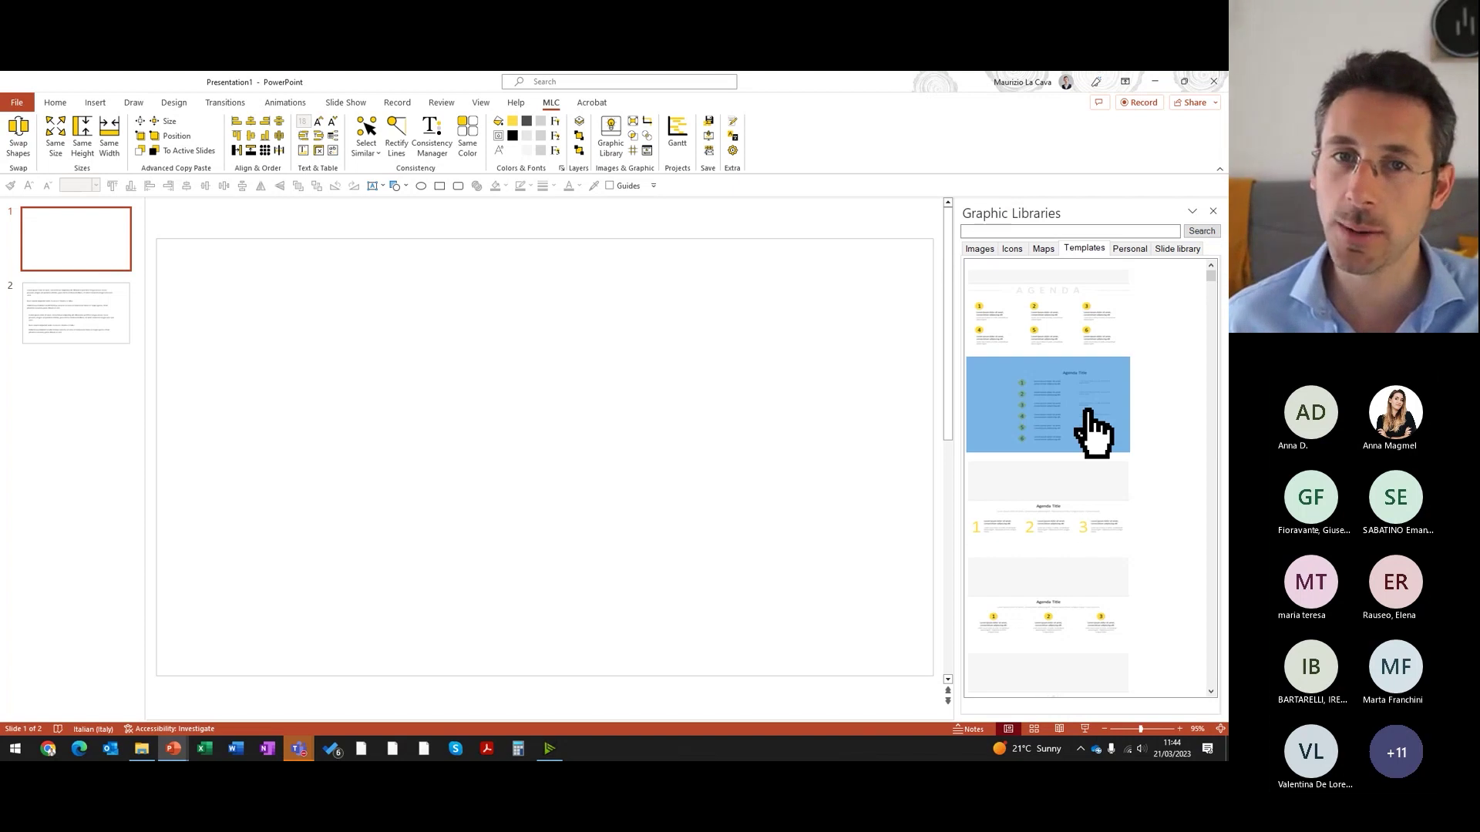
double_click(1093, 436)
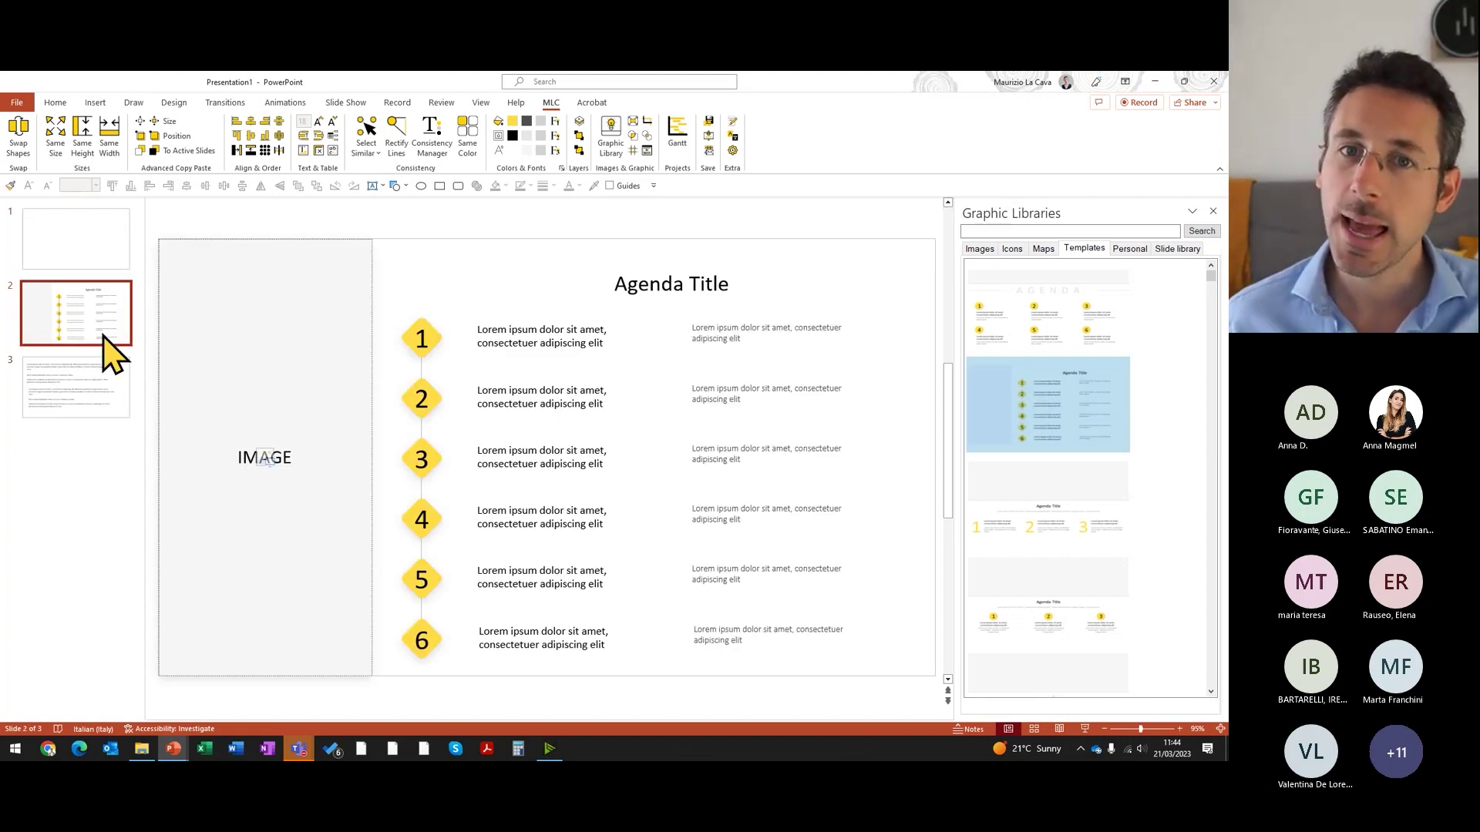
Step: Fill the agenda slide's image area with the forest-road stock photo
click(985, 251)
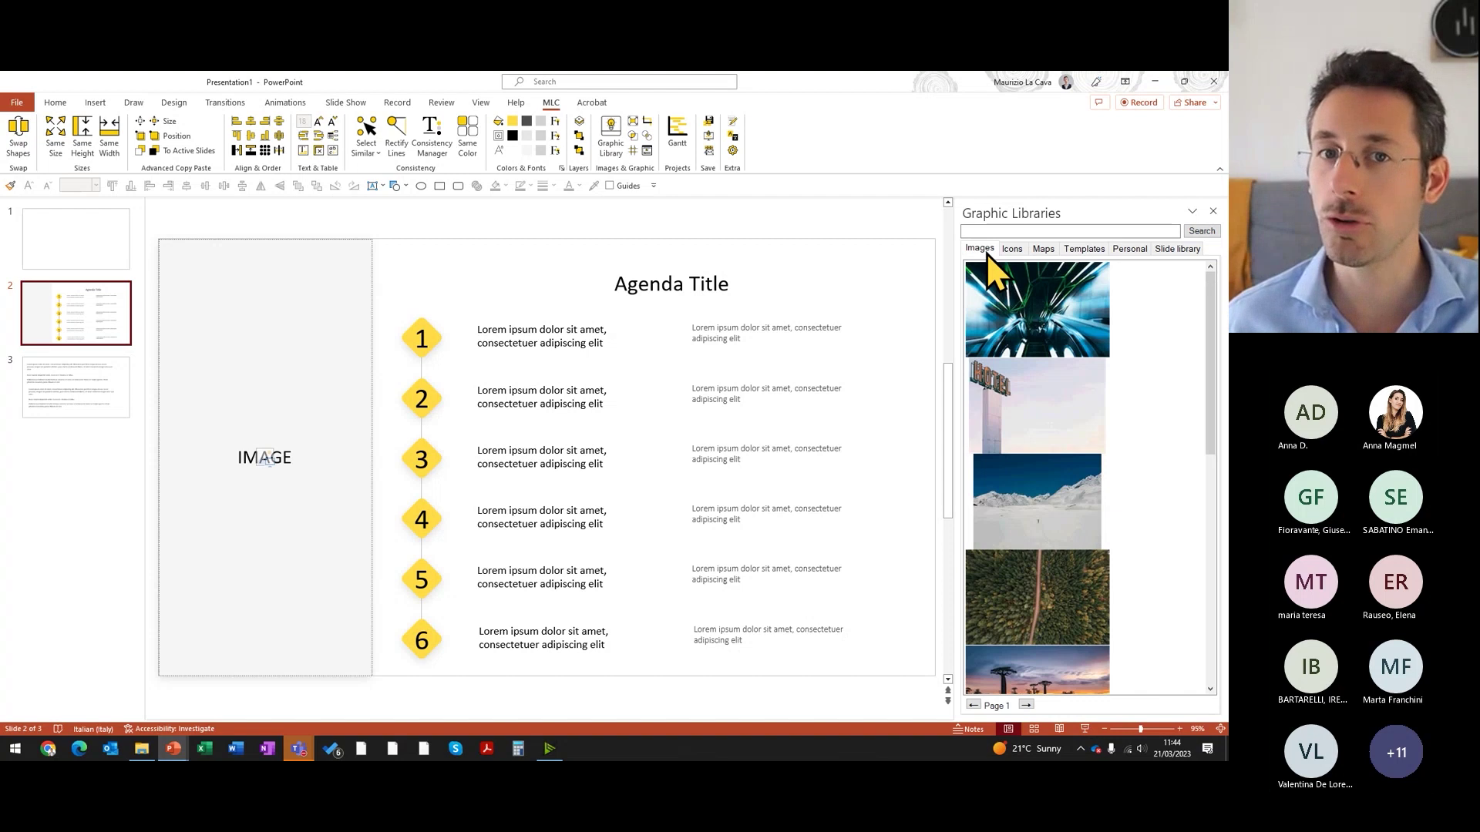
click(1035, 594)
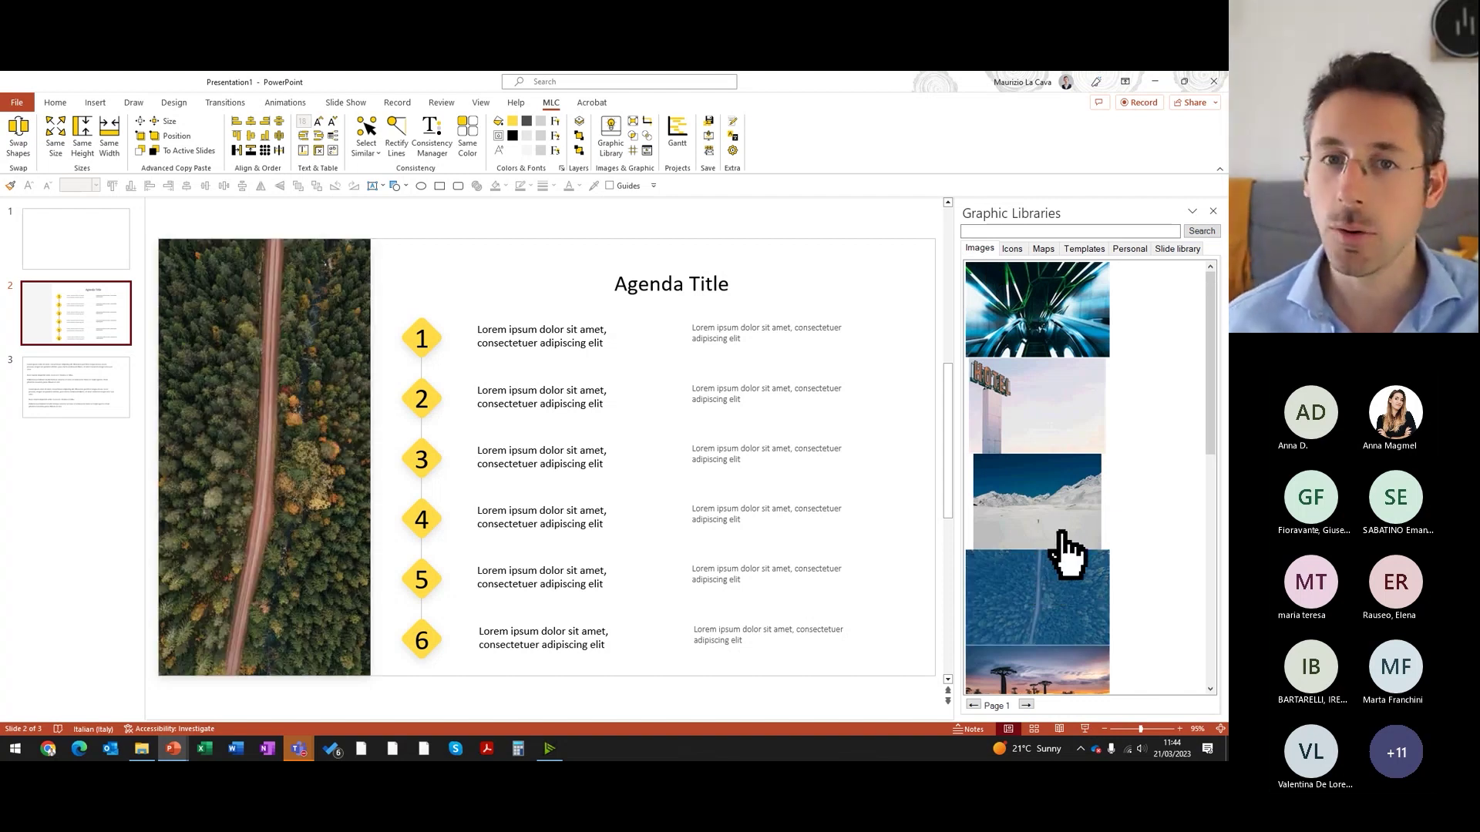
click(1084, 249)
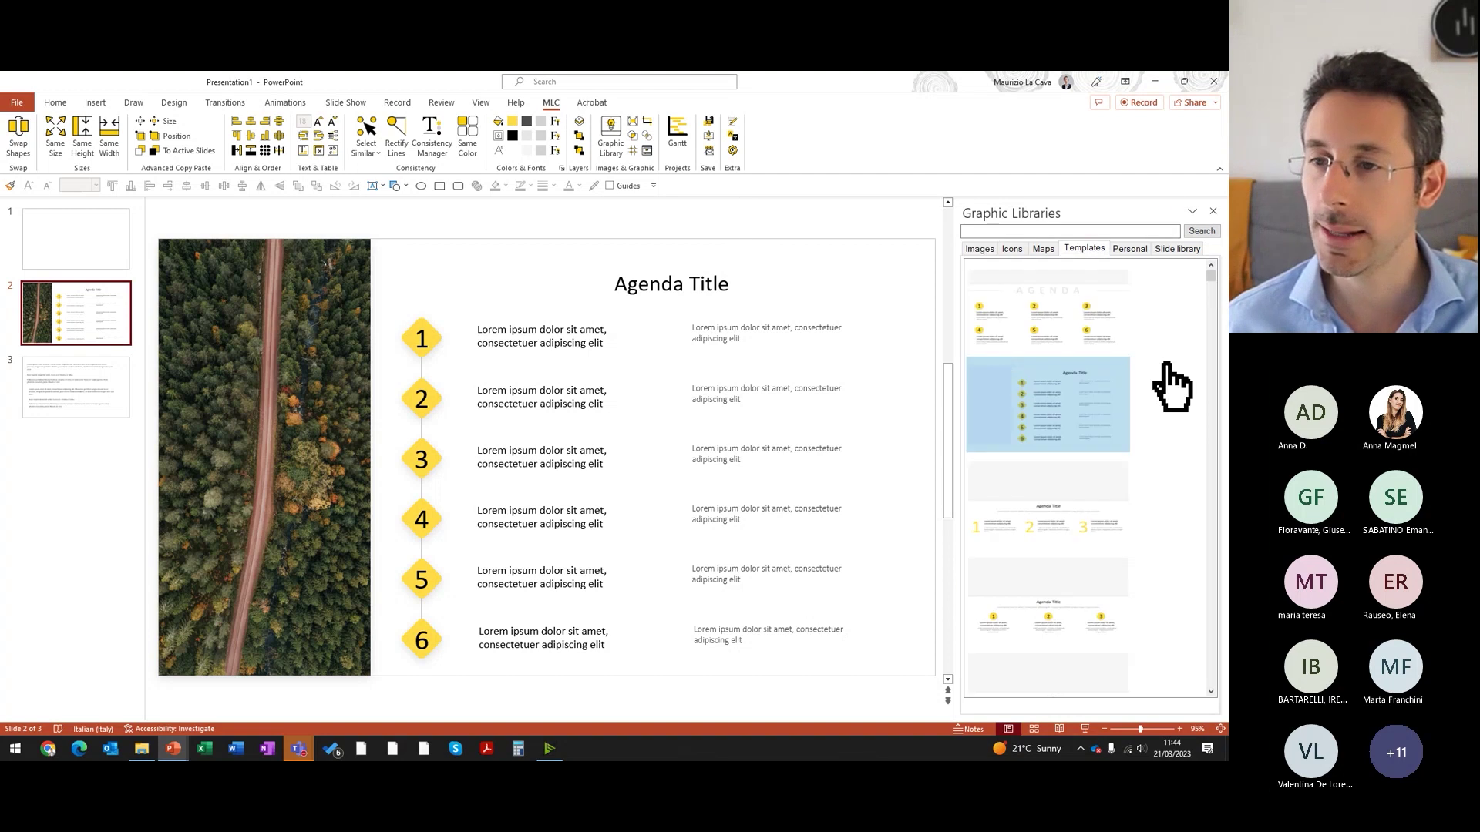
Step: Select all six numbered diamonds with Select Similar and fill them dark green
click(426, 334)
key(Escape)
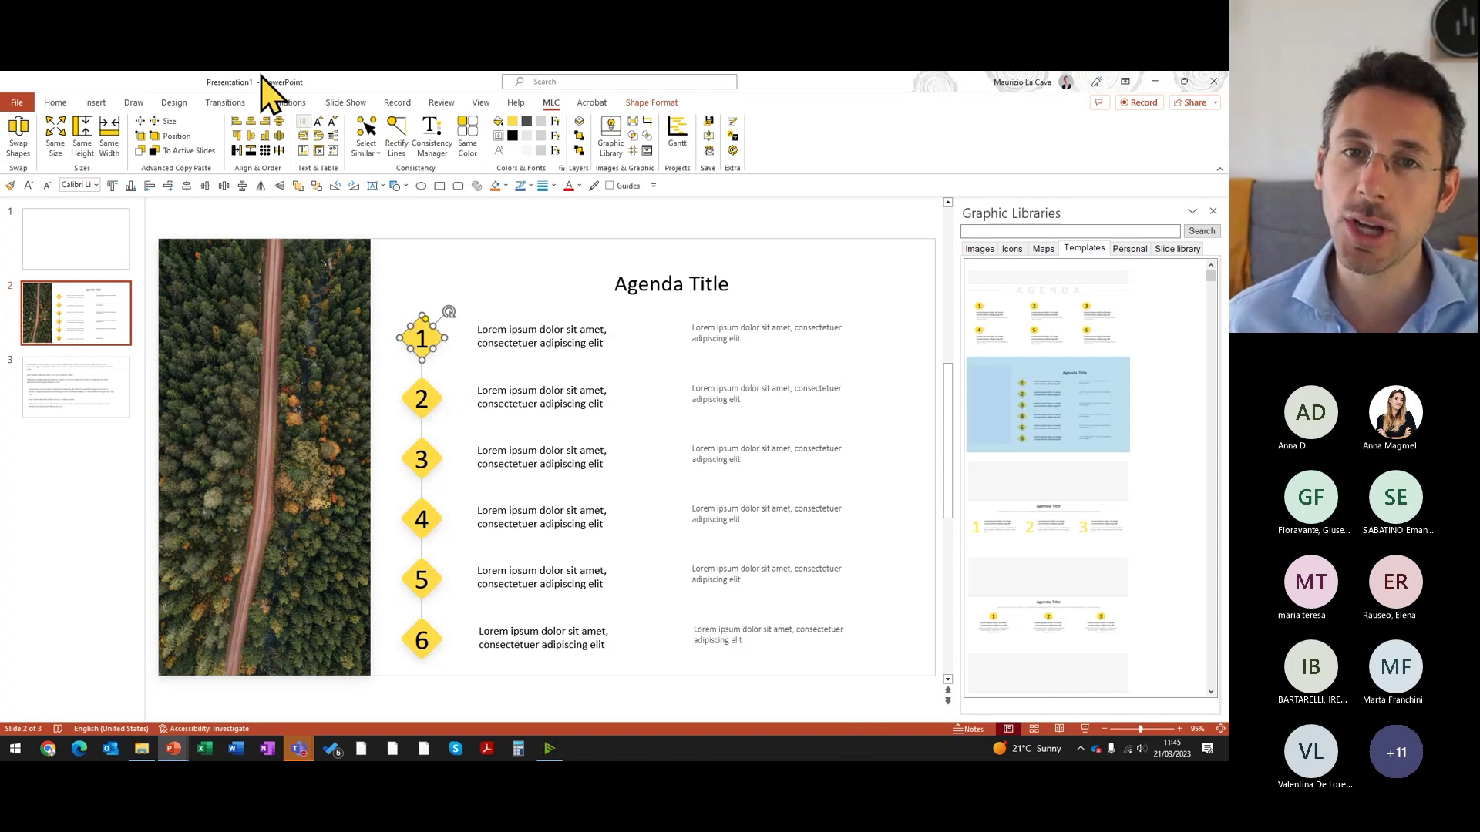
click(366, 138)
click(417, 191)
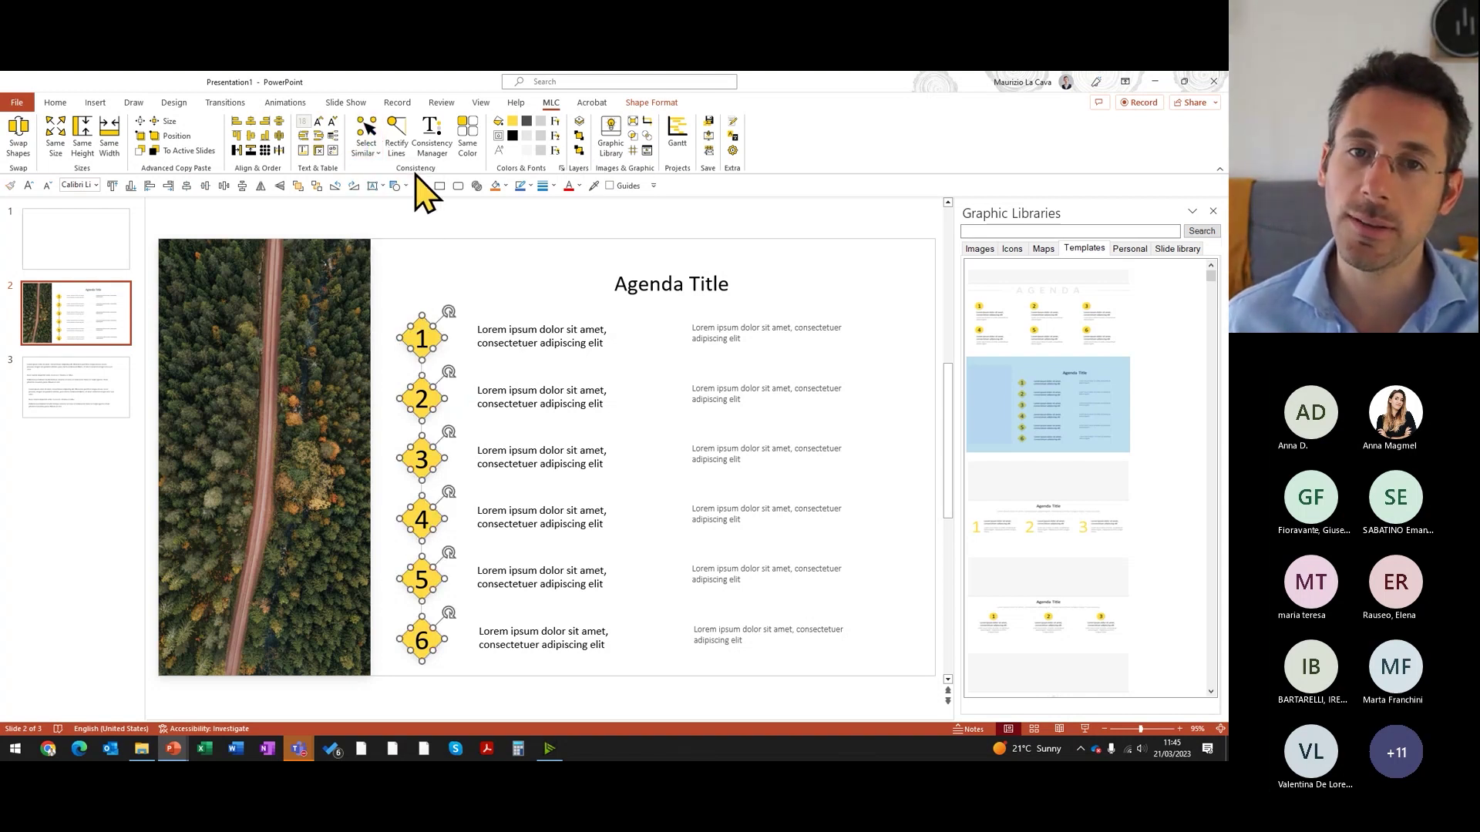
click(505, 186)
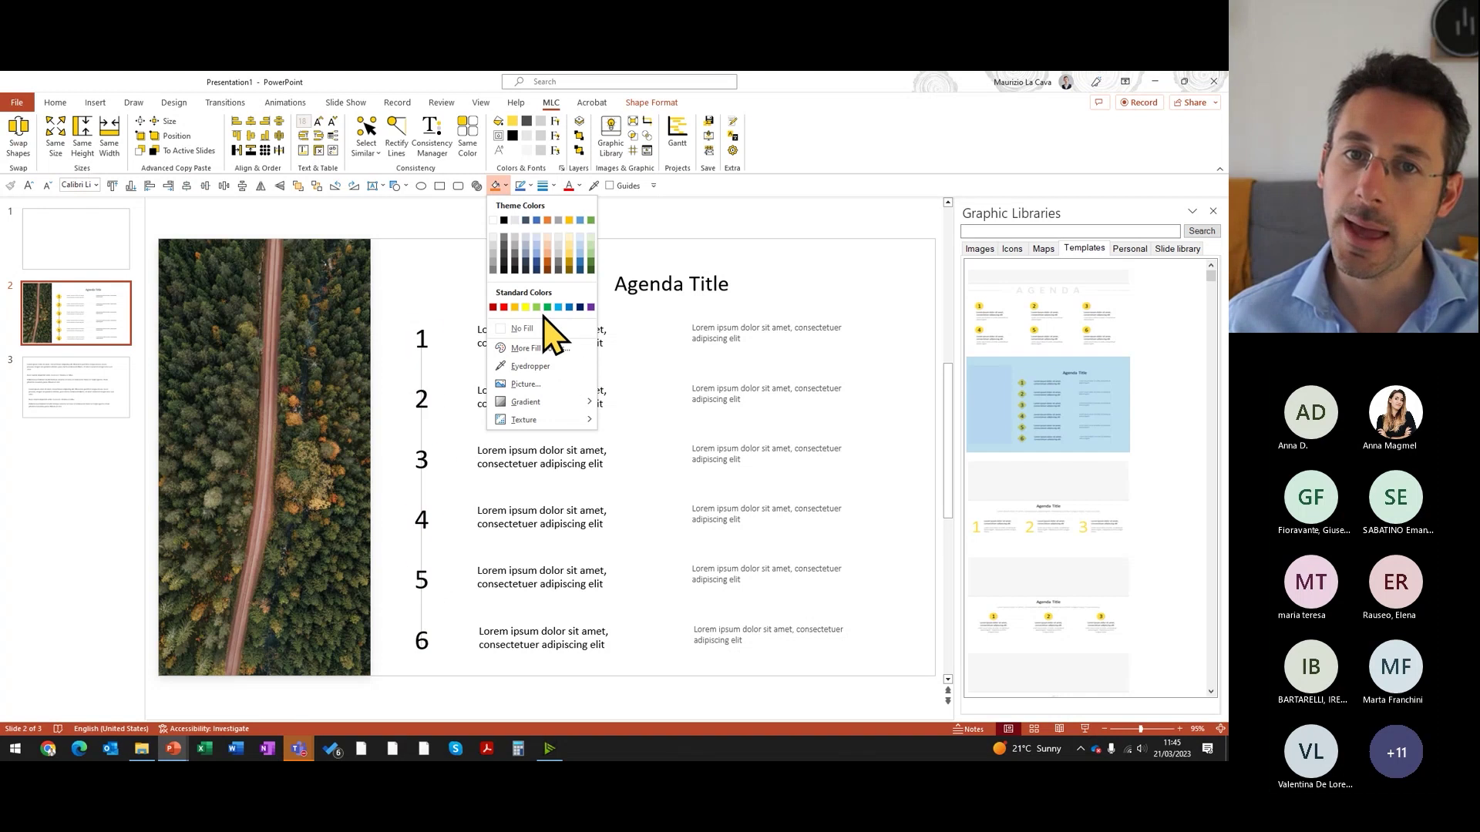
click(591, 267)
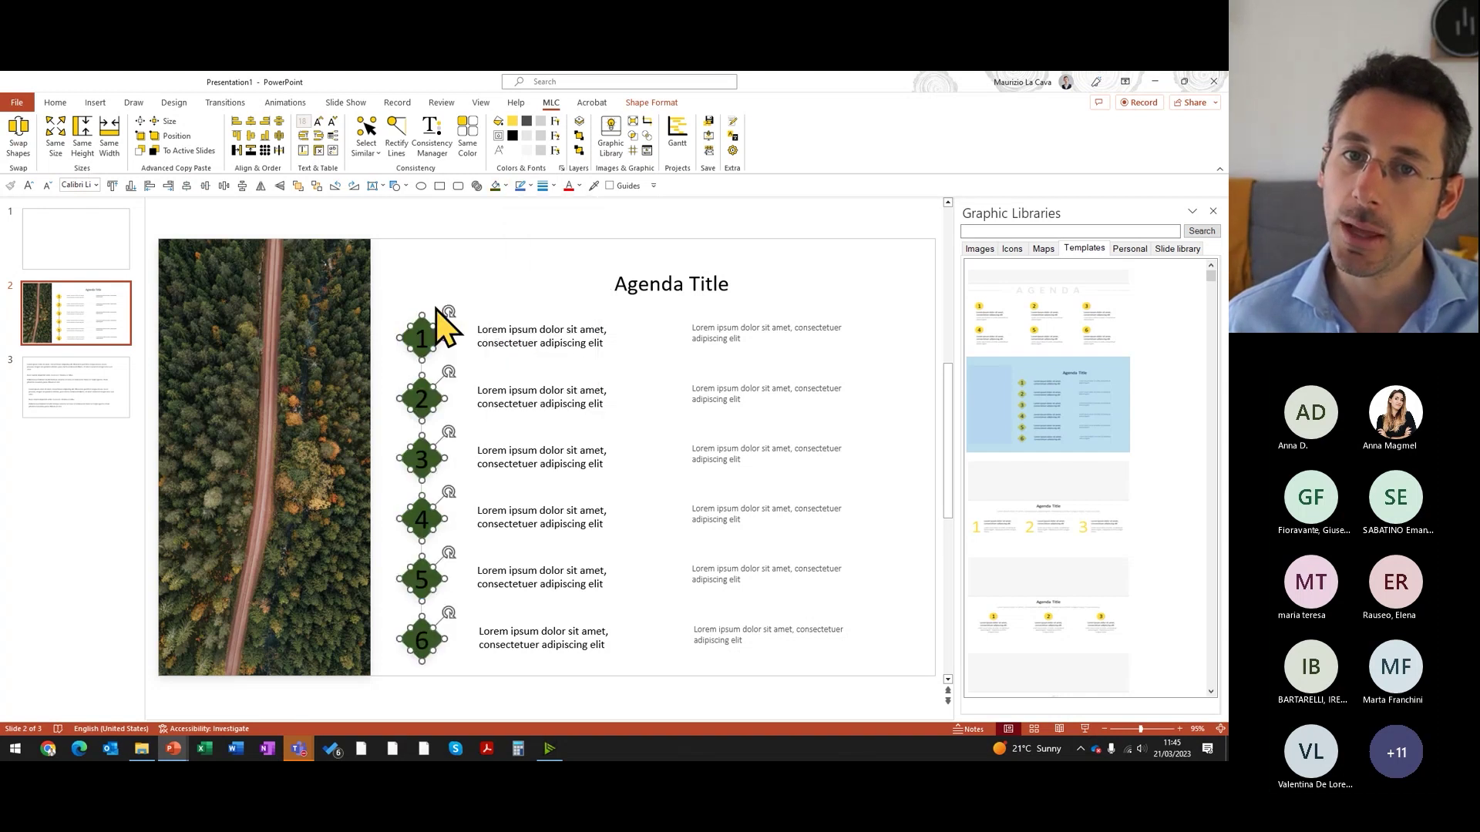
click(467, 240)
Step: Delete the sixth agenda row and the leftover connector below item 5
drag(454, 252, 388, 697)
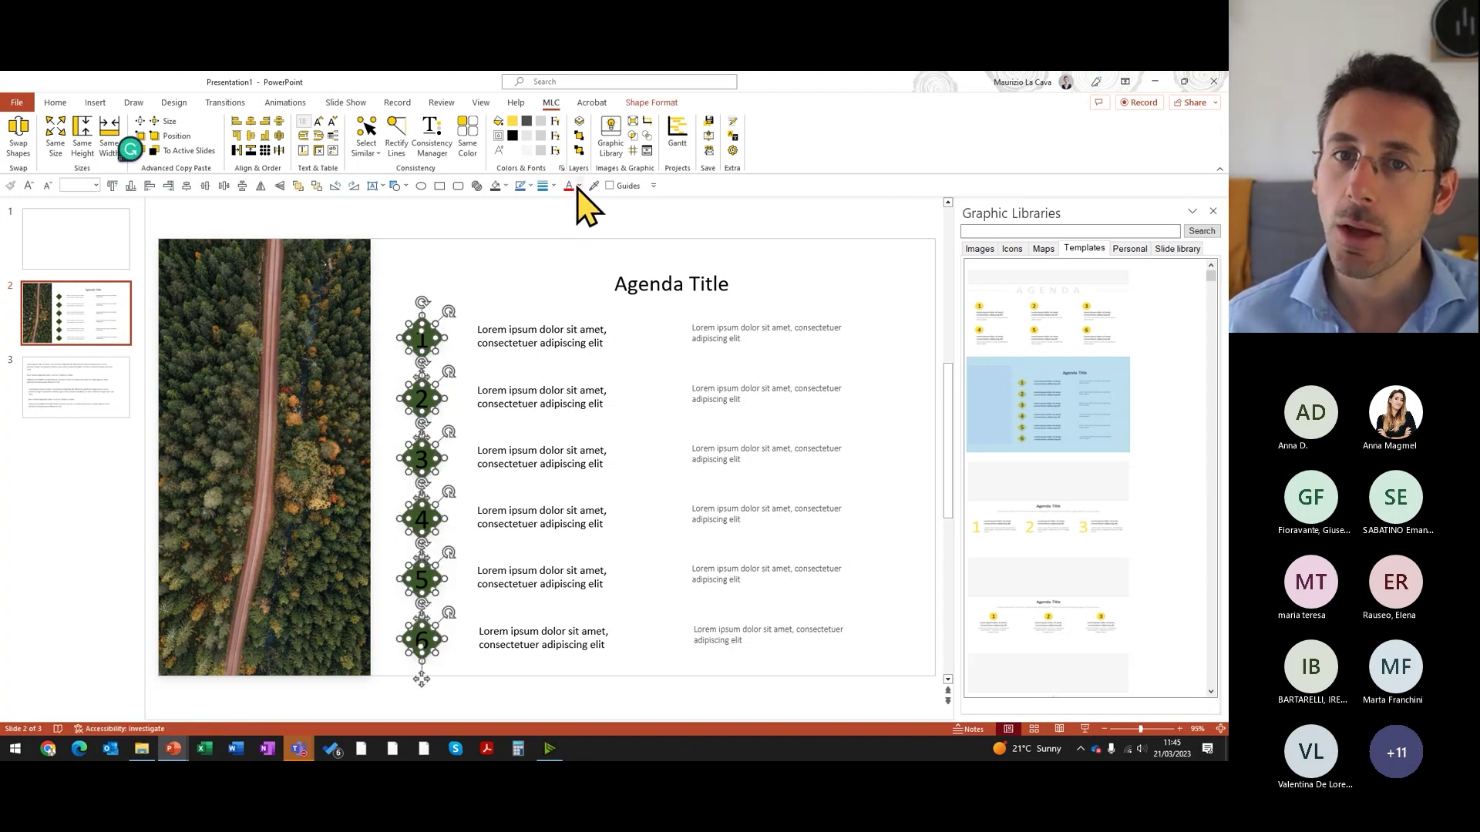
click(578, 186)
key(Escape)
click(304, 340)
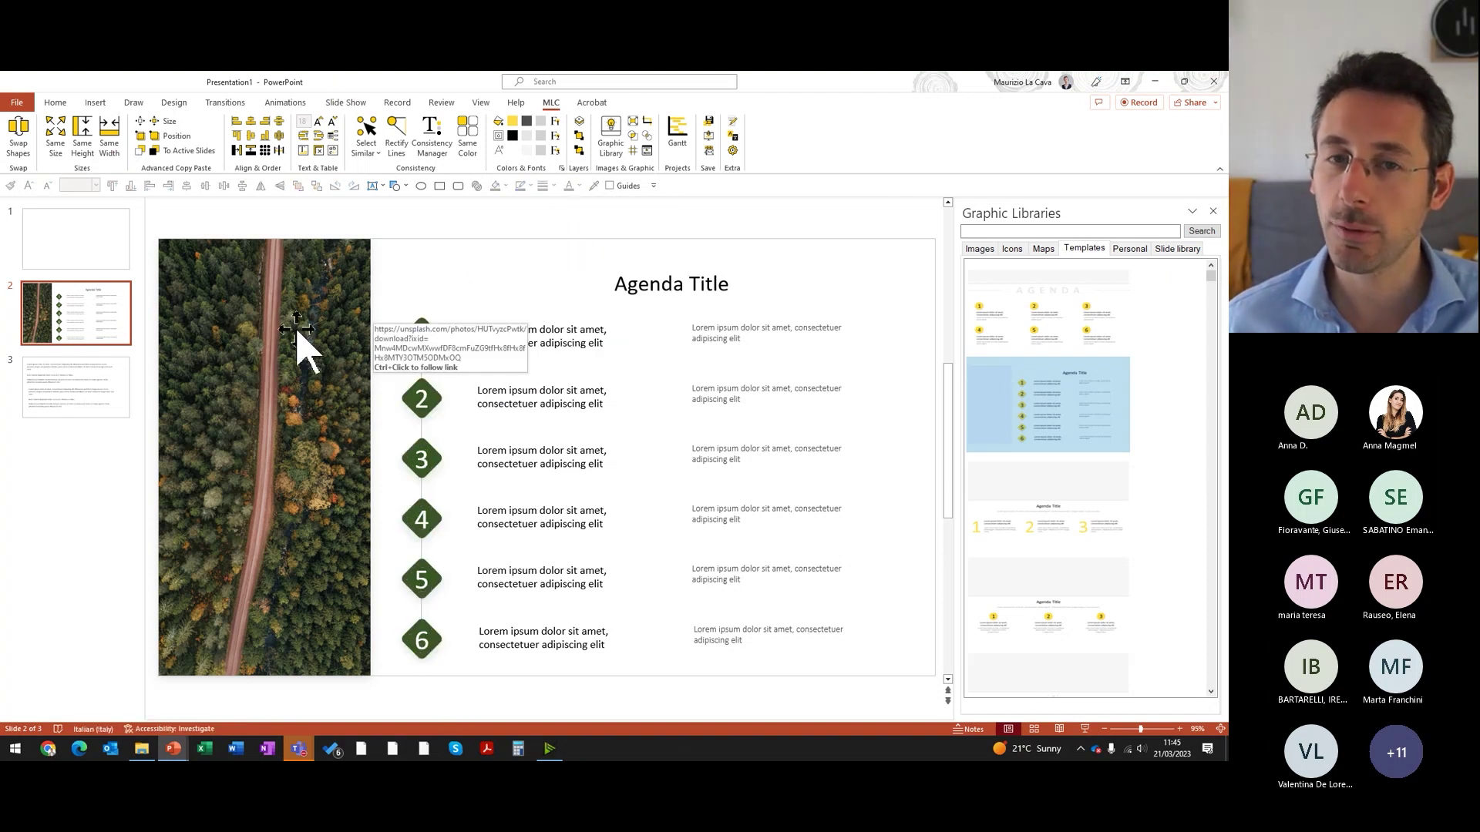
drag(900, 607, 309, 719)
key(Delete)
click(420, 633)
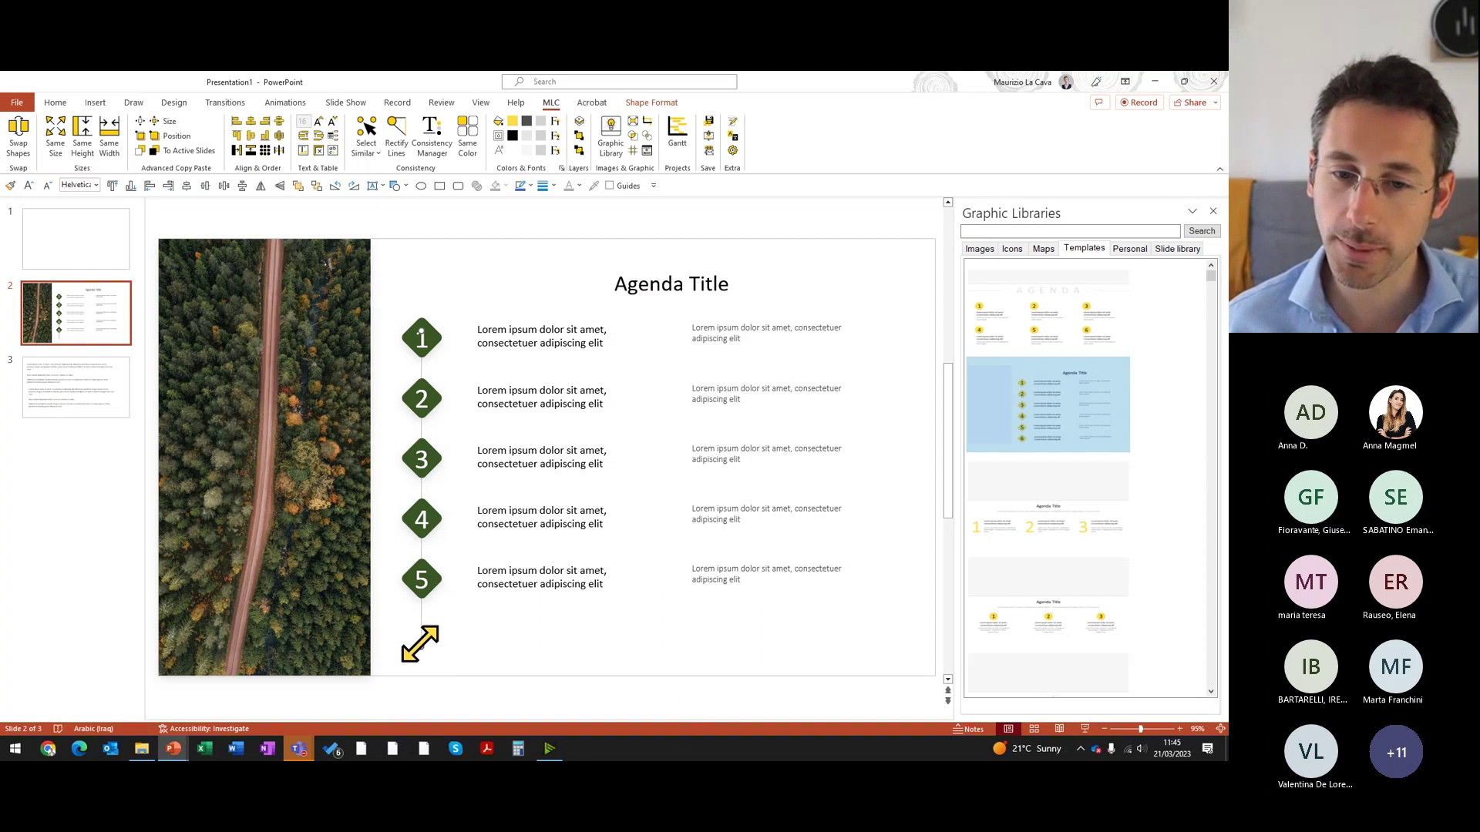
key(Delete)
Step: Insert the four-image template from the Templates list as a new slide
scroll(1102, 497, down, 5)
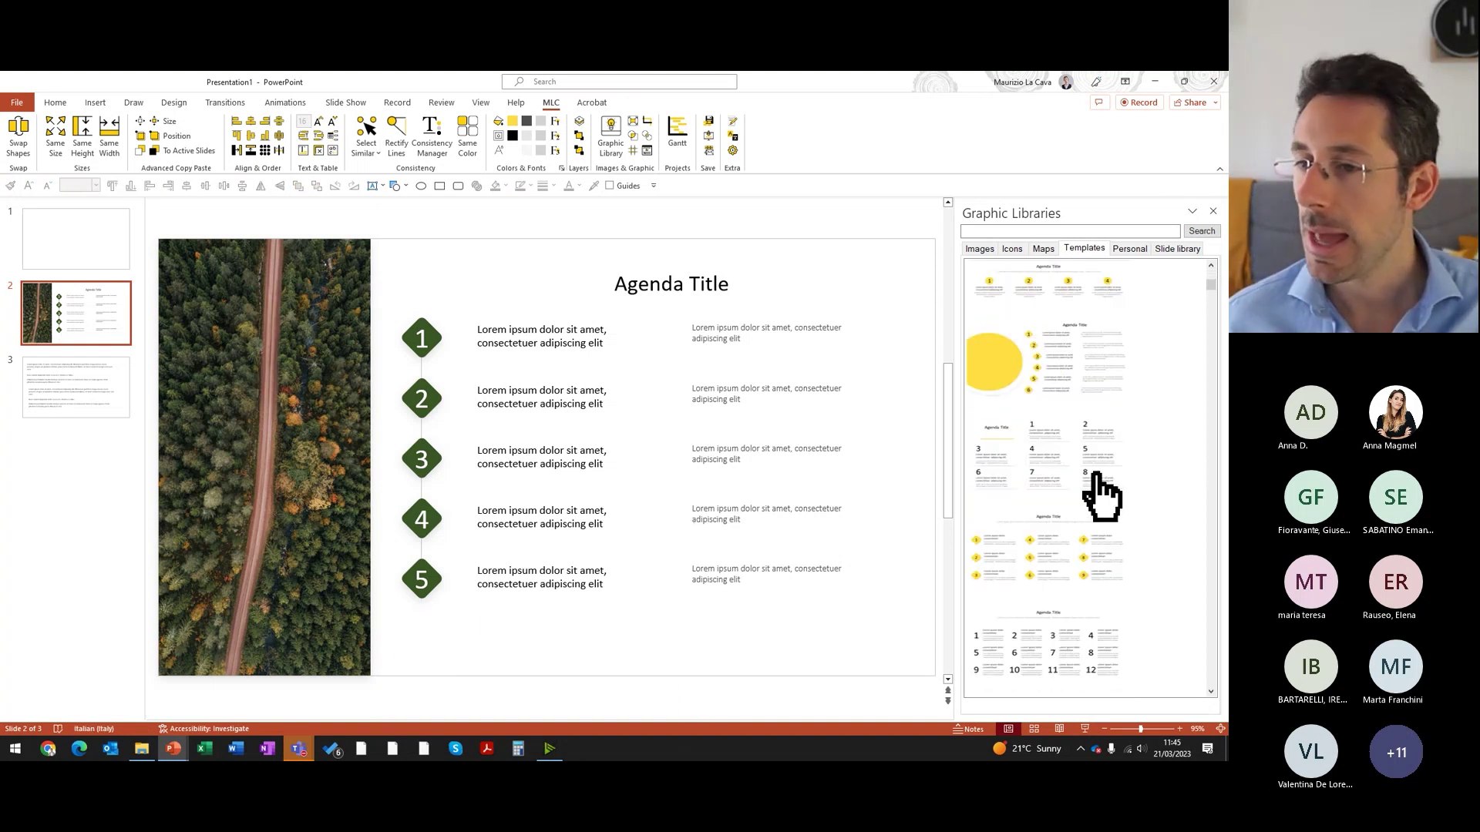
scroll(1096, 474, down, 3)
scroll(1102, 443, down, 3)
scroll(1101, 440, down, 3)
scroll(1101, 440, down, 3)
scroll(1103, 461, down, 3)
scroll(1104, 461, down, 3)
scroll(1104, 461, down, 3)
scroll(1104, 460, down, 3)
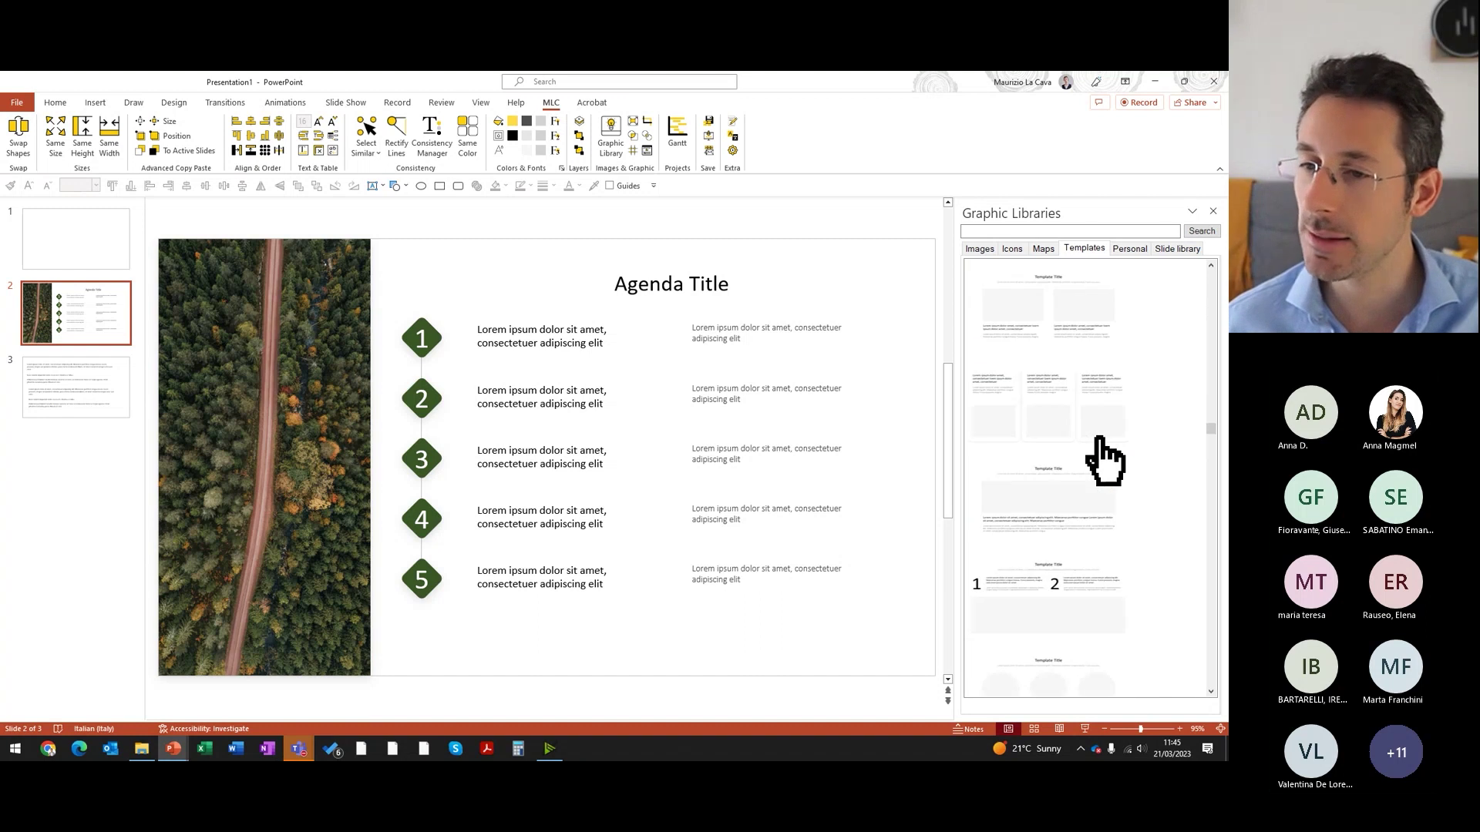
scroll(1104, 461, down, 3)
scroll(1104, 461, down, 2)
scroll(1104, 461, down, 2)
scroll(1103, 461, down, 2)
scroll(1104, 455, up, 1)
drag(1106, 453, 84, 393)
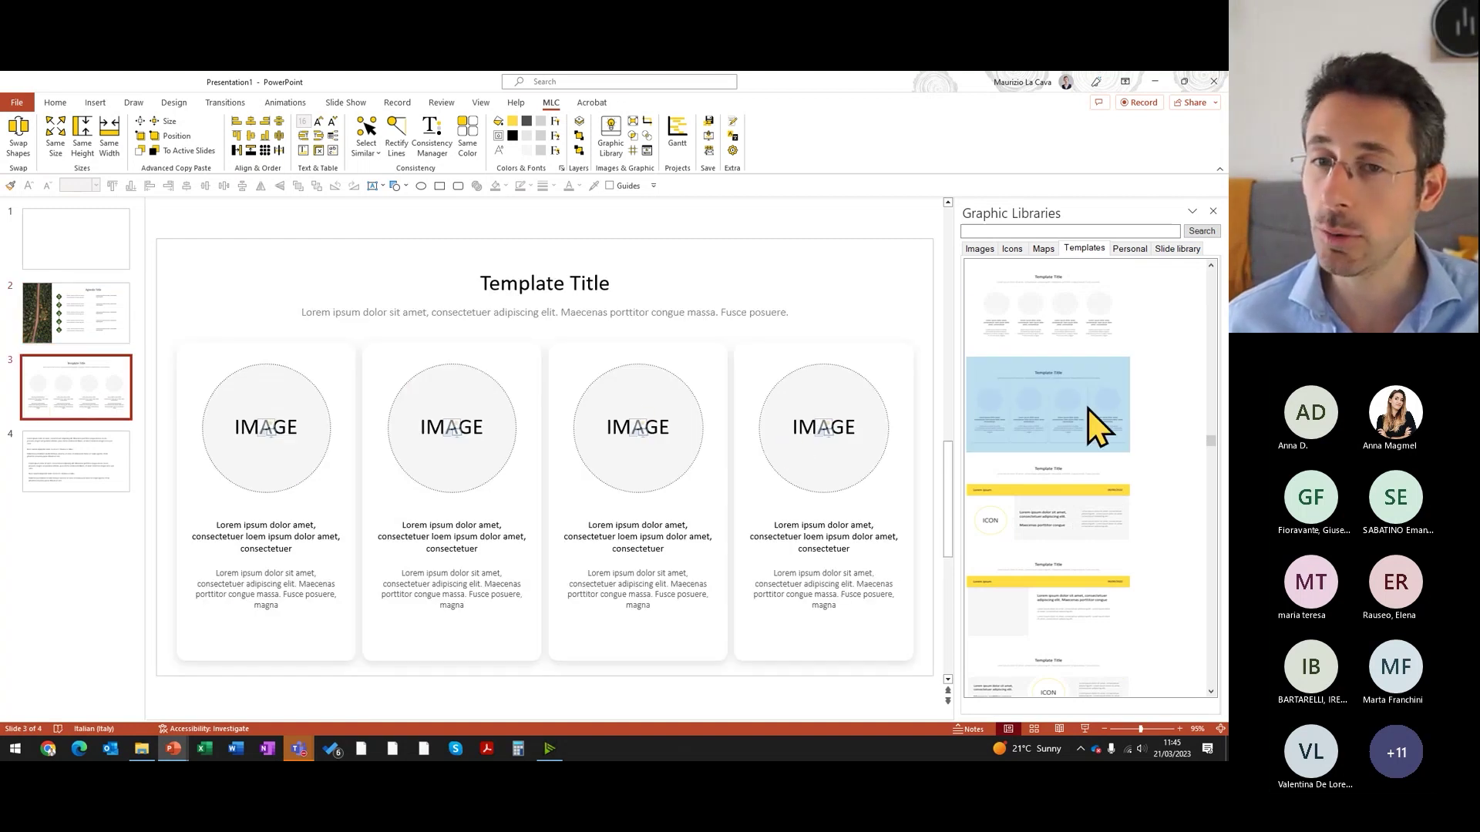
Step: Fill the second and third circles with the forest and temple library photos
click(973, 251)
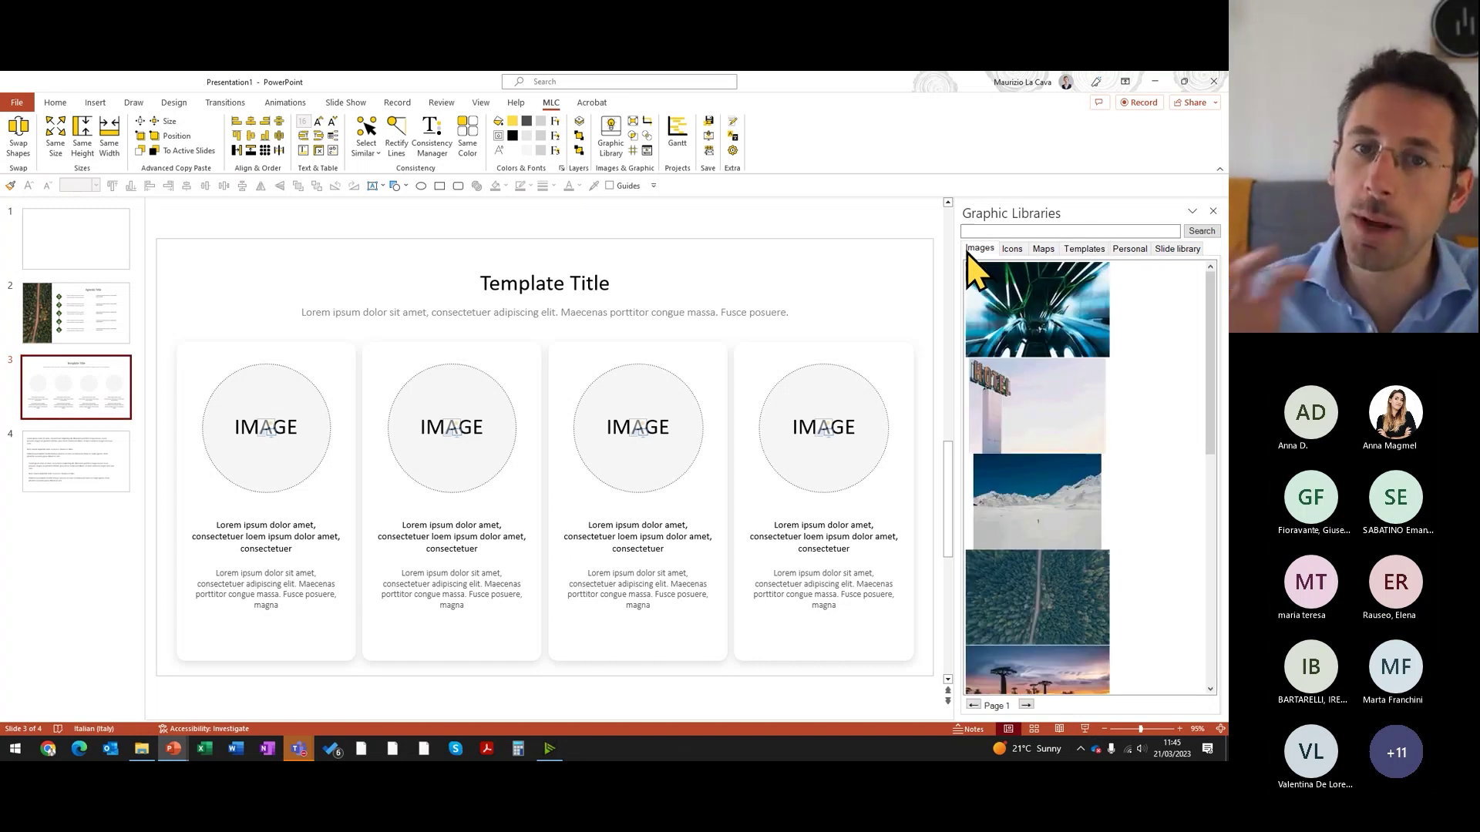
click(1058, 590)
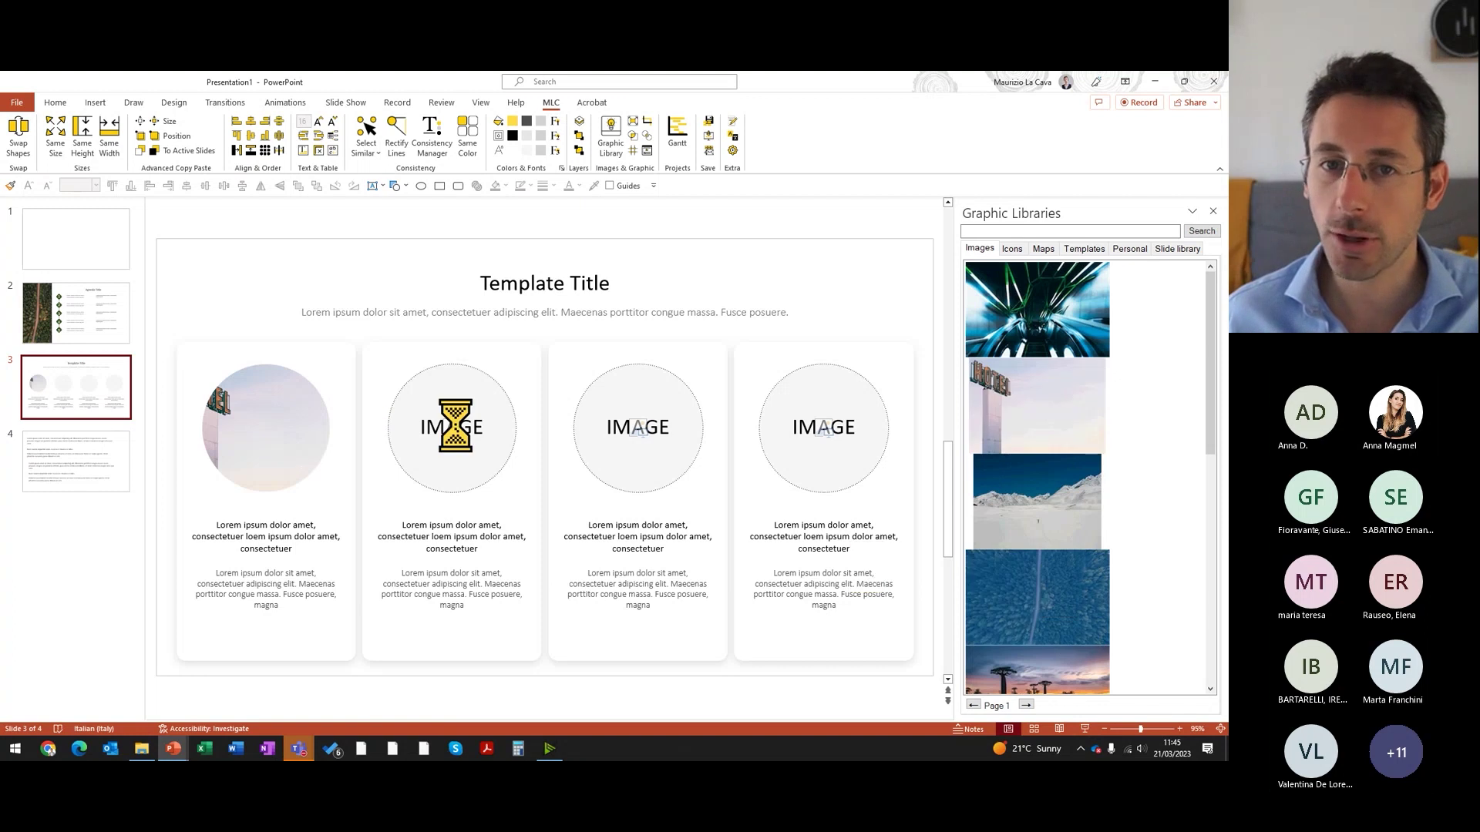
scroll(1076, 571, down, 5)
scroll(1074, 590, down, 1)
click(1066, 474)
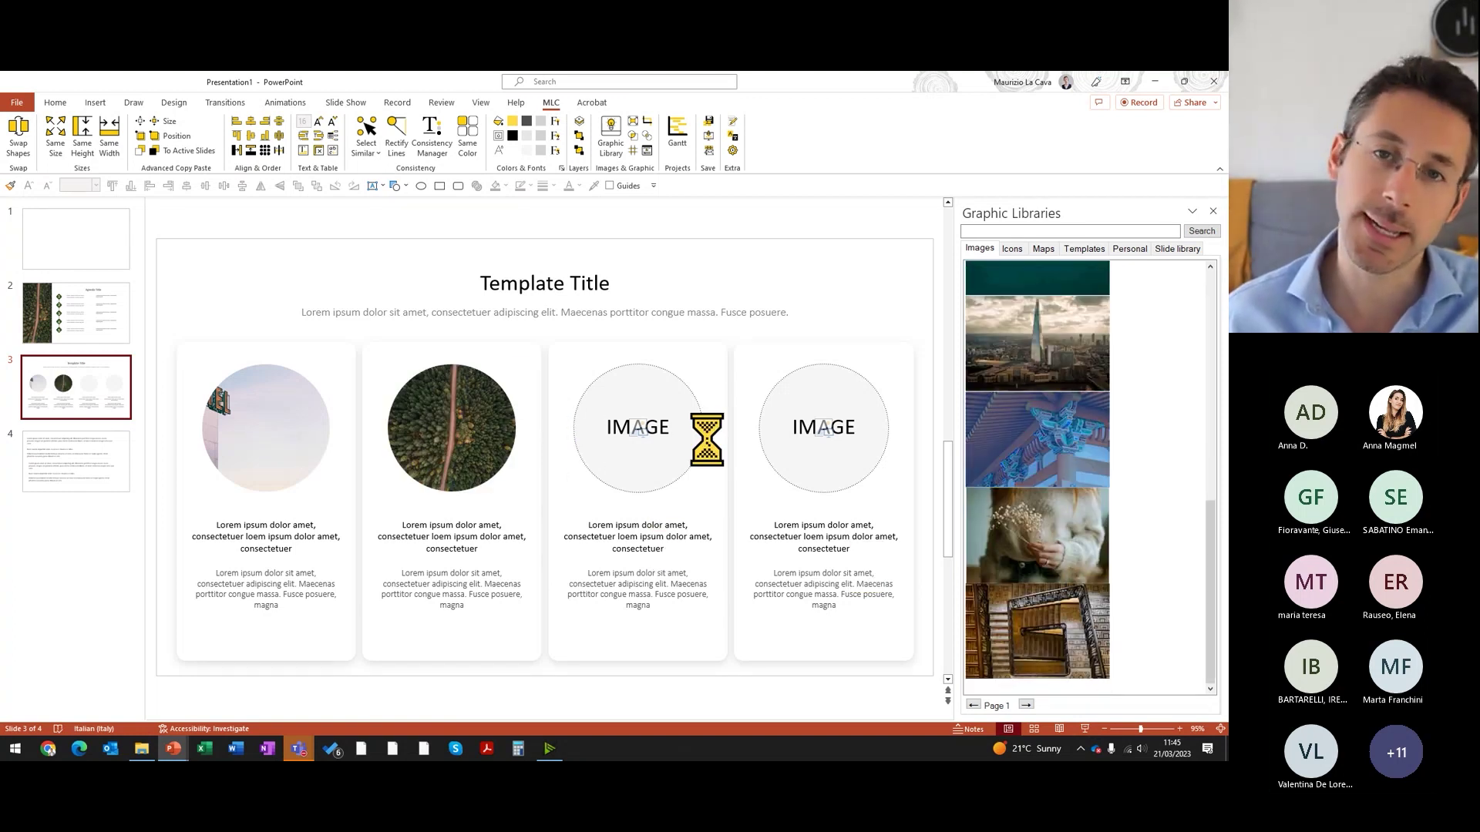
Step: Insert the two-arrows template as a new slide
click(1083, 248)
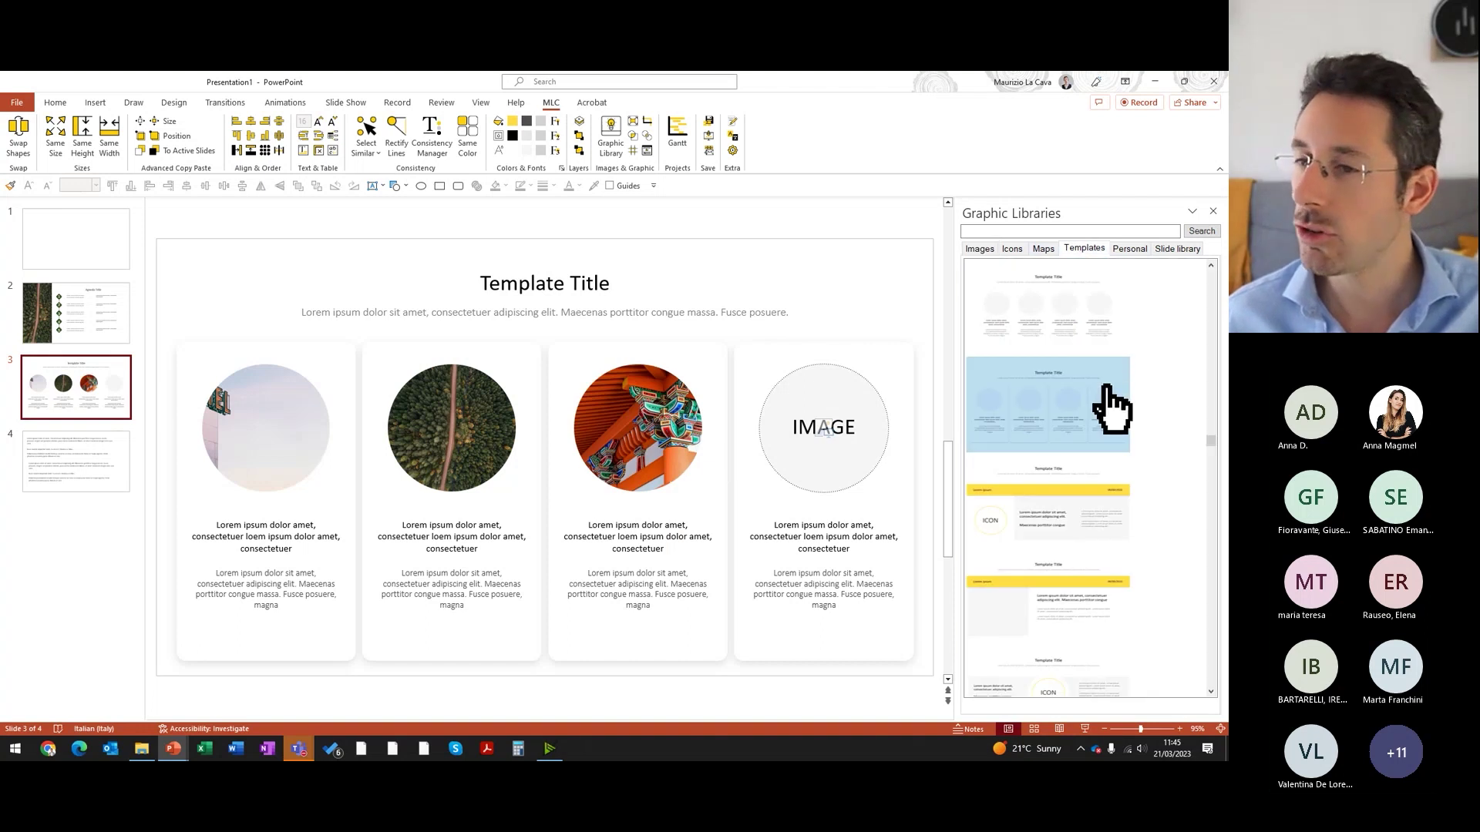
scroll(1110, 409, down, 2)
scroll(1110, 407, down, 1)
scroll(1110, 406, down, 1)
scroll(1109, 402, down, 1)
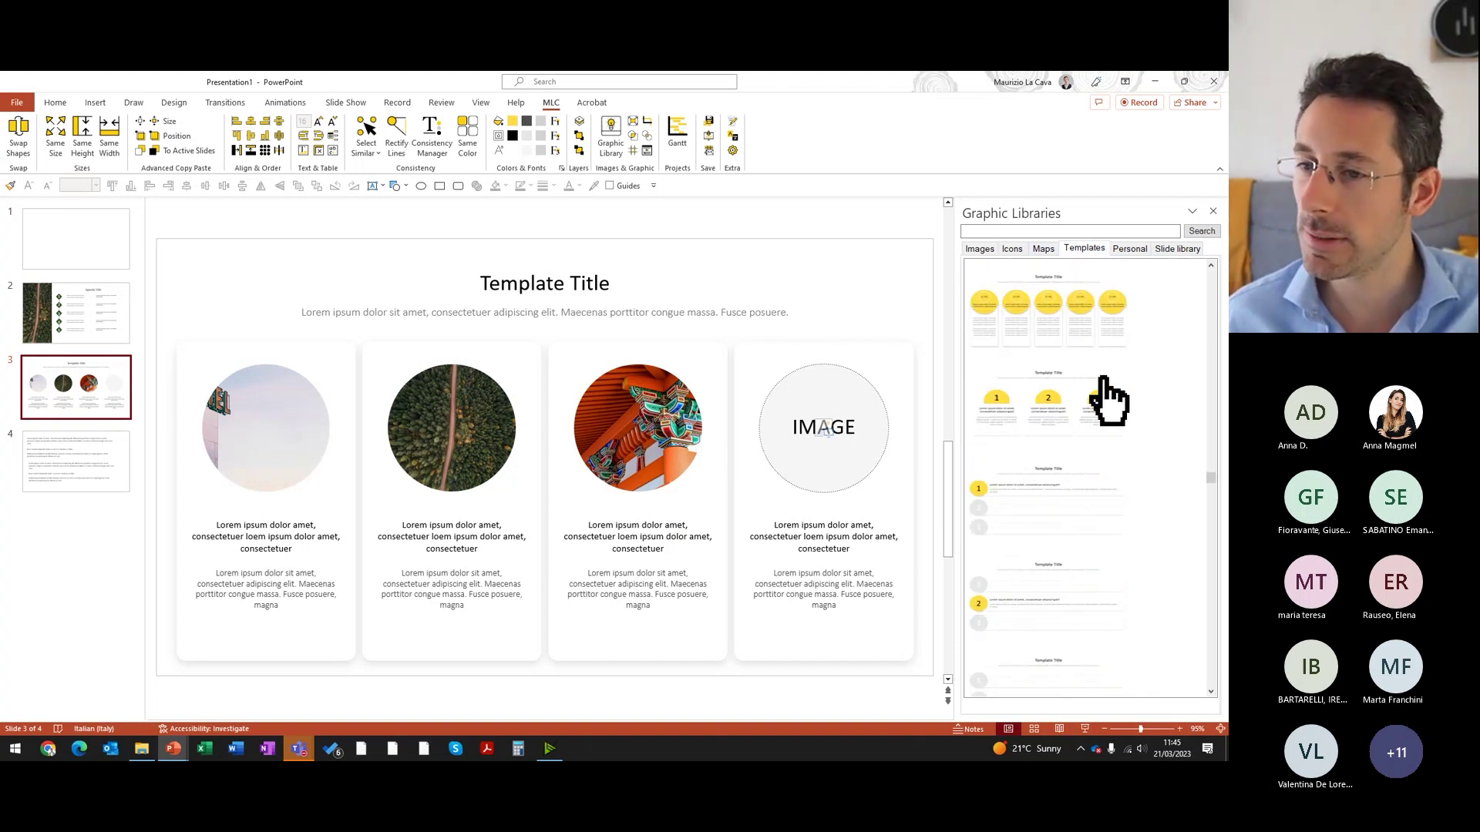
scroll(1110, 401, down, 2)
scroll(1070, 535, down, 1)
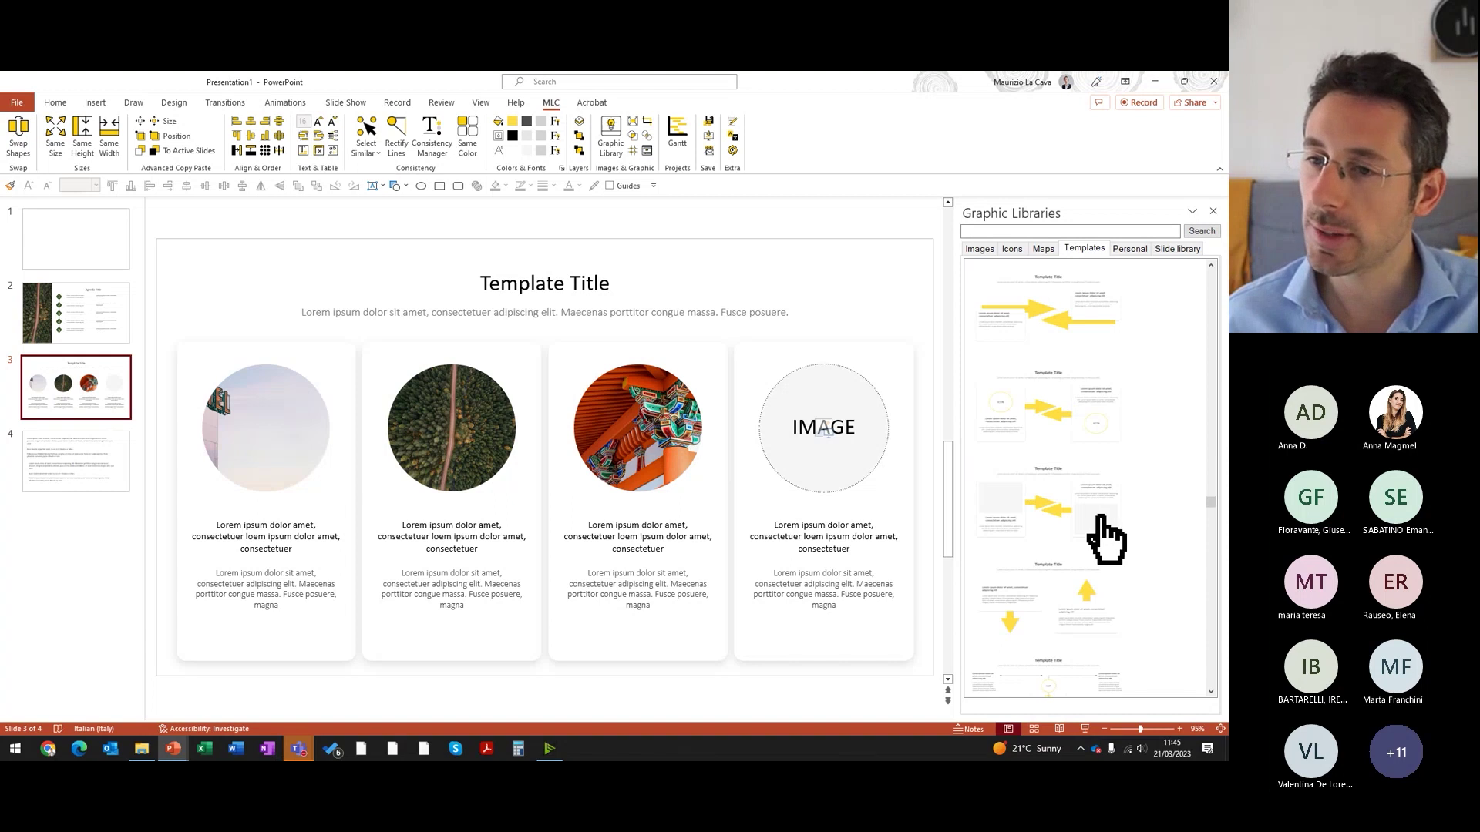
click(1088, 339)
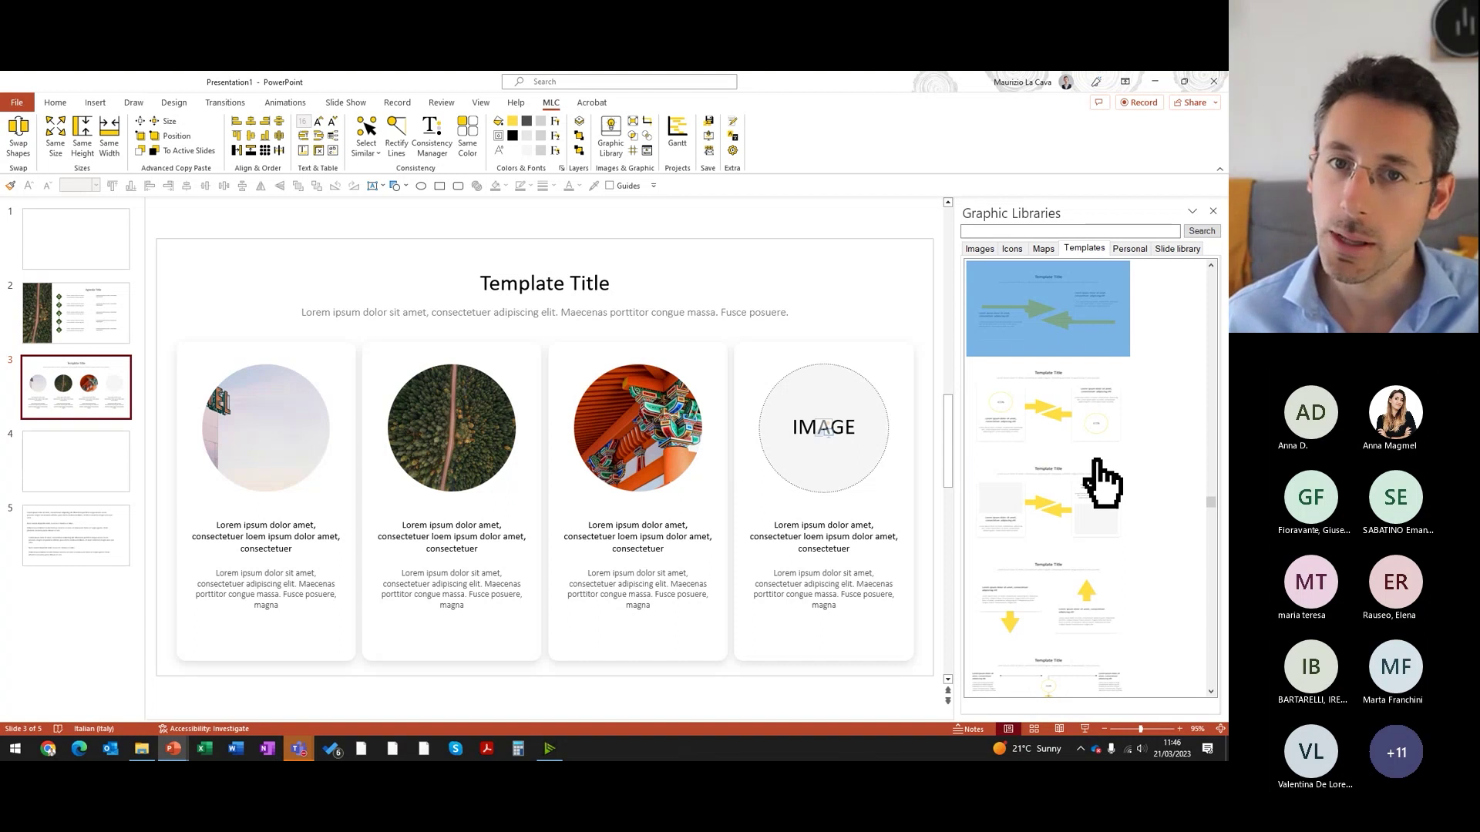
Step: Colour both arrows on slide 4 dark green
drag(102, 443, 101, 443)
click(102, 443)
click(574, 516)
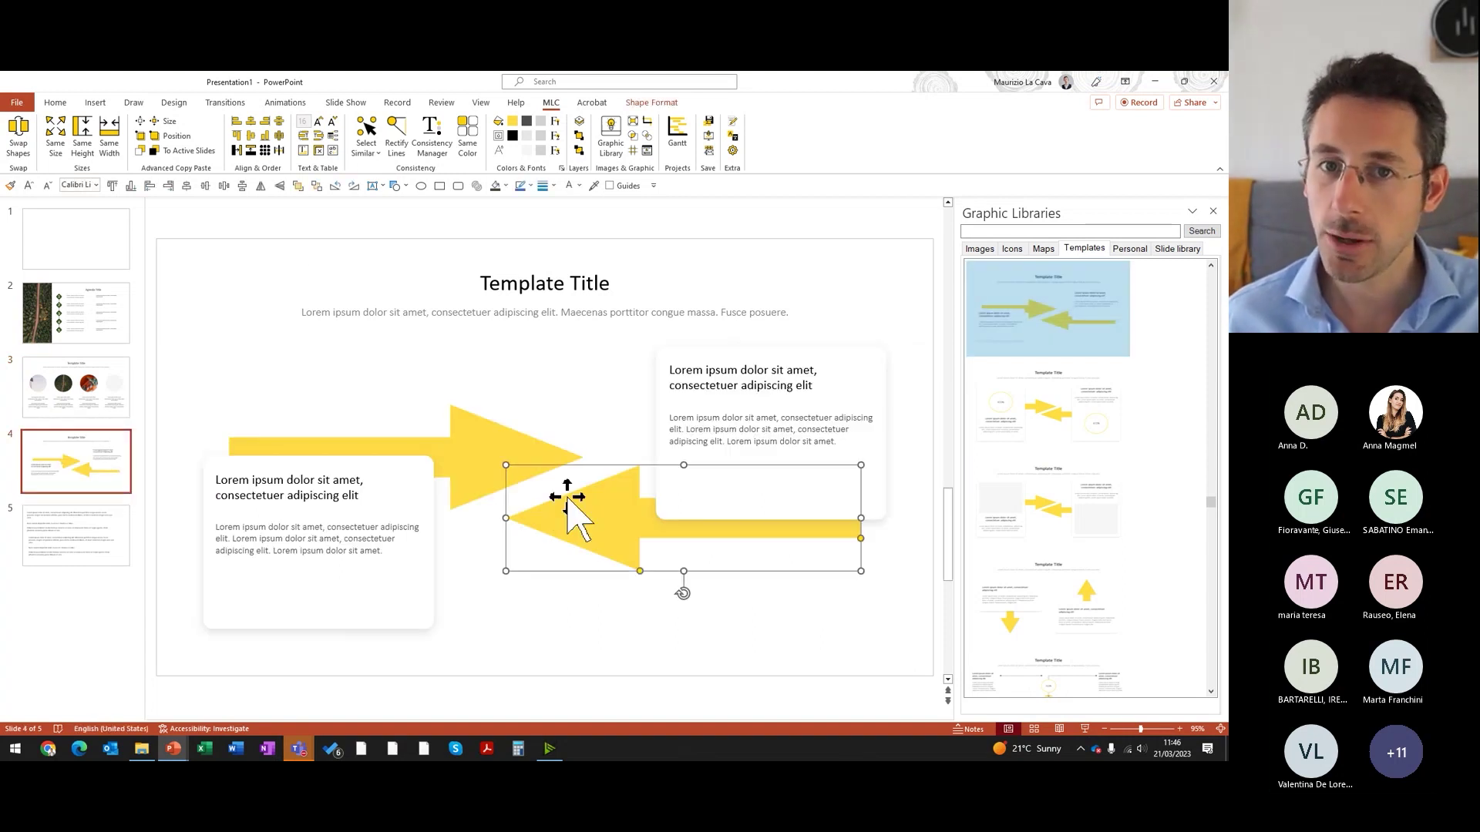
shift+click(464, 455)
click(494, 188)
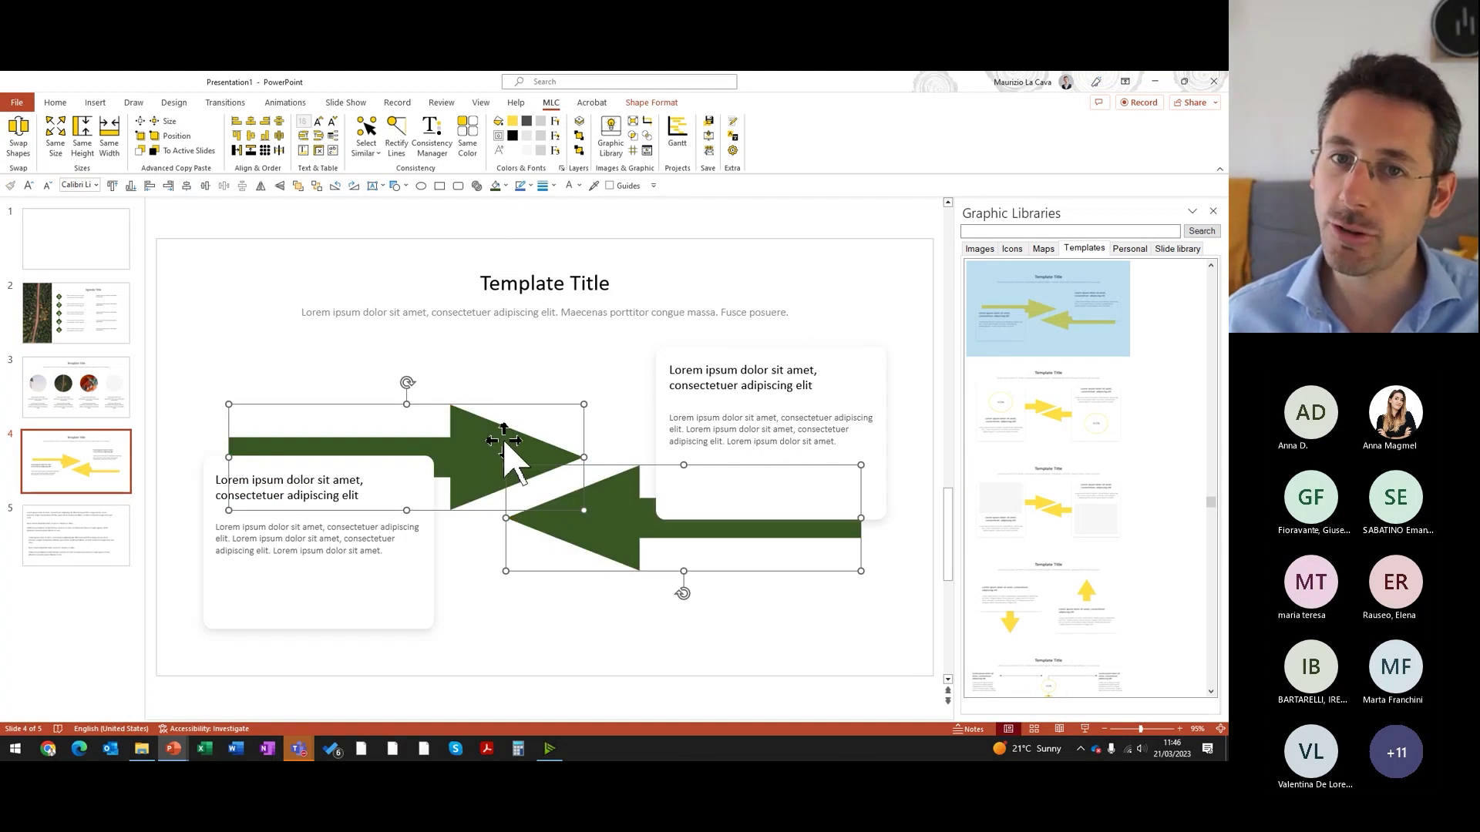
click(887, 655)
Step: Insert the Gantt chart template as a new slide after the arrows slide
scroll(1045, 552, down, 5)
scroll(1041, 549, down, 3)
scroll(1037, 509, down, 3)
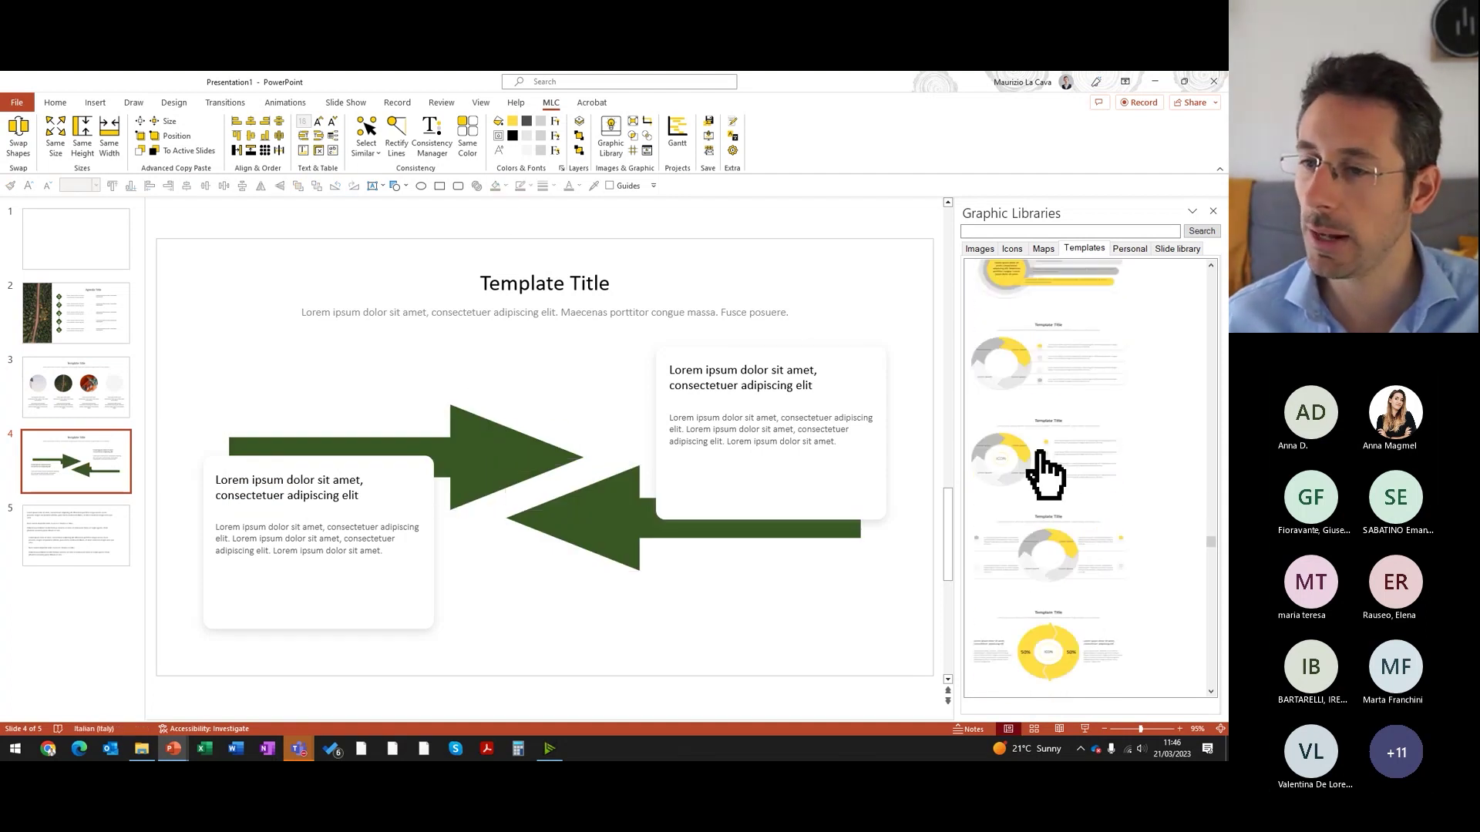
scroll(1056, 501, down, 3)
scroll(1126, 424, up, 3)
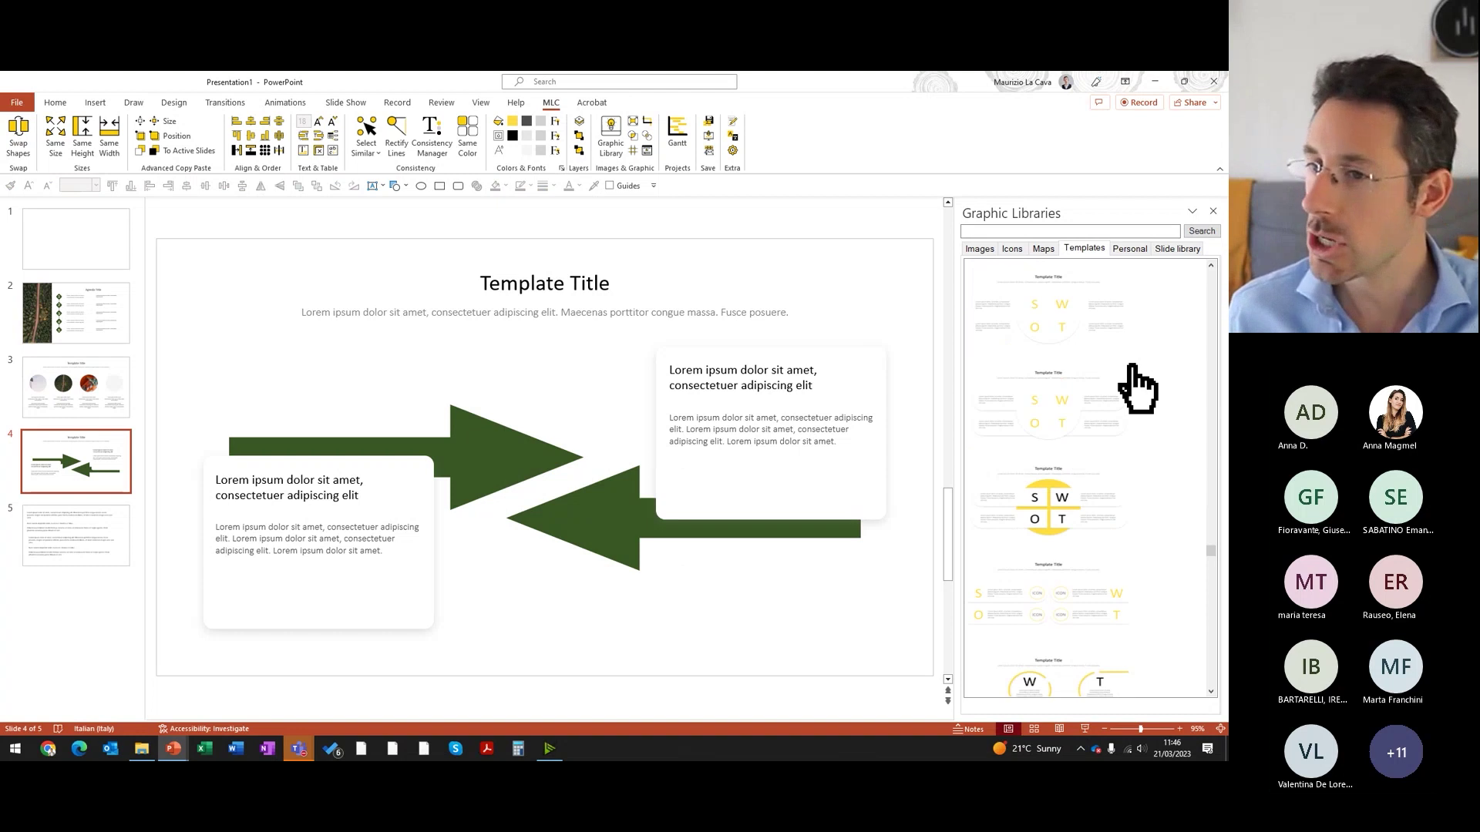
scroll(1118, 358, down, 3)
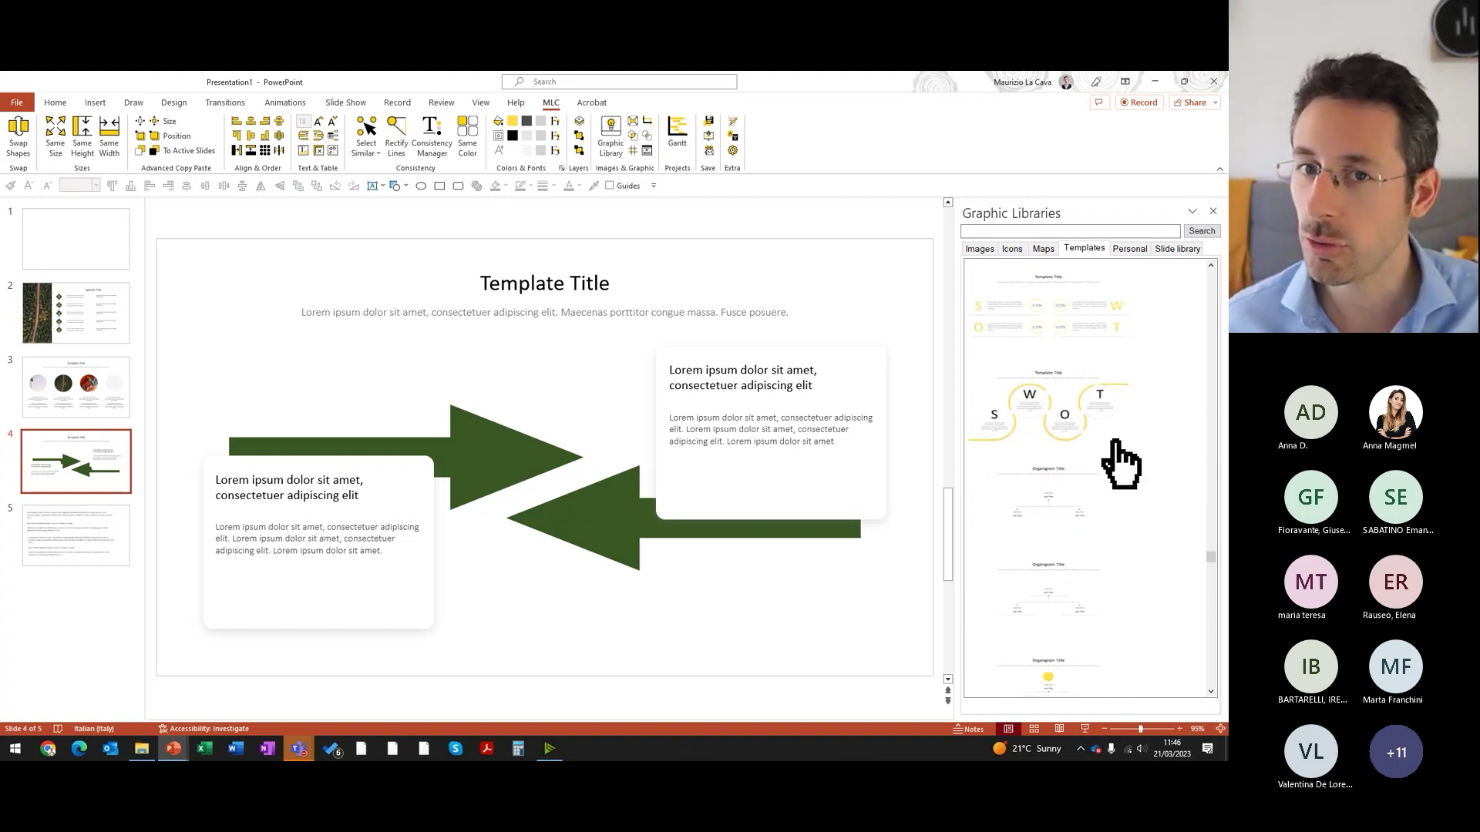
scroll(1107, 421, down, 3)
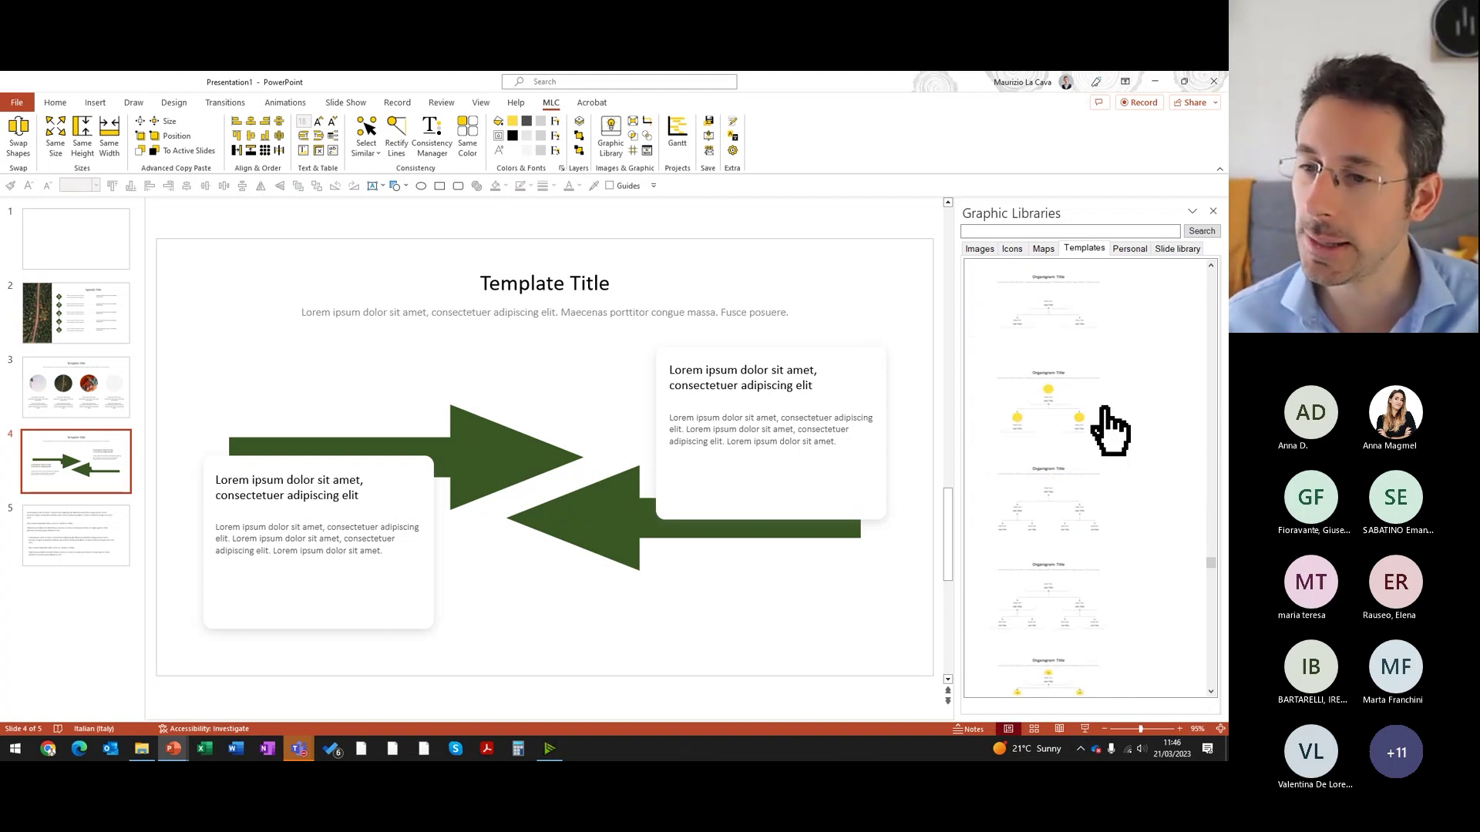
scroll(1080, 387, down, 3)
scroll(1073, 439, down, 3)
scroll(1067, 419, down, 3)
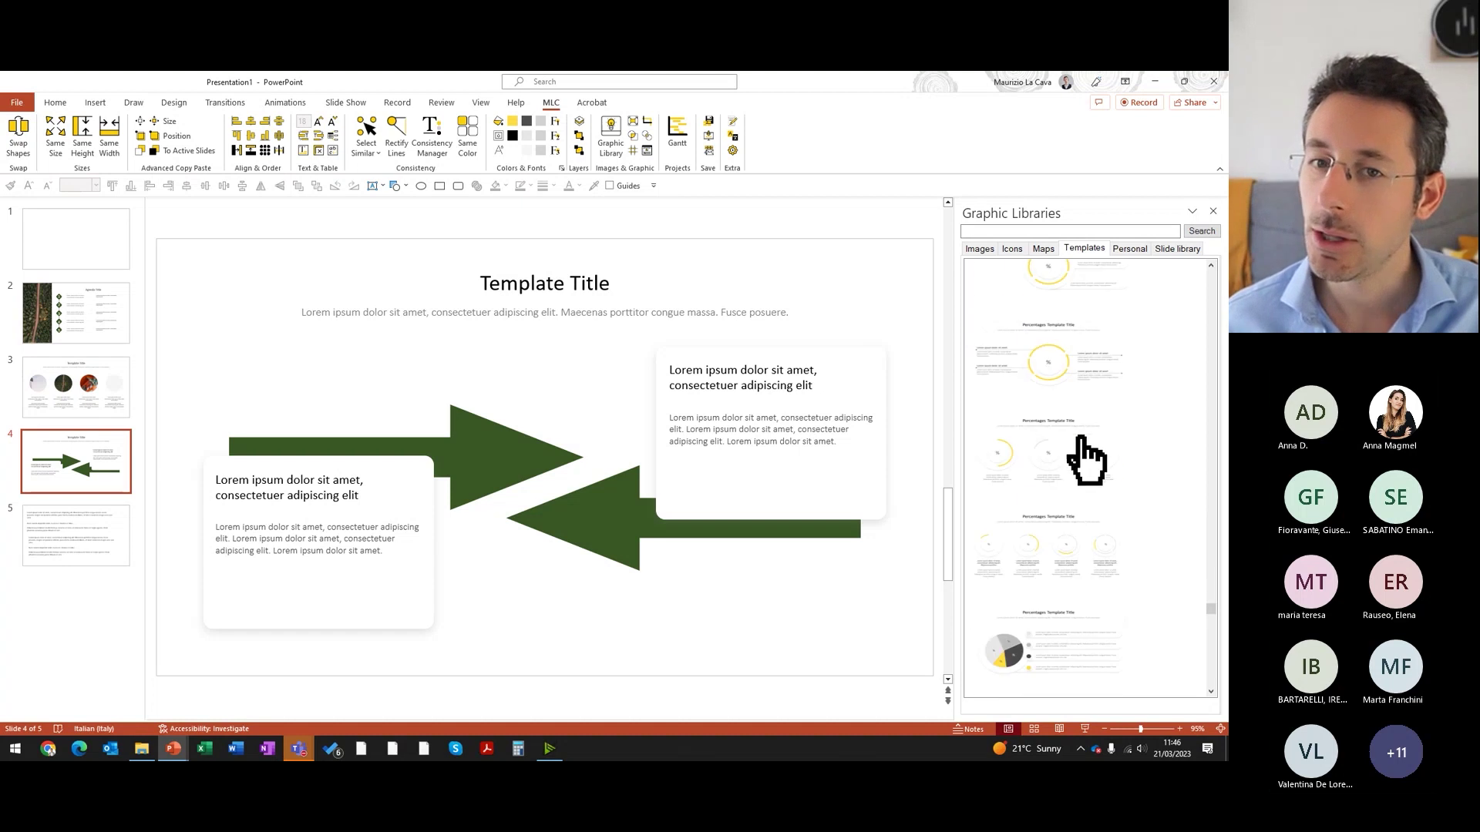
scroll(1087, 461, down, 2)
scroll(1084, 456, down, 2)
scroll(1083, 457, down, 2)
scroll(1090, 446, down, 2)
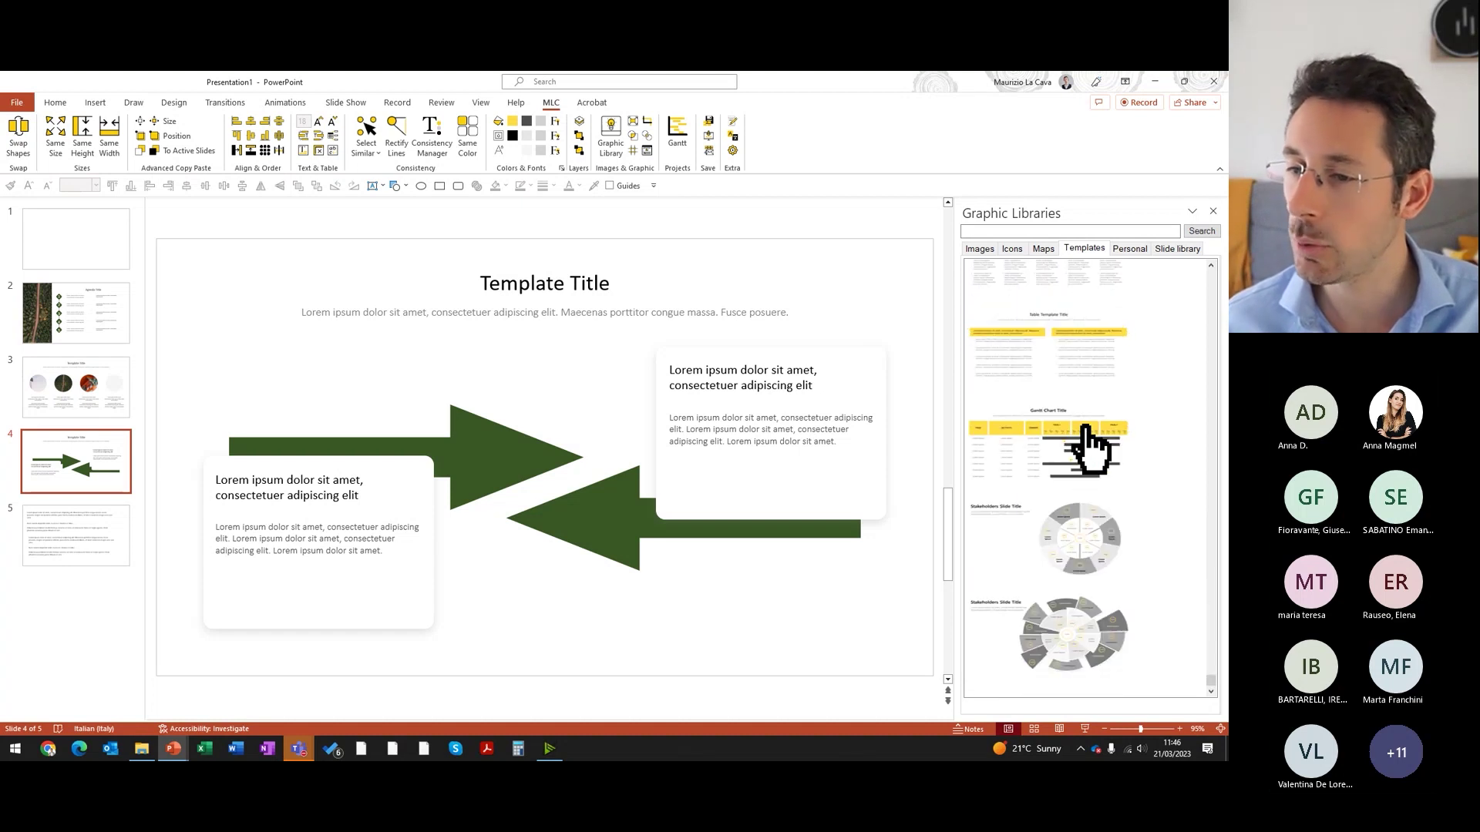
click(1088, 454)
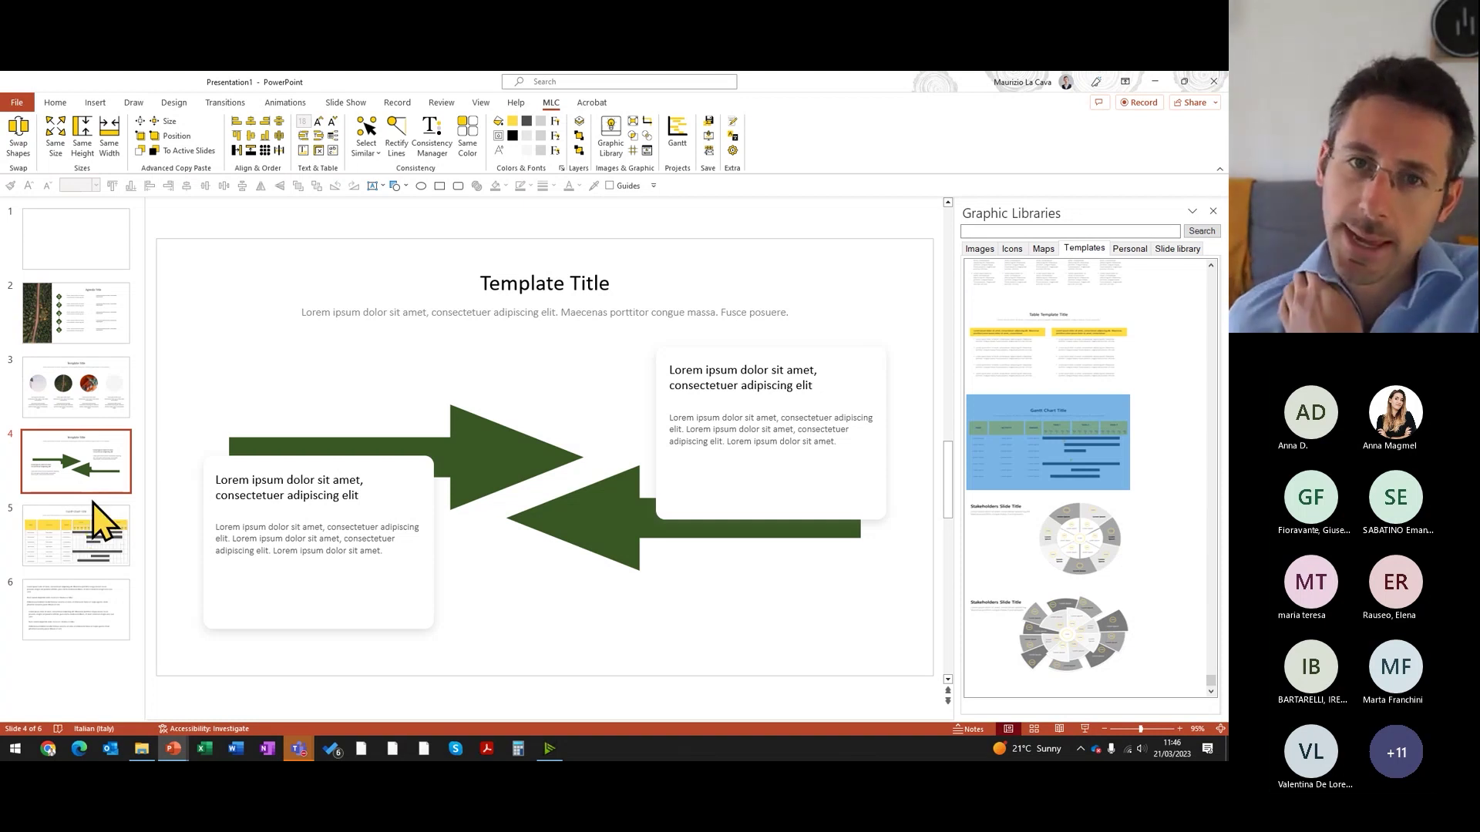
Step: Open the Personal graphic library and expand its Arrows, Books and Client Logos categories
click(103, 531)
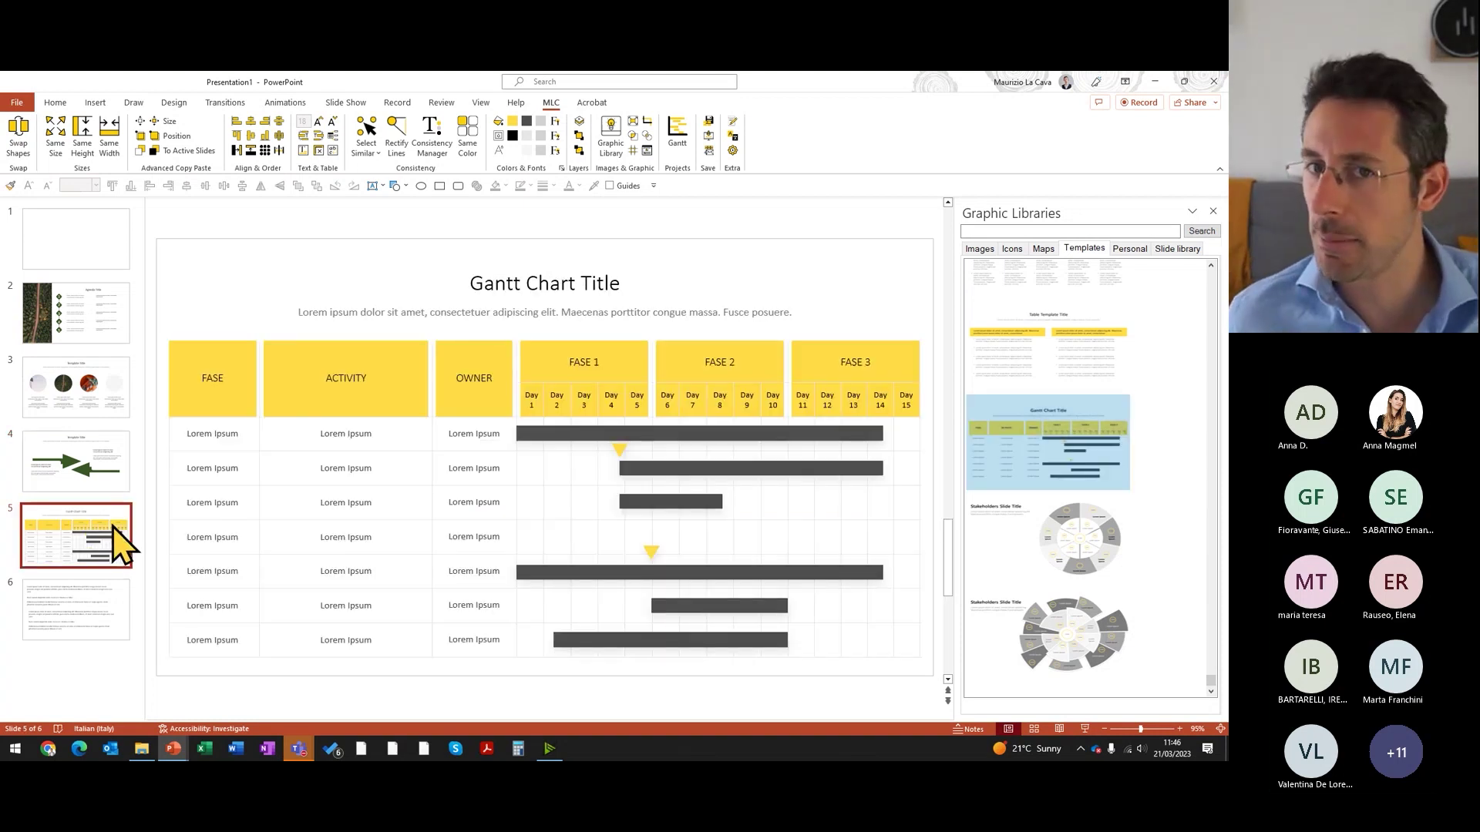
click(709, 468)
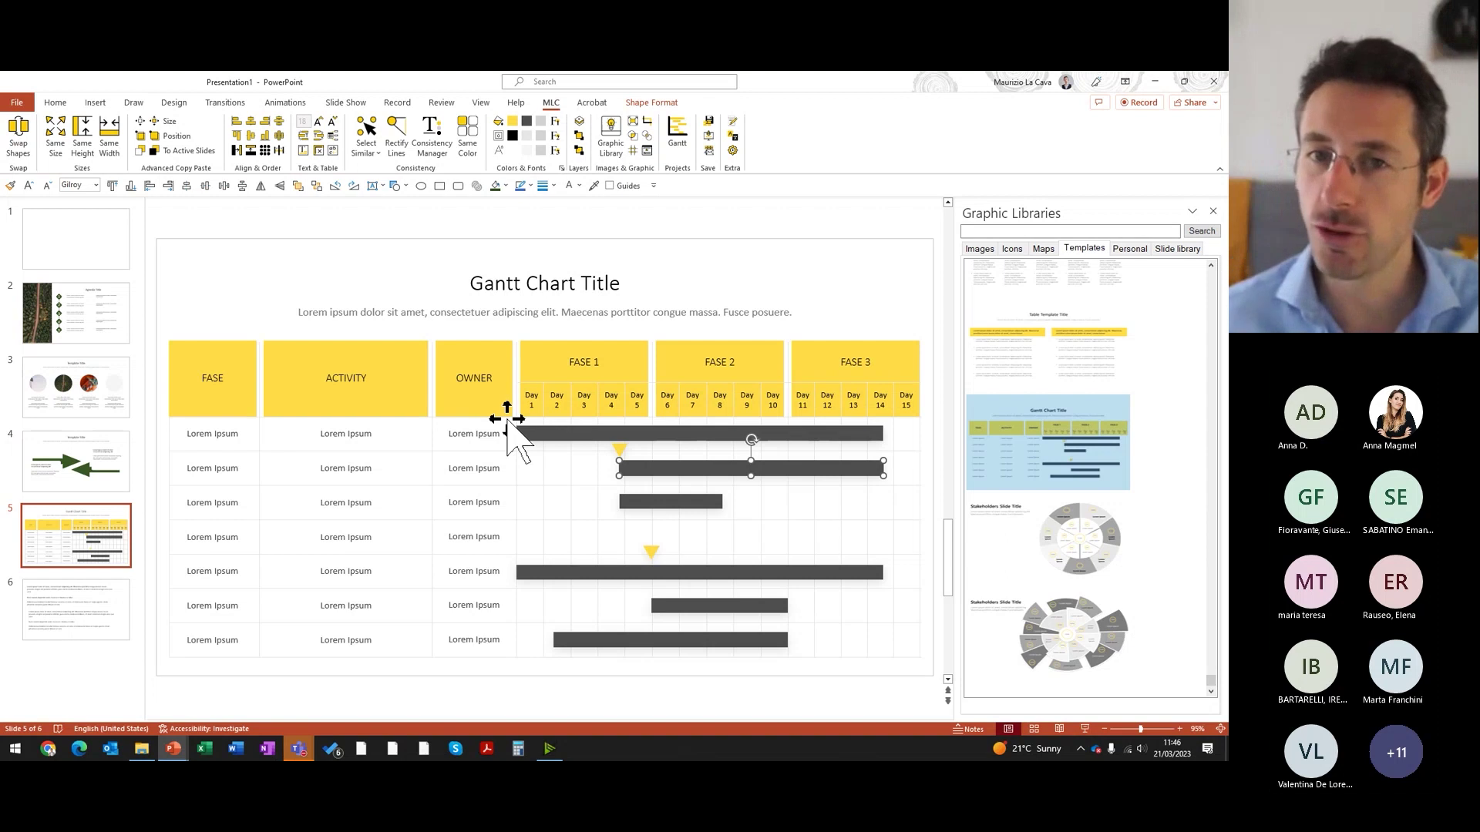
click(1132, 255)
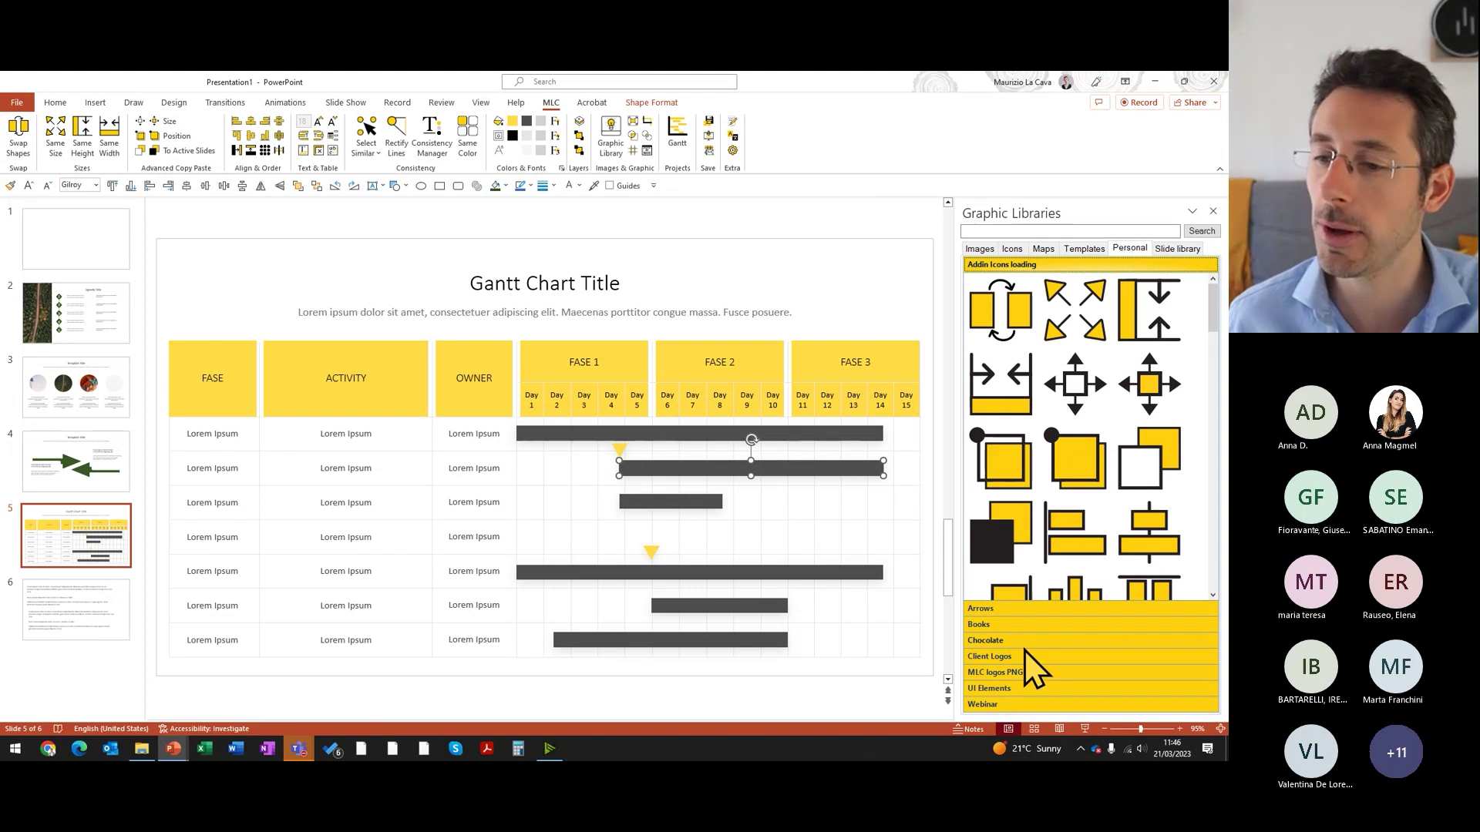
click(1007, 613)
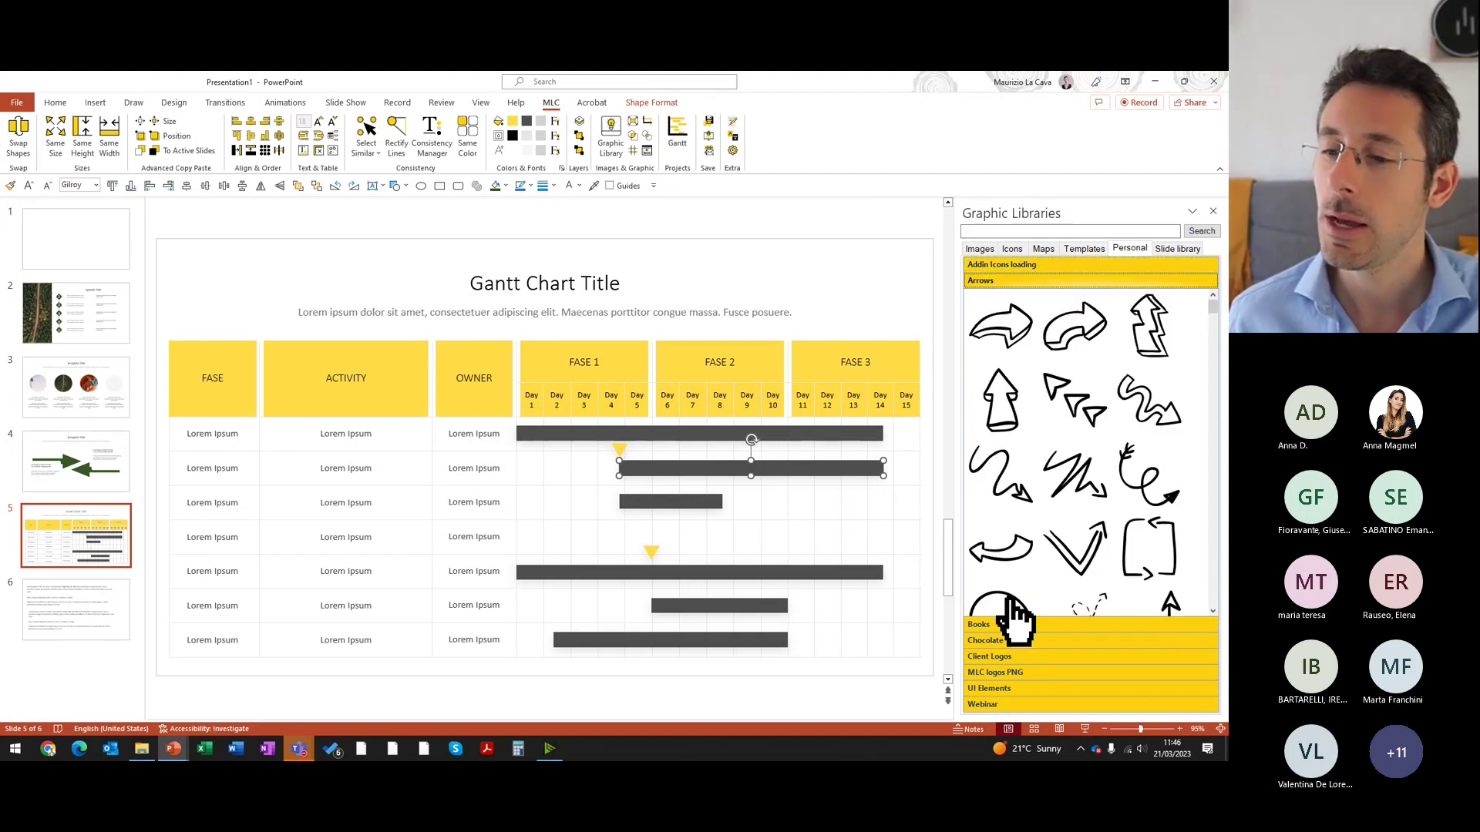
scroll(1180, 440, down, 3)
scroll(1094, 474, down, 2)
scroll(1094, 478, down, 3)
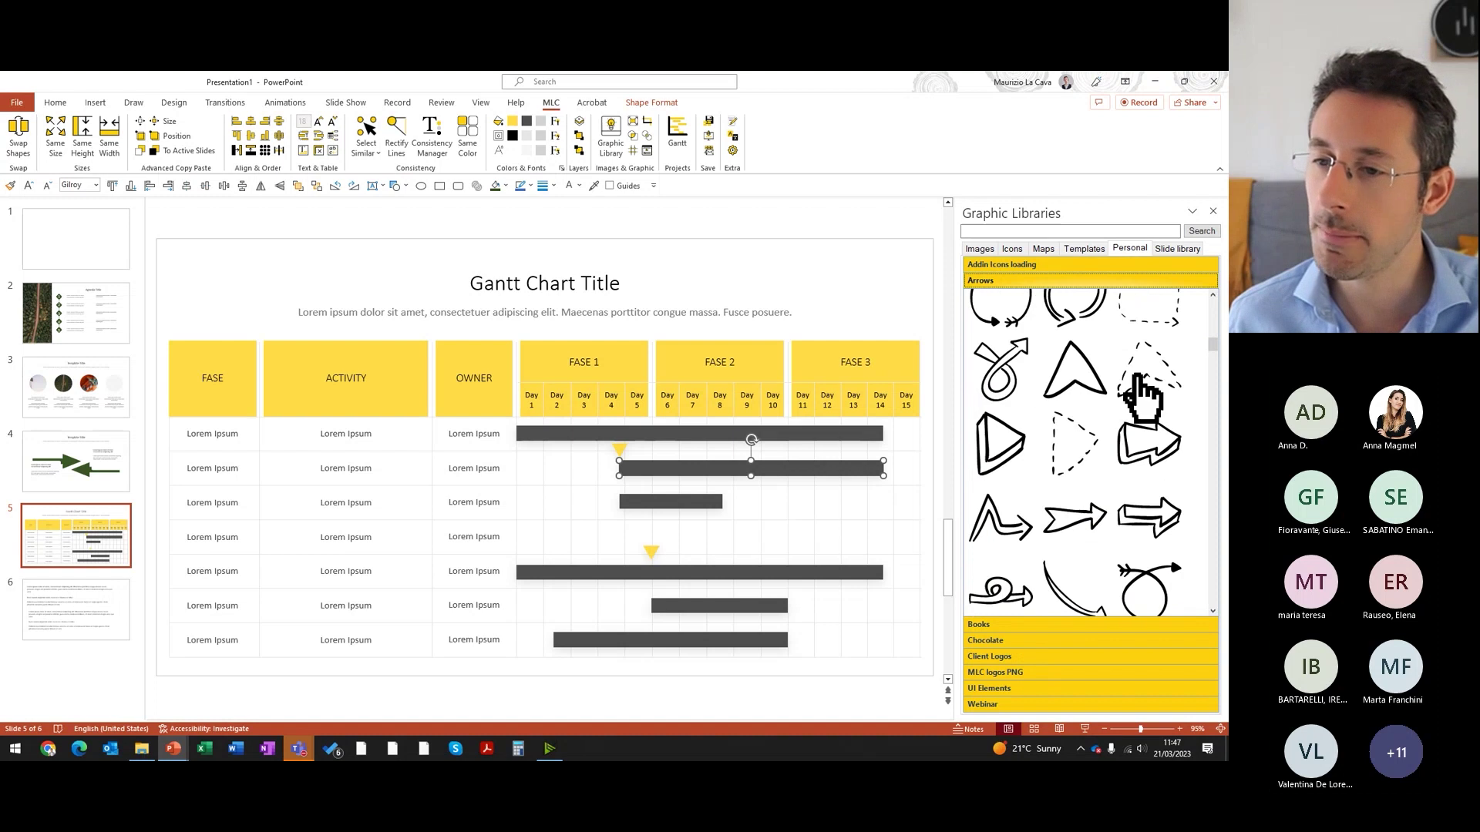
scroll(1118, 451, down, 2)
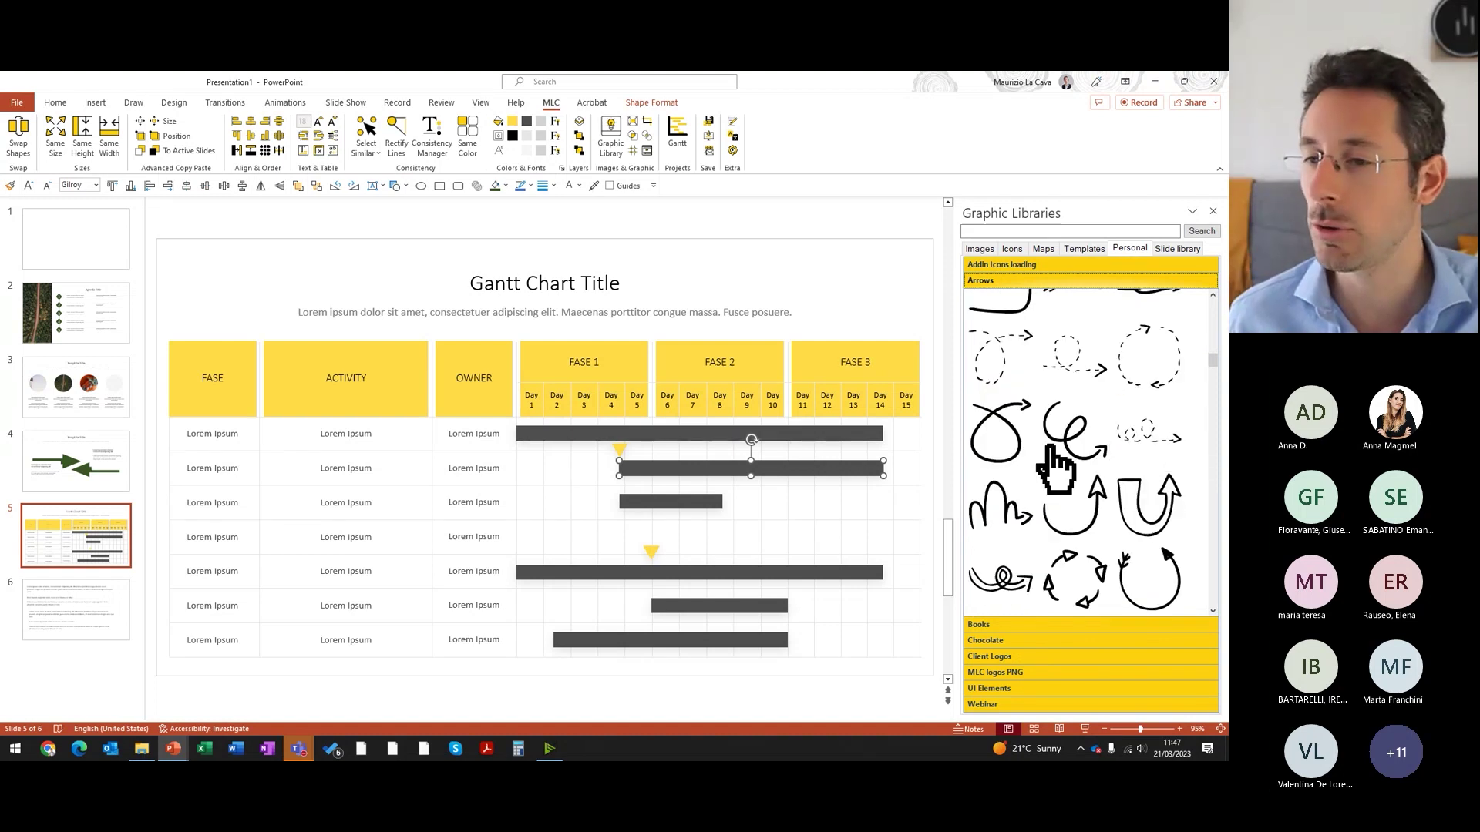
scroll(1074, 473, down, 2)
click(1010, 625)
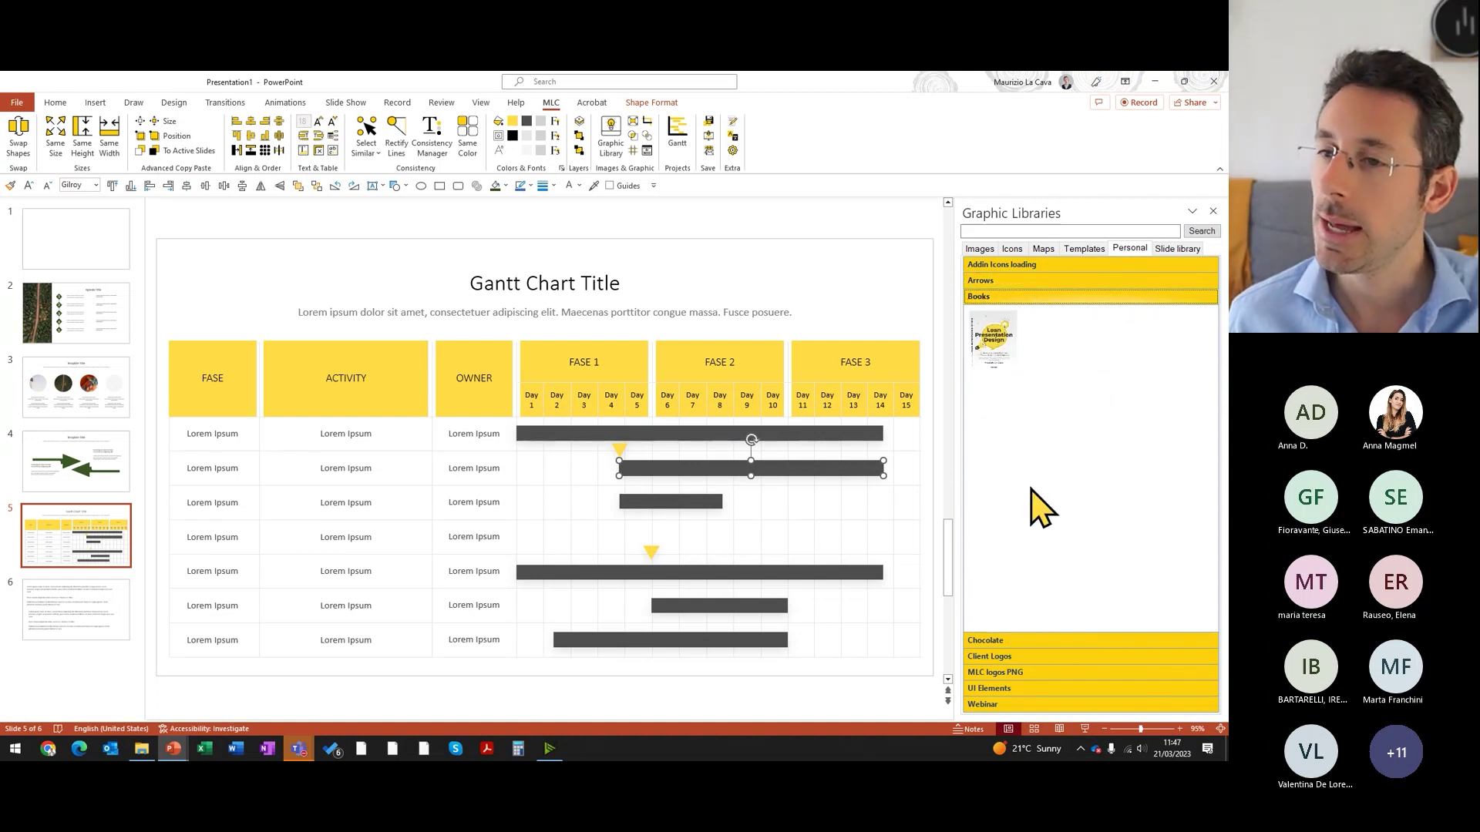
click(1007, 659)
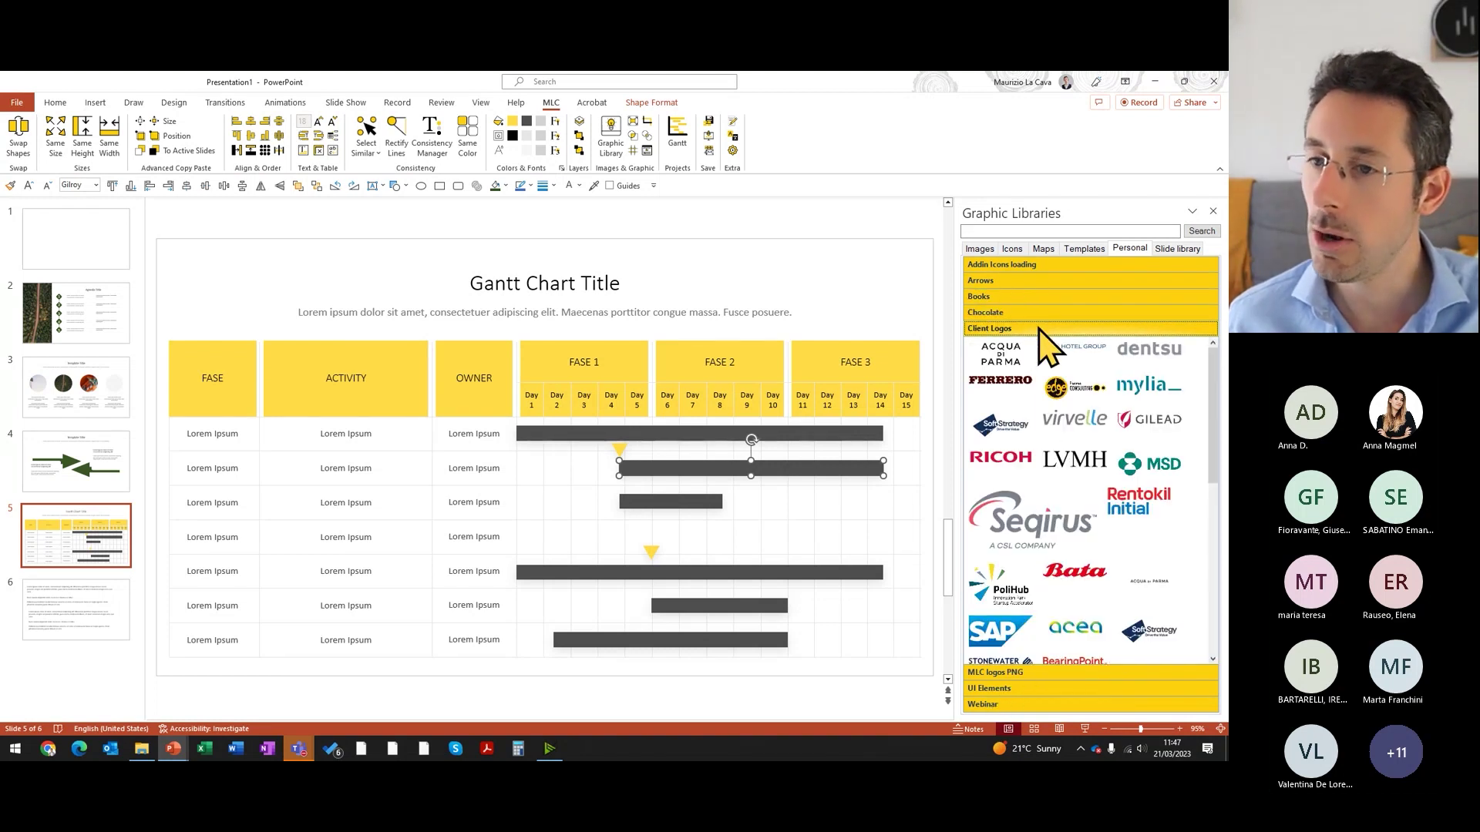
Step: Add the MLC logo from MLC logos PNG and move it to the slide's top-right corner
click(1025, 672)
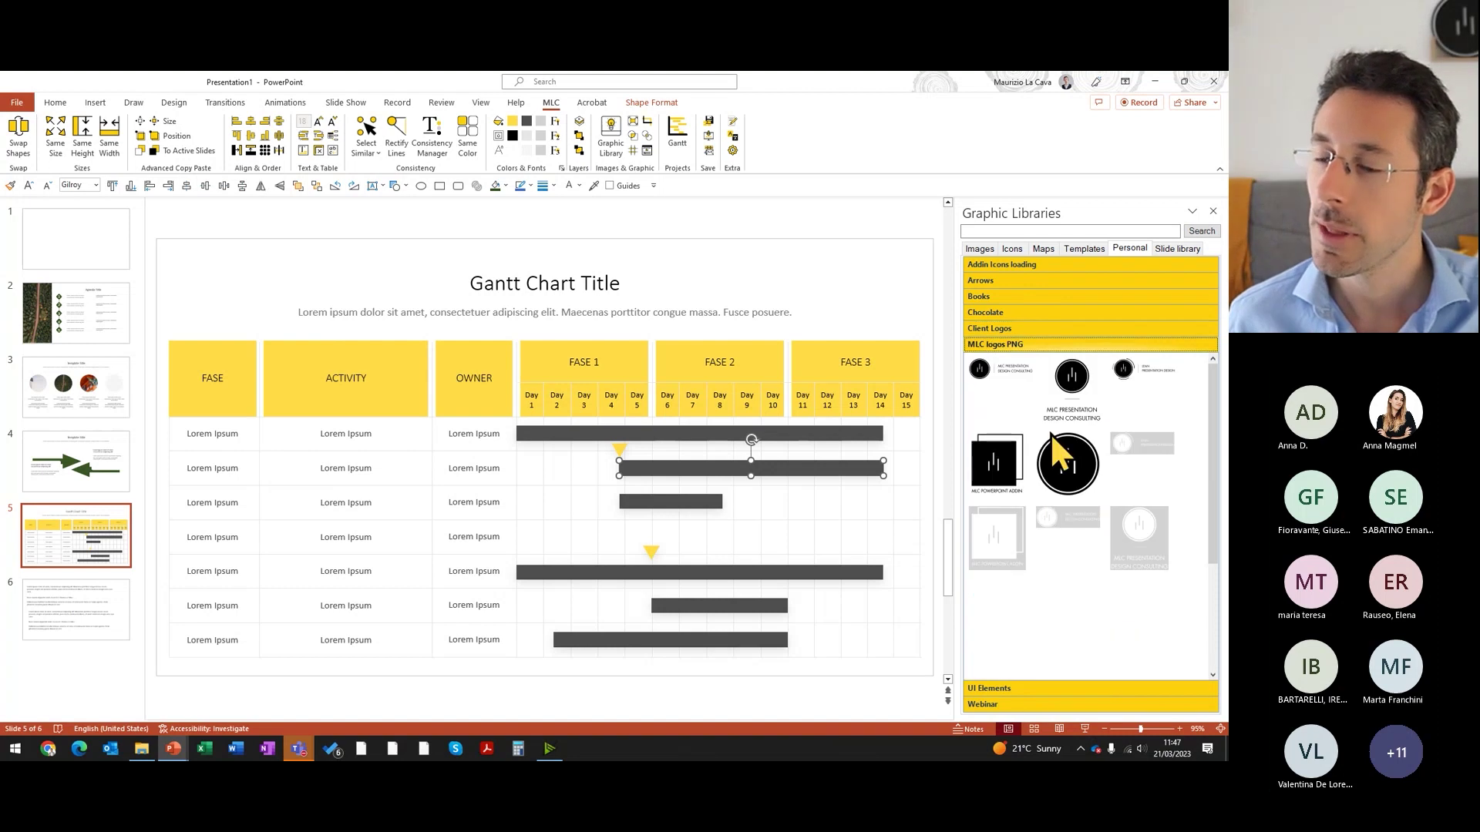
drag(1006, 375, 250, 320)
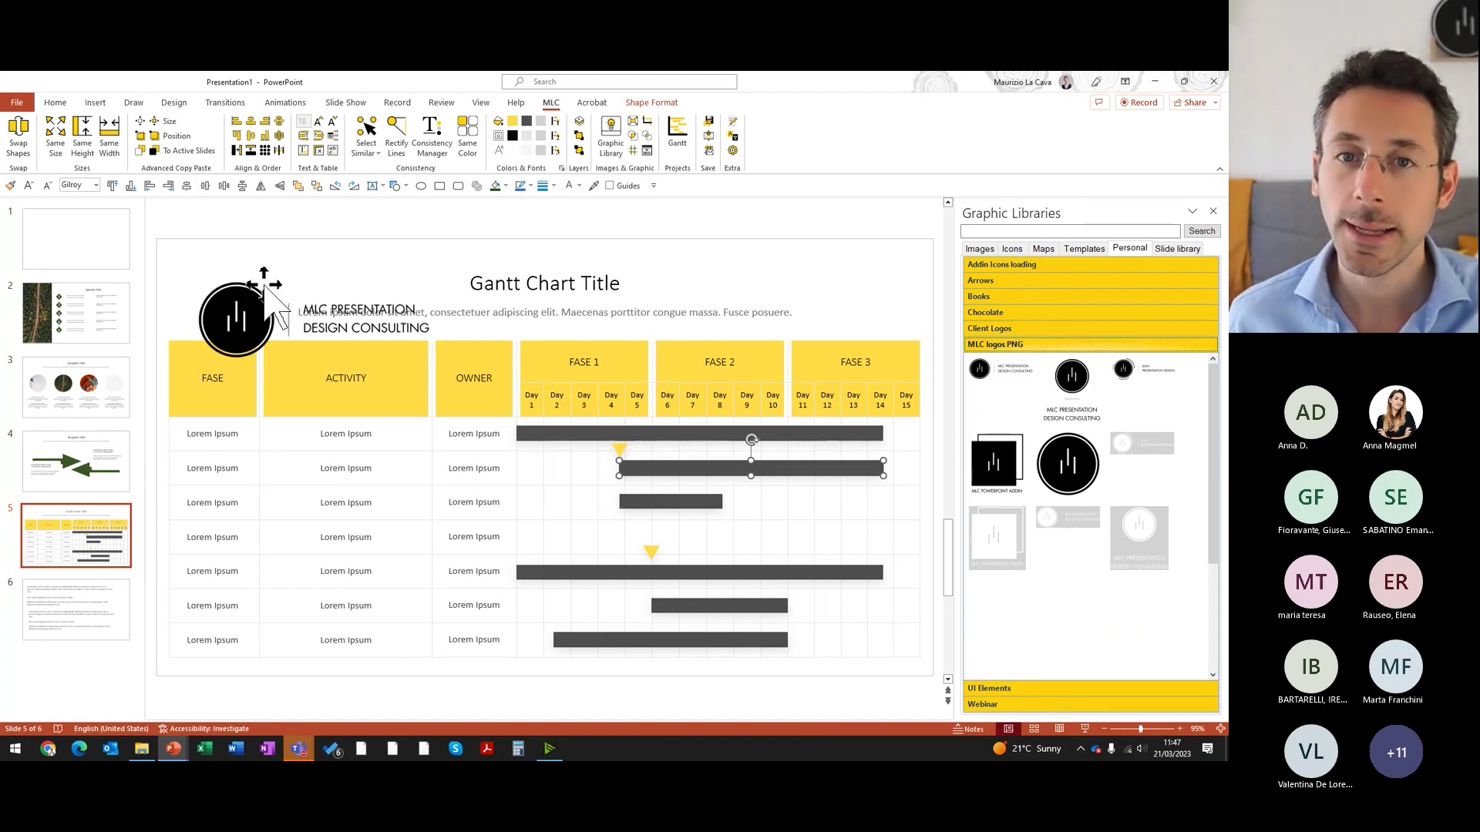
click(188, 271)
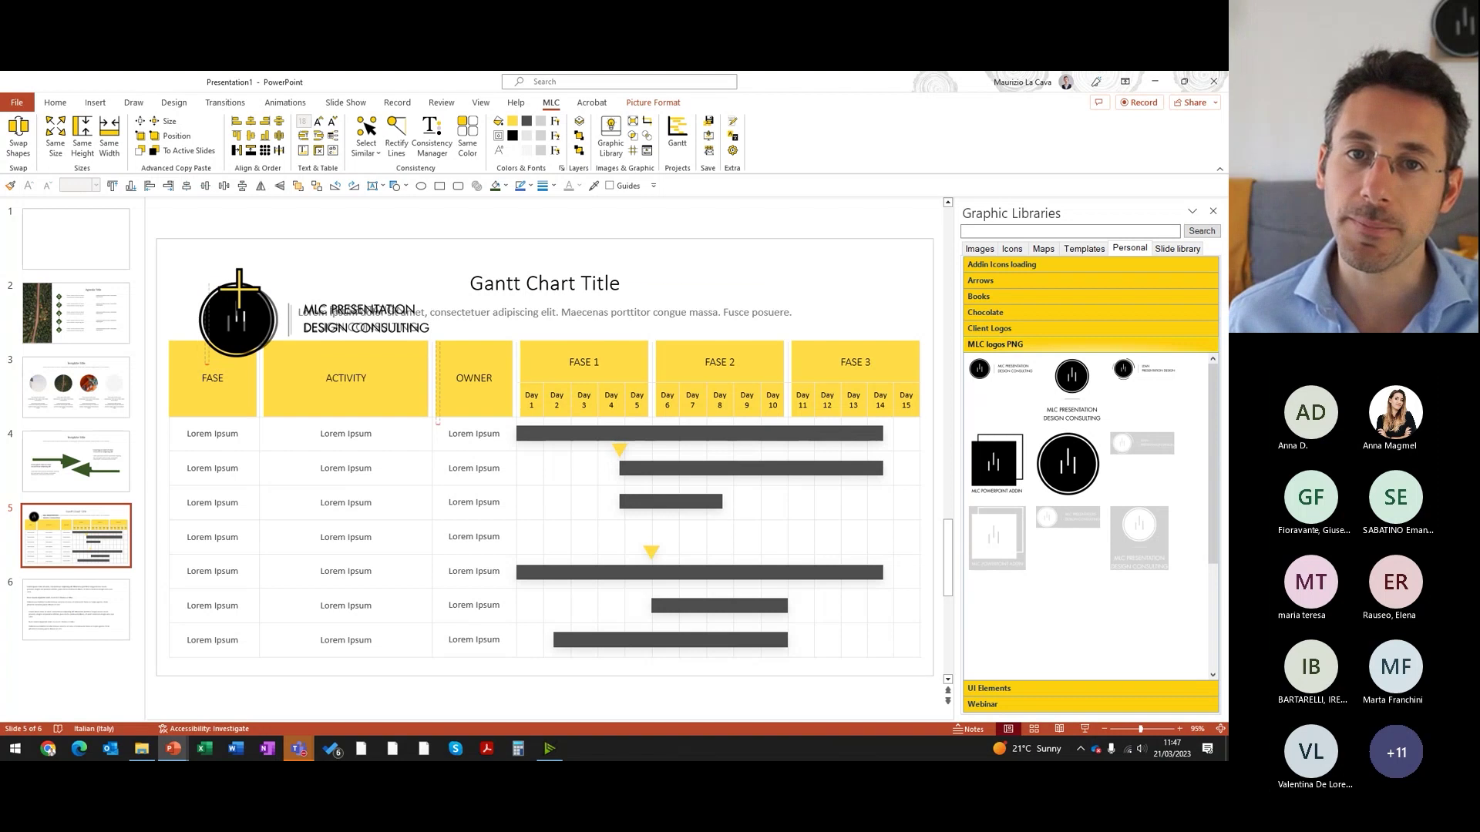
drag(308, 306, 900, 254)
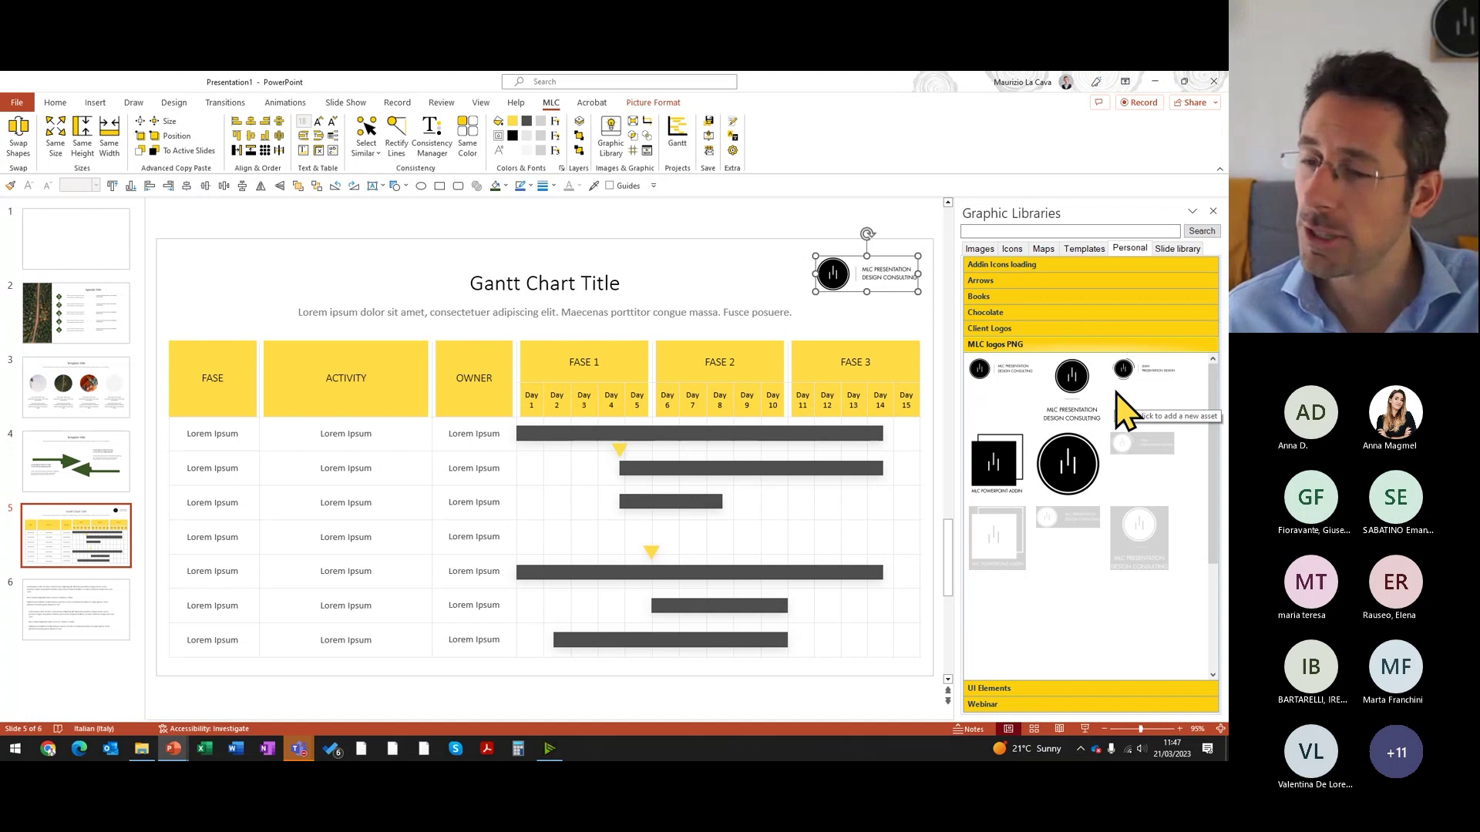
right_click(986, 609)
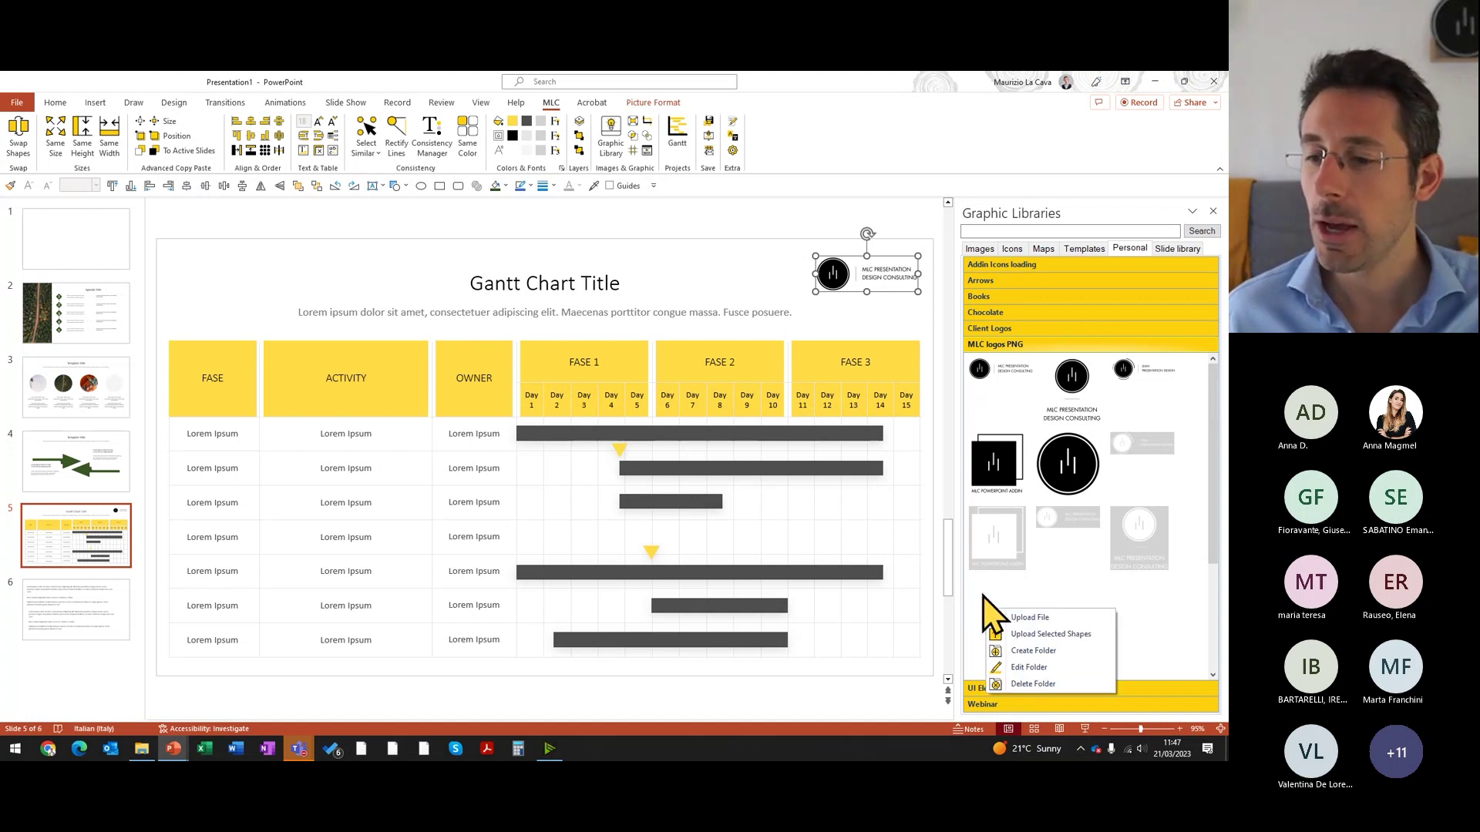
click(1095, 667)
click(549, 347)
text(ANNA)
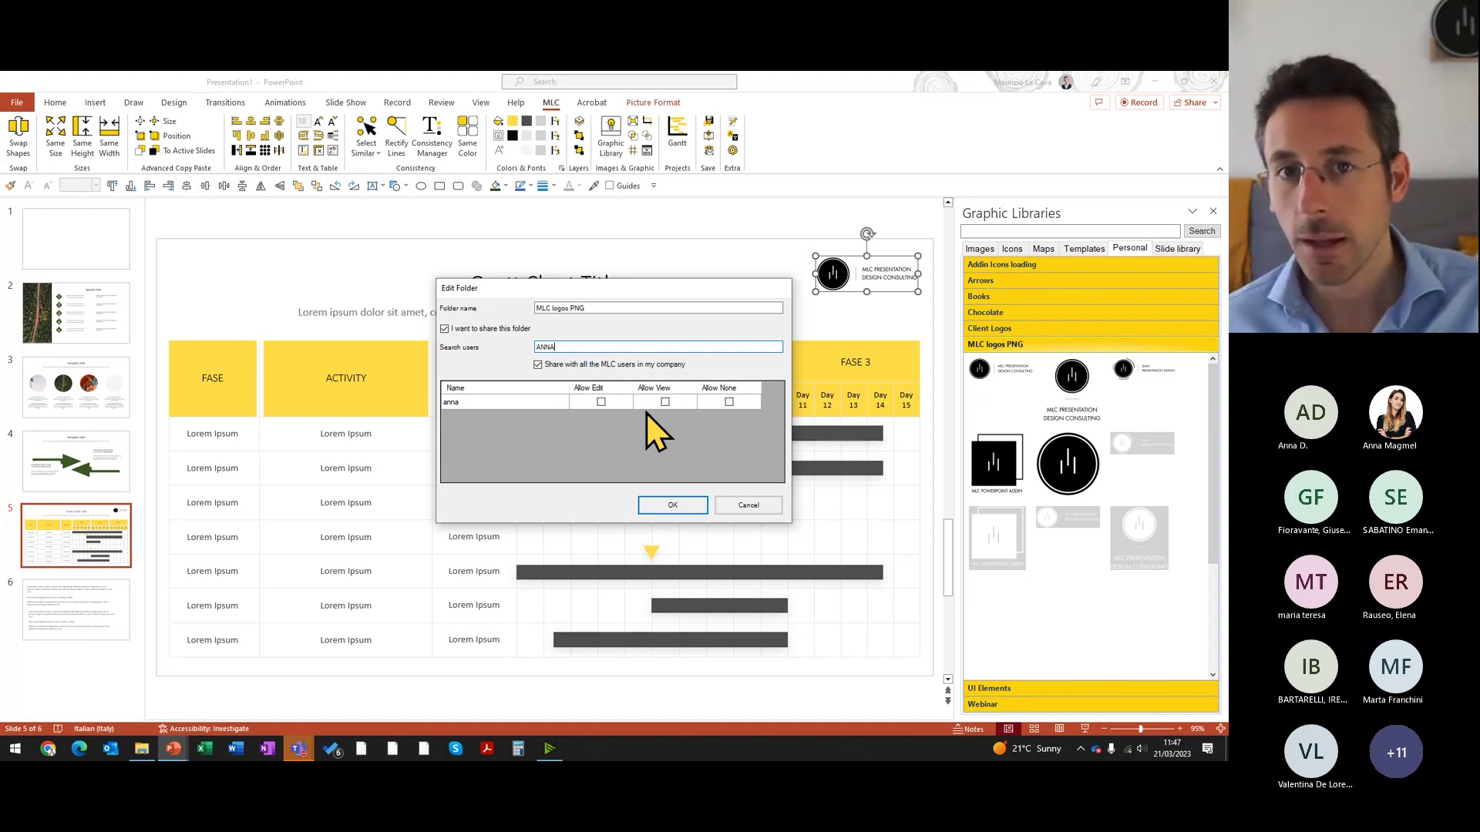
click(775, 508)
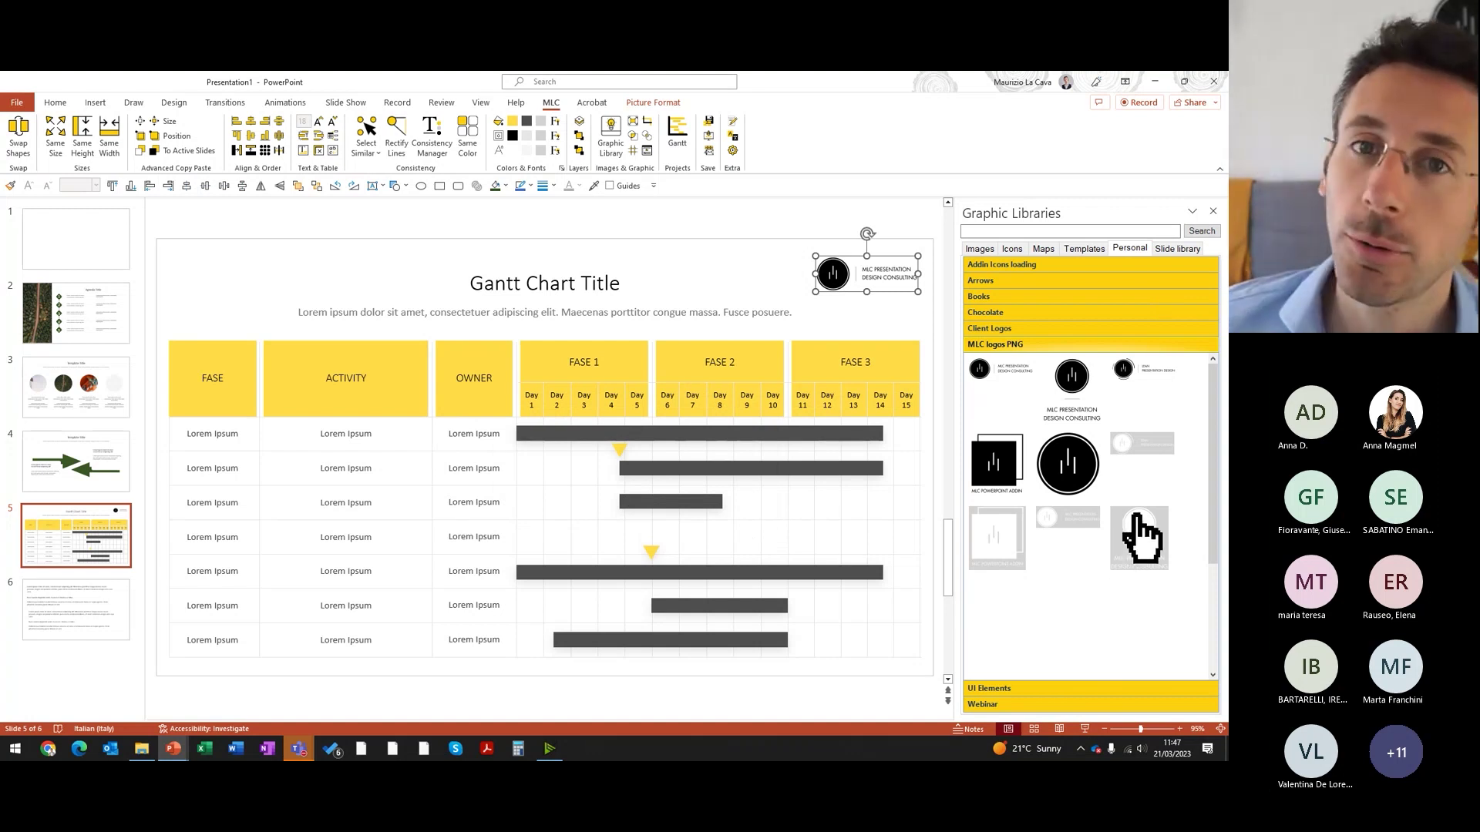
Step: Insert the Corporate template slide from the Slide library as new slide 6
click(1187, 249)
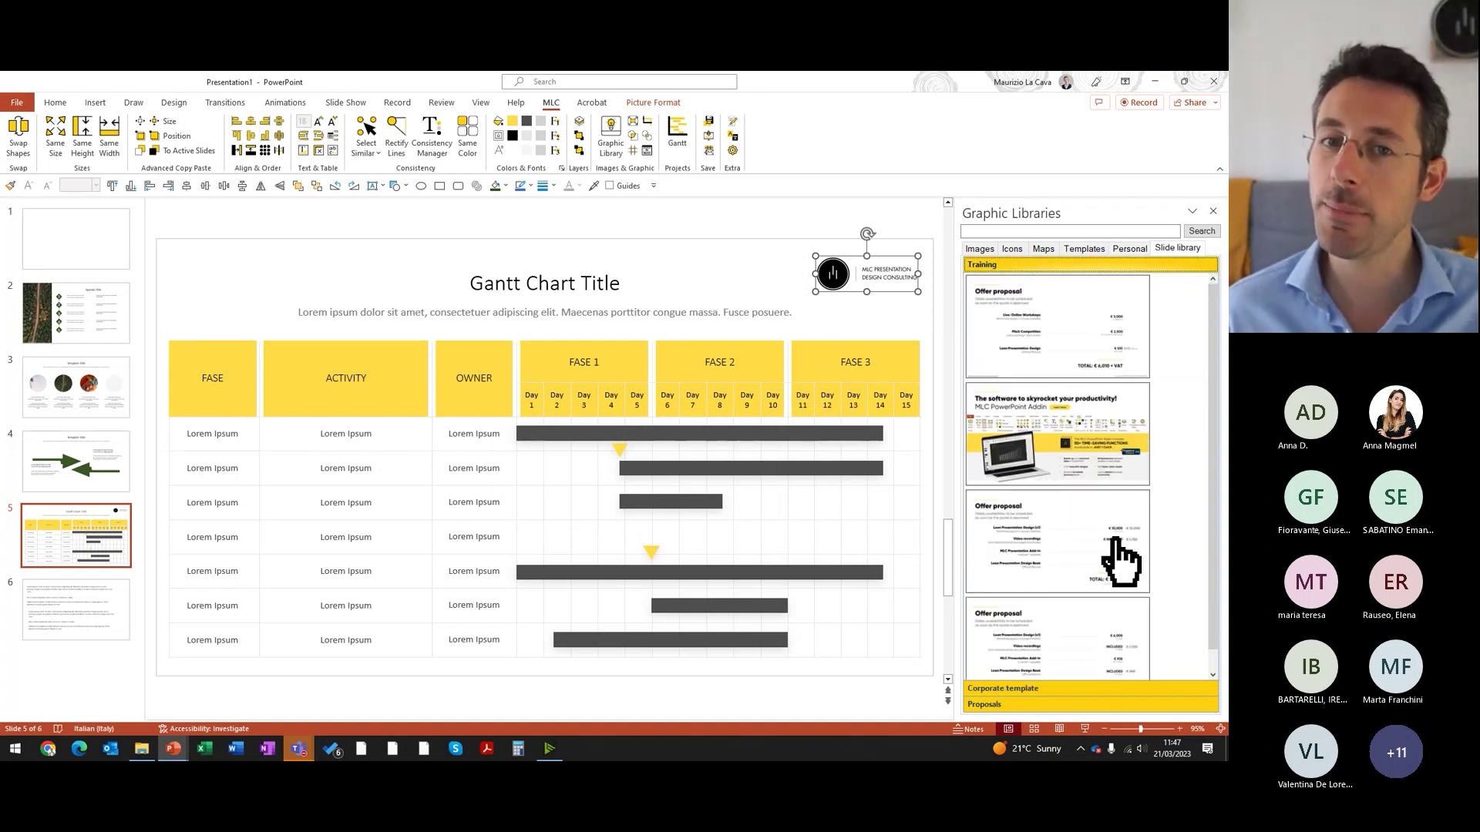
click(1032, 688)
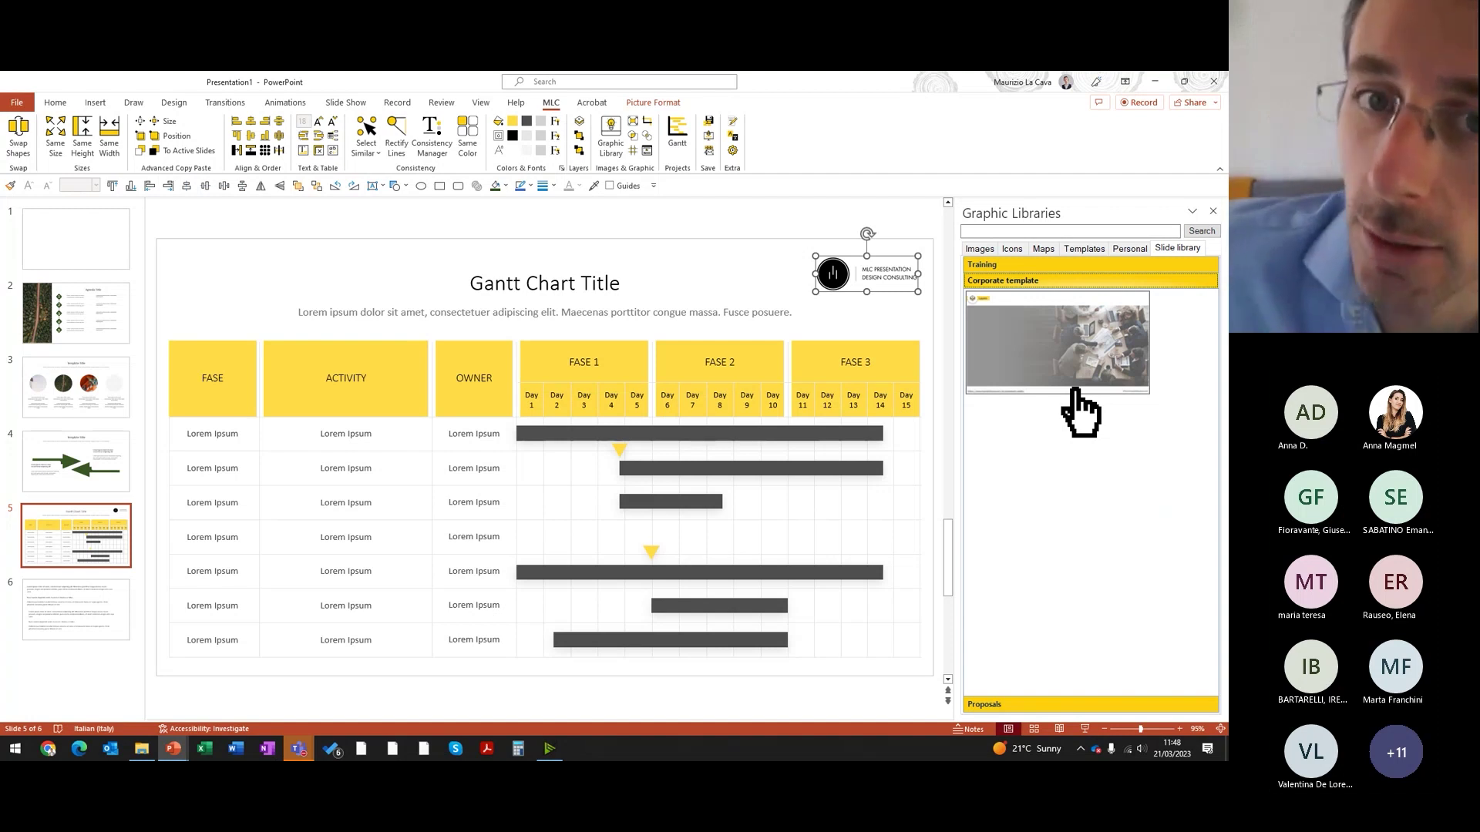
right_click(1040, 451)
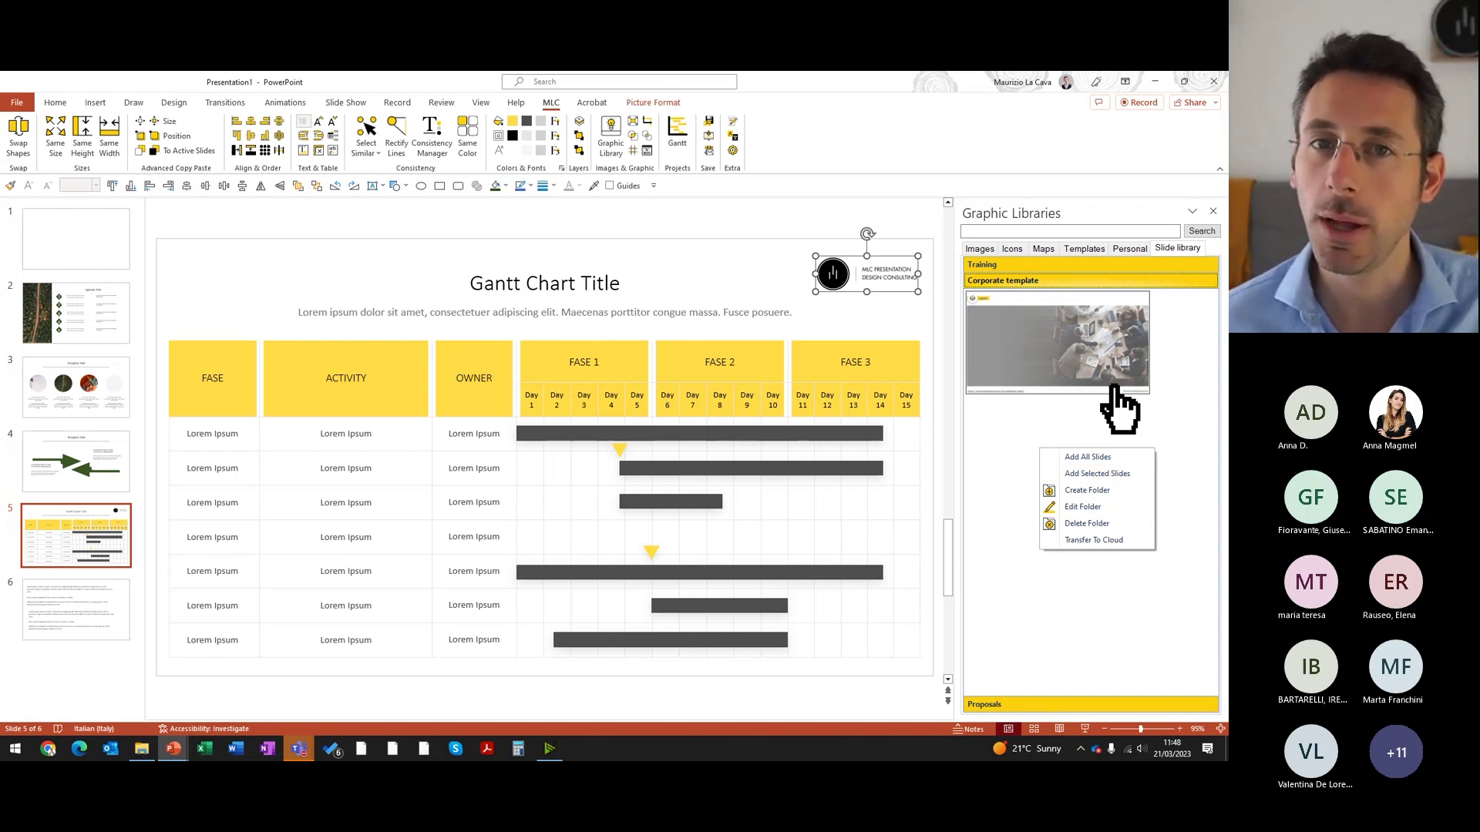
double_click(1079, 390)
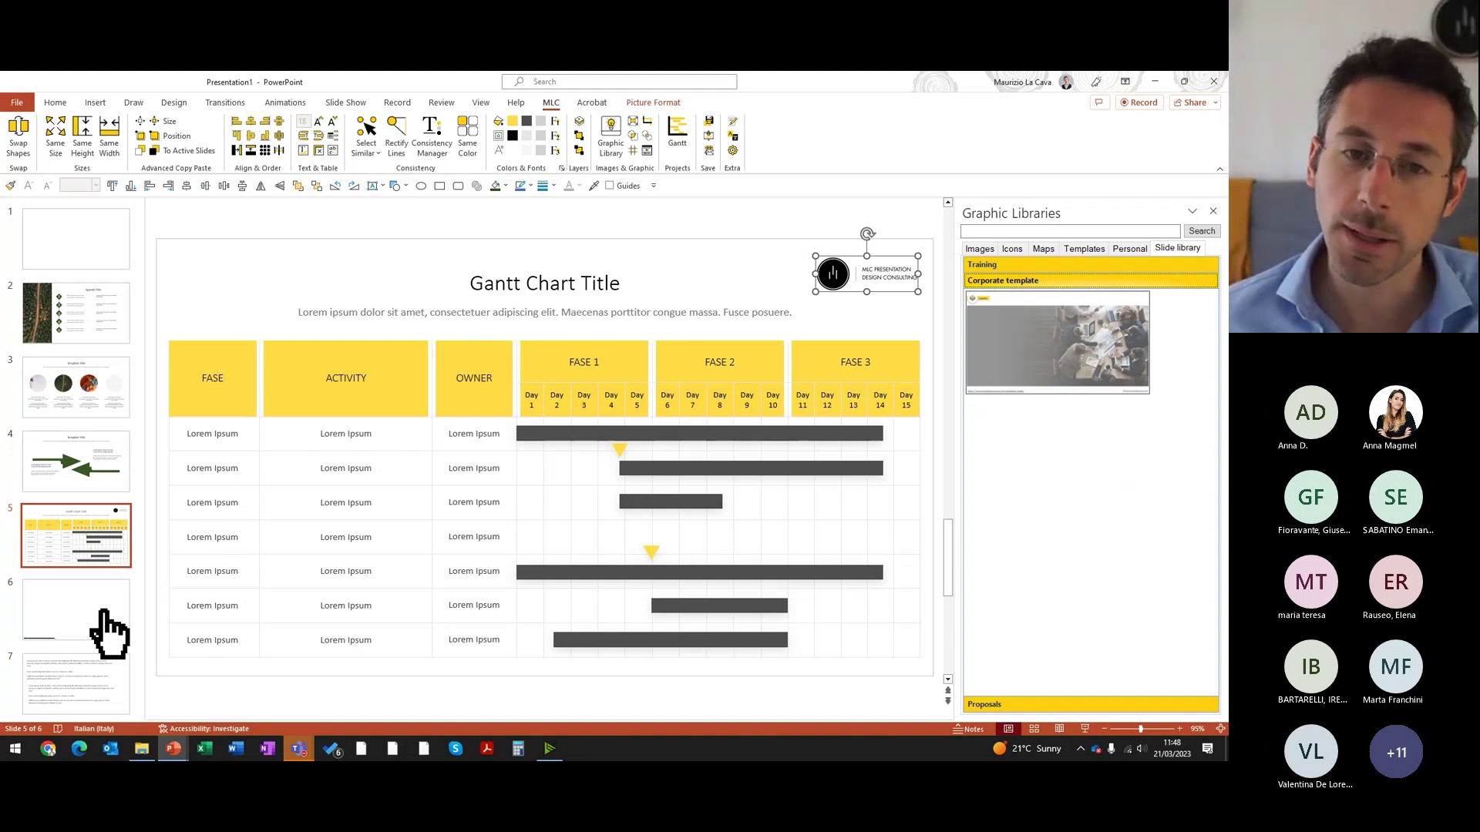
Step: Review slides 6 and 5, close Graphic Libraries, and select blank slide 1
drag(108, 633, 818, 432)
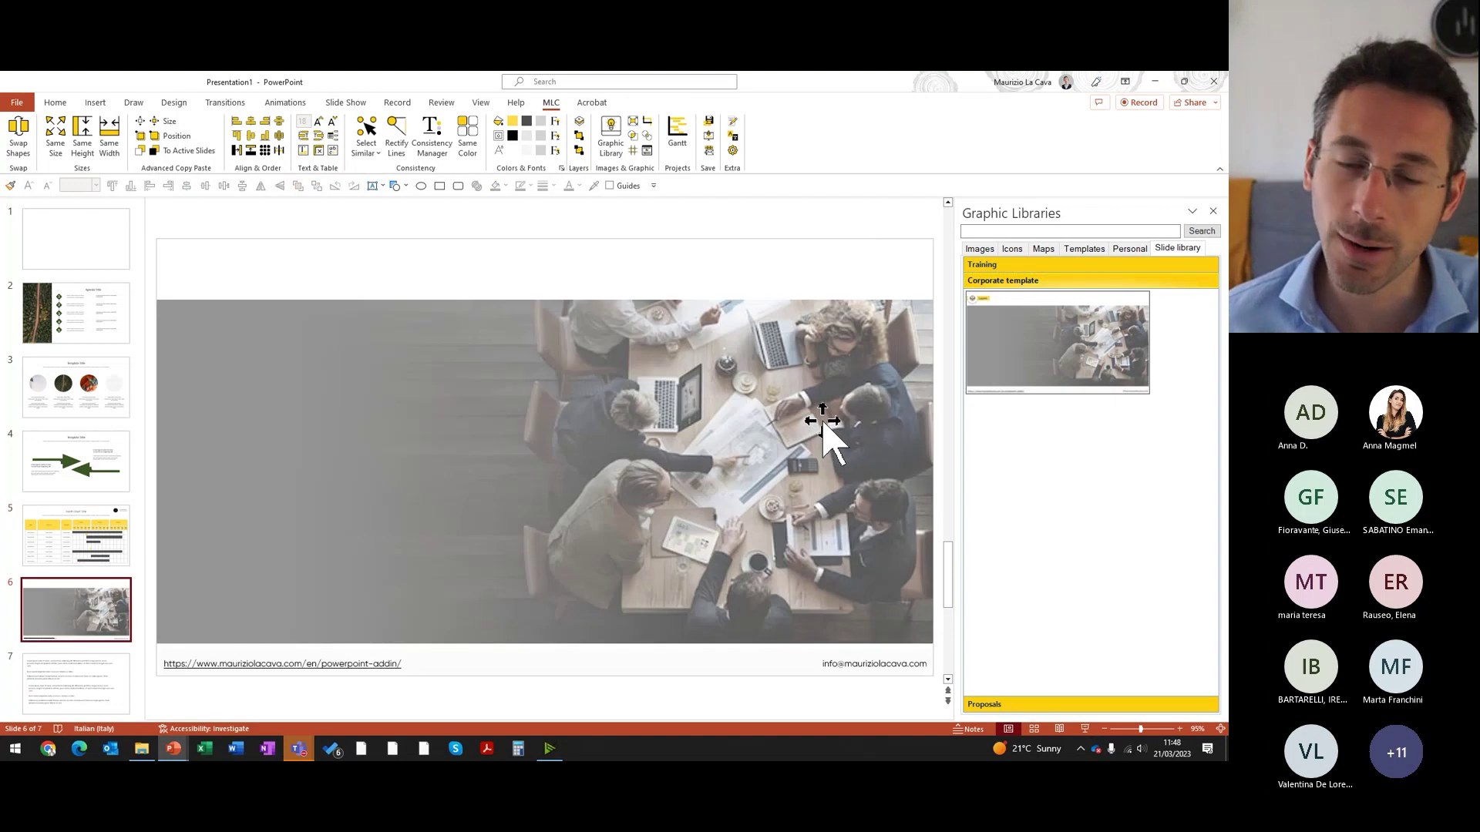
click(79, 561)
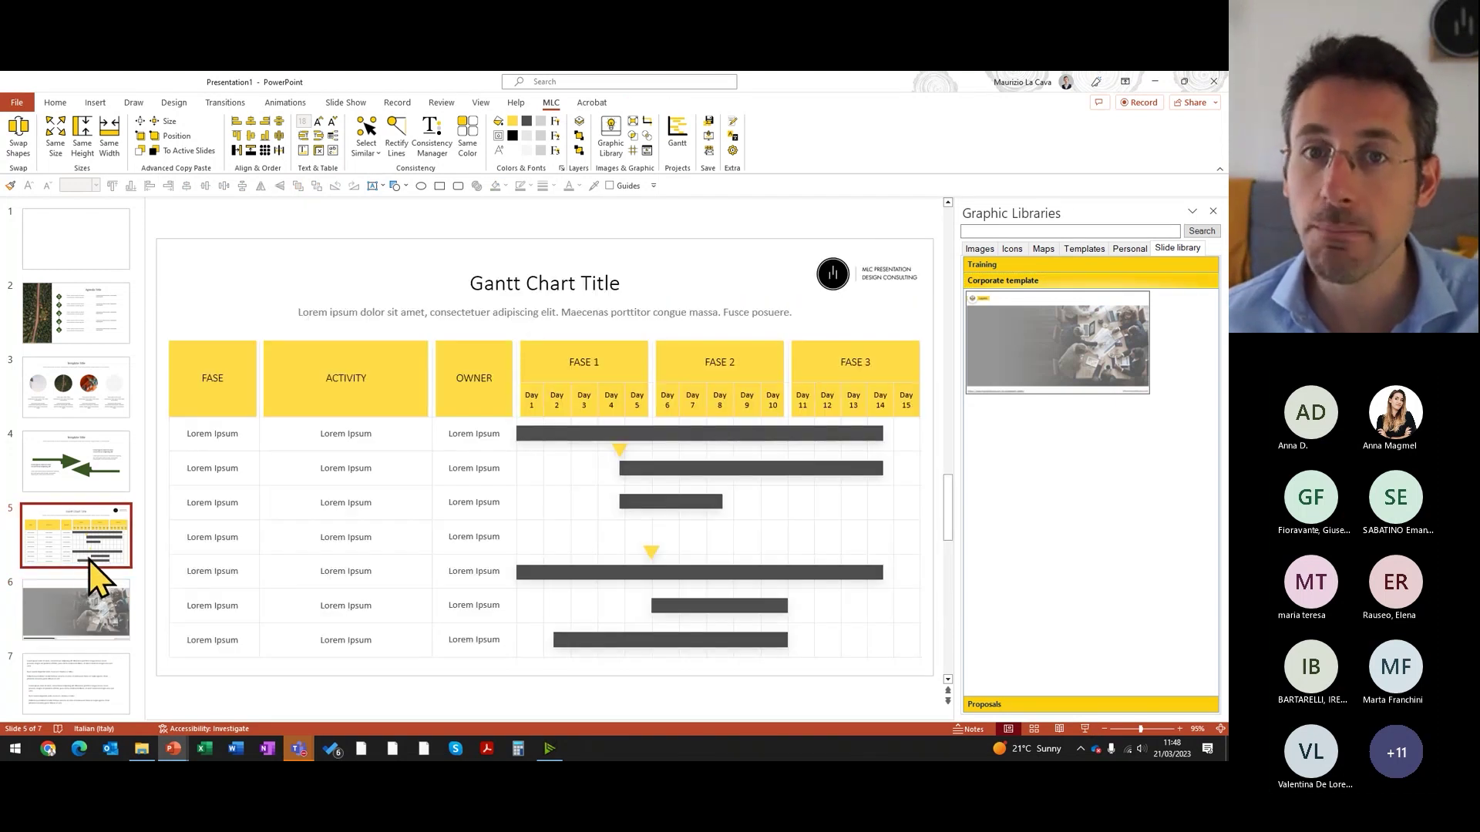
right_click(1034, 464)
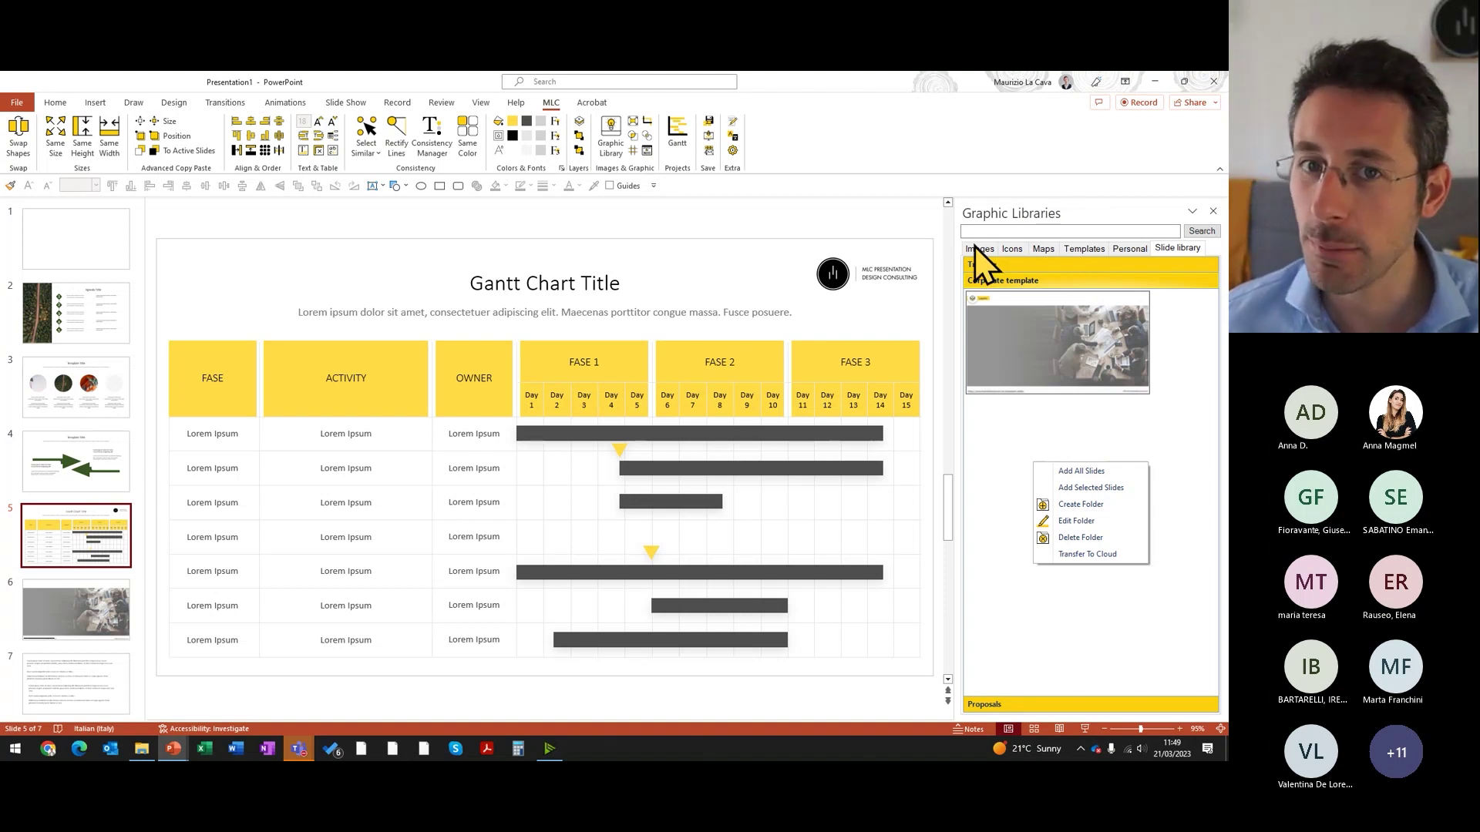
click(1213, 211)
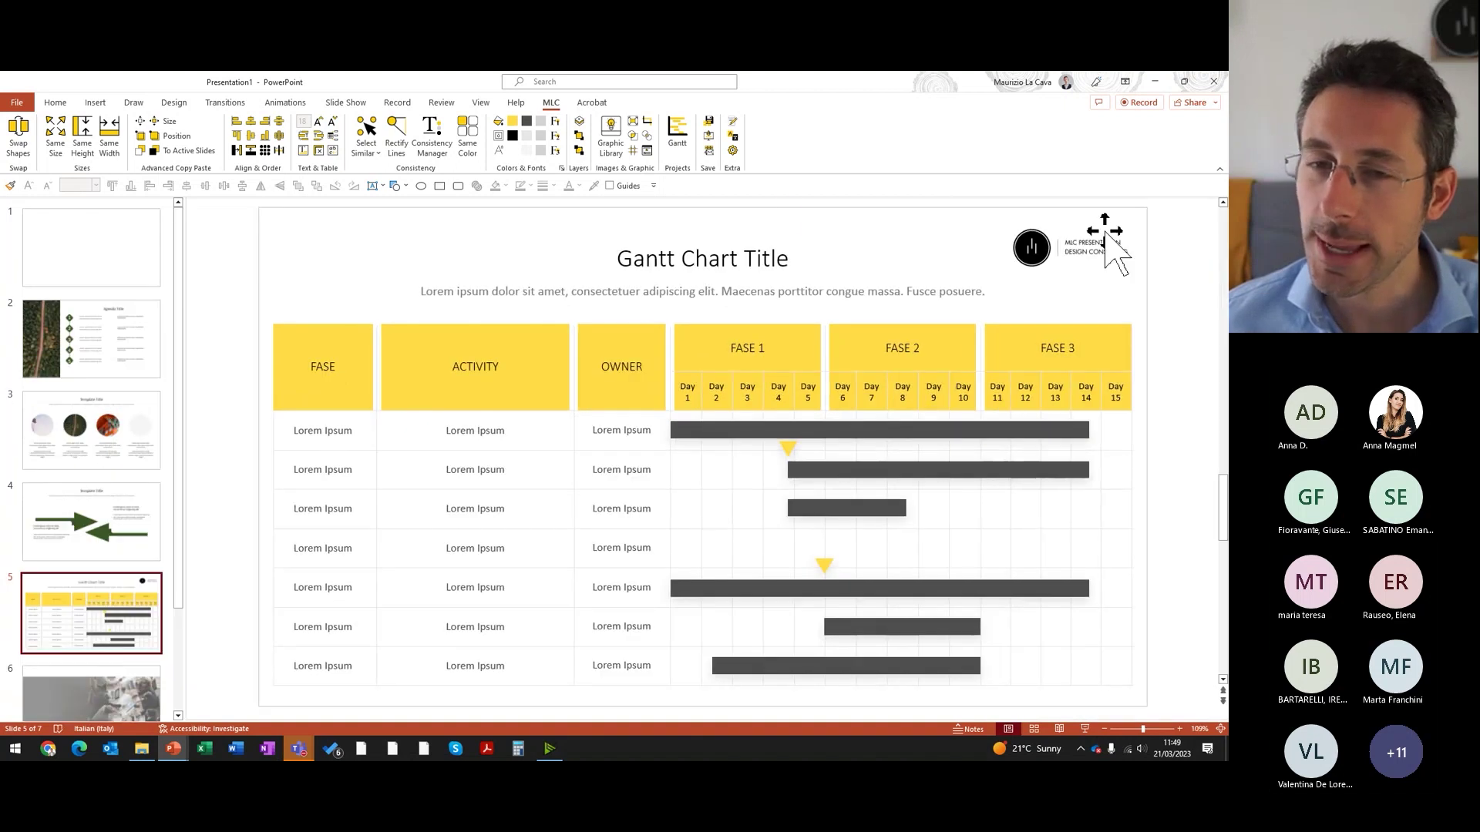
click(138, 270)
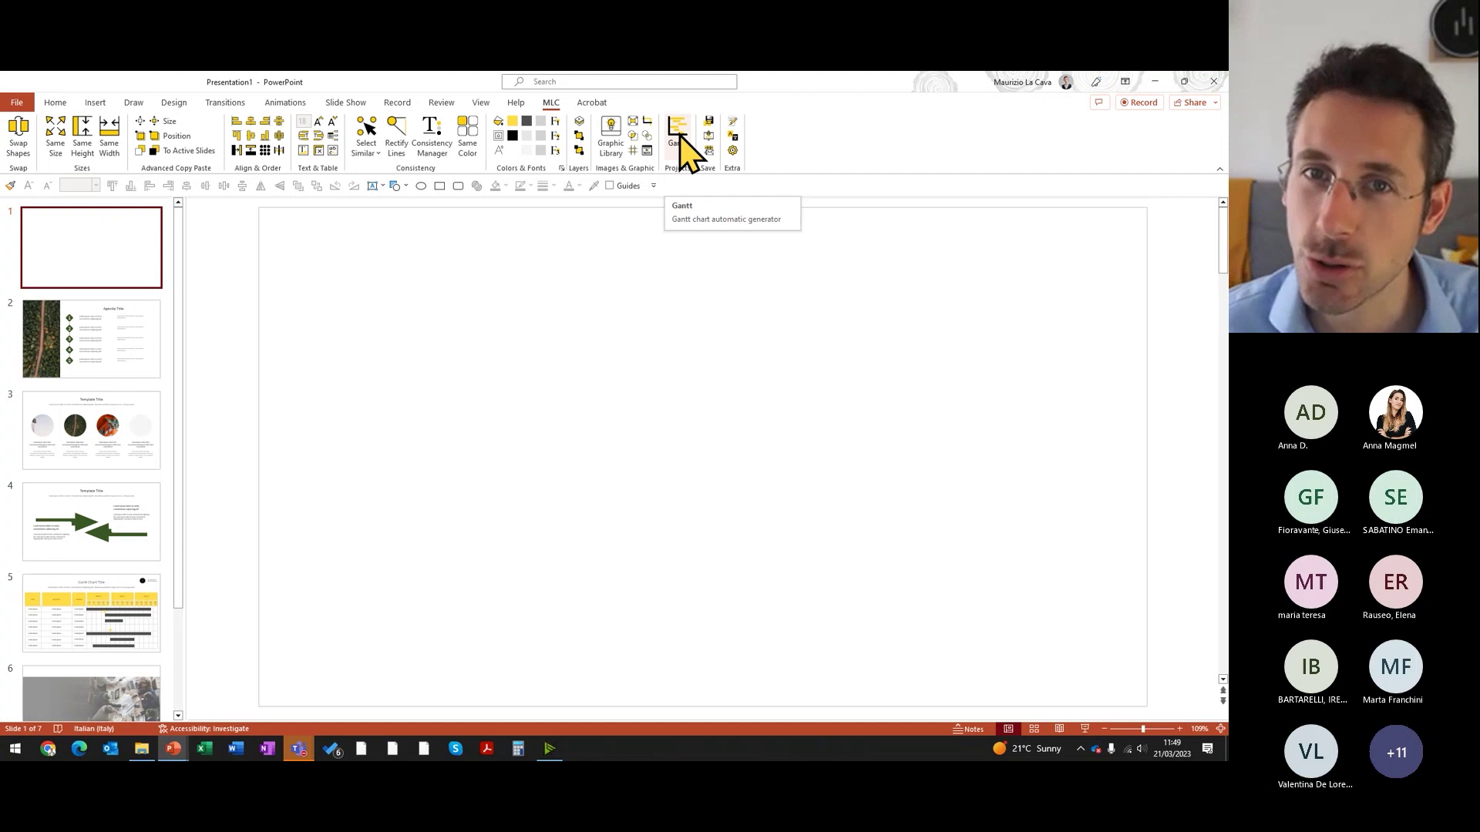
Step: In the Gantt generator, enter TASK 1 ending on 22 April
click(681, 137)
click(396, 367)
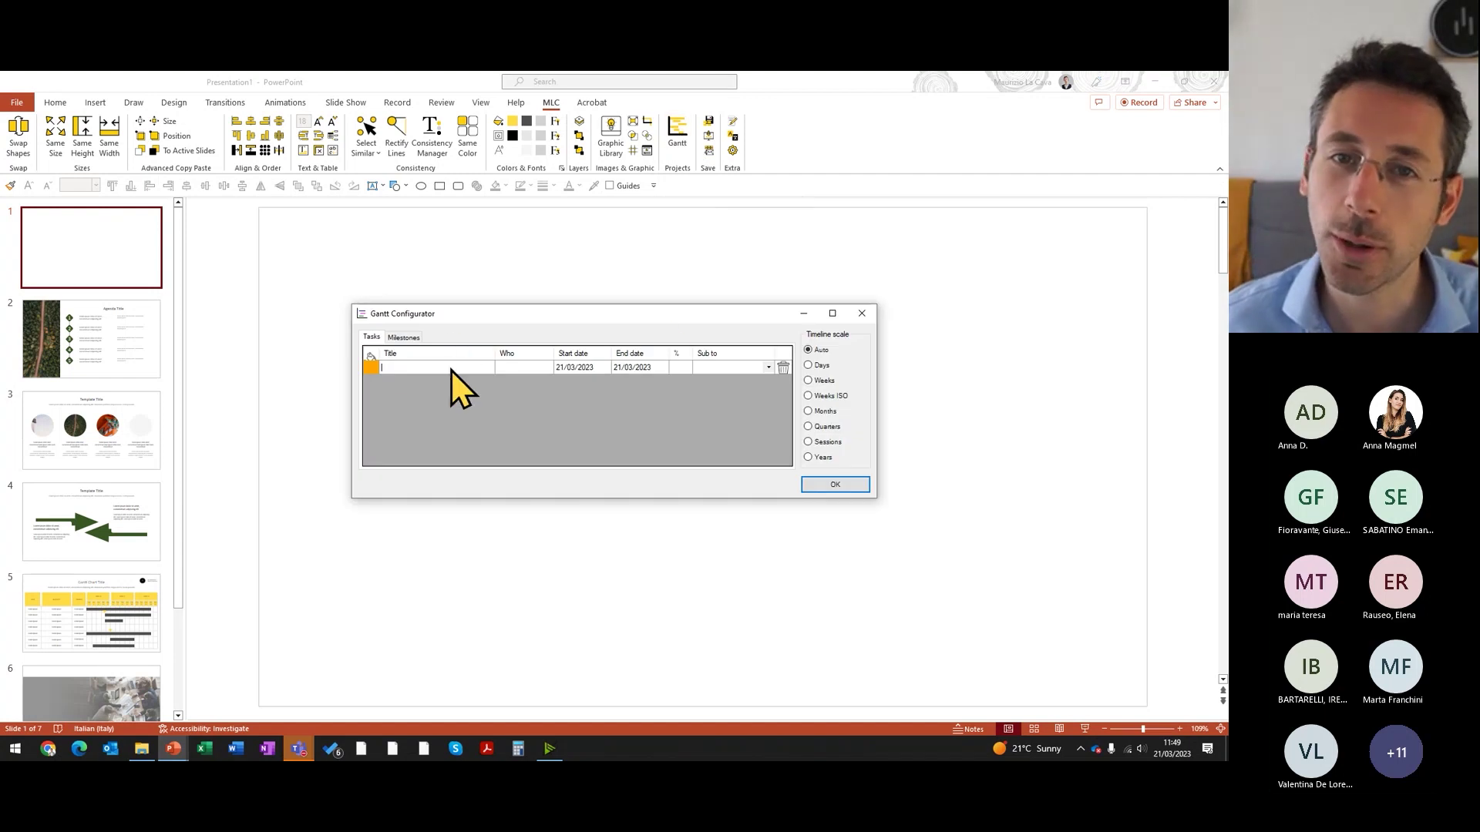
text(TASK 1)
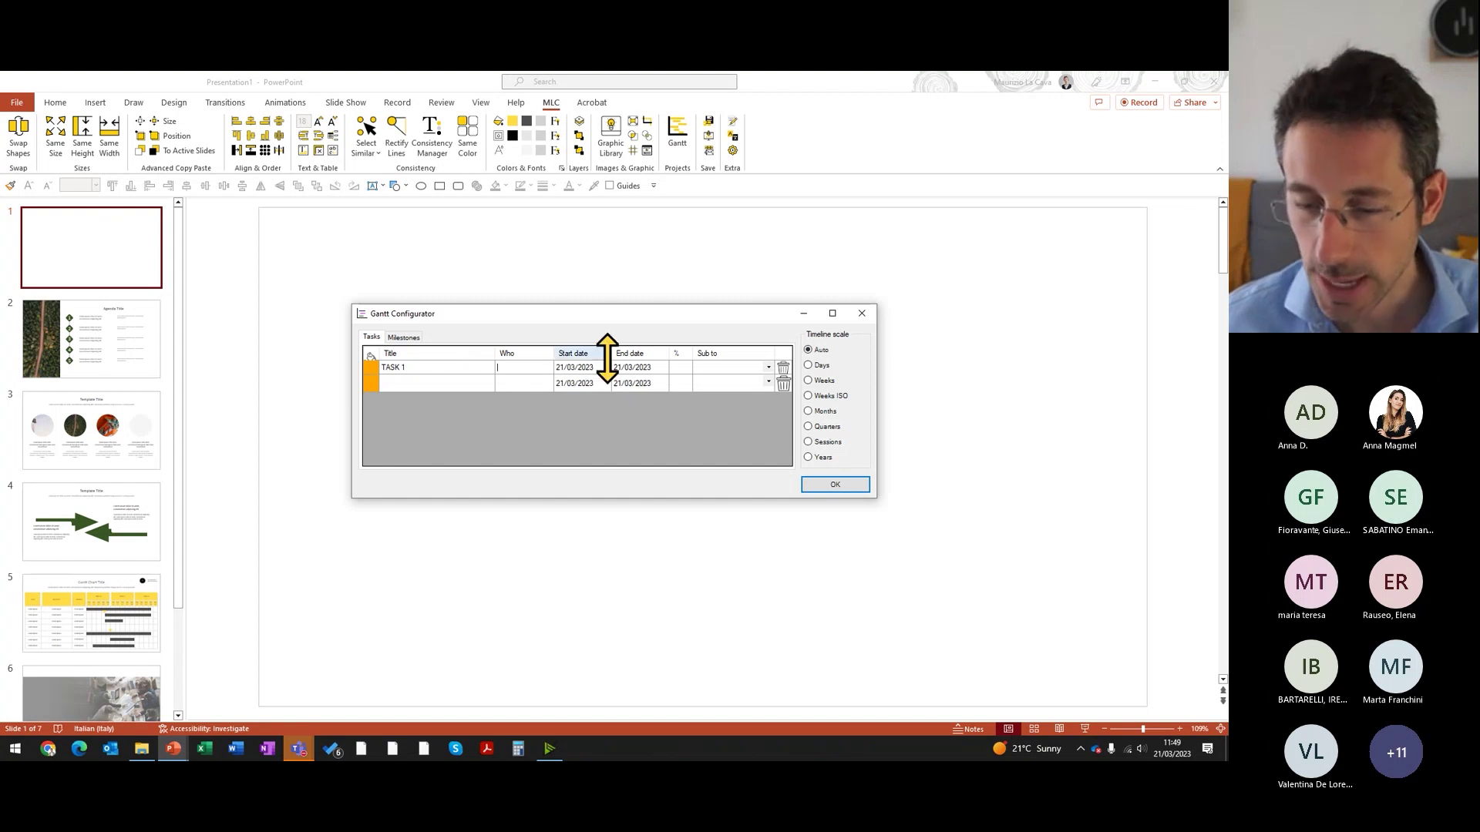
click(632, 369)
click(662, 367)
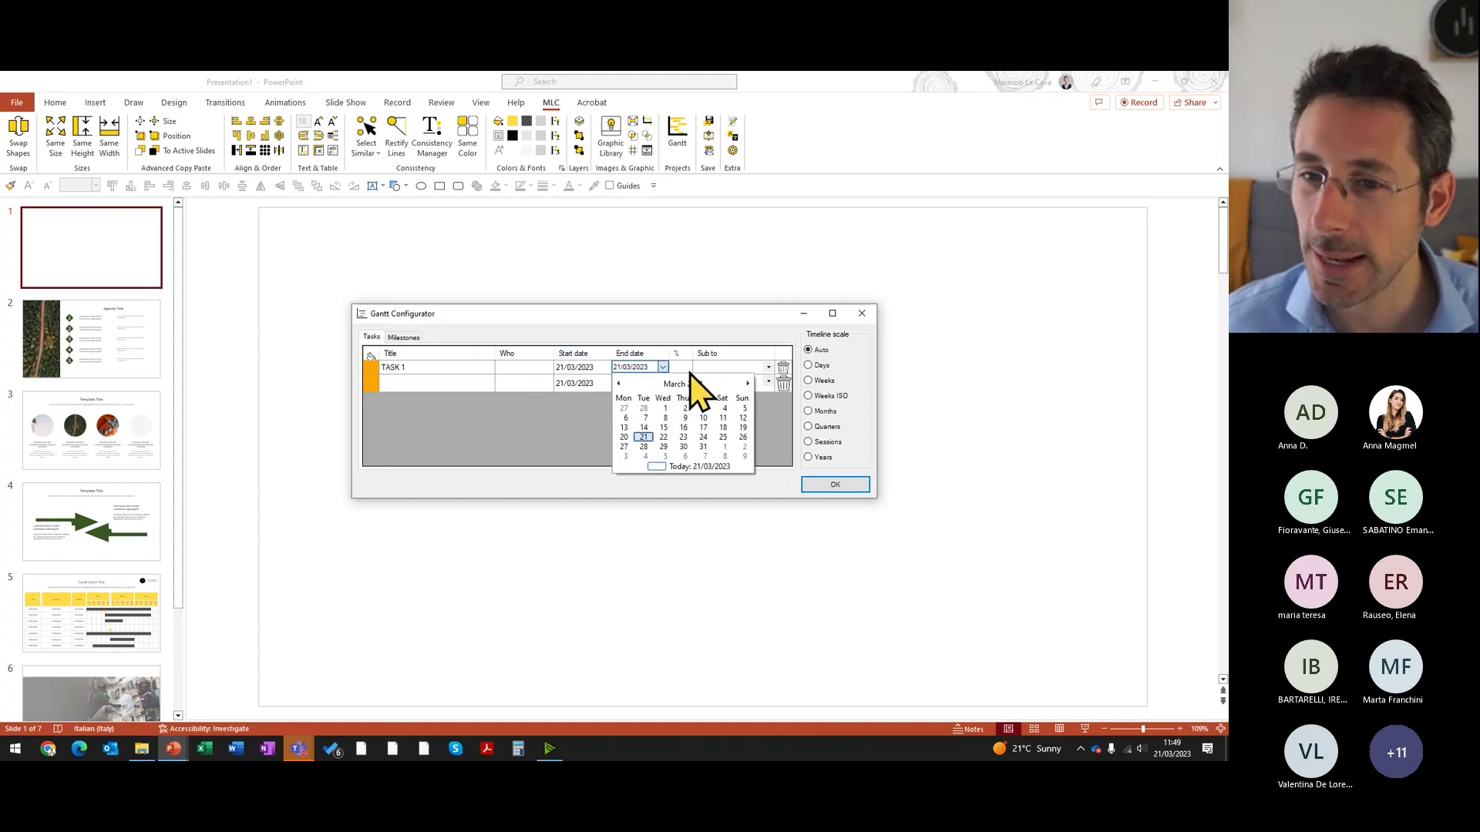
click(747, 383)
click(723, 437)
Step: Enter TASK 2 running from 22 March to 28 May
click(460, 384)
text(TAS)
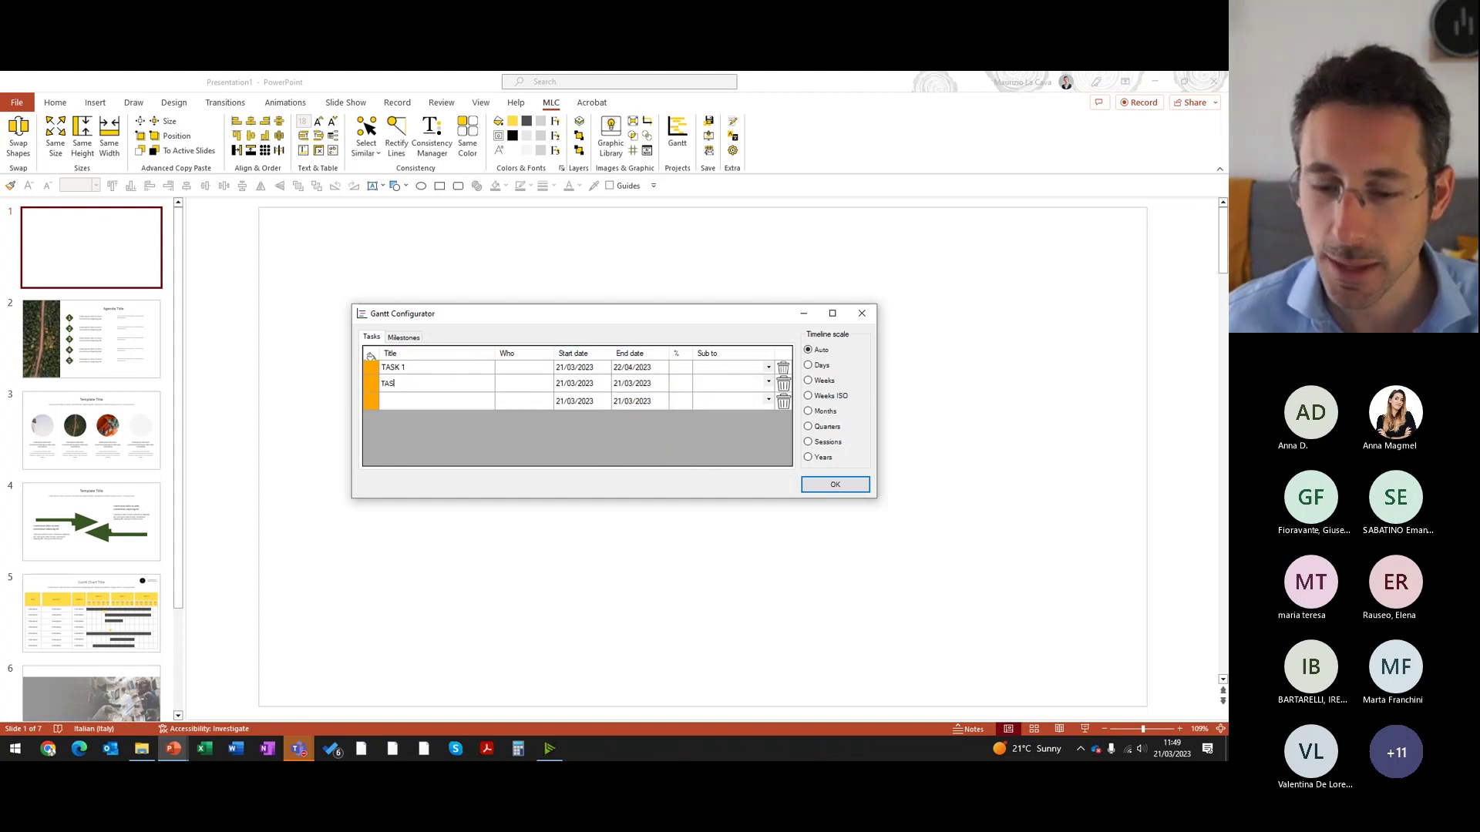
click(604, 383)
click(605, 381)
click(621, 456)
click(645, 383)
click(662, 382)
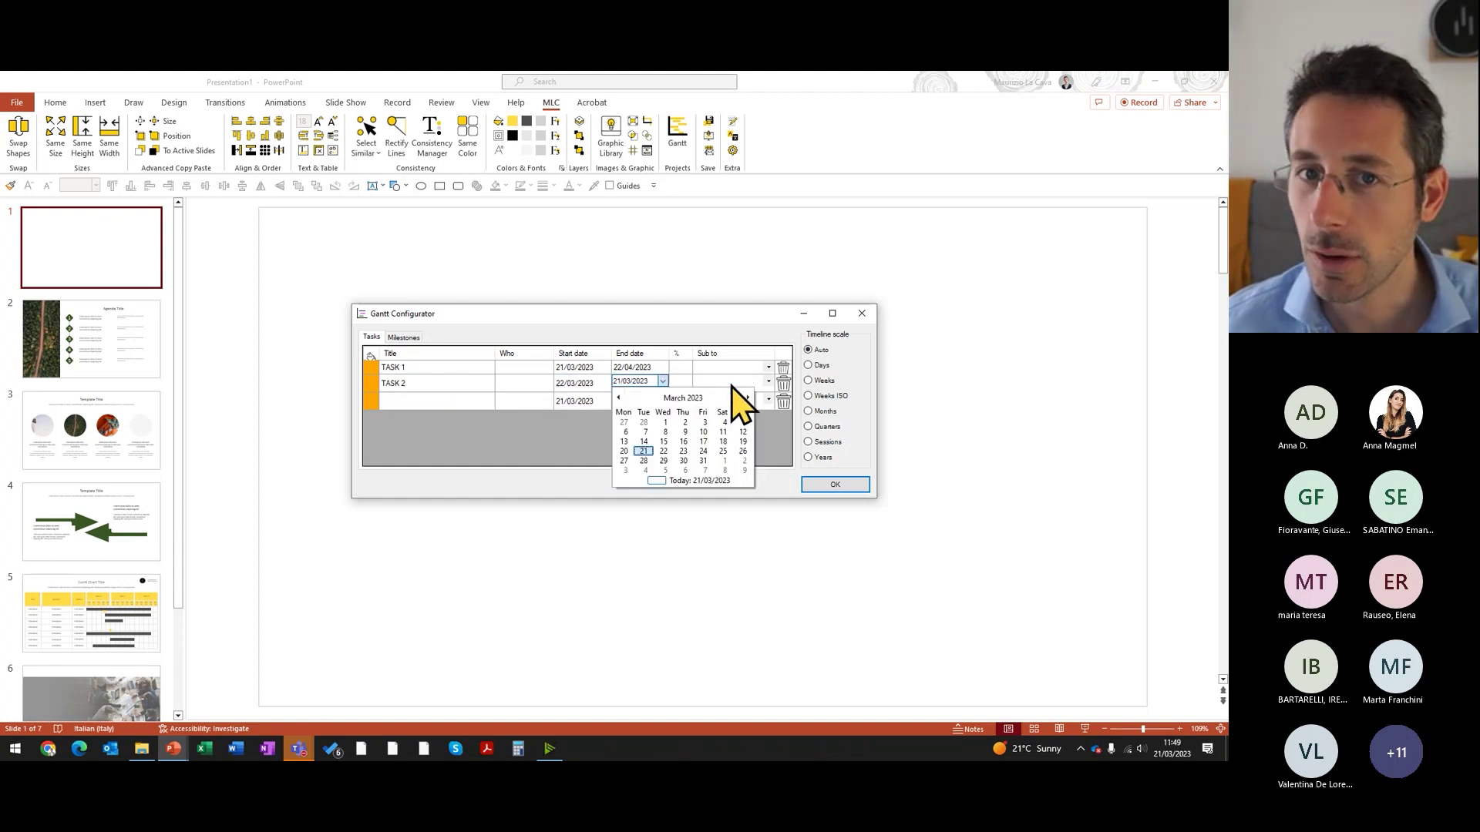
click(747, 397)
click(747, 398)
click(742, 461)
Step: Enter TASK 3 from 22 April to 21 May and generate the Gantt chart
click(397, 401)
text(TAS)
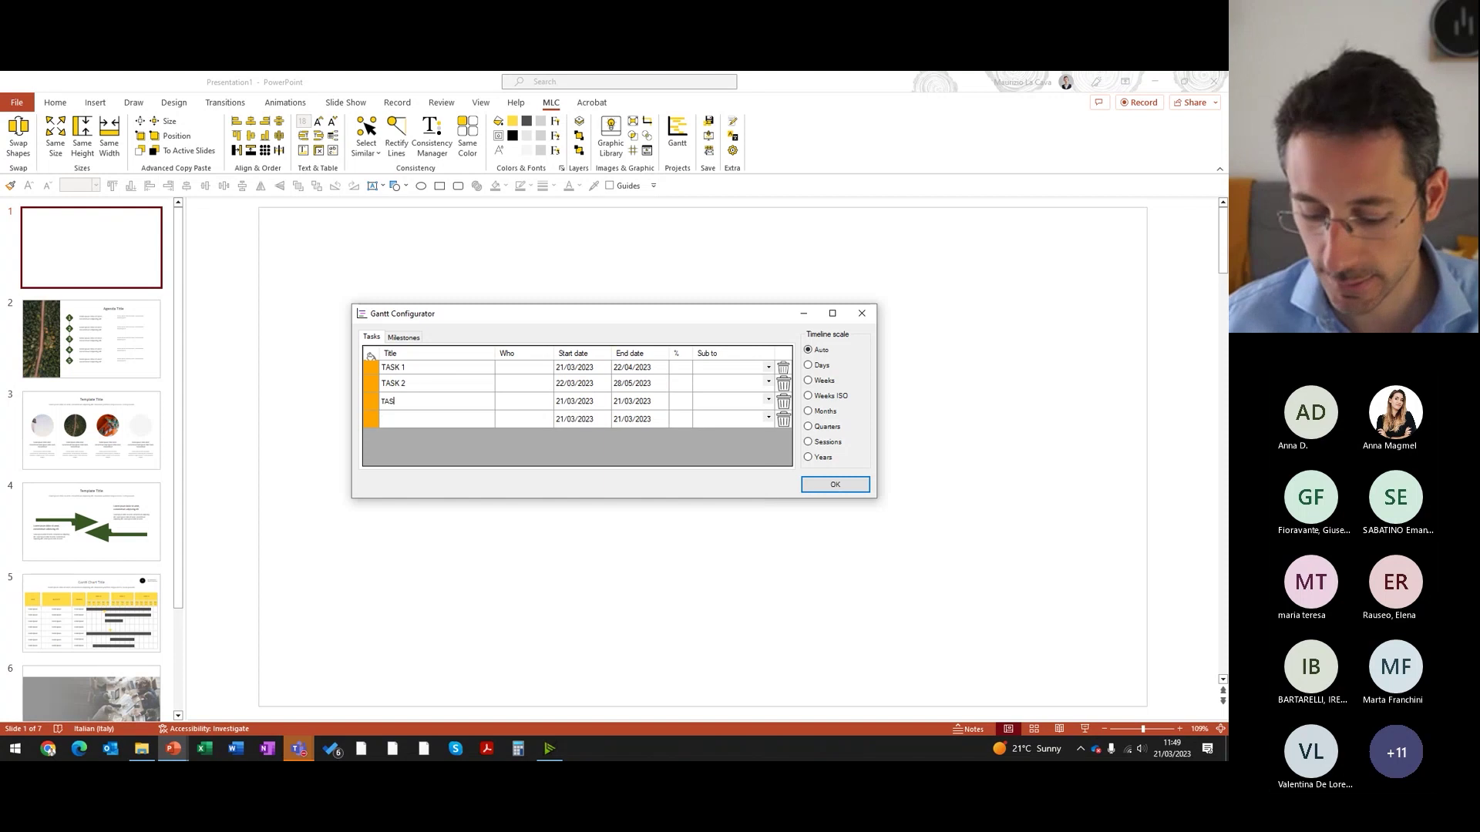
click(582, 401)
click(605, 399)
click(696, 418)
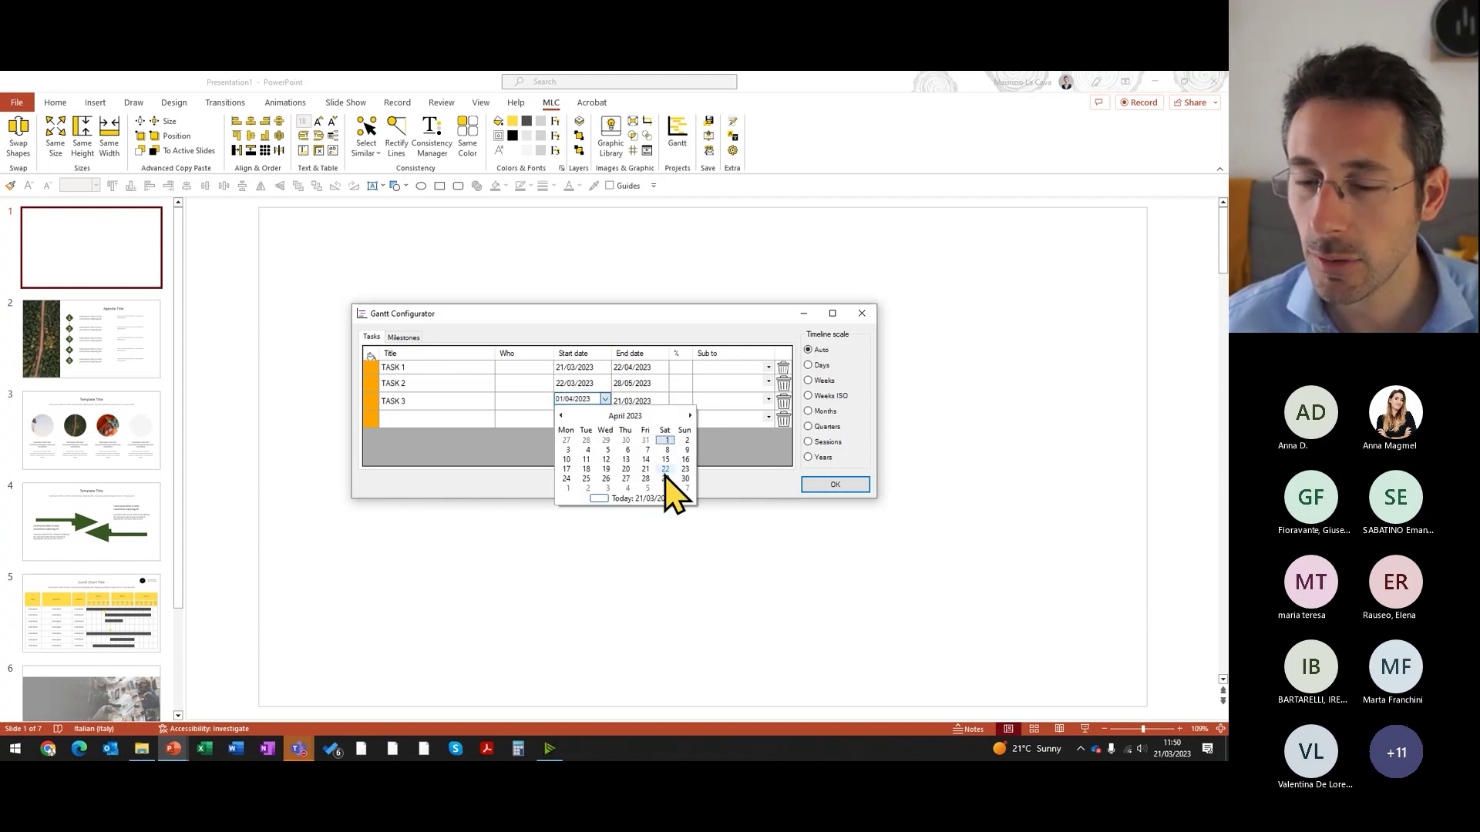
click(670, 489)
click(655, 399)
click(663, 400)
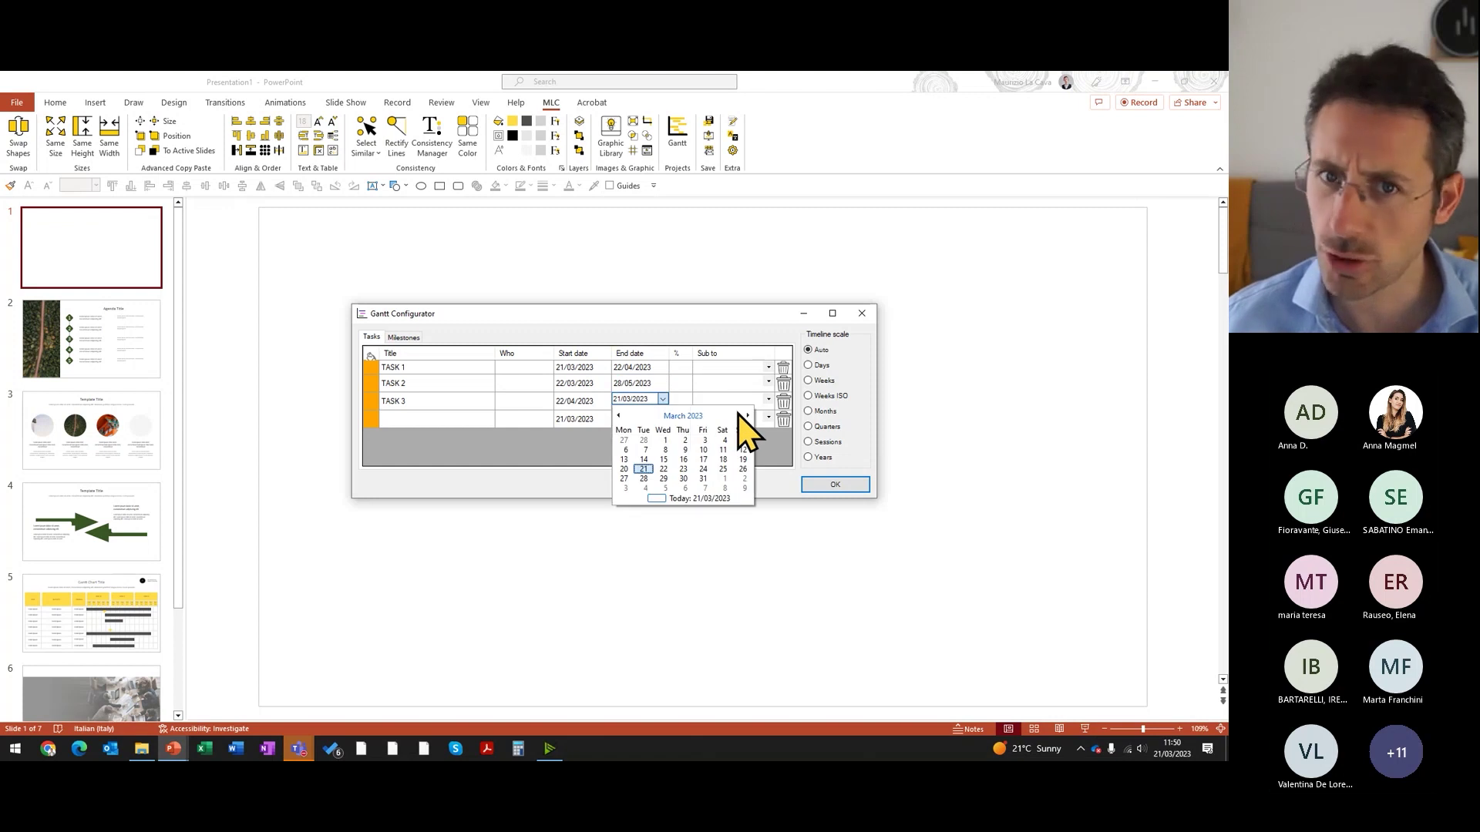
click(747, 415)
click(743, 469)
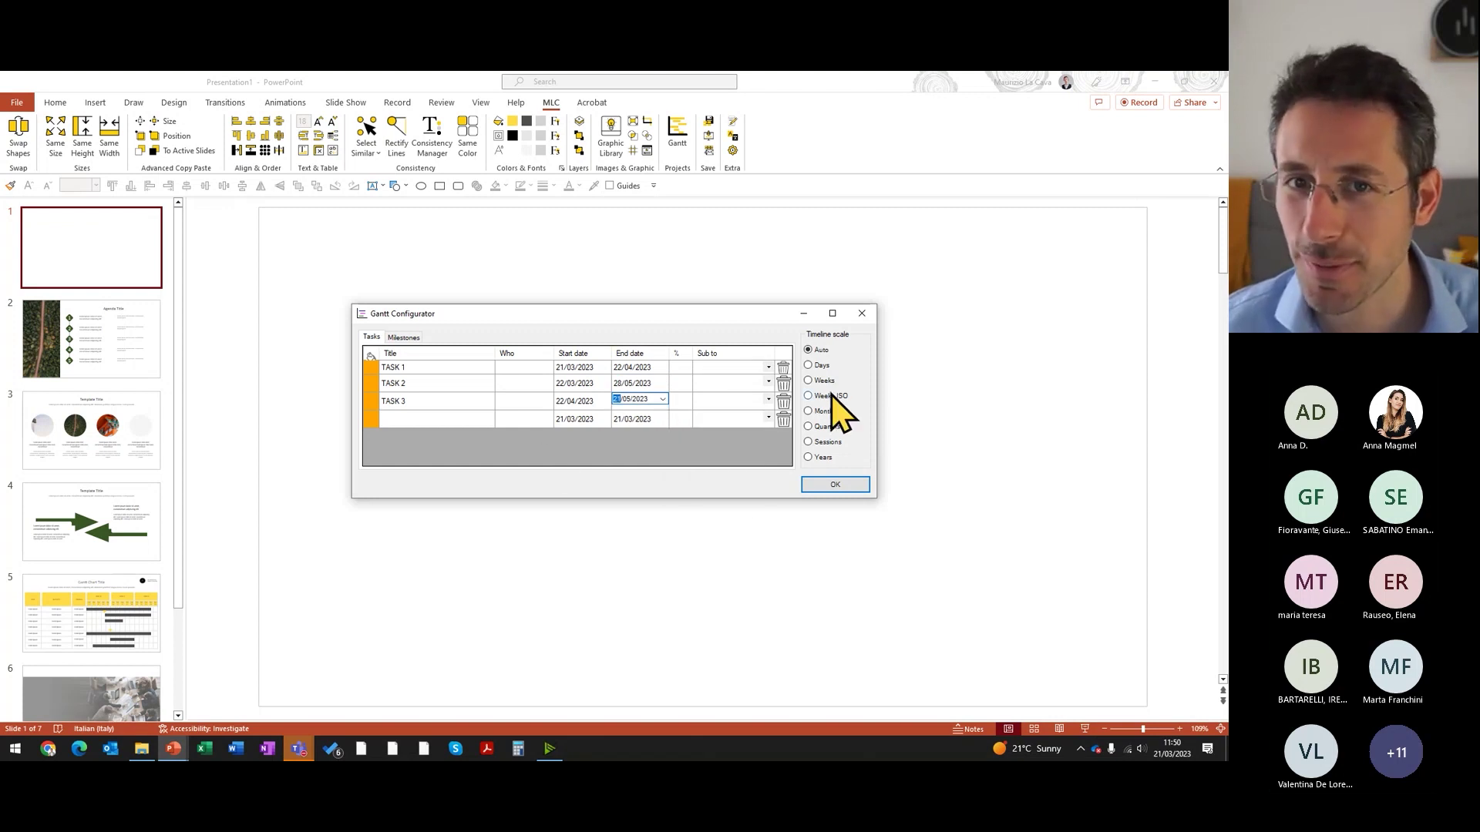
click(846, 487)
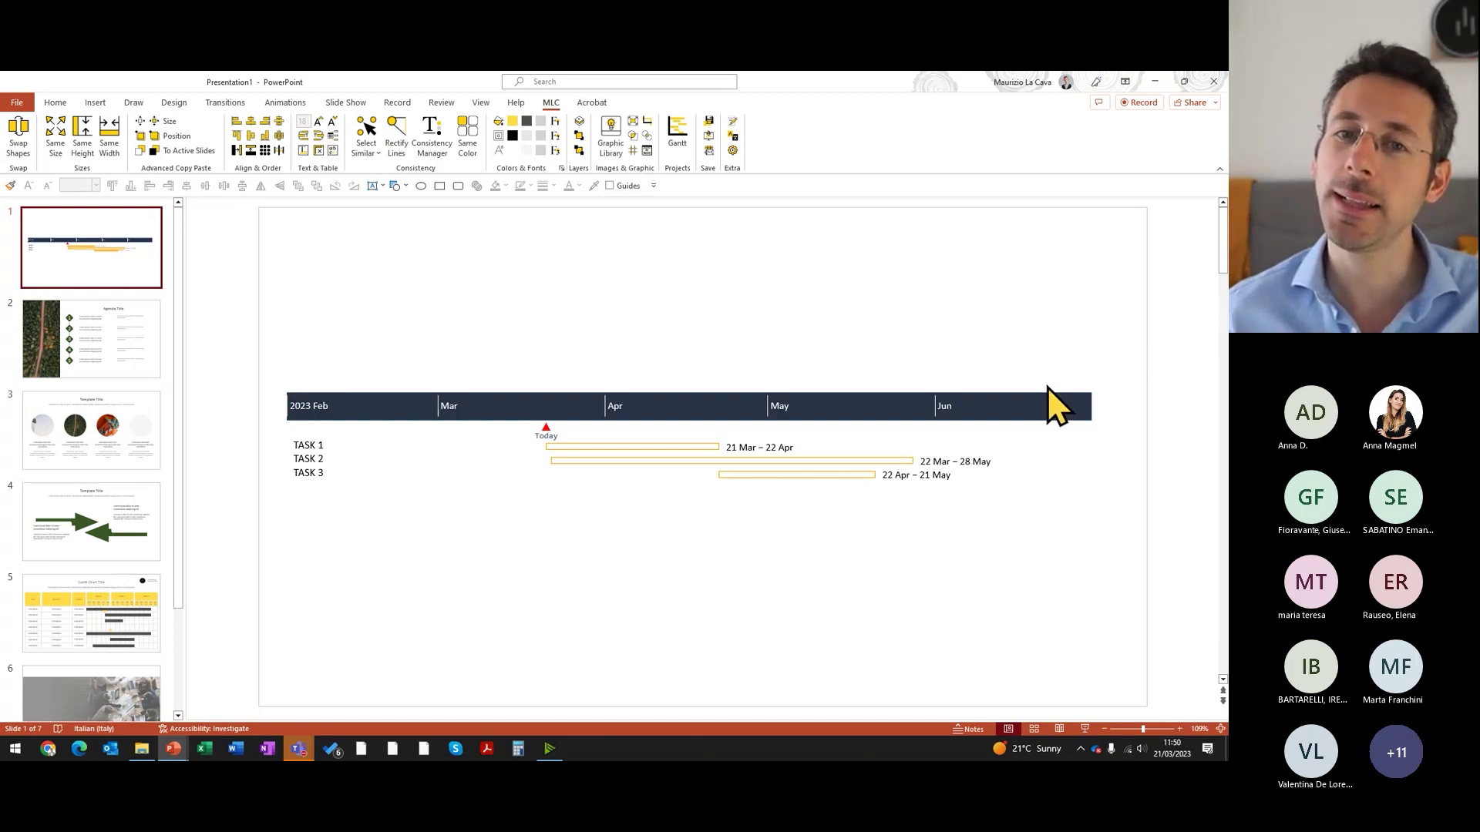
Step: Set task progress to 10%, 60% and 100% and apply it to the chart
click(1056, 405)
click(1130, 385)
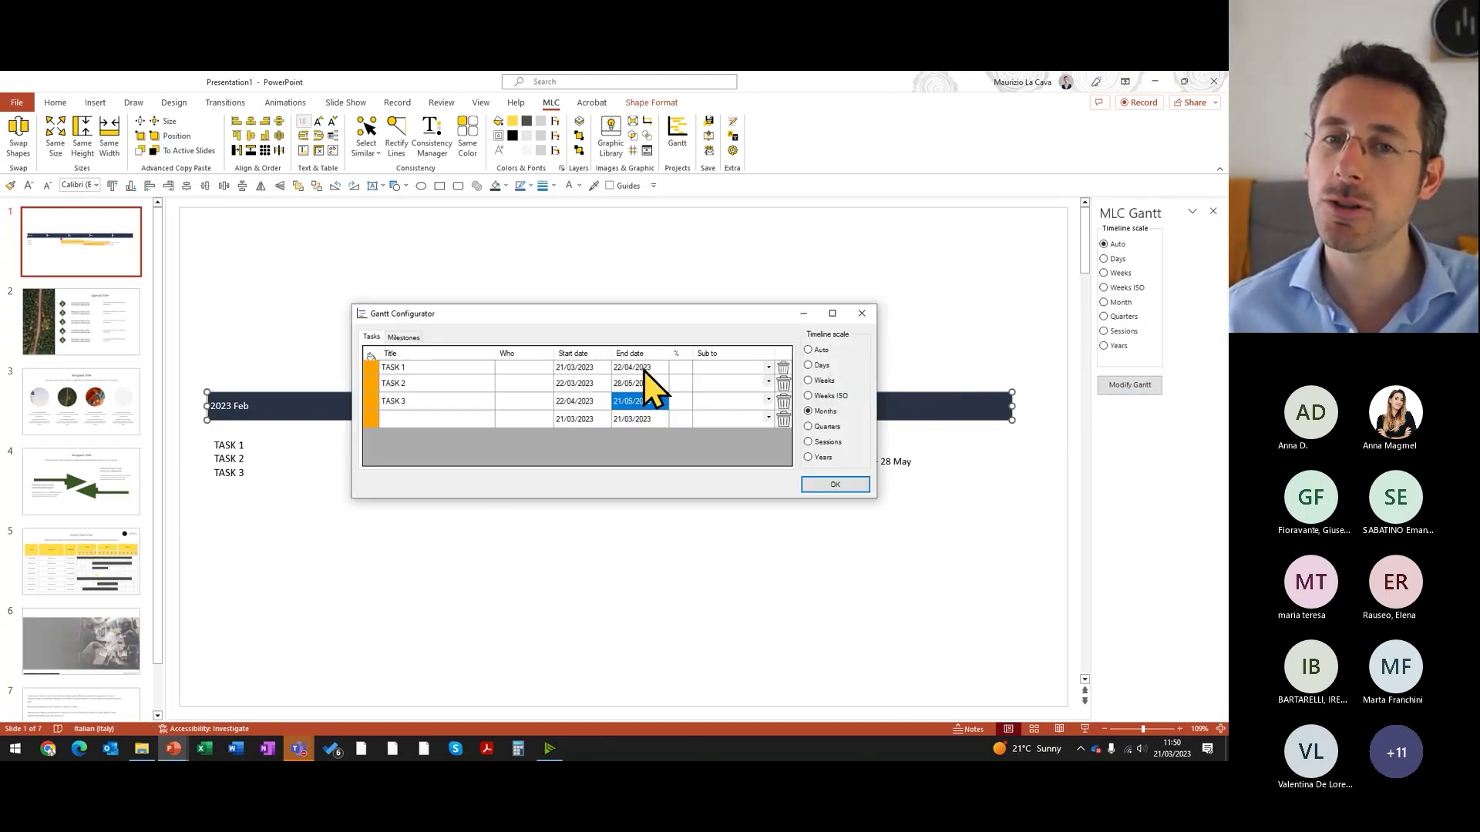
click(680, 368)
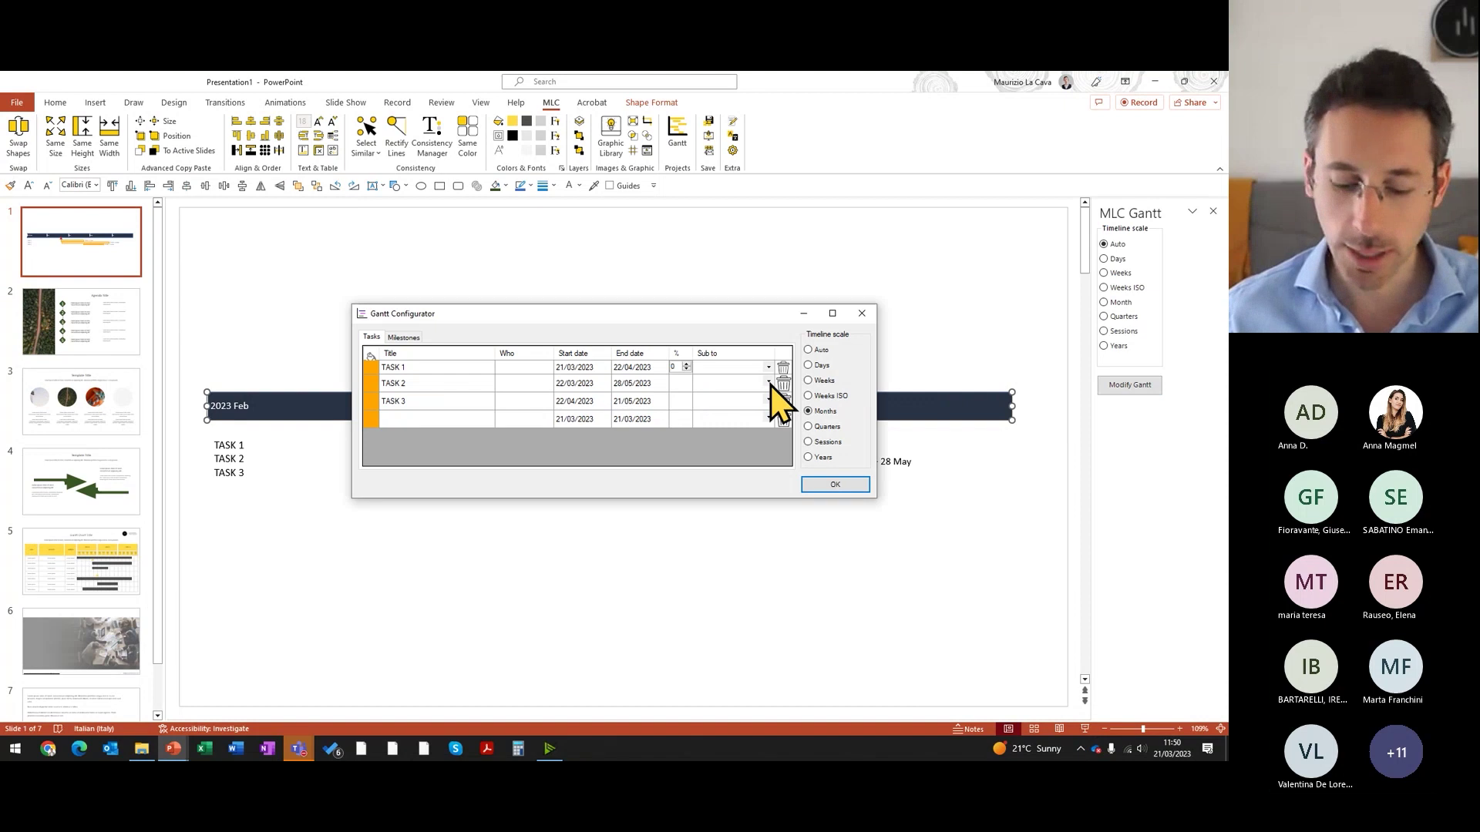
text(1)
click(678, 383)
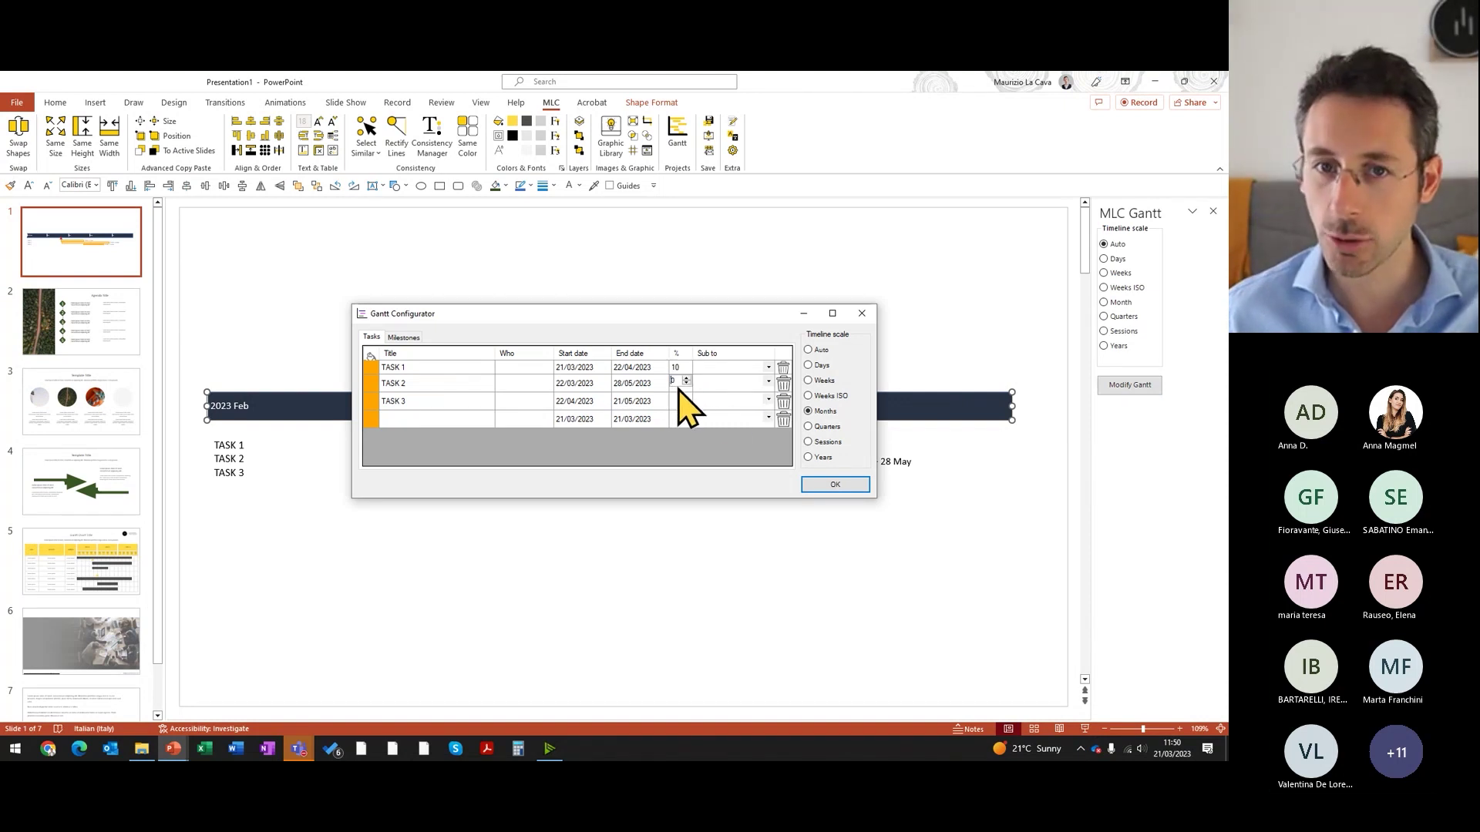
text(60)
click(677, 400)
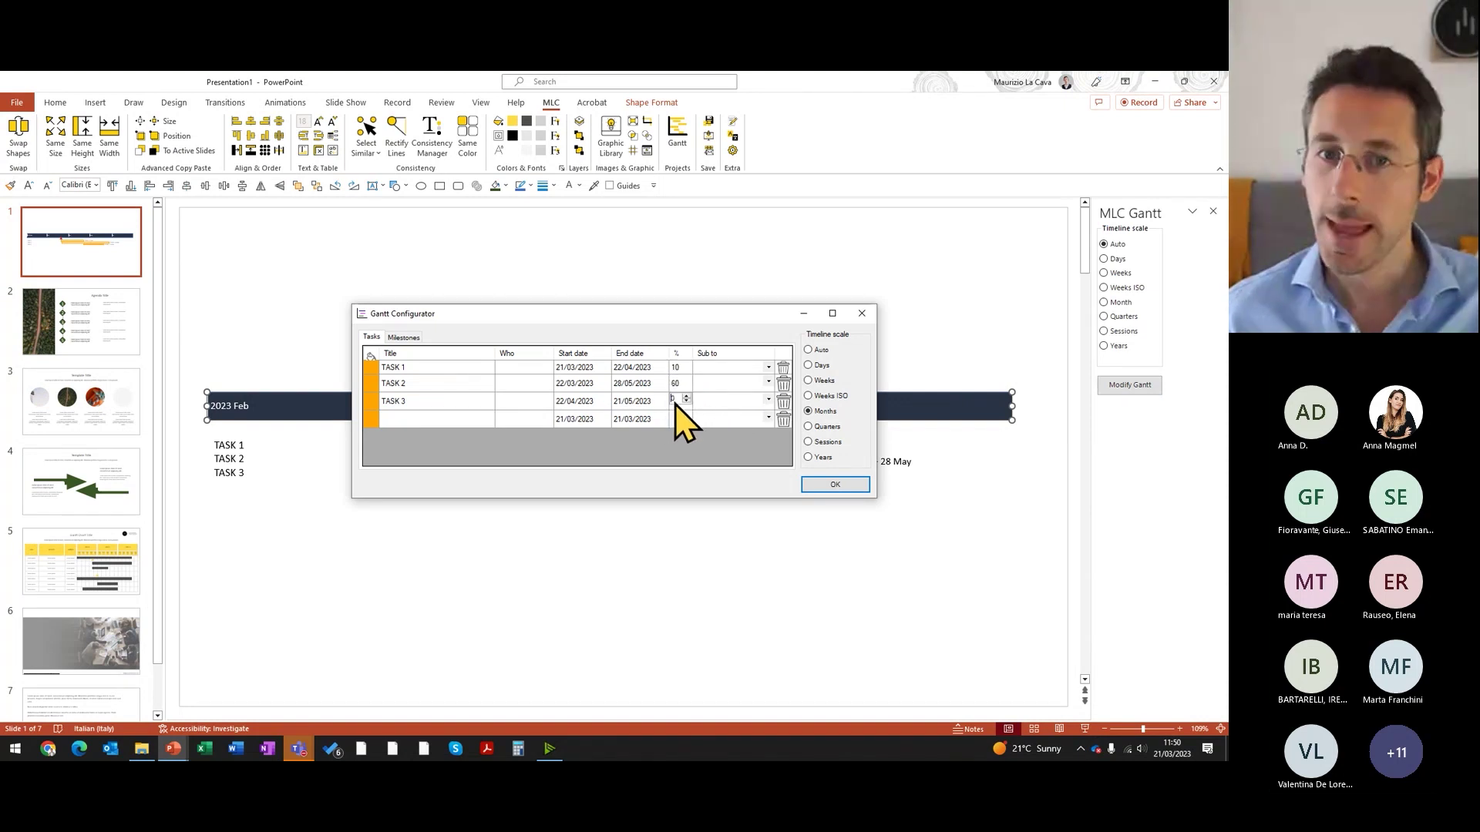
click(835, 484)
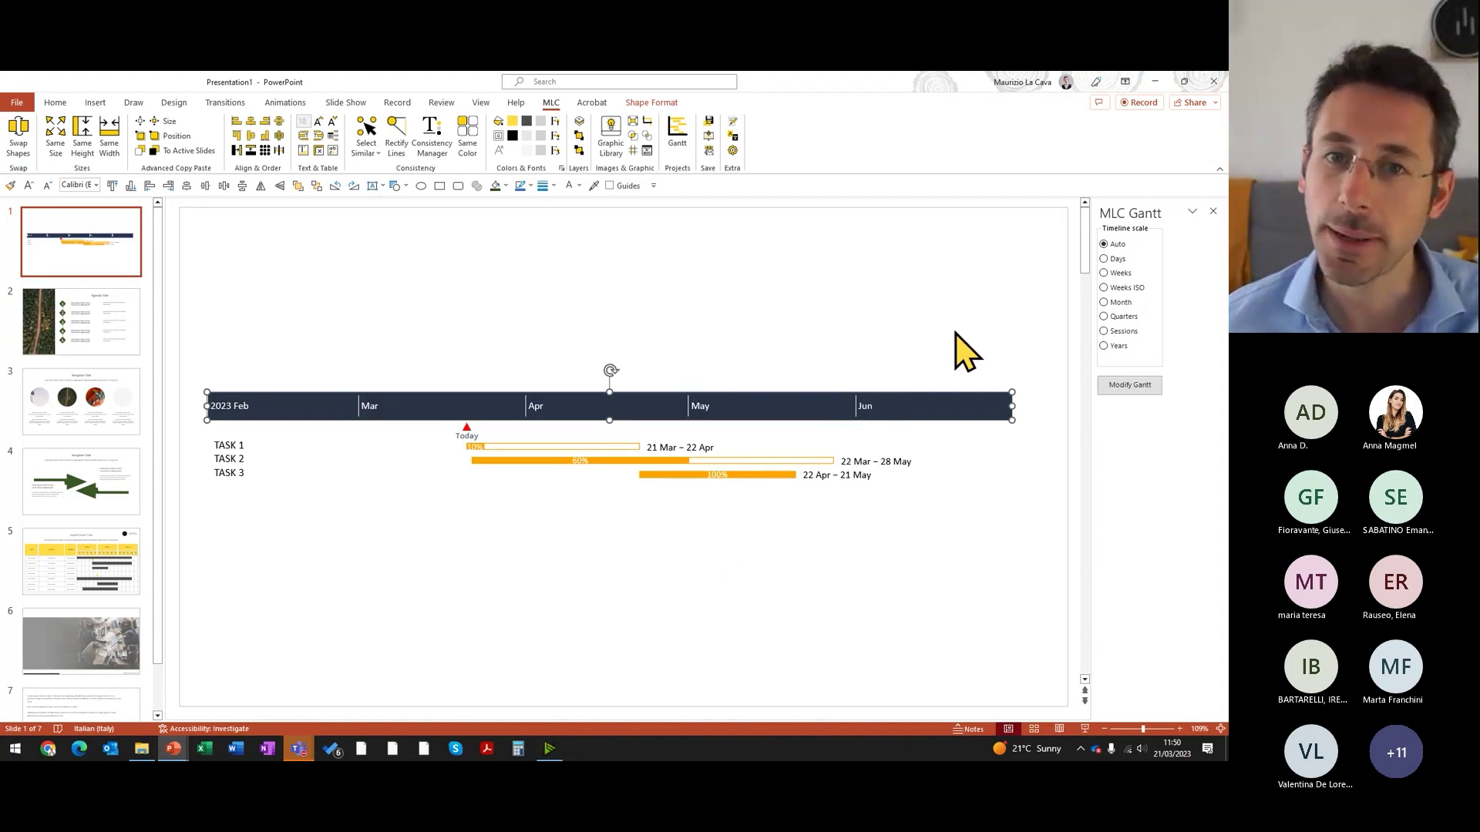
Step: Raise the timeline and move the TASK 2 and TASK 3 progress bars onto it
click(687, 477)
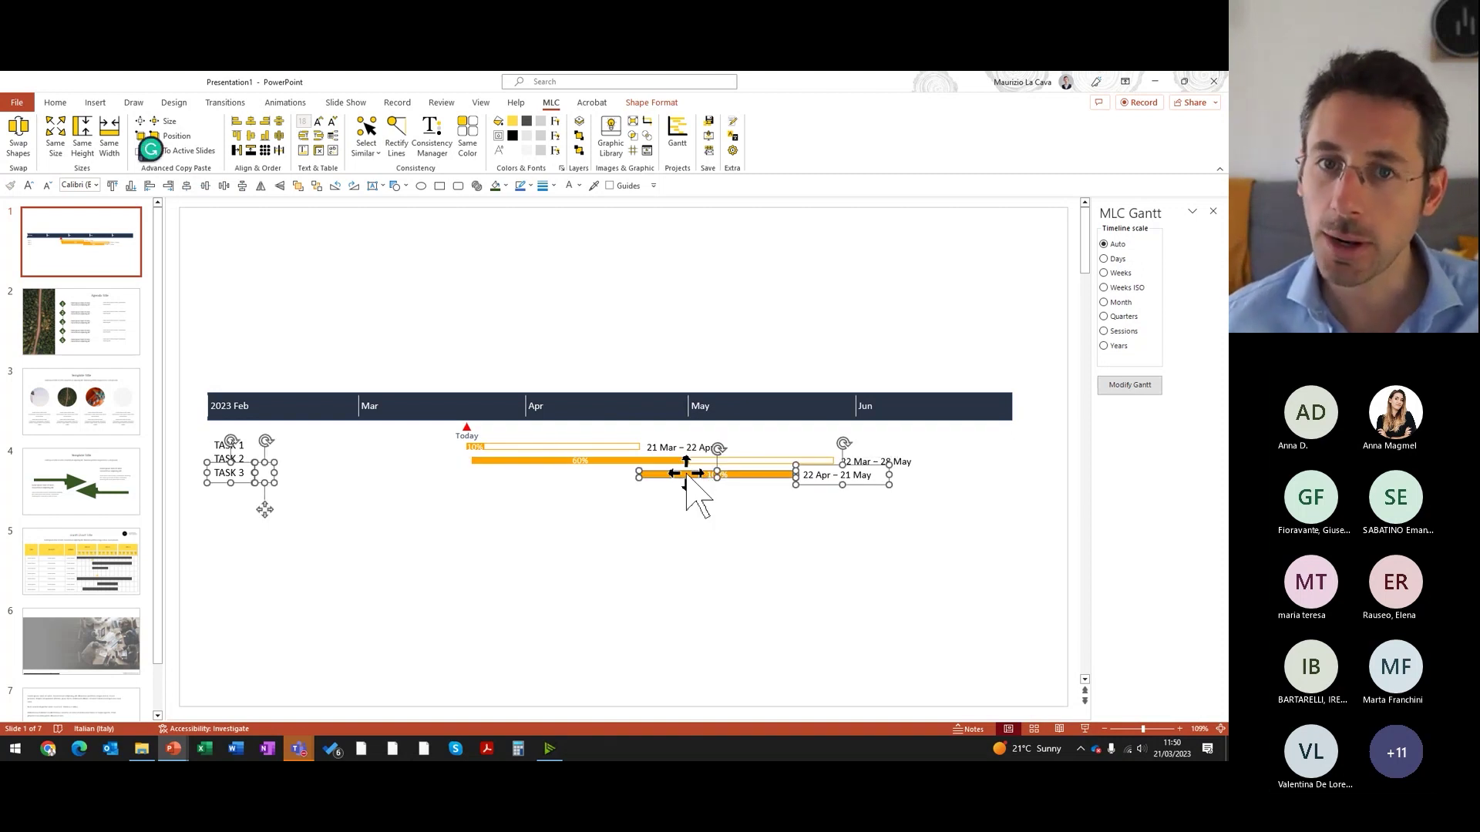
click(634, 461)
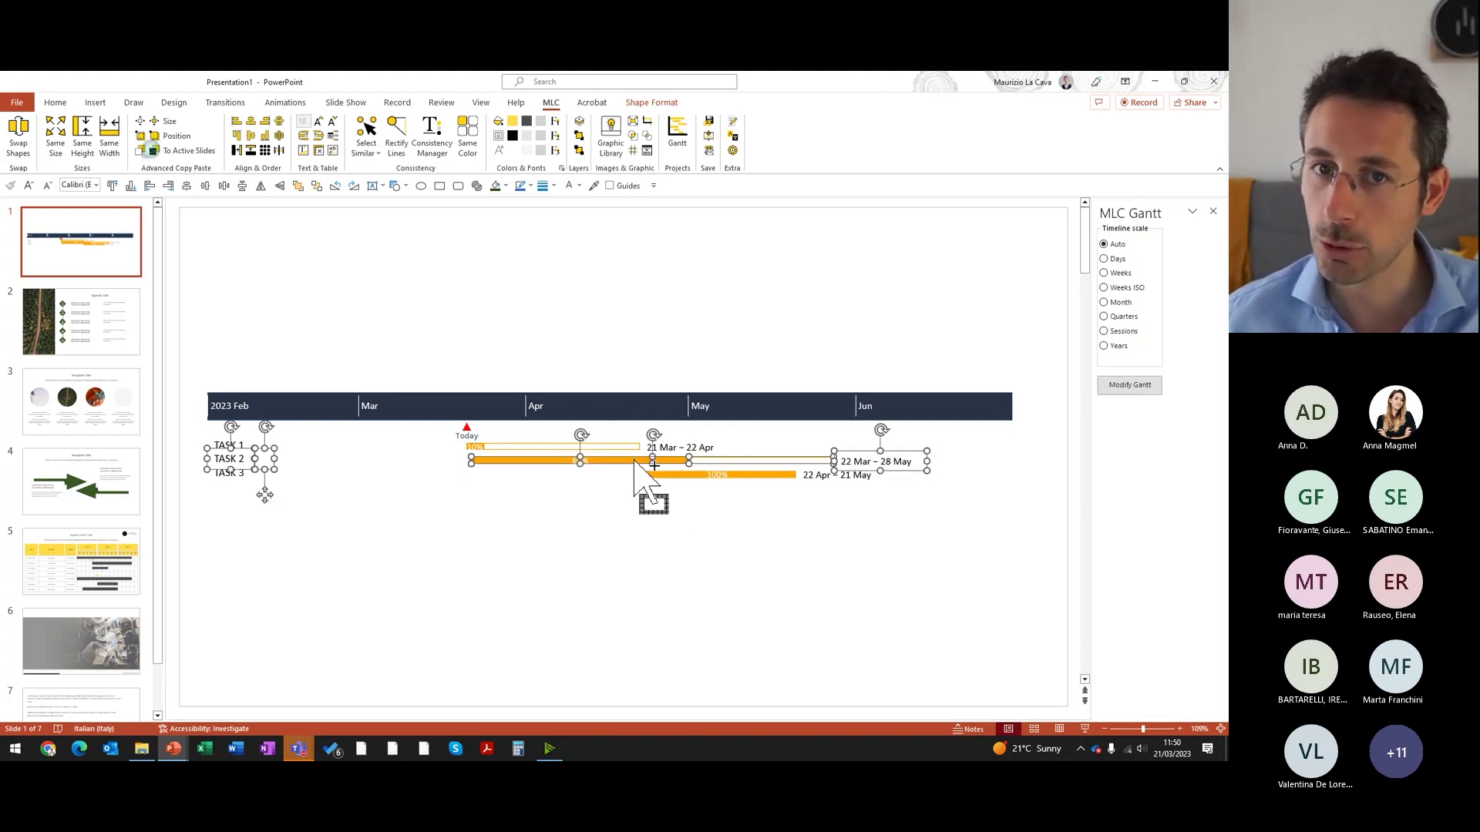
drag(617, 461, 628, 343)
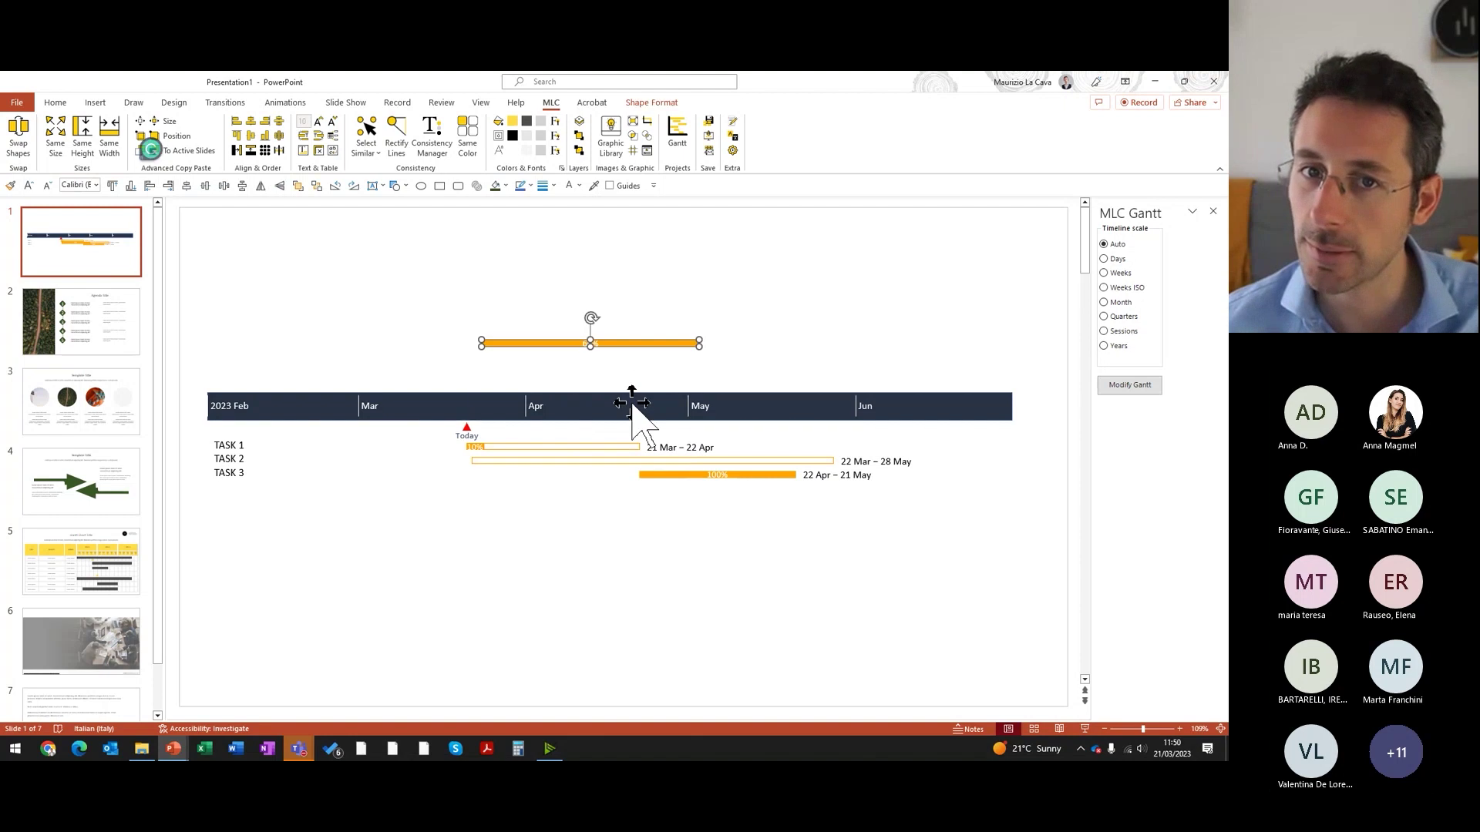
drag(632, 405, 694, 314)
drag(697, 473, 589, 310)
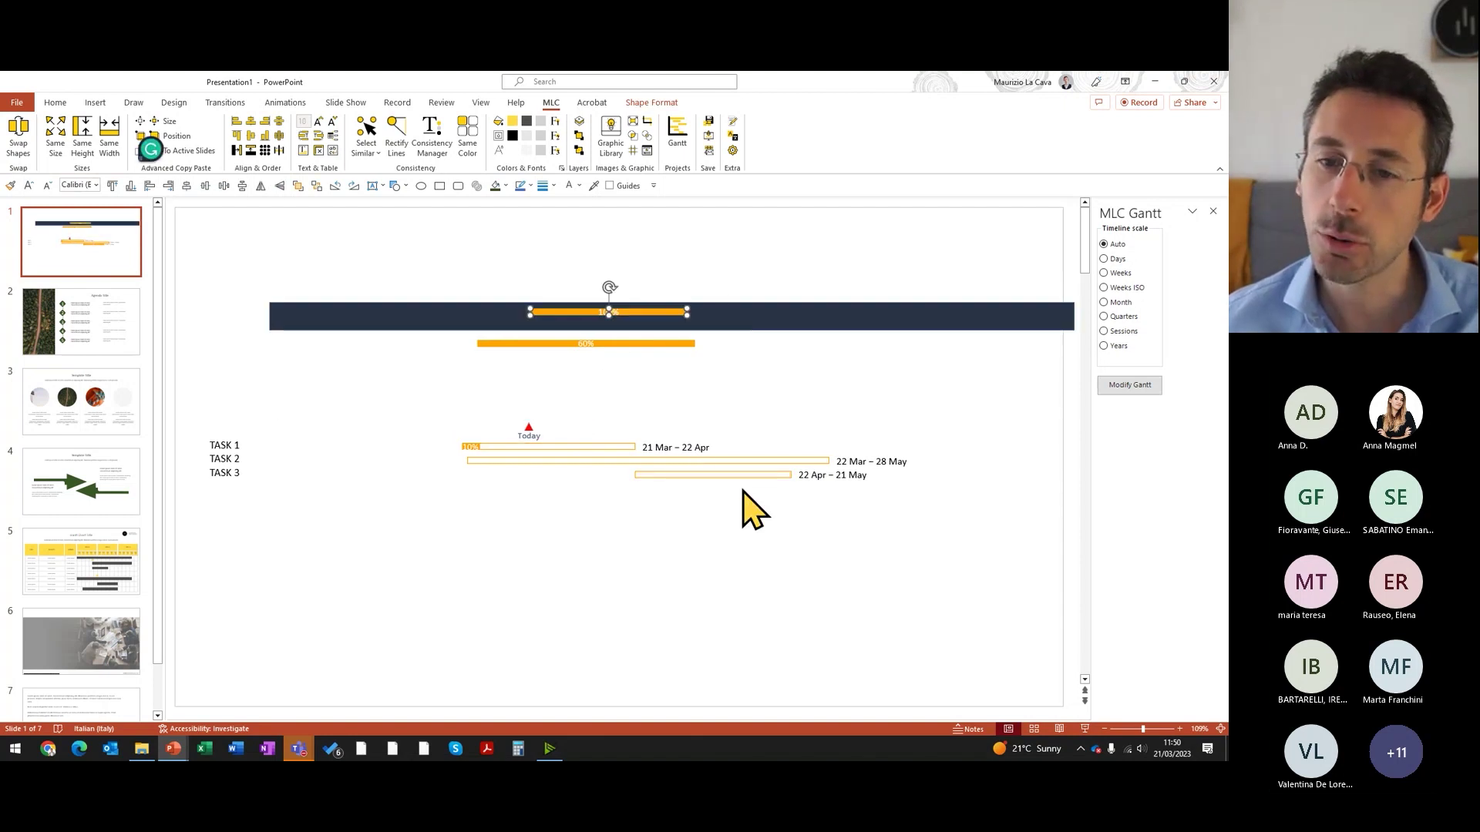
Step: Fill the timeline bar green and reopen the Gantt task settings
click(512, 122)
click(769, 318)
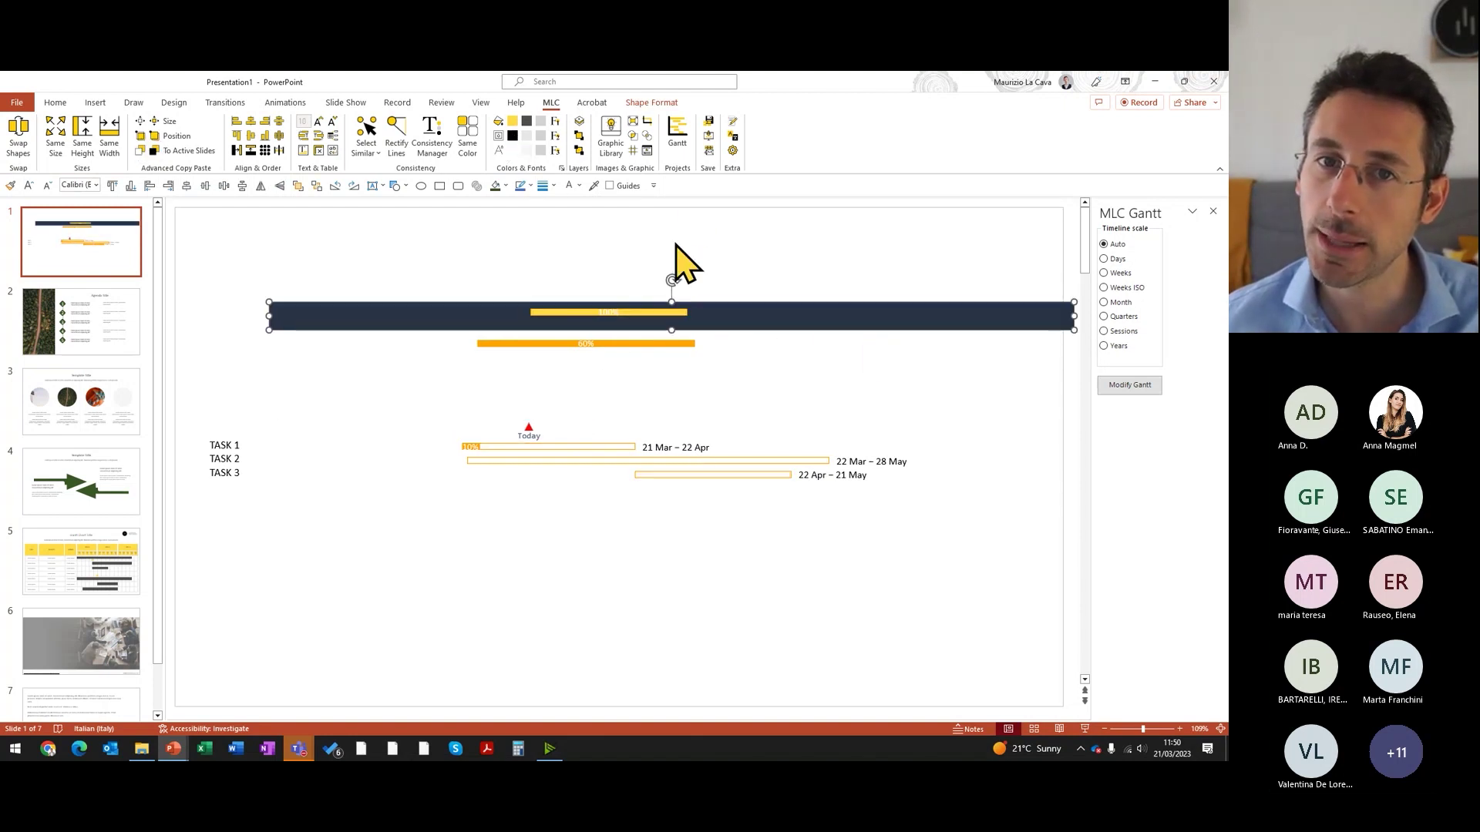
click(496, 186)
click(861, 394)
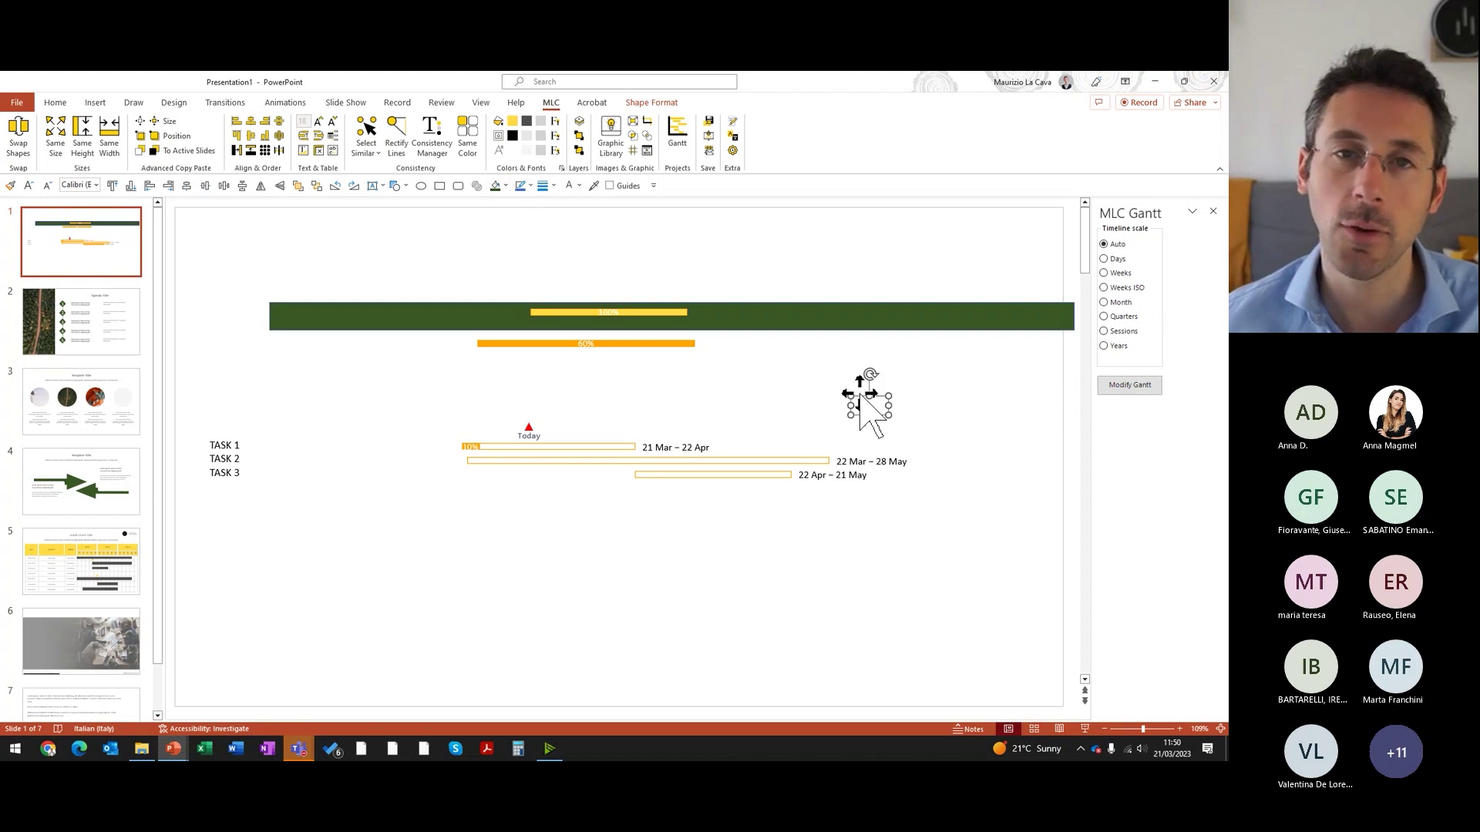
click(1127, 385)
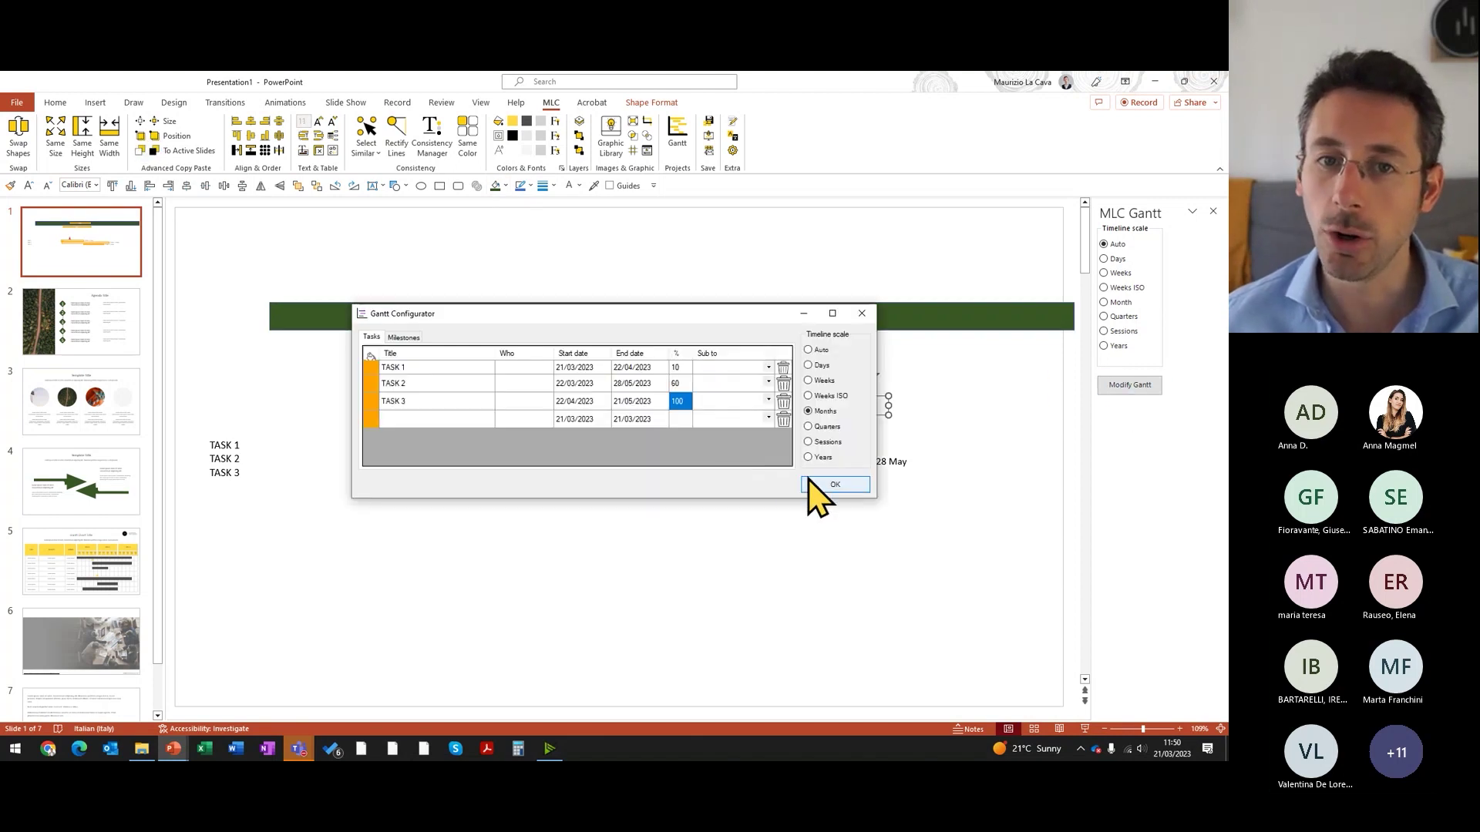
Step: Regenerate the Gantt chart in its standard layout, then multi-select slides 1, 3 and 6
click(811, 481)
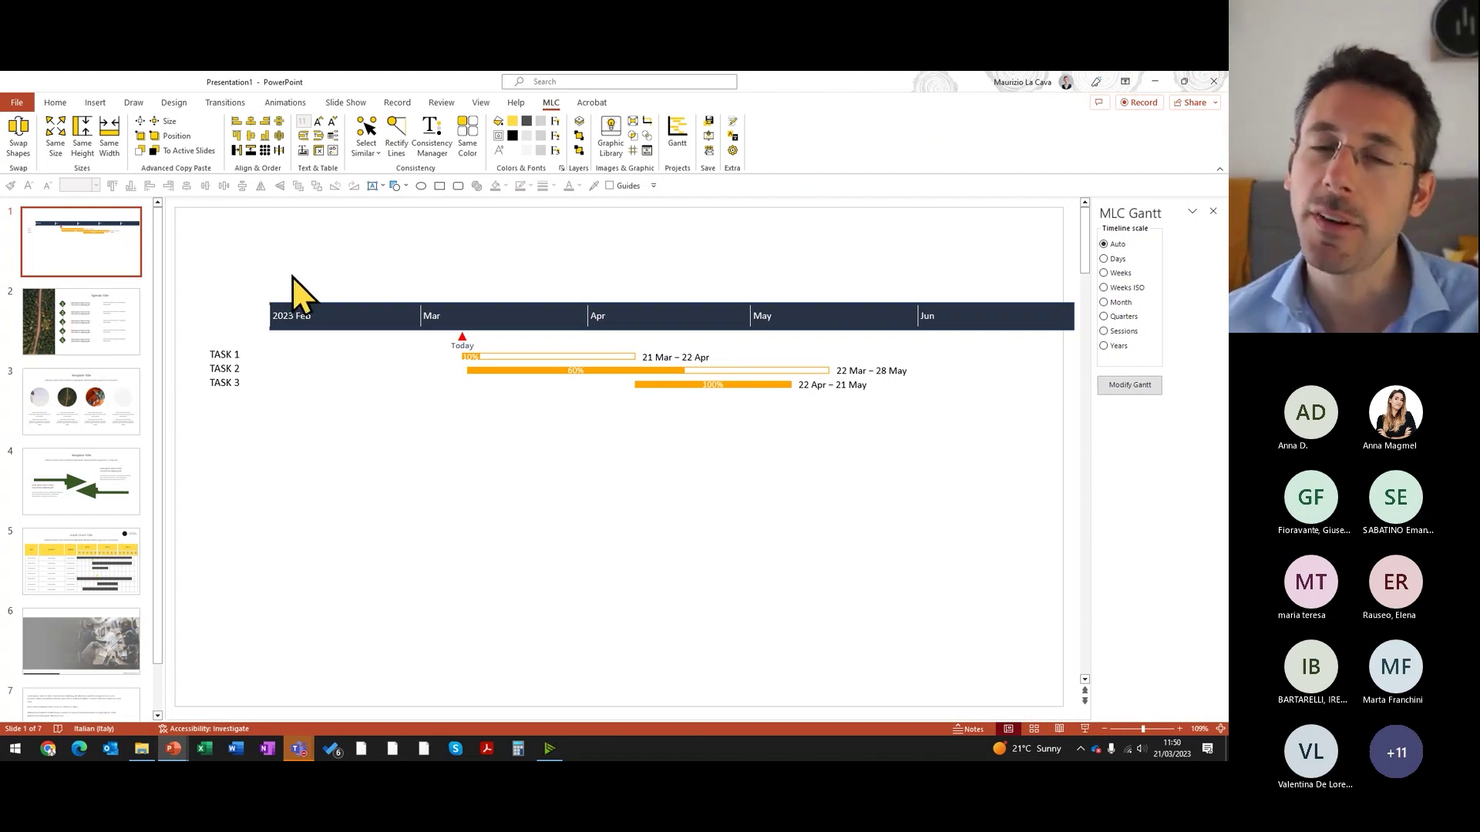
mouse_move(81, 248)
click(92, 401)
scroll(96, 378, down, 1)
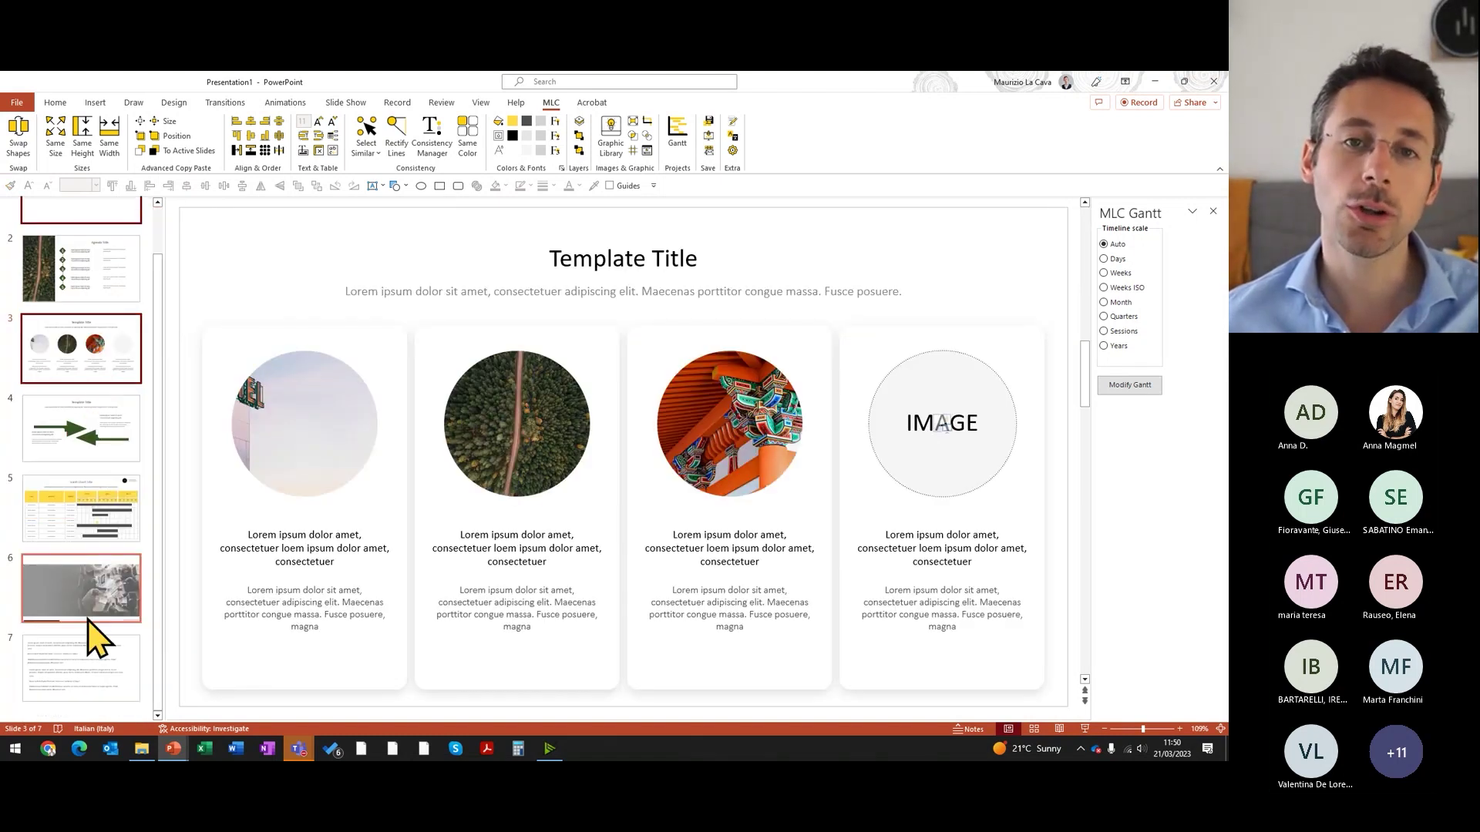
click(93, 613)
scroll(92, 586, up, 1)
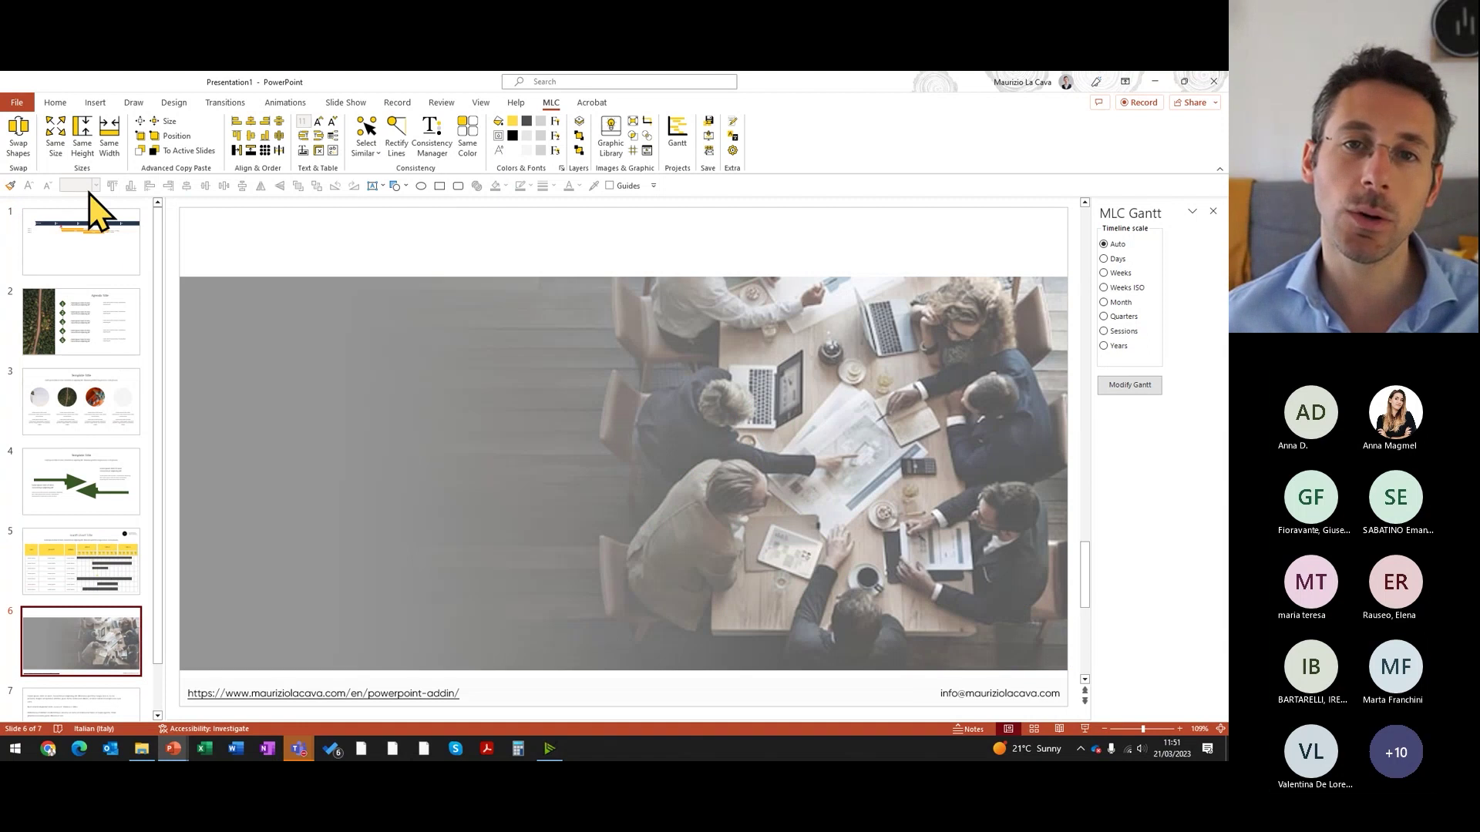
ctrl+click(92, 212)
ctrl+click(131, 423)
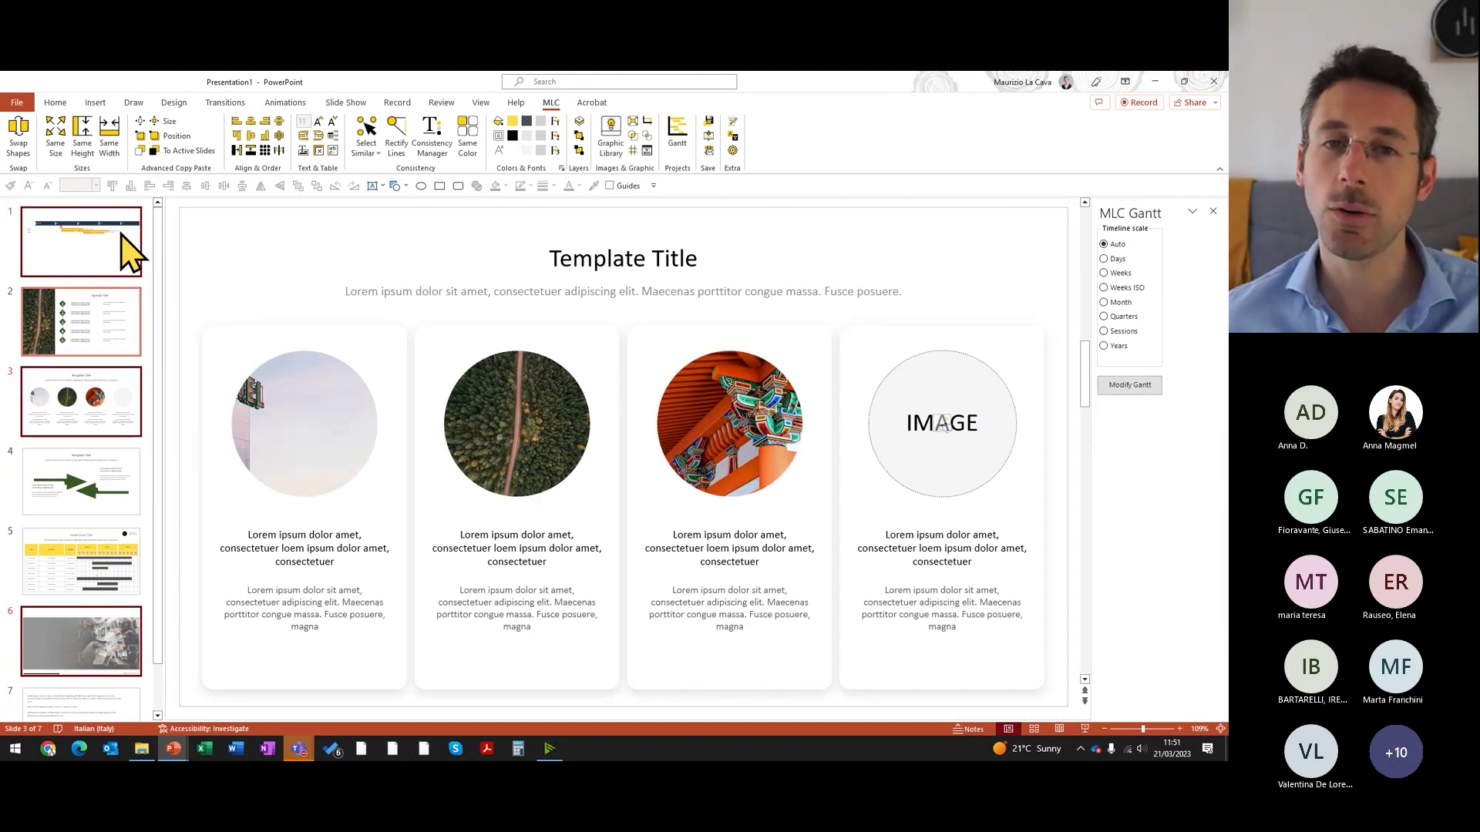
Step: Start MLC Save selected slides, cancel the OneDrive upload and dismiss the File Save dialog
click(710, 124)
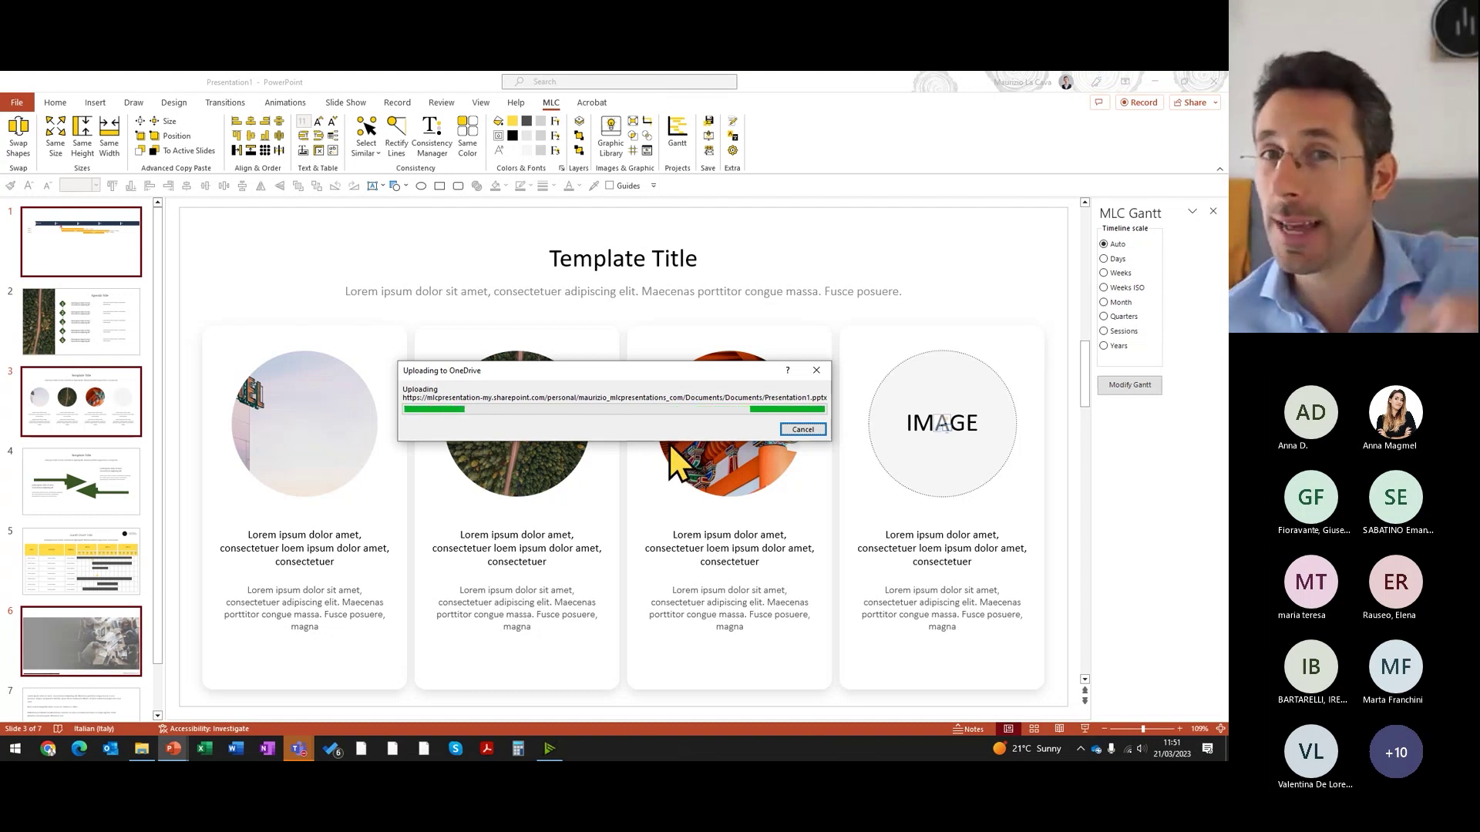
click(794, 429)
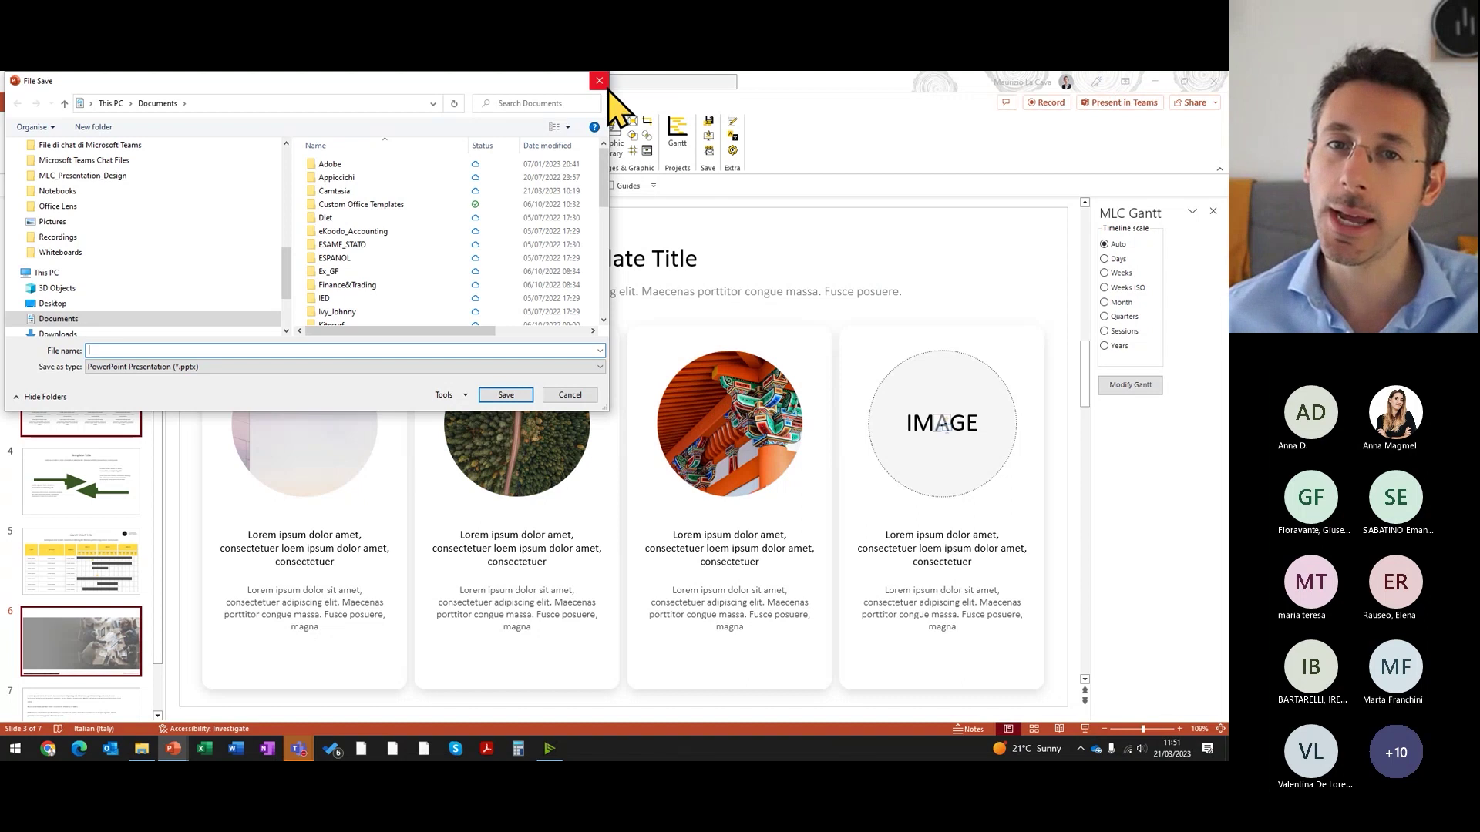
click(599, 80)
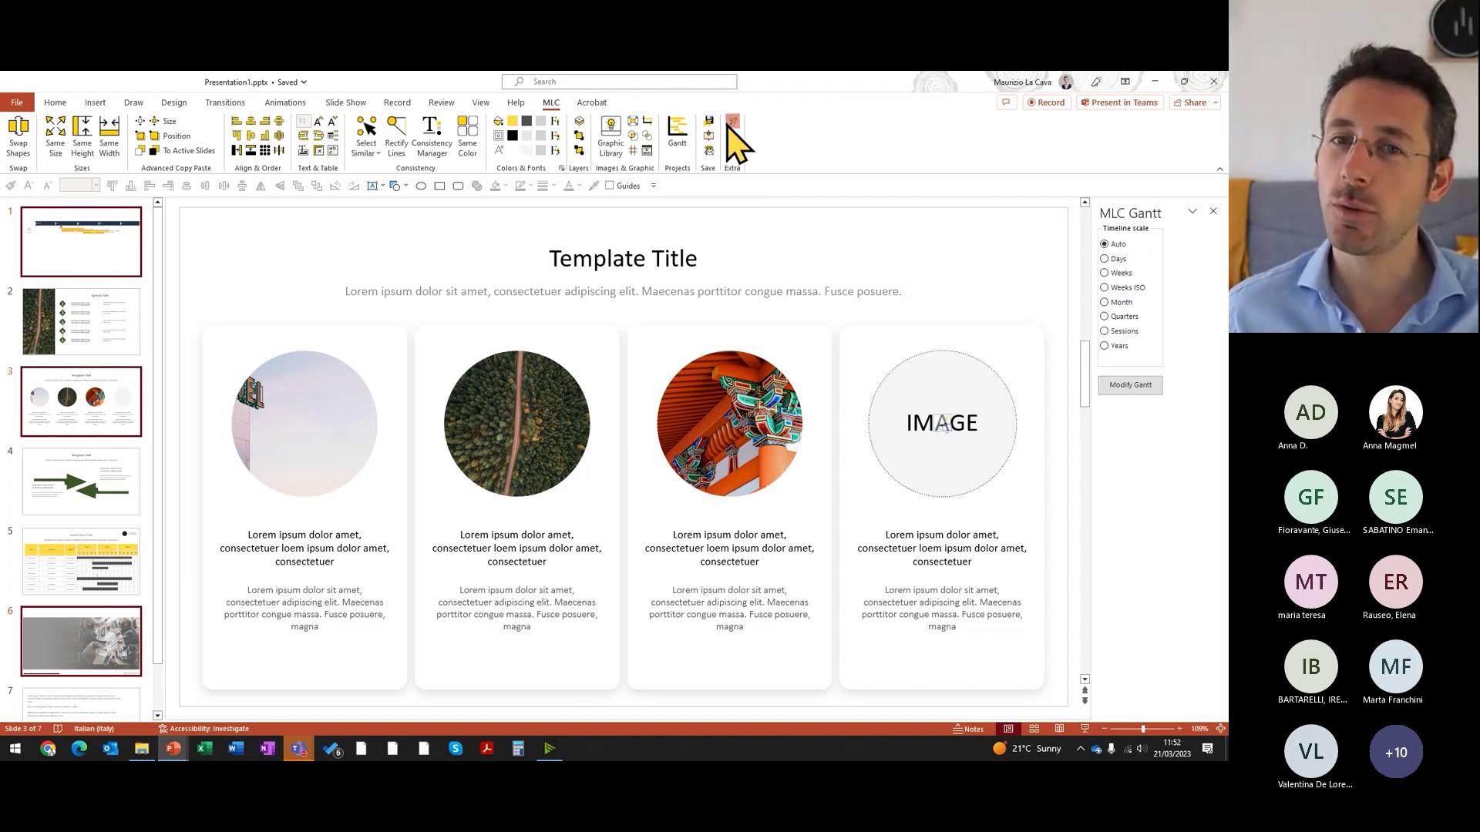
Step: Open and widen the Presentation Notes pane, entering three lines of sample notes
click(729, 123)
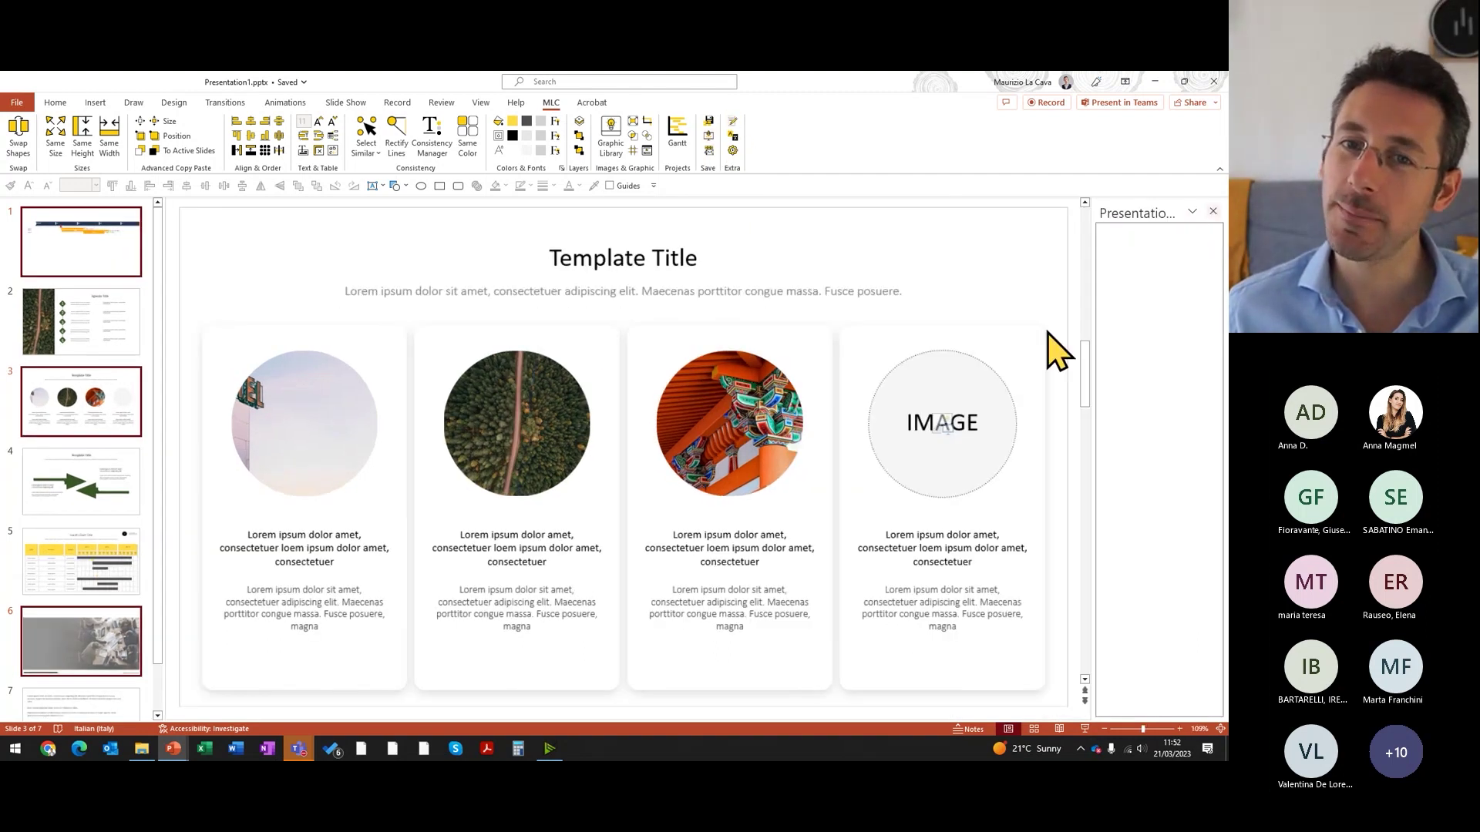
drag(1089, 281, 925, 275)
text(VZIX)
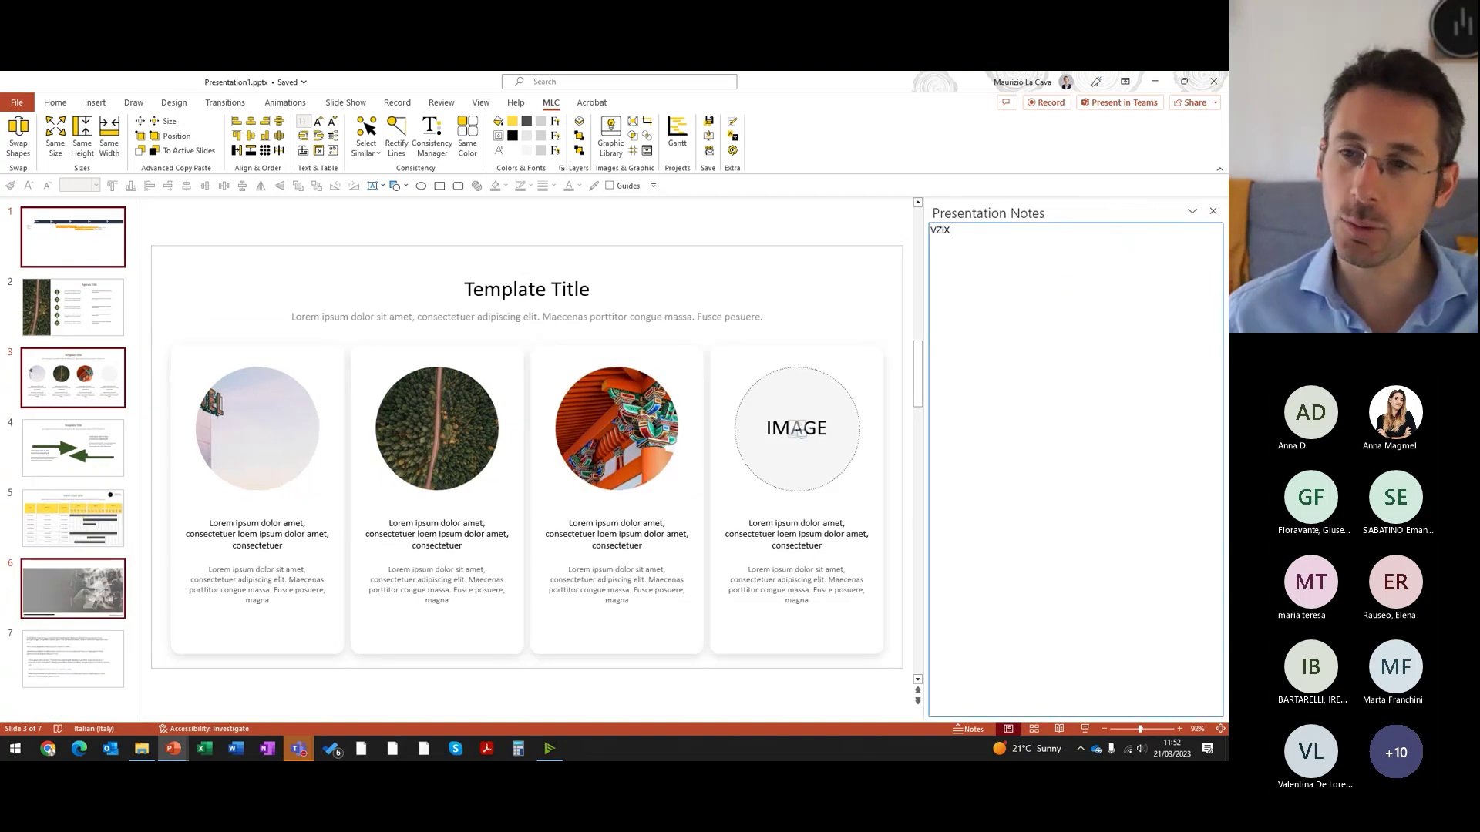
text(JH KJDH FAJDSH FOJ KJS)
key(Return)
text(FéS DKPFJD SKFJ SDLKJ F)
key(Return)
text(SD KF)
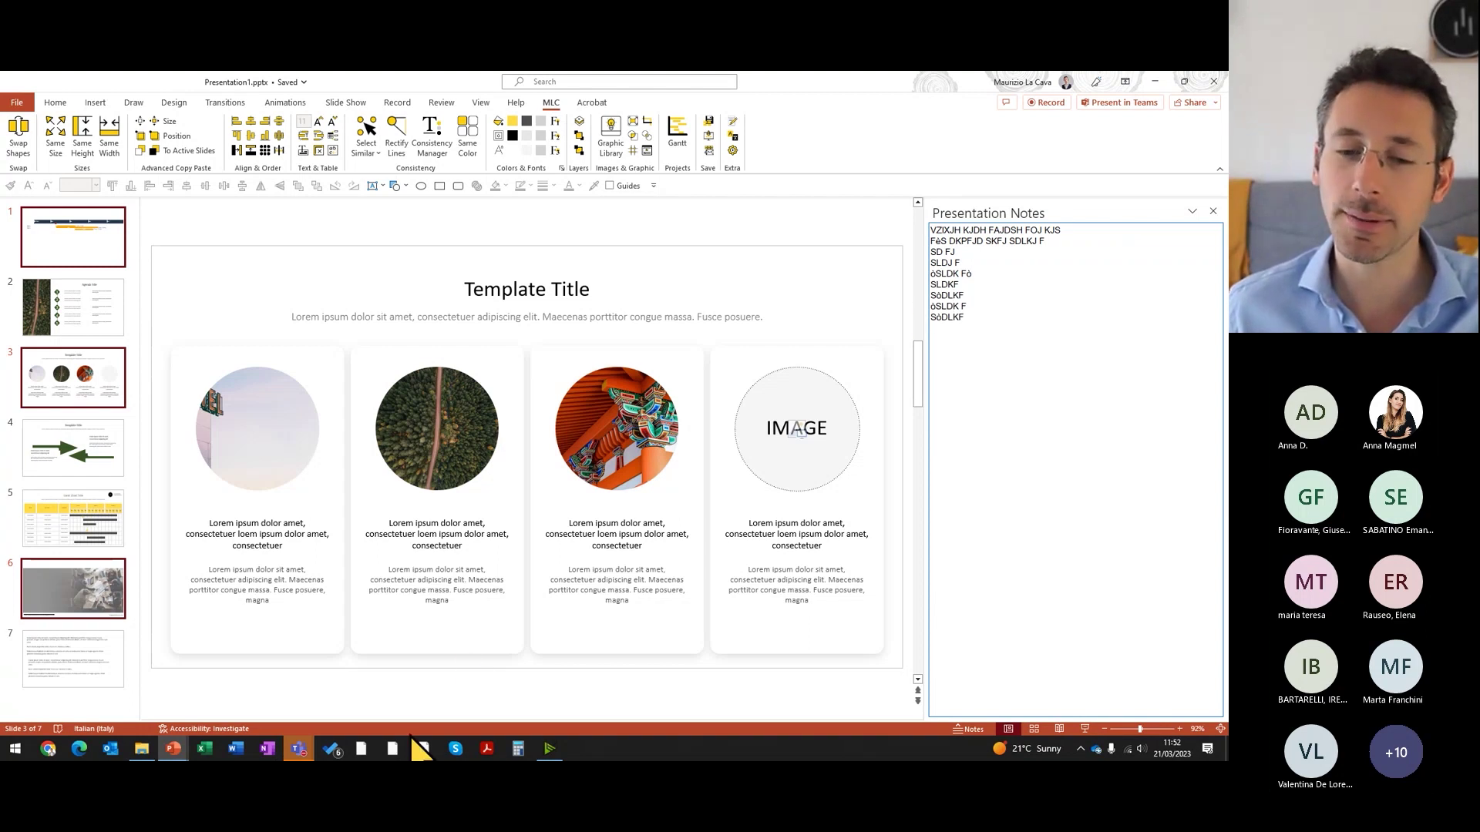
Step: Go to agenda slide 2, enlarge its speaker notes area and select the Presentation Notes text
key(Up)
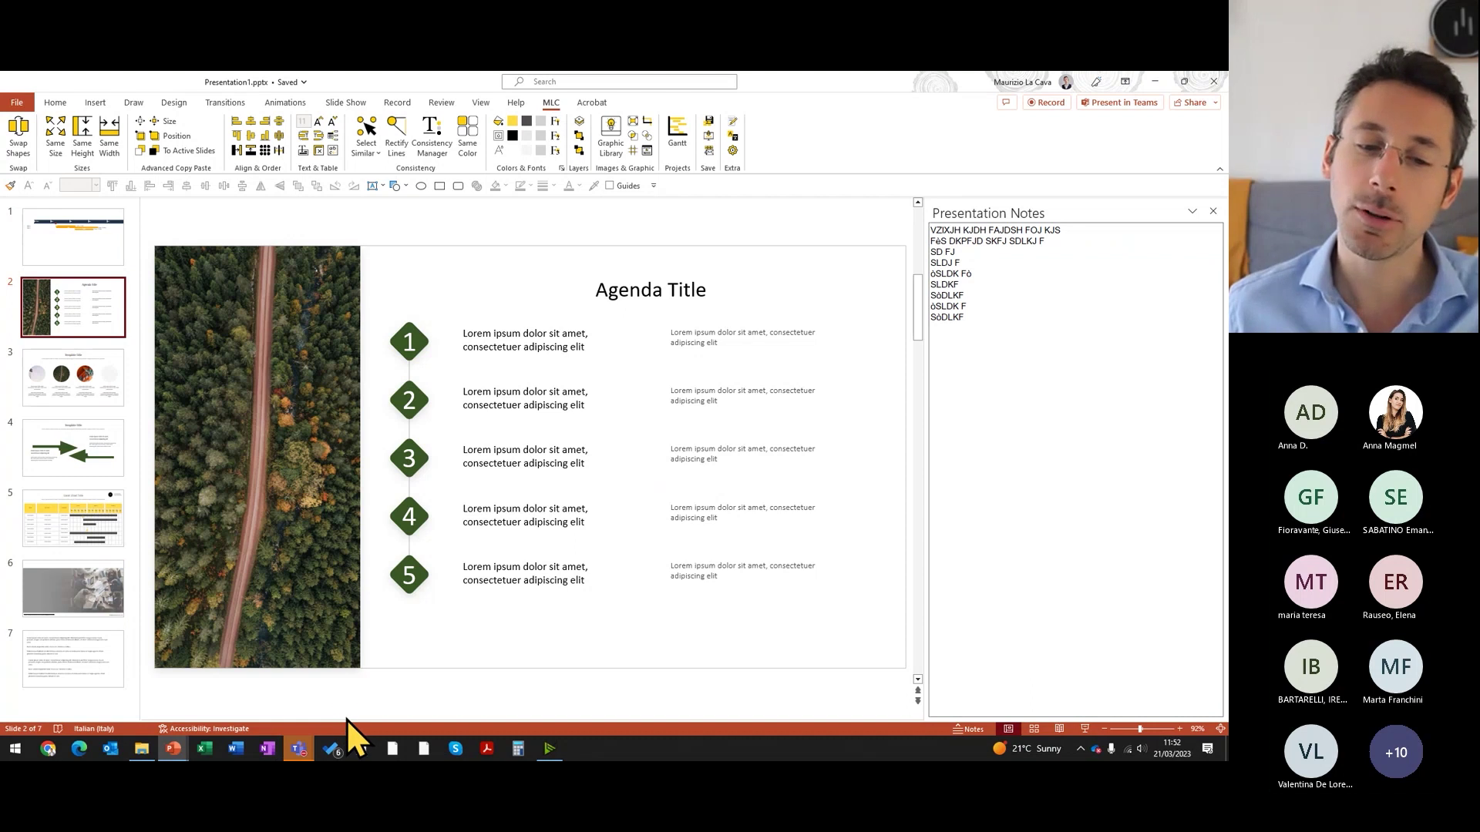
drag(344, 715, 341, 678)
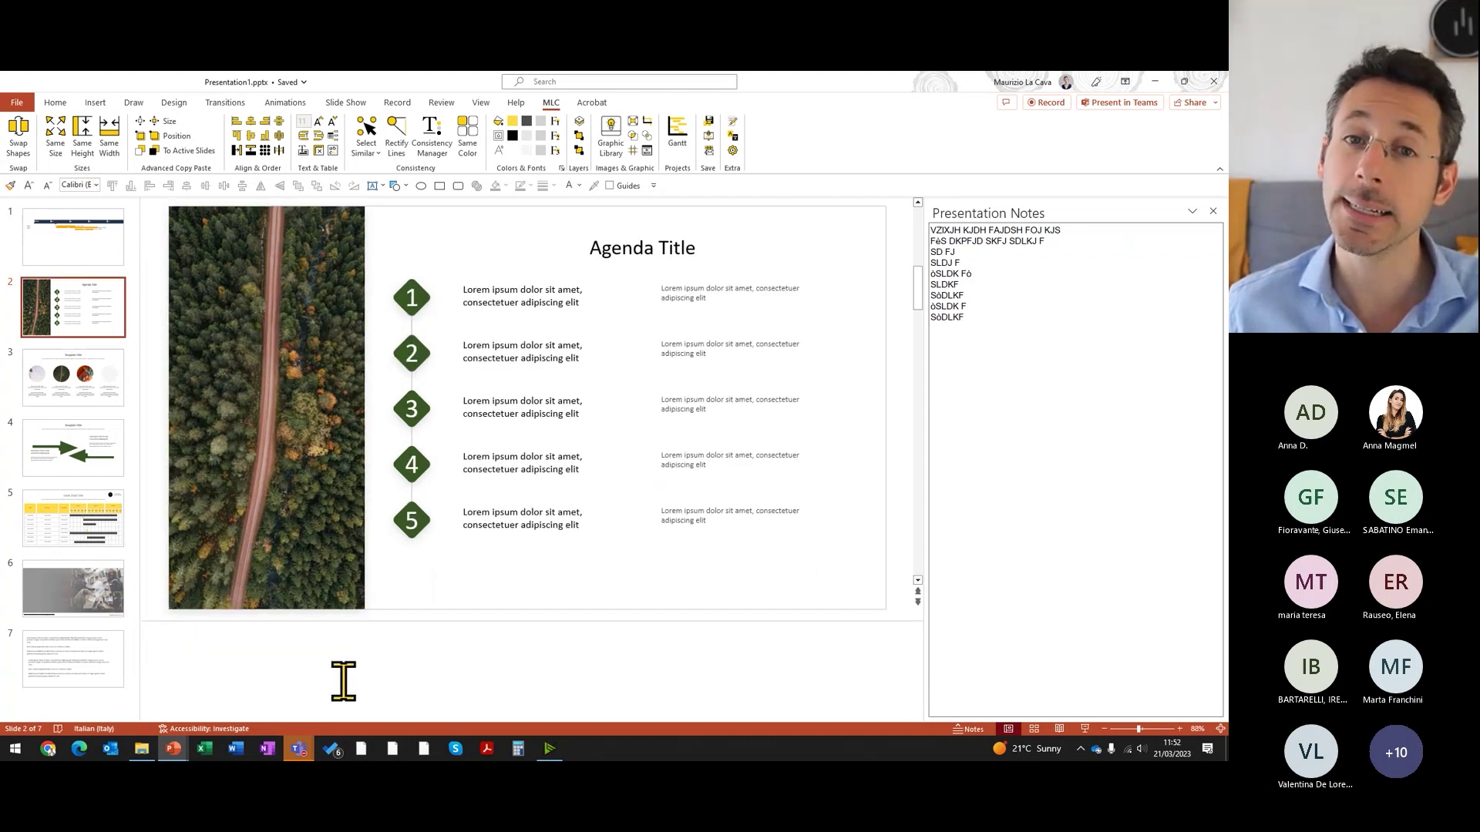
drag(1106, 357, 894, 216)
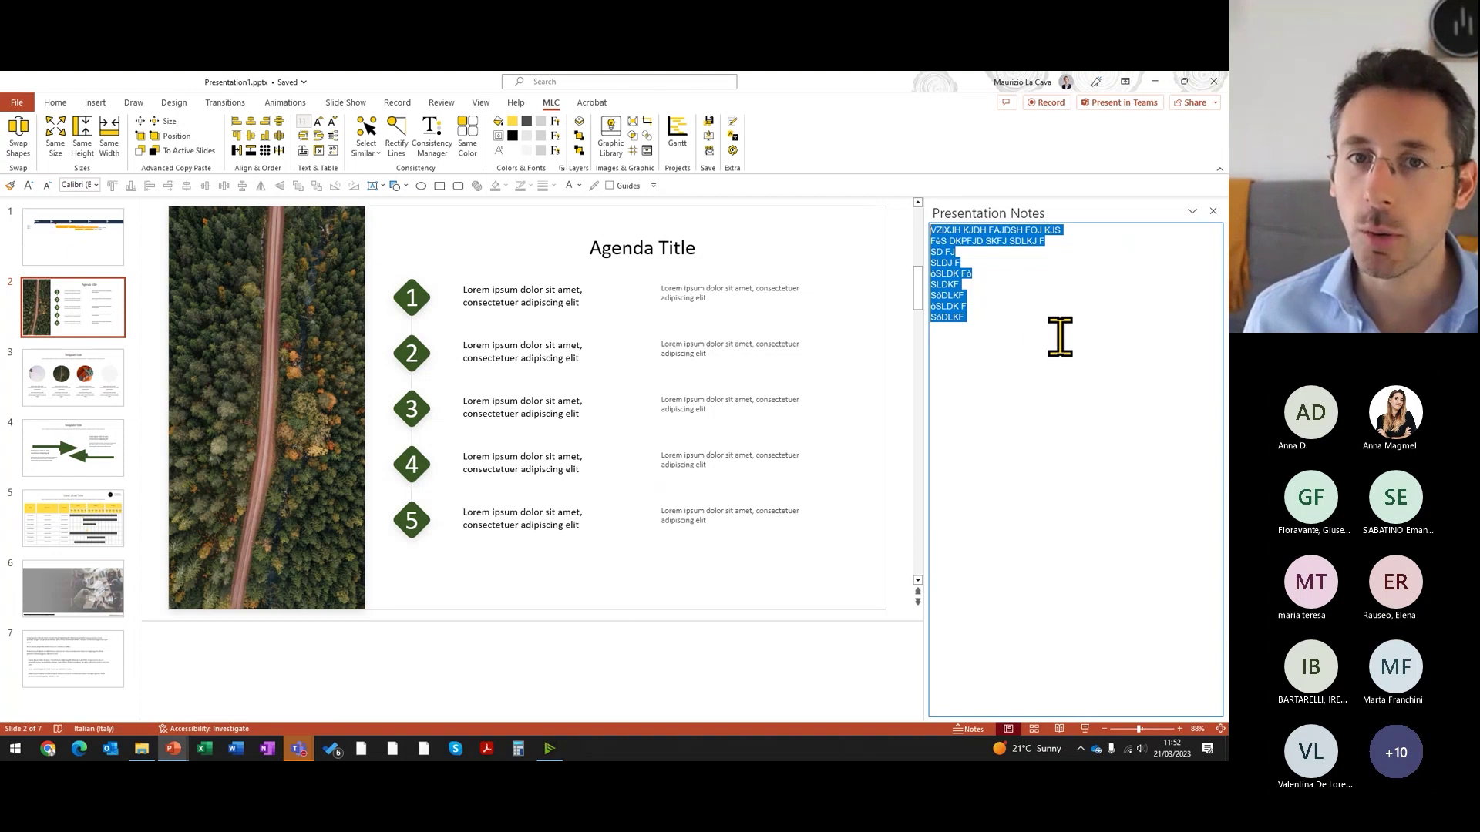
click(733, 136)
drag(627, 270, 481, 208)
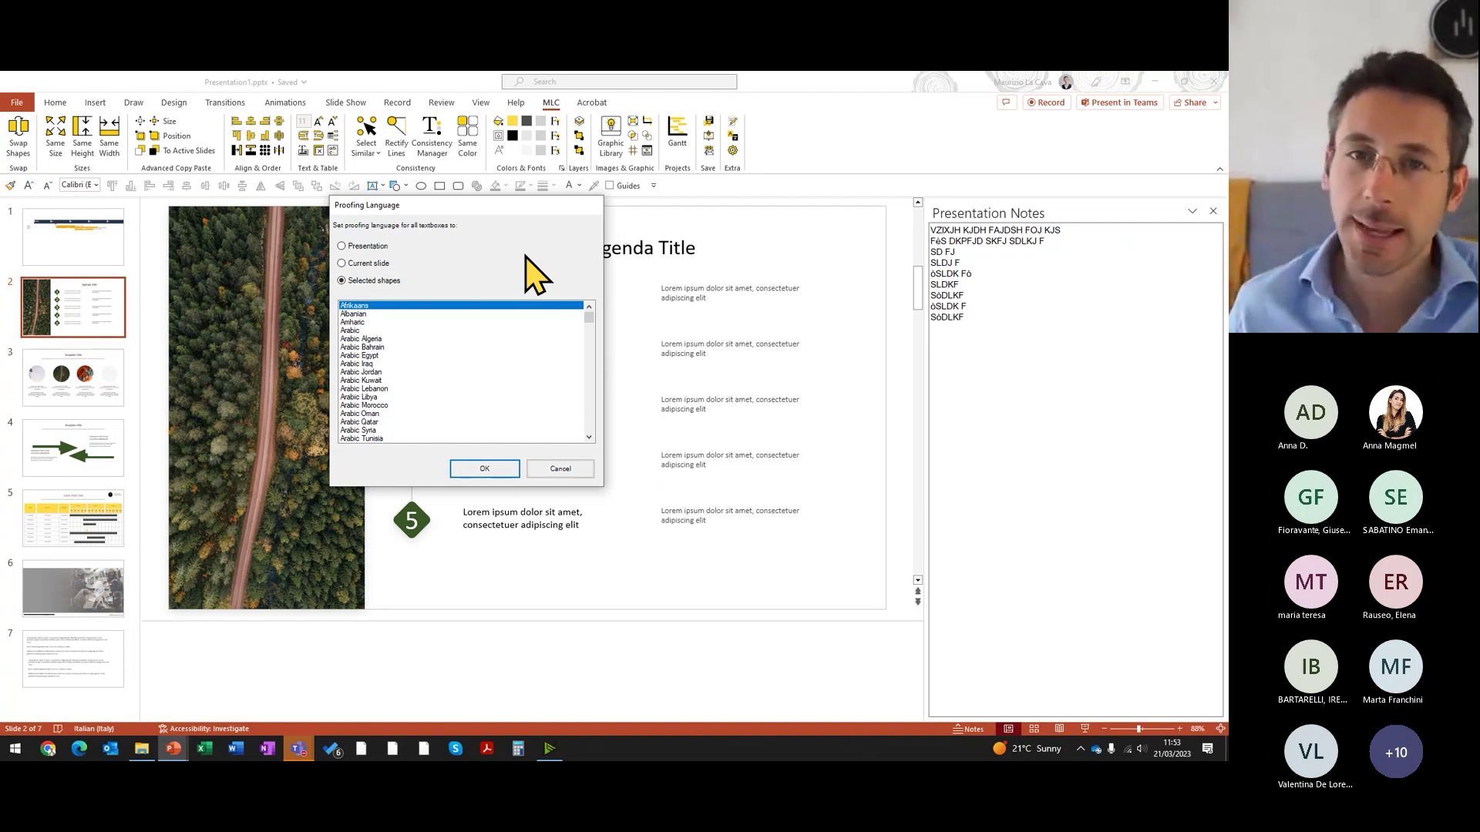
click(583, 468)
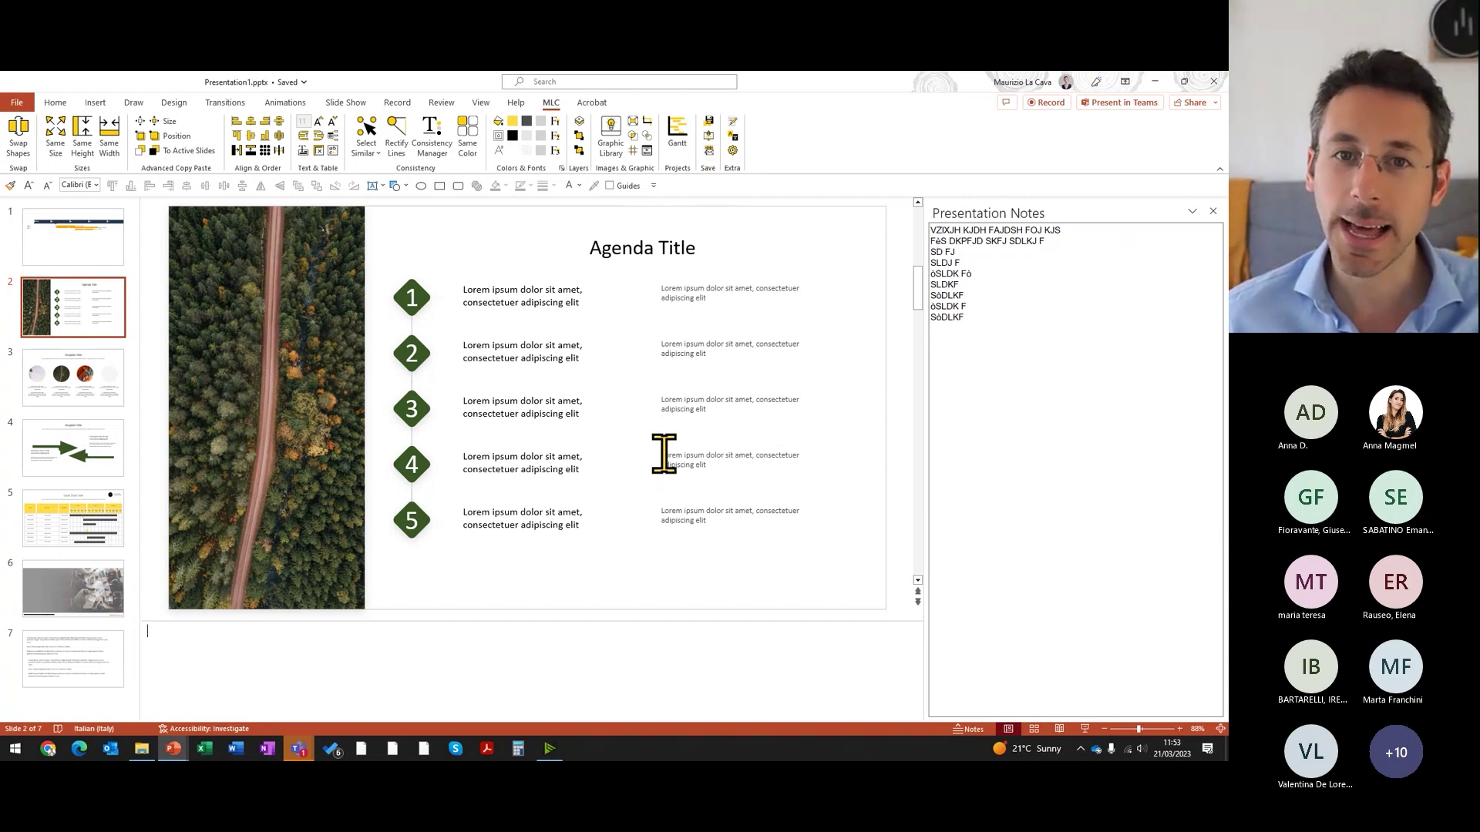
Step: Switch over to the Teams window
click(386, 687)
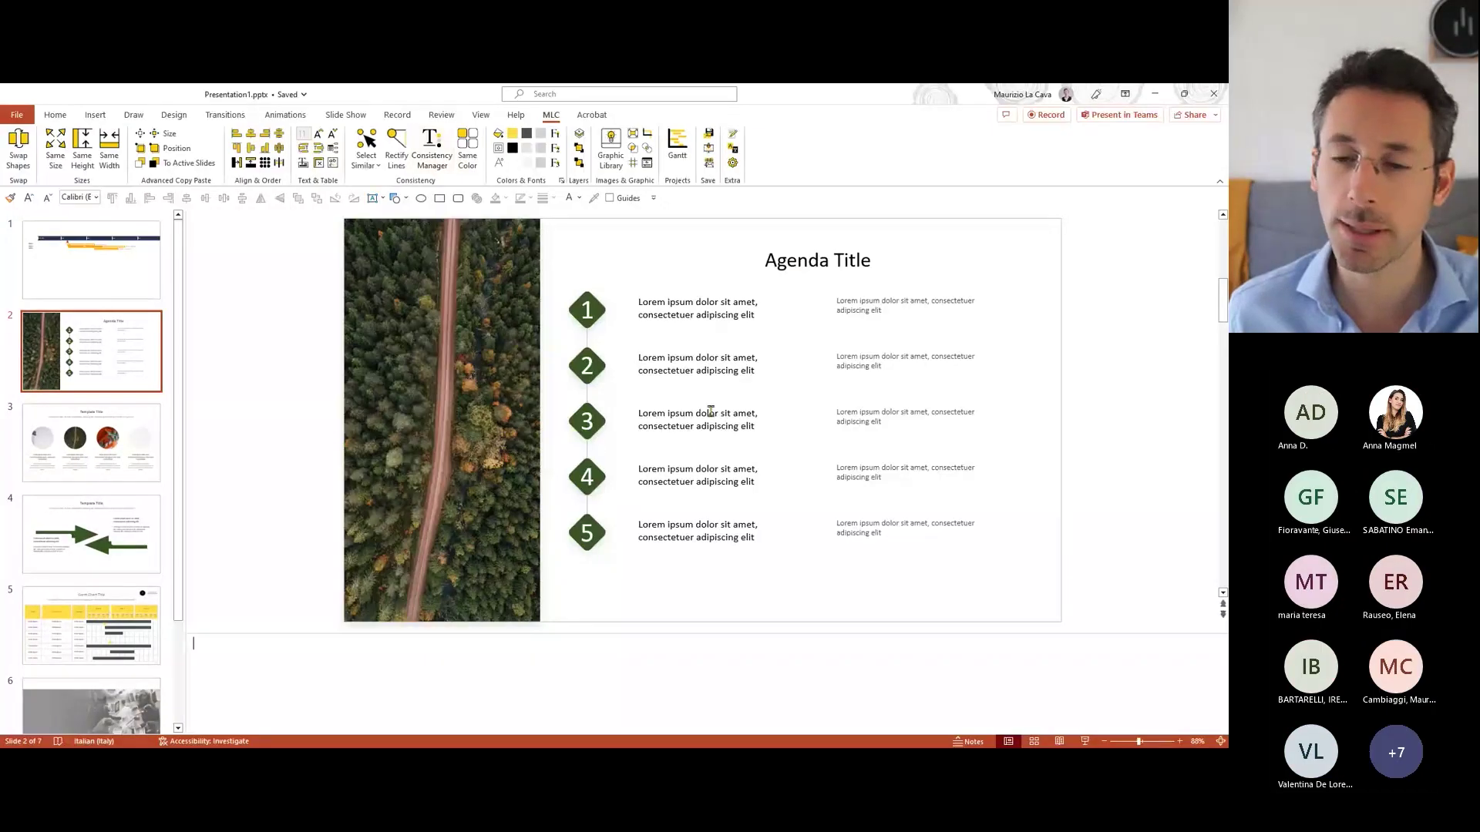
Step: Select all ten agenda row text boxes on slide 2
drag(1099, 436, 568, 615)
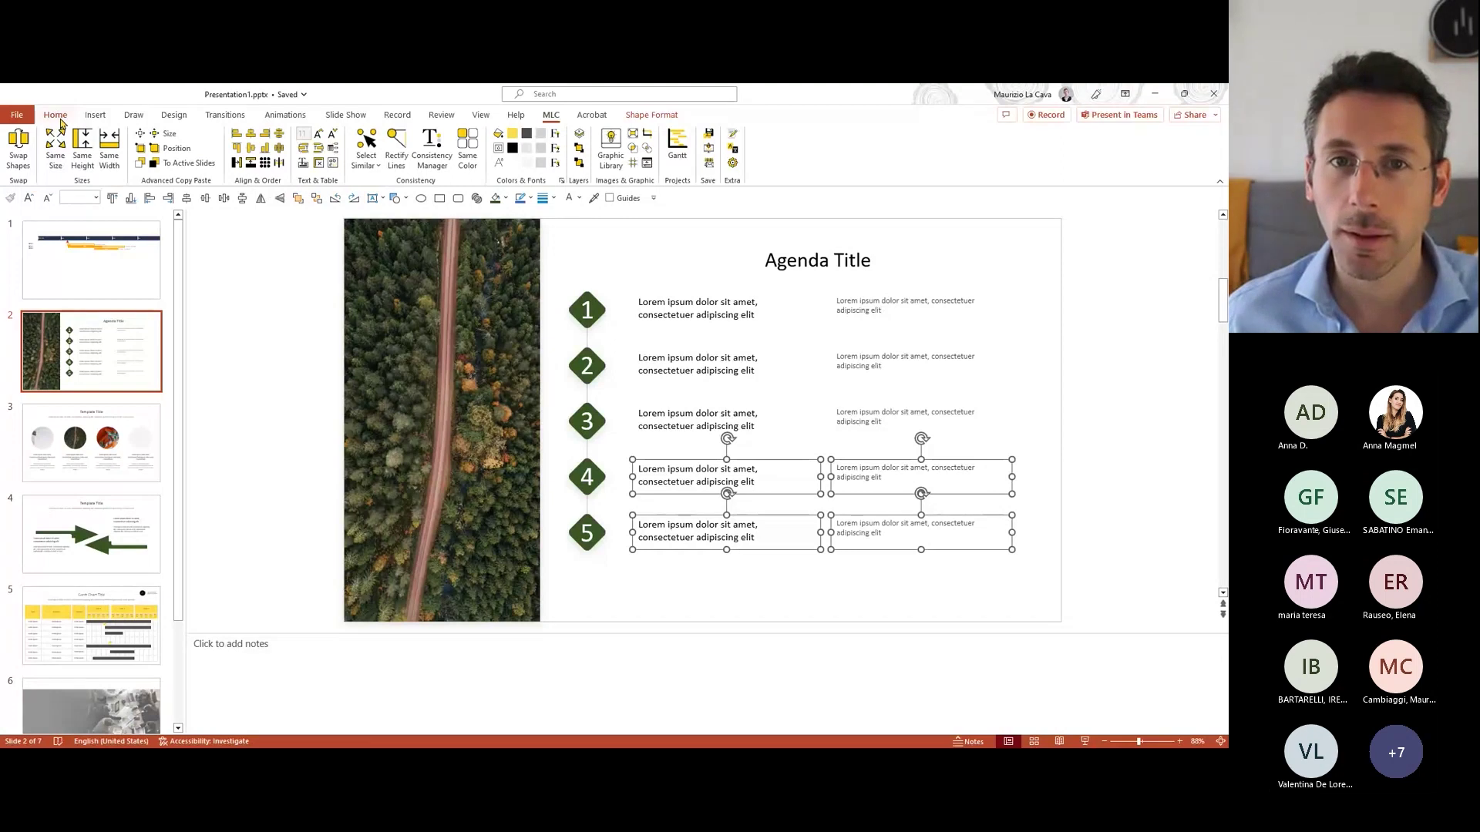
click(432, 155)
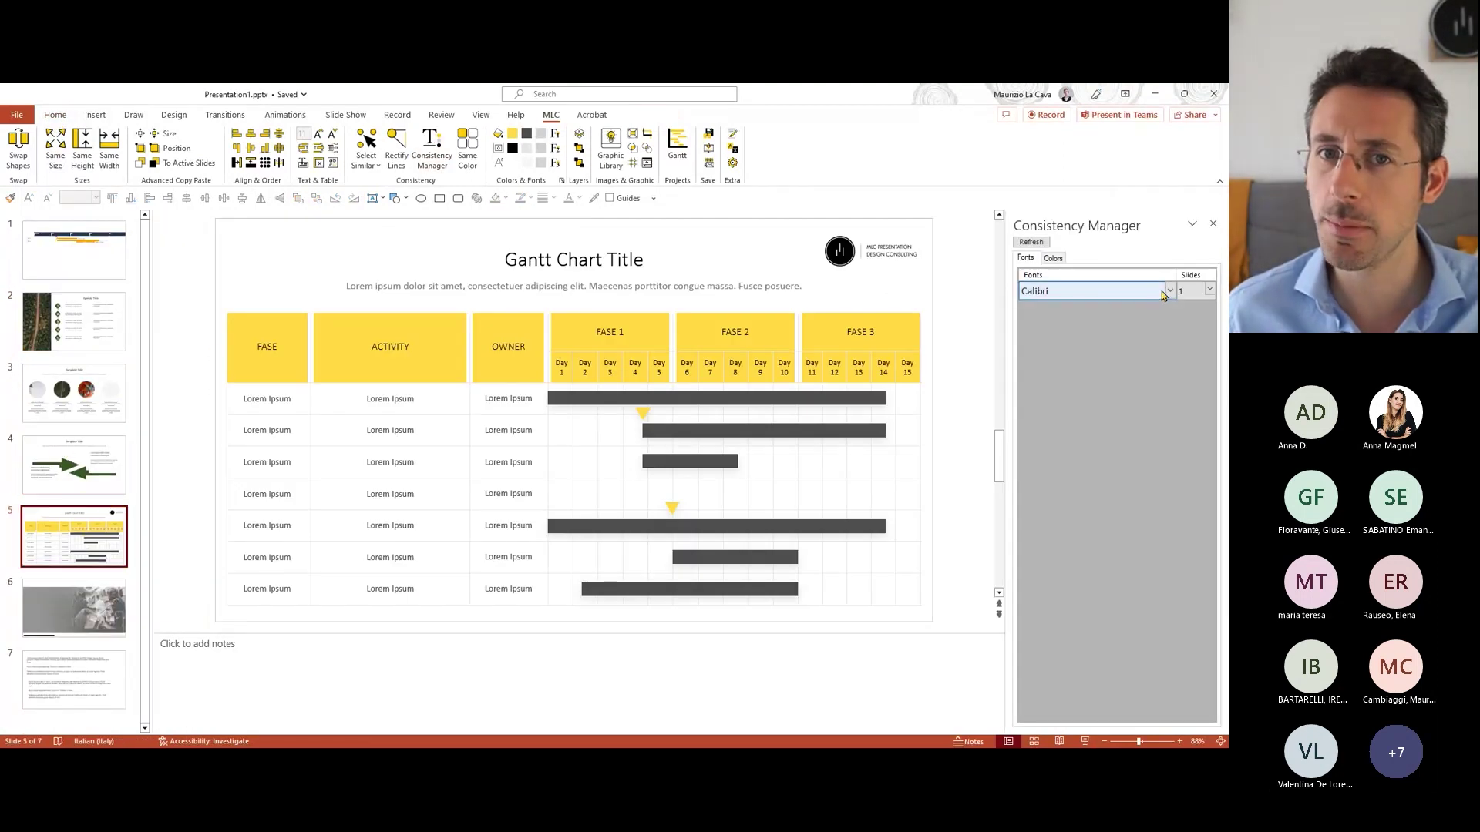
click(117, 328)
drag(979, 420, 453, 622)
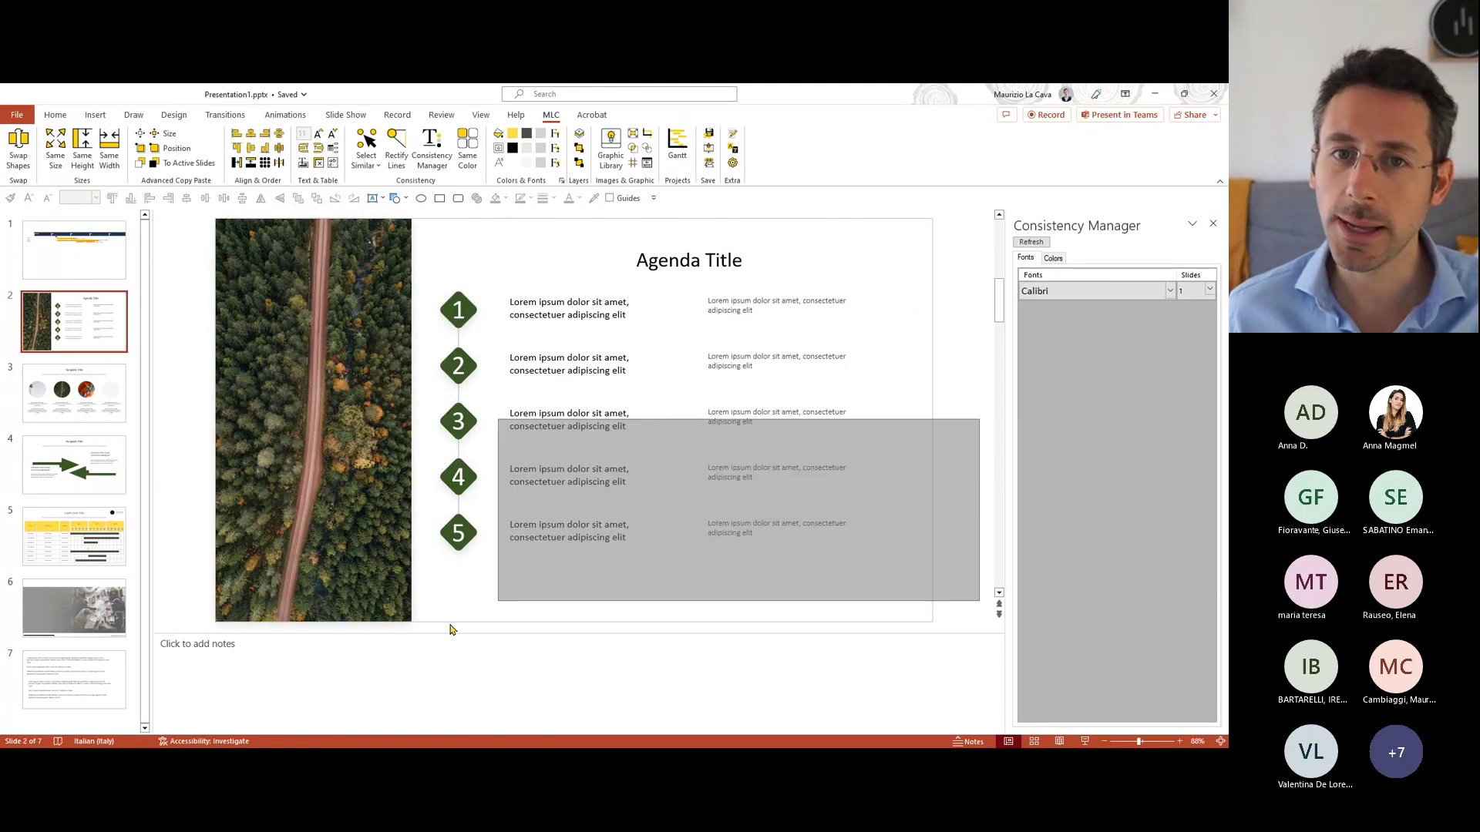
click(869, 296)
drag(917, 271, 483, 593)
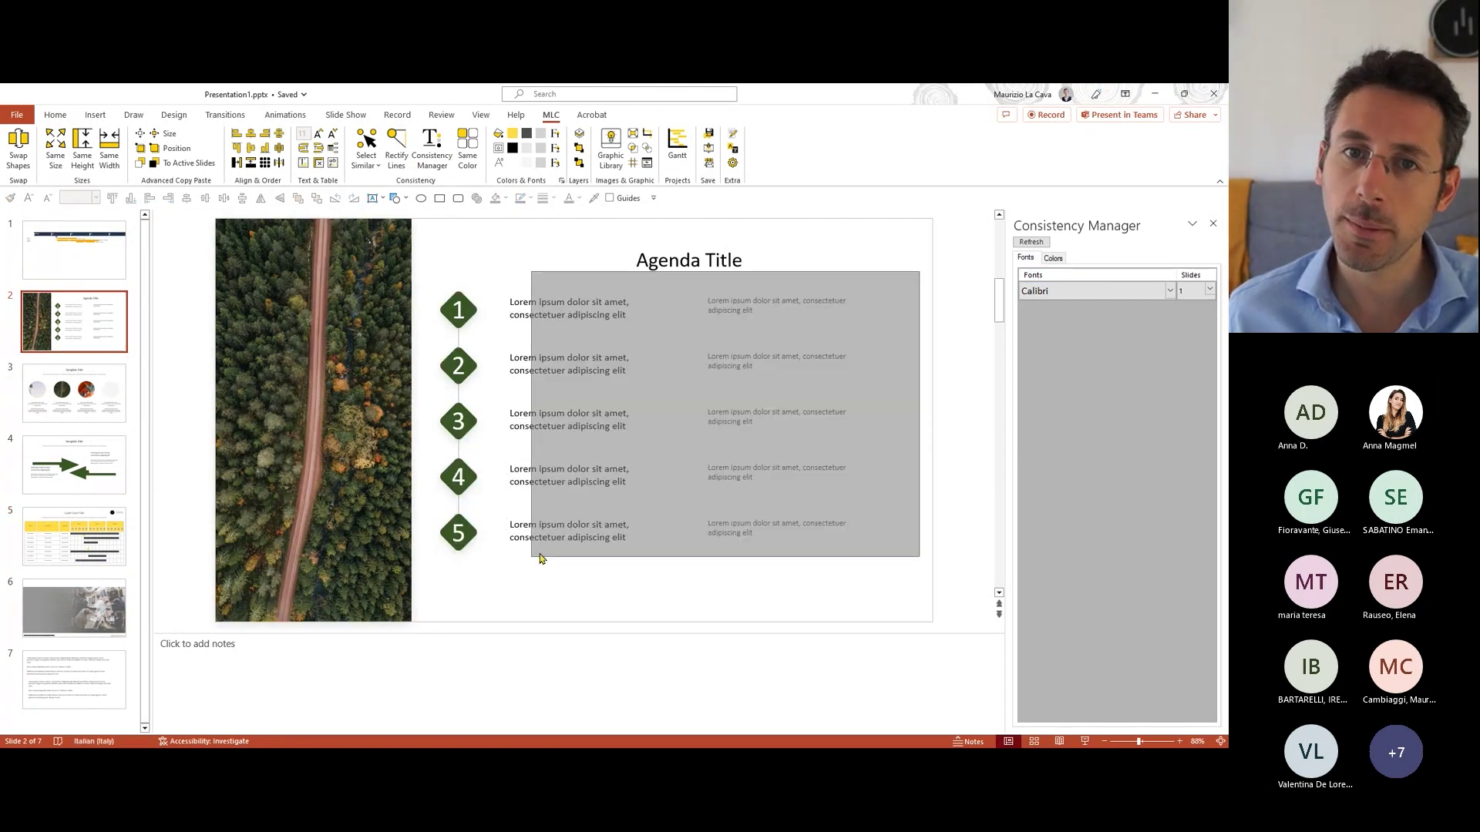
Step: Apply Times New Roman to the selected rows and refresh the Consistency Manager font list
click(56, 115)
text(Times New Roman)
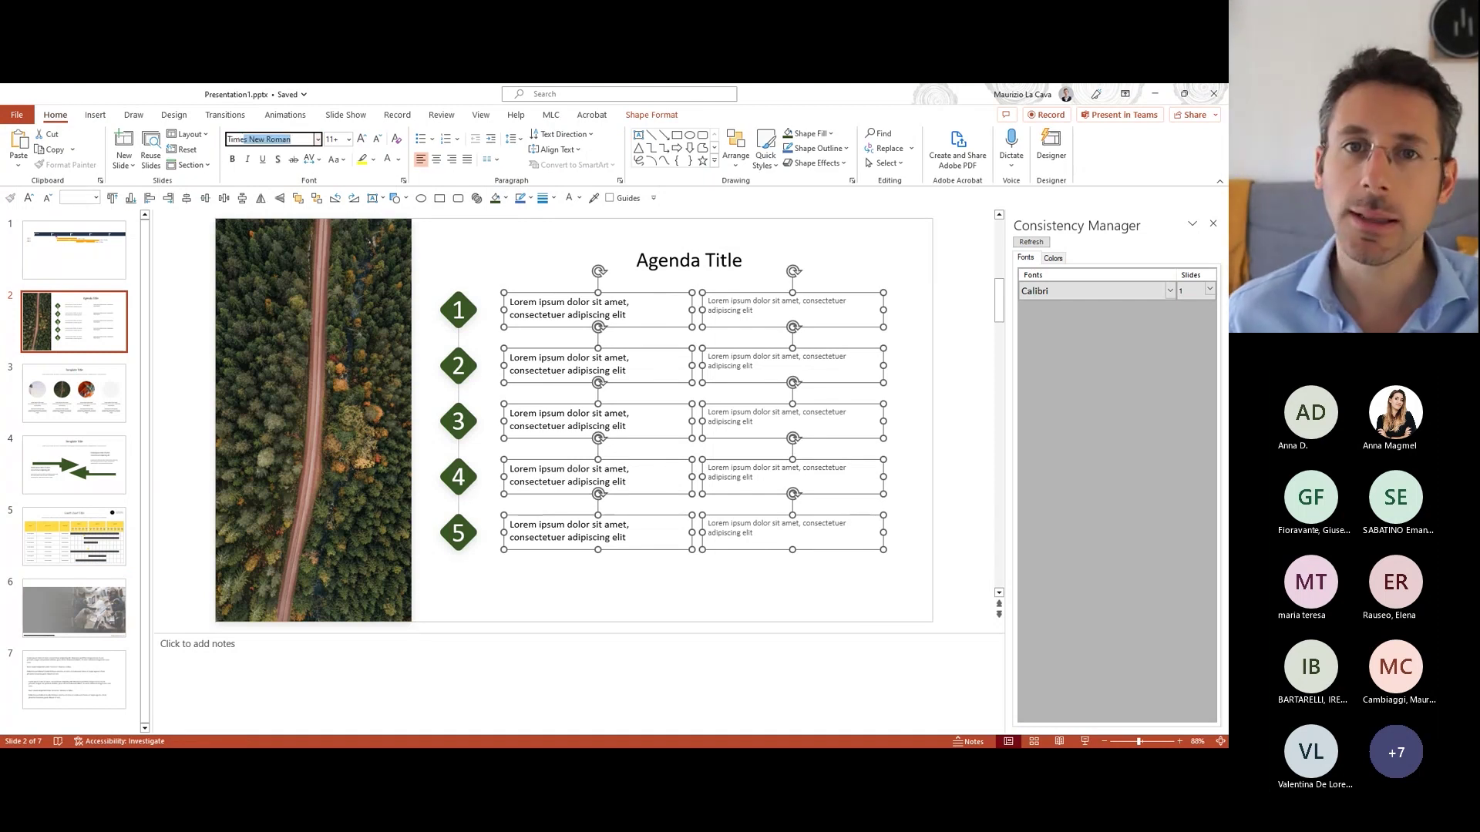
key(Return)
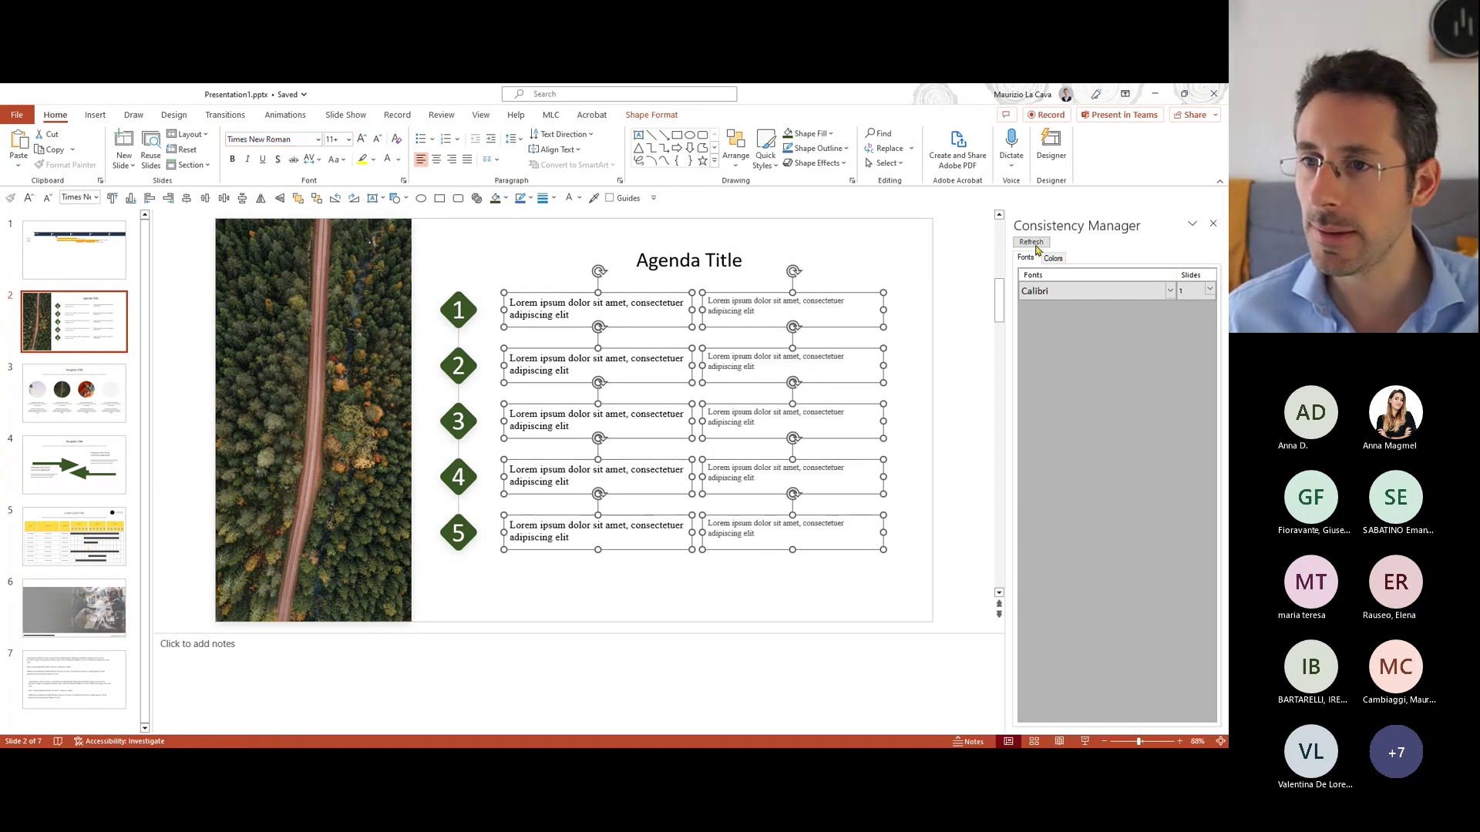
click(1035, 244)
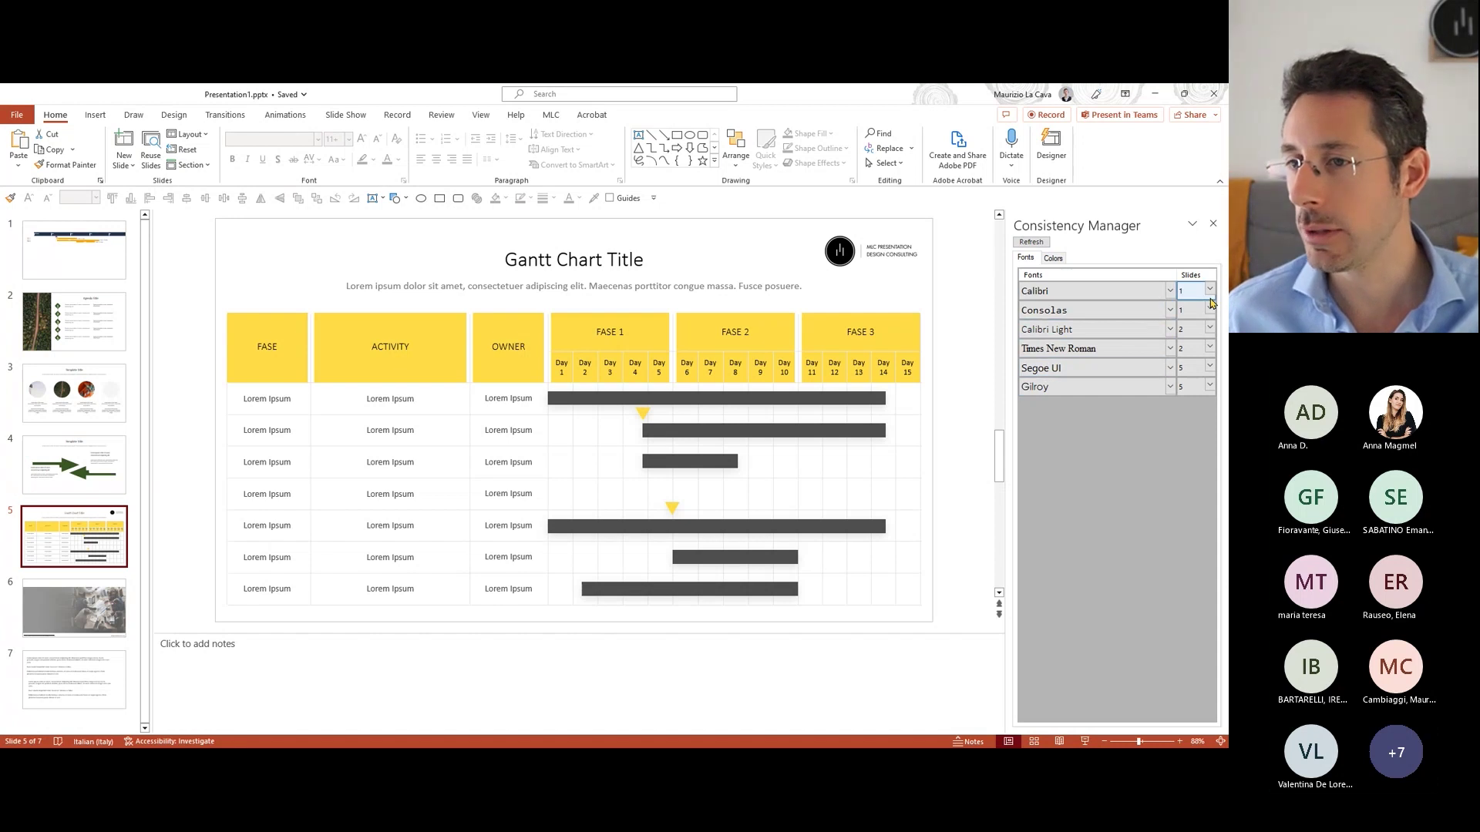
Step: Replace Consolas with Calibri in Consistency Manager and refresh the font list
click(1168, 310)
scroll(1125, 406, up, 10)
scroll(1113, 447, down, 5)
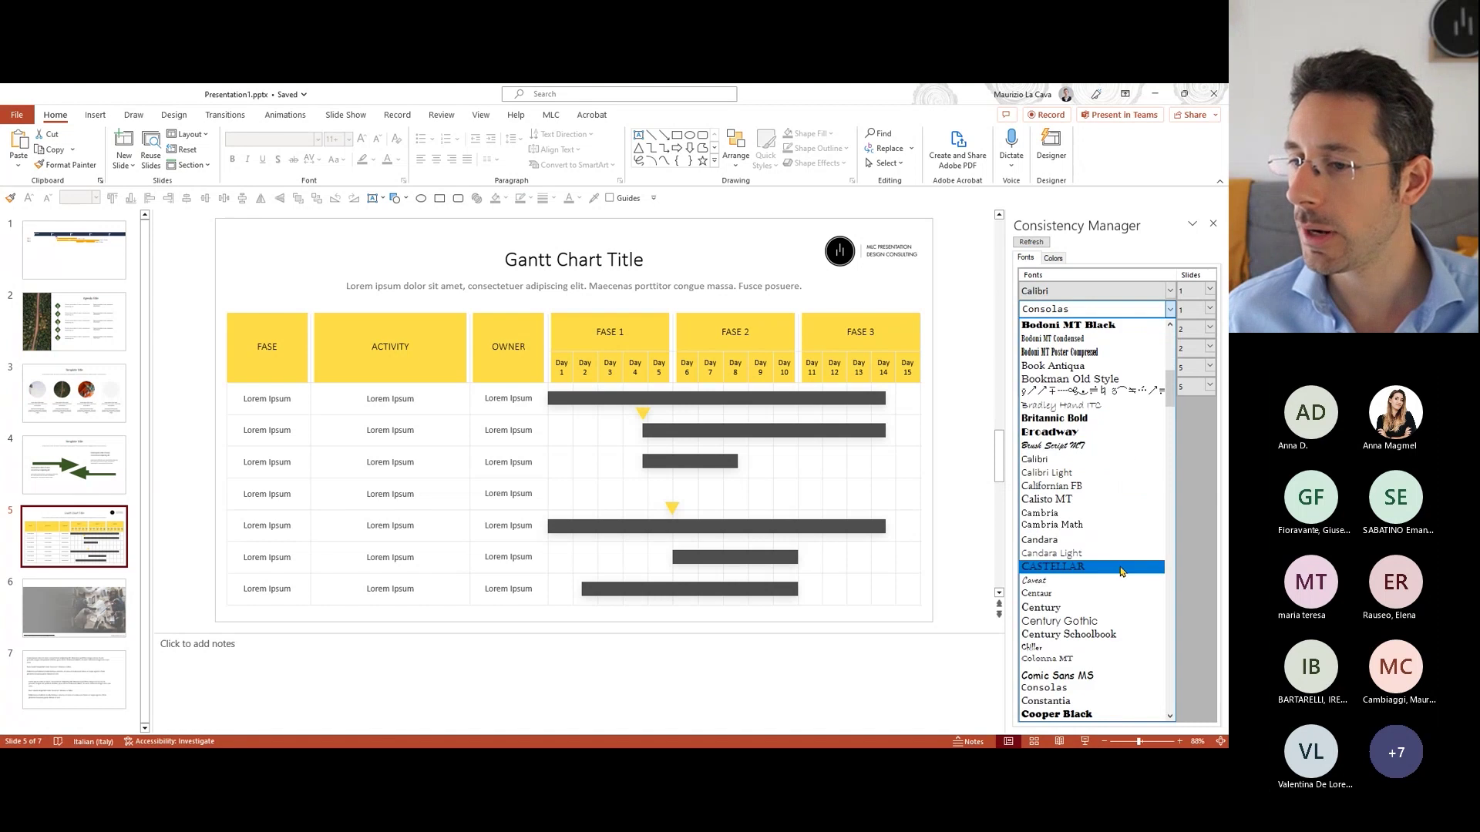
click(1107, 461)
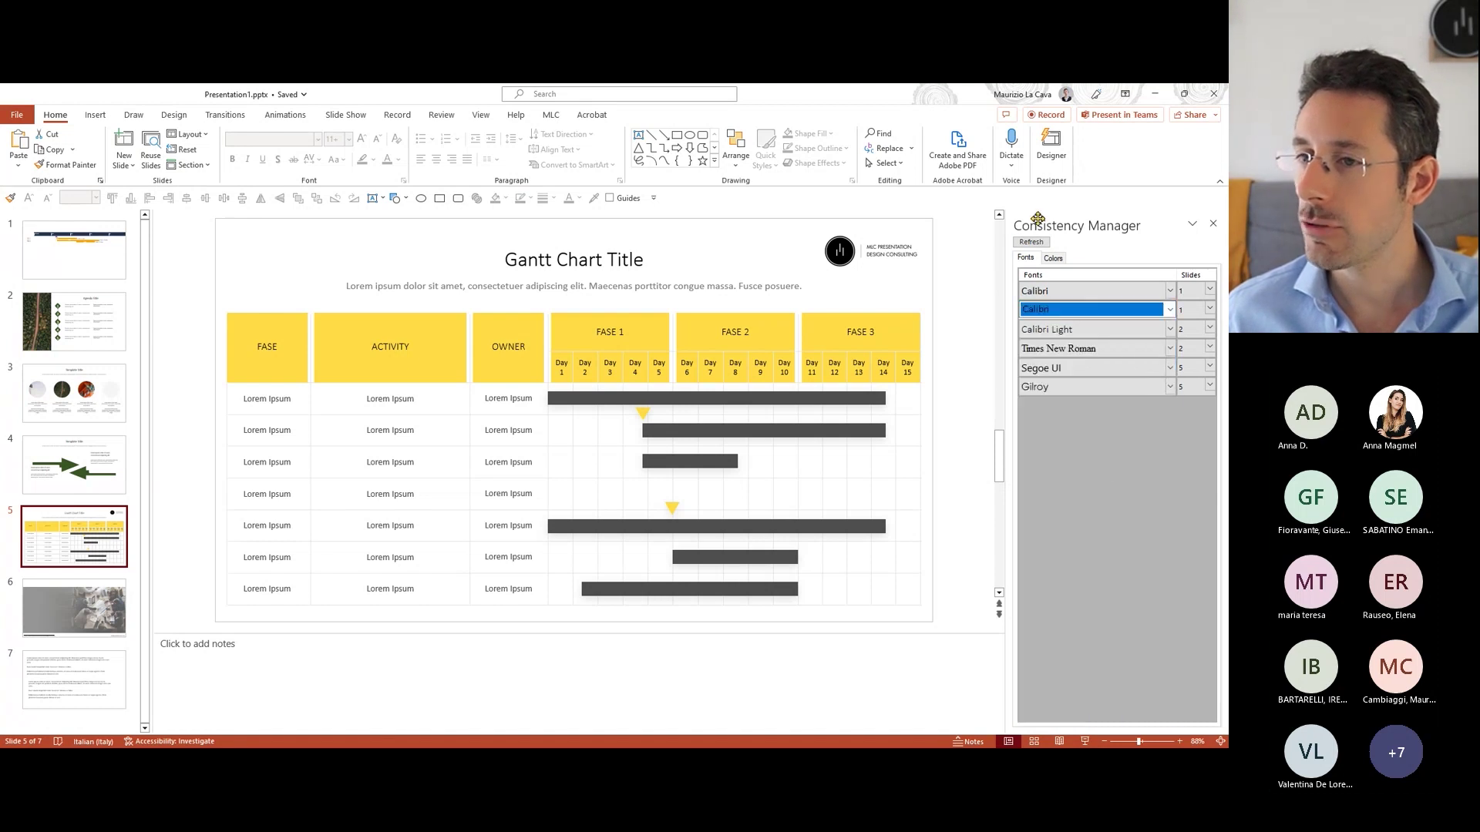
click(1031, 244)
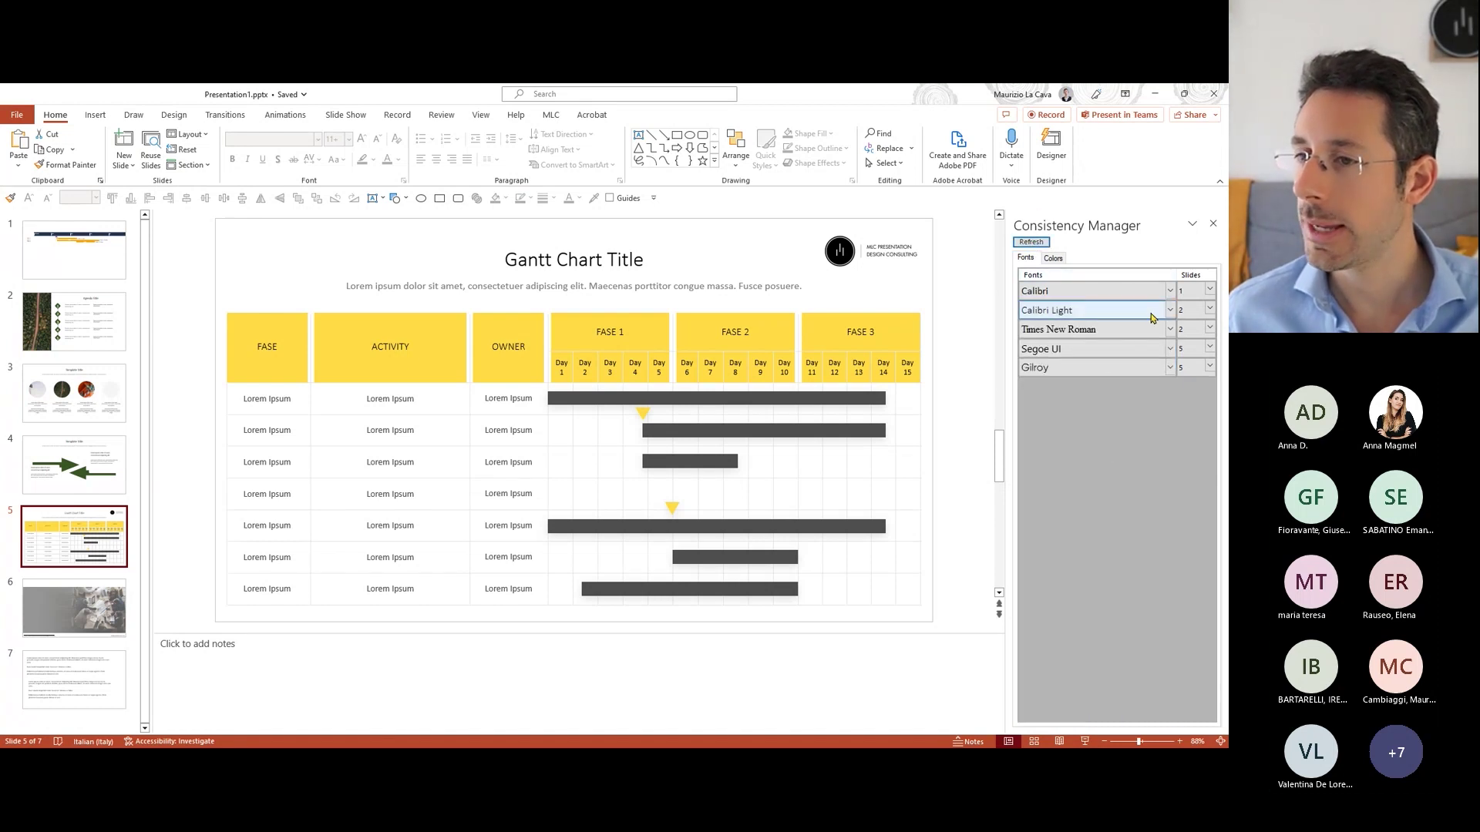
Step: Replace Times New Roman with Calibri and refresh to merge the duplicate Calibri entries
click(1168, 329)
scroll(1095, 539, up, 10)
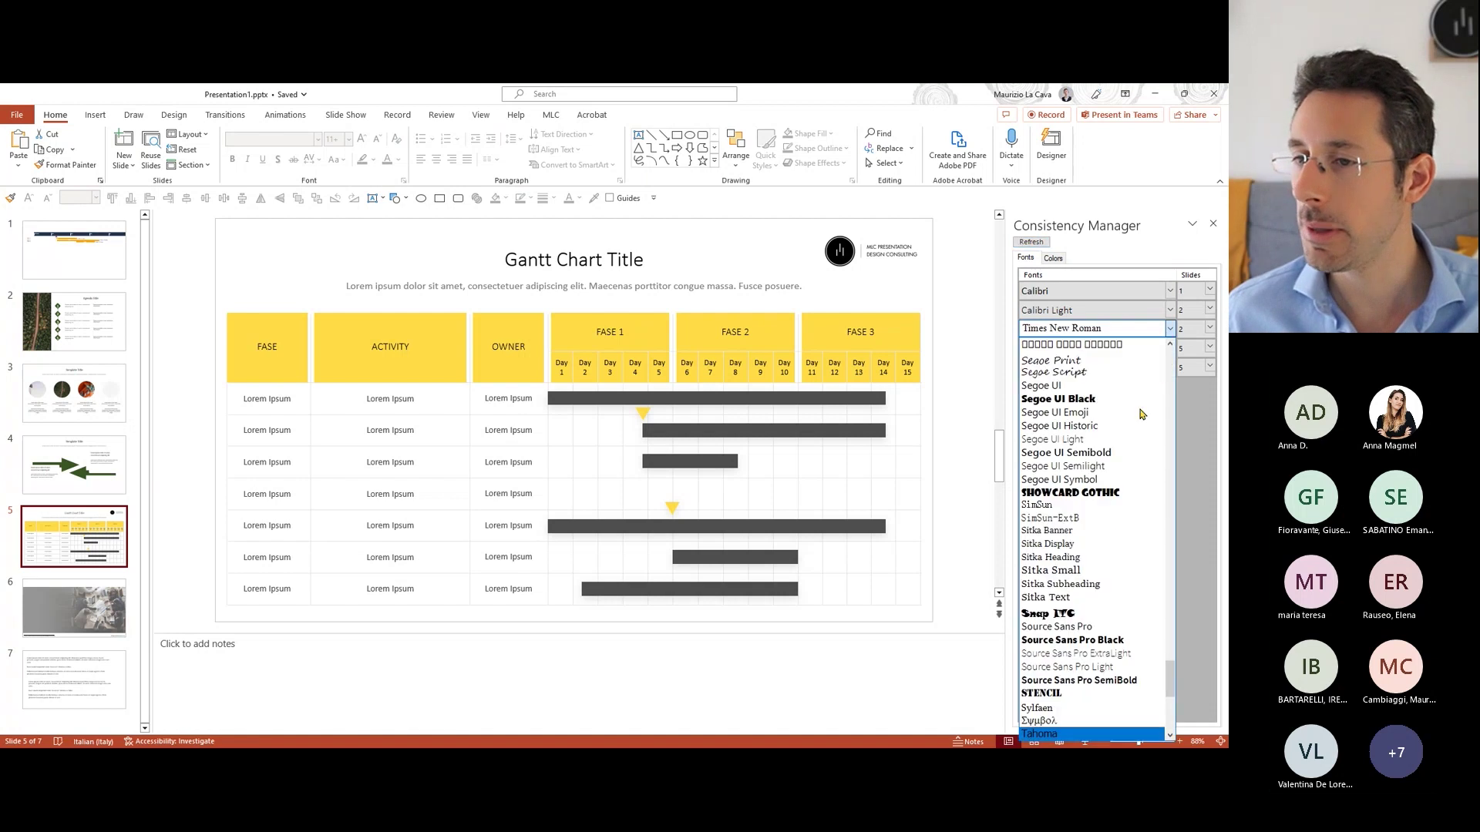
drag(1171, 664, 1170, 413)
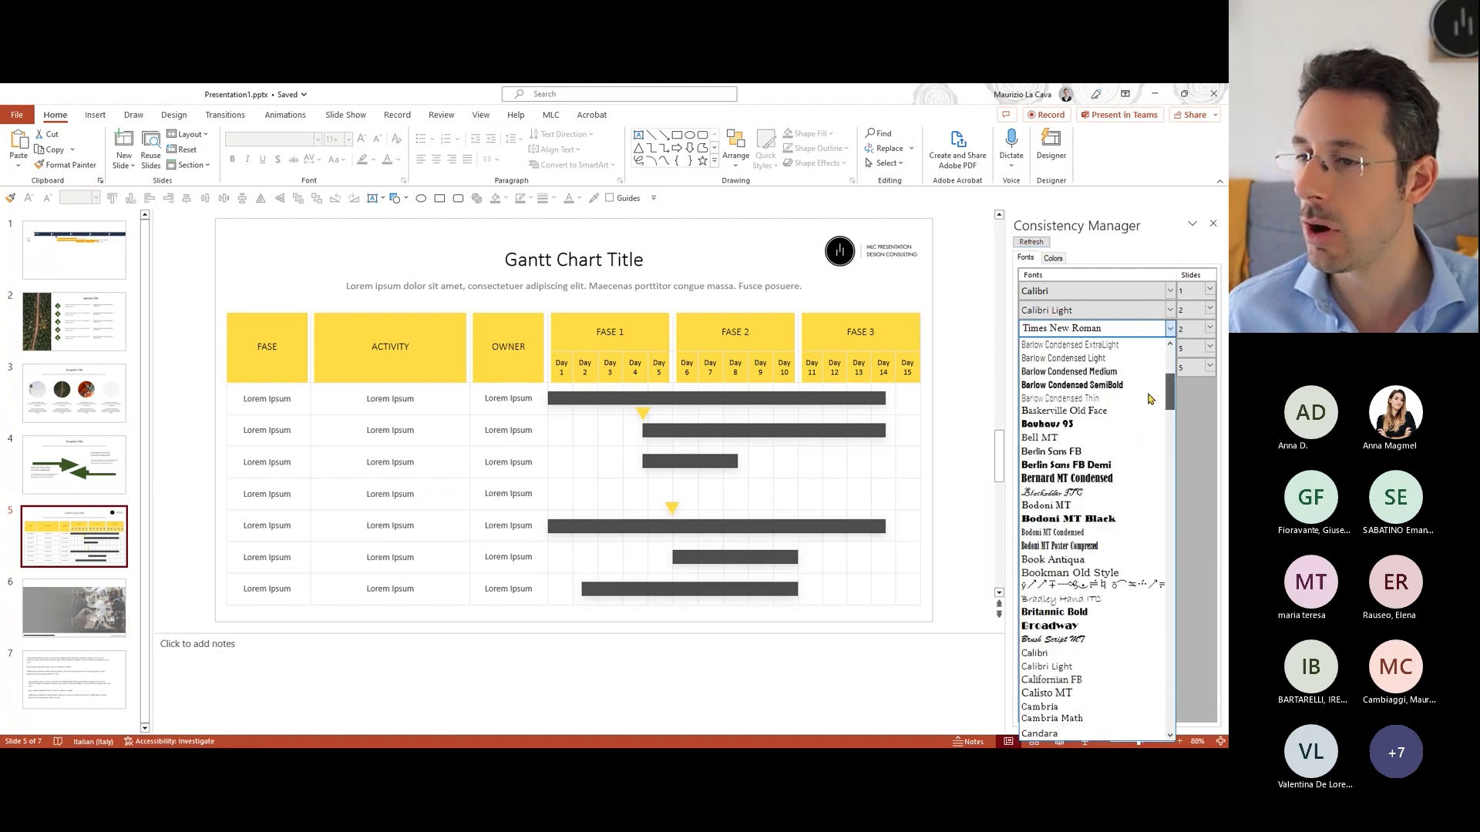
click(1075, 494)
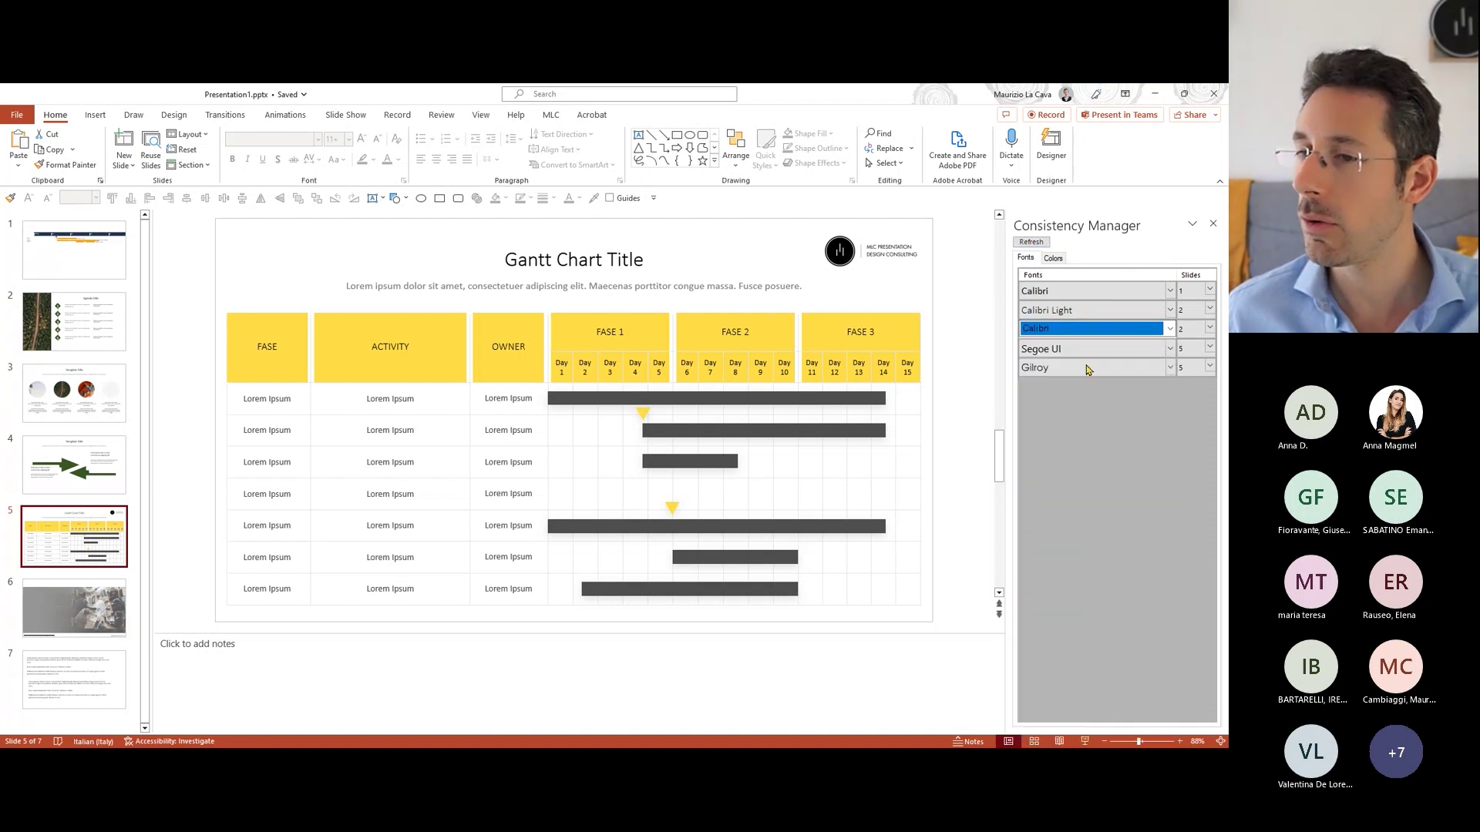
click(1038, 242)
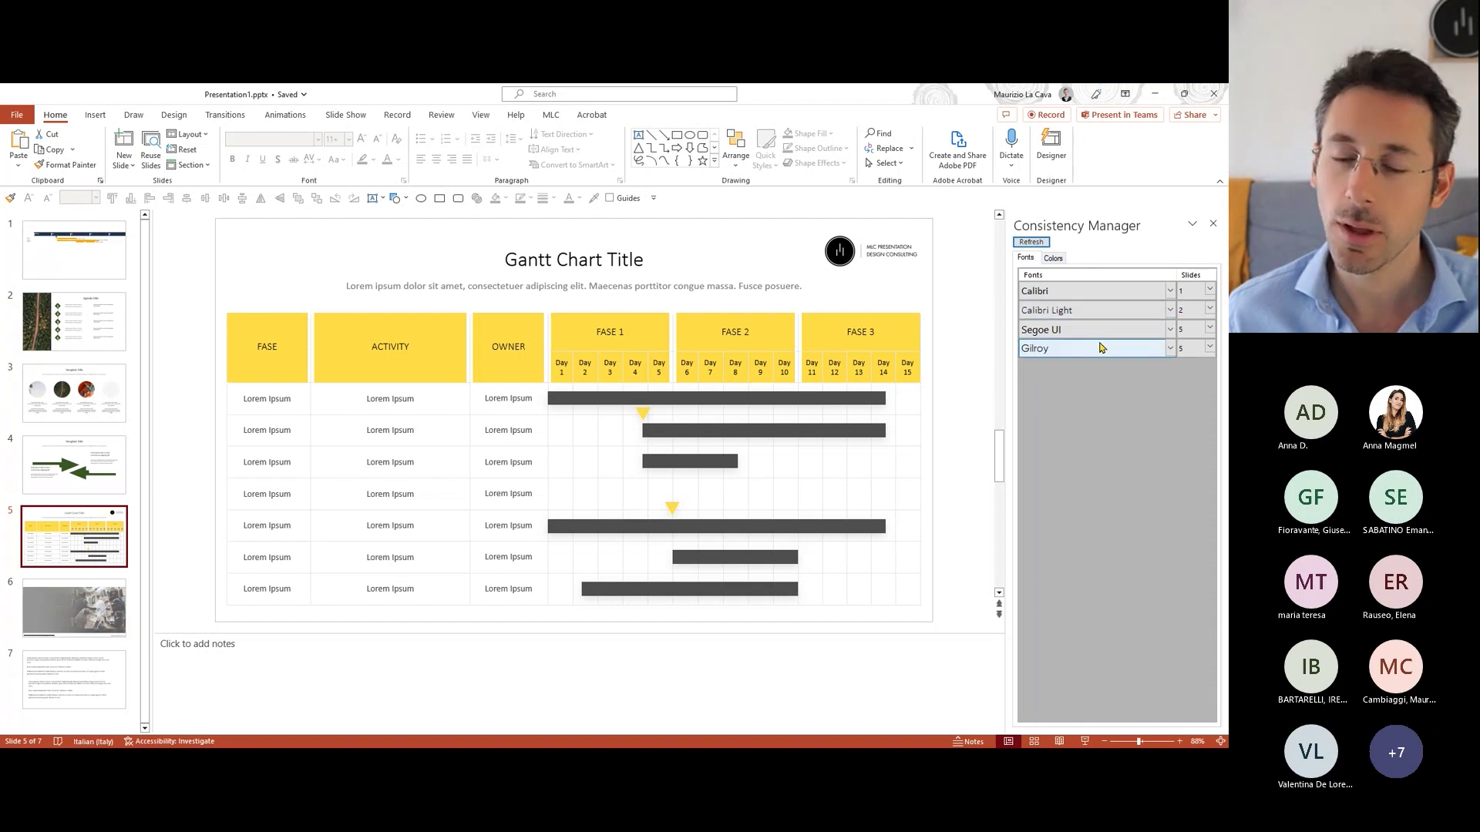
Step: Replace Segoe UI with Calibri and refresh the font list
click(1167, 331)
drag(1169, 486, 1161, 202)
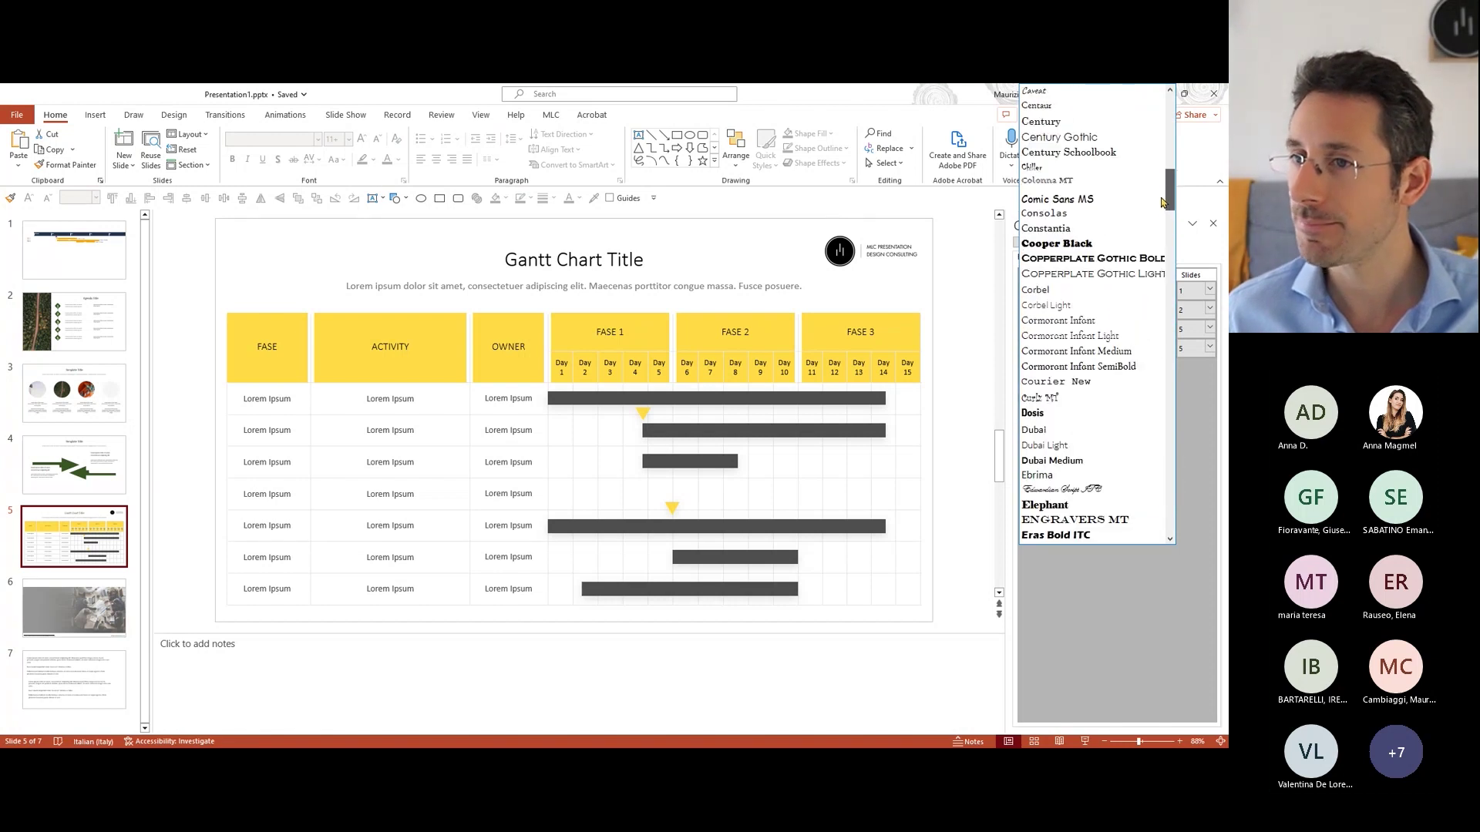
scroll(1102, 205, up, 3)
scroll(1098, 154, up, 1)
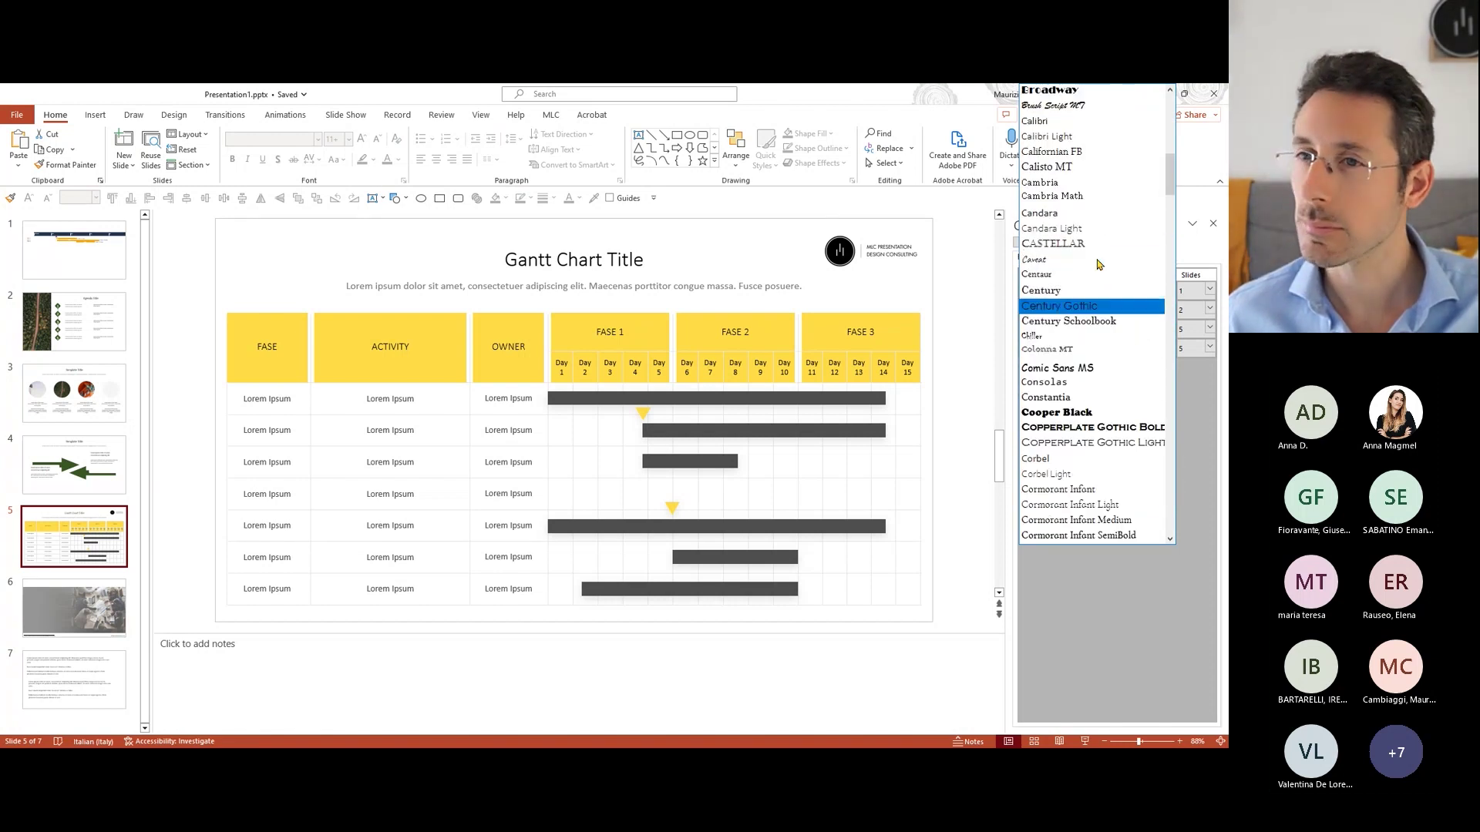
click(1098, 121)
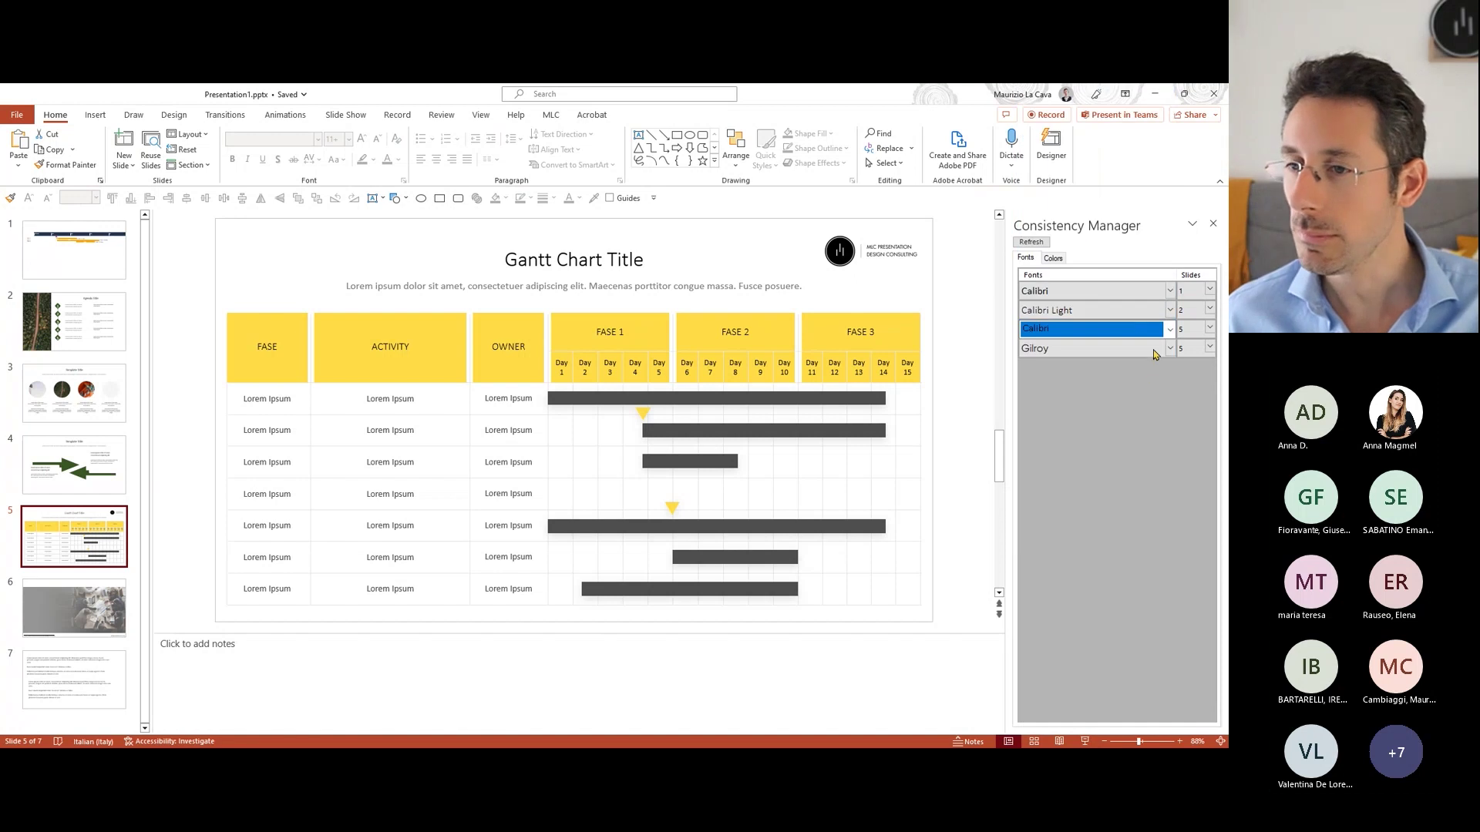
click(1031, 242)
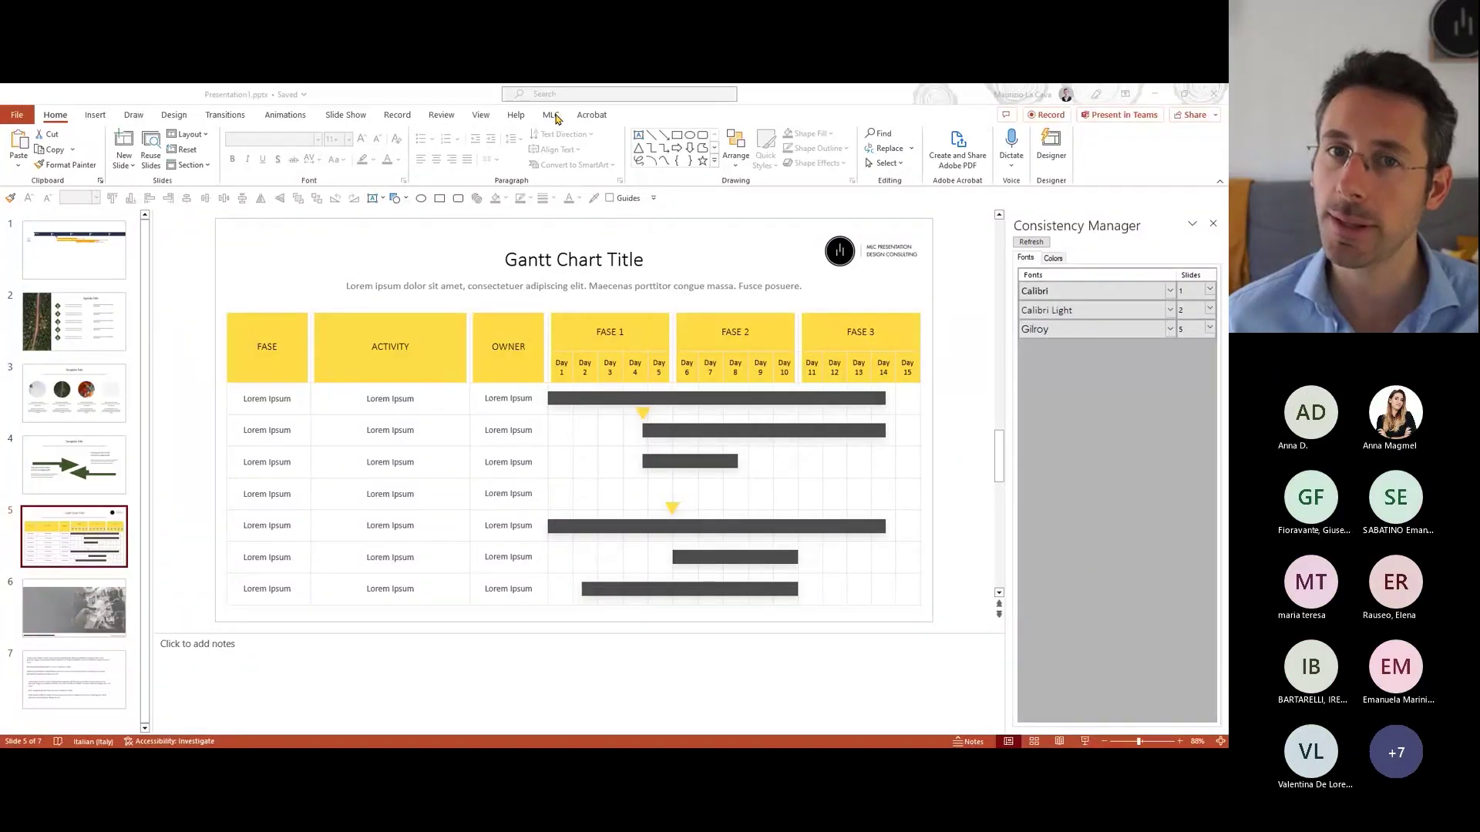
Step: On the MLC tab, review and close Colors & Fonts settings, then open the Graphic Libraries panel
click(552, 115)
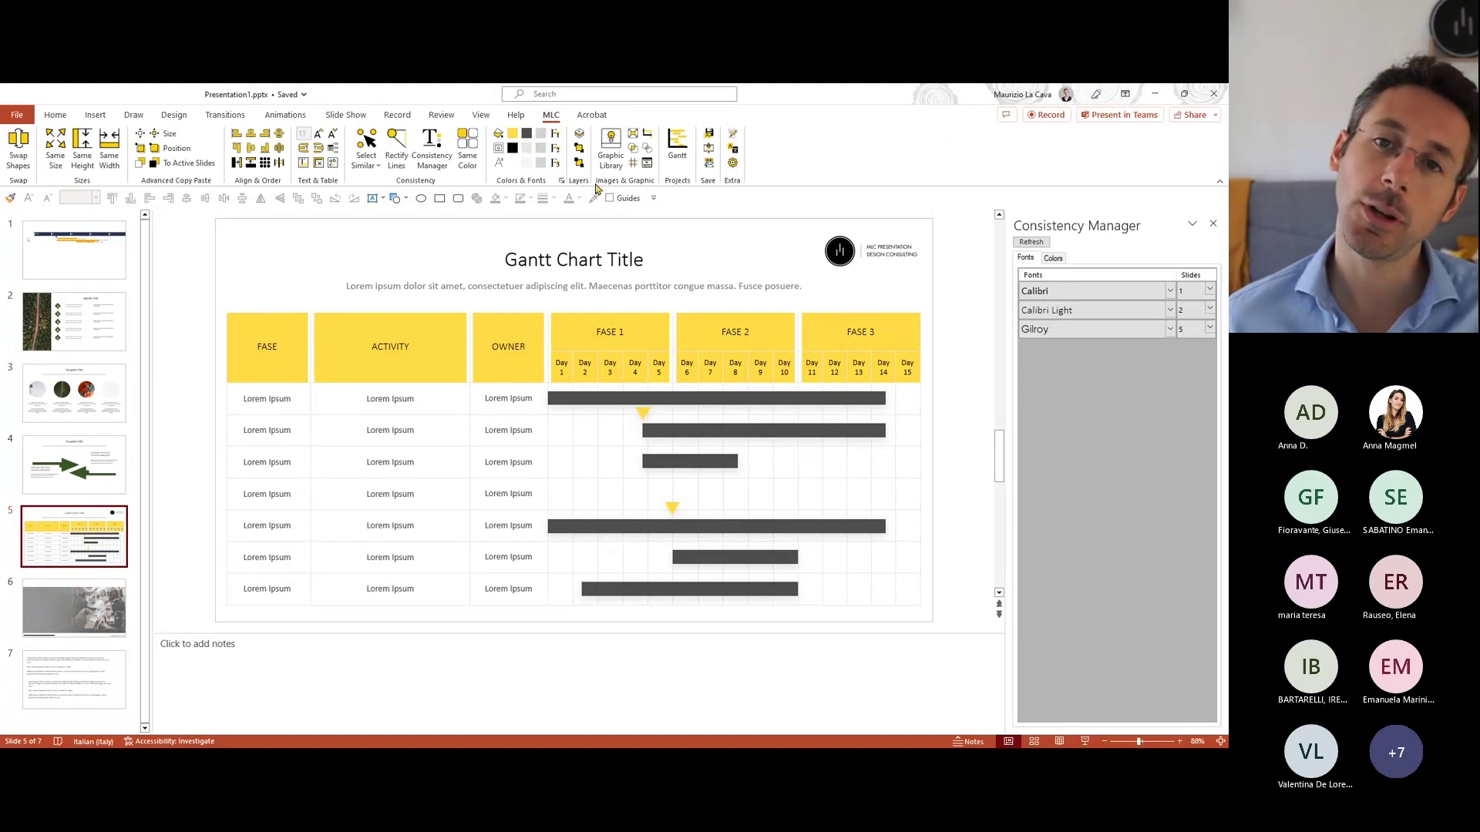
click(561, 180)
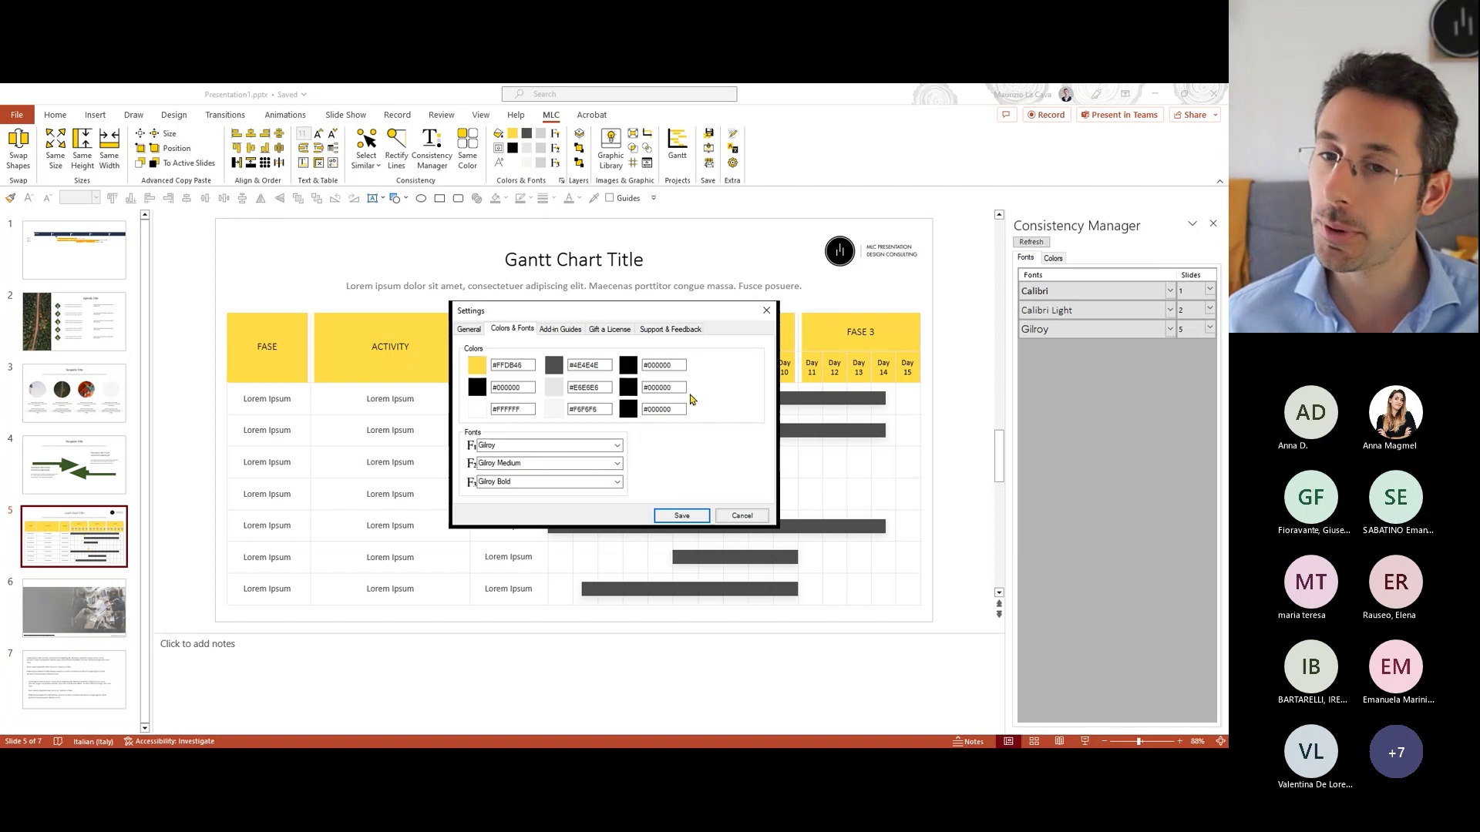
click(764, 312)
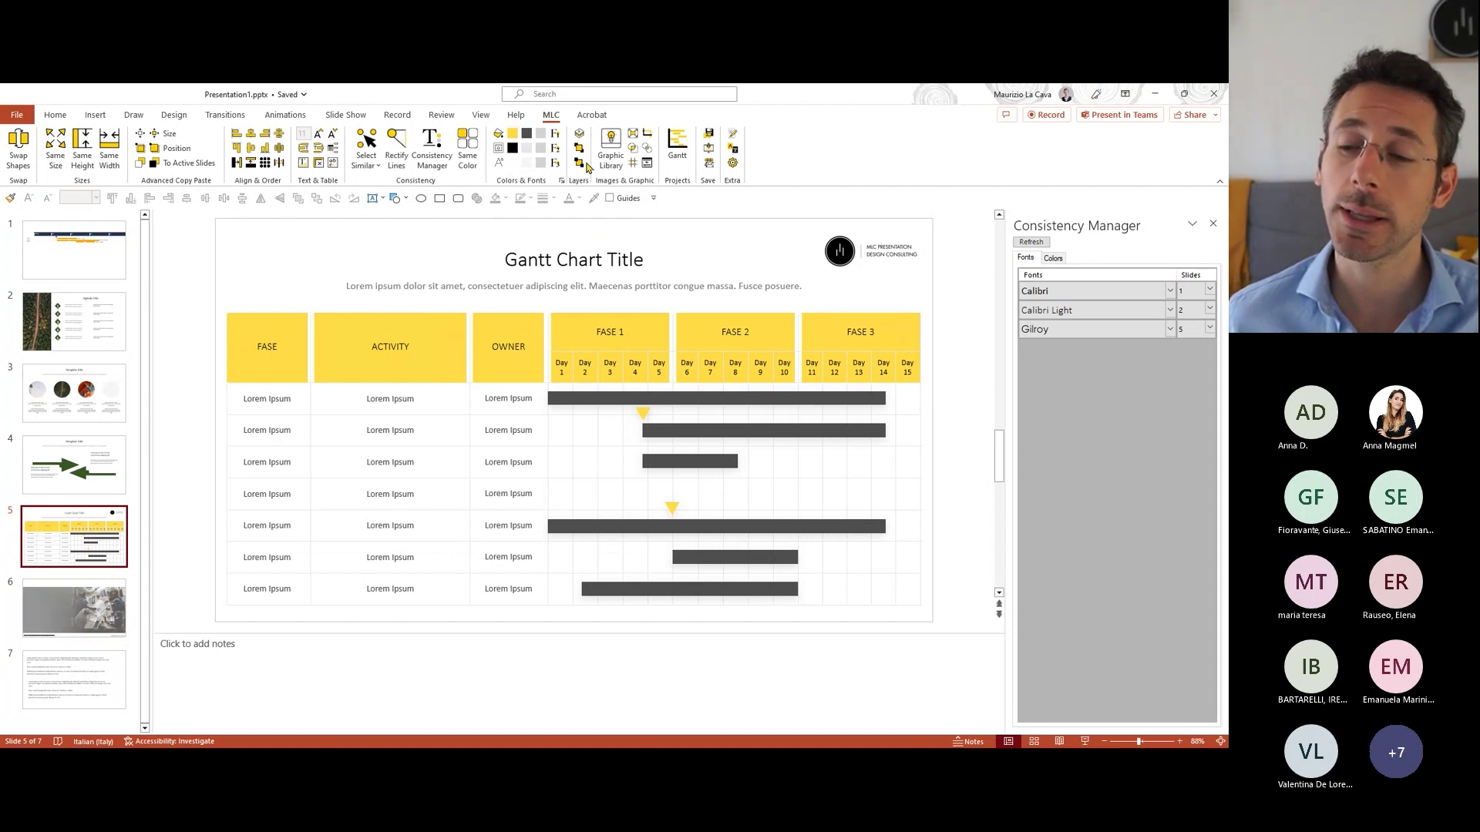
click(1126, 566)
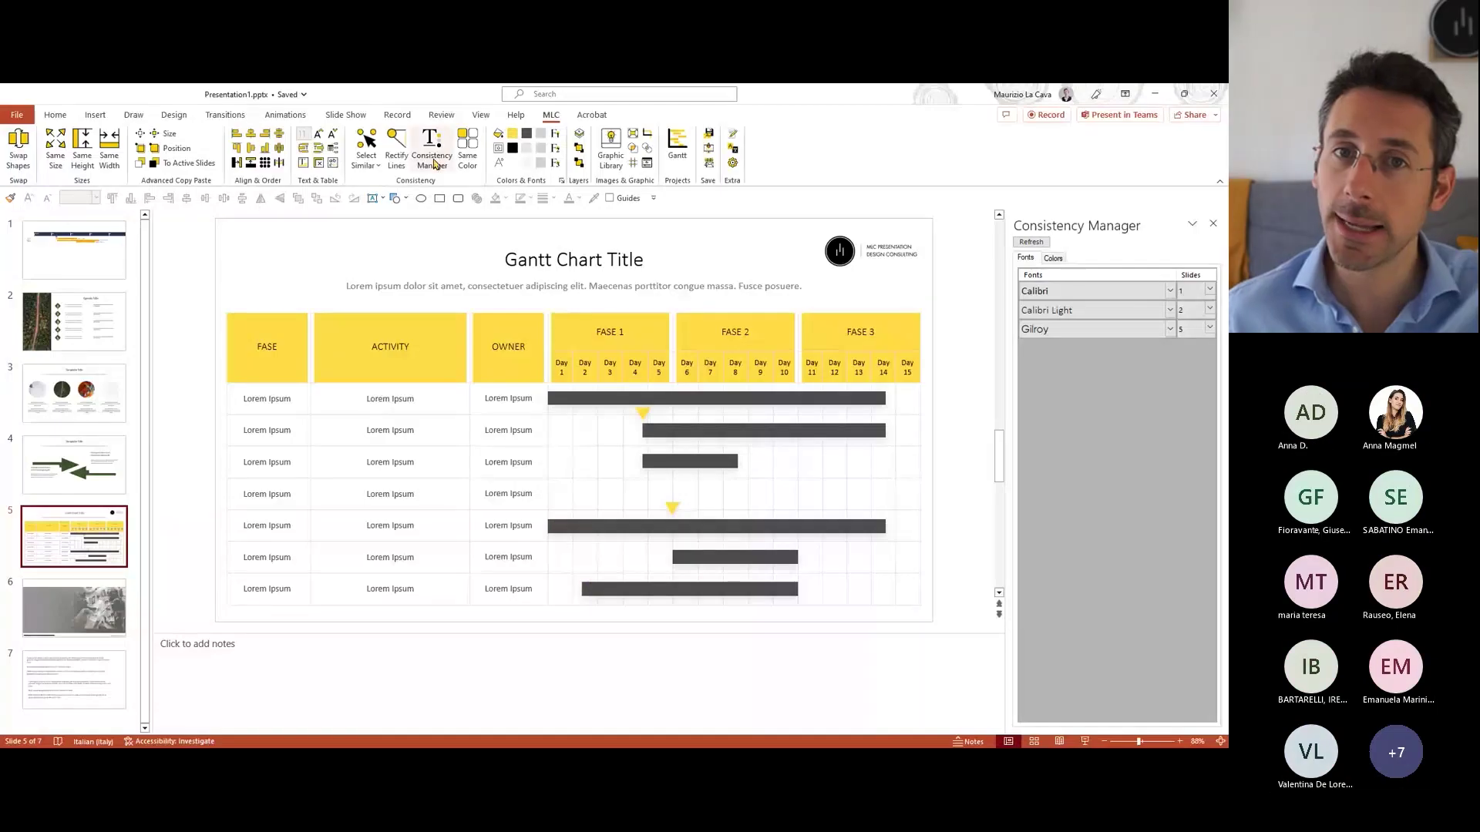
Step: Close Consistency Manager and insert the yellow donut cycle template from the Templates list
click(1076, 263)
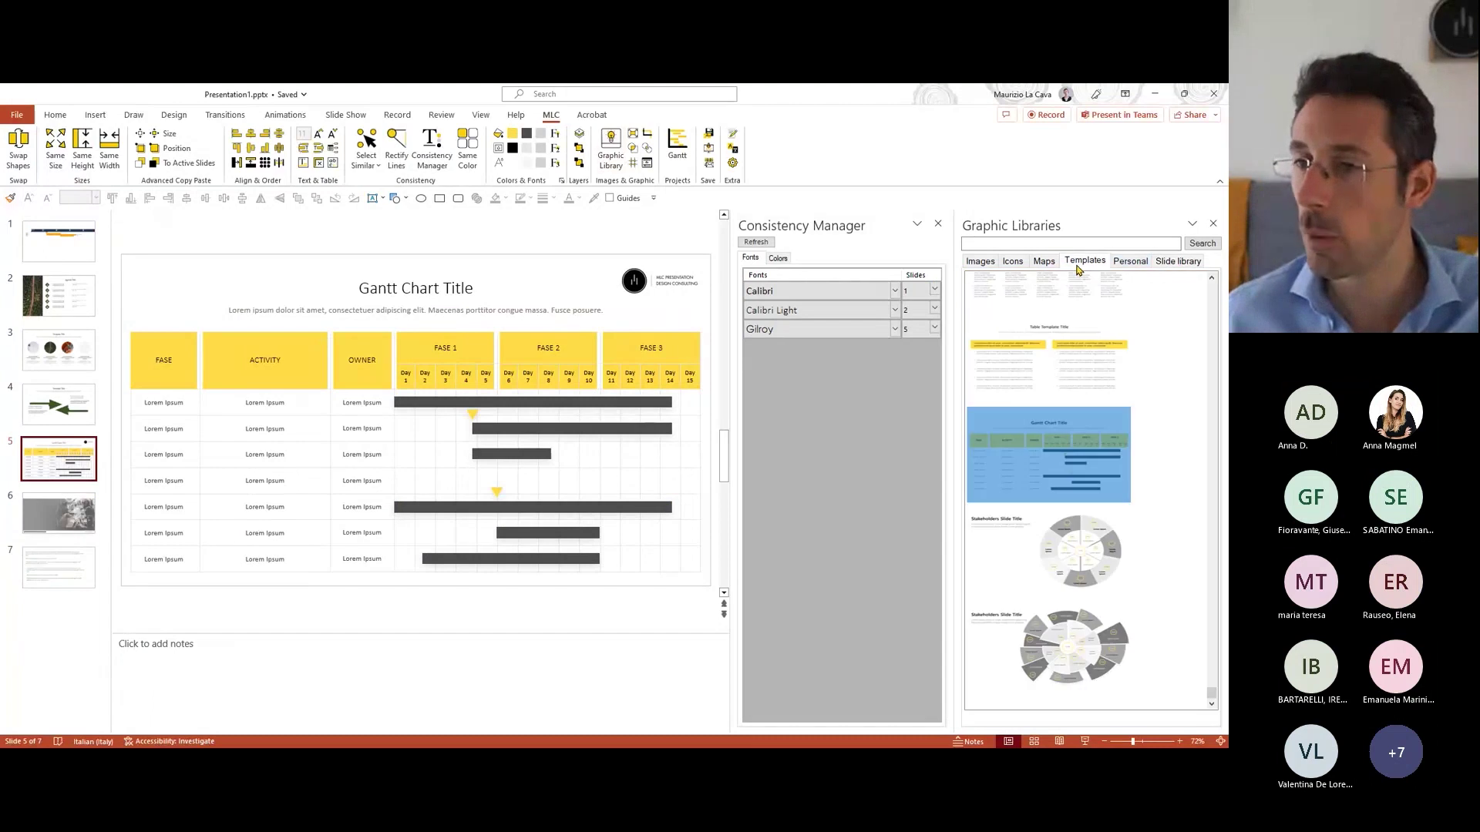
click(937, 223)
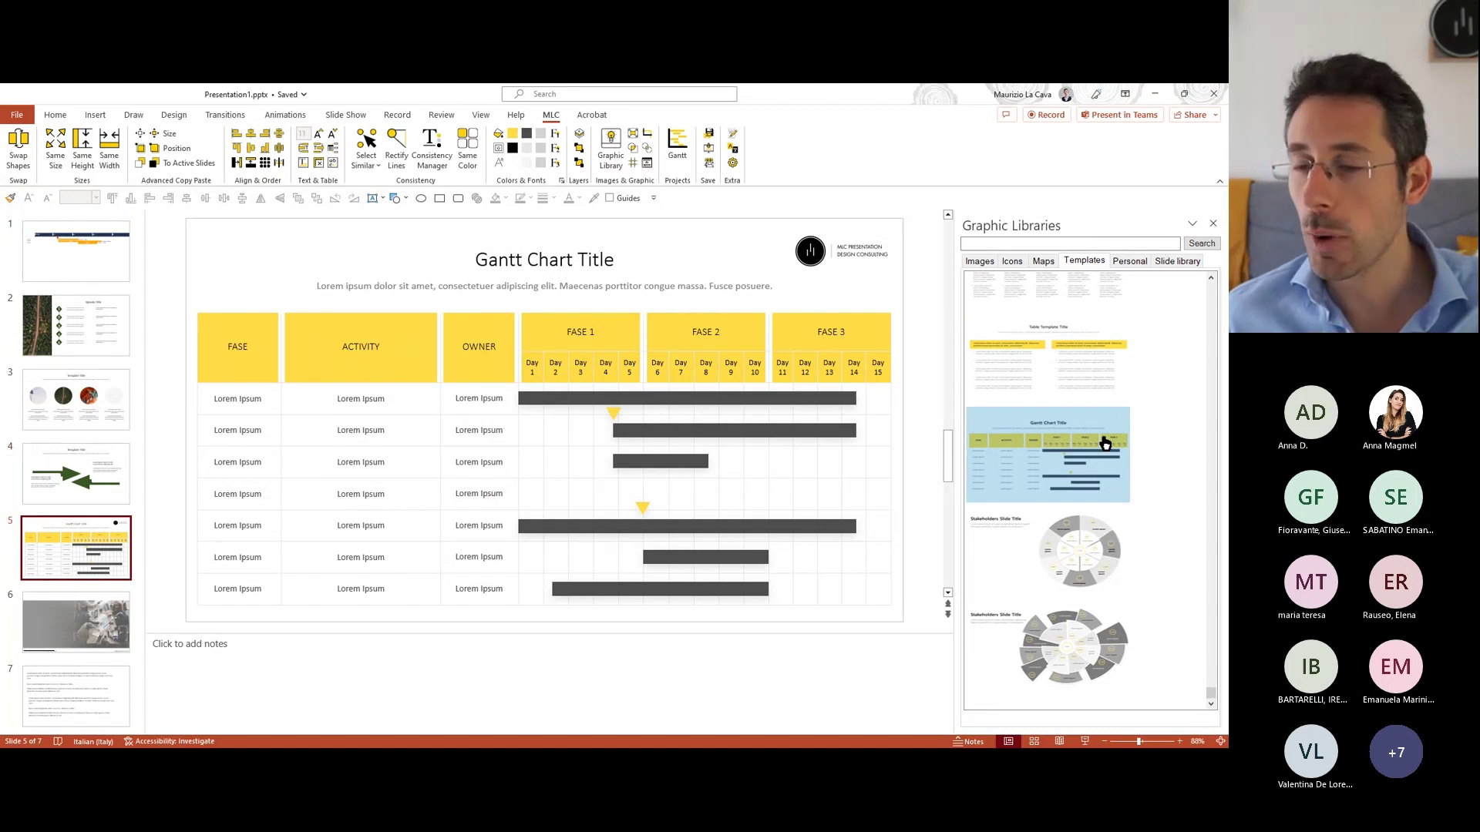
scroll(1104, 447, up, 3)
scroll(1143, 512, down, 3)
scroll(1144, 516, up, 3)
scroll(1144, 516, up, 2)
scroll(1145, 516, up, 2)
scroll(1145, 516, up, 2)
scroll(1144, 515, up, 2)
scroll(1144, 516, up, 2)
scroll(1145, 516, up, 2)
scroll(1145, 515, up, 2)
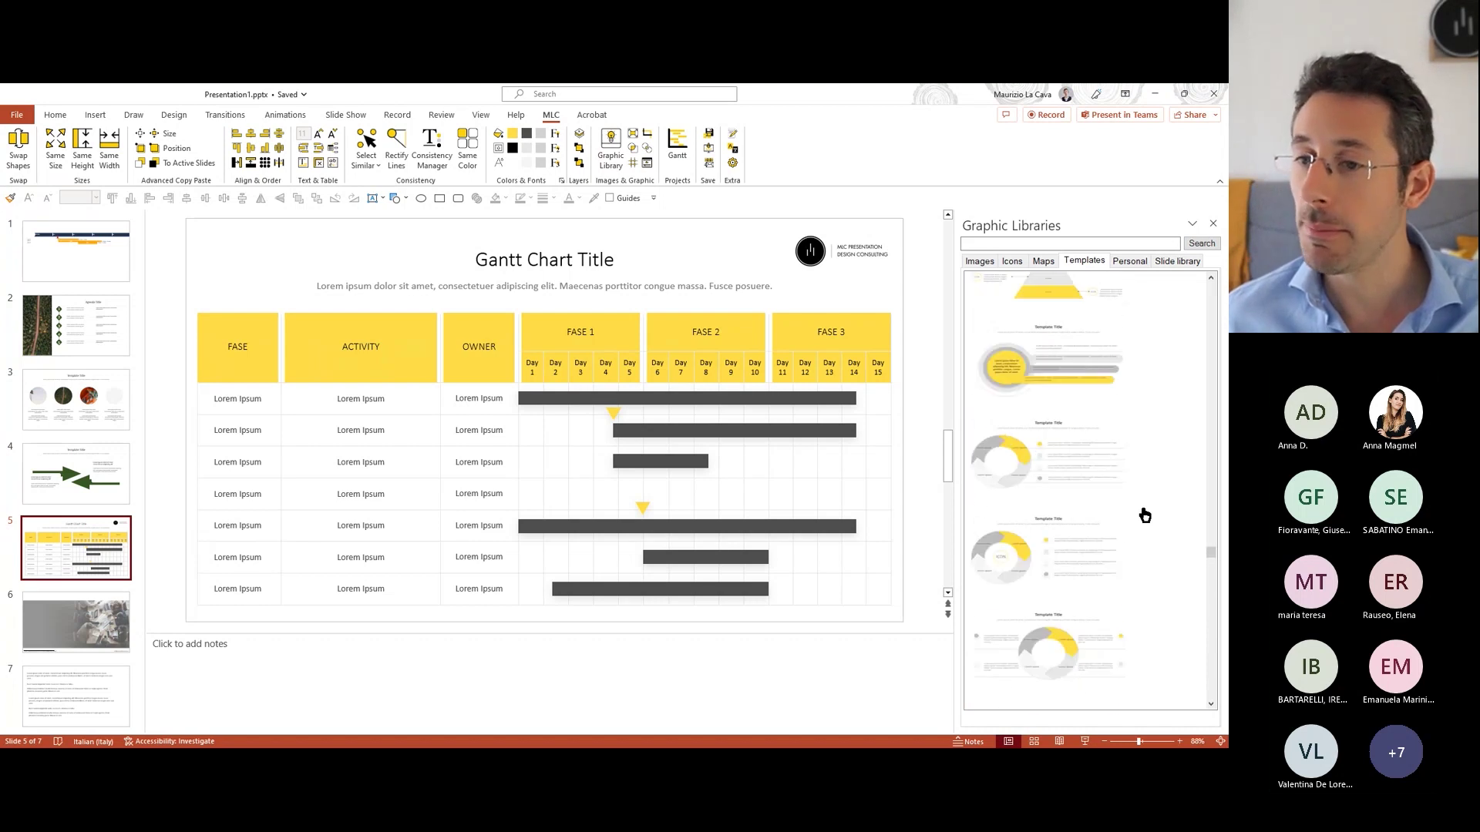
click(1085, 487)
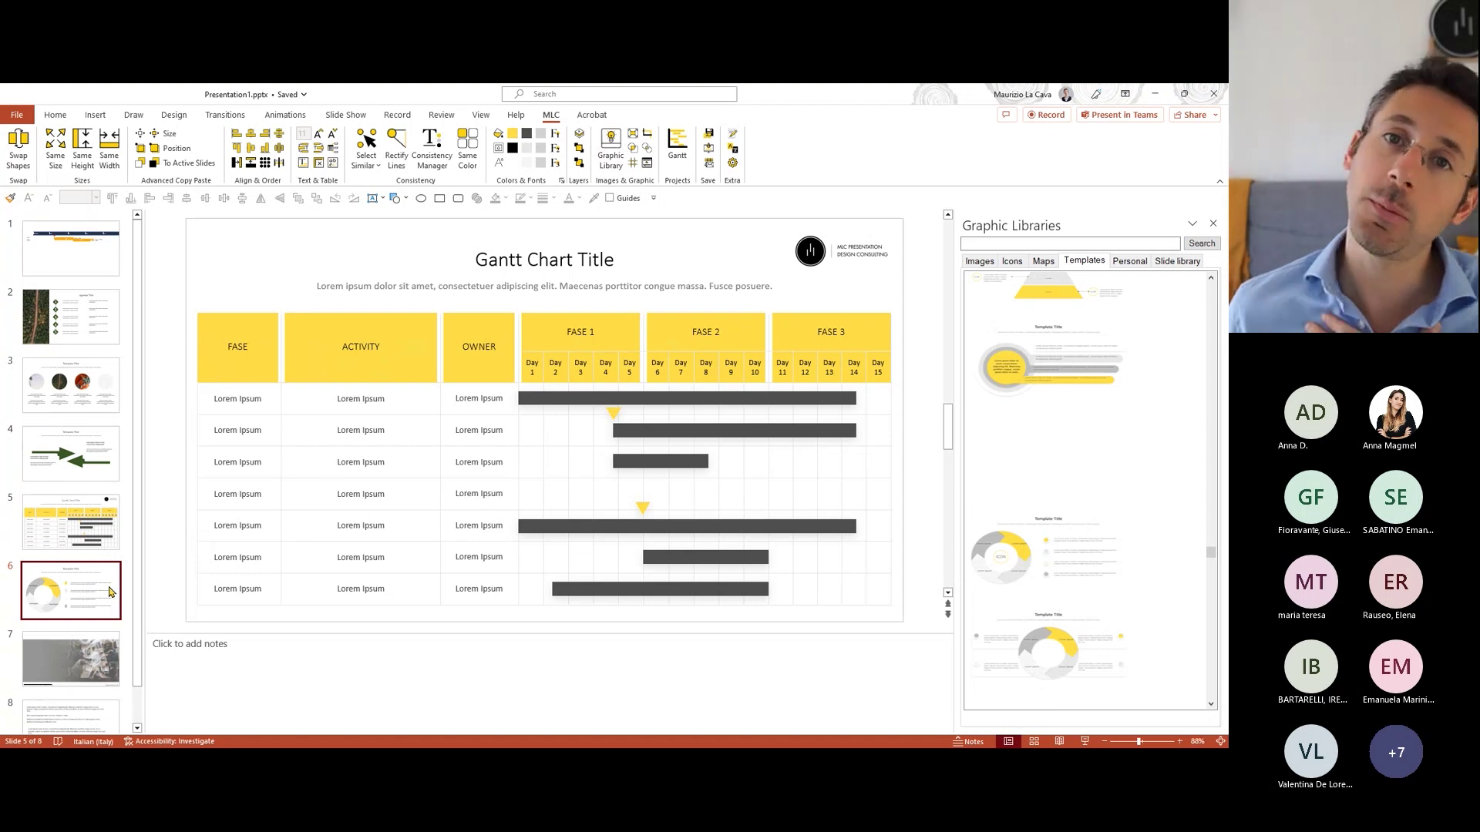
Step: Open slide 6 and select the text of each of its four description blocks
click(110, 592)
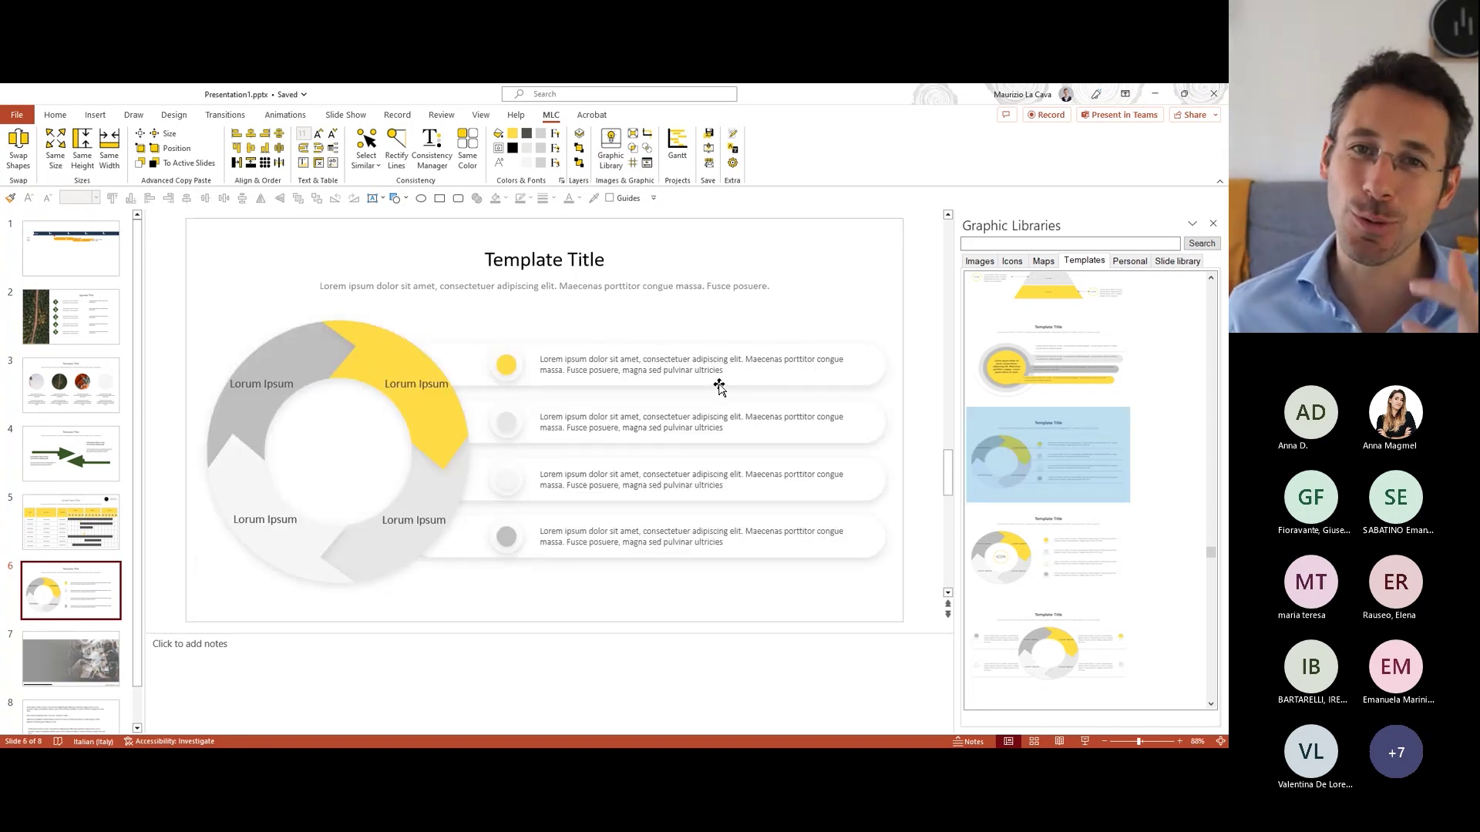
click(719, 383)
key(ctrl+a)
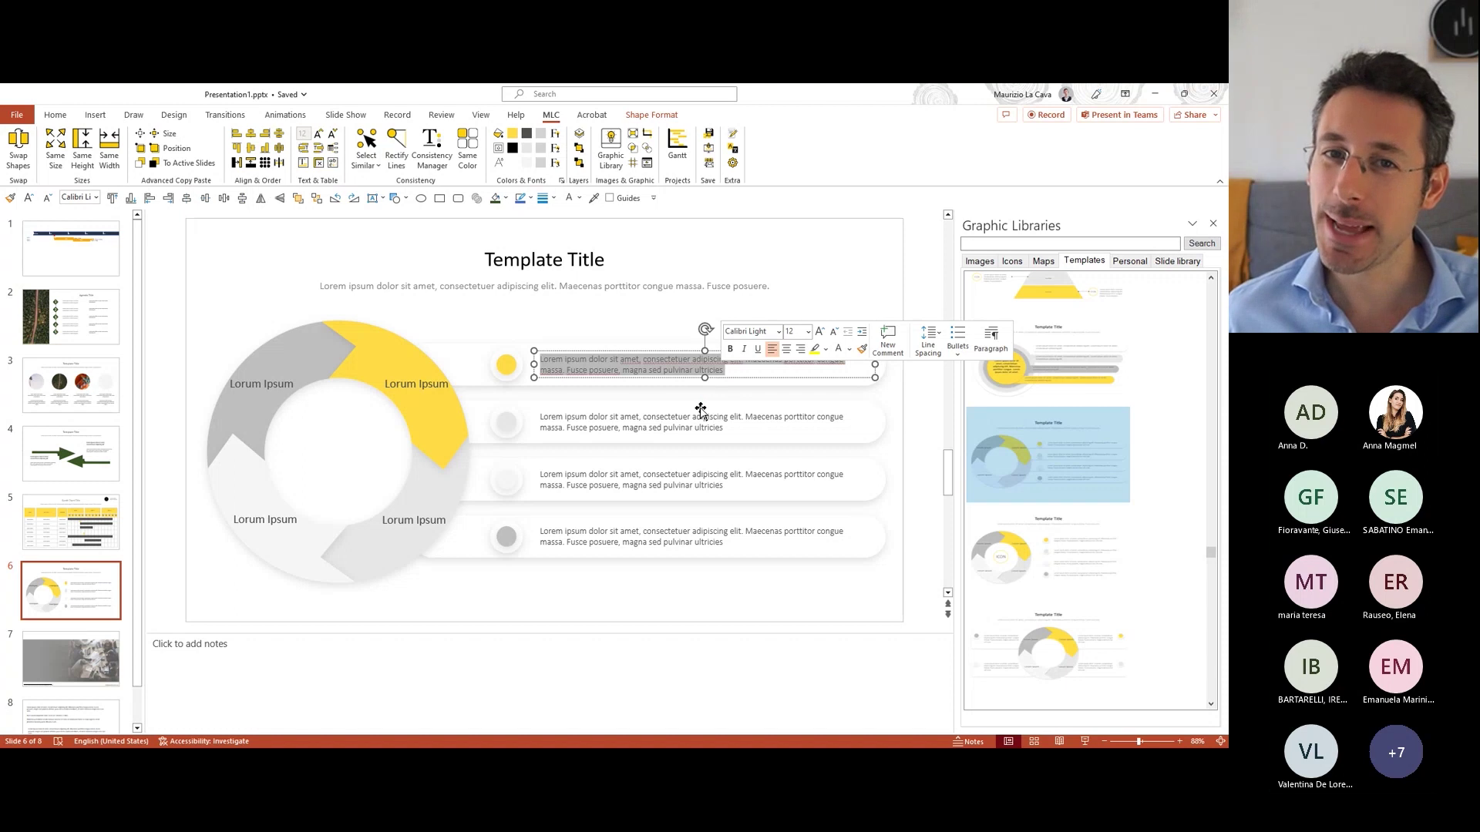
triple_click(700, 422)
triple_click(713, 480)
double_click(708, 537)
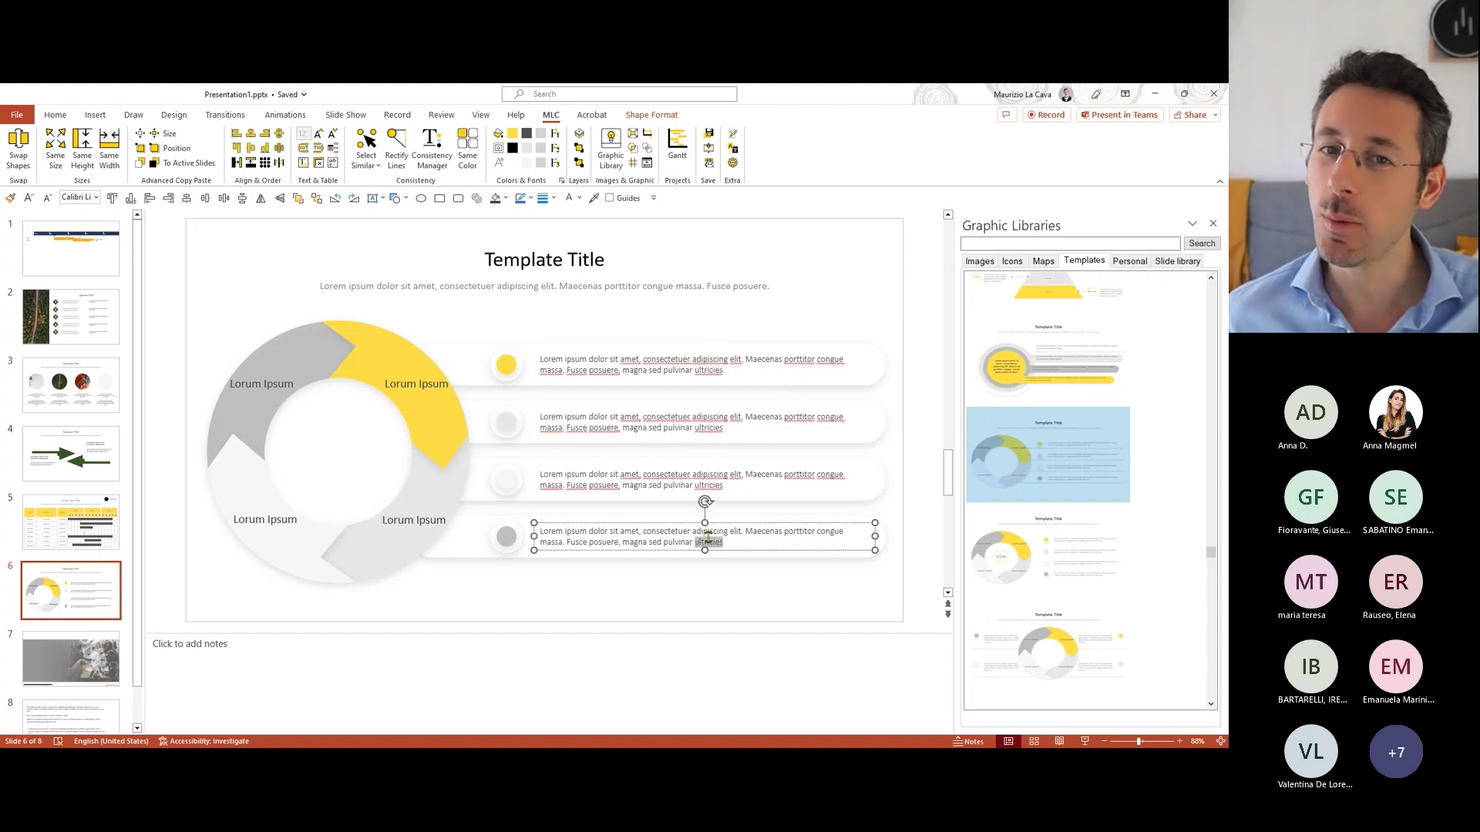
triple_click(708, 538)
Step: Nudge the first description row's bar slightly to the right
scroll(1018, 440, up, 5)
drag(463, 354, 491, 383)
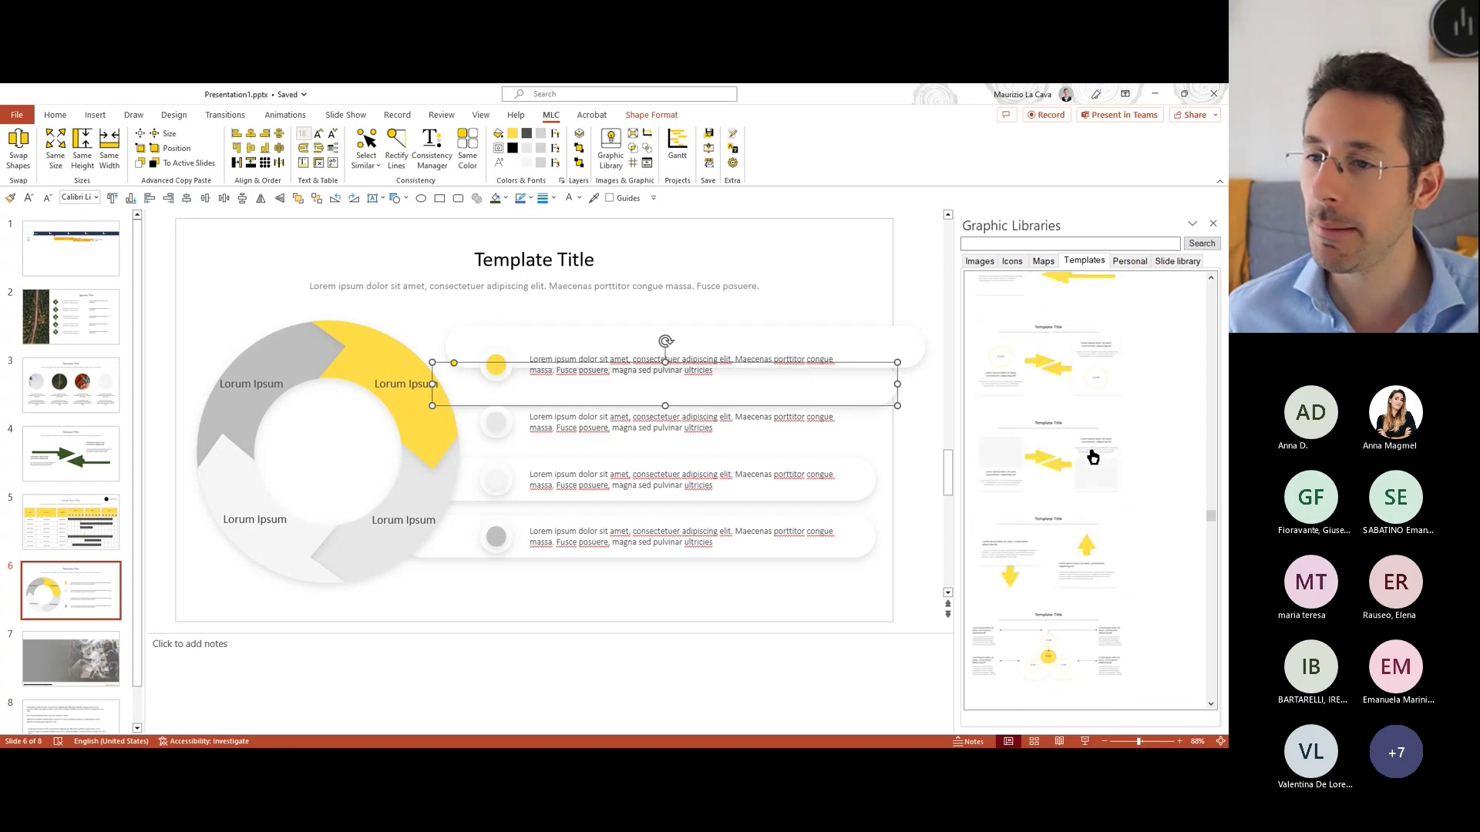
scroll(1097, 460, up, 5)
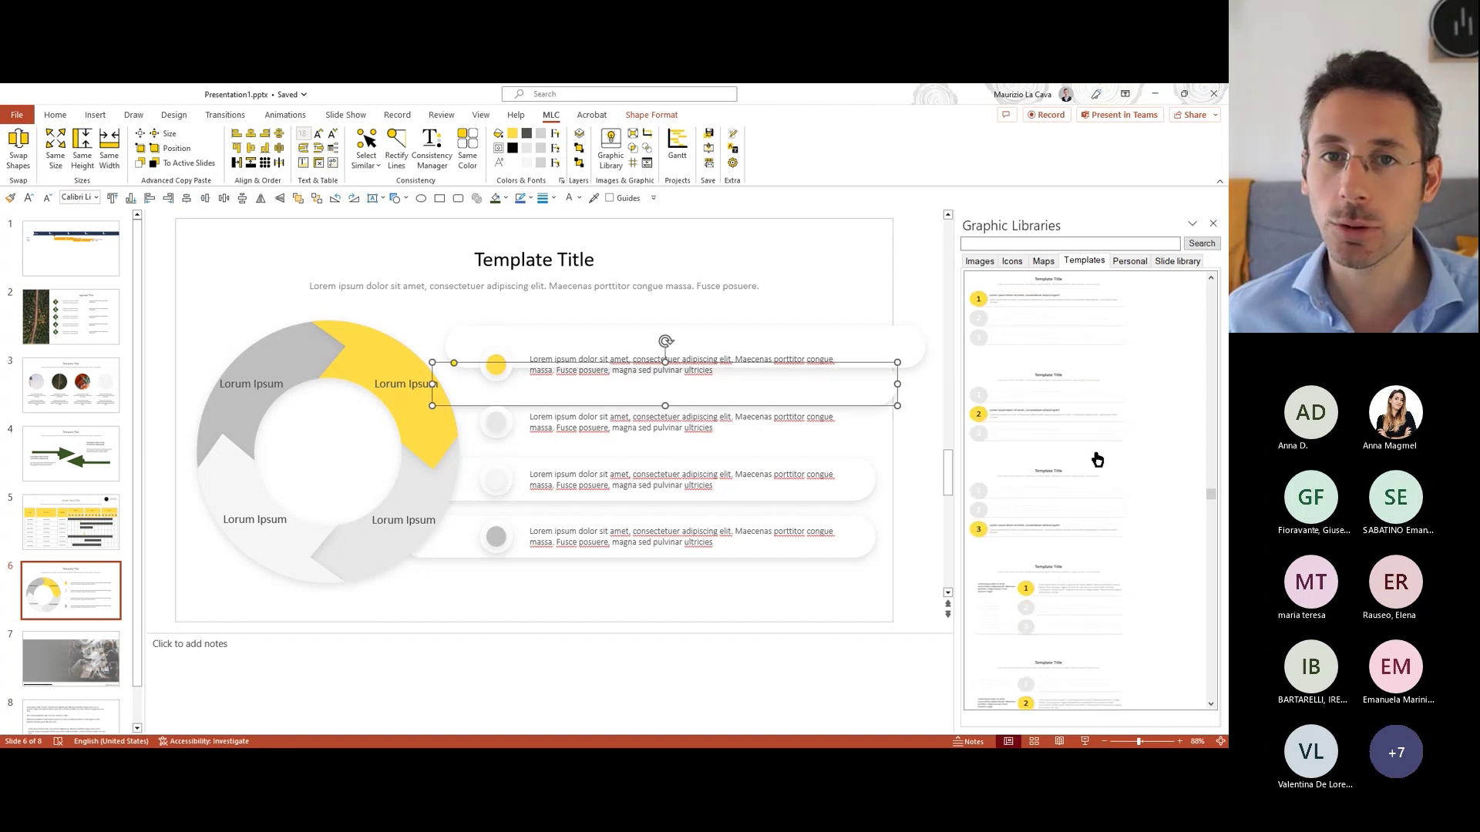